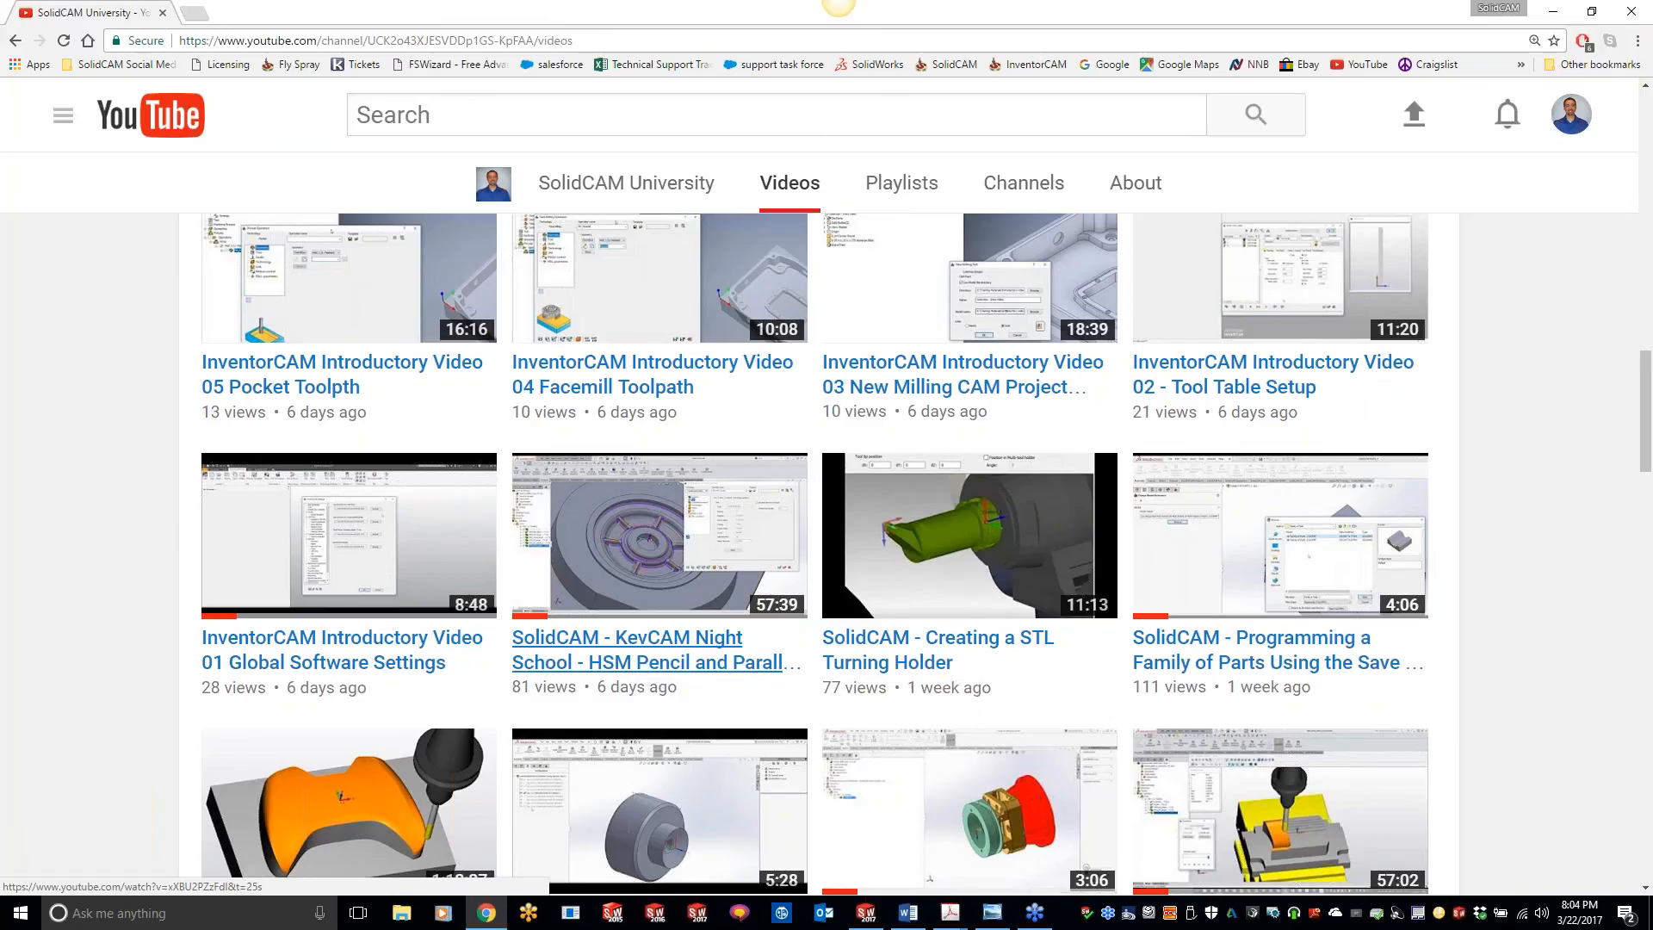
Step: Look over the SolidCAM University video list and switch to the PRISMATIC1 assembly in SolidWorks
scroll(603, 655, down, 1)
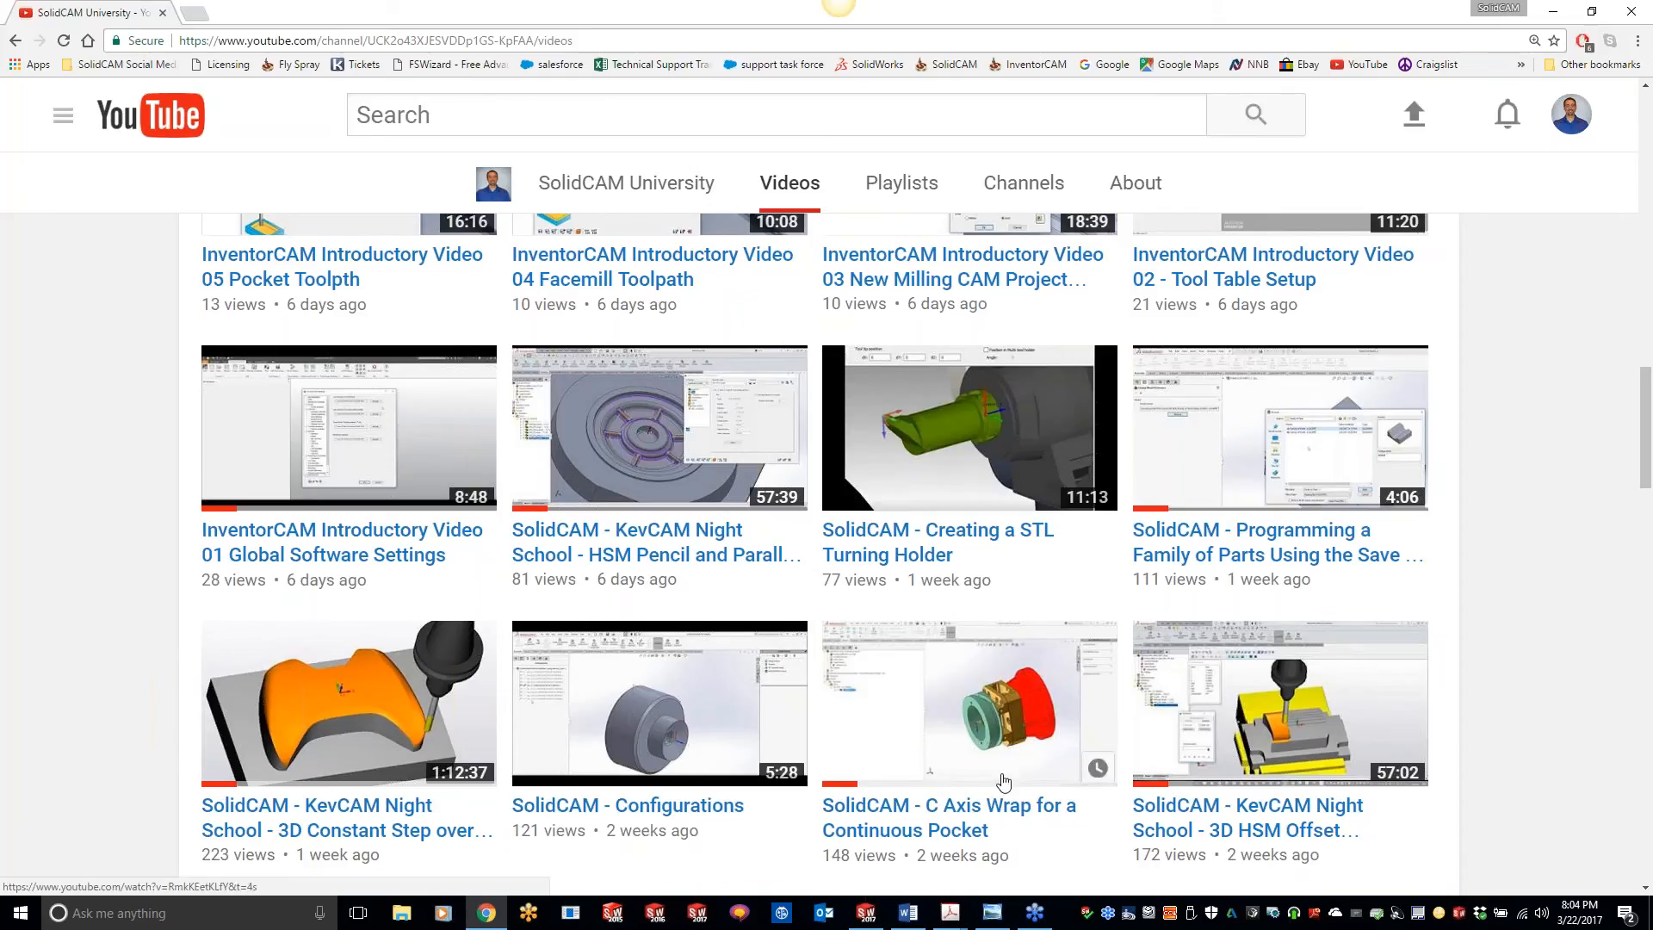
click(1555, 12)
click(1555, 11)
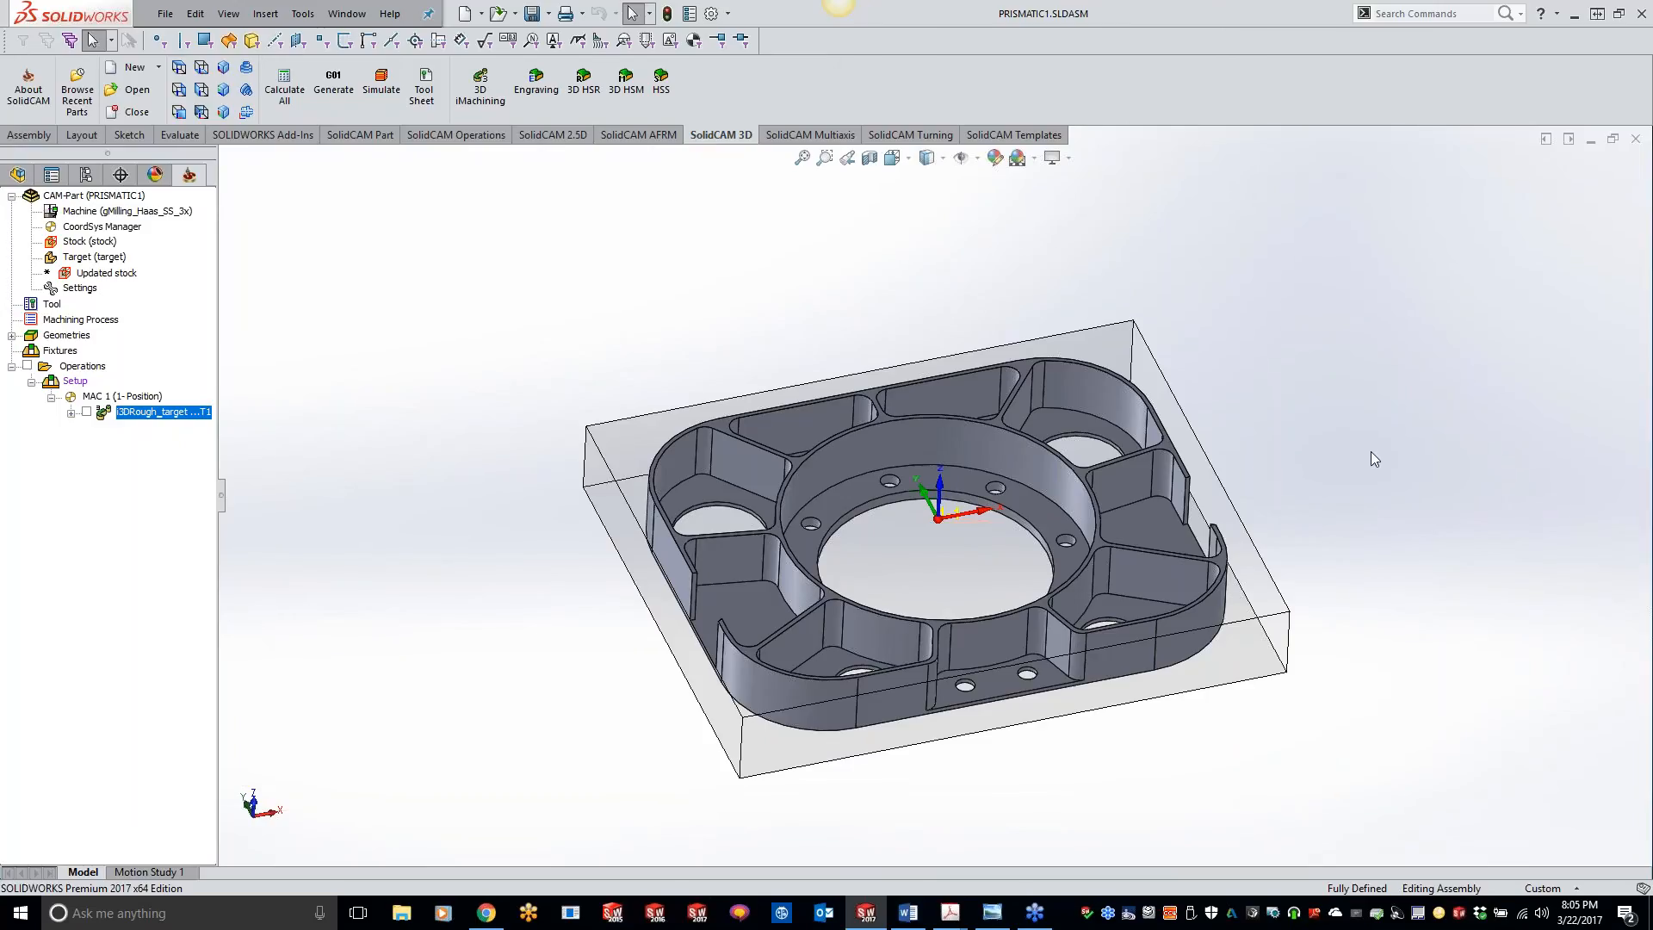
Step: Examine the rib wall and pocket floor faces of the part and inspect the model from a new angle
click(735, 467)
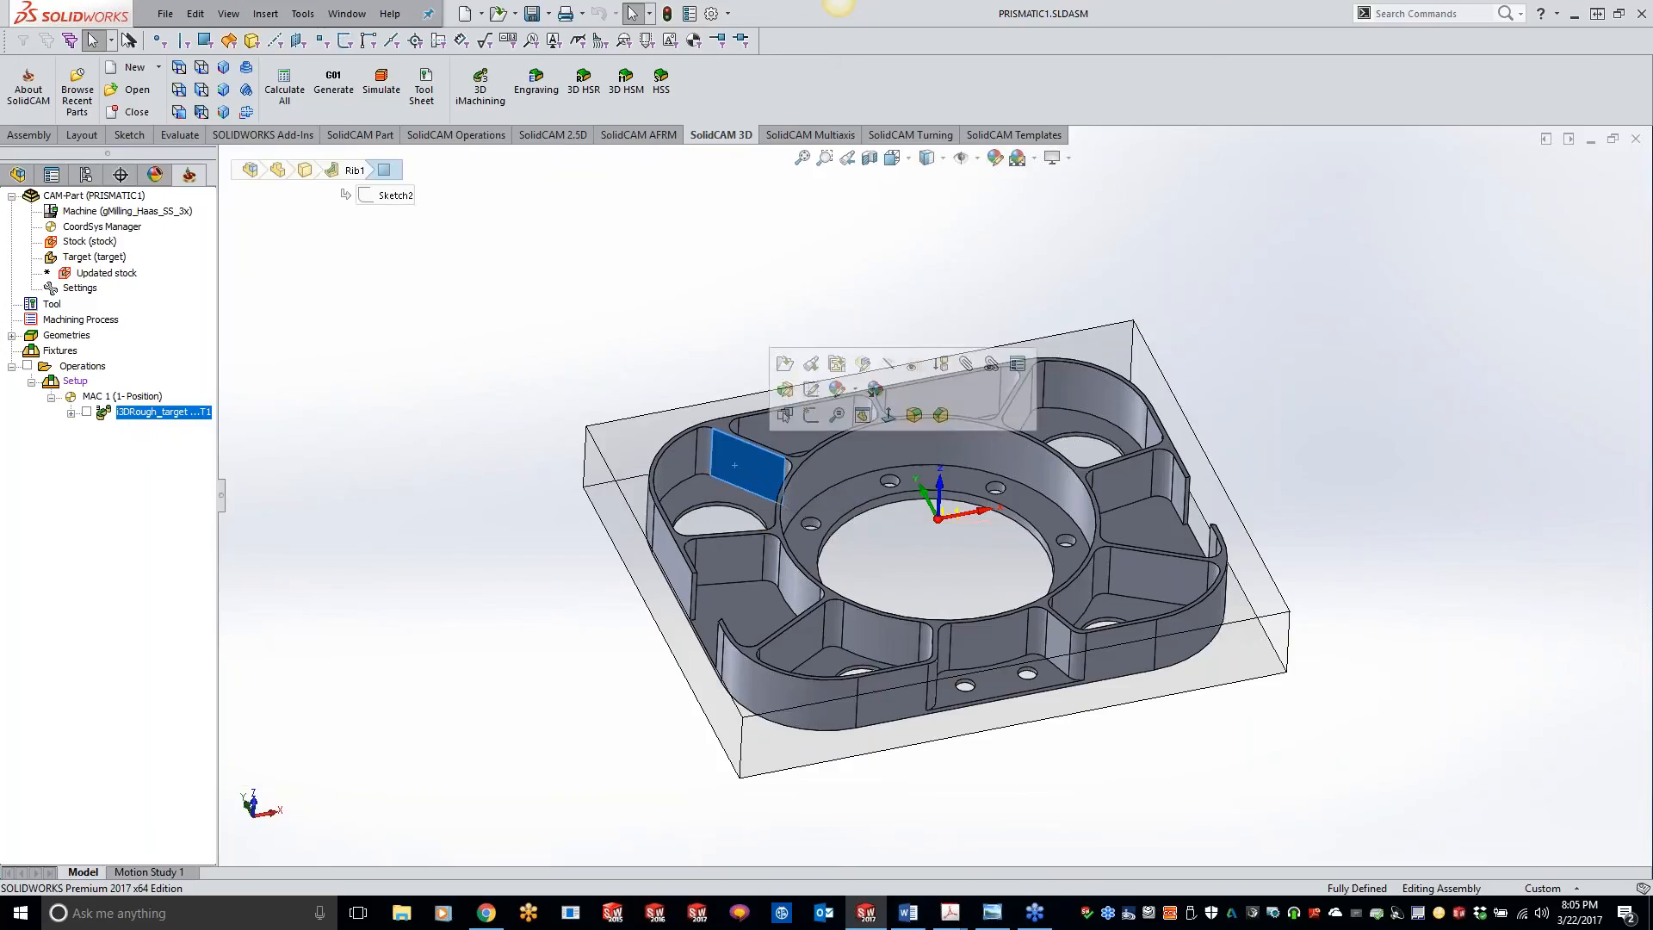
click(716, 480)
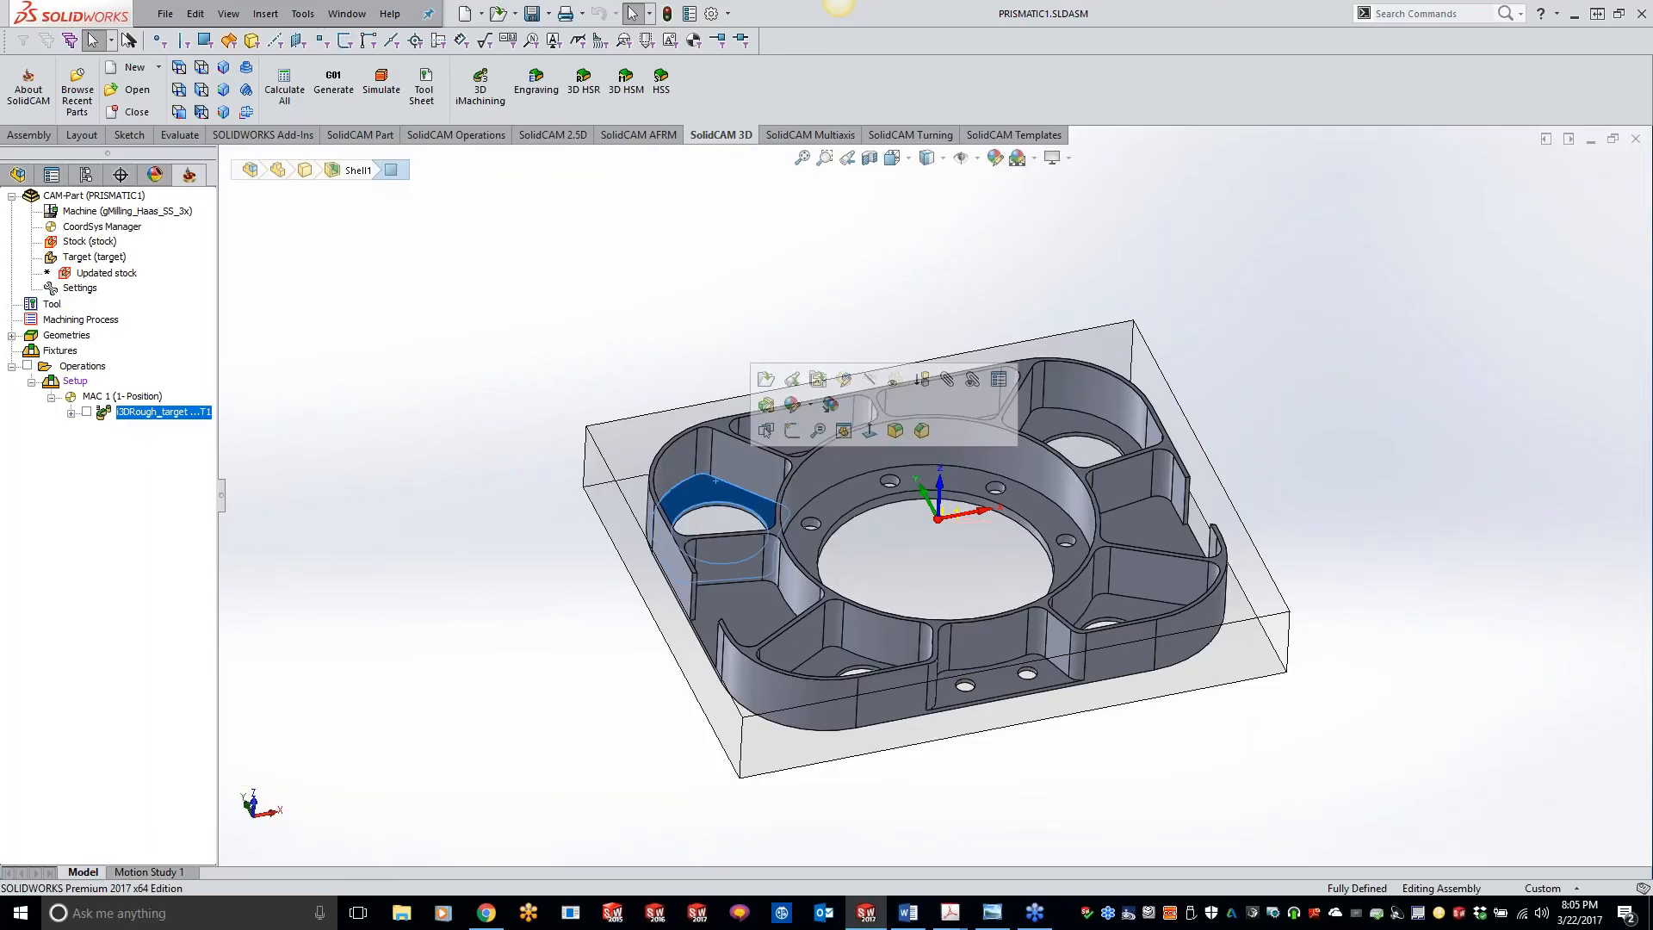
click(648, 562)
click(518, 585)
middle_drag(487, 601, 430, 537)
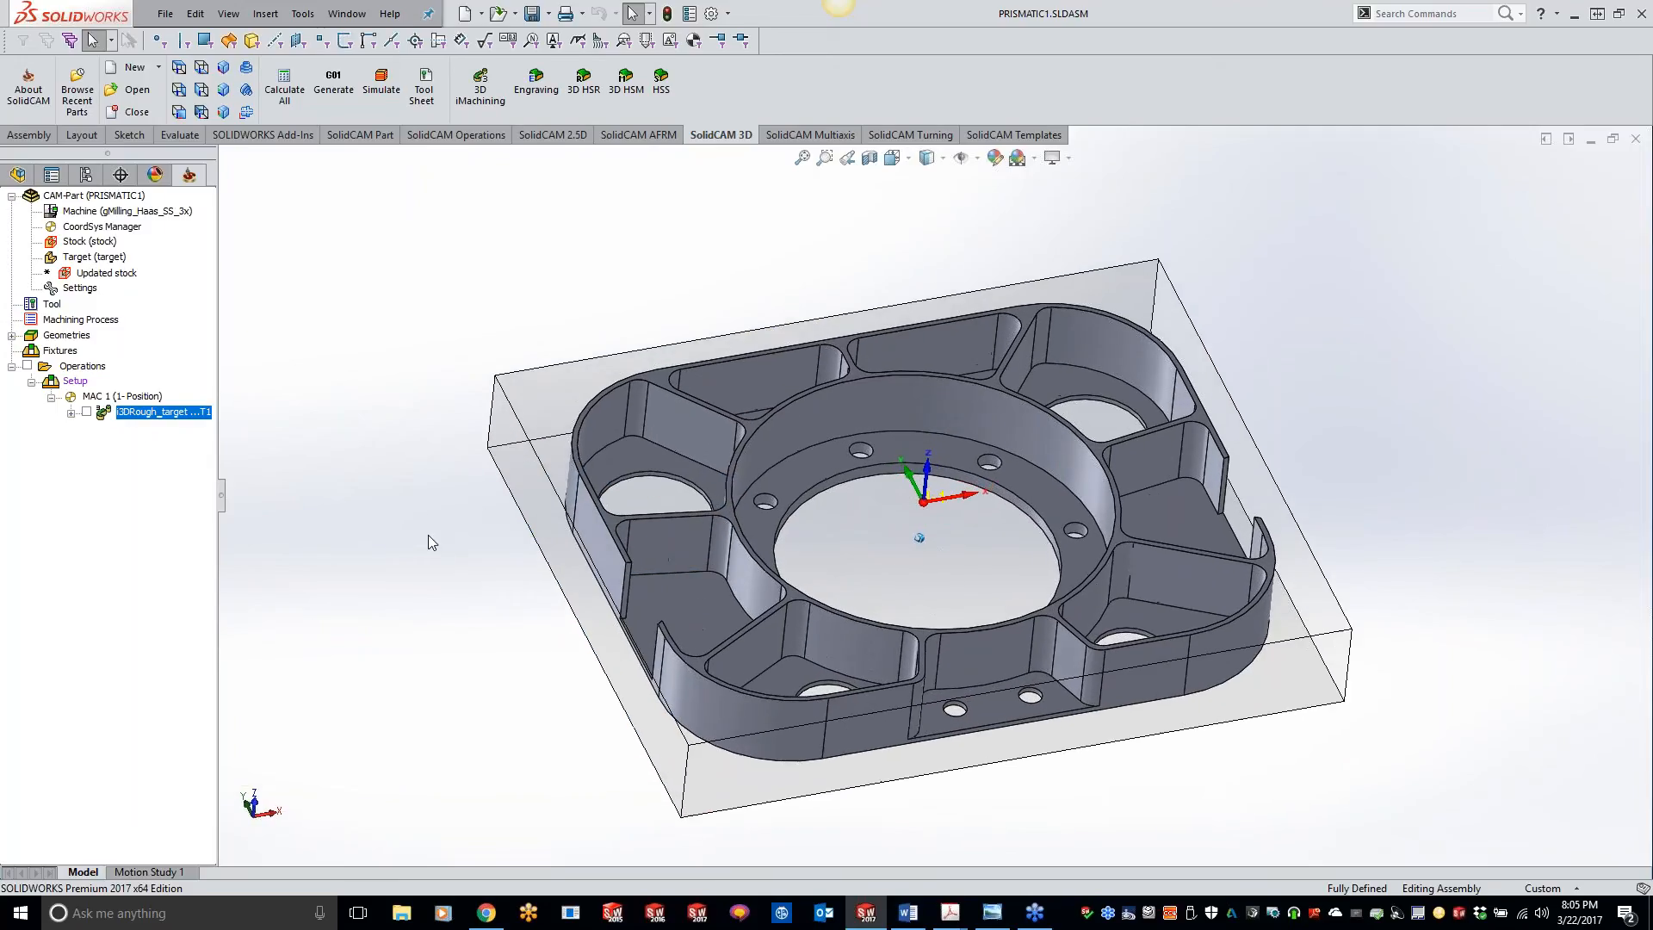
Step: Review the i3DRough_target operation's toolpath and its wall and floor offsets, and hide the toolpath again
click(86, 412)
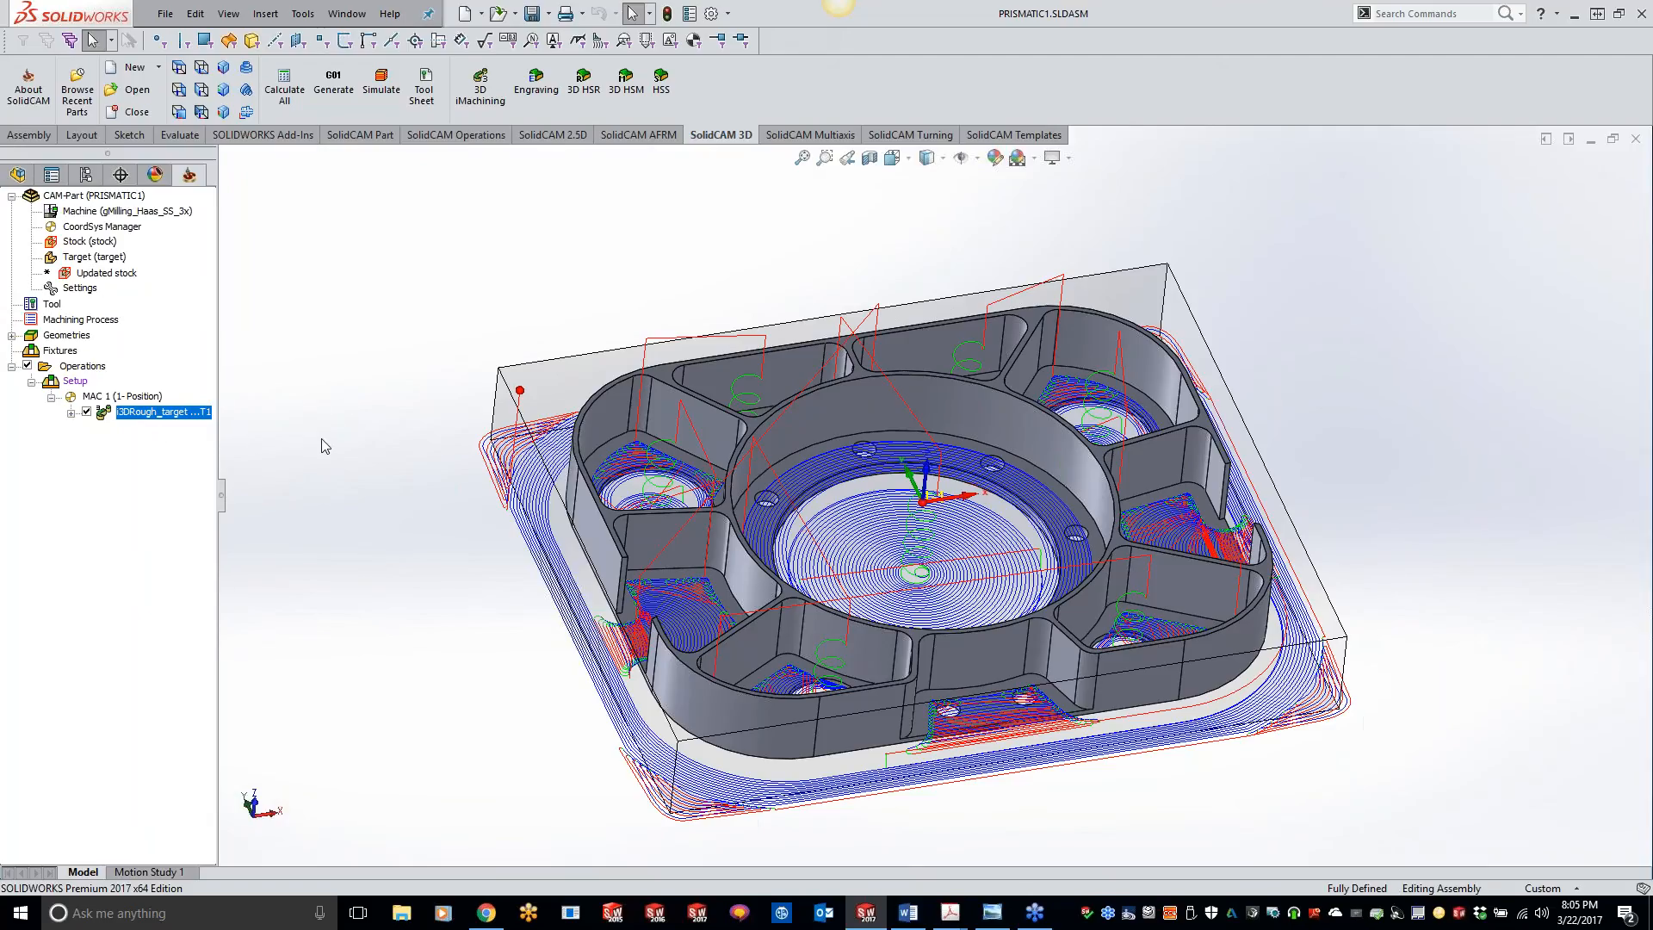
double_click(175, 420)
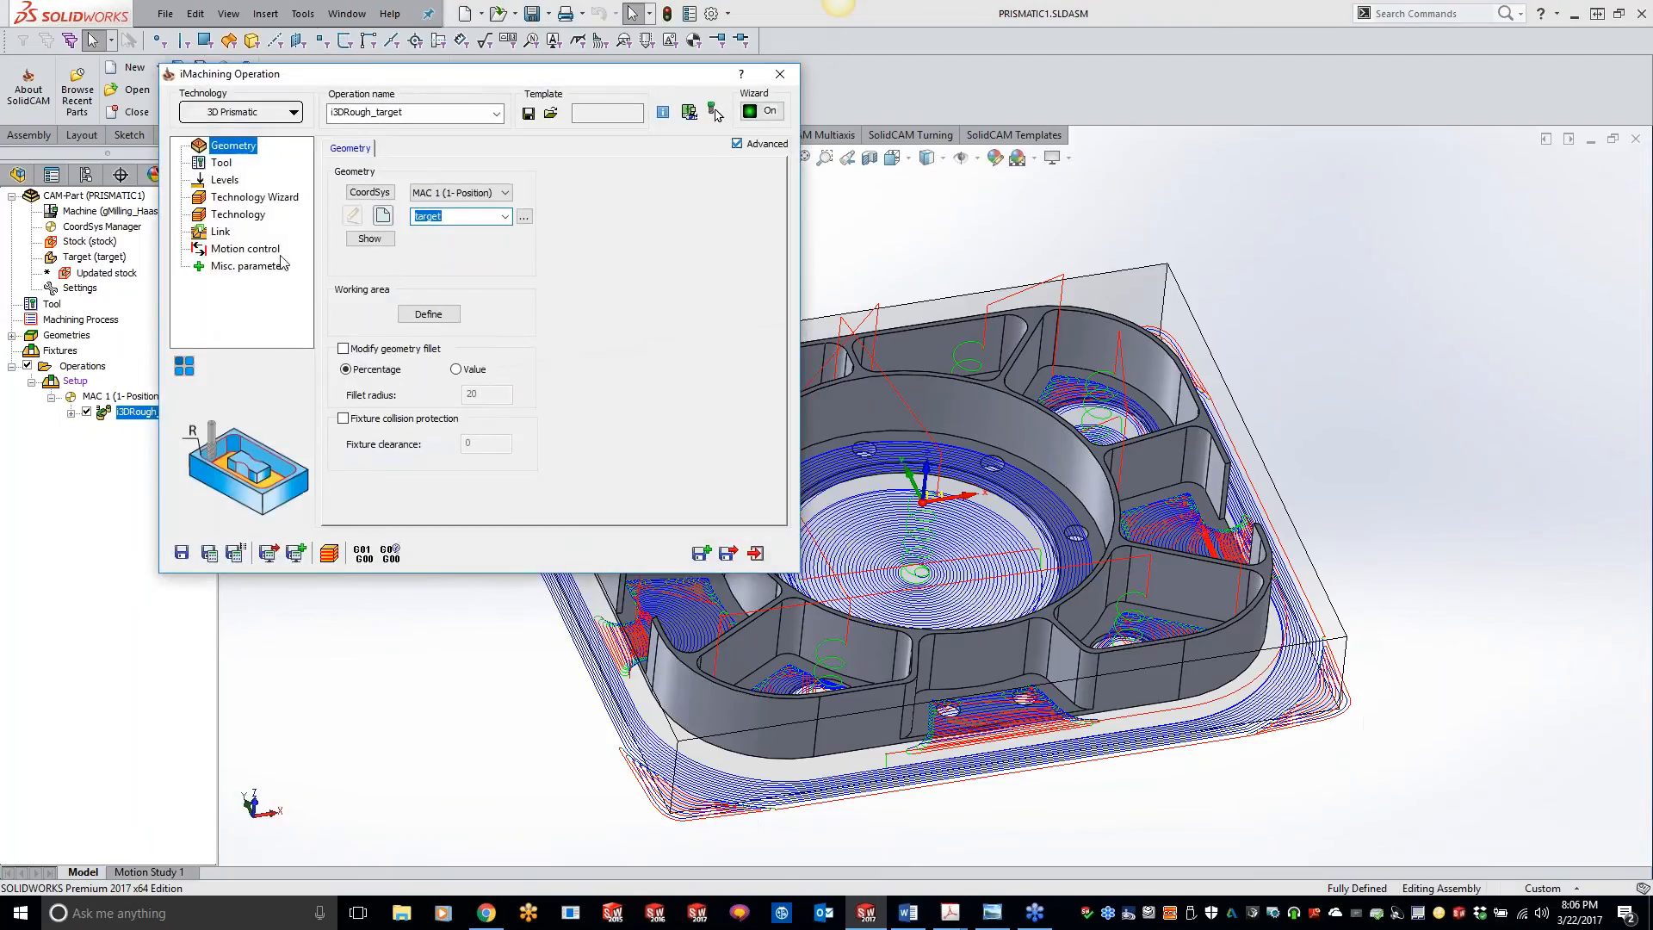
click(237, 214)
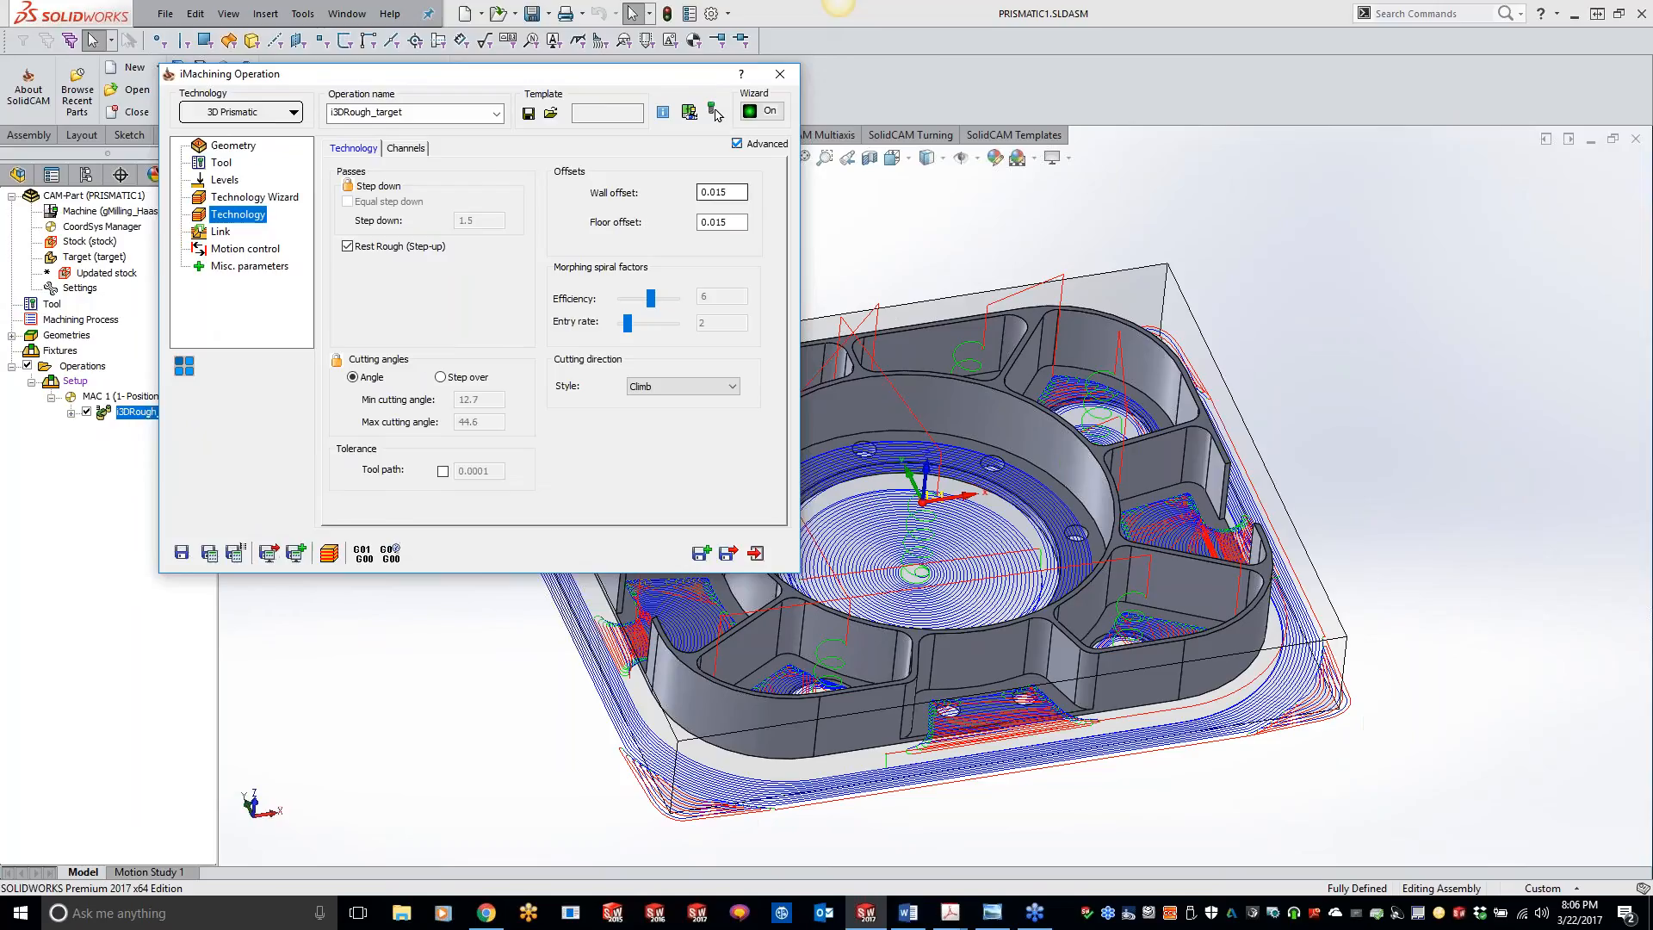
drag(732, 193, 700, 222)
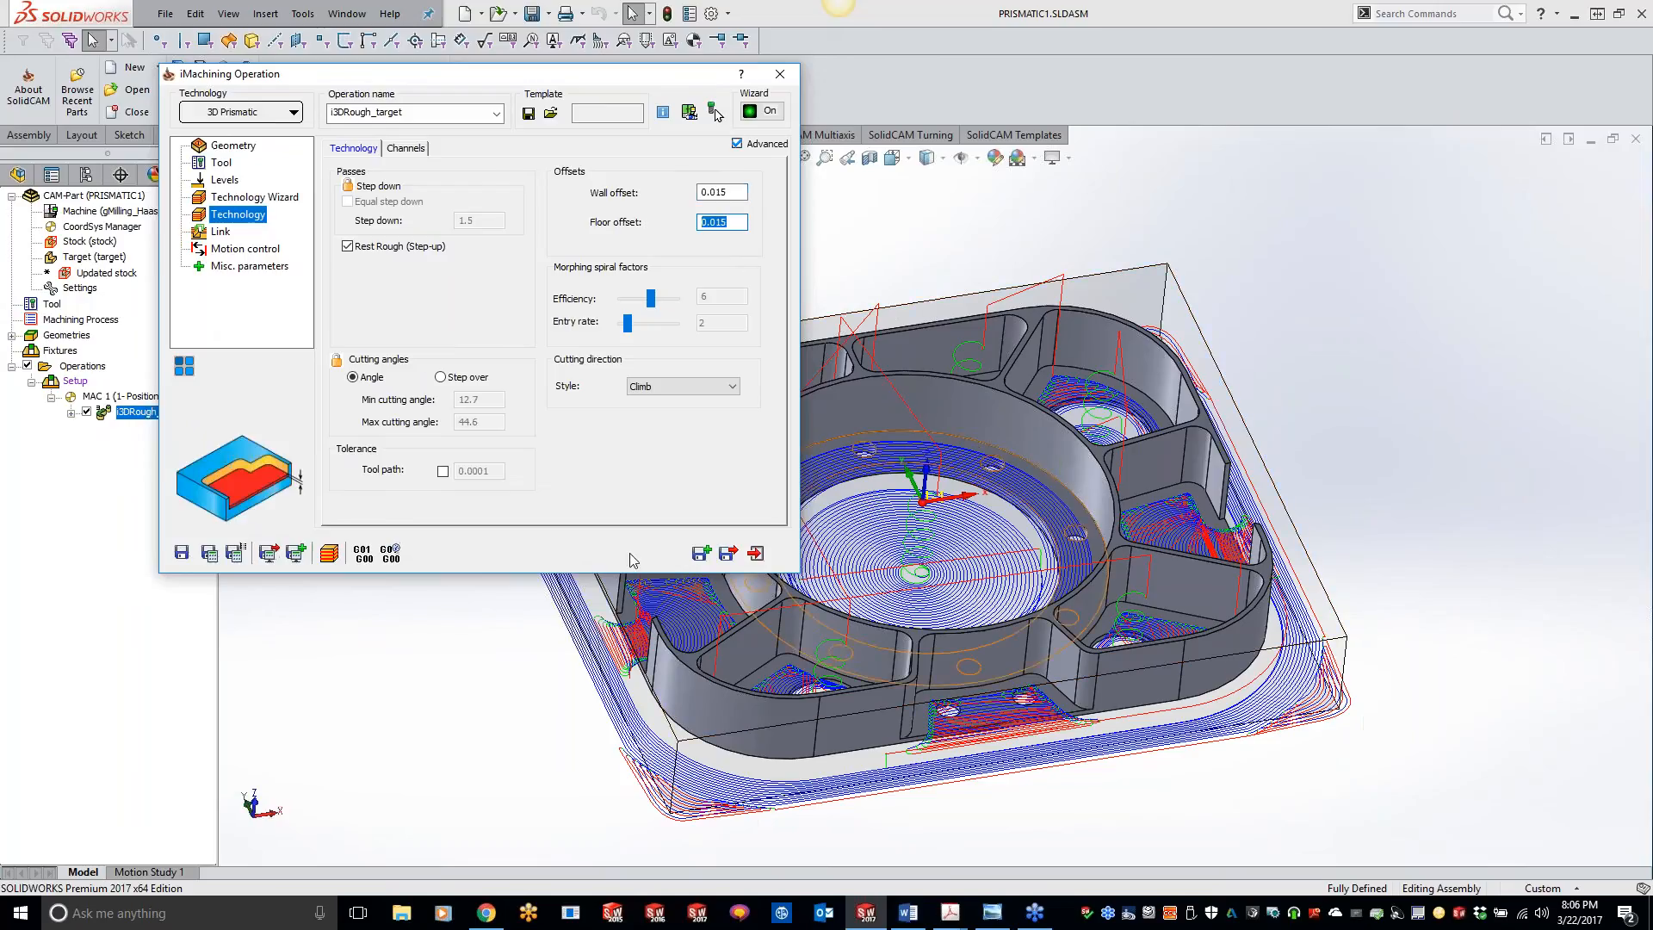
click(781, 76)
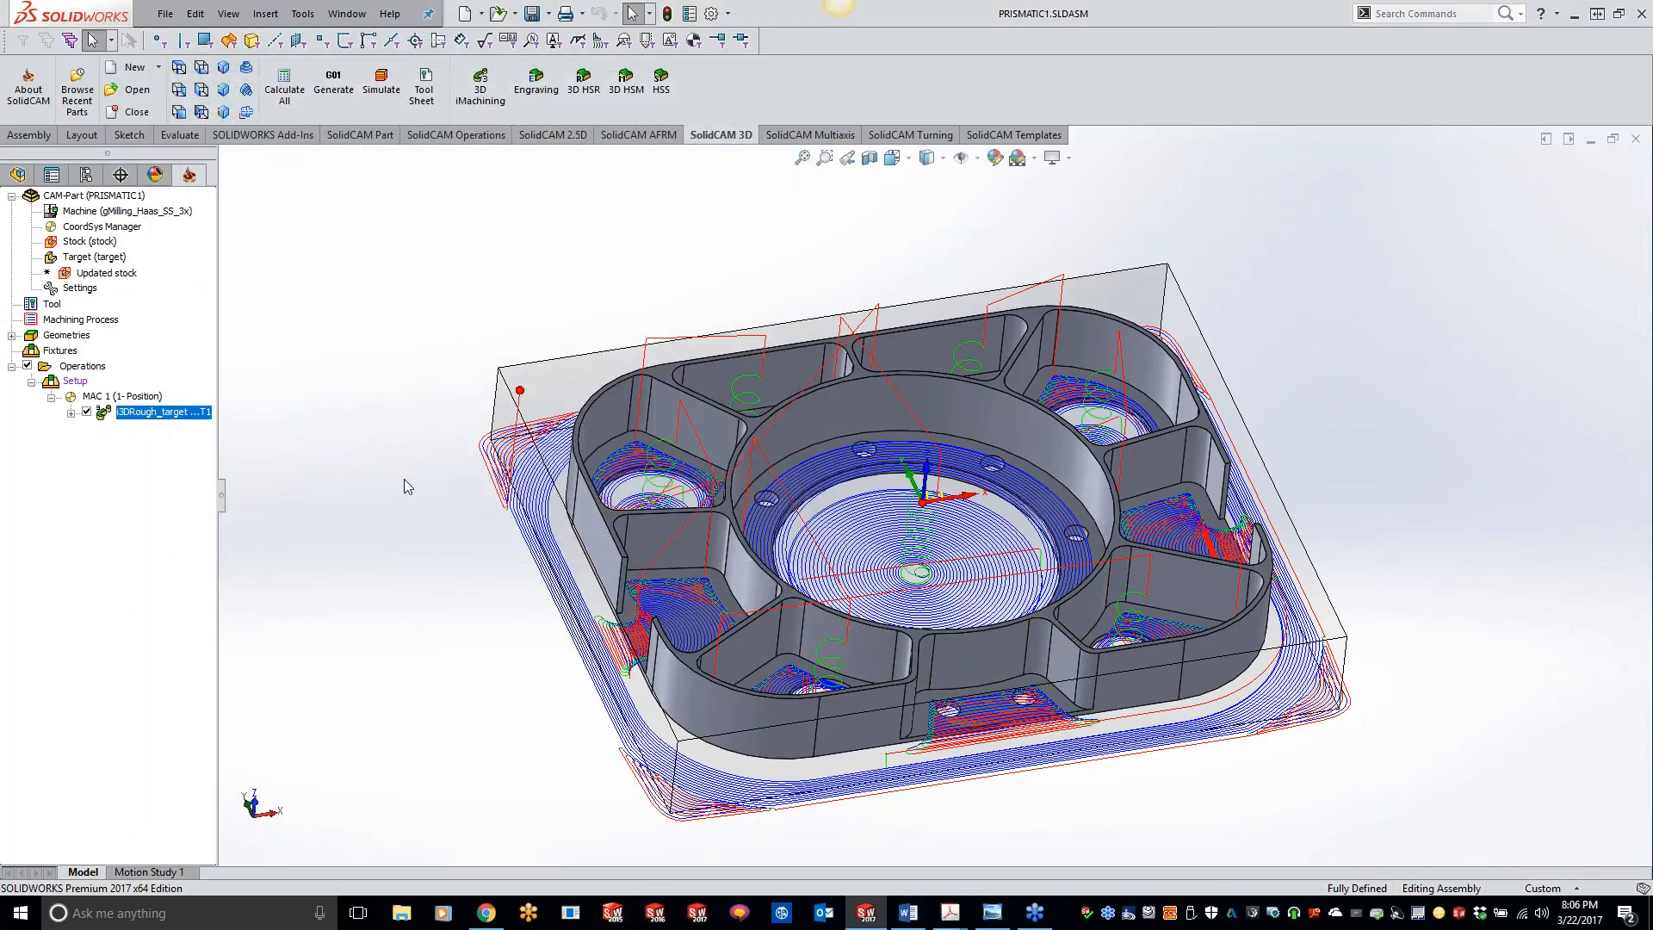
click(87, 412)
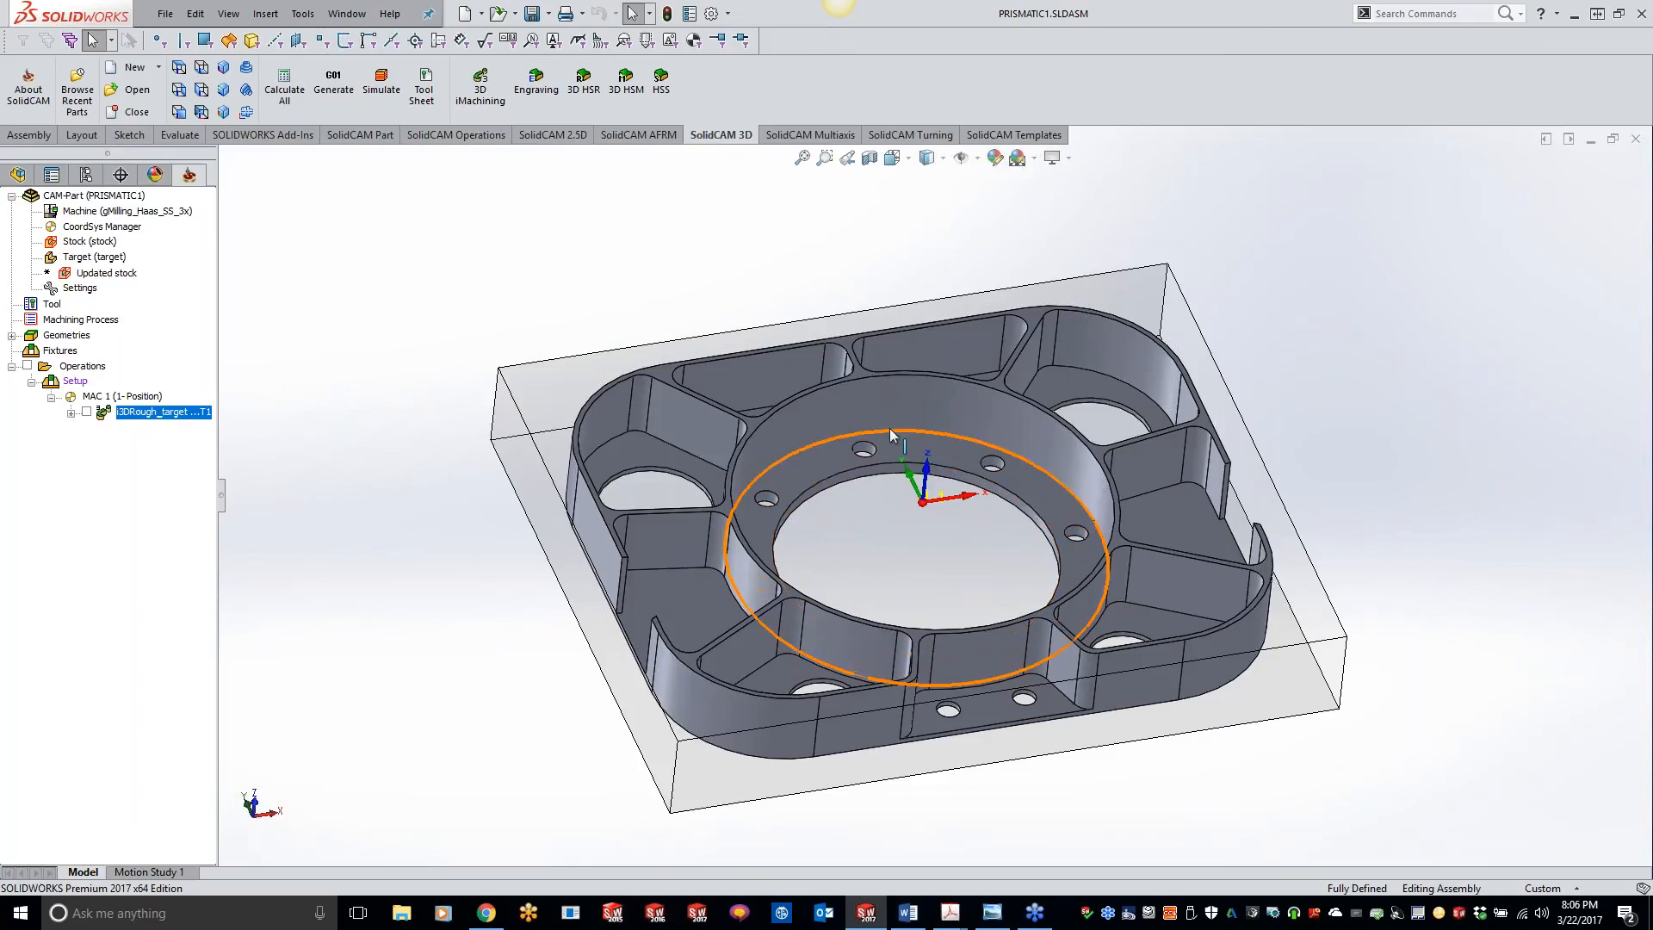
Step: Start a 3D HSM operation and set its technology to Prismatic Part machining
click(637, 102)
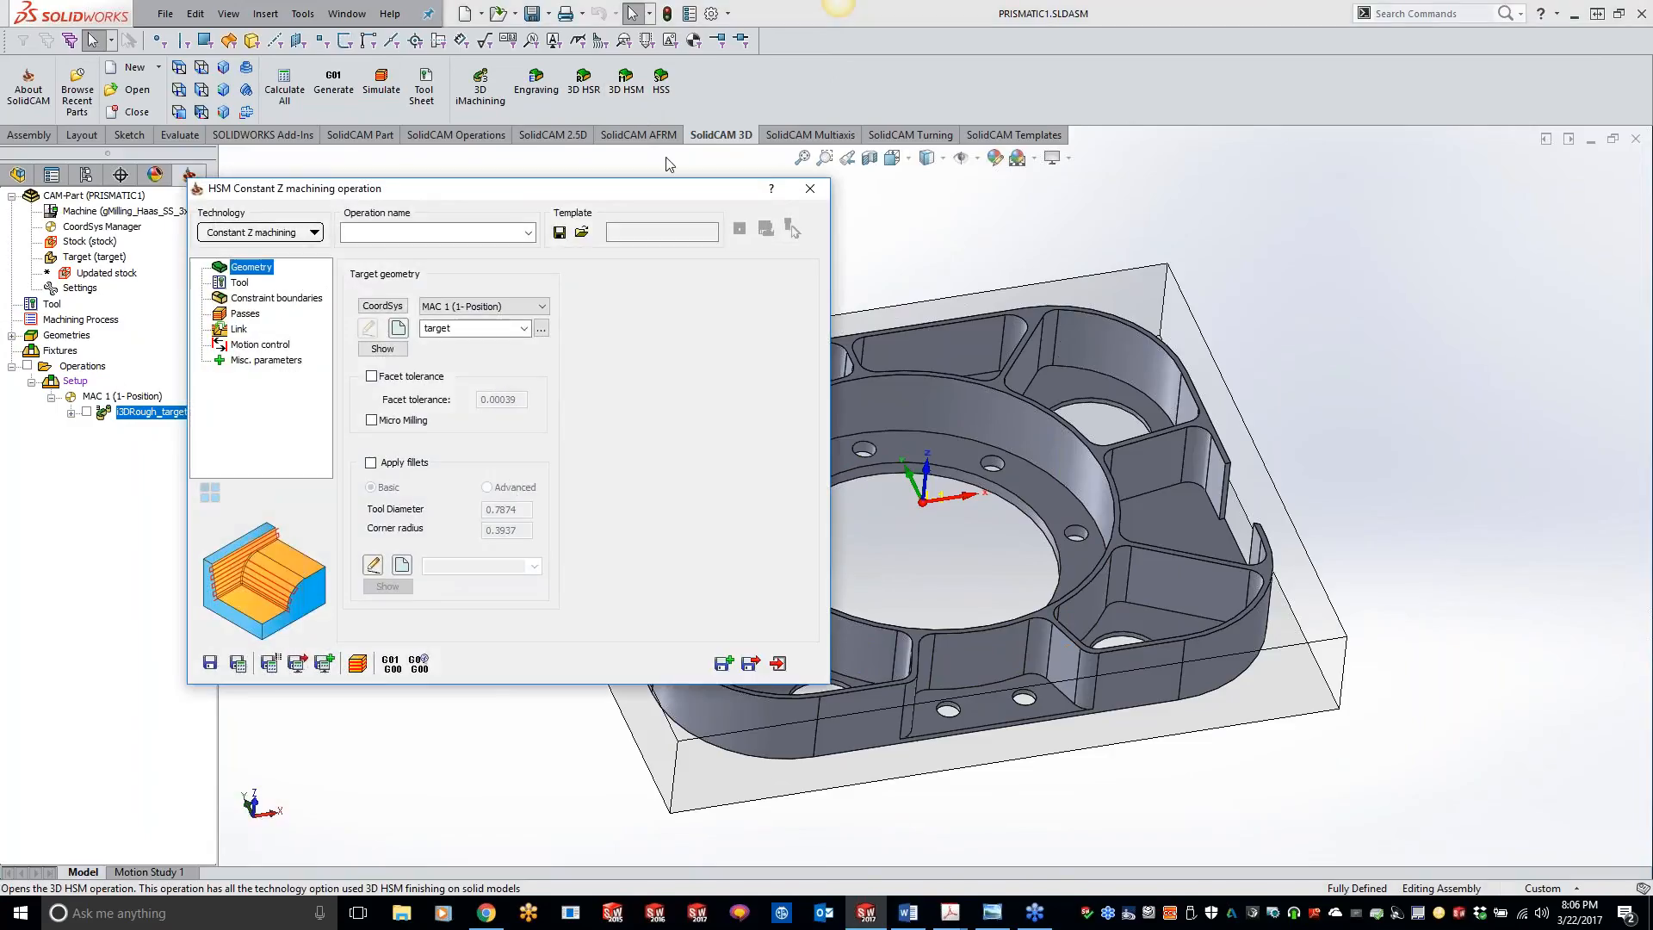
click(288, 234)
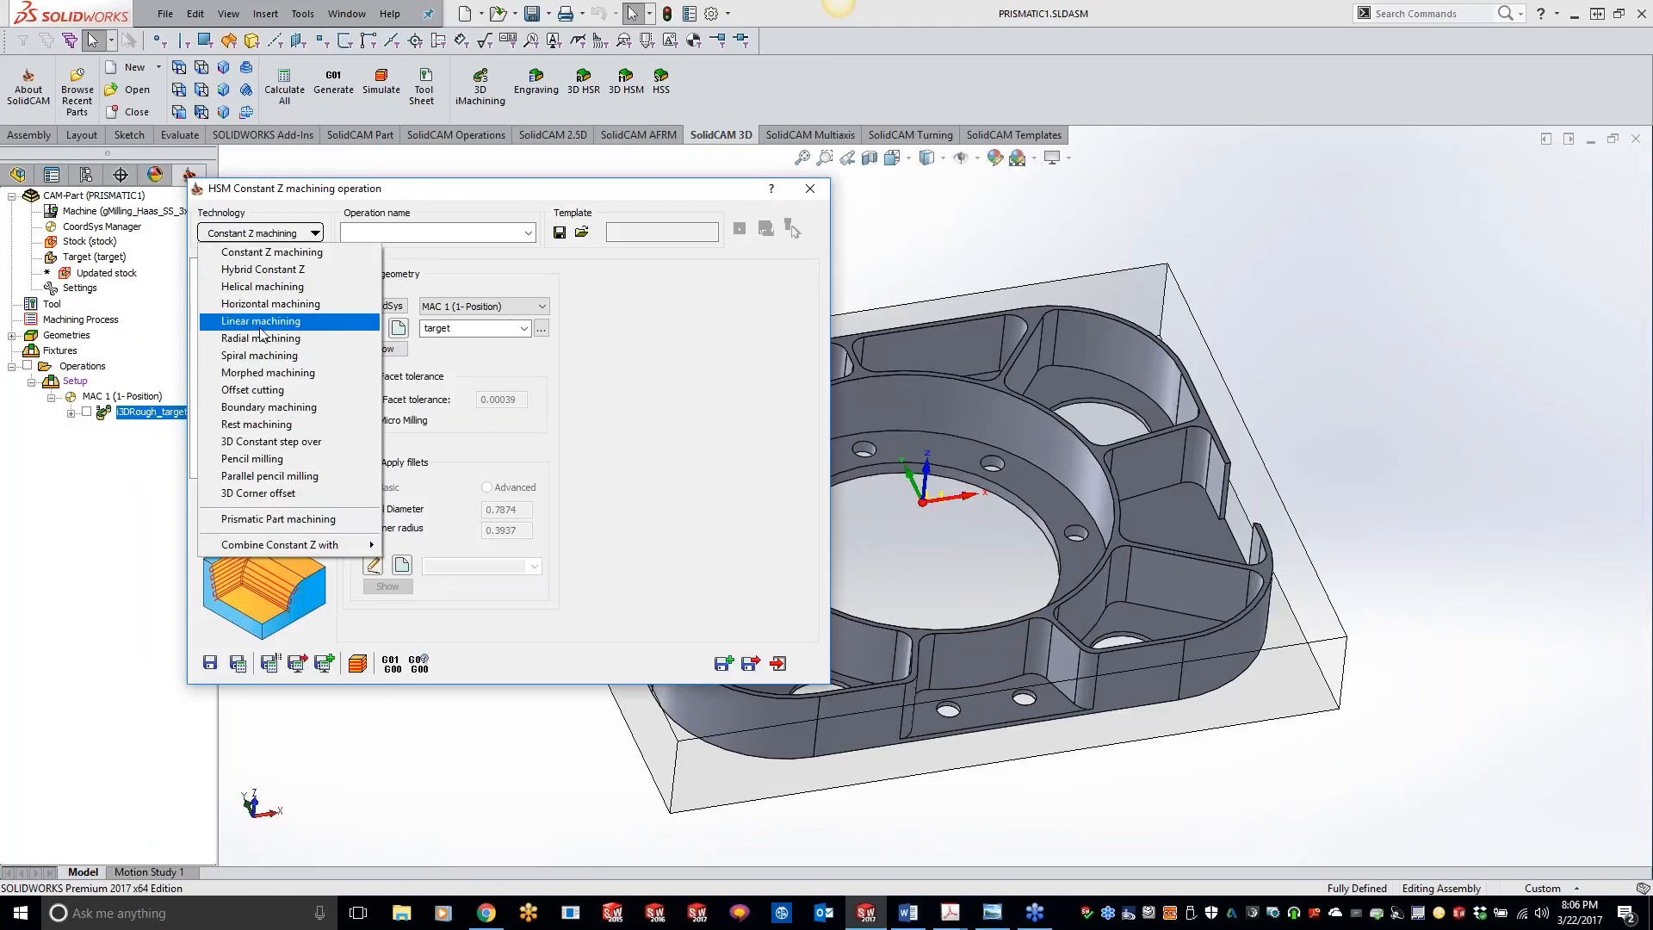
click(278, 519)
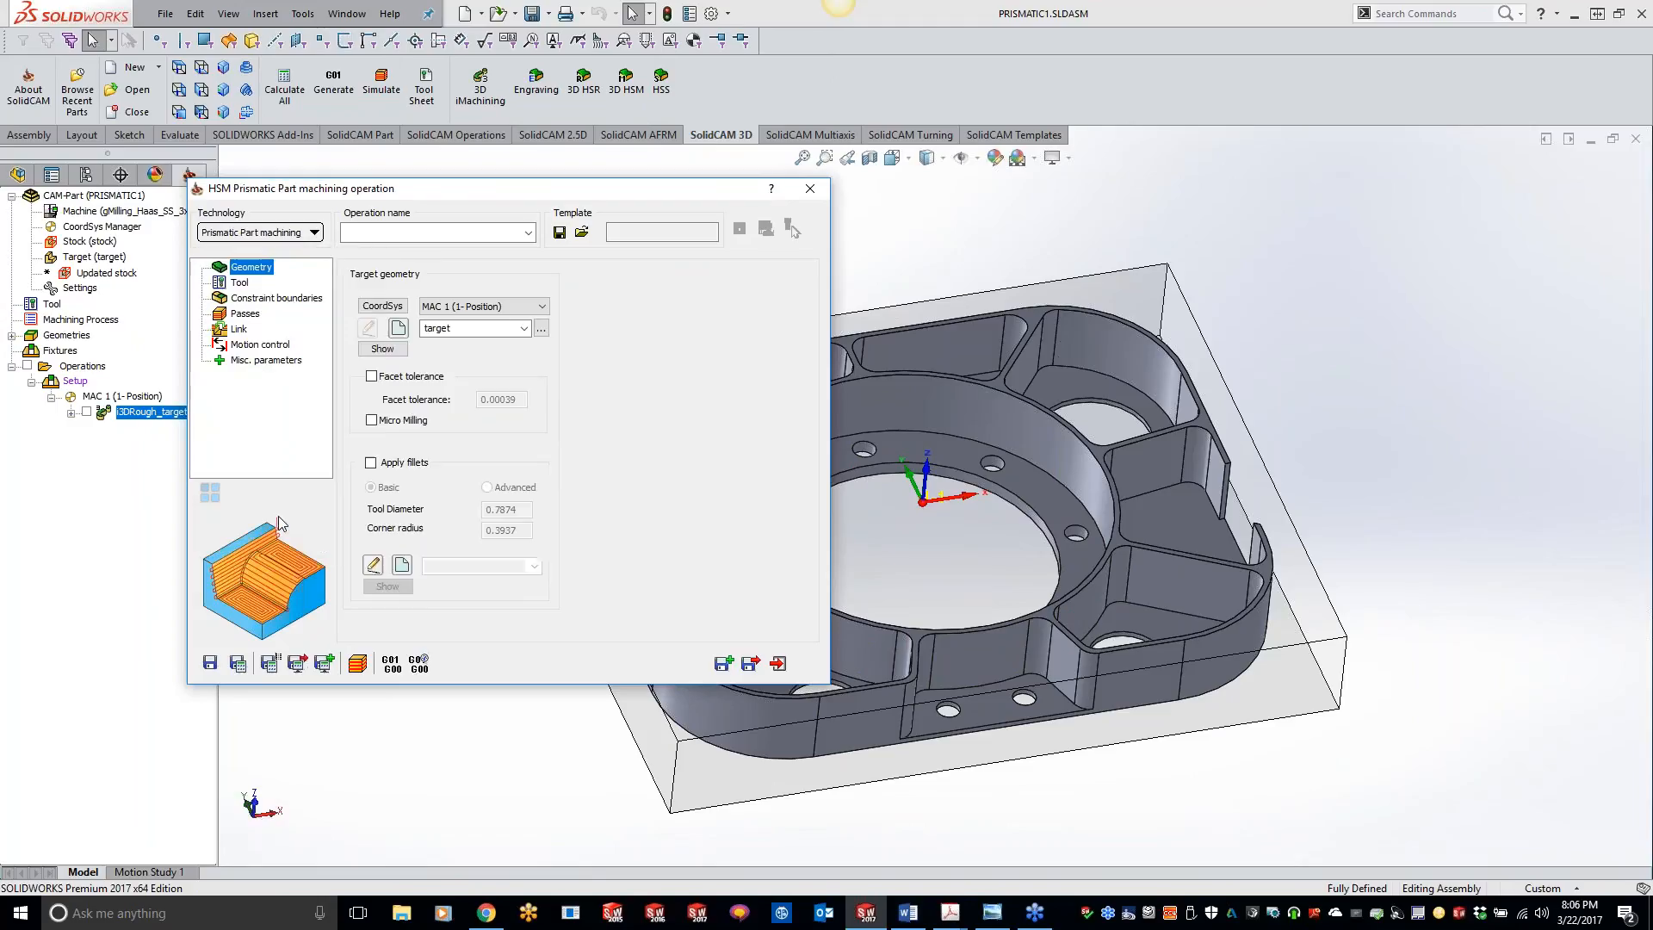
Step: Assign the existing 0.5 inch end mill, tool number 1, to the prismatic operation
click(239, 283)
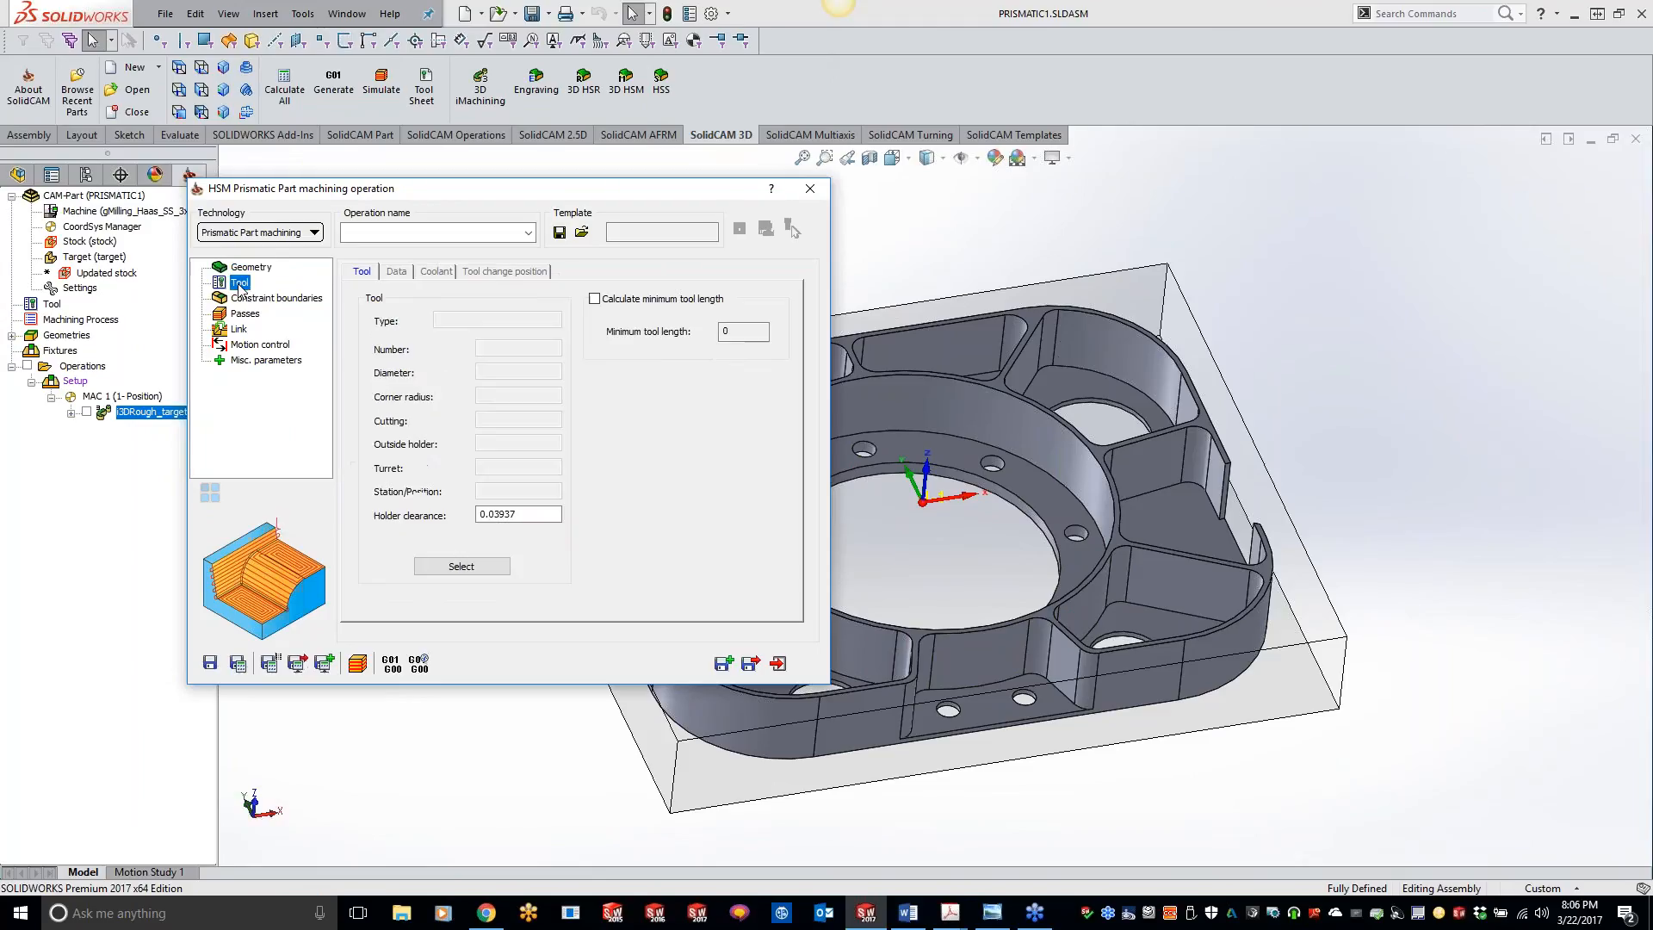
click(466, 565)
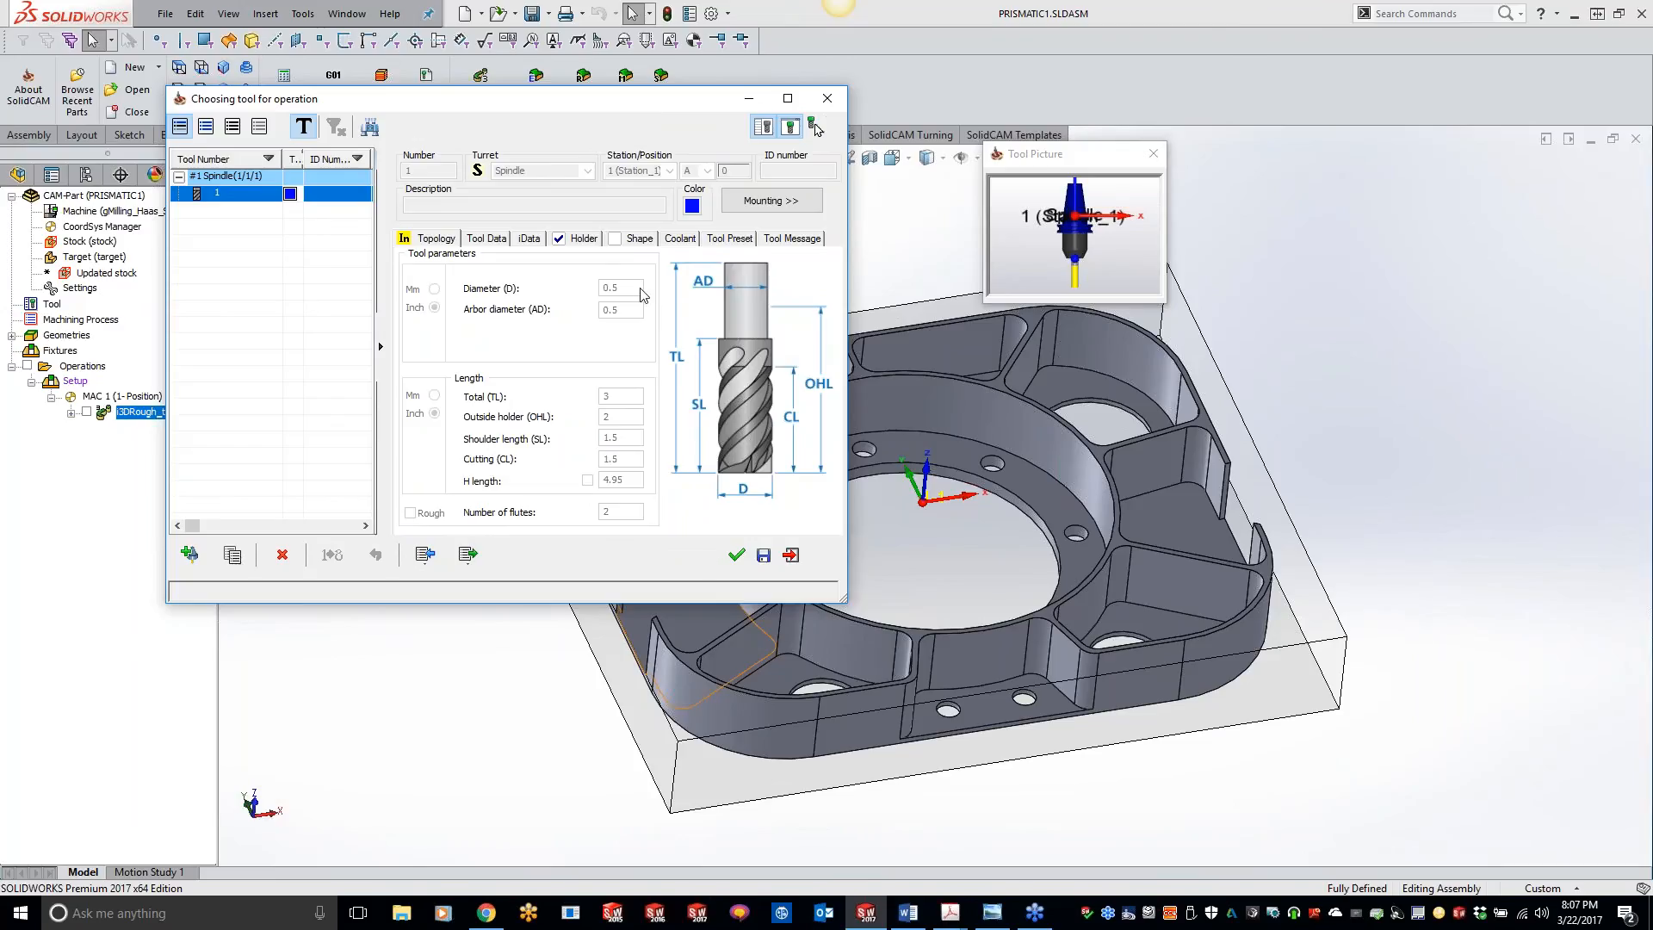
click(736, 554)
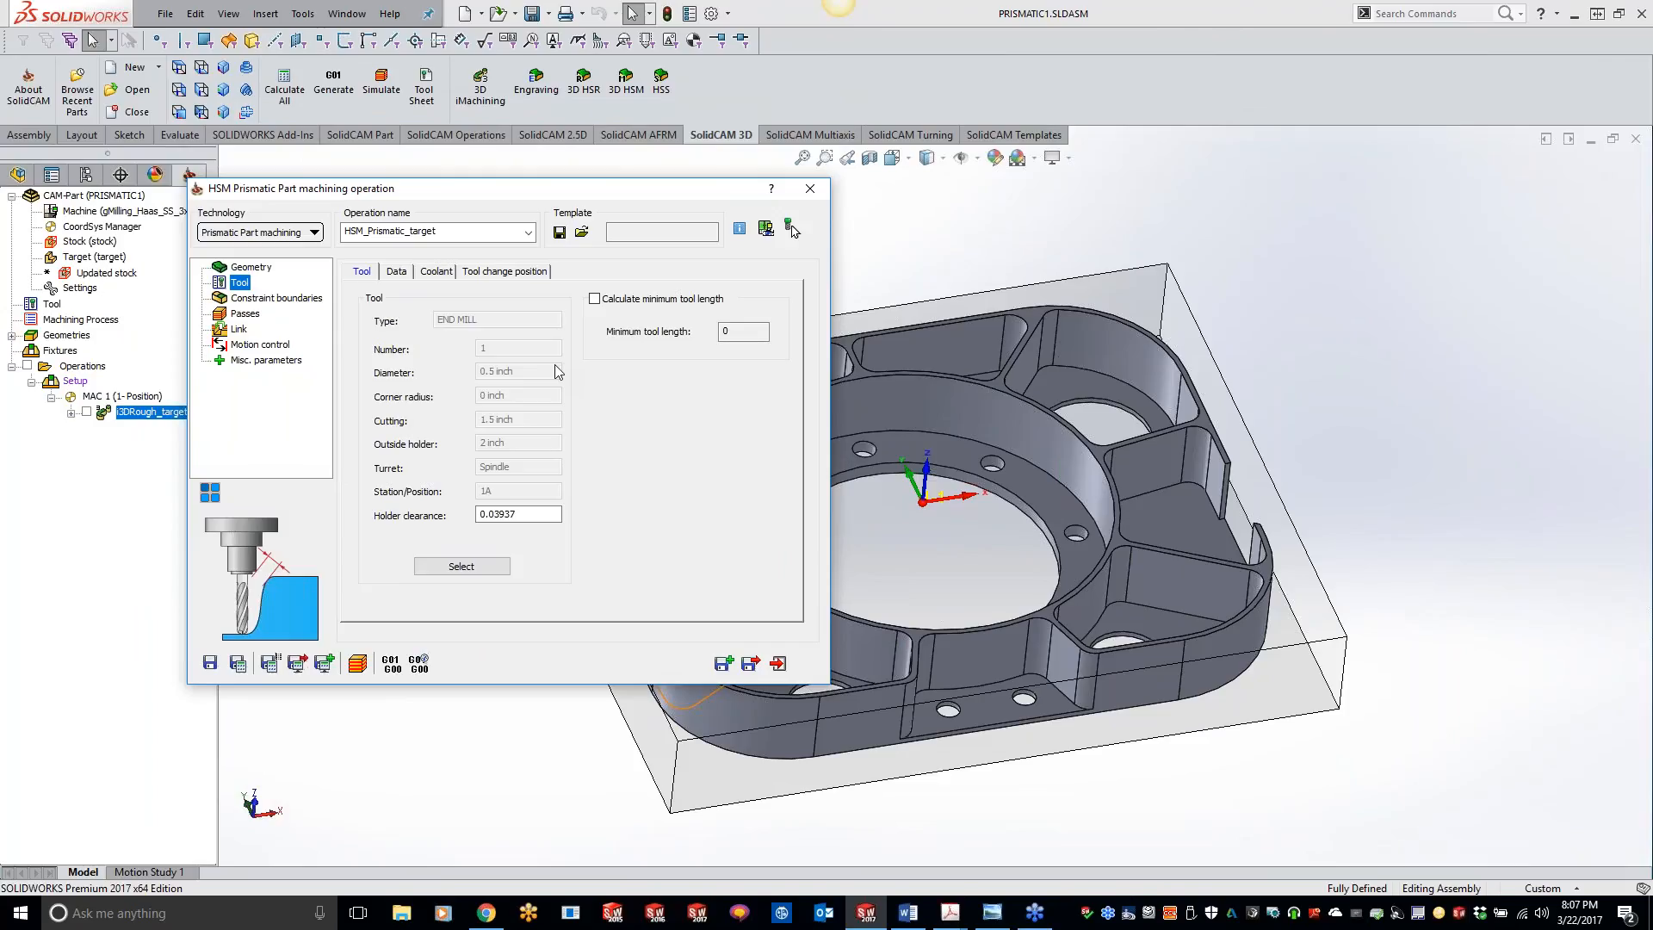
Step: Review the operation's constraint boundary settings and the wall and floor offsets of its passes
click(276, 300)
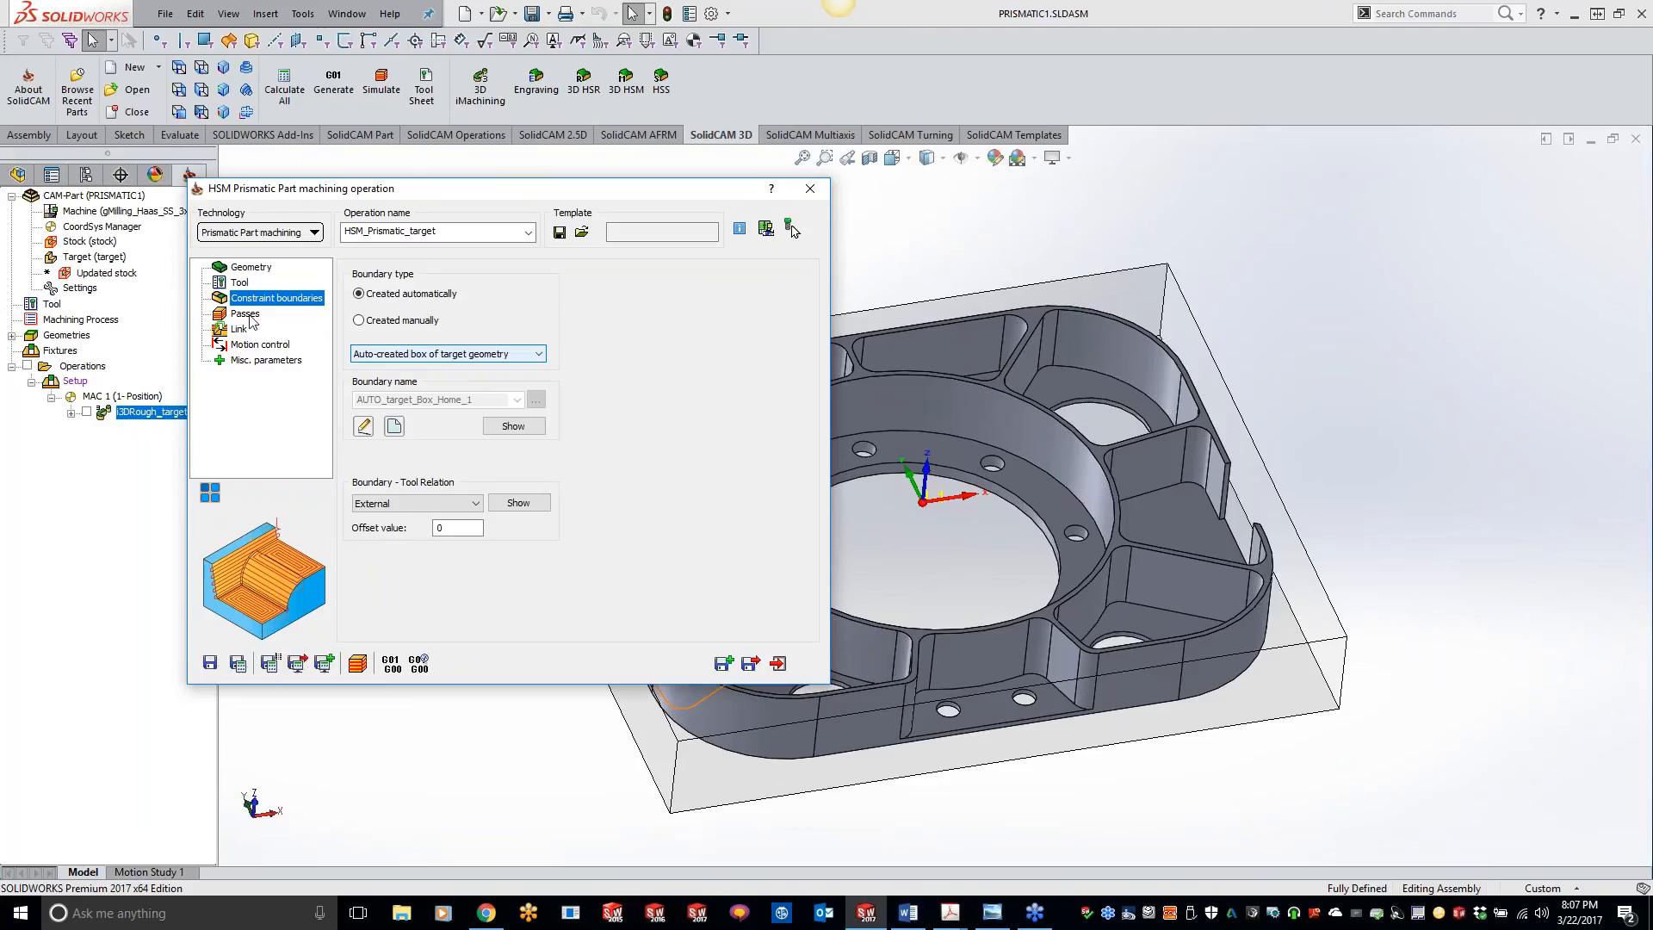
click(249, 315)
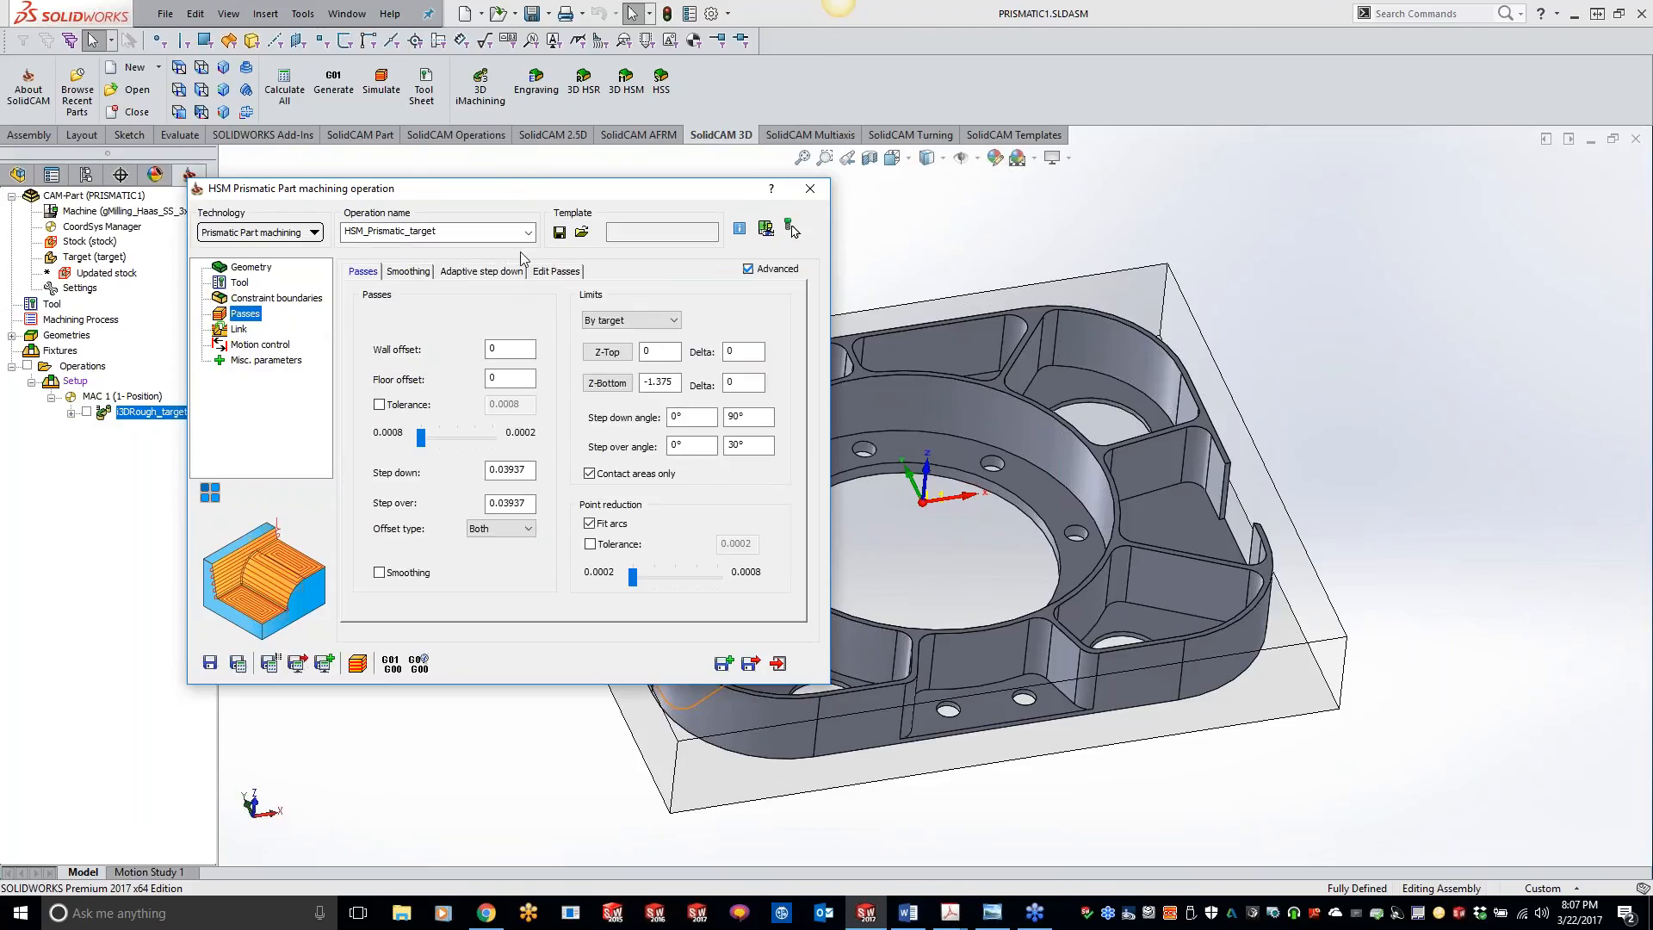
click(515, 351)
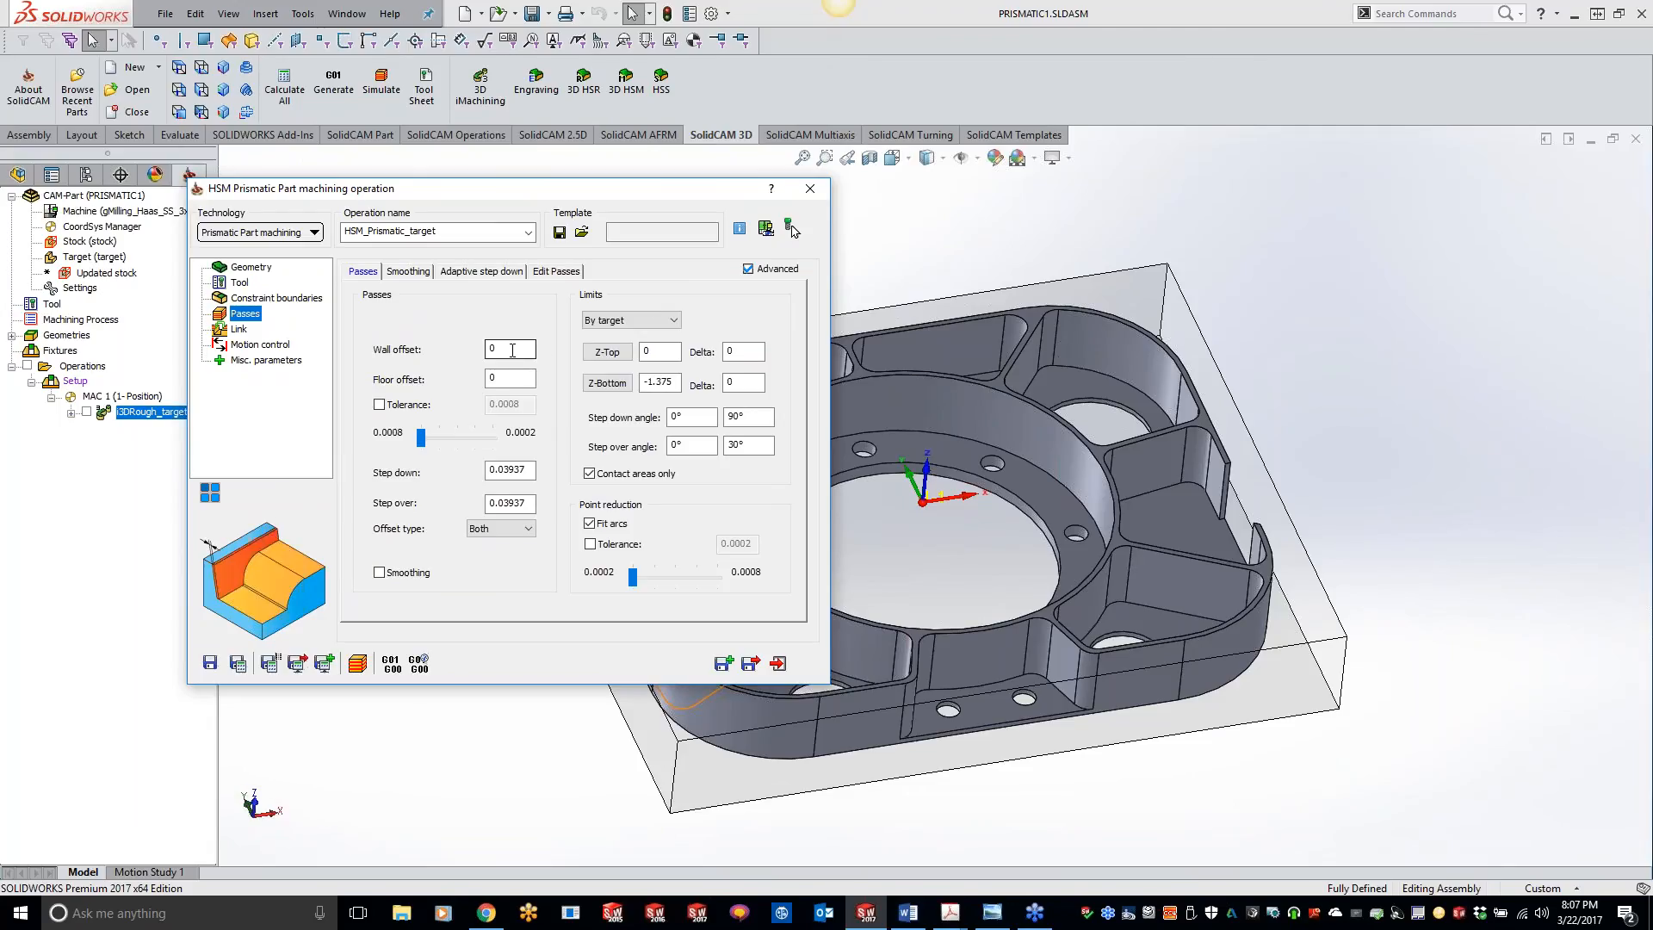
key(Tab)
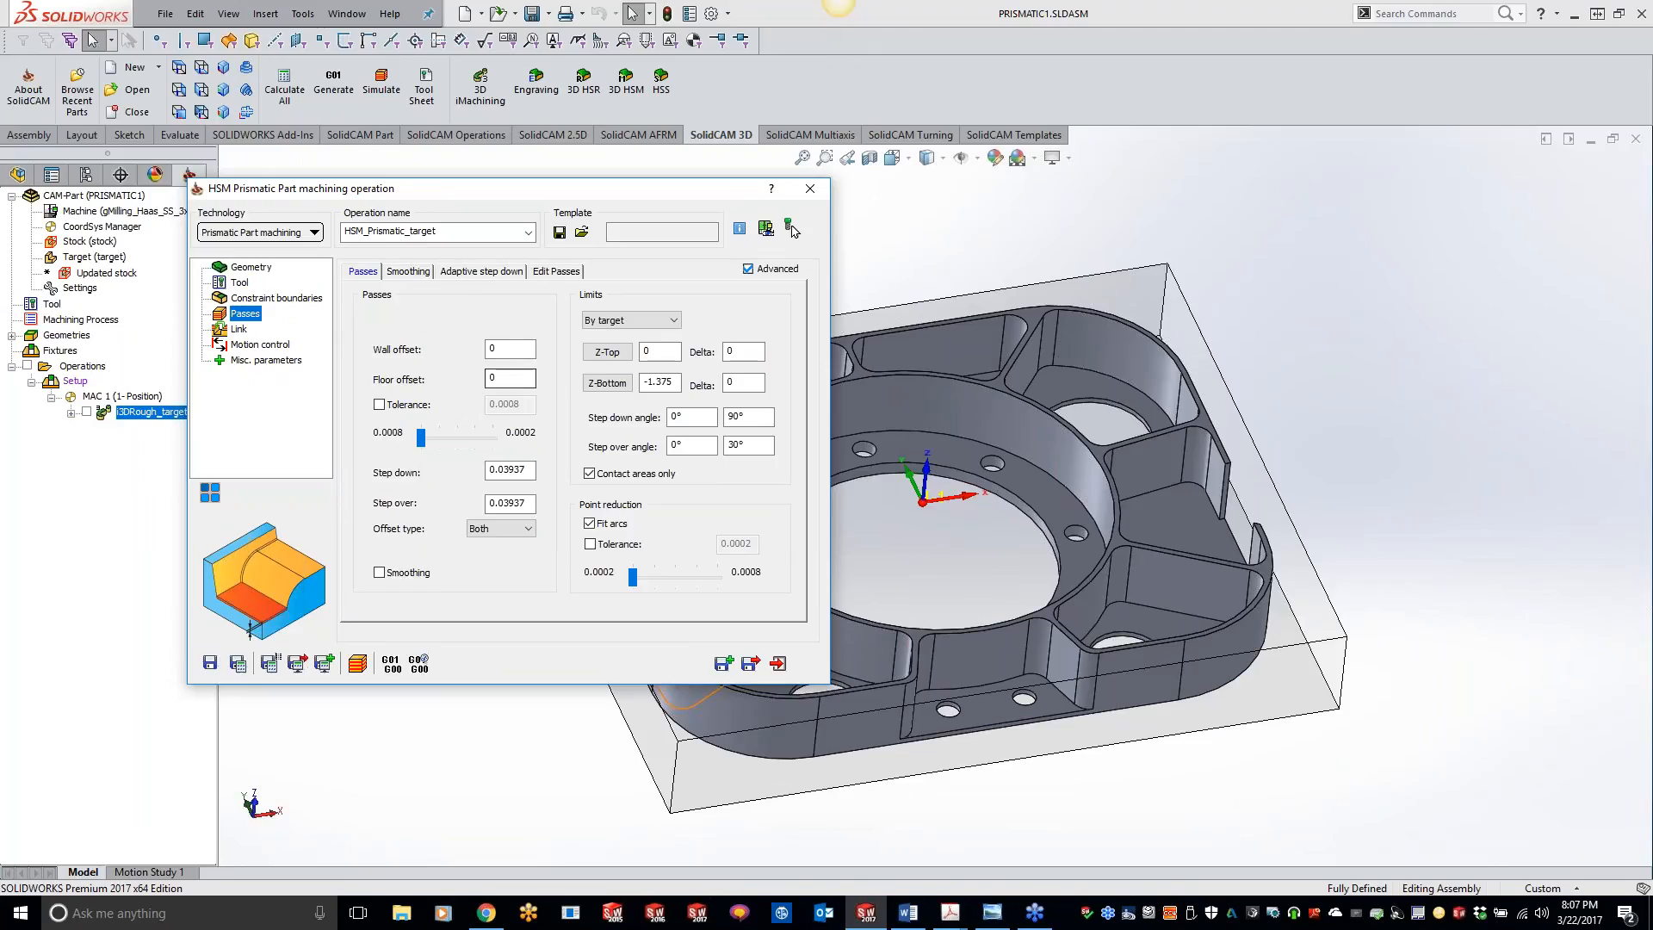
Step: Set the step down of the prismatic passes to 0.025
click(529, 468)
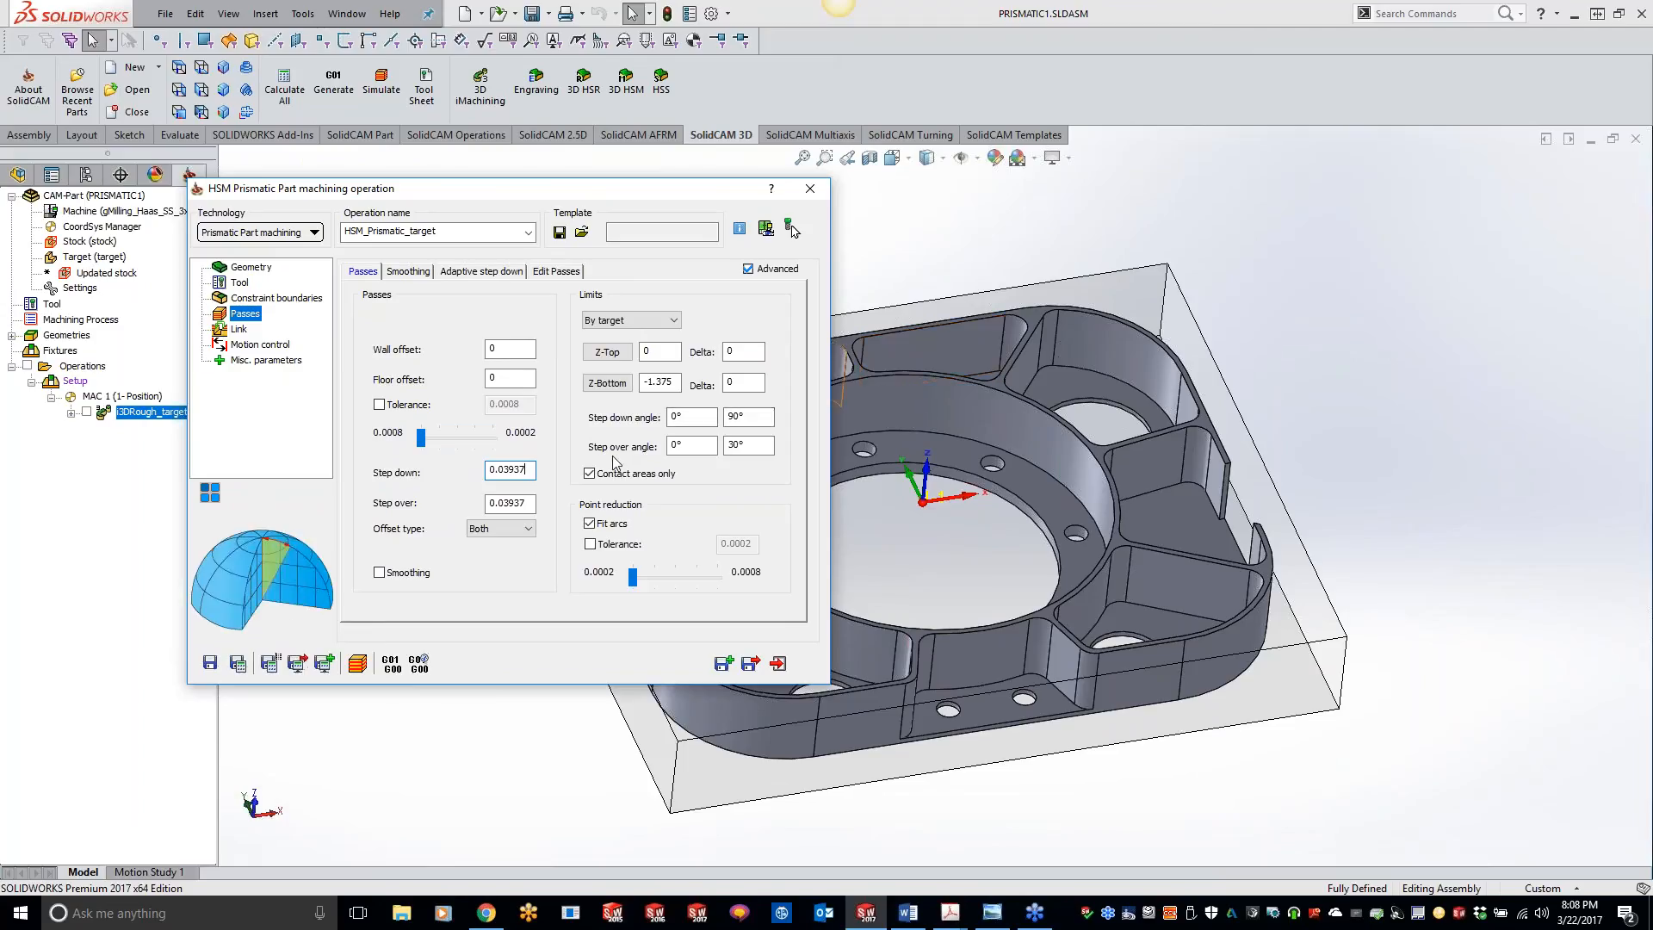
drag(527, 471, 450, 479)
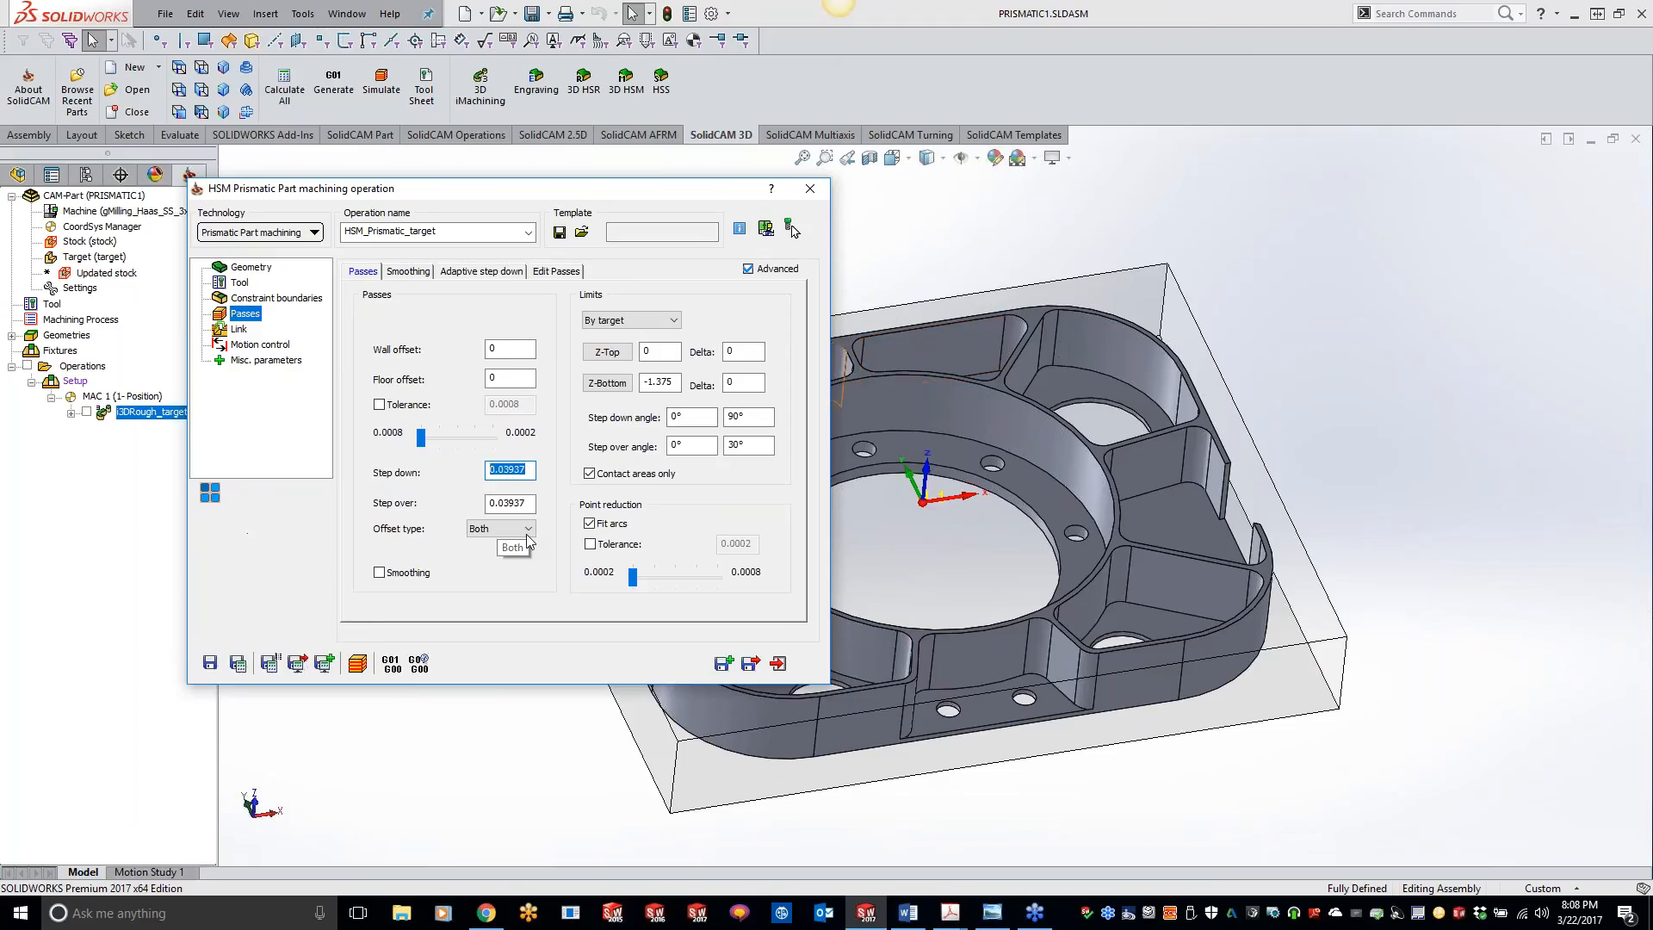
text(.025)
key(Tab)
text(0.025)
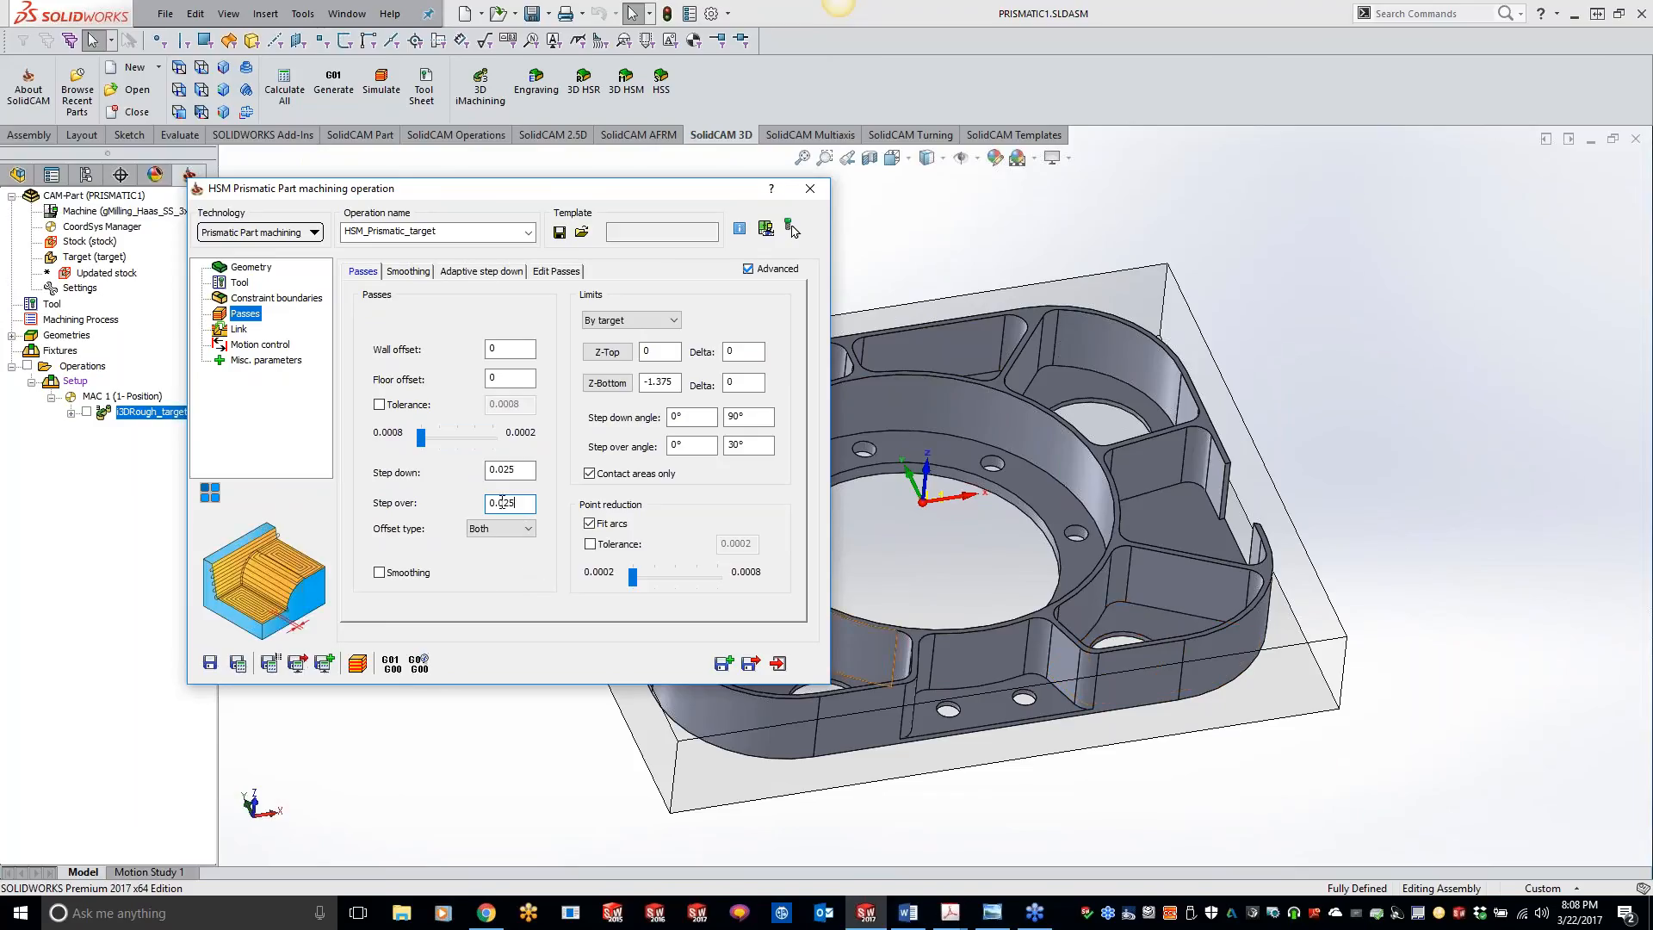
Step: Set the step over to 0.2, and save and calculate the HSM_Prismatic_target operation
drag(517, 504, 440, 506)
text(1.)
text(.2)
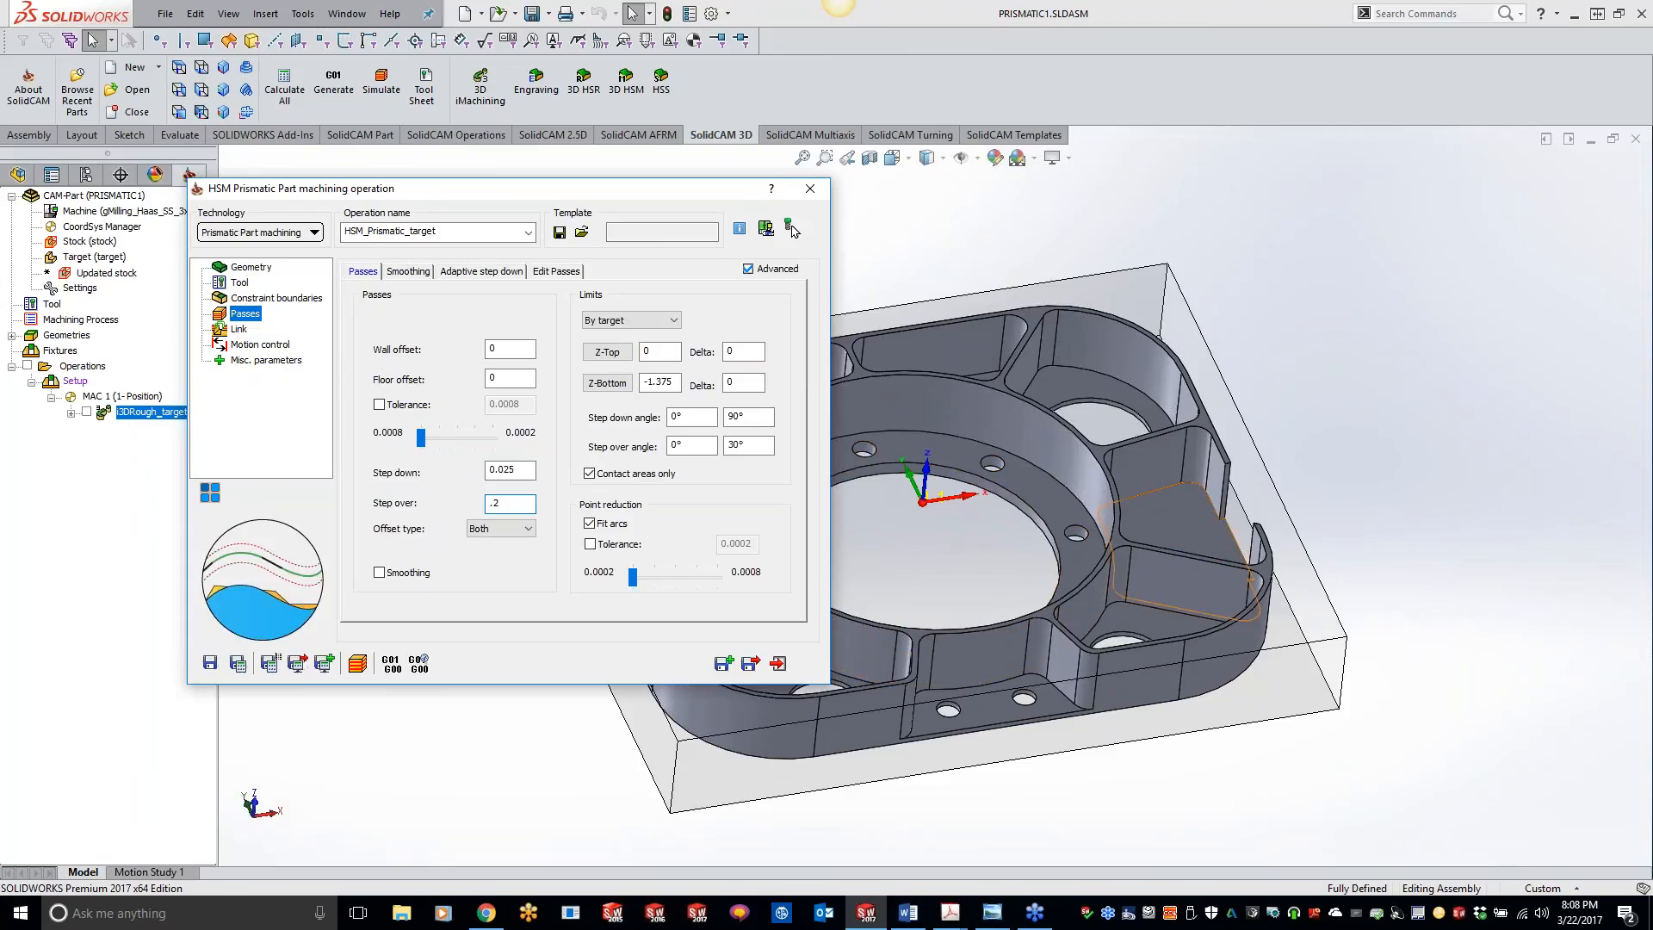
click(238, 663)
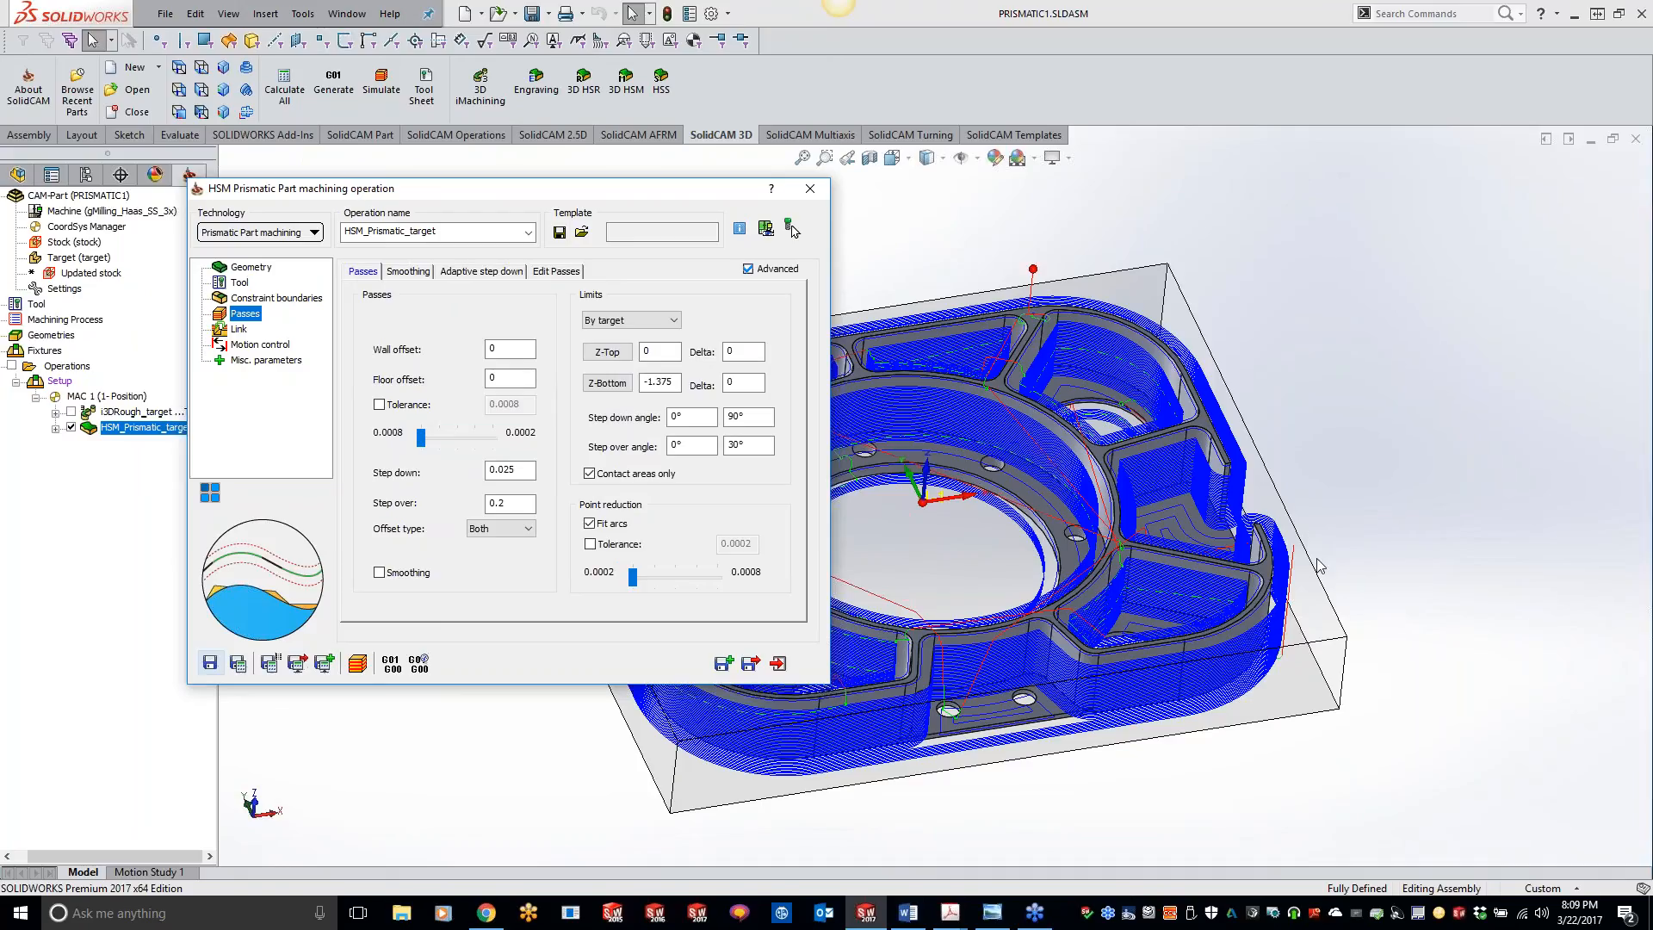
Step: Inspect the calculated finishing toolpath on the pocket floors and walls from above and at an angle
middle_drag(1364, 568, 1145, 823)
scroll(1253, 553, down, 10)
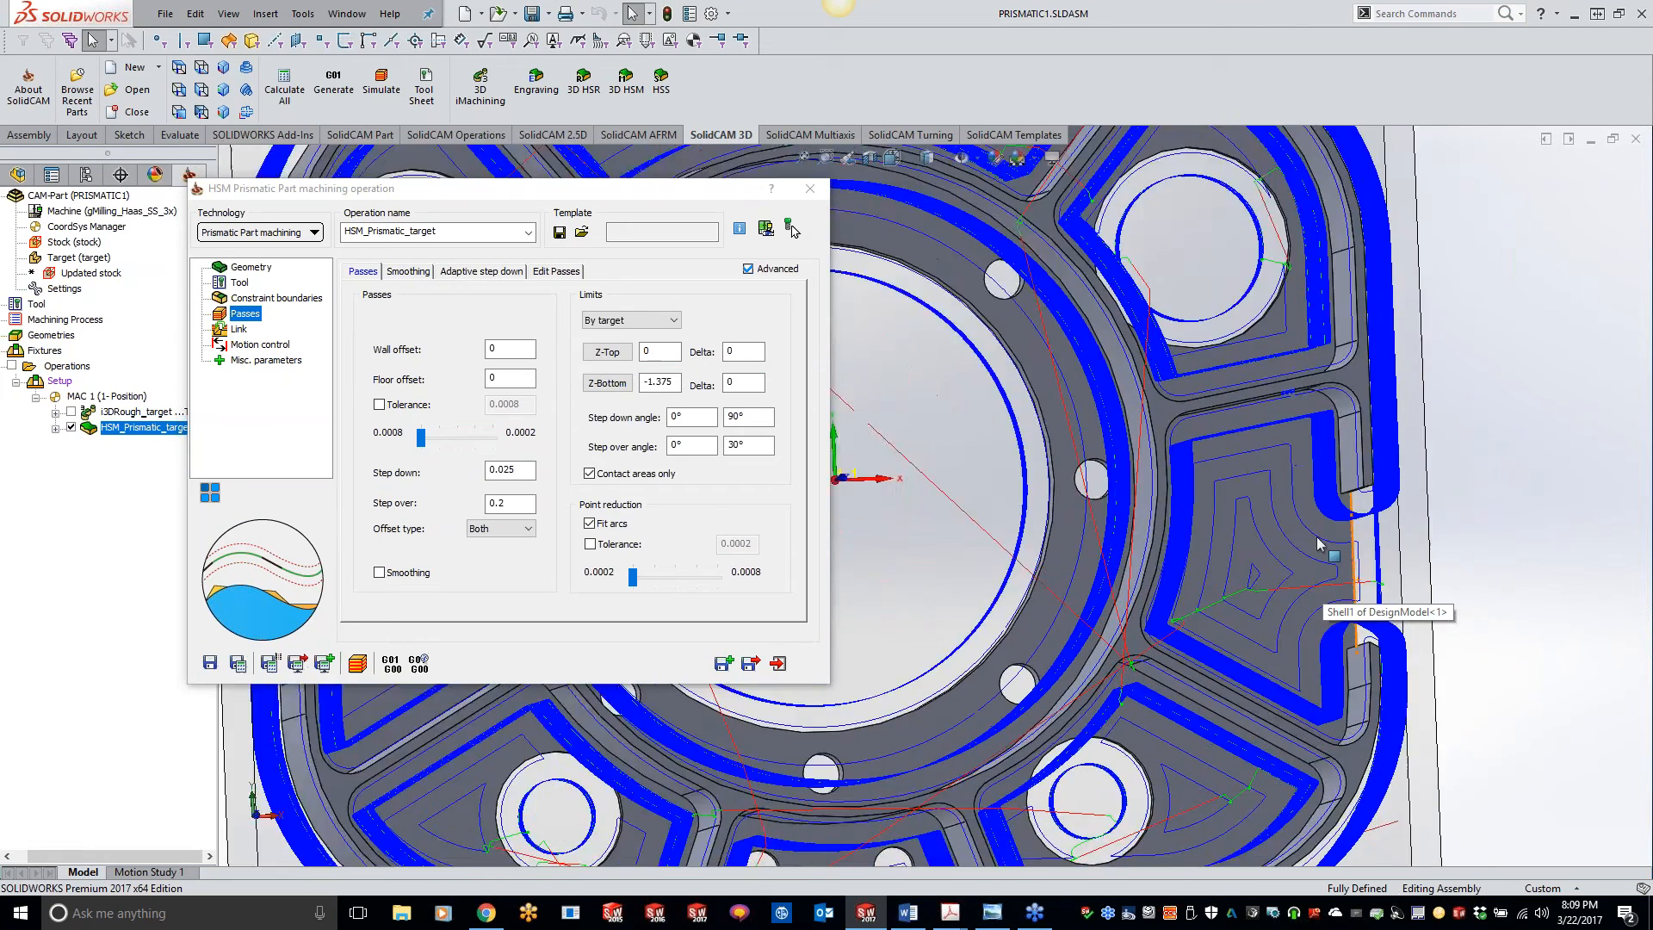
scroll(1253, 554, down, 4)
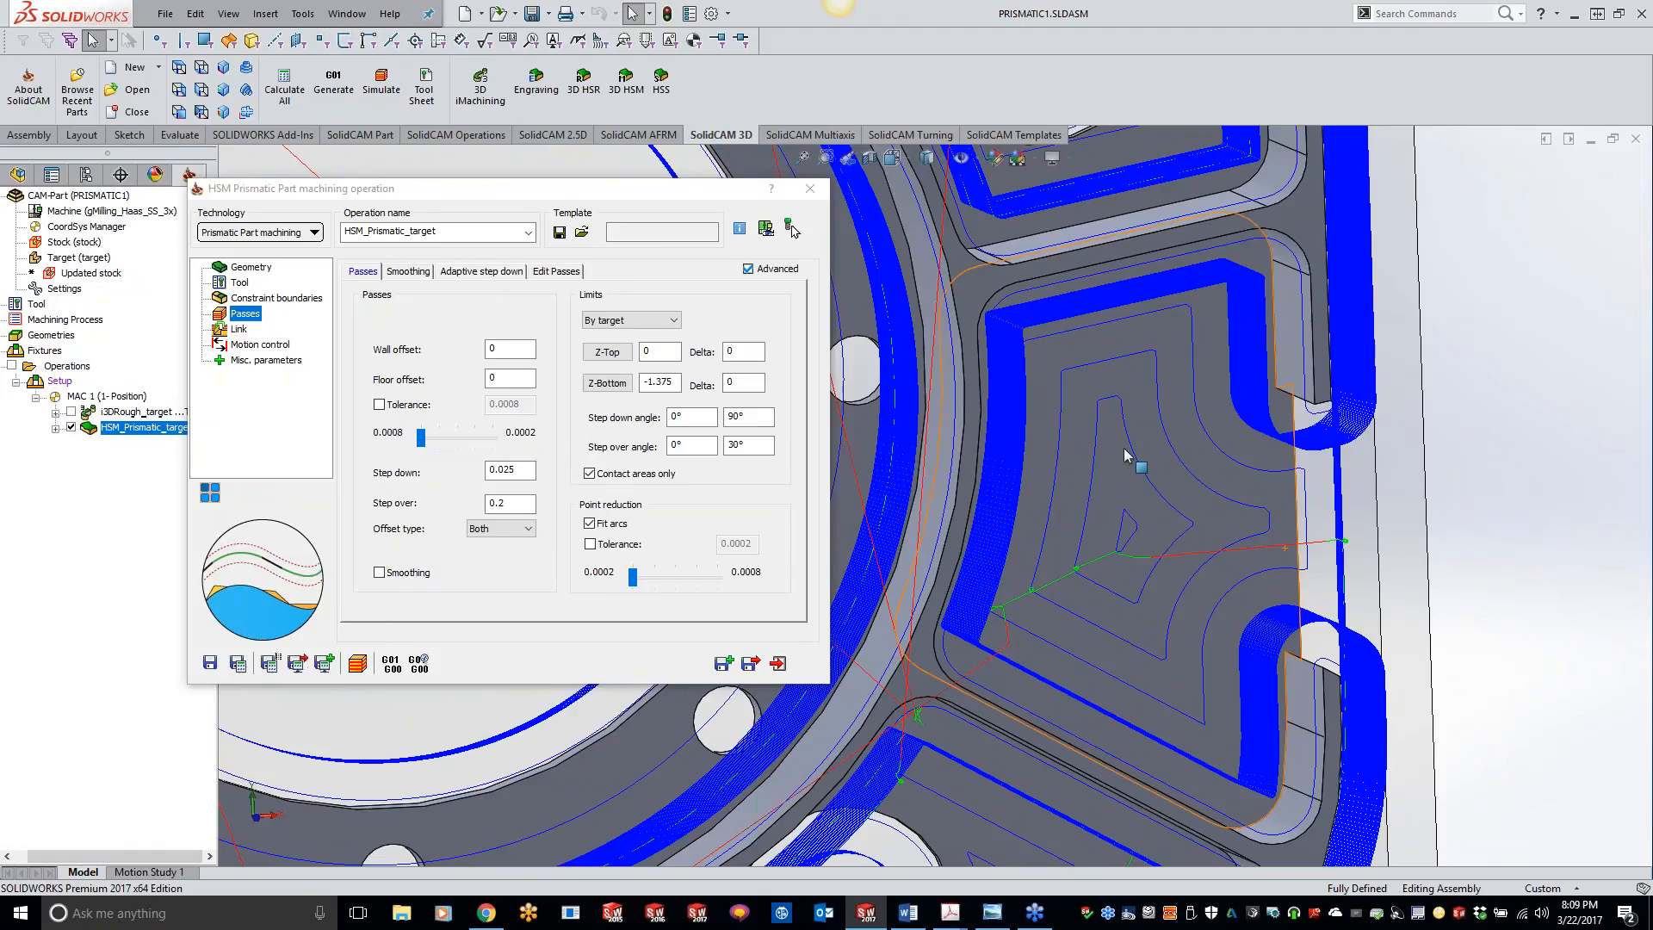
middle_drag(1124, 450, 1121, 466)
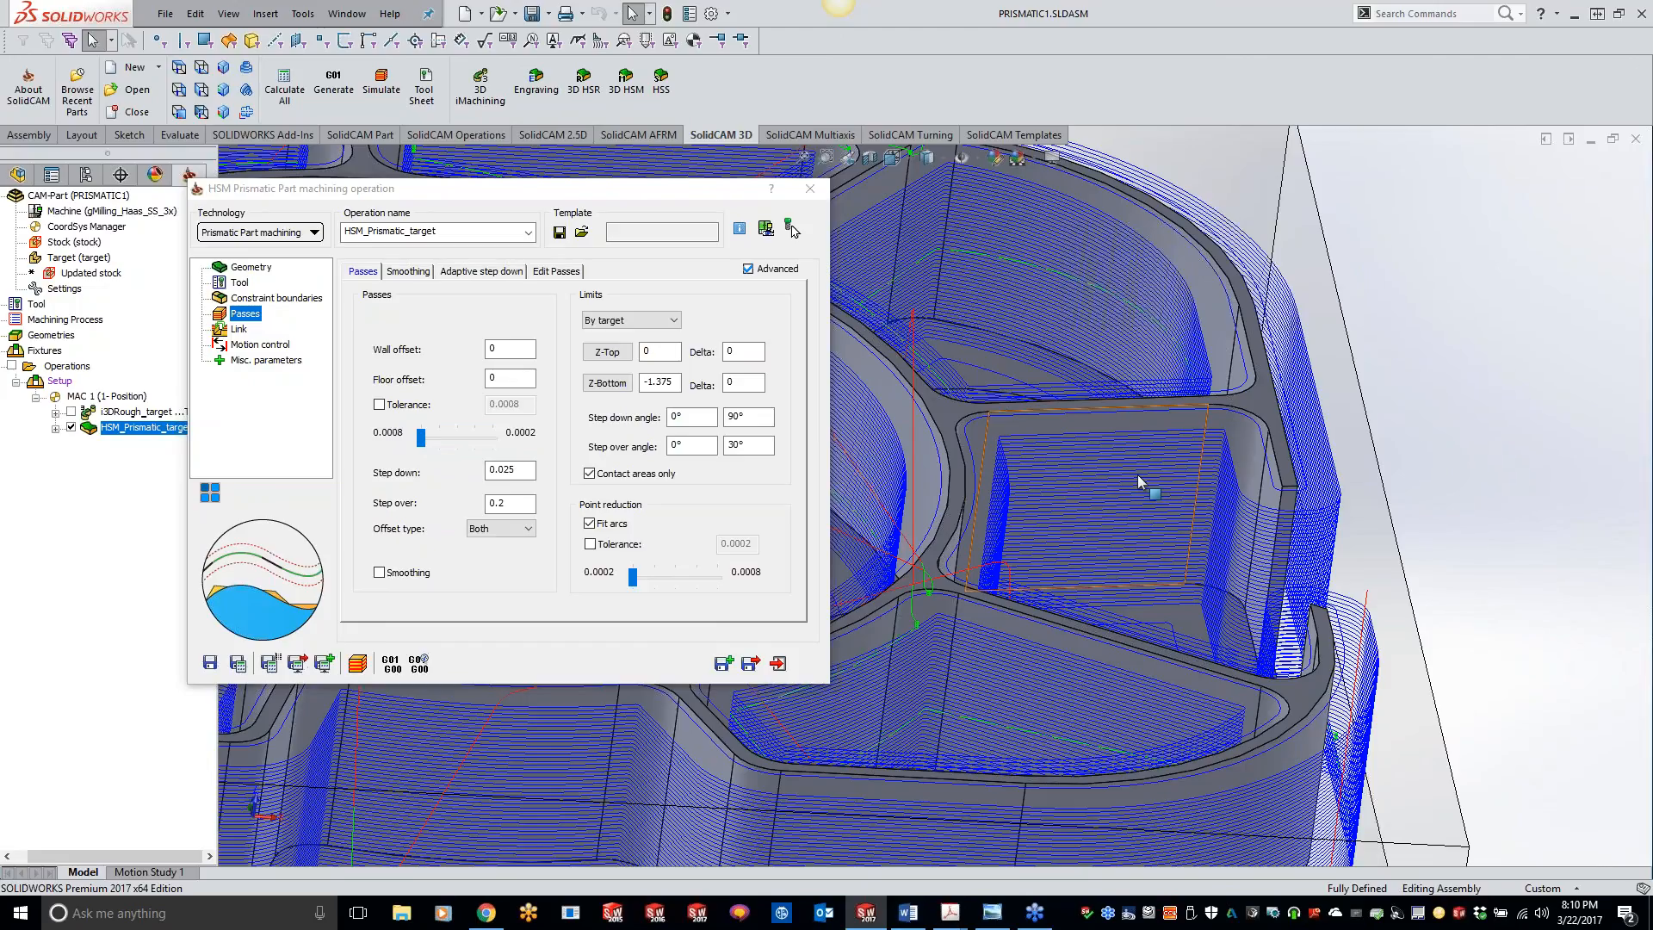
scroll(1141, 482, up, 6)
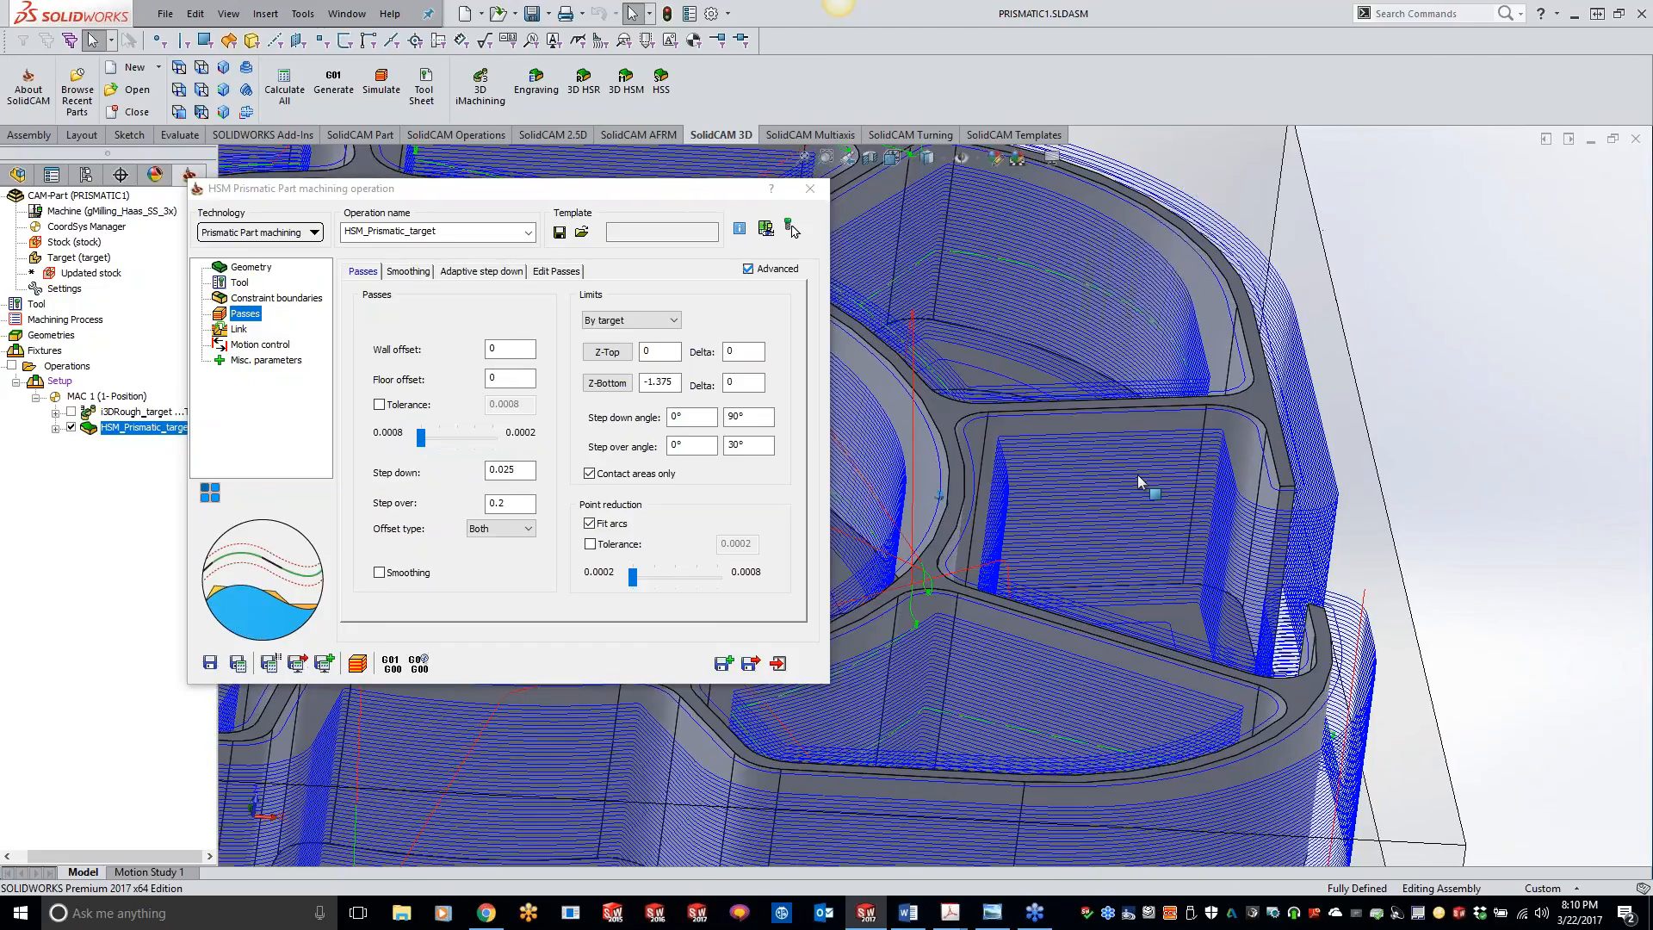
scroll(1141, 482, up, 4)
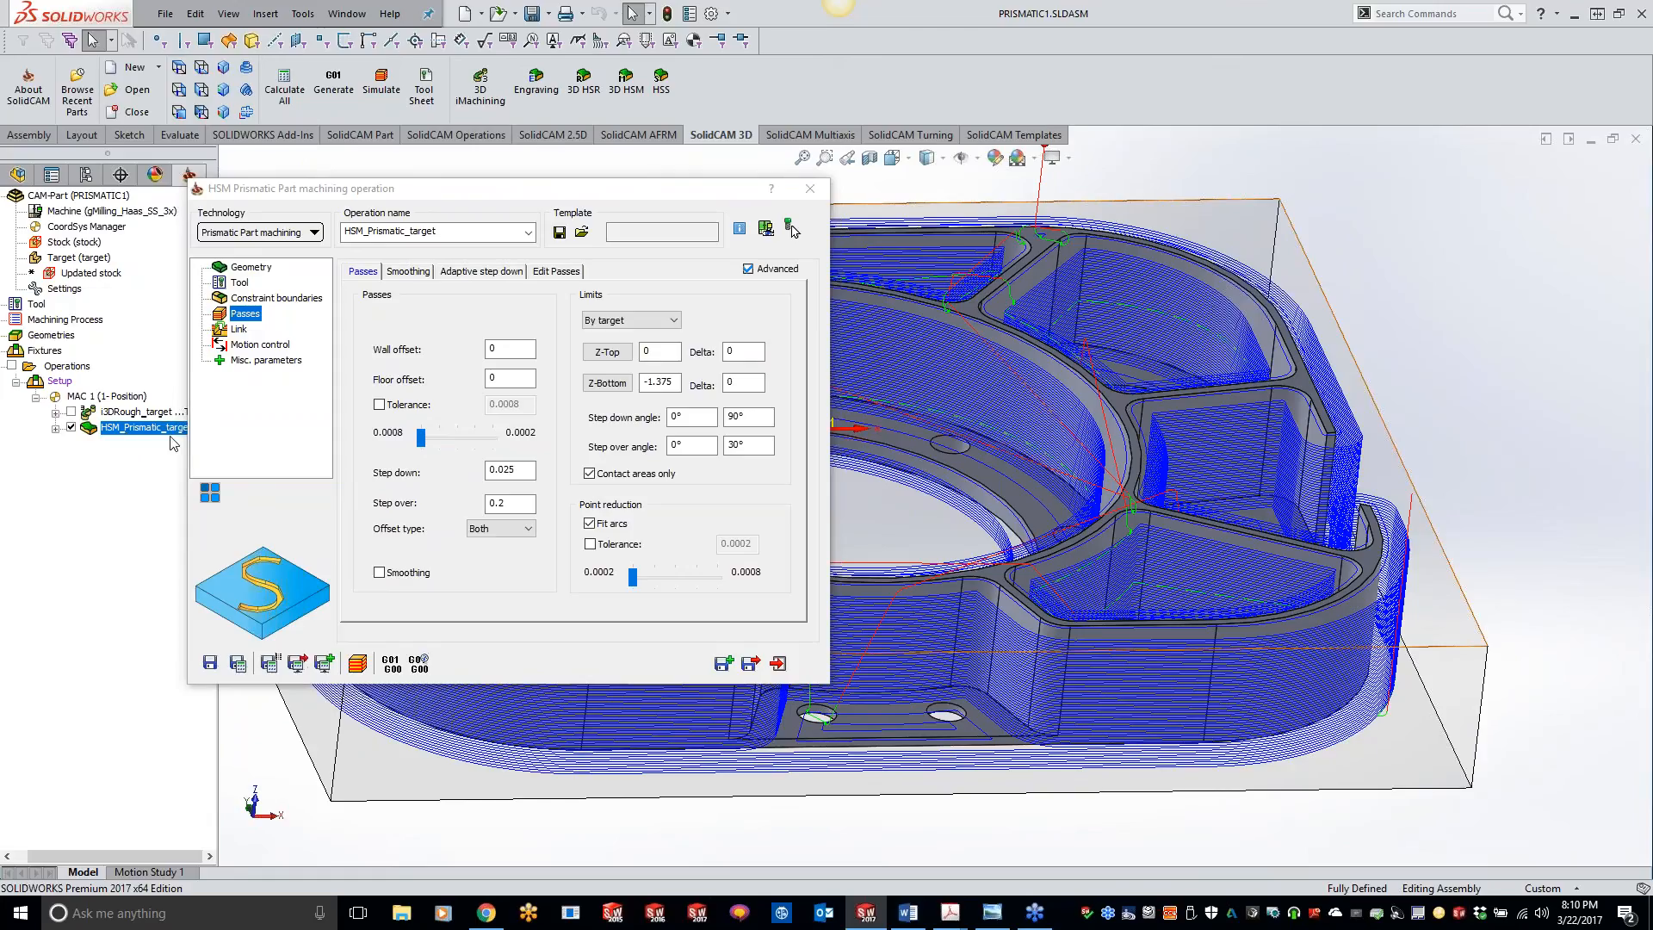
Step: Simulate the prismatic operation in SolidVerify and pause the playback partway through the cut
click(357, 663)
click(209, 534)
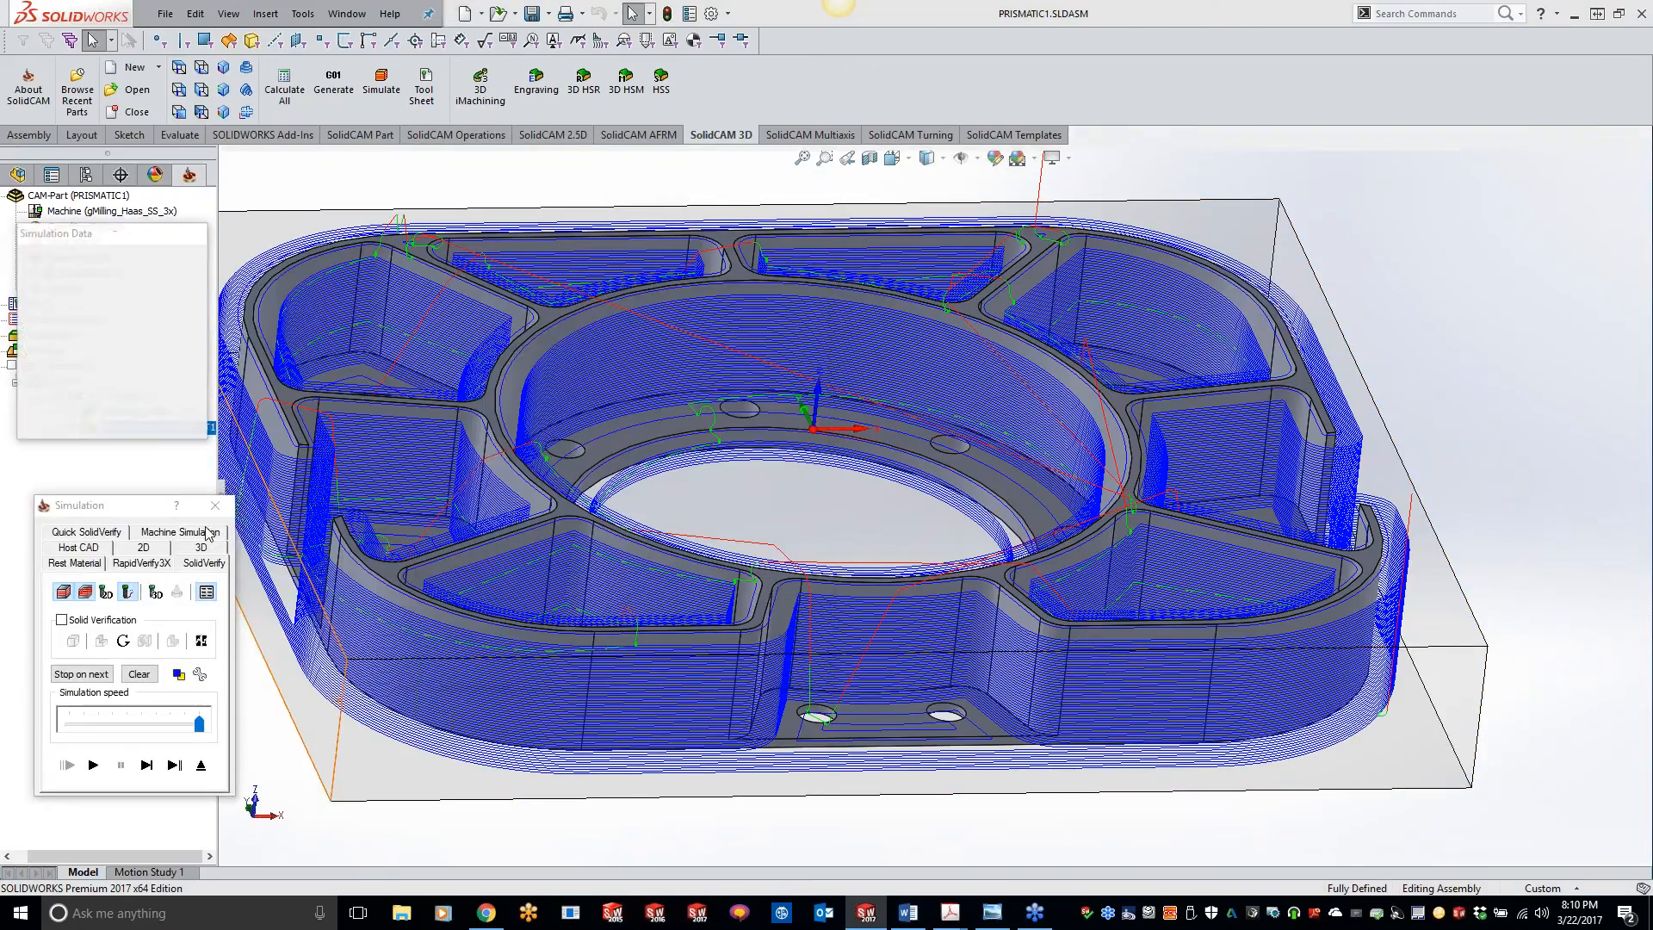
click(92, 765)
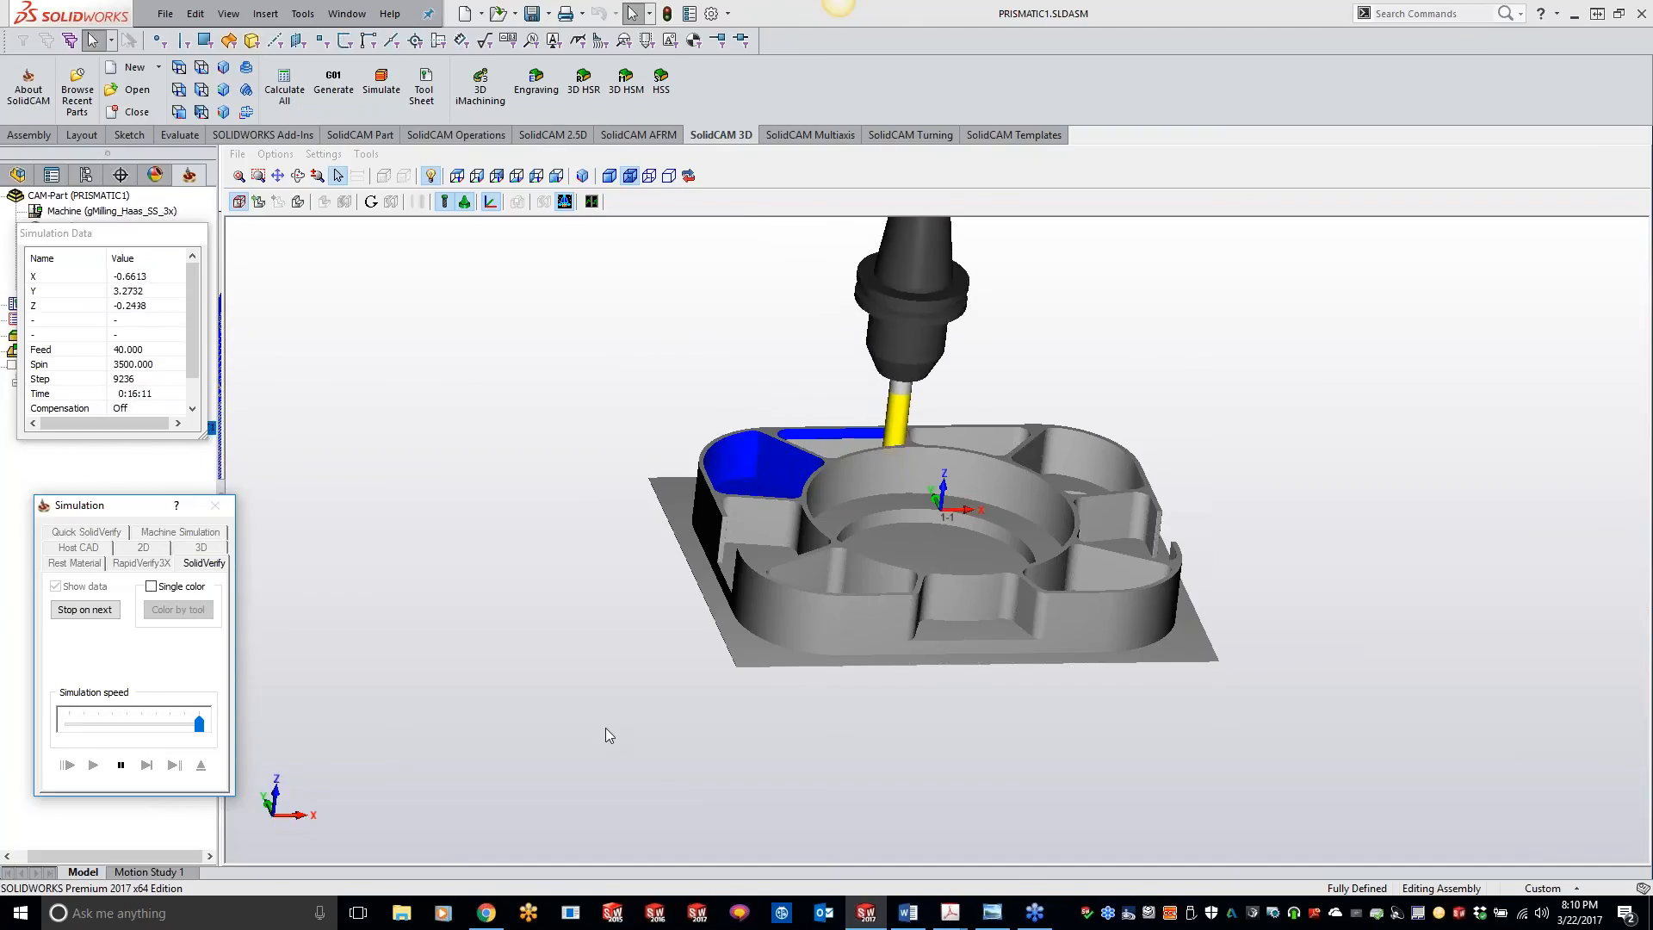
click(121, 766)
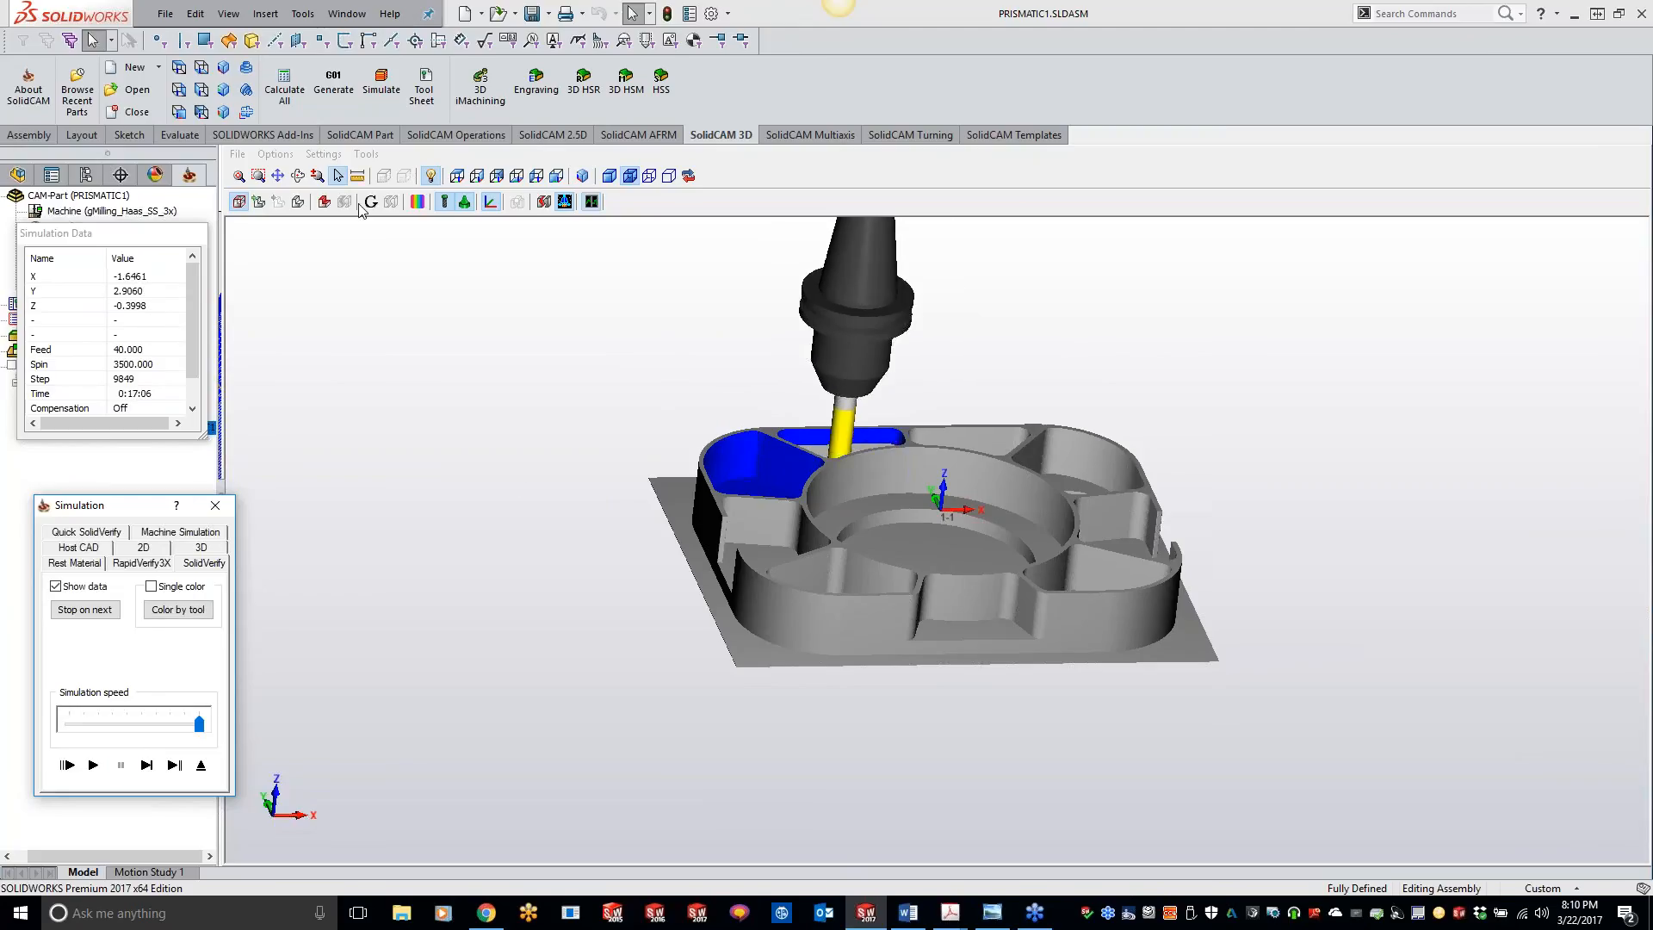
Step: Set the simulation's animation redraw interval to a fixed step of 100
click(324, 154)
click(352, 195)
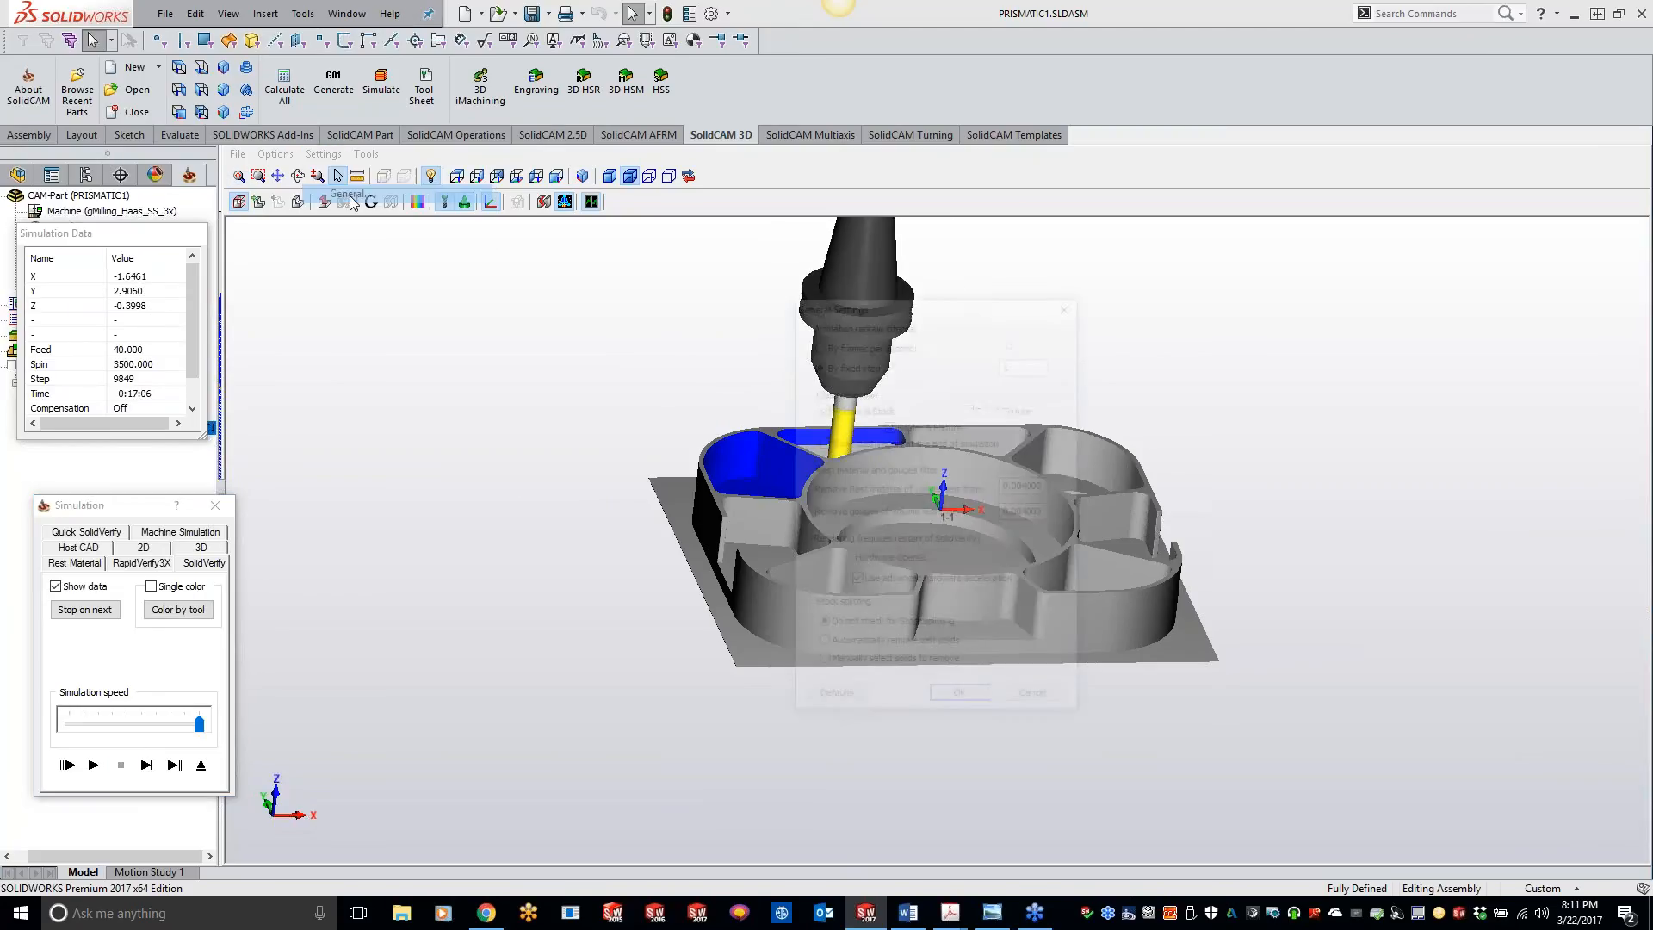
click(1036, 363)
text(00)
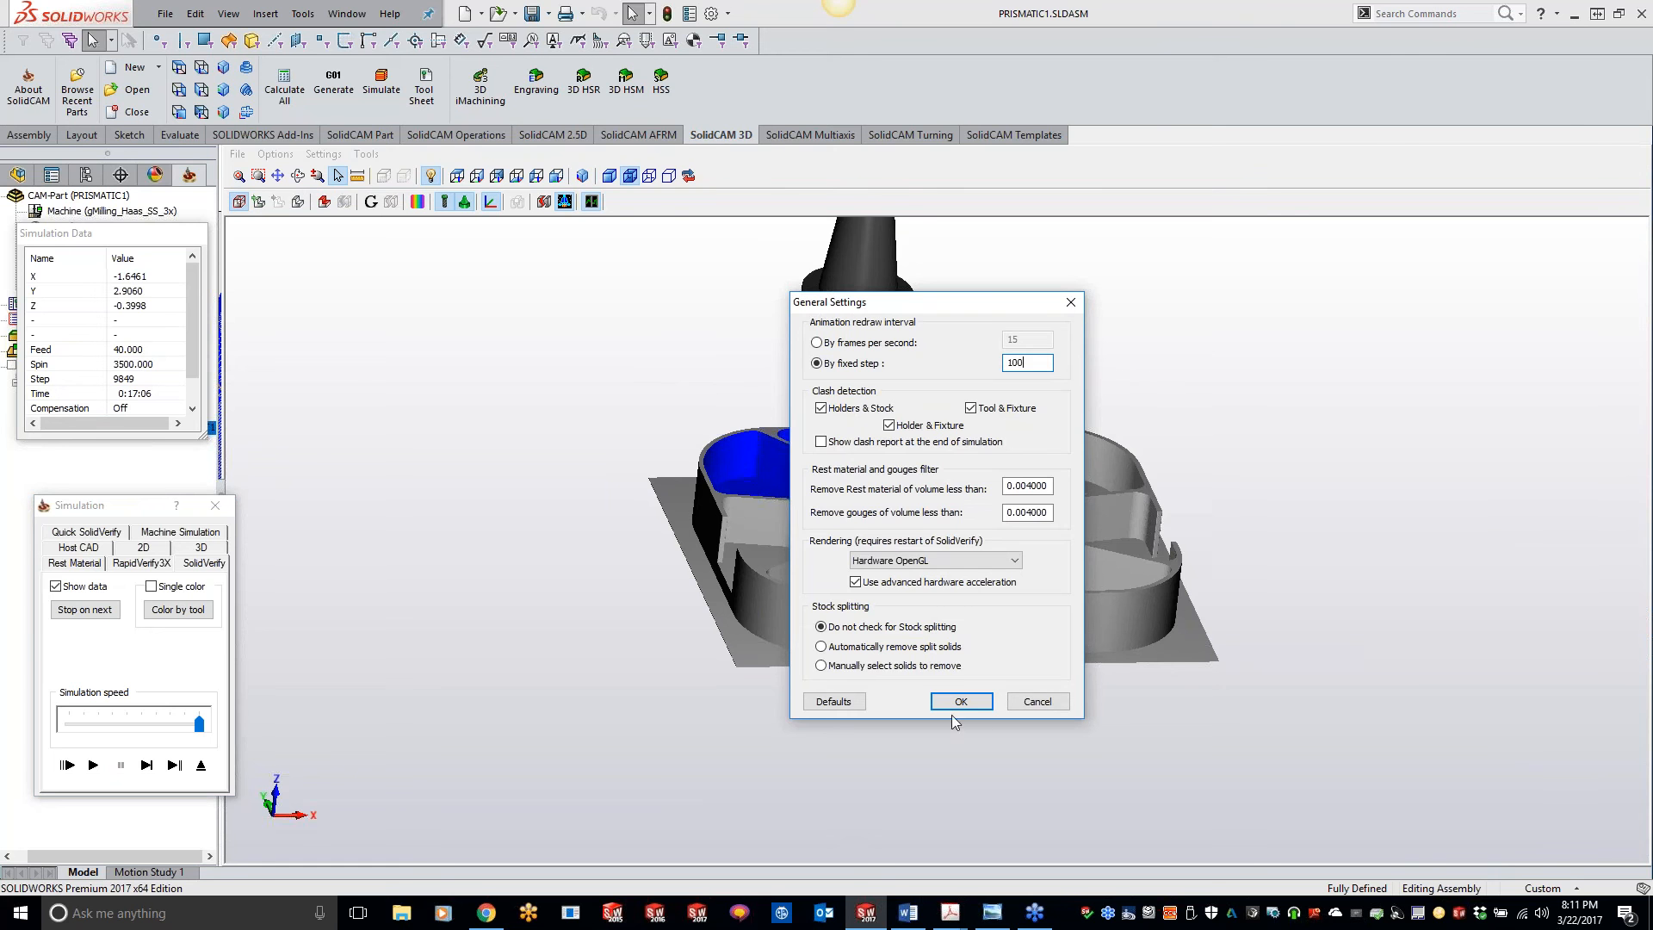
click(956, 702)
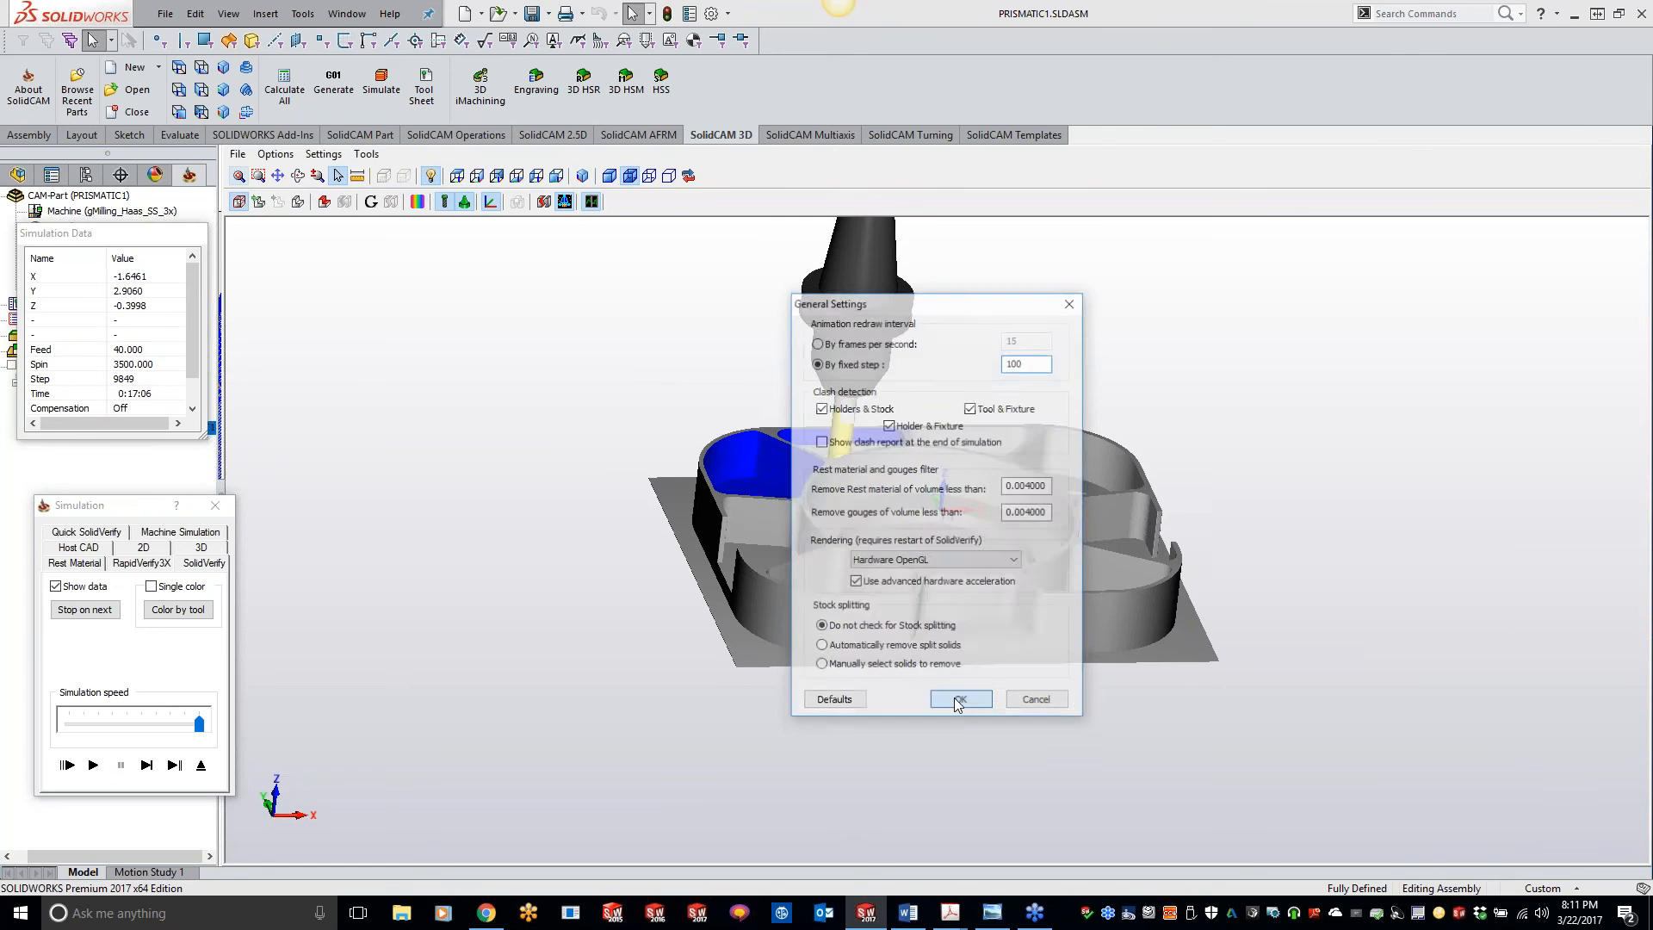
Step: Restart the prismatic operation's simulation and play it through in SolidVerify
click(216, 505)
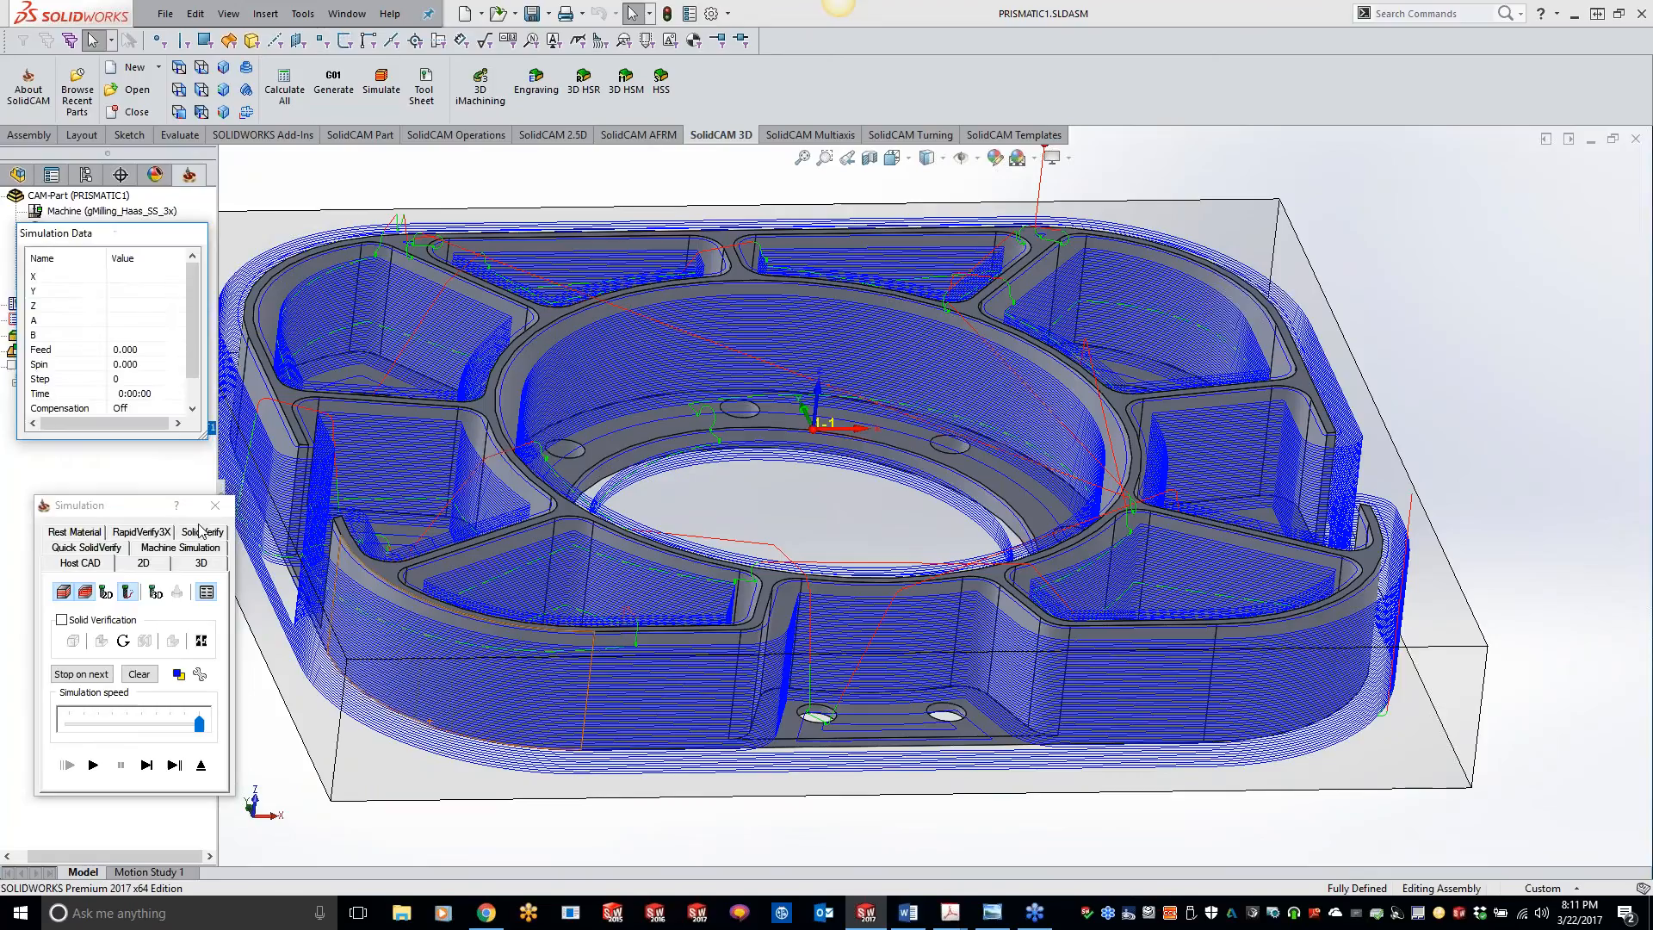
click(199, 532)
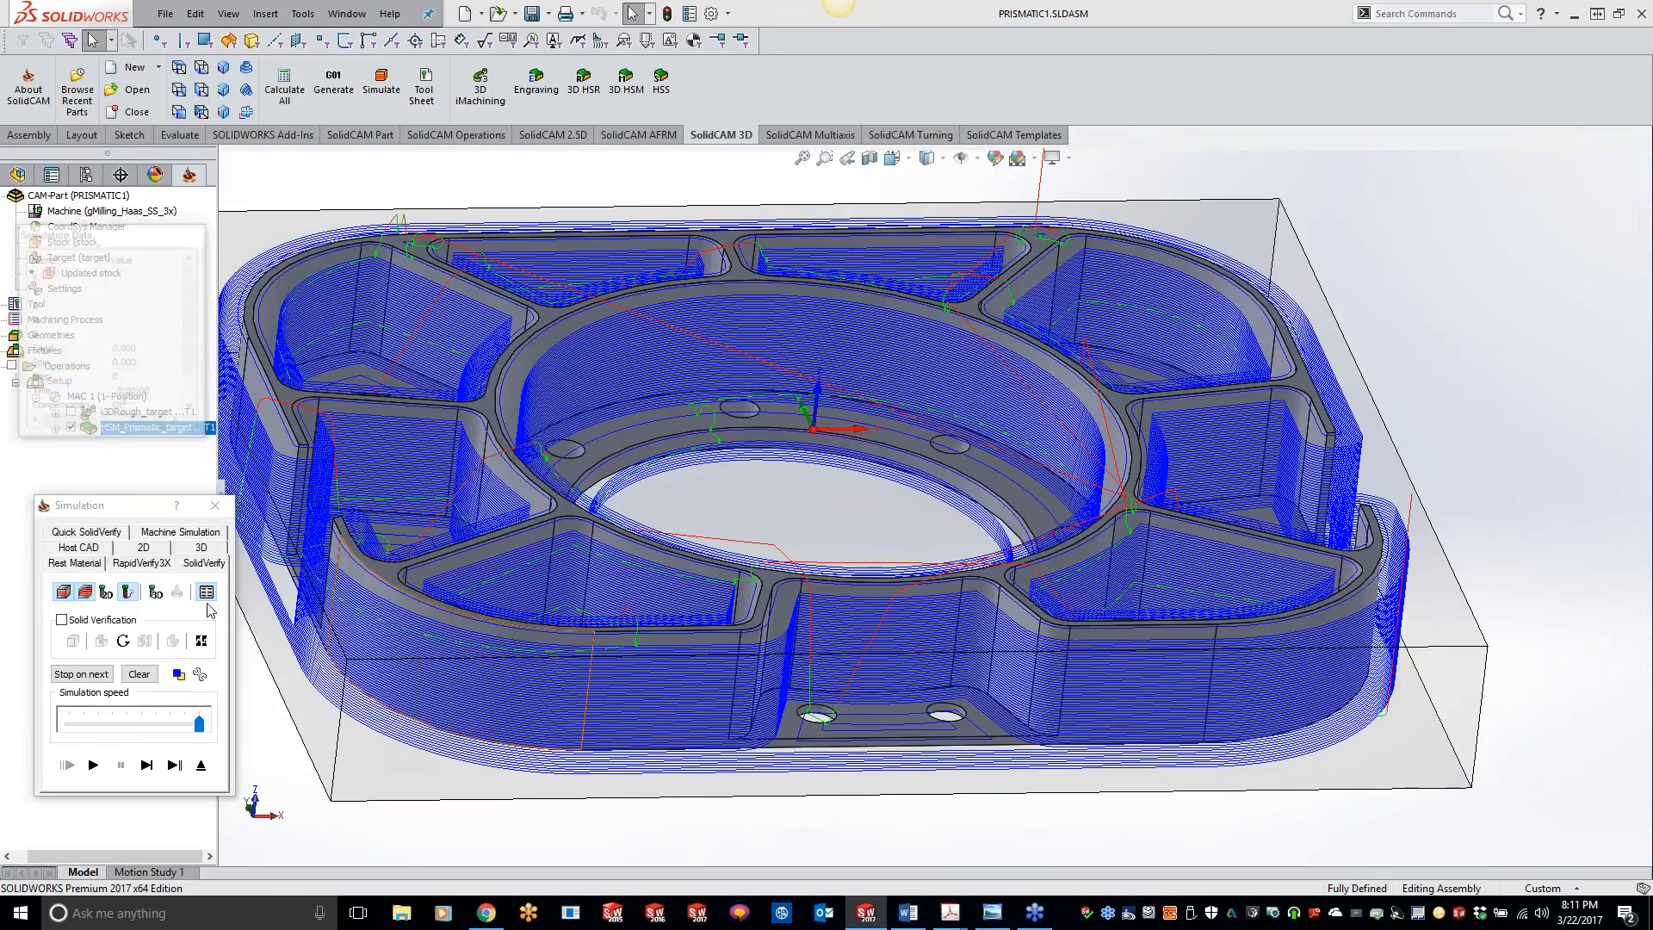
click(93, 764)
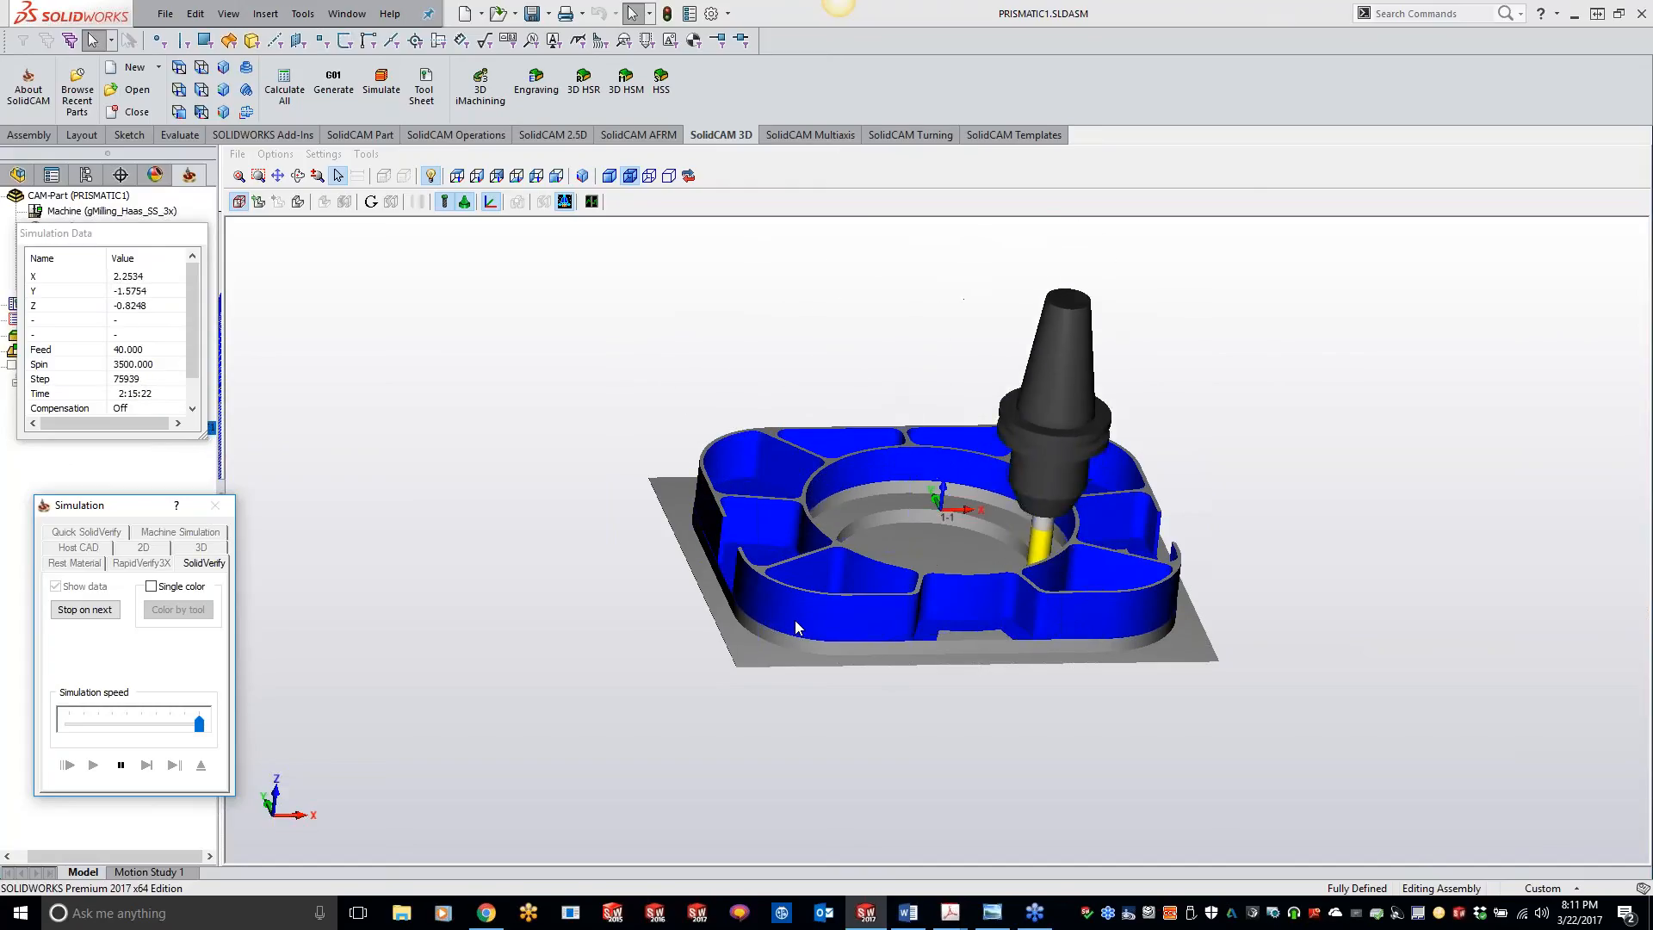
Step: Inspect the simulated walls and floors of the central bore and surrounding pockets up close, and close the simulation
scroll(794, 620, down, 2)
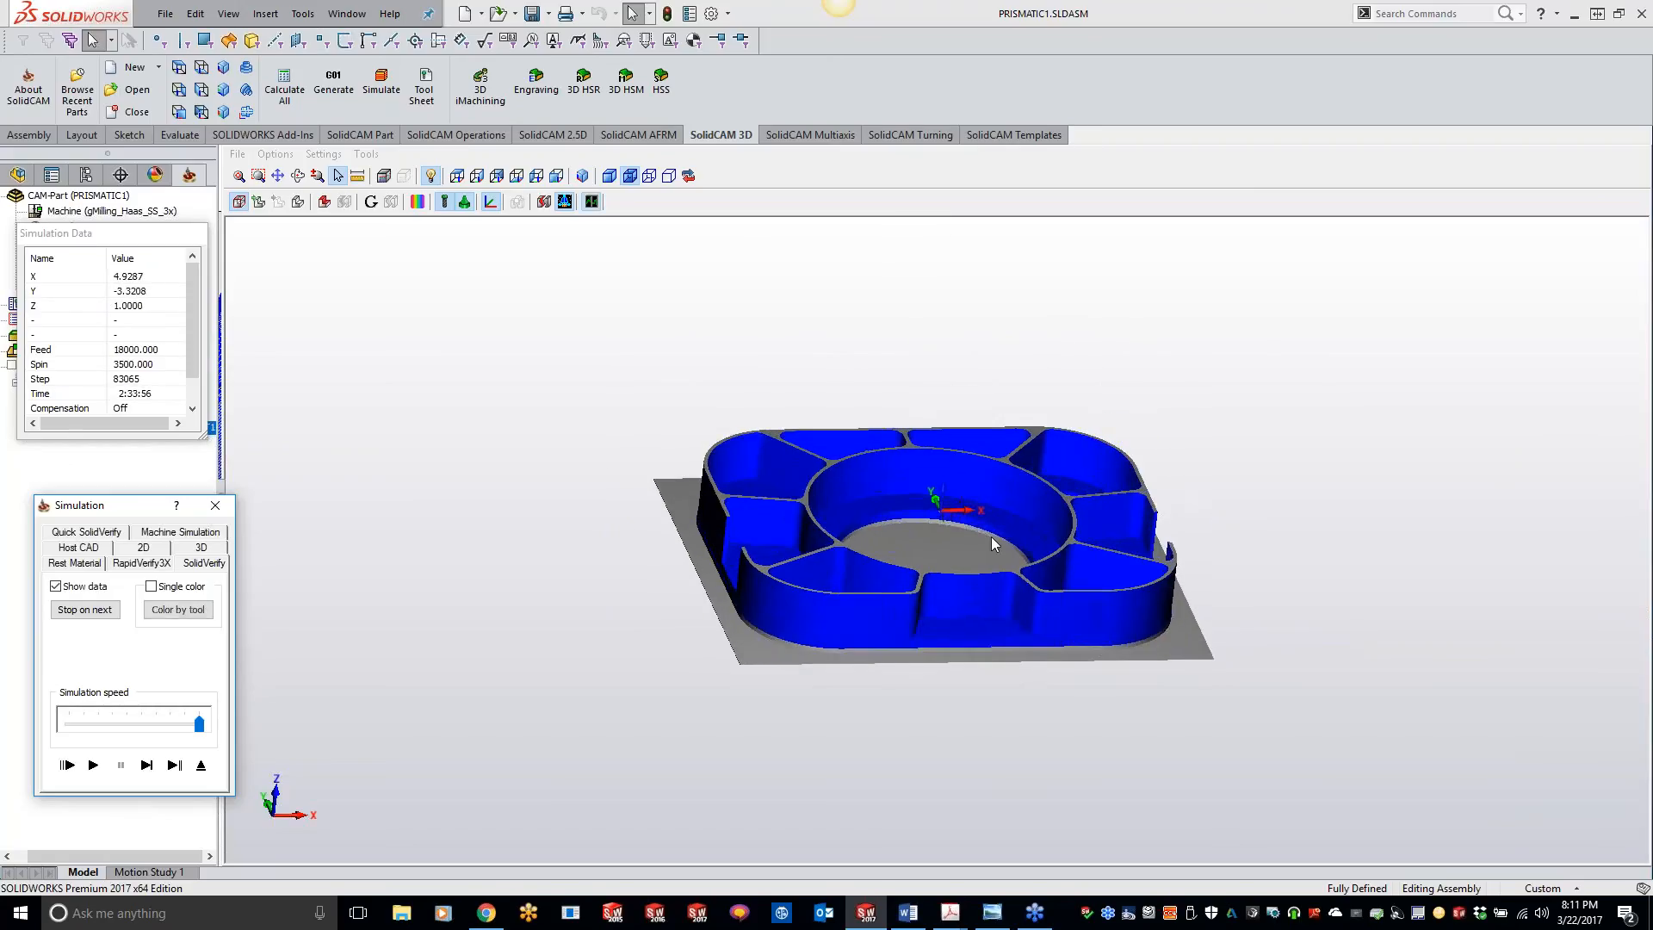
scroll(991, 535, up, 2)
click(907, 913)
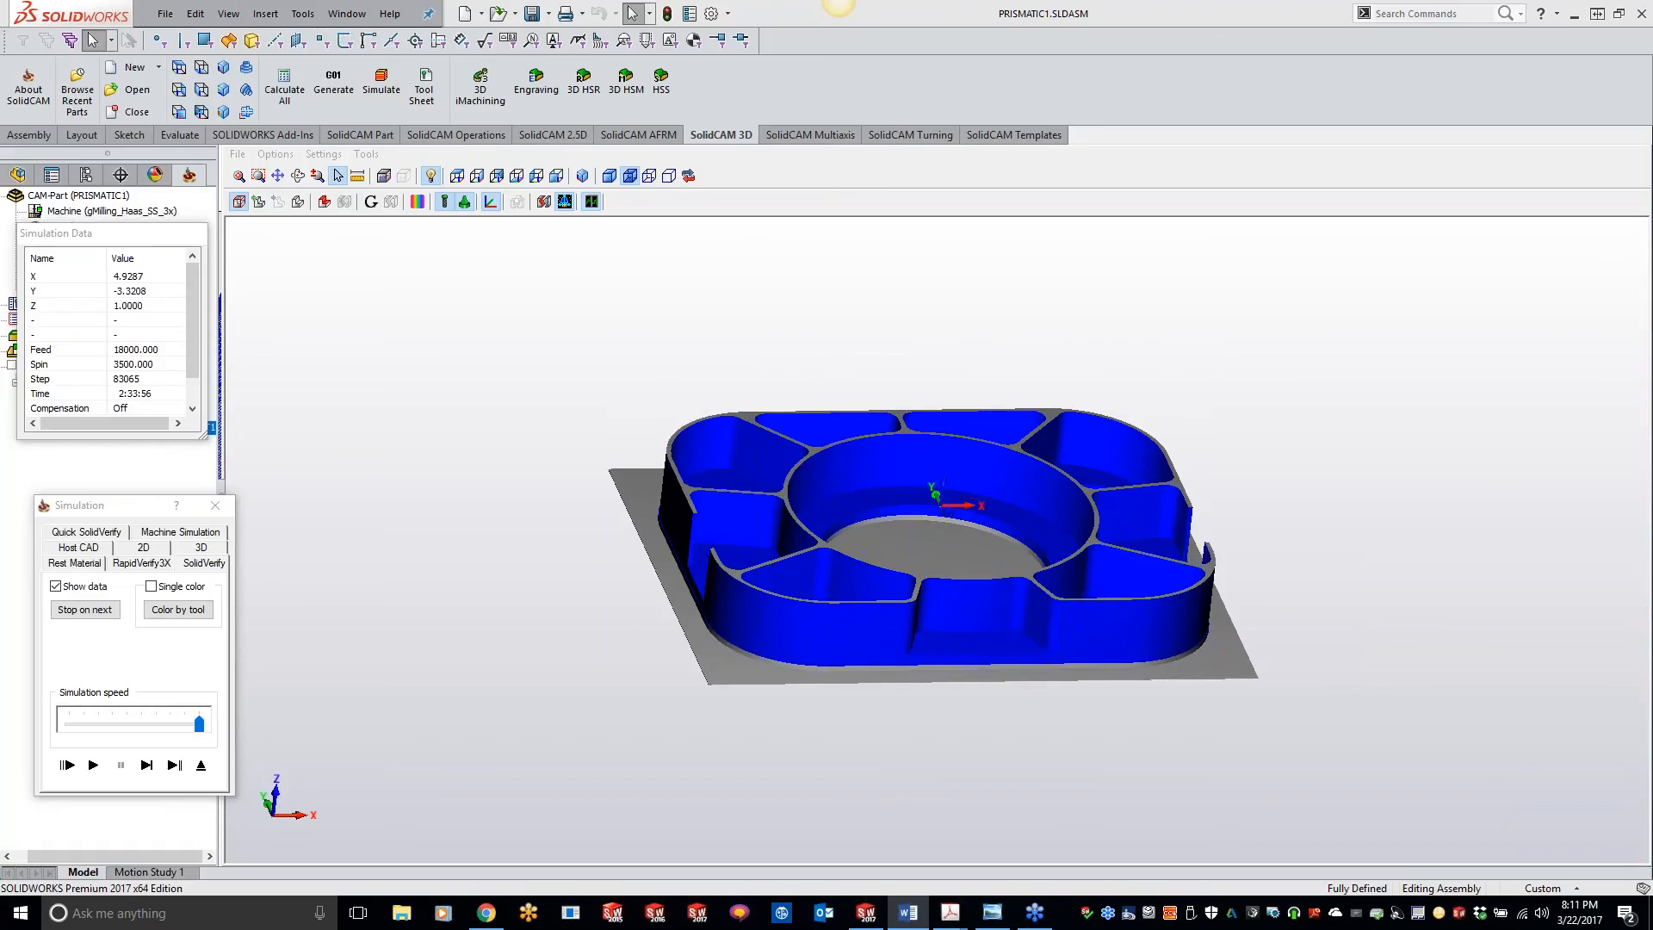
scroll(1136, 603, up, 1)
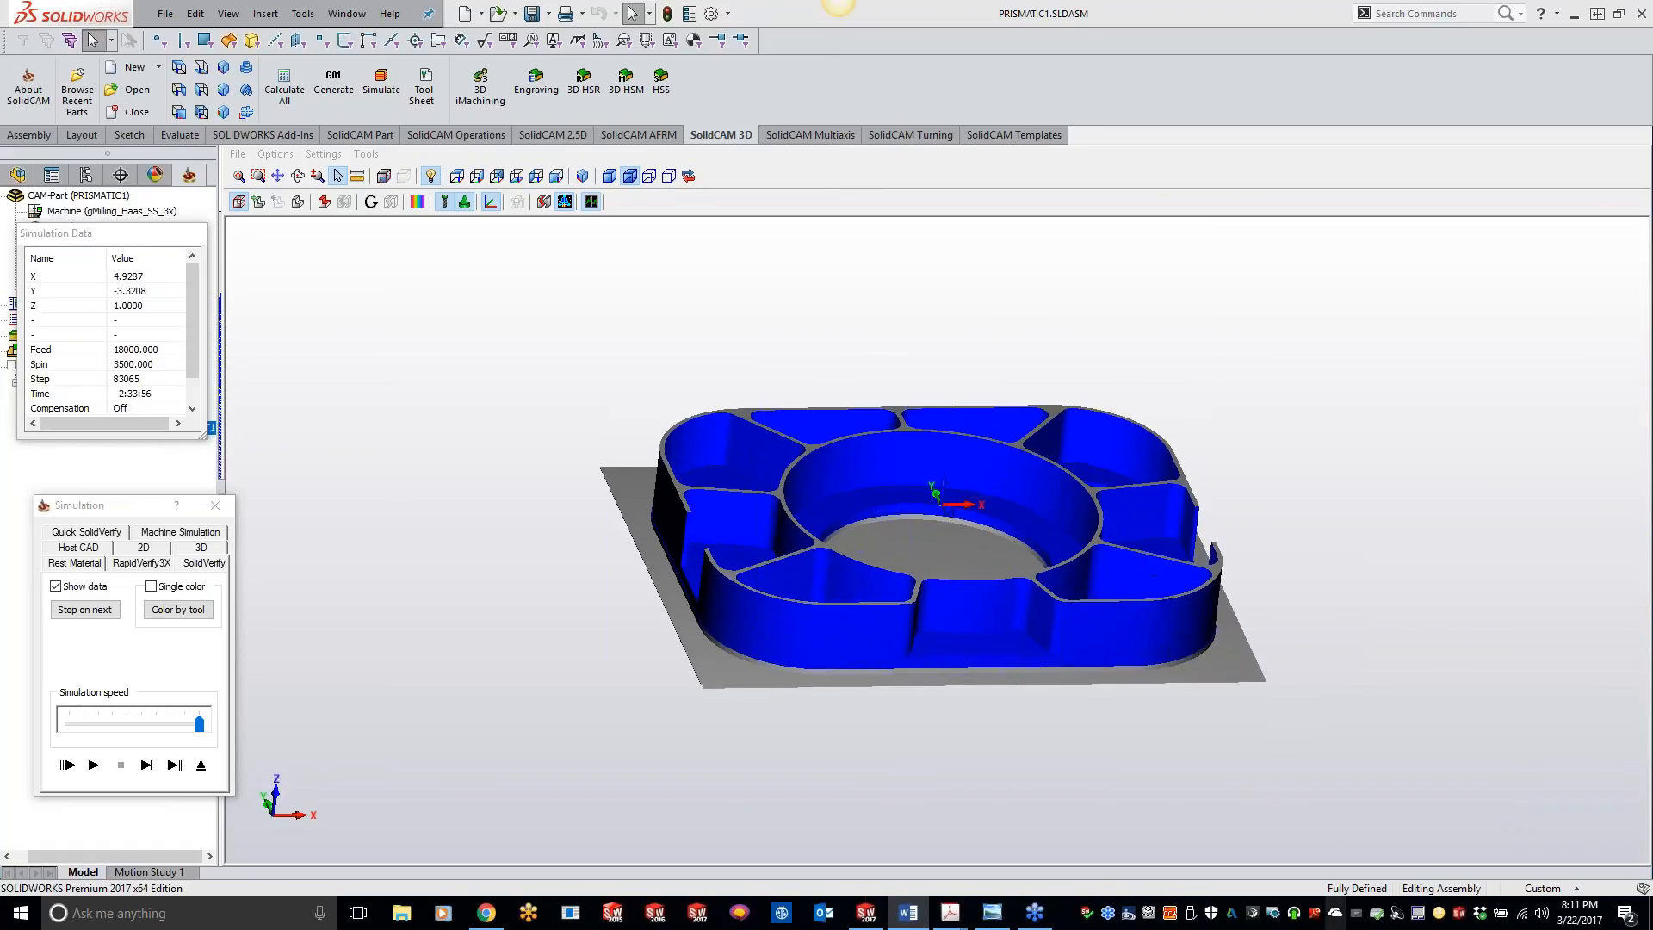
click(992, 783)
middle_drag(1004, 499, 1000, 472)
scroll(1000, 472, up, 6)
scroll(999, 471, up, 2)
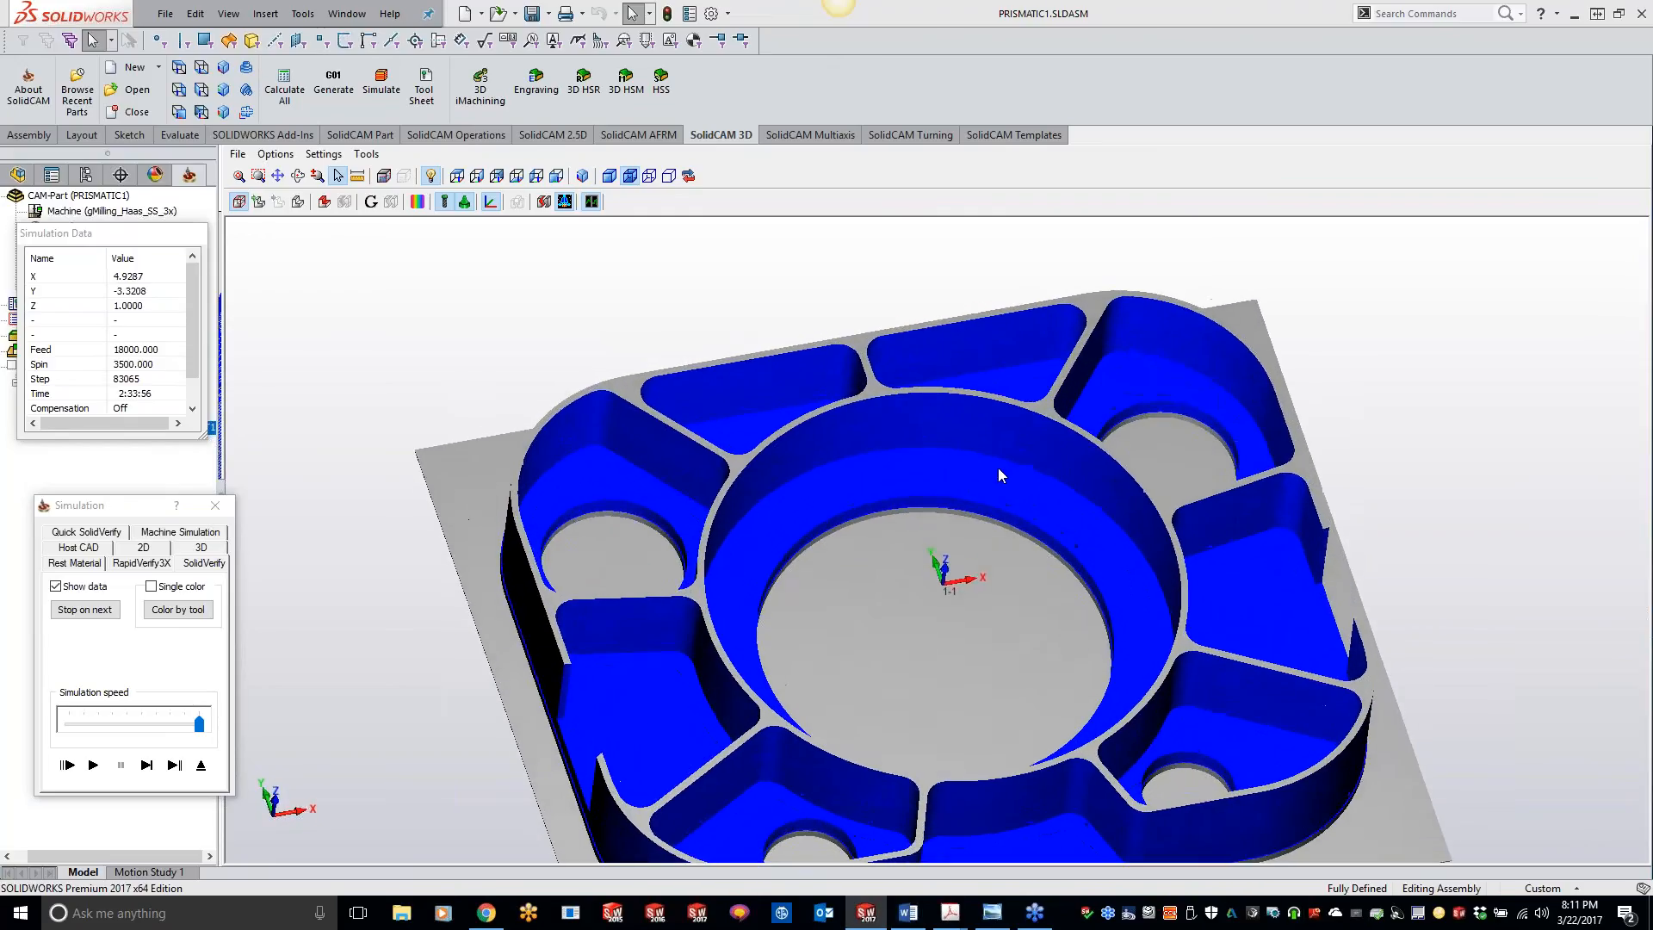
scroll(982, 422, up, 3)
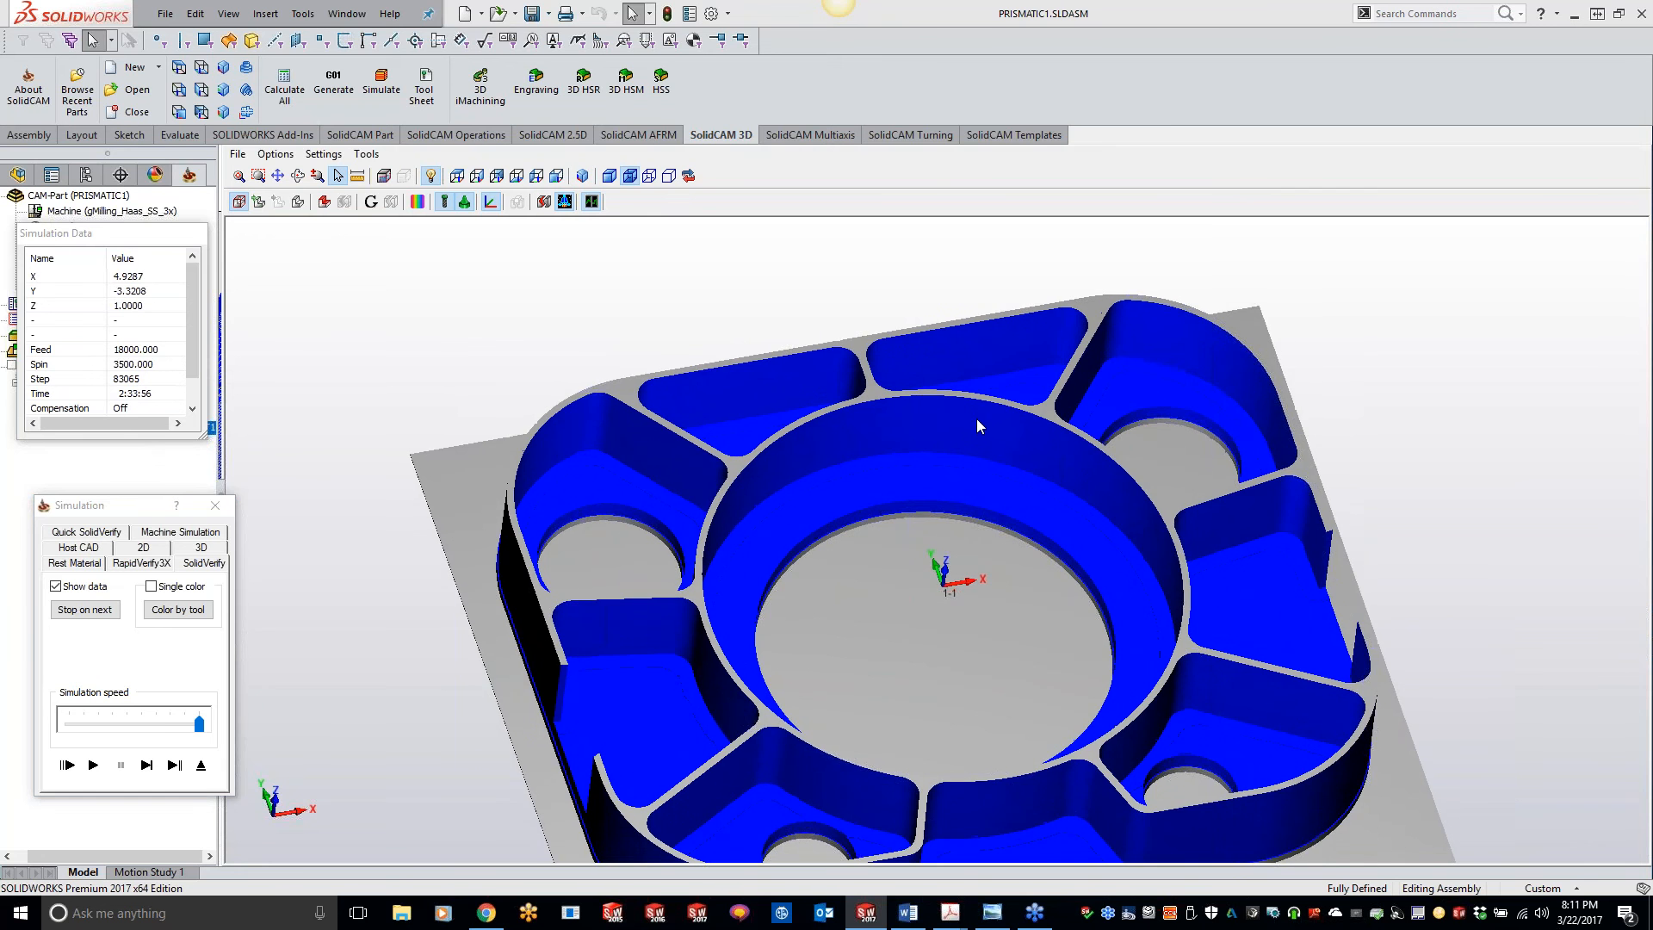
scroll(1003, 444, up, 8)
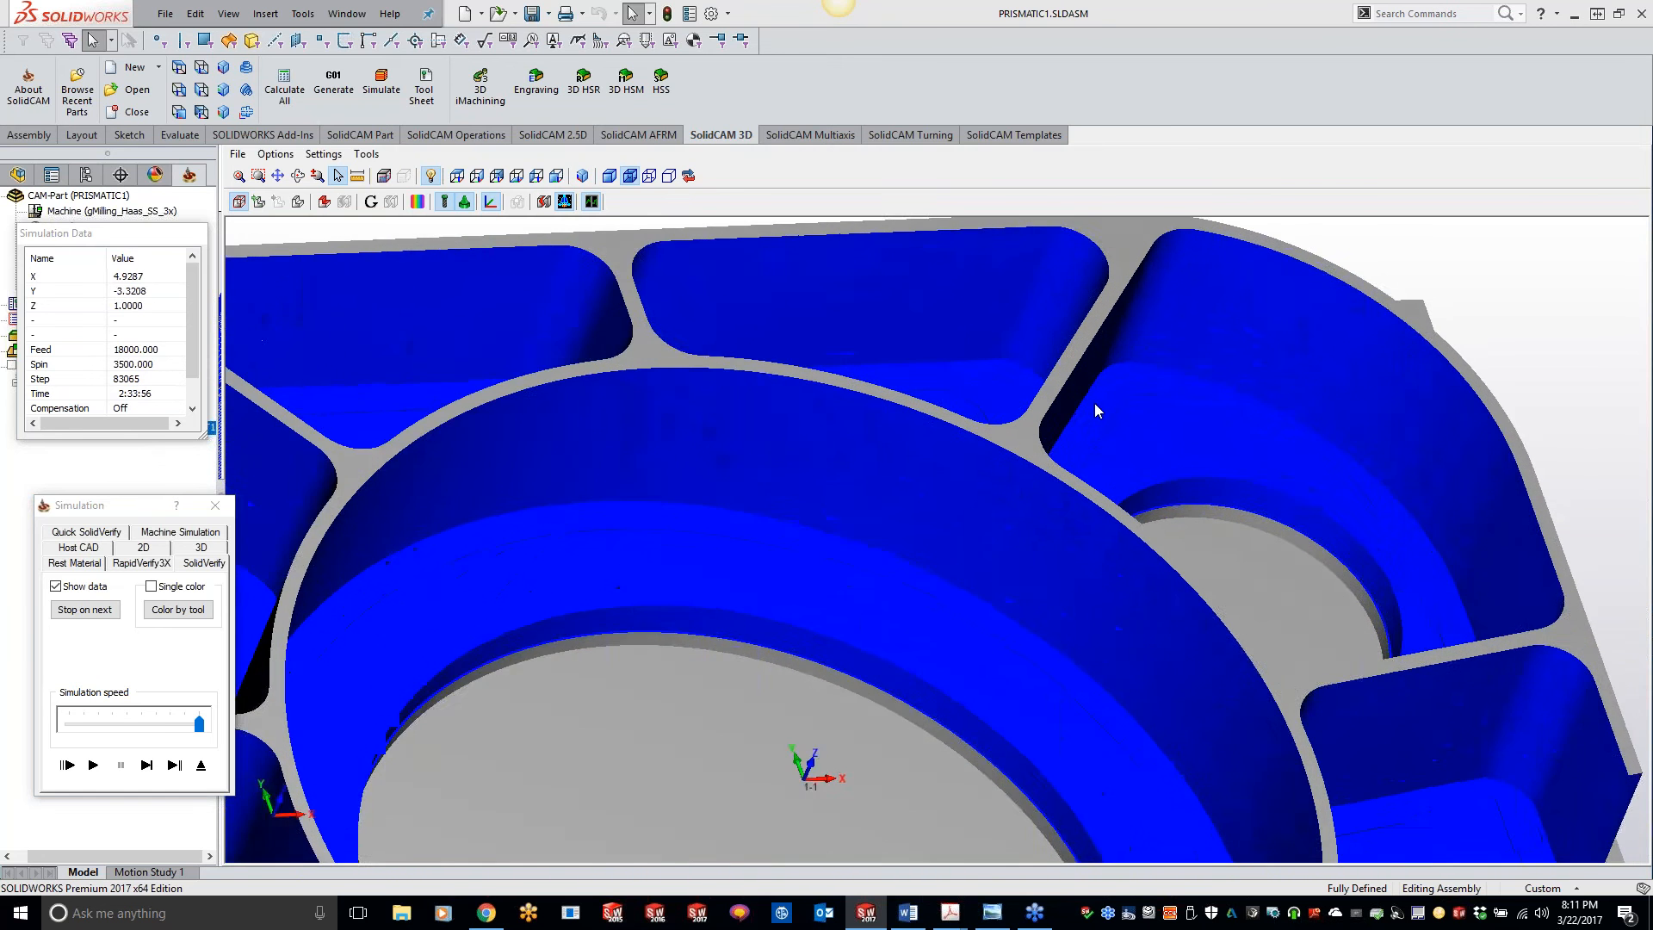
mouse_move(958, 369)
middle_down()
mouse_move(864, 541)
mouse_move(877, 503)
mouse_move(837, 517)
mouse_move(744, 672)
middle_up()
scroll(743, 673, up, 5)
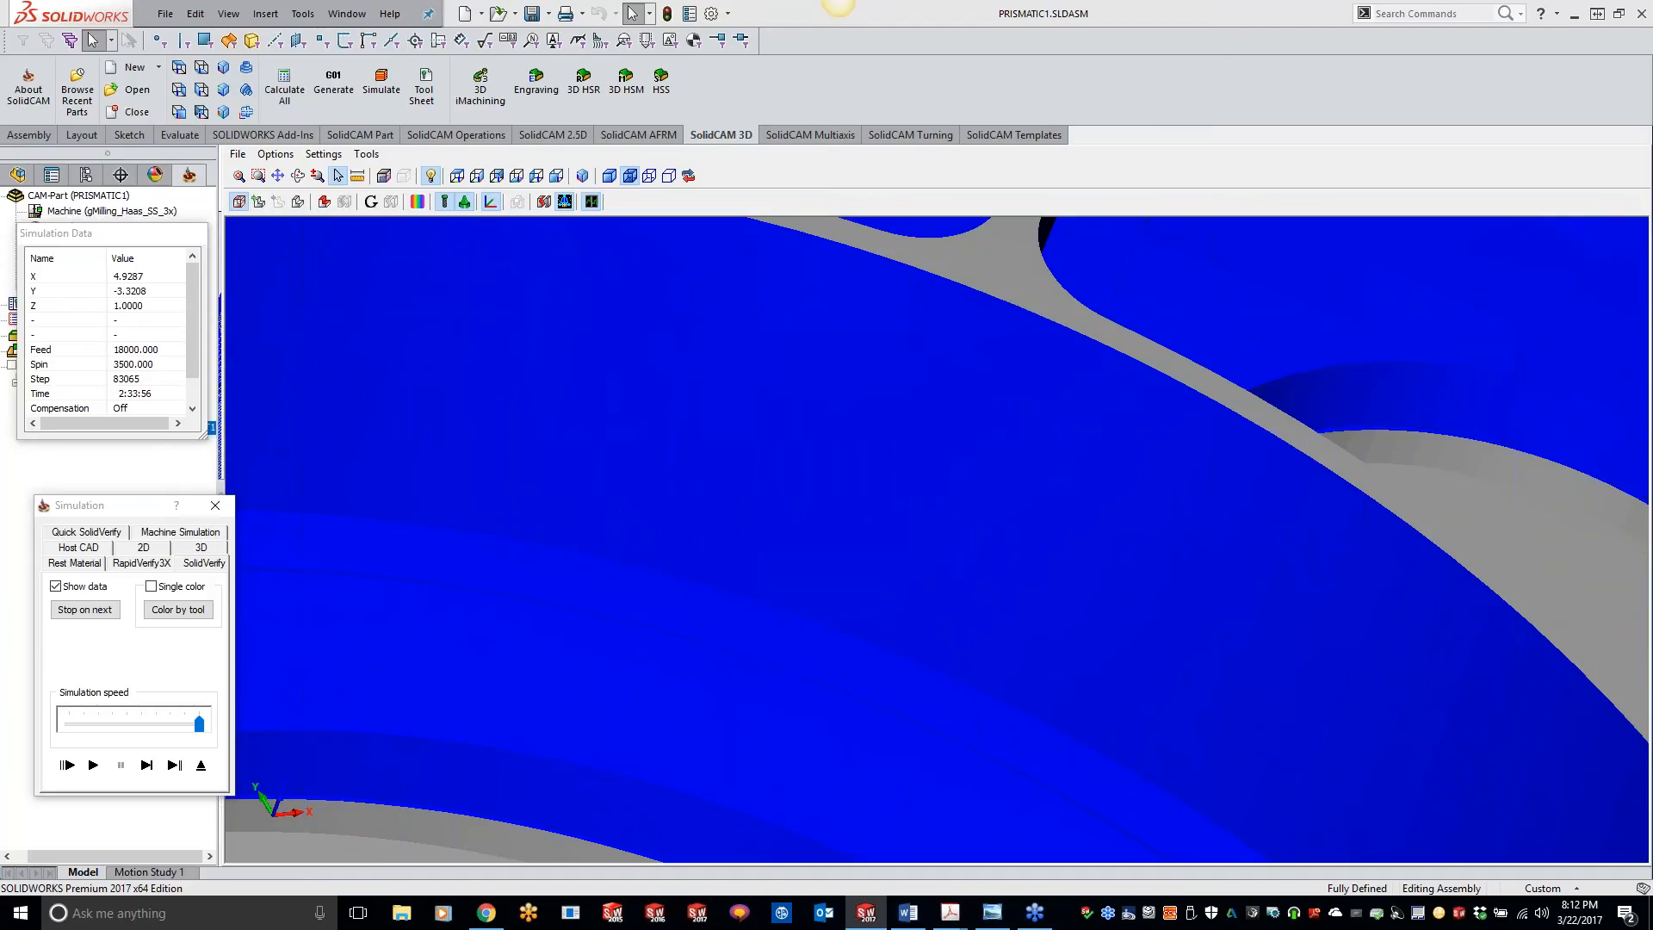
click(215, 506)
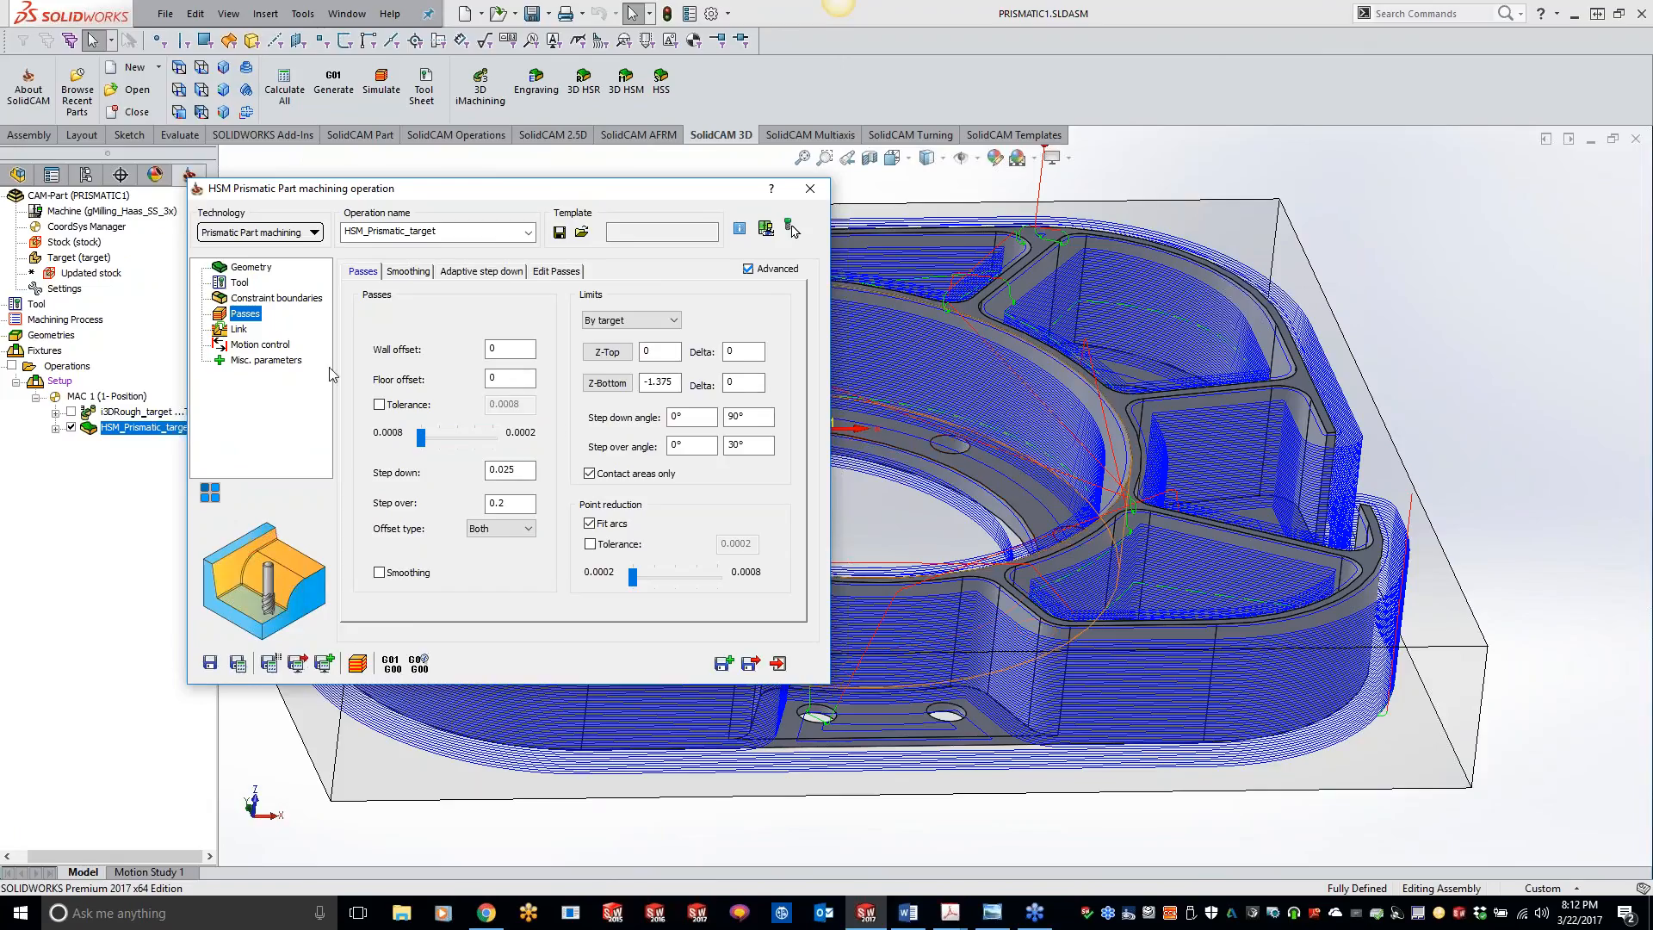
Step: Review the general, strategy and retract link settings of the HSM_Prismatic_target operation
click(236, 329)
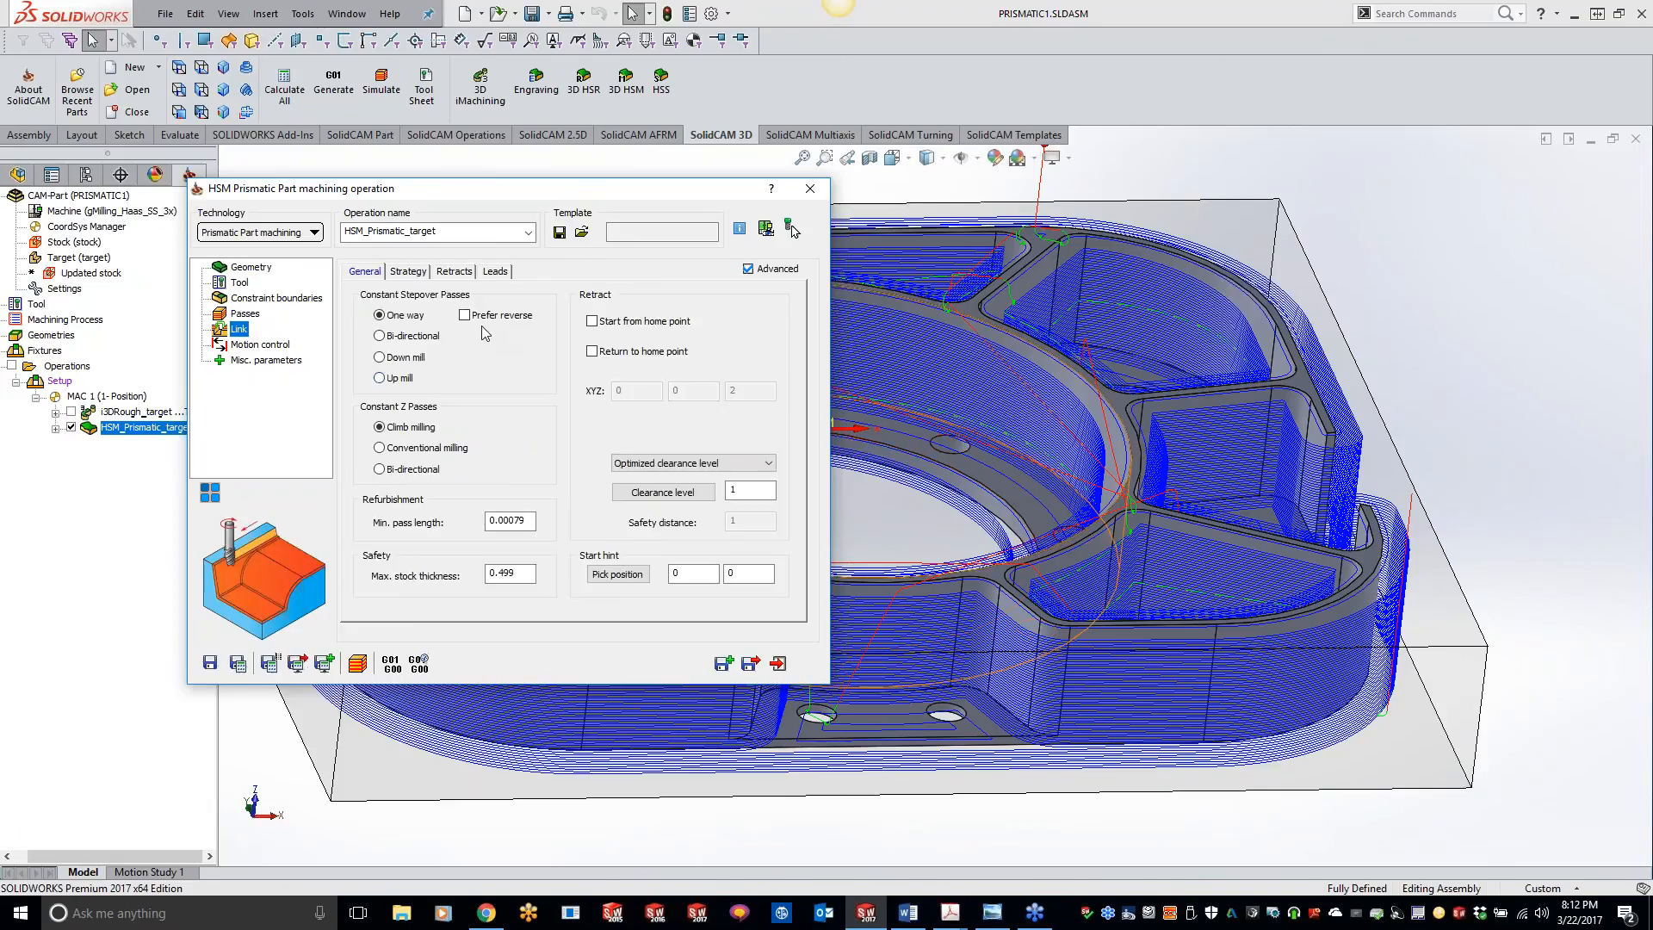
click(421, 272)
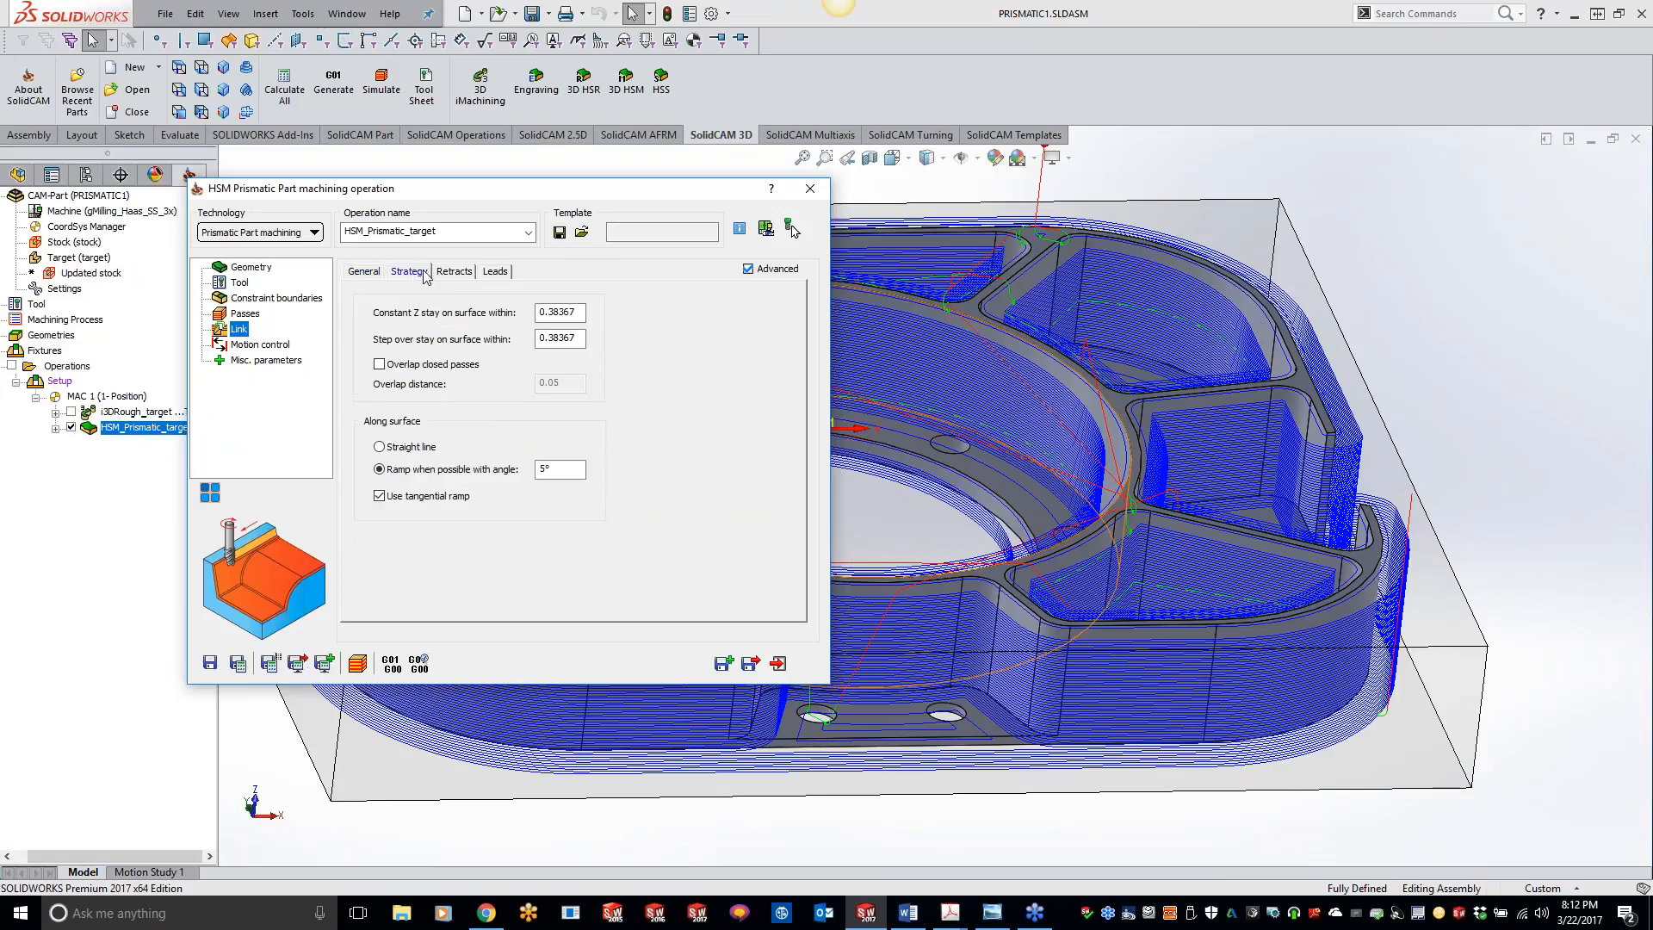
click(453, 272)
click(374, 274)
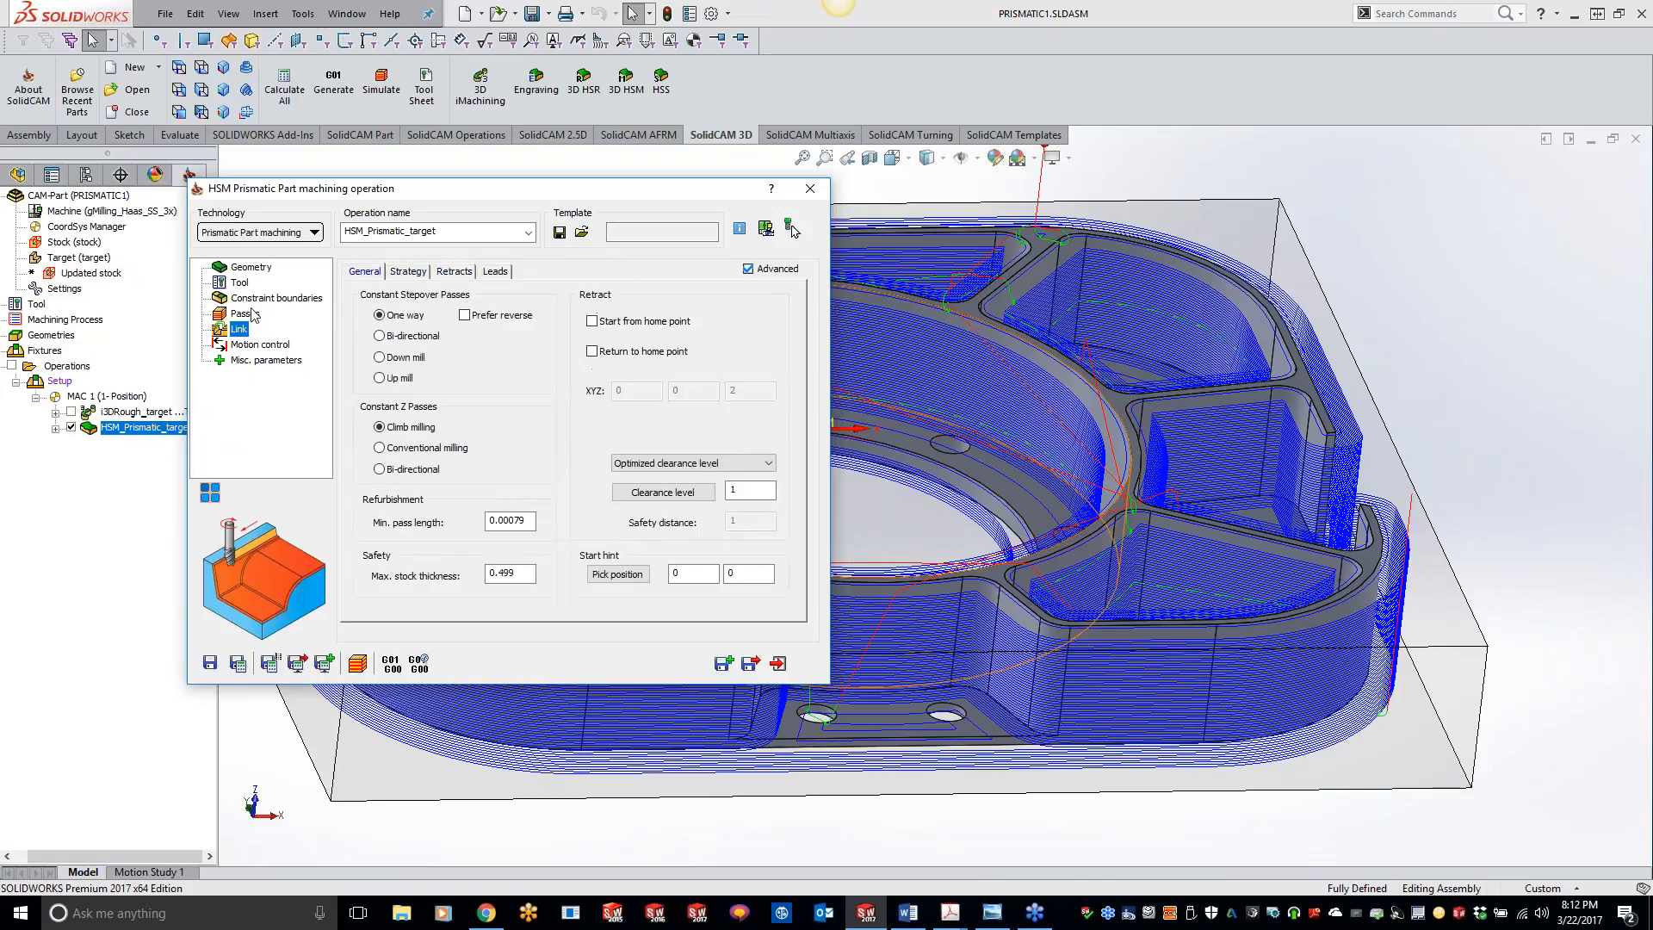
Step: Set the adaptive step down of the passes to Automatically insert extra passes, and save and calculate the operation
click(247, 314)
click(484, 274)
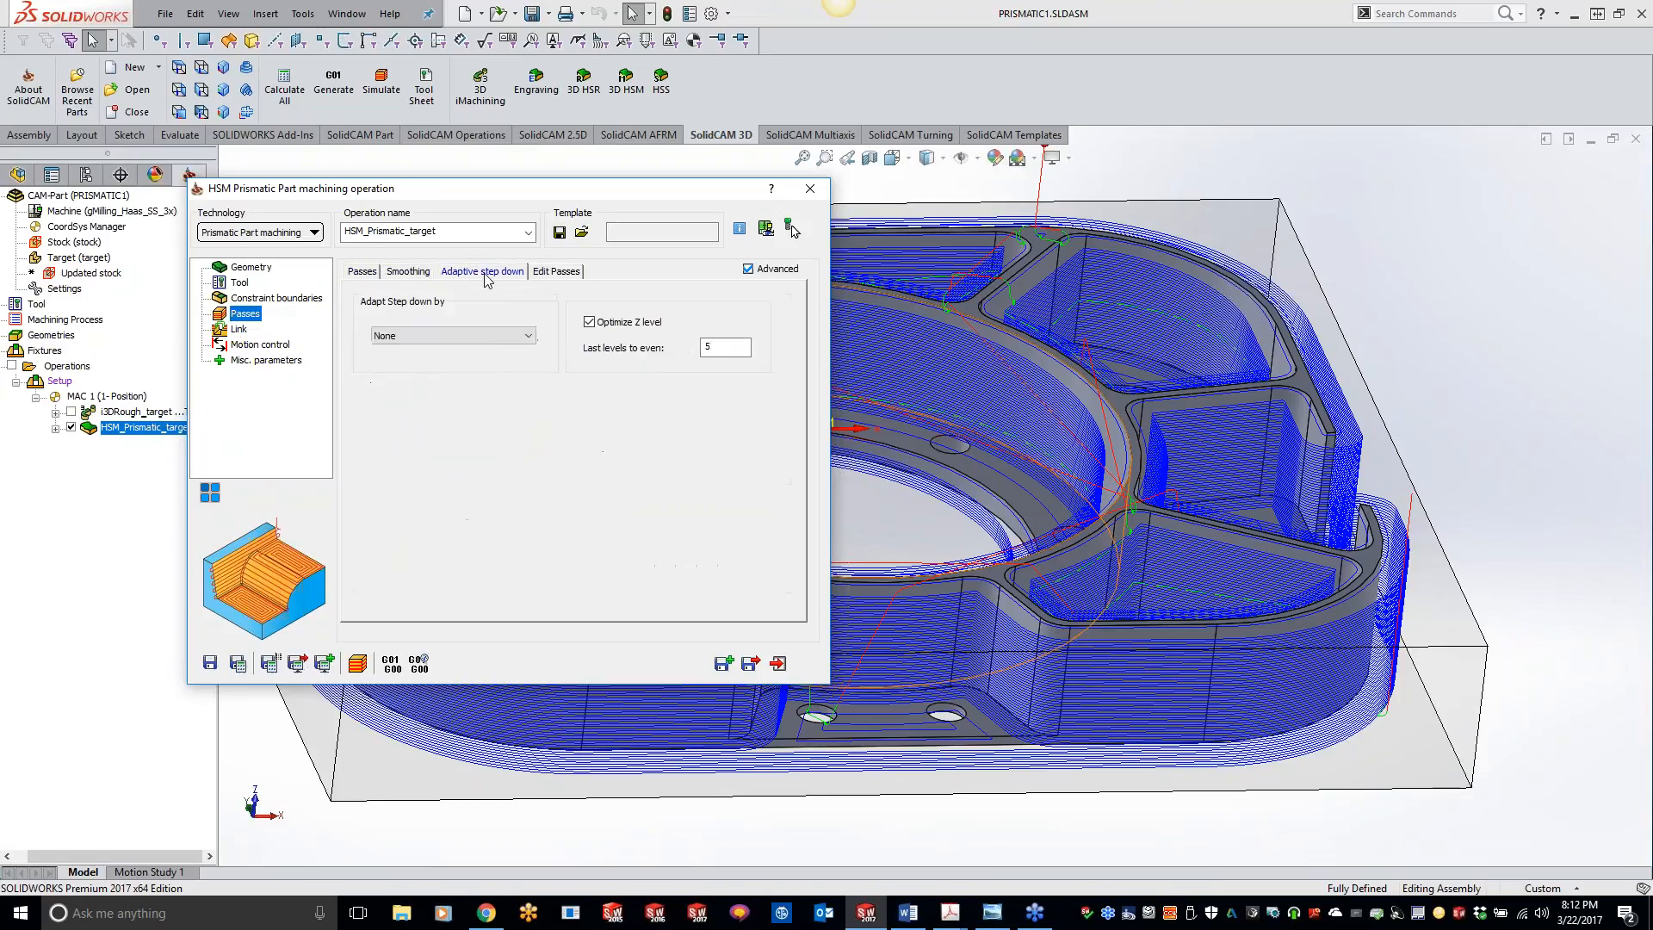
click(456, 336)
click(429, 360)
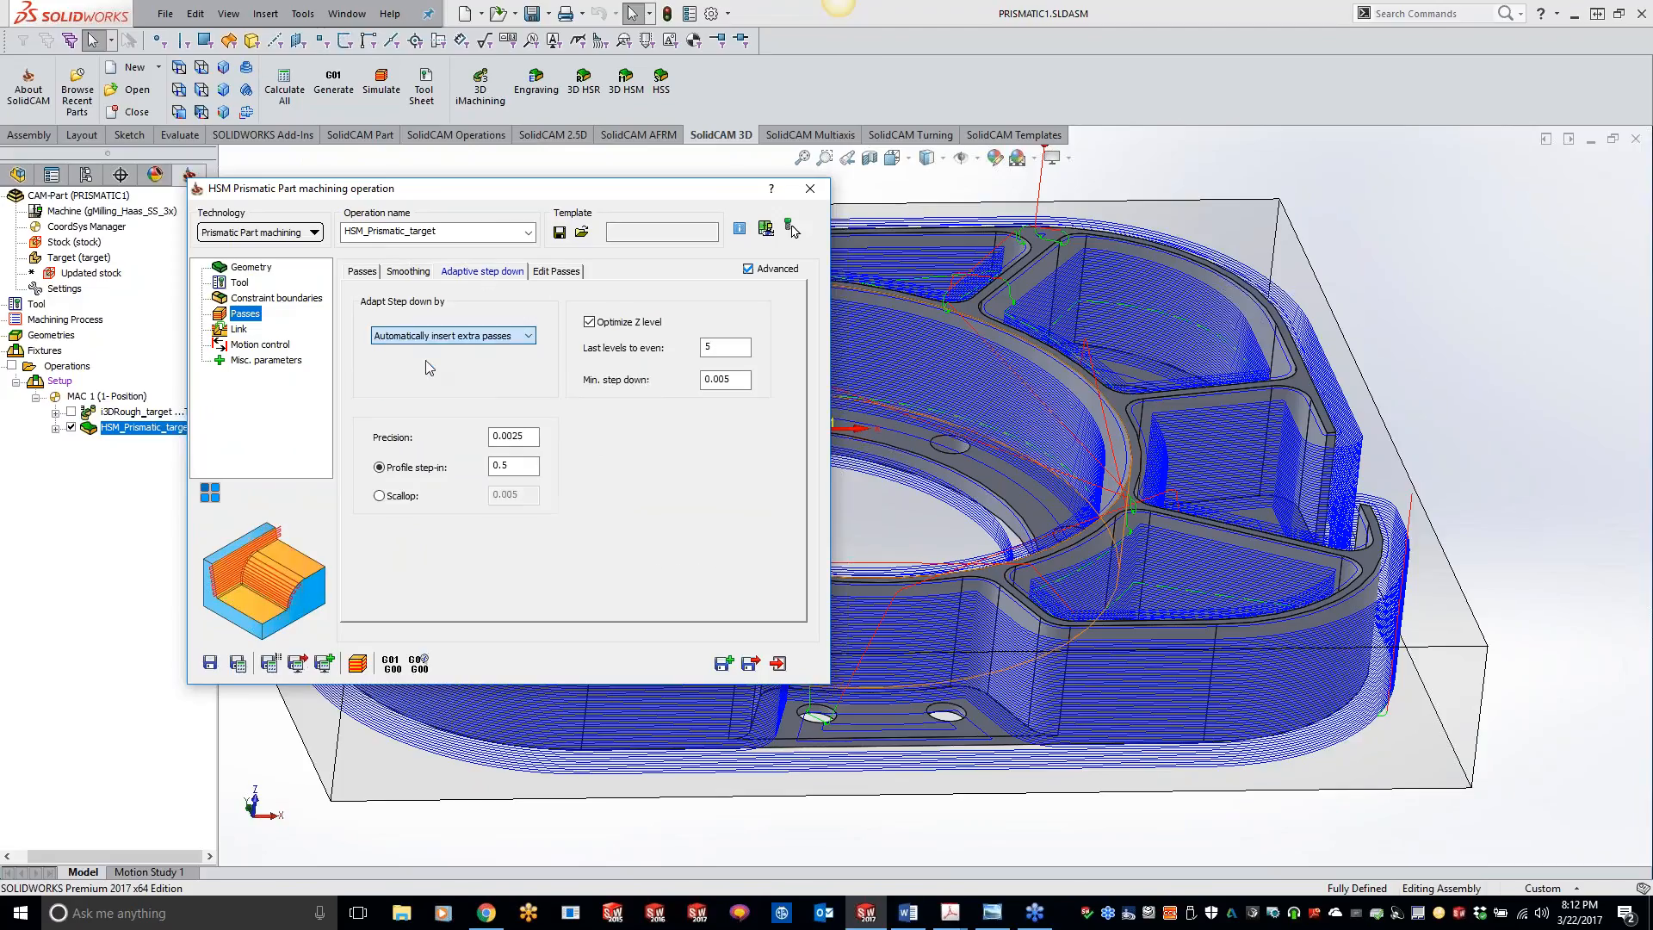
click(237, 663)
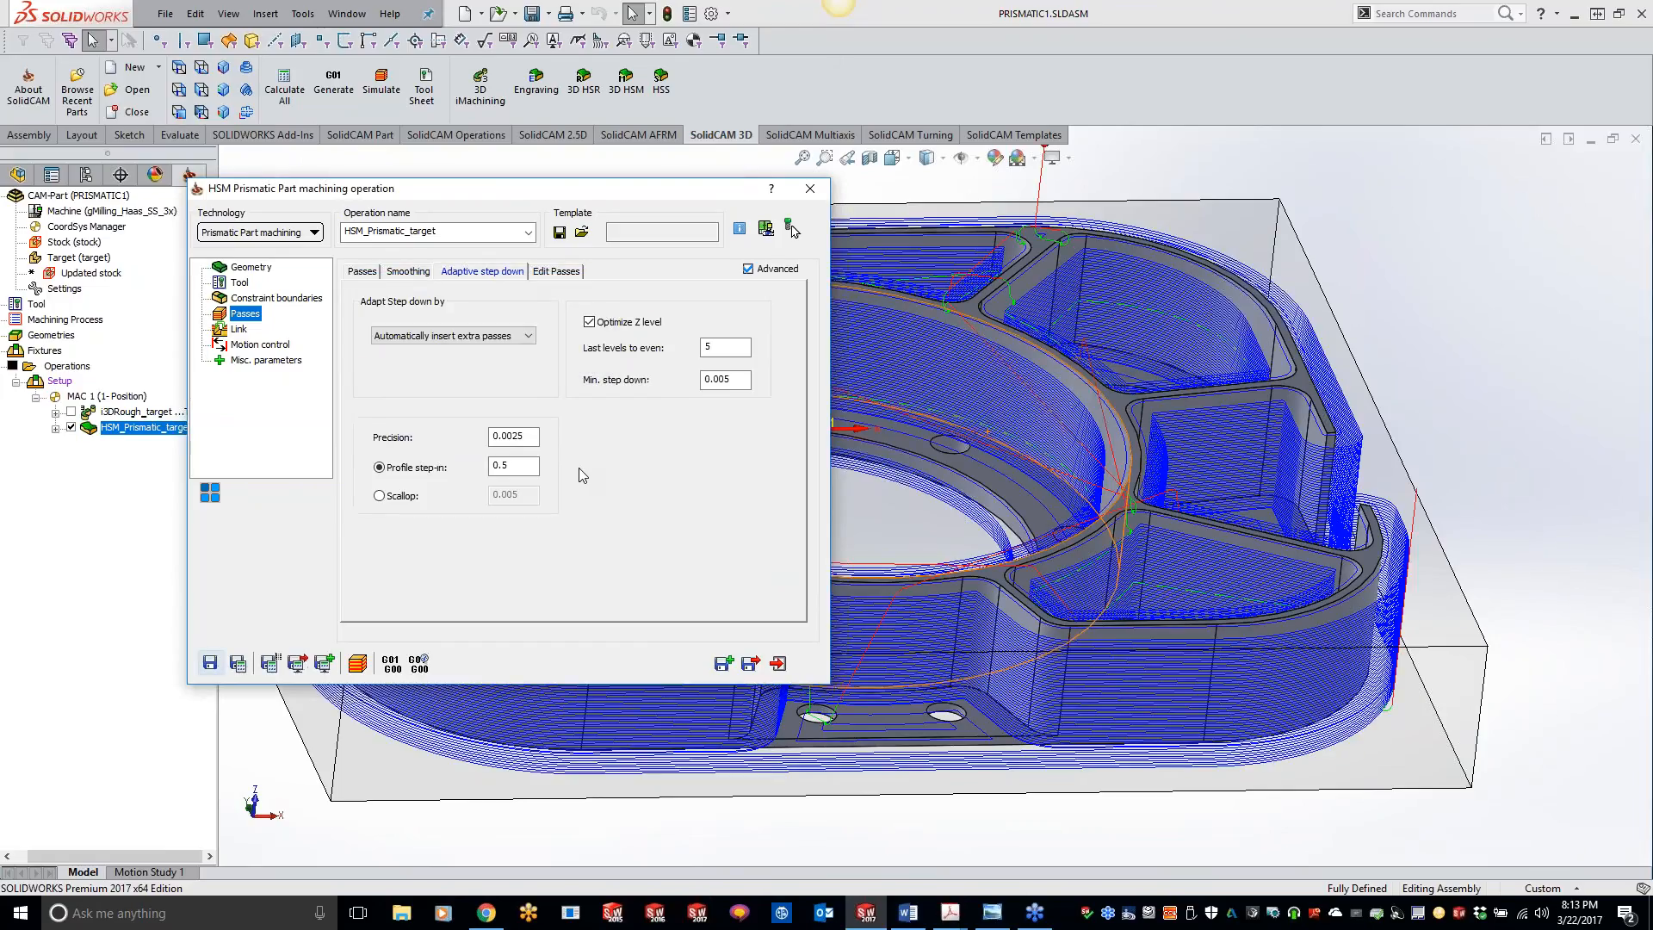
Step: Simulate the recalculated prismatic operation in SolidVerify
click(358, 662)
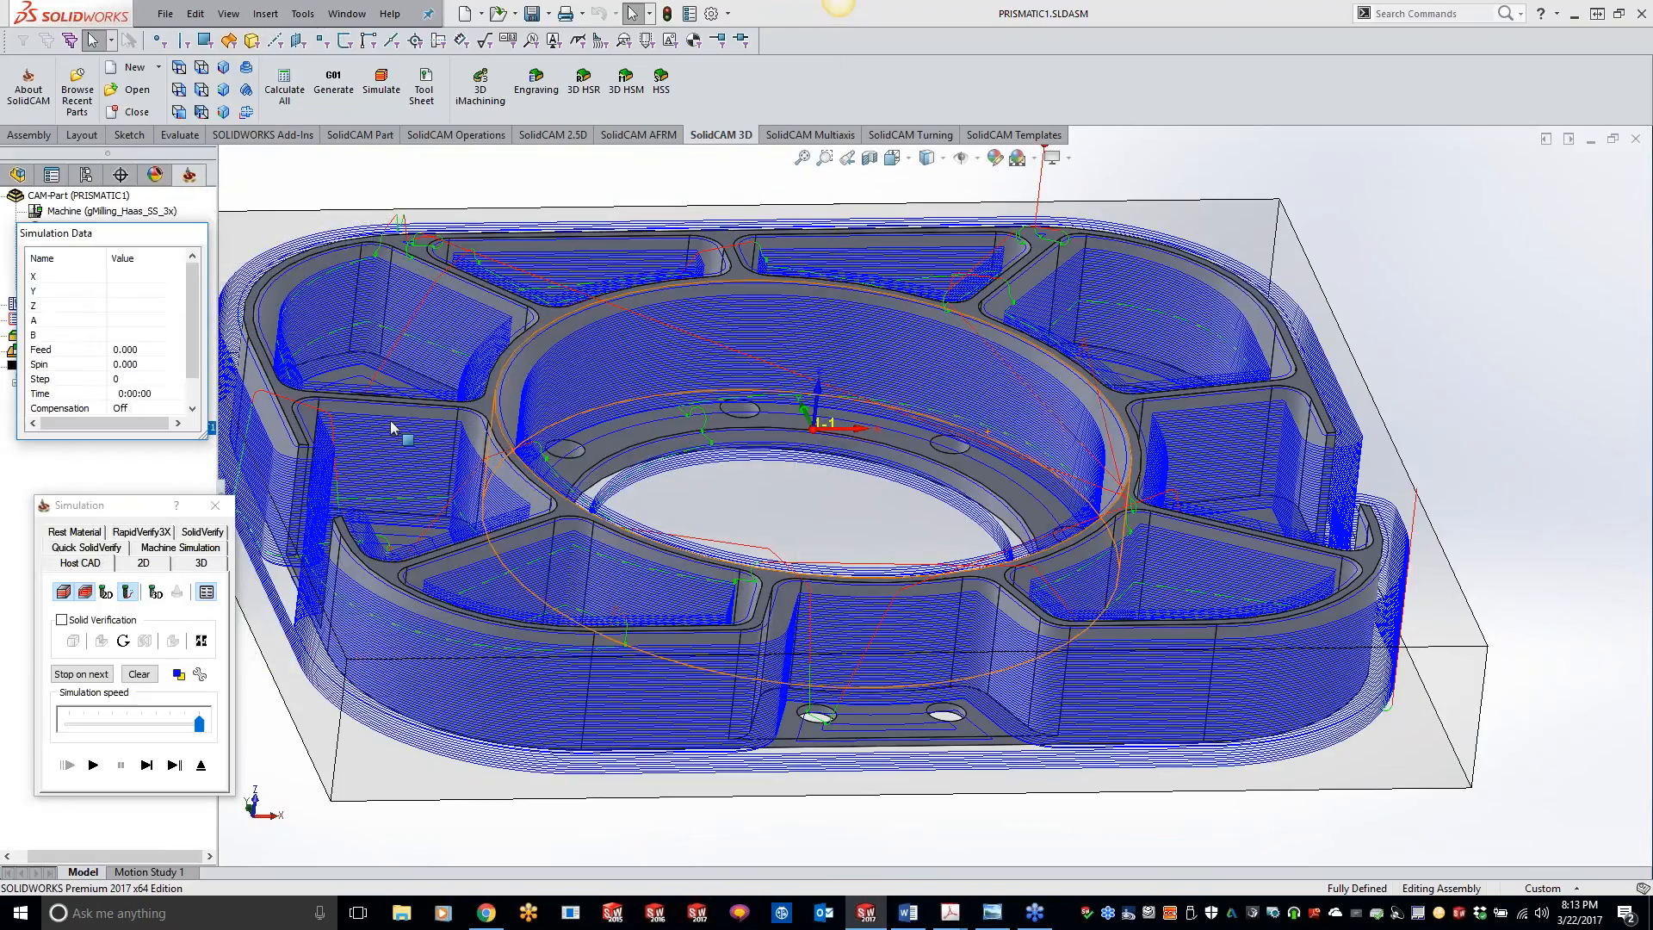
click(201, 562)
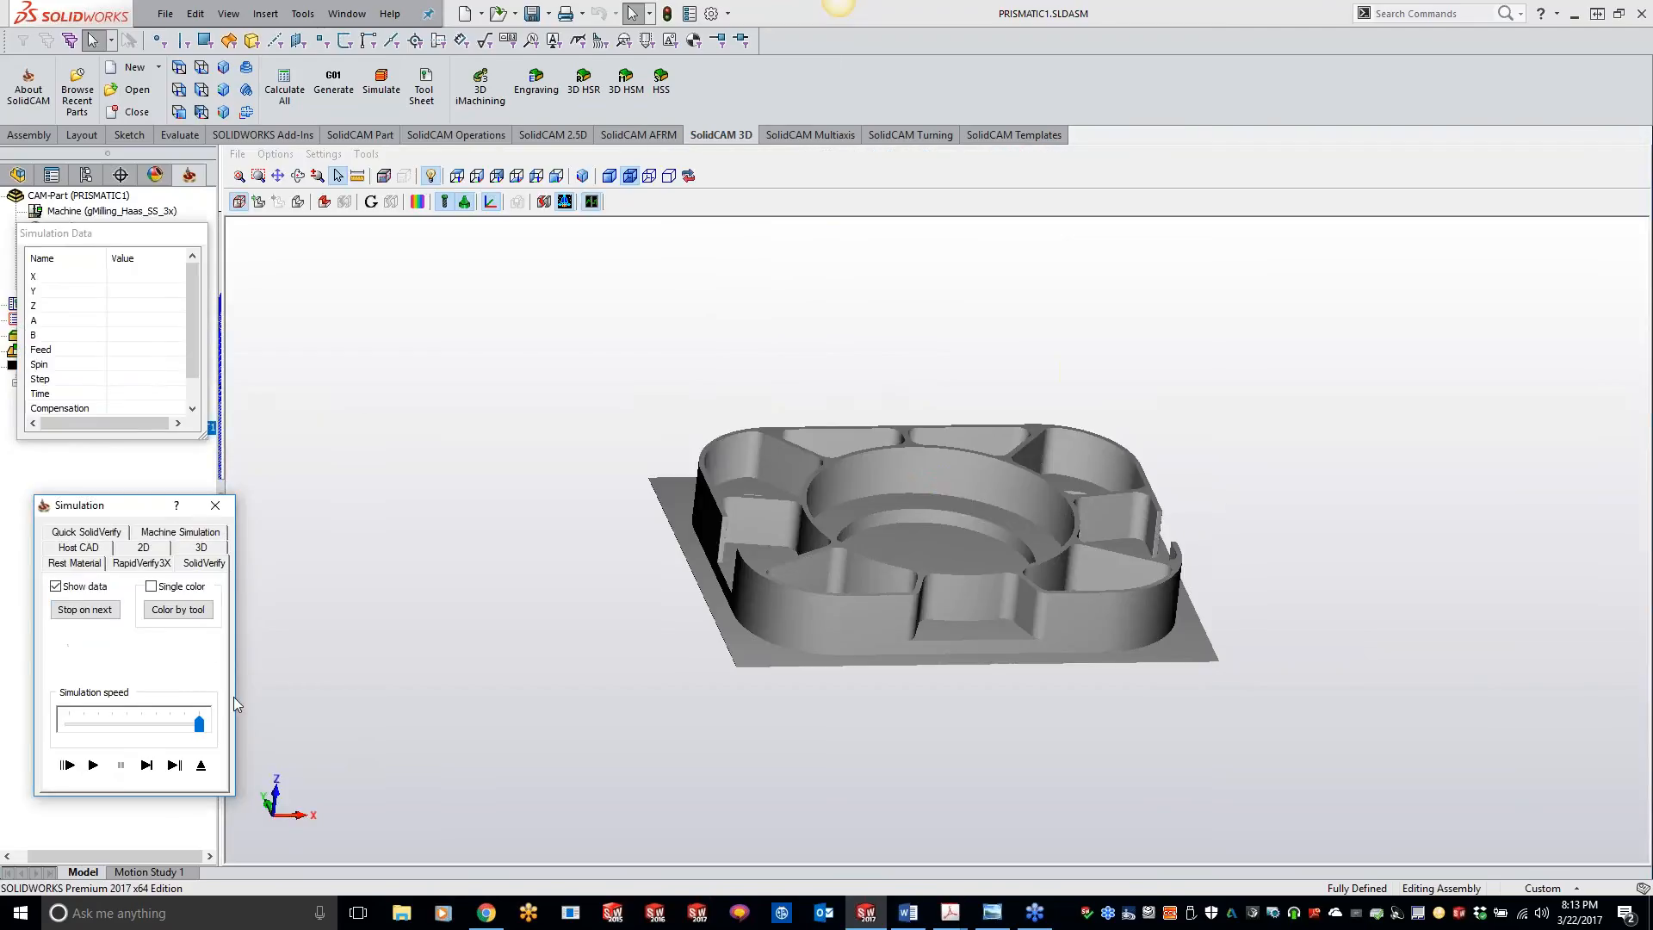
click(108, 764)
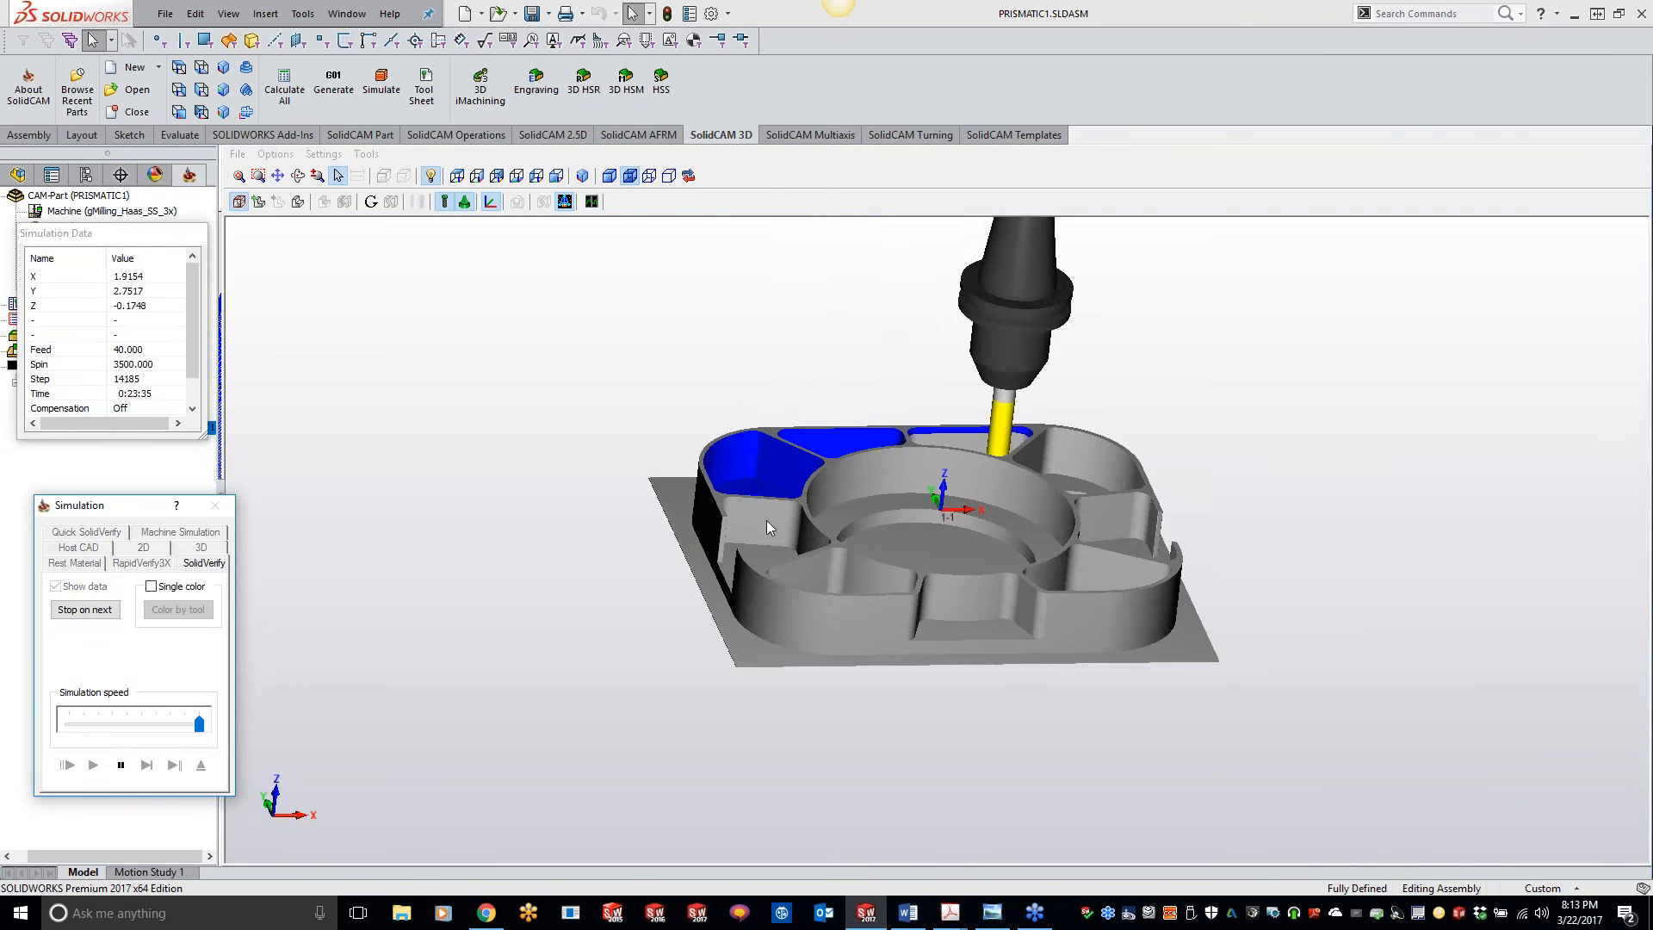
Step: Examine the corner pocket's walls and floor and the central bore while the SolidVerify playback runs
middle_drag(767, 520, 767, 508)
scroll(768, 508, down, 2)
scroll(715, 475, down, 8)
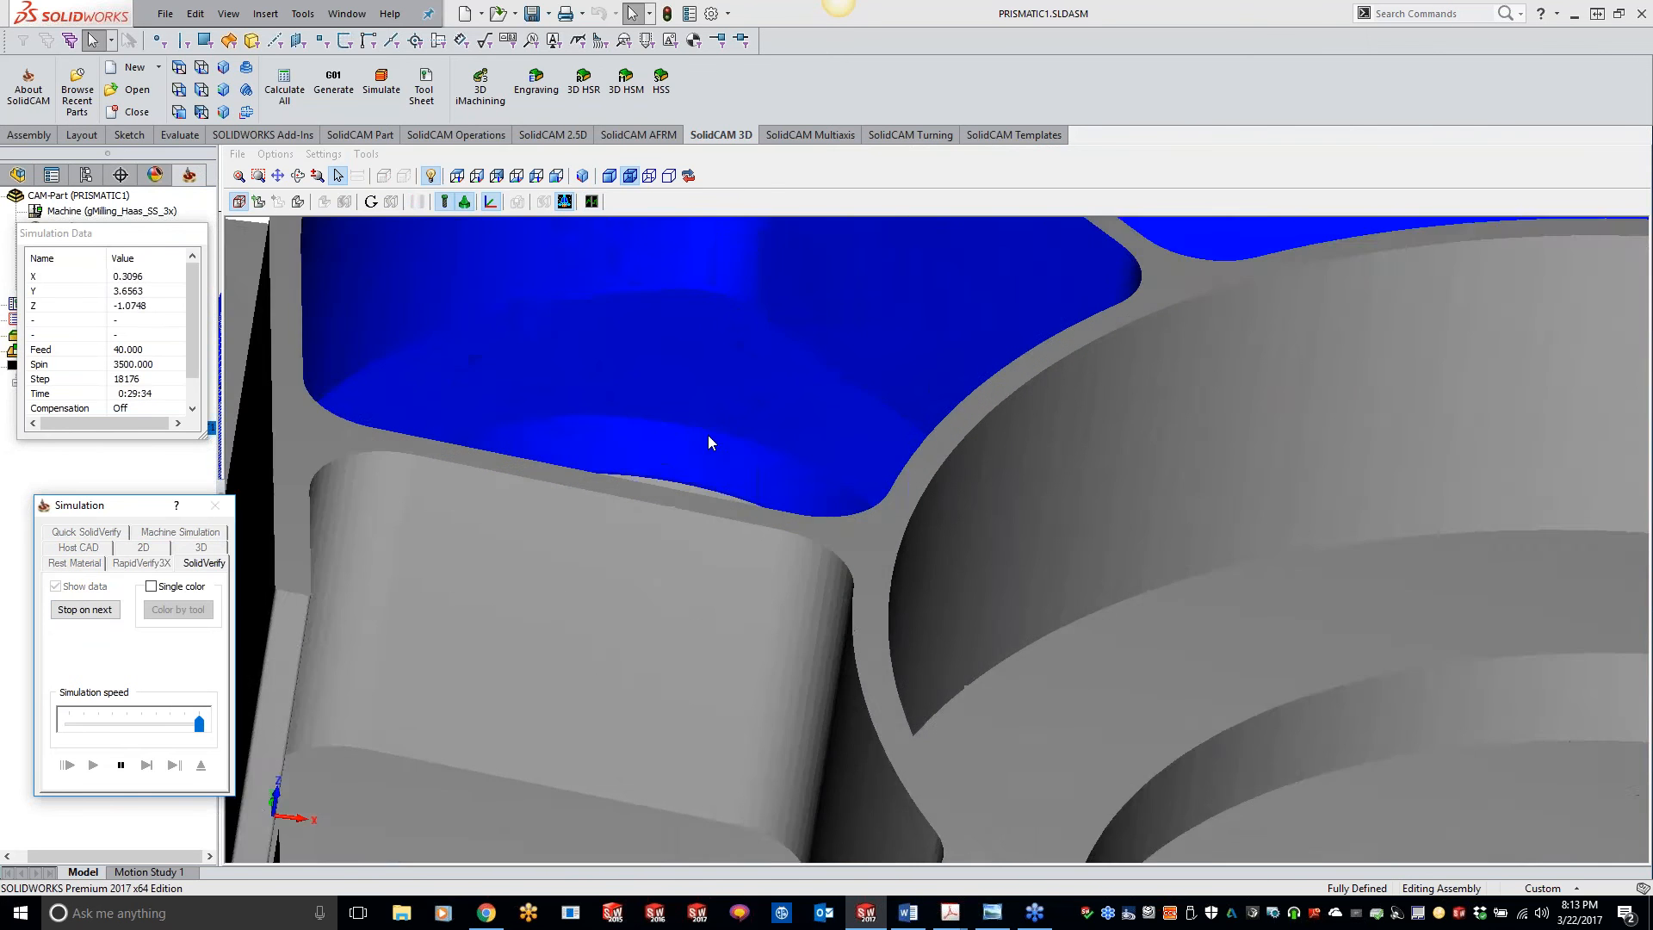
scroll(710, 415, down, 5)
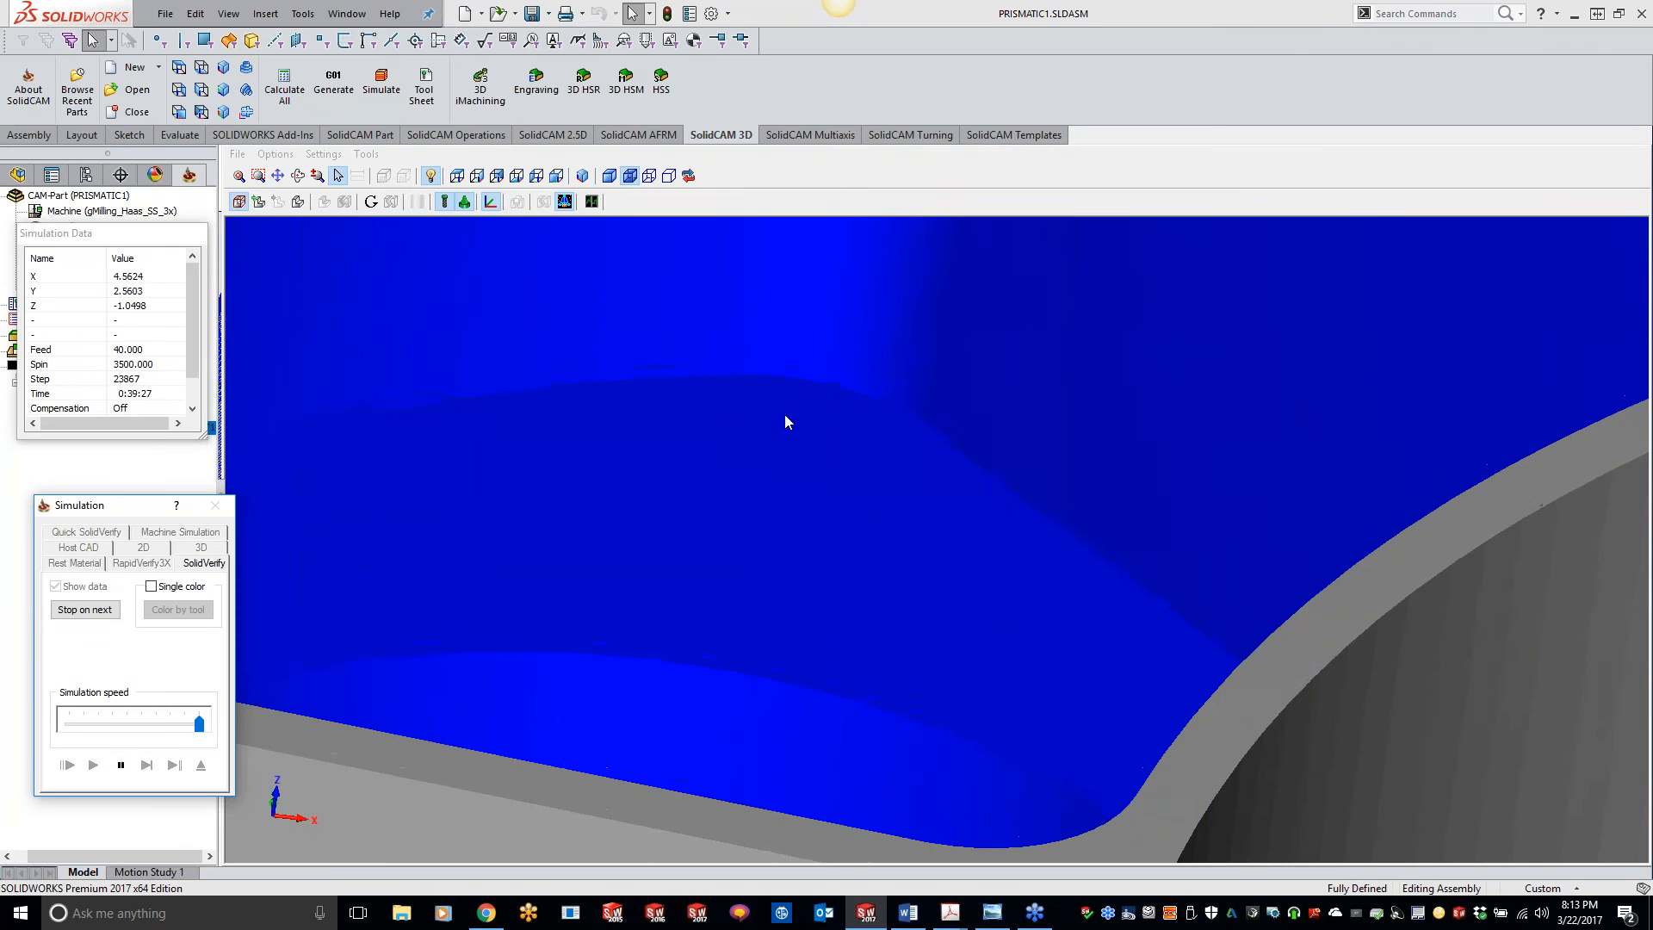
scroll(779, 396, up, 10)
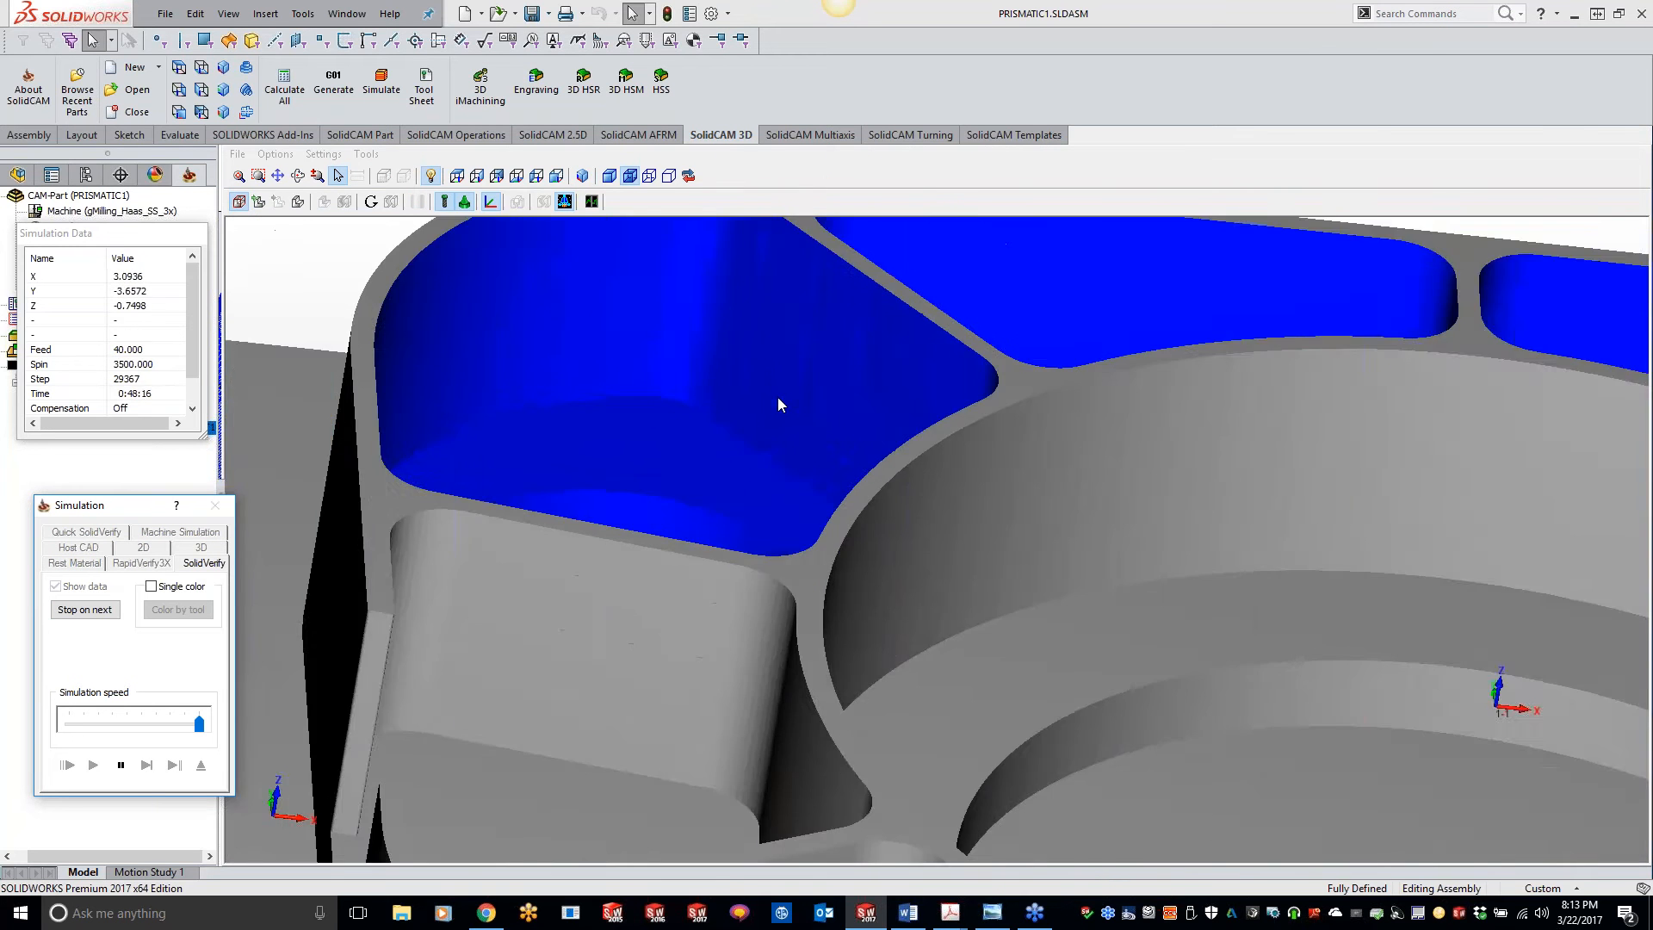
scroll(904, 431, up, 3)
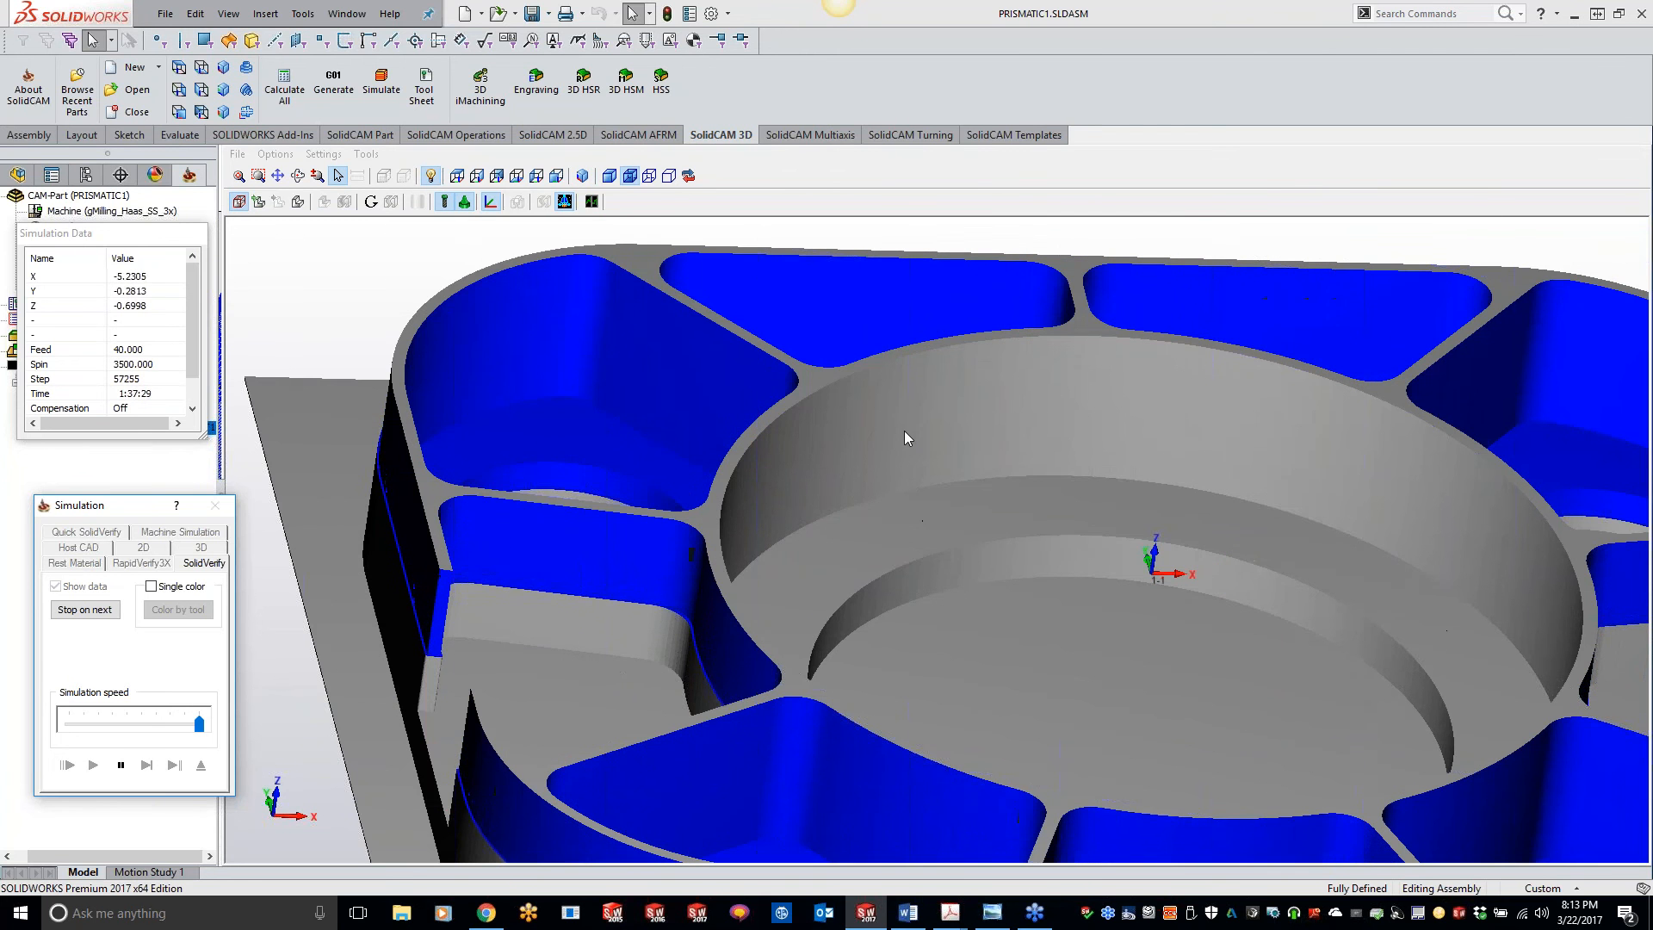
scroll(904, 430, down, 5)
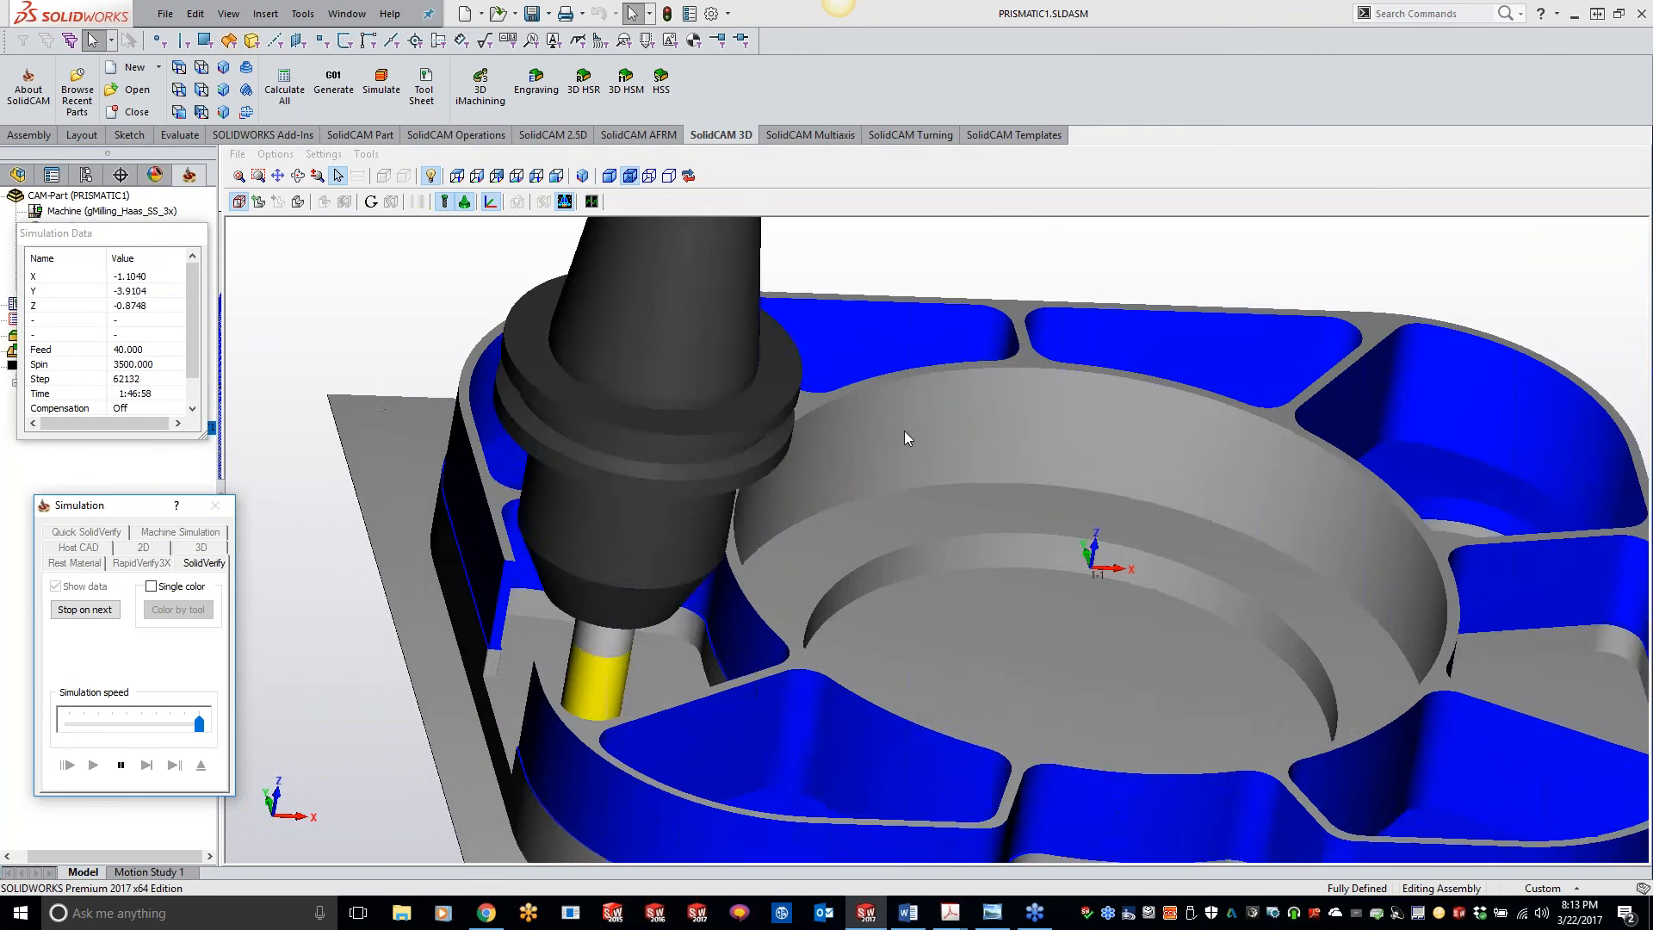
scroll(904, 431, down, 2)
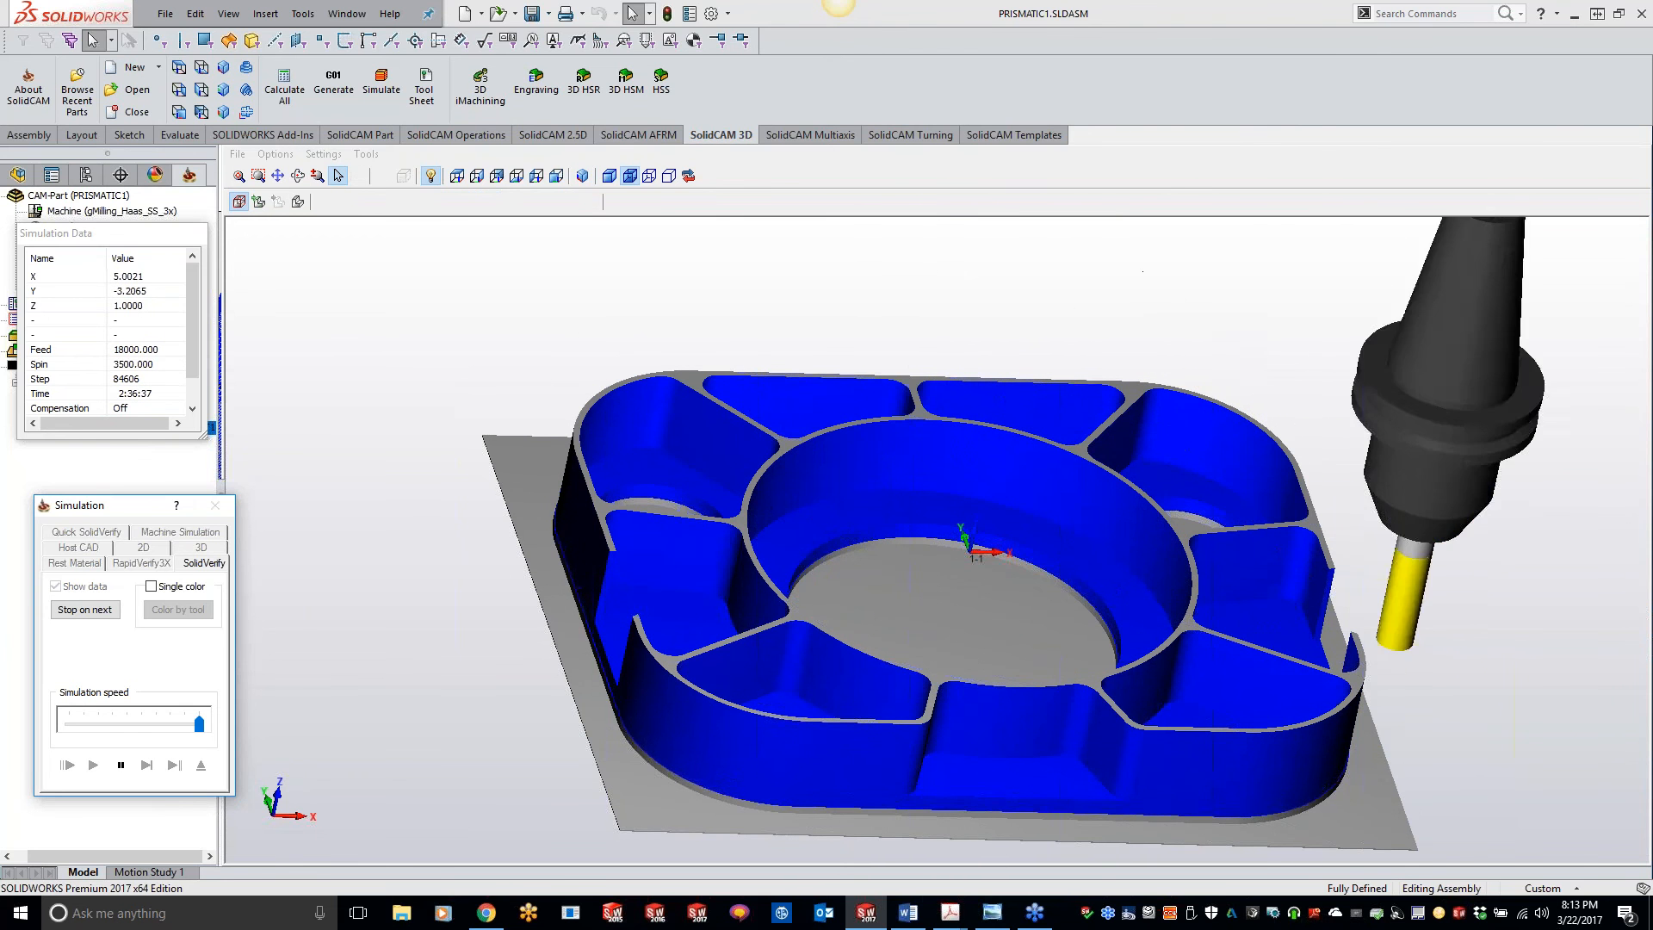
scroll(891, 471, down, 8)
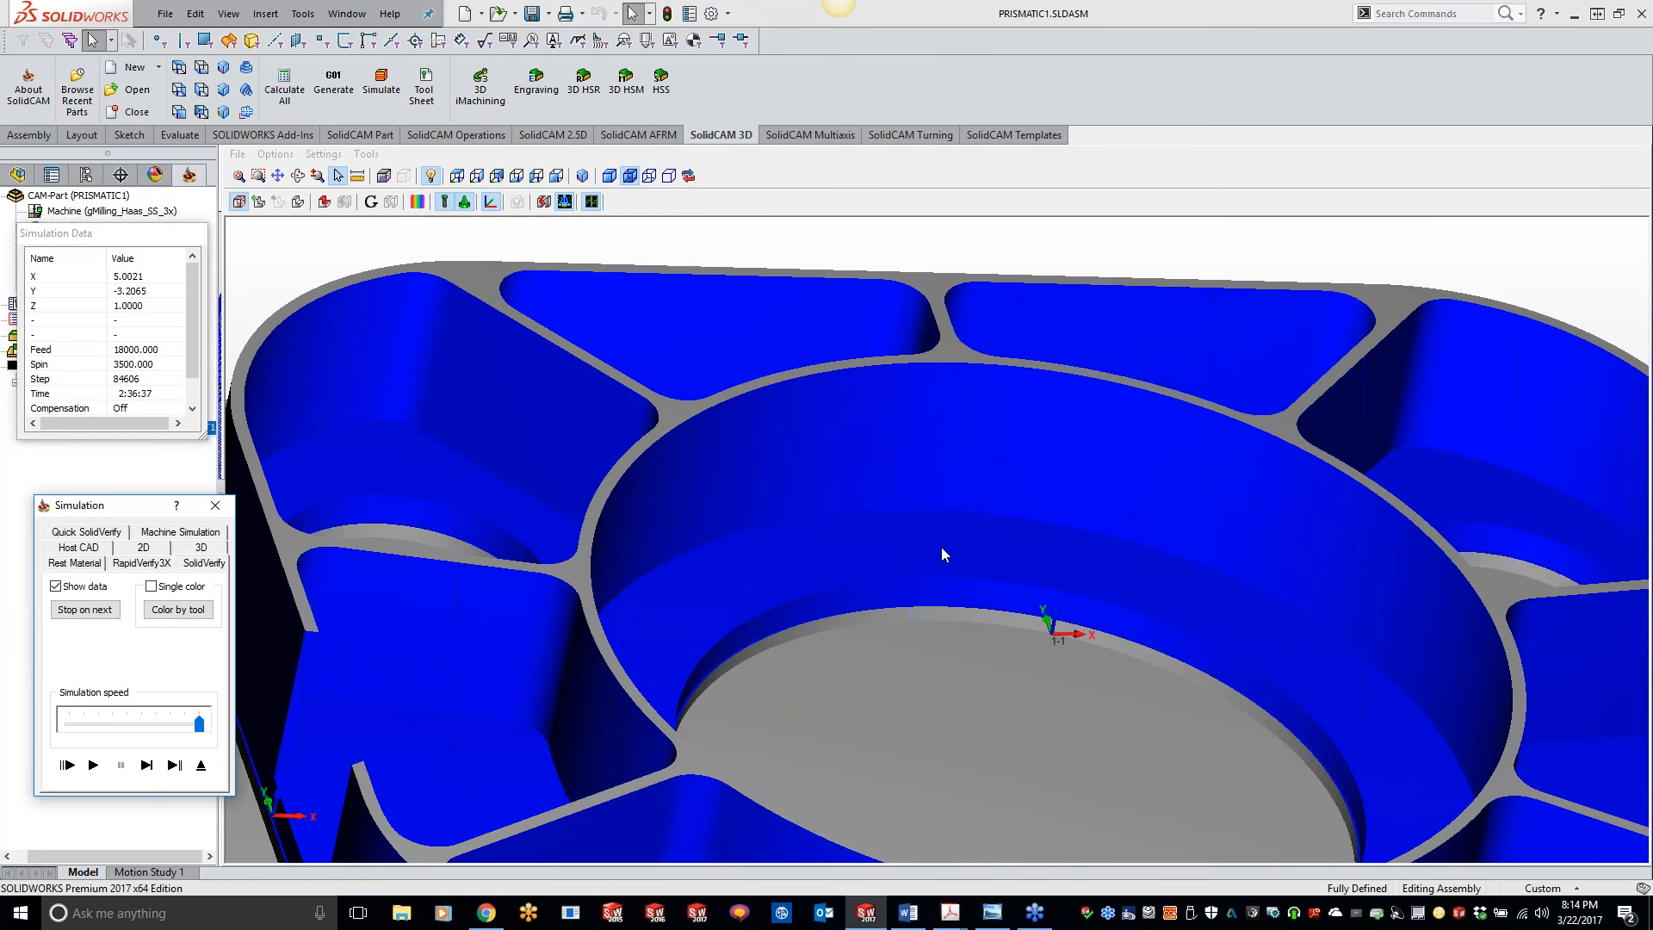
Step: Examine the finished central bore wall and neighbouring pockets from several angles in the simulated part
middle_drag(886, 520, 809, 629)
scroll(912, 544, up, 10)
scroll(828, 656, up, 5)
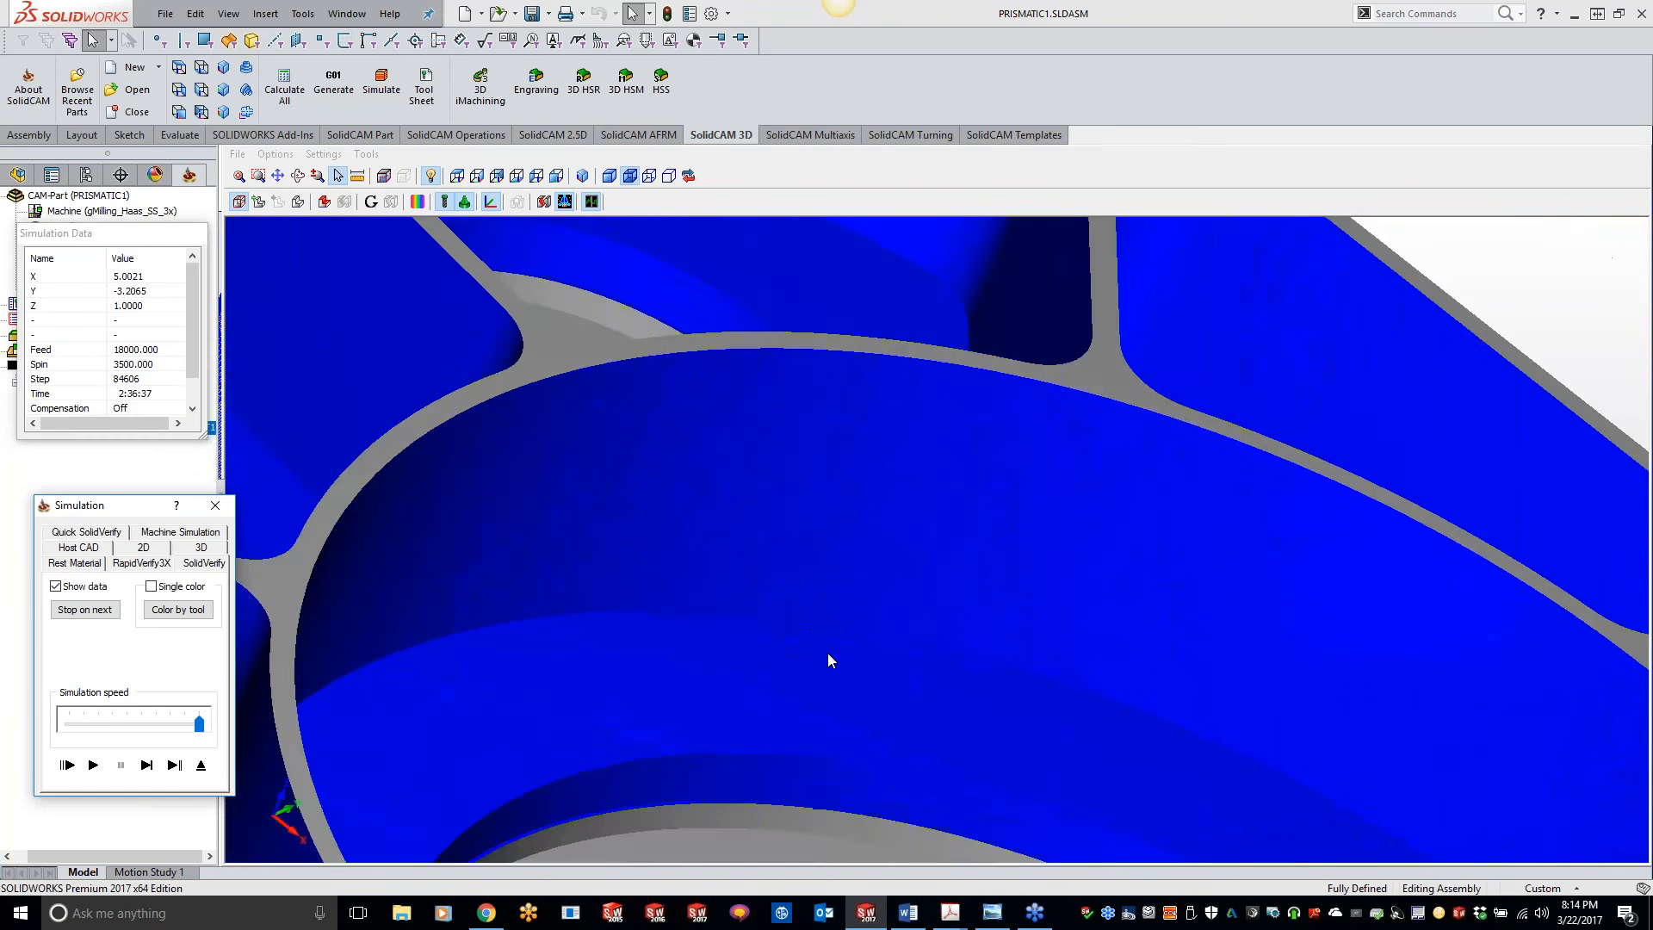
scroll(815, 737, up, 3)
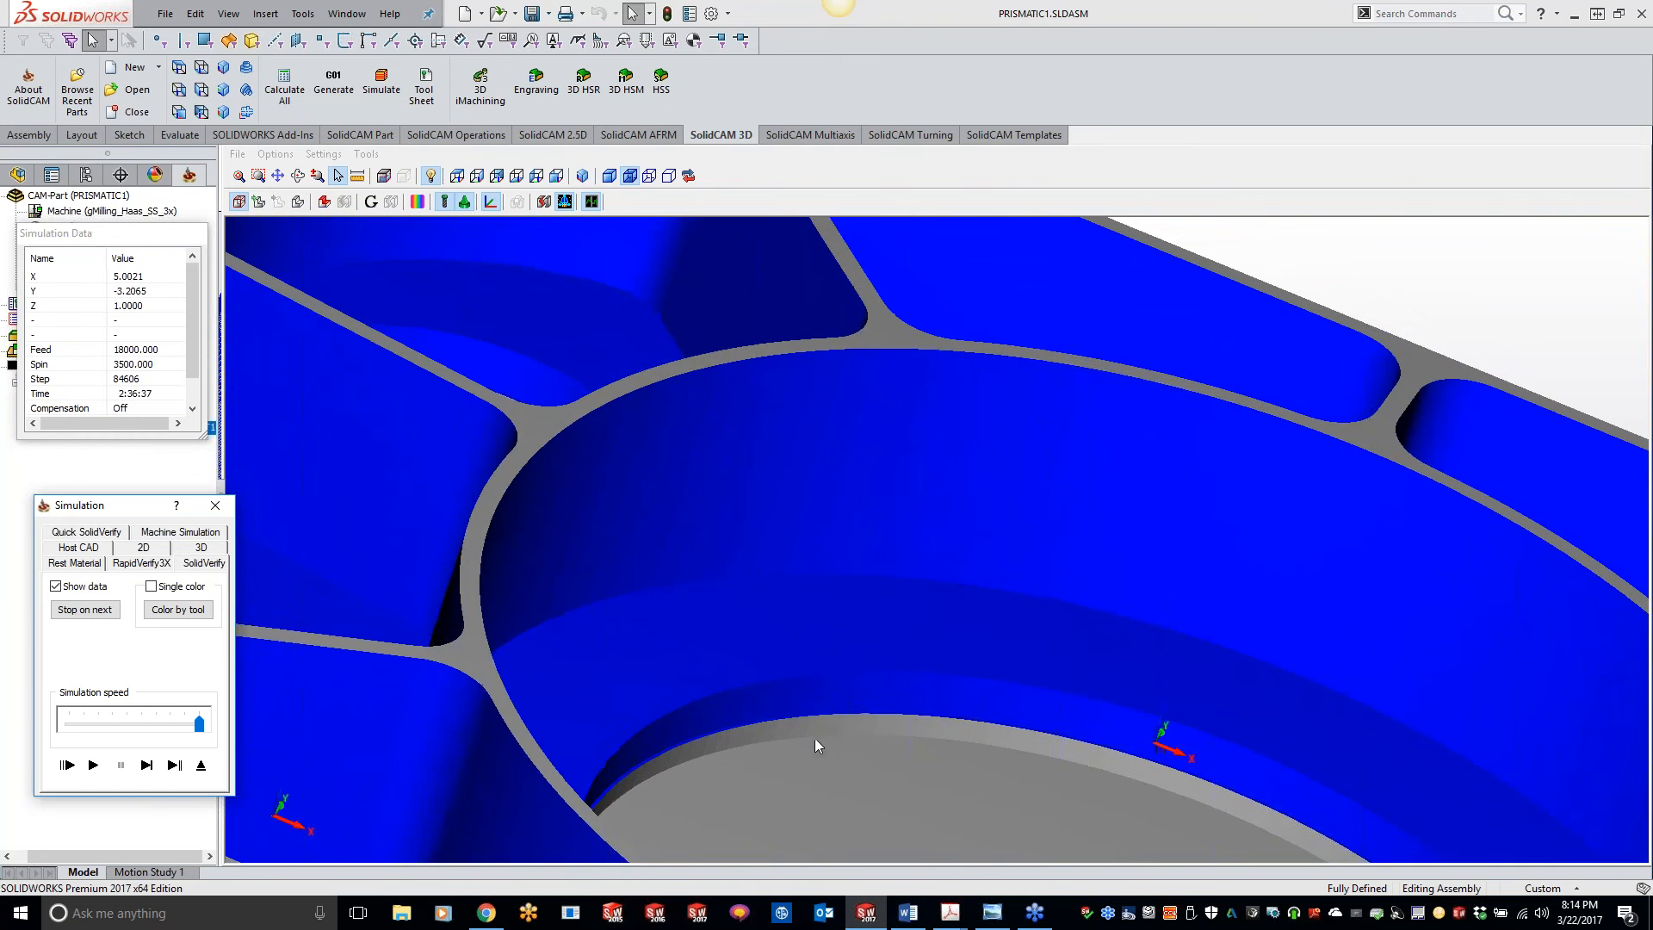
scroll(813, 694, up, 2)
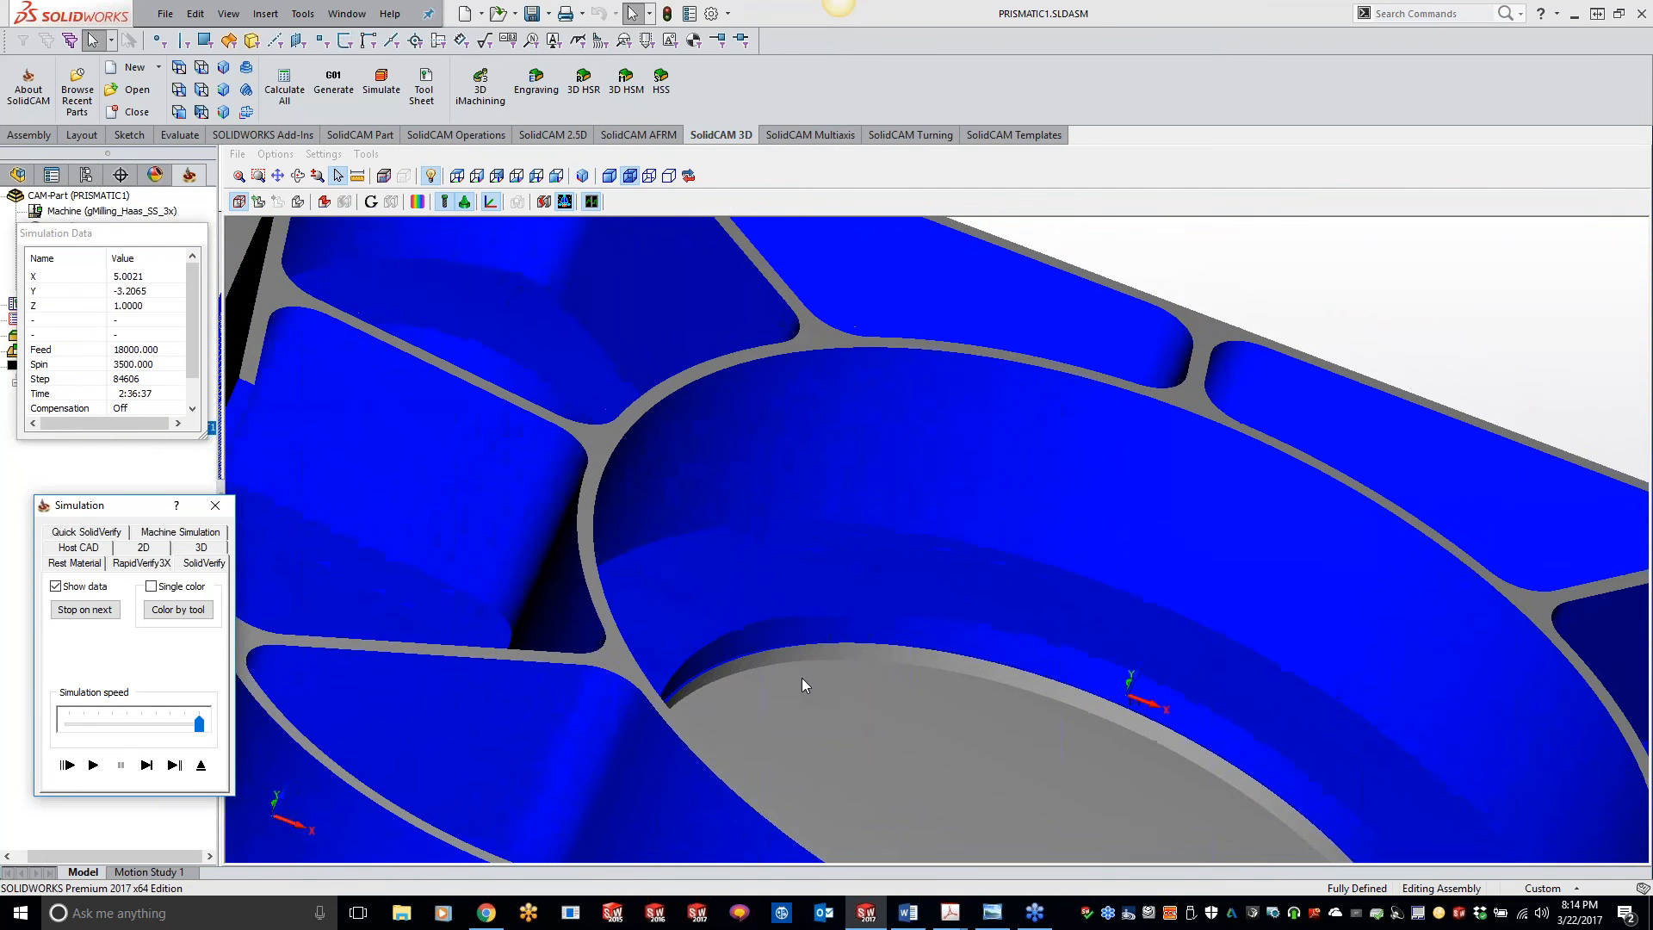
scroll(857, 658, up, 1)
scroll(858, 661, up, 5)
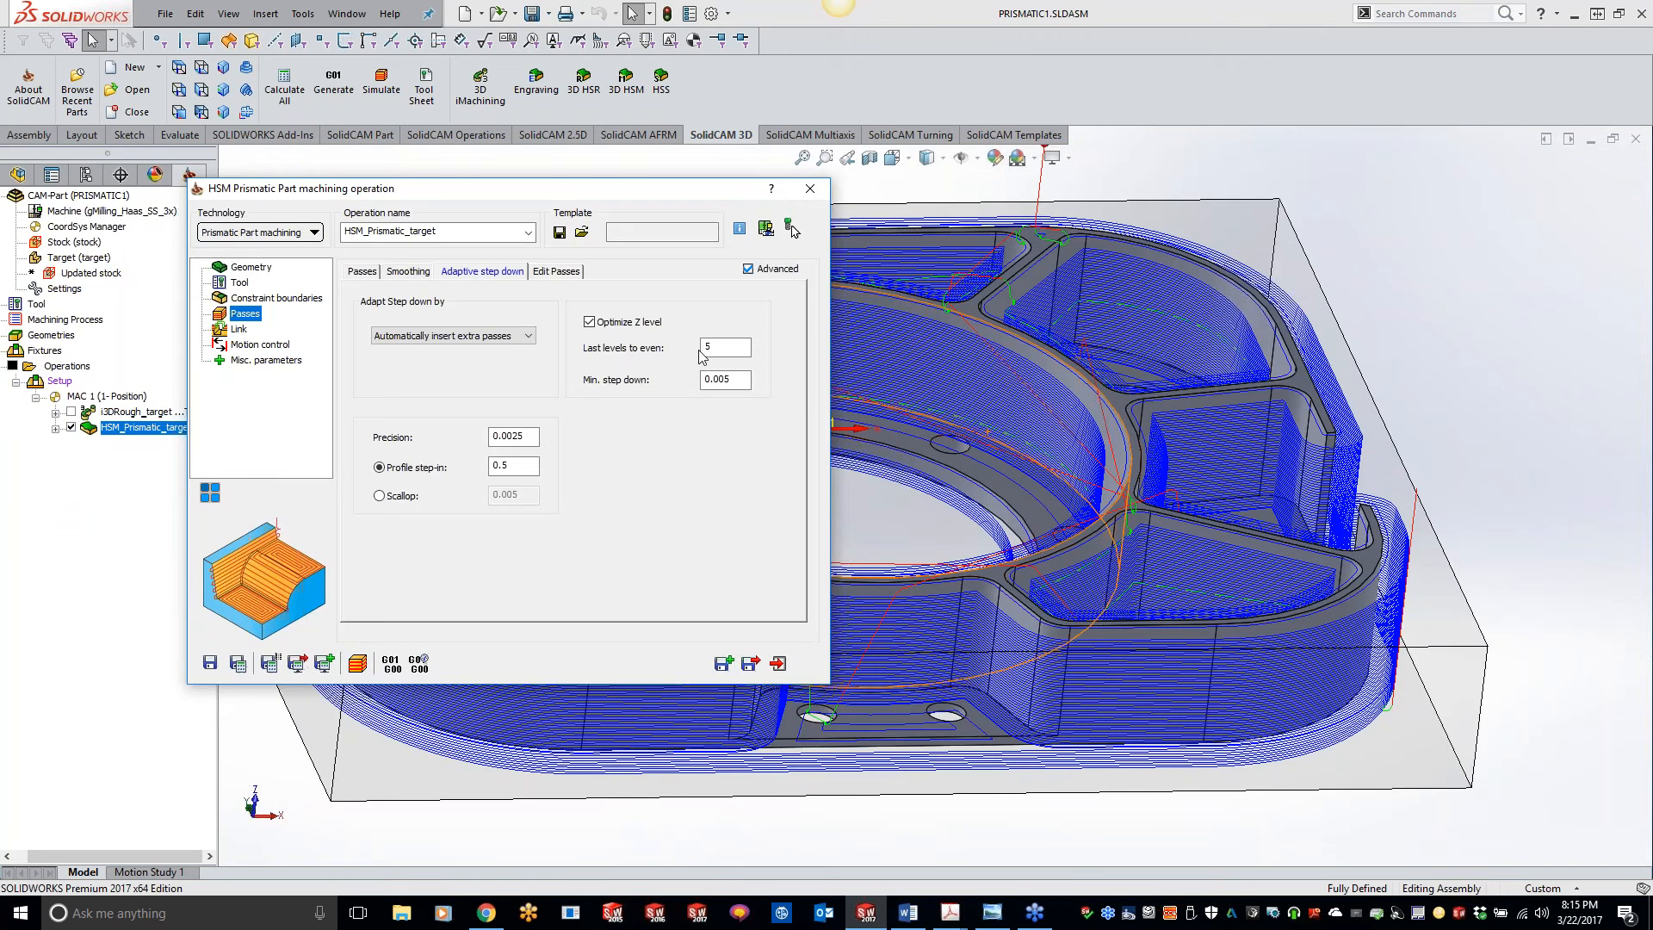
Step: Review the smoothing options and main passes settings of the prismatic operation
click(407, 271)
click(365, 272)
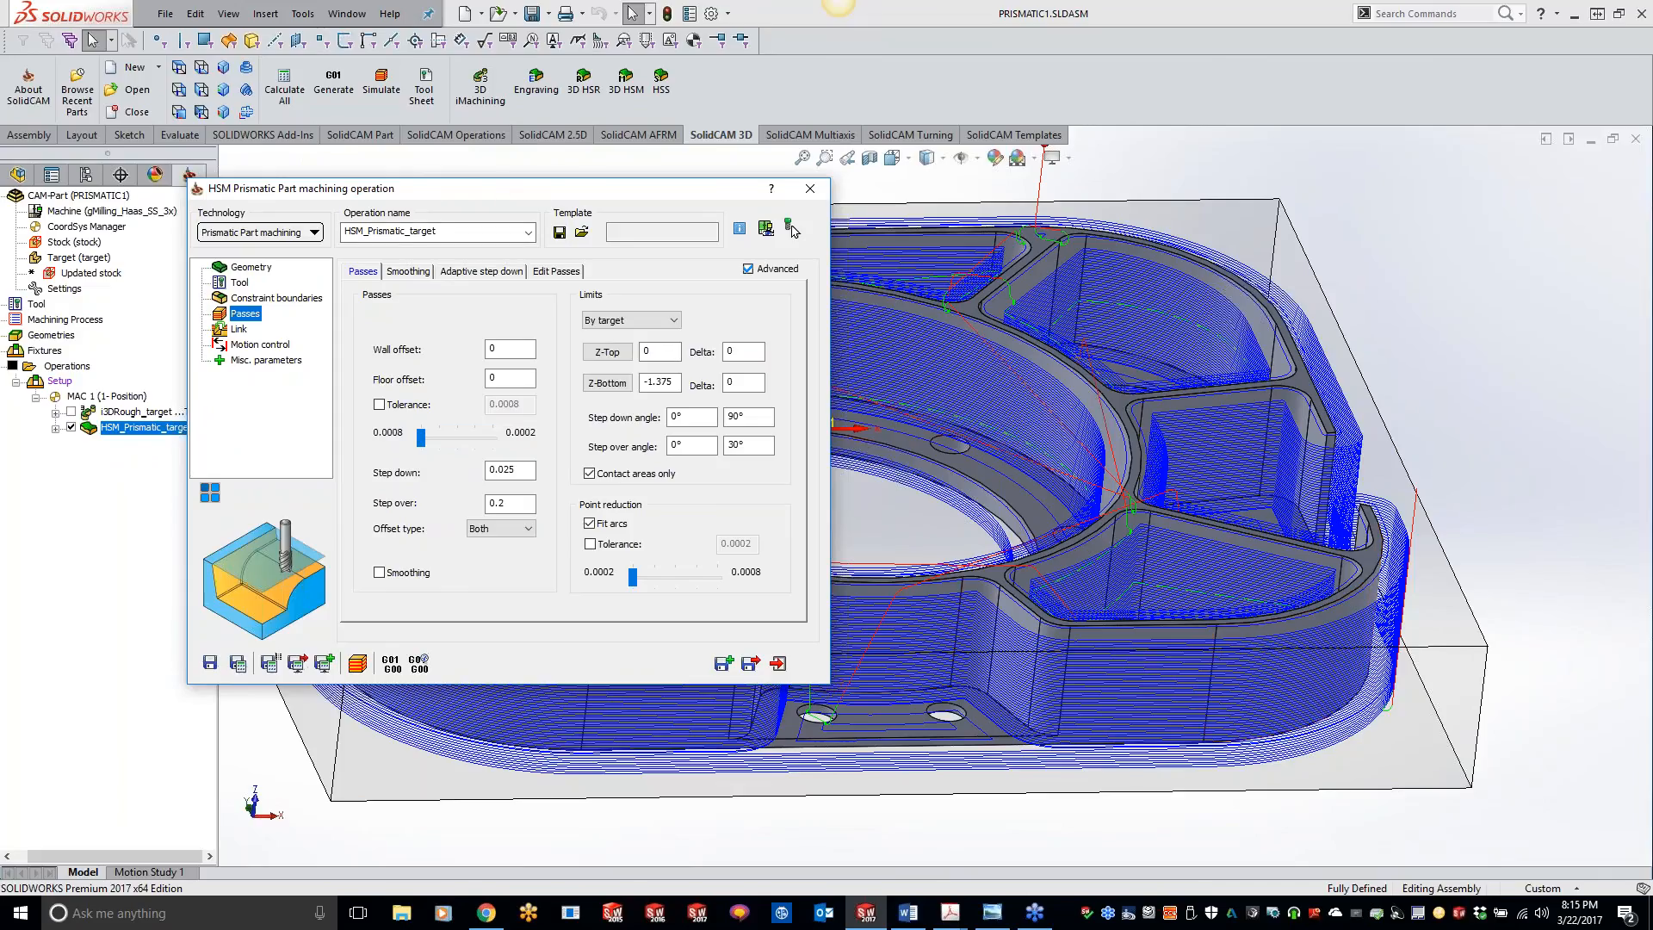
Step: Close the PRISMATIC1 CAM-part and open the recent PRISMATIC.prz CAM-part
click(809, 188)
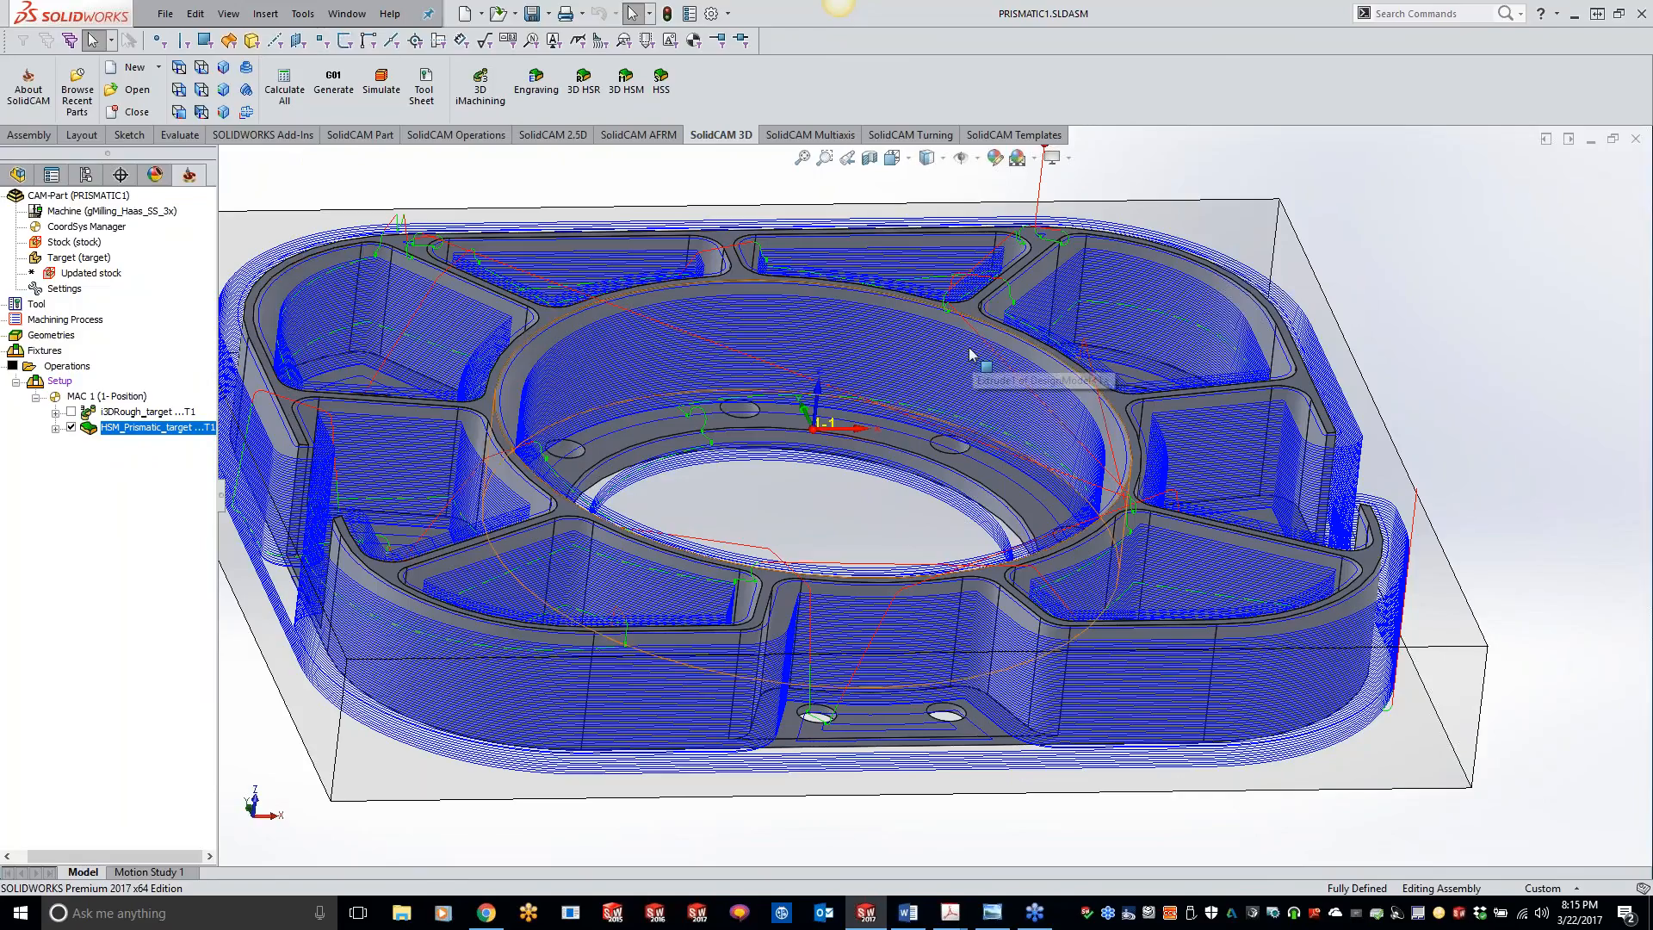
right_click(121, 194)
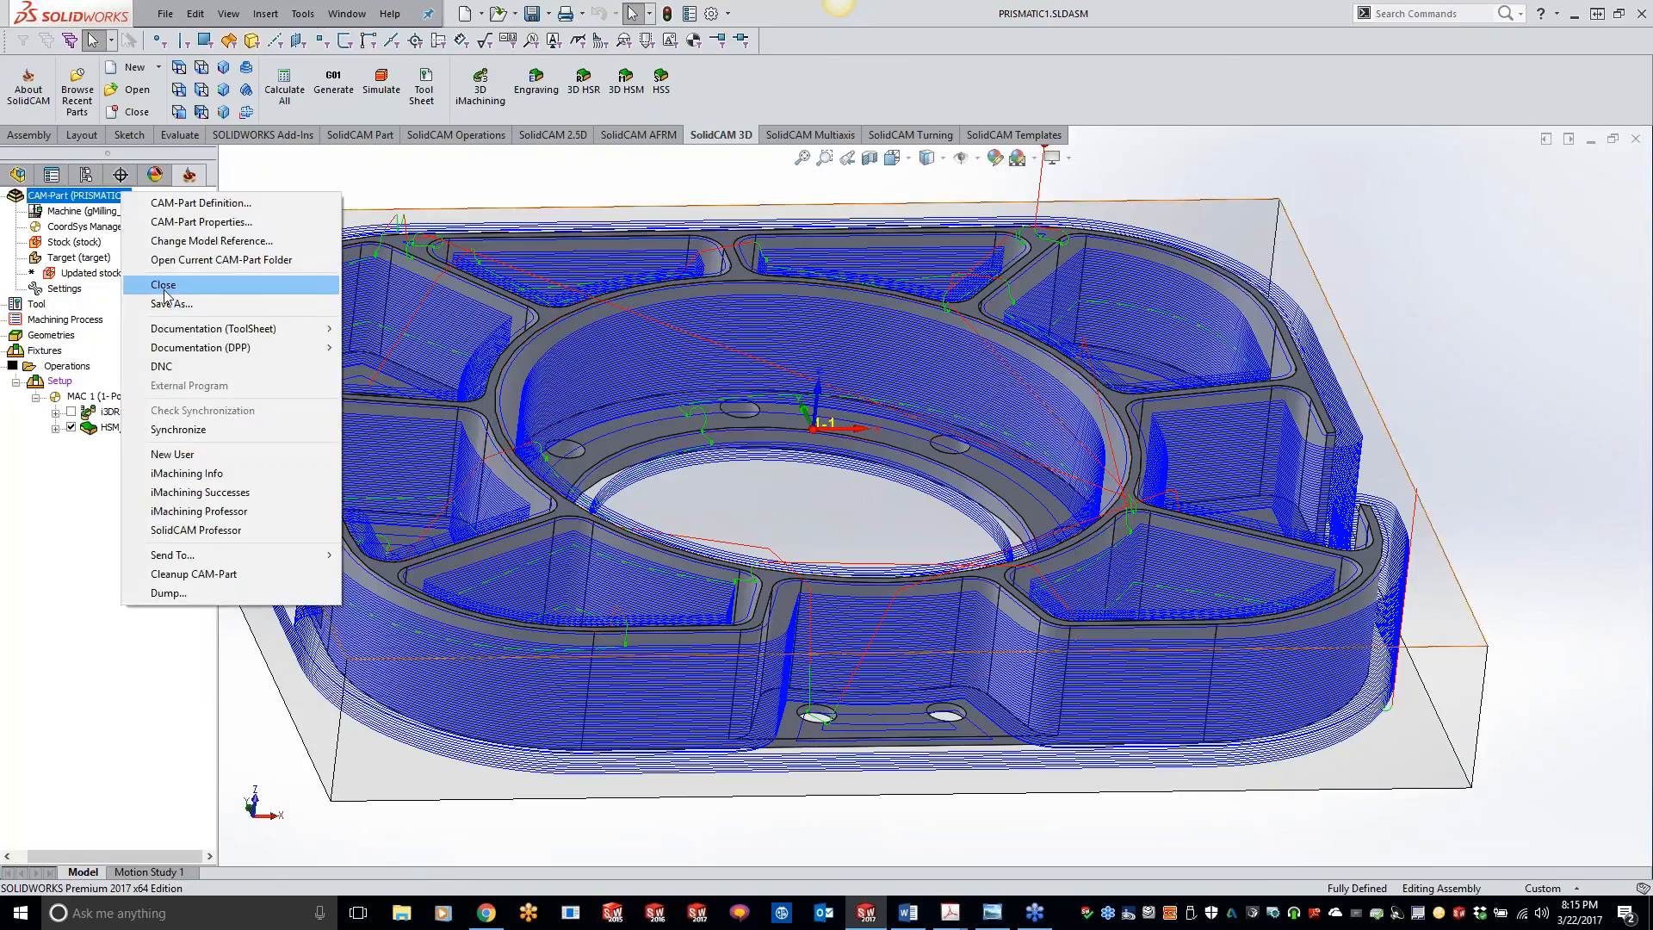
click(164, 285)
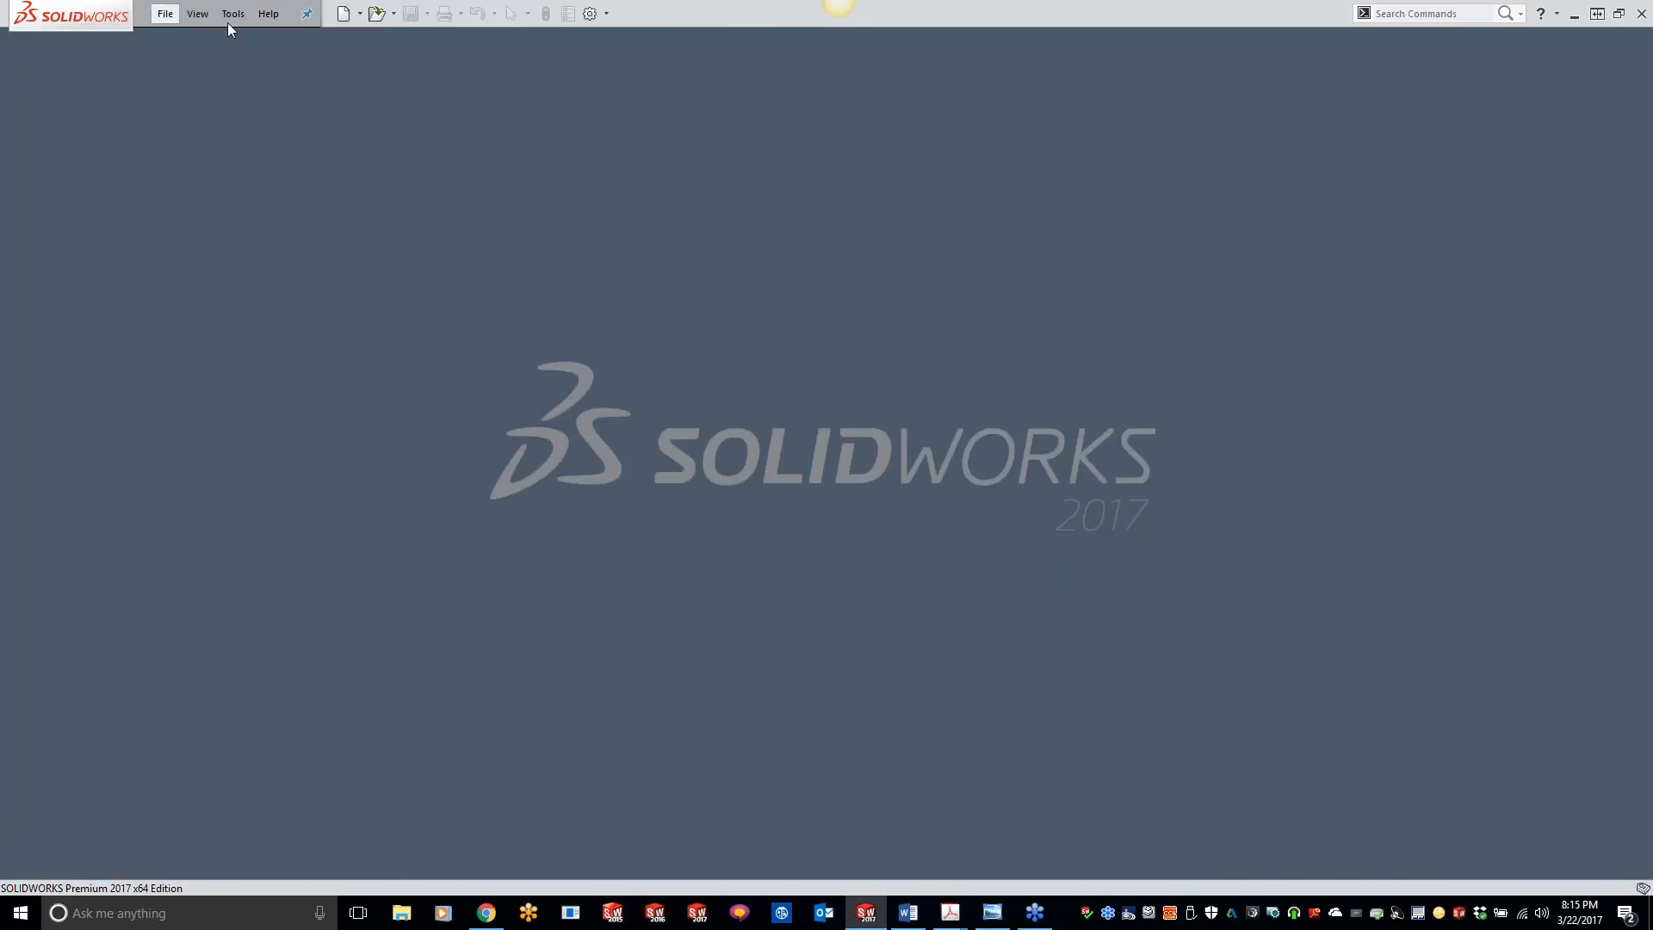
click(231, 15)
mouse_move(260, 83)
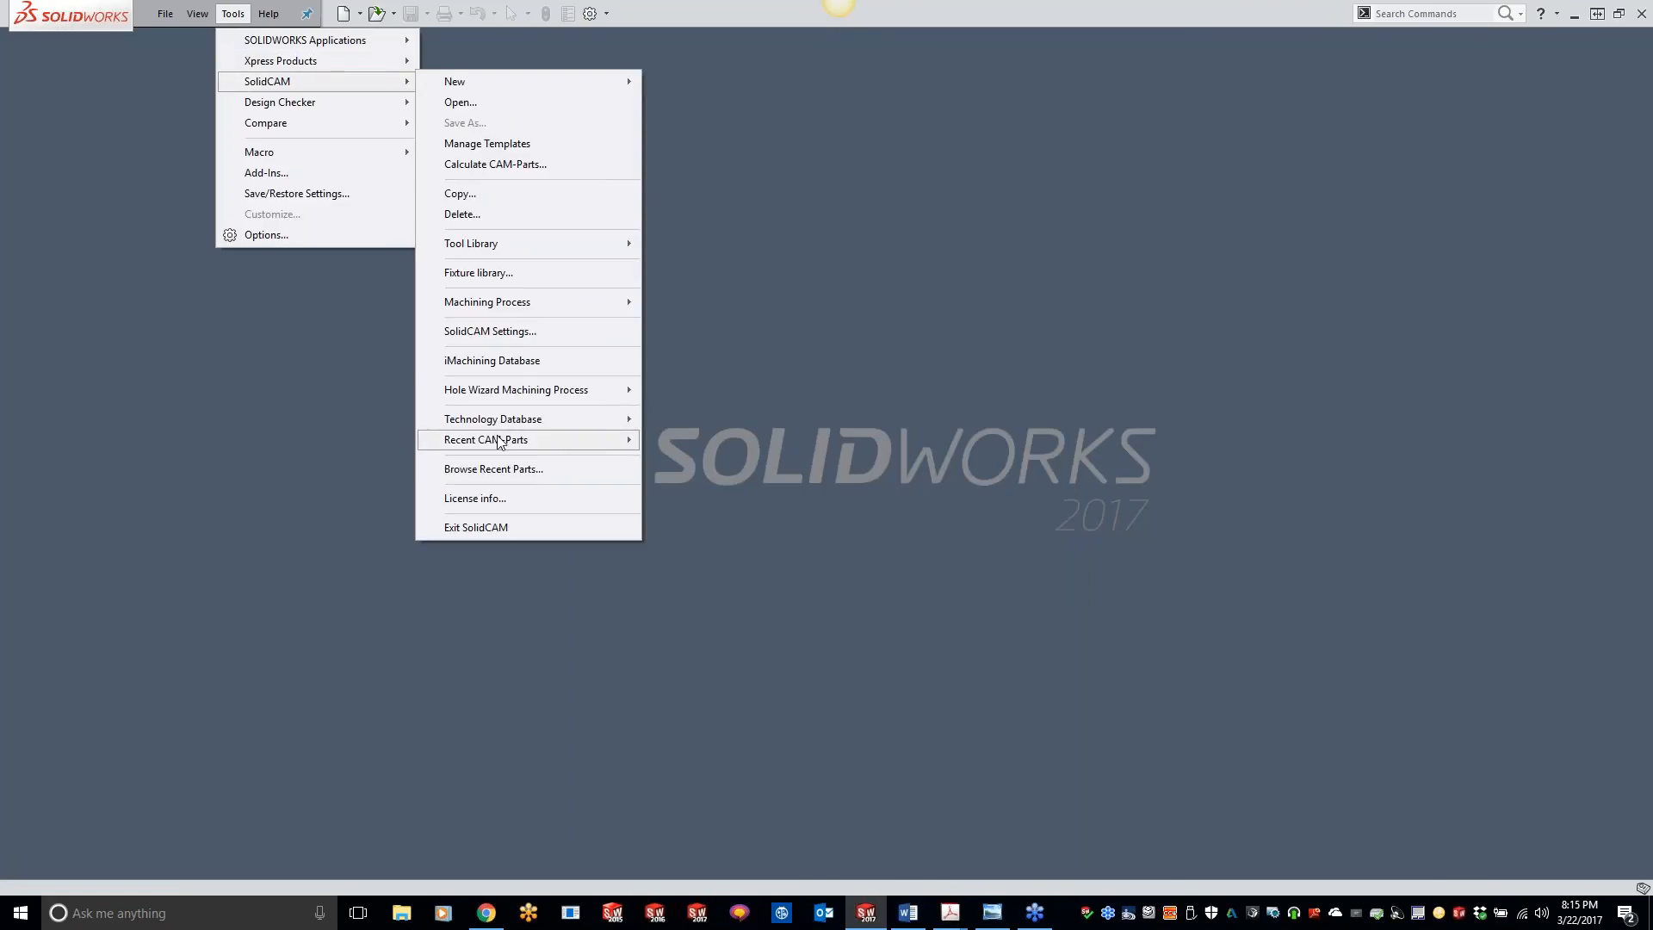
mouse_move(558, 443)
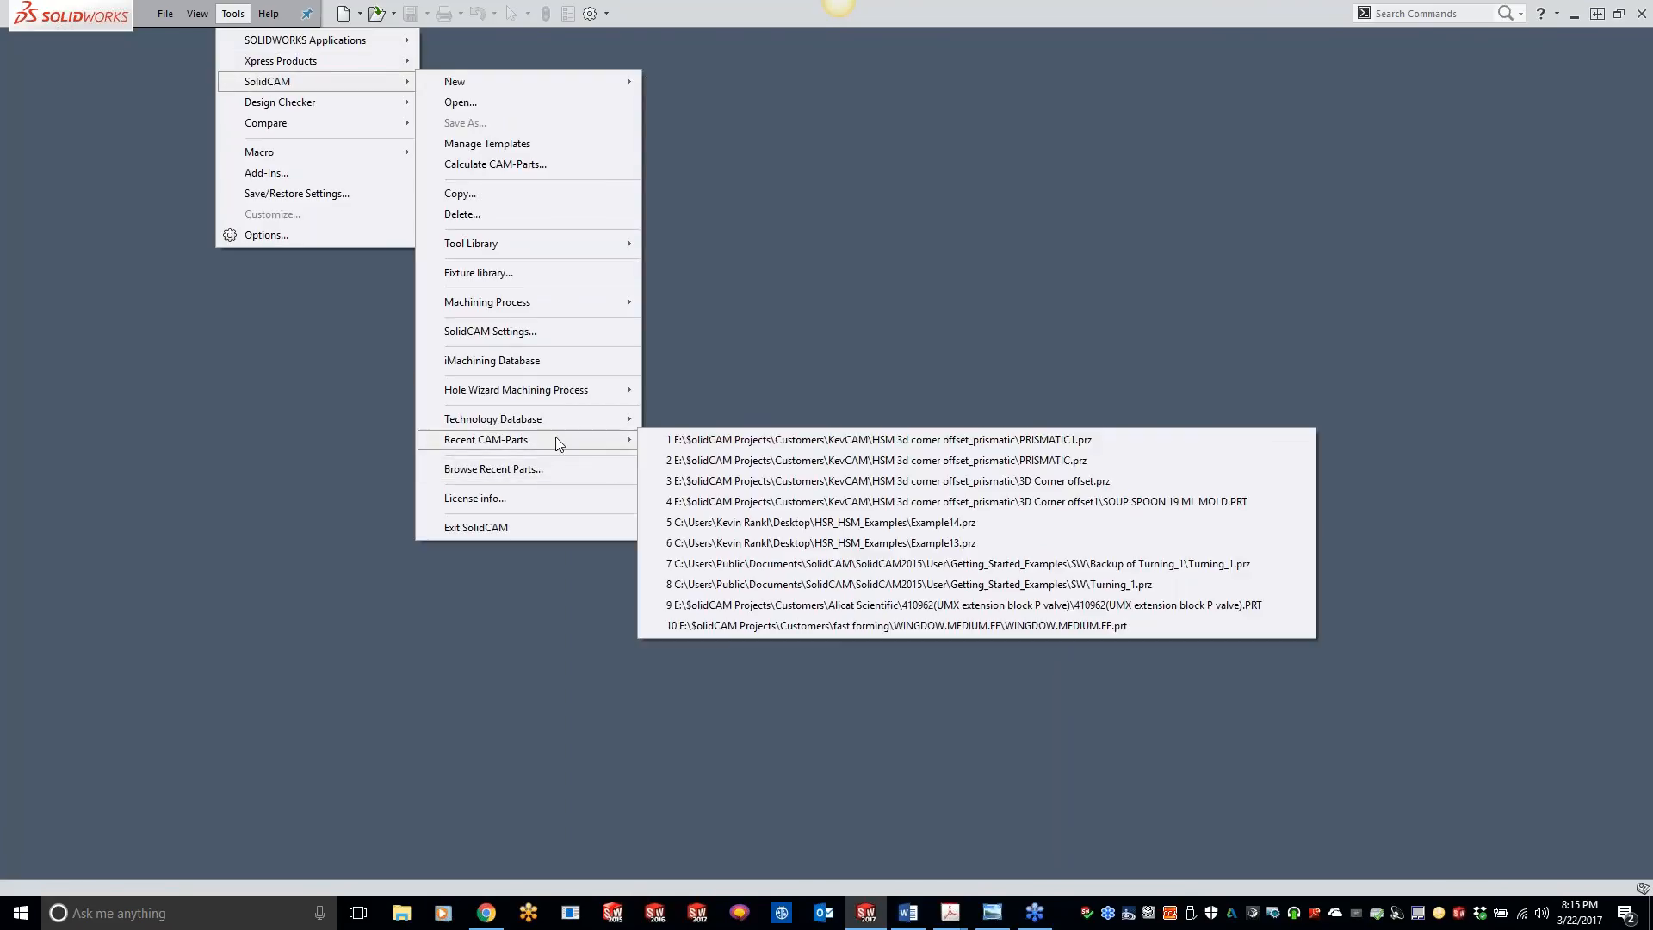
click(841, 463)
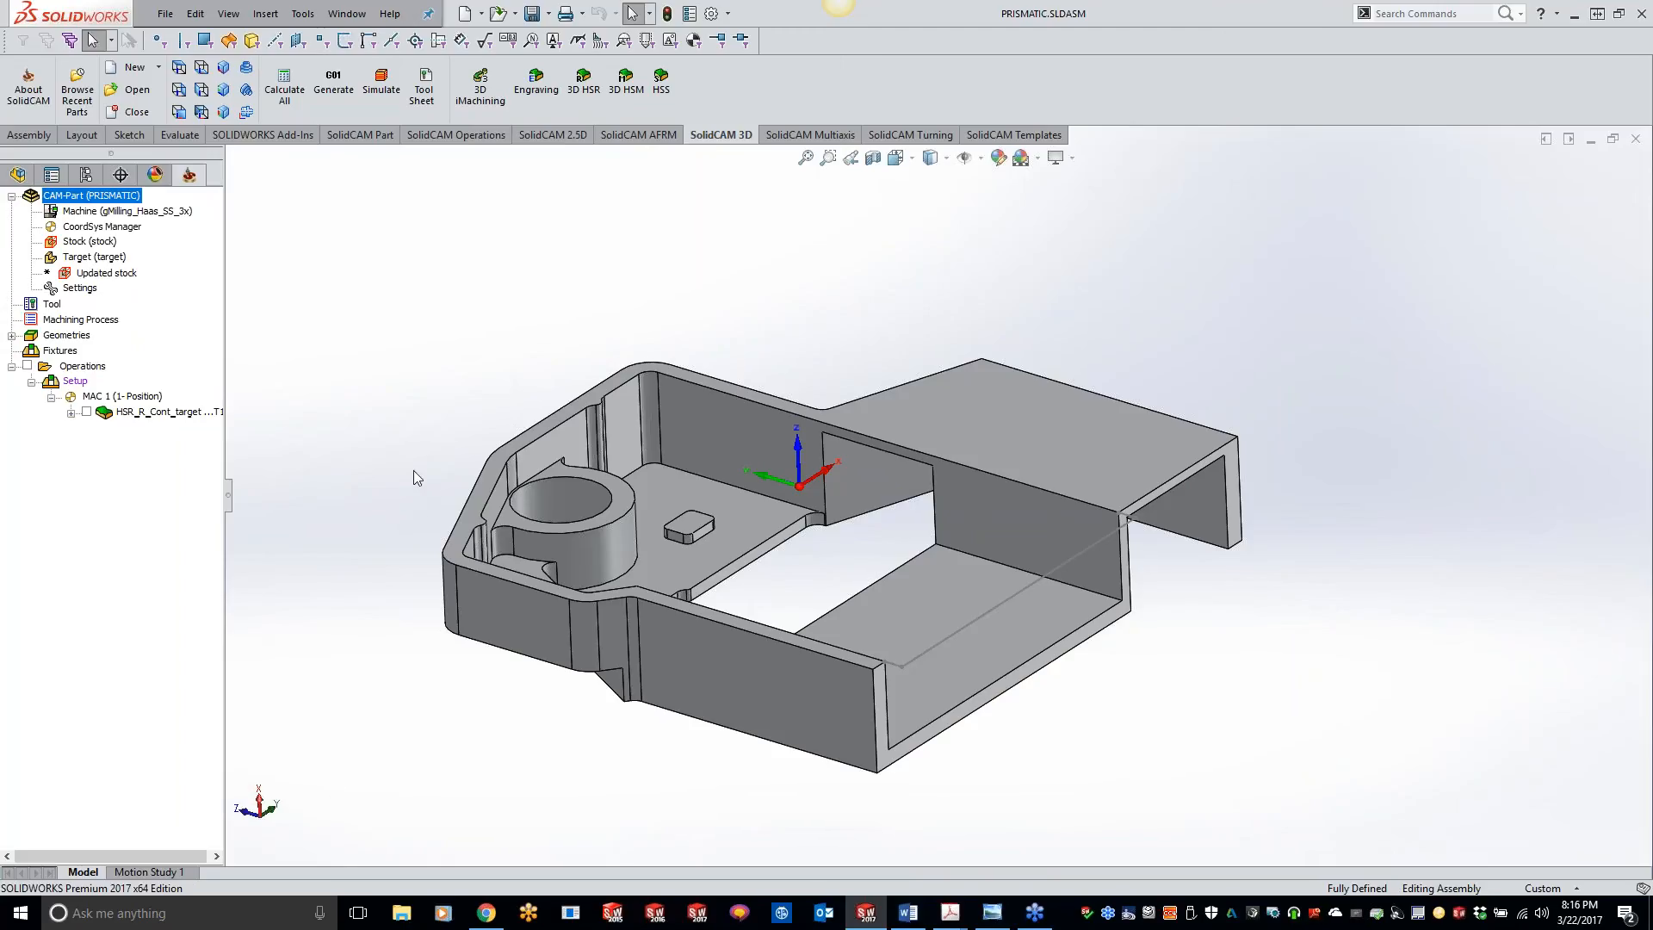
Step: Show the contour roughing toolpath, review the operation's tool data, and hide the toolpath again
middle_drag(413, 471, 353, 453)
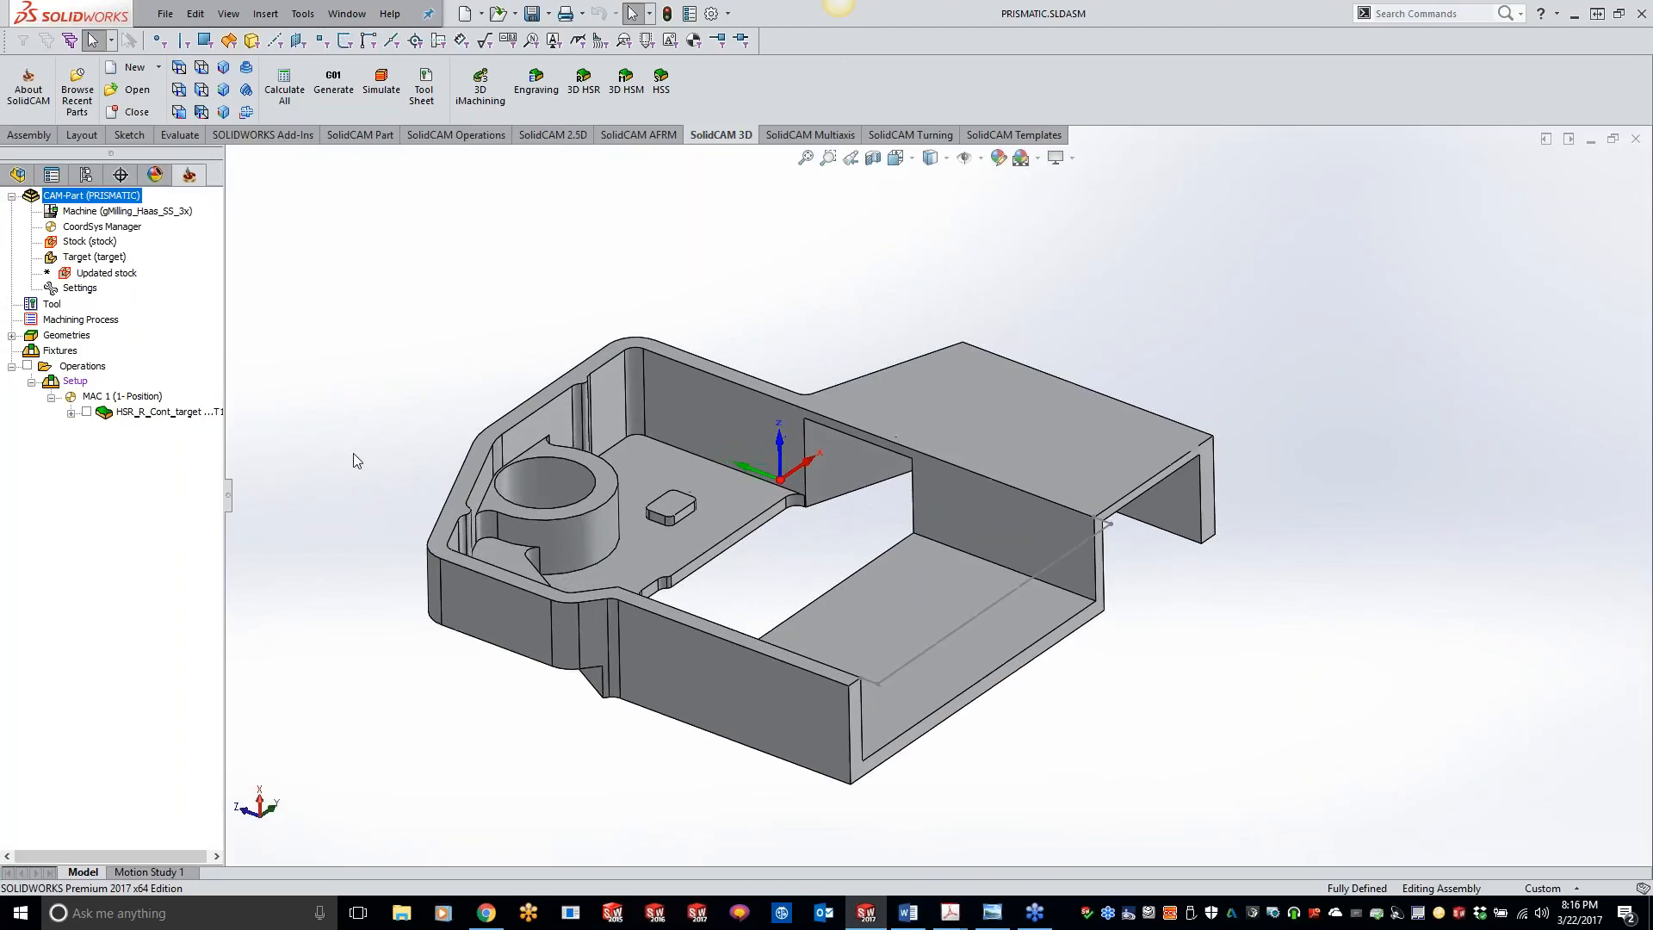
click(86, 411)
click(155, 412)
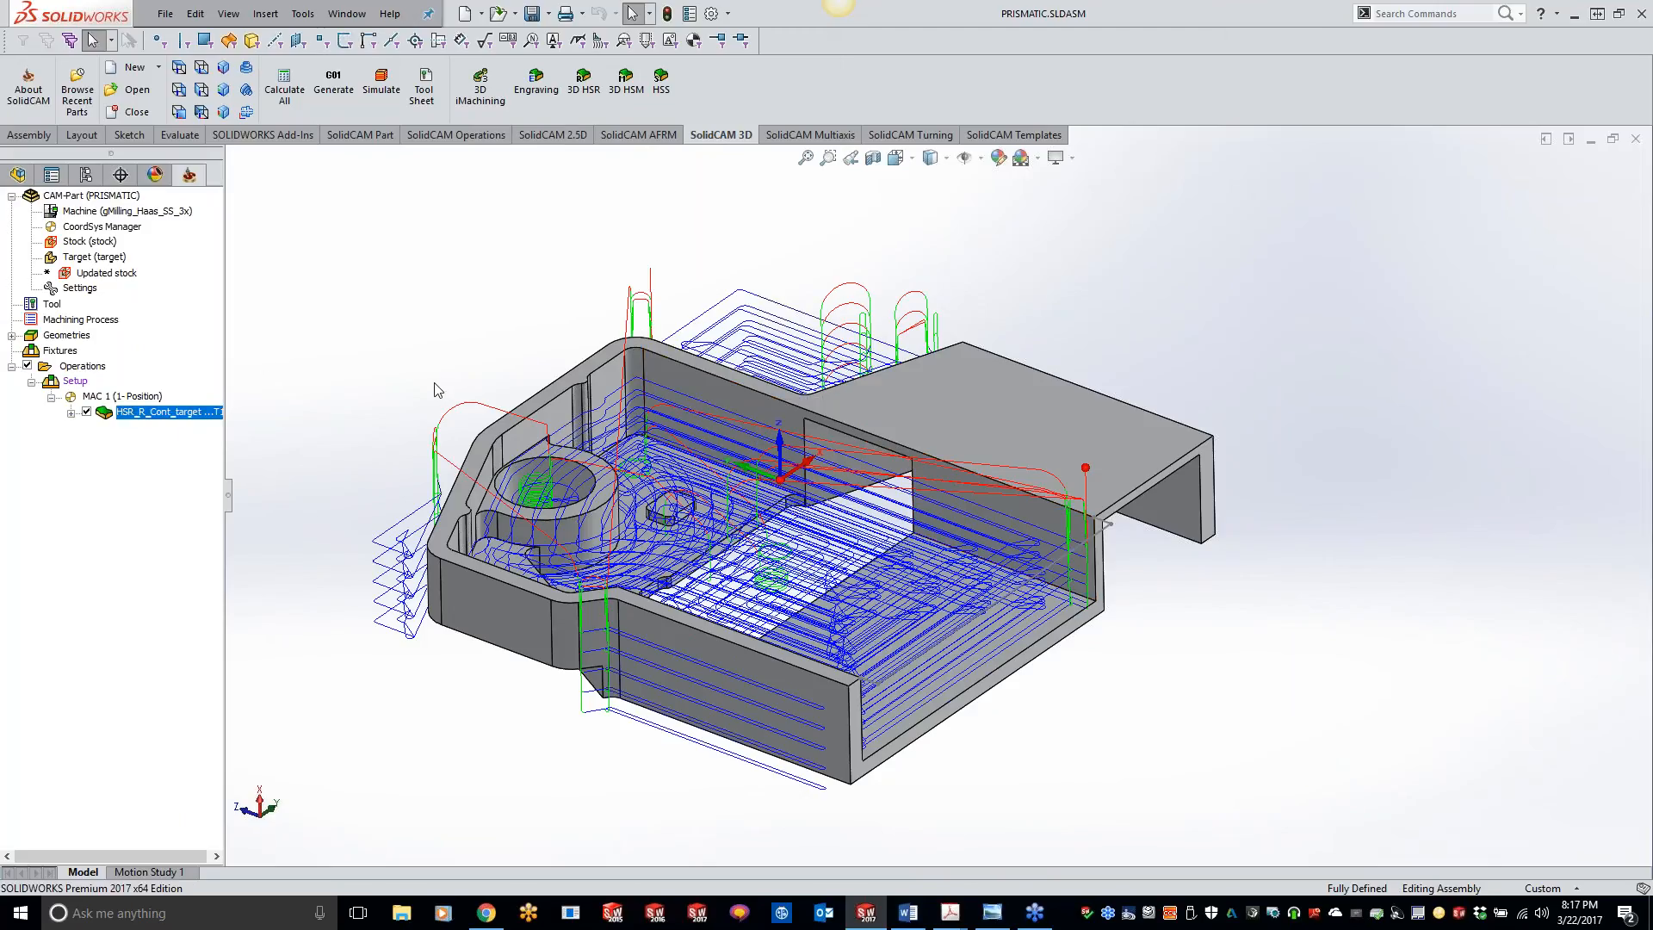
double_click(172, 411)
click(780, 277)
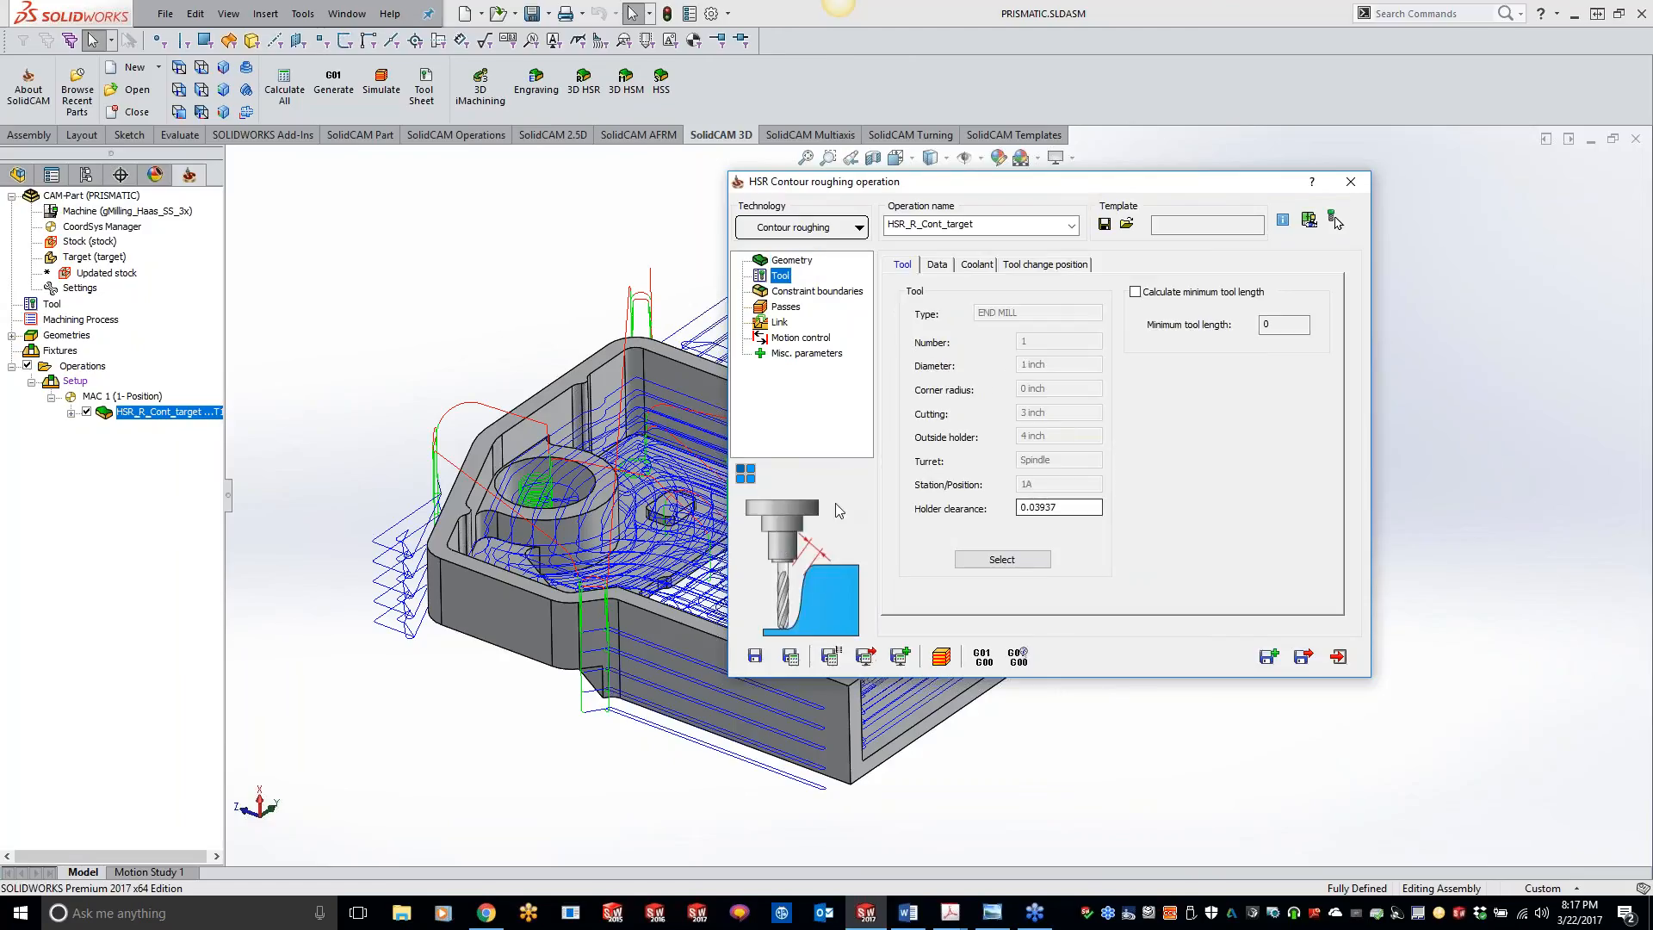
click(1347, 184)
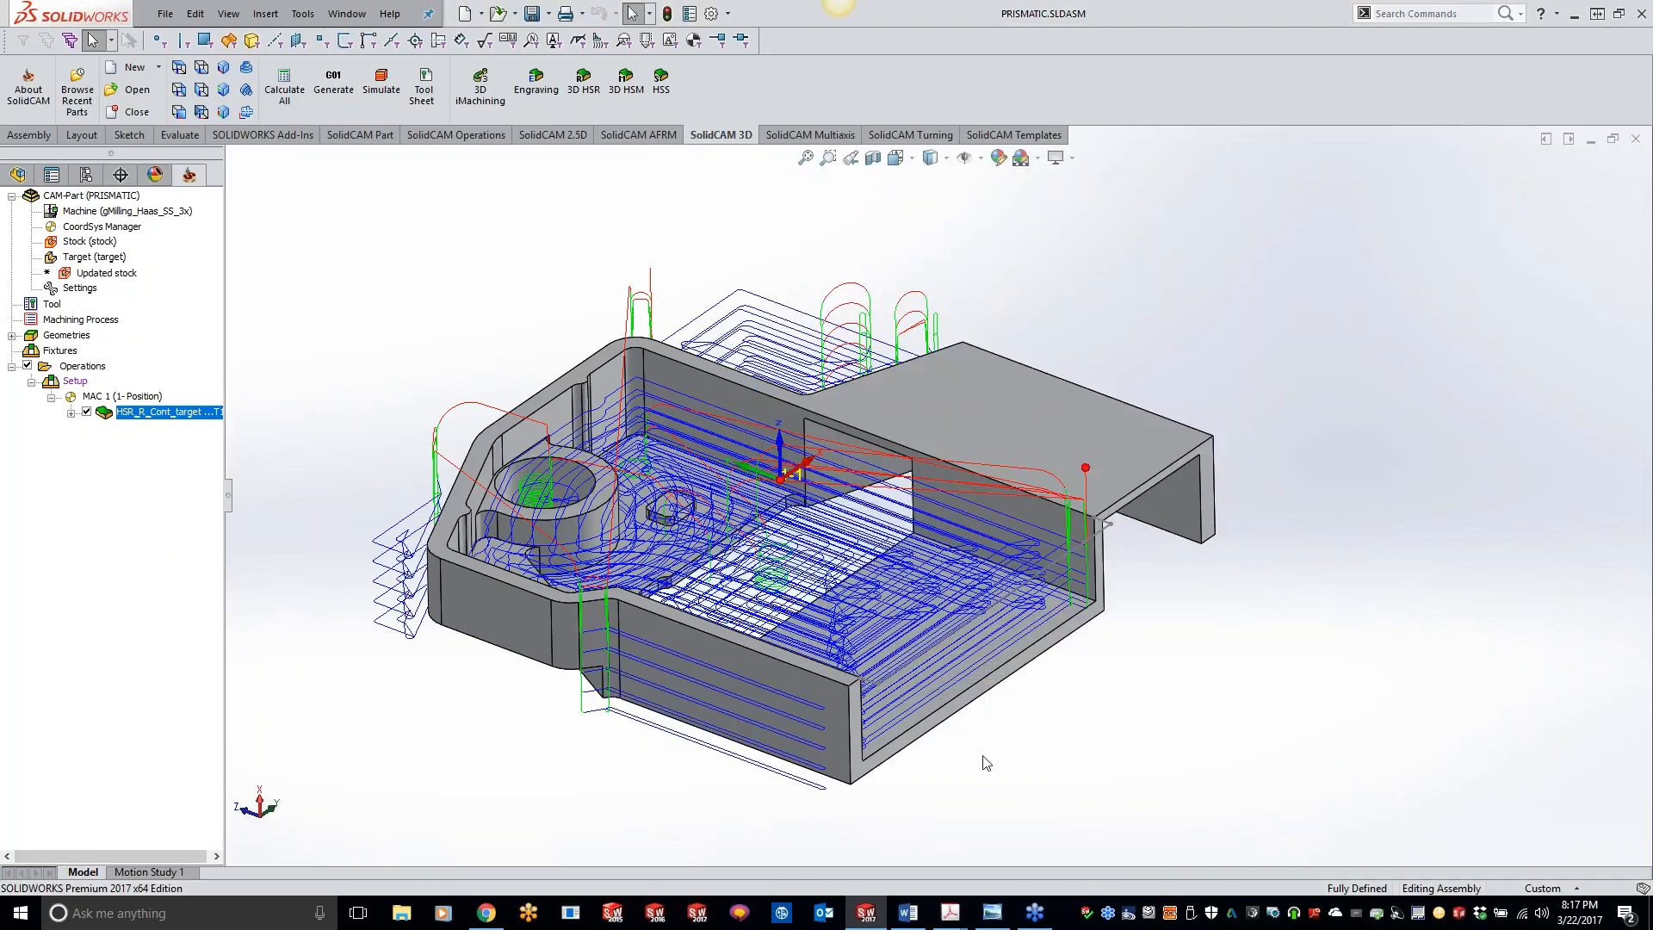
click(87, 413)
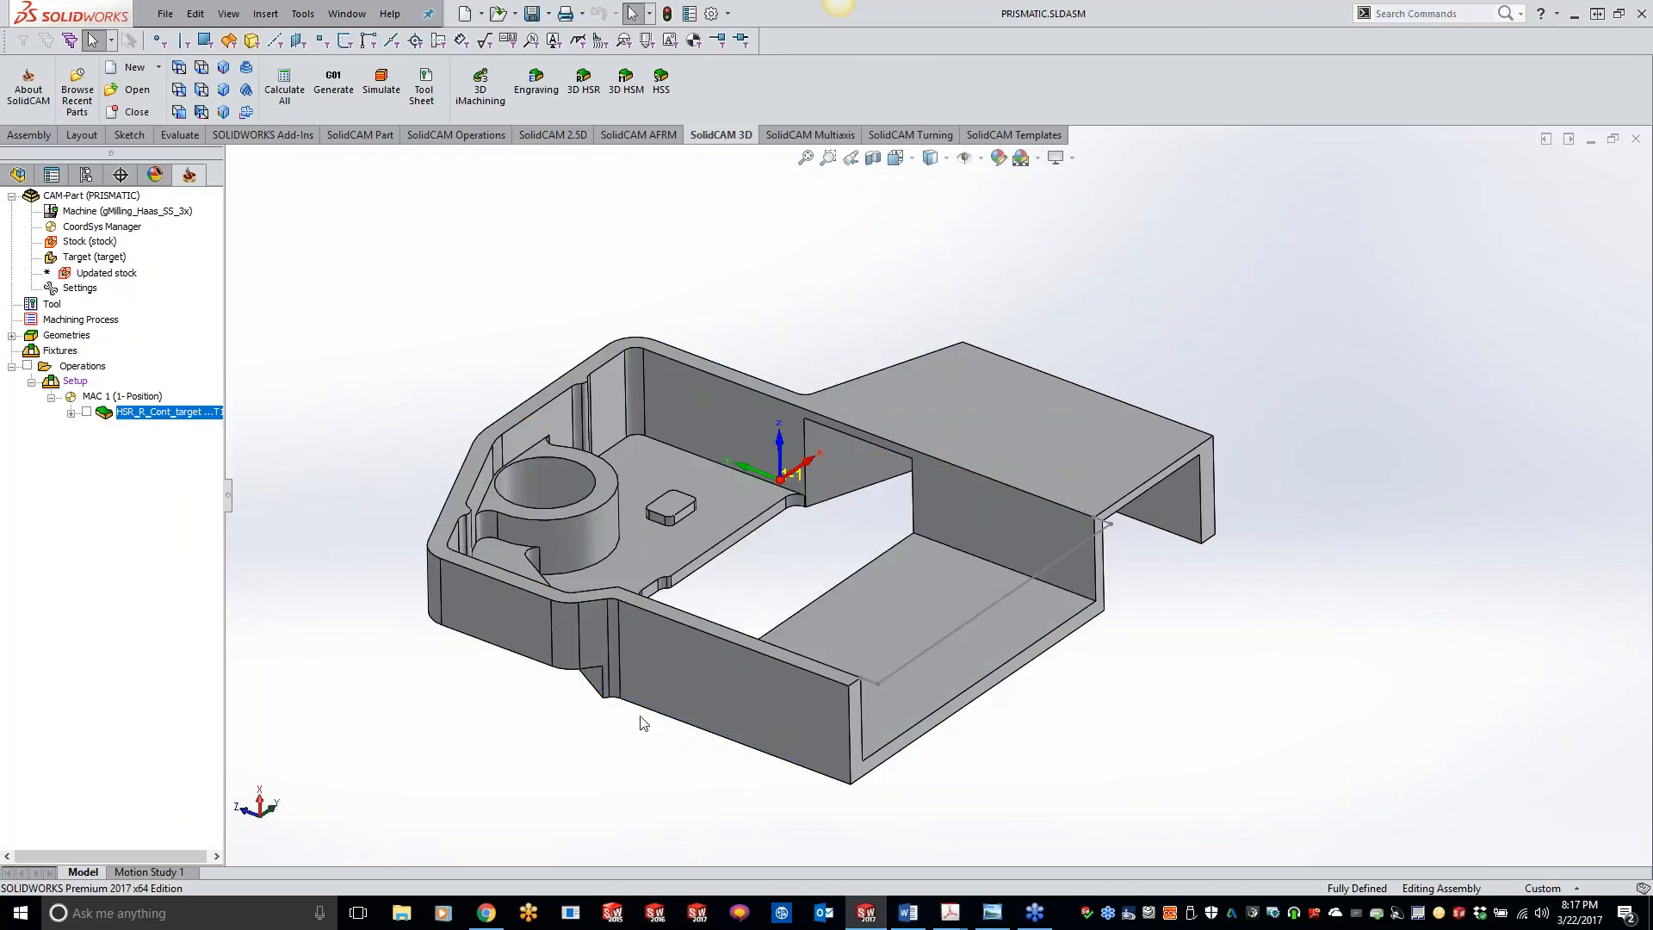
Step: Measure the normal distance between the part's two opposite outer end faces
click(683, 713)
middle_drag(1077, 744, 1059, 617)
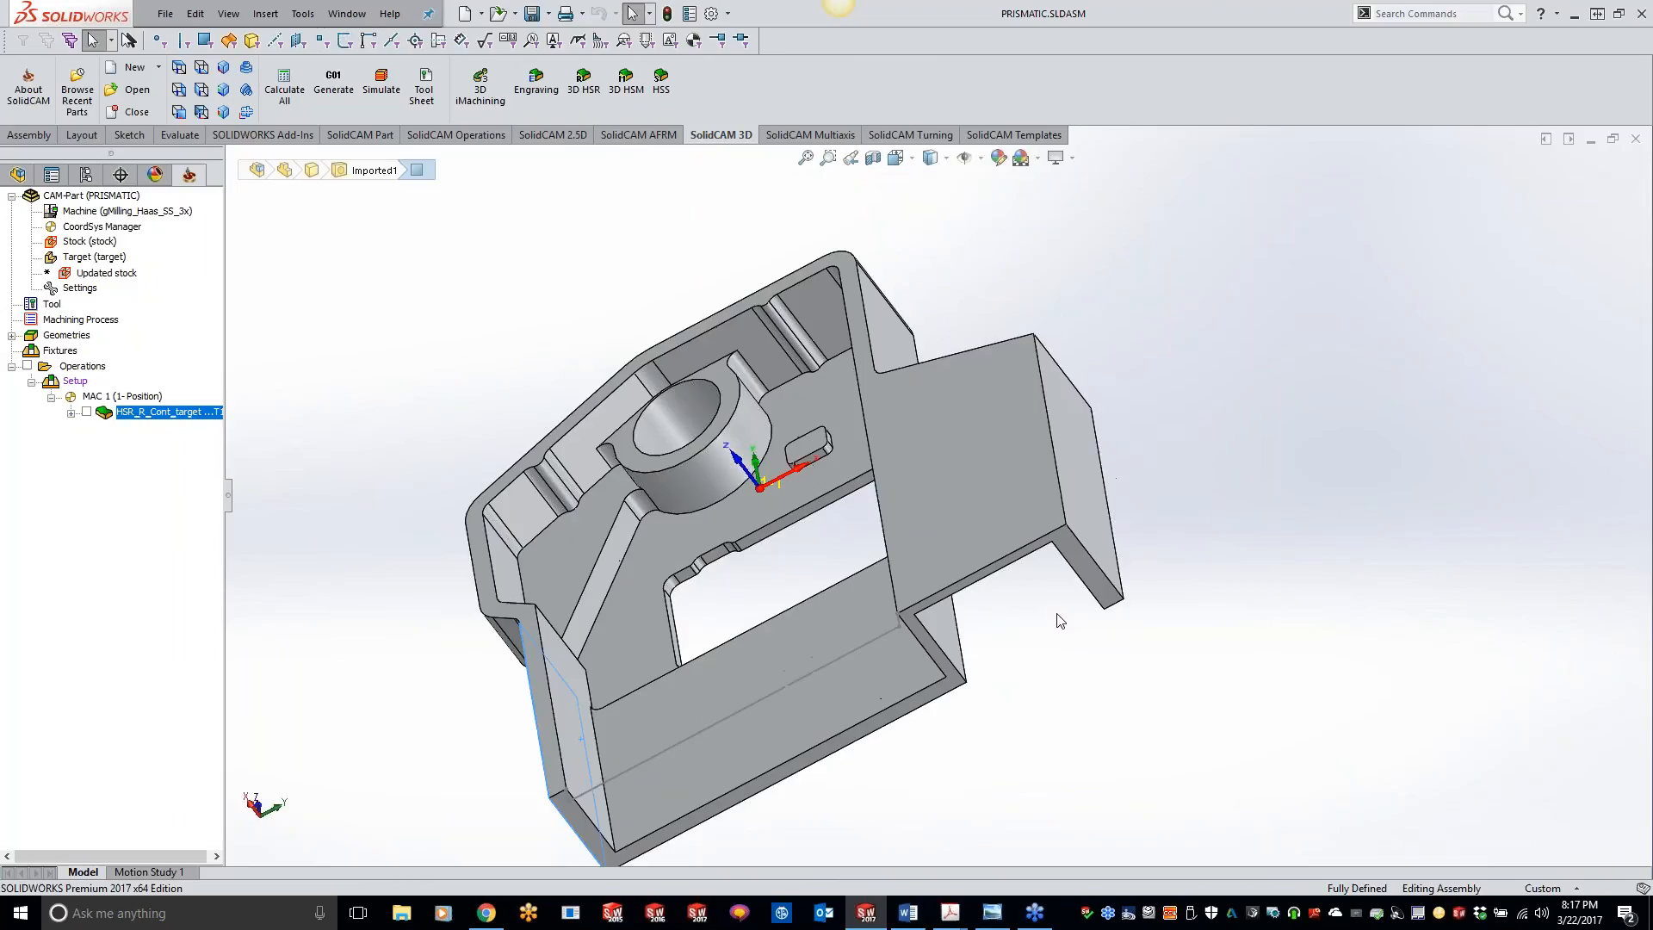
click(1099, 531)
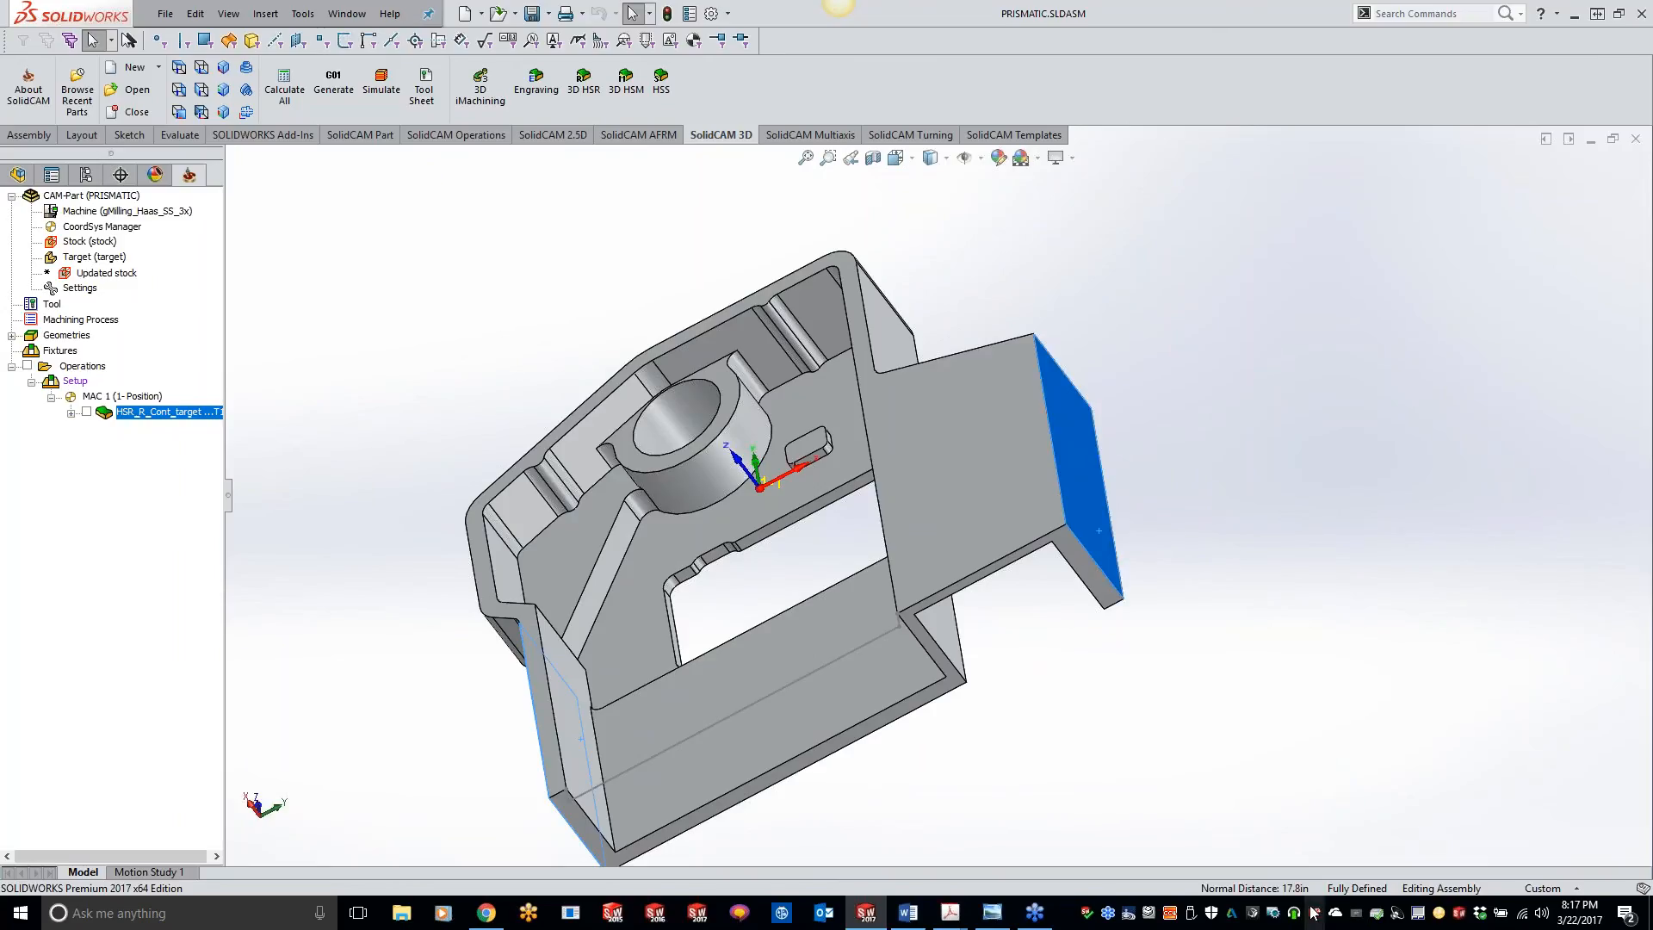
mouse_move(1113, 513)
middle_down()
mouse_move(1041, 460)
mouse_move(1000, 457)
mouse_move(1008, 469)
middle_up()
click(336, 712)
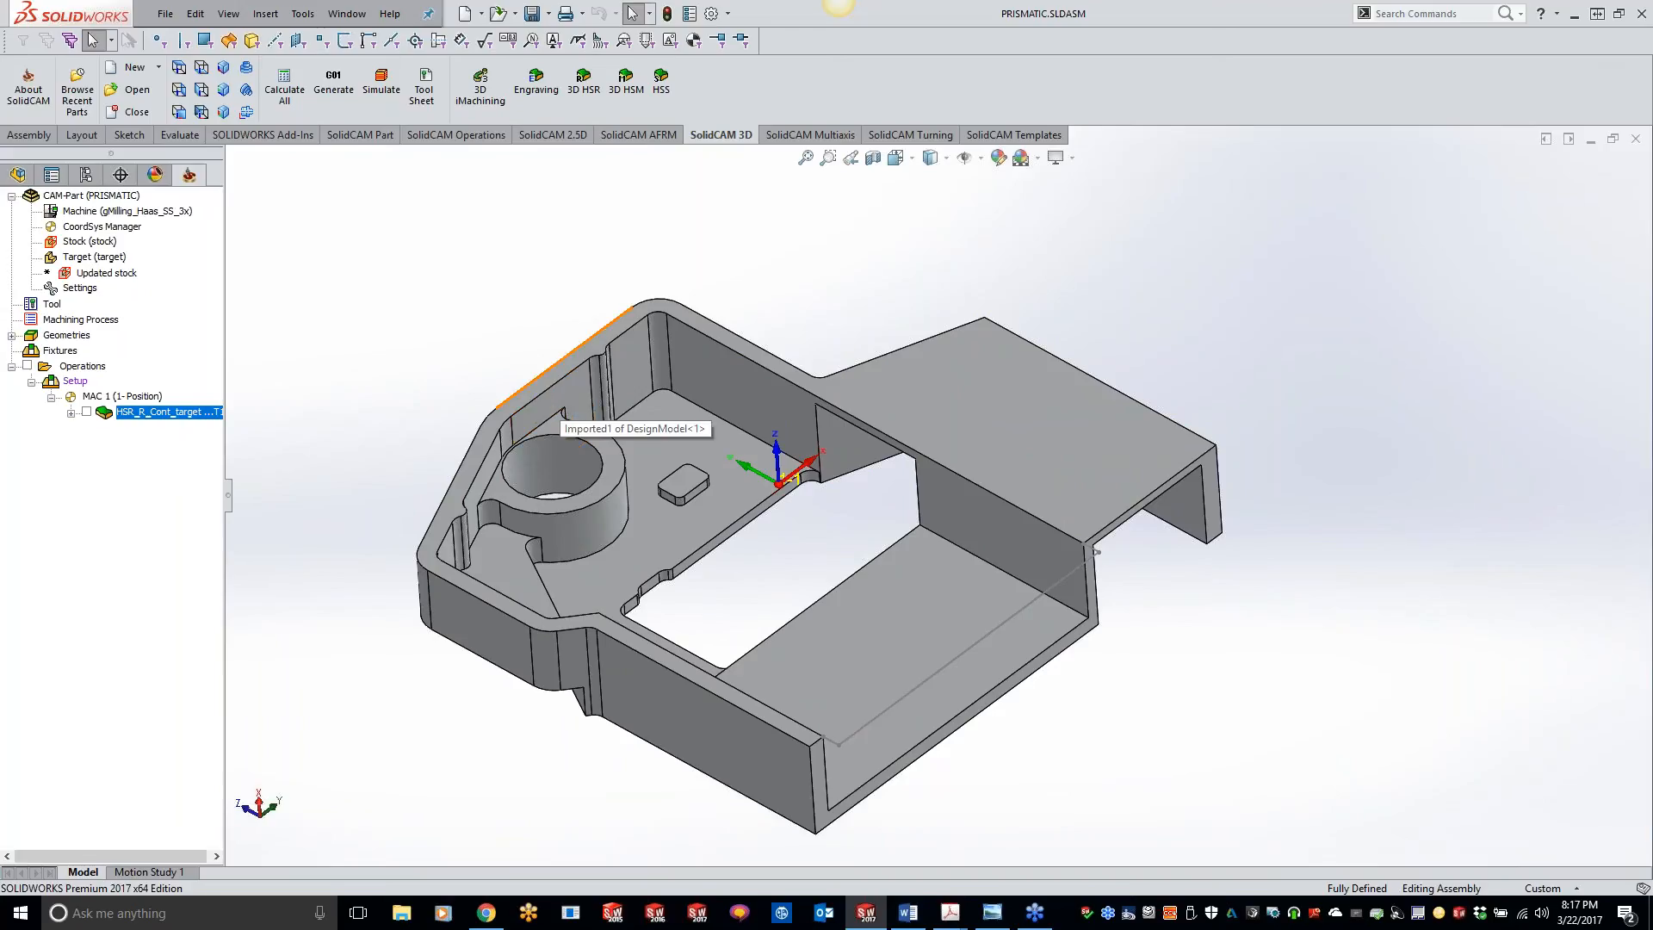
Step: Add a 3D HSM milling operation after the roughing operation, using the Prismatic Part machining technology
right_click(182, 422)
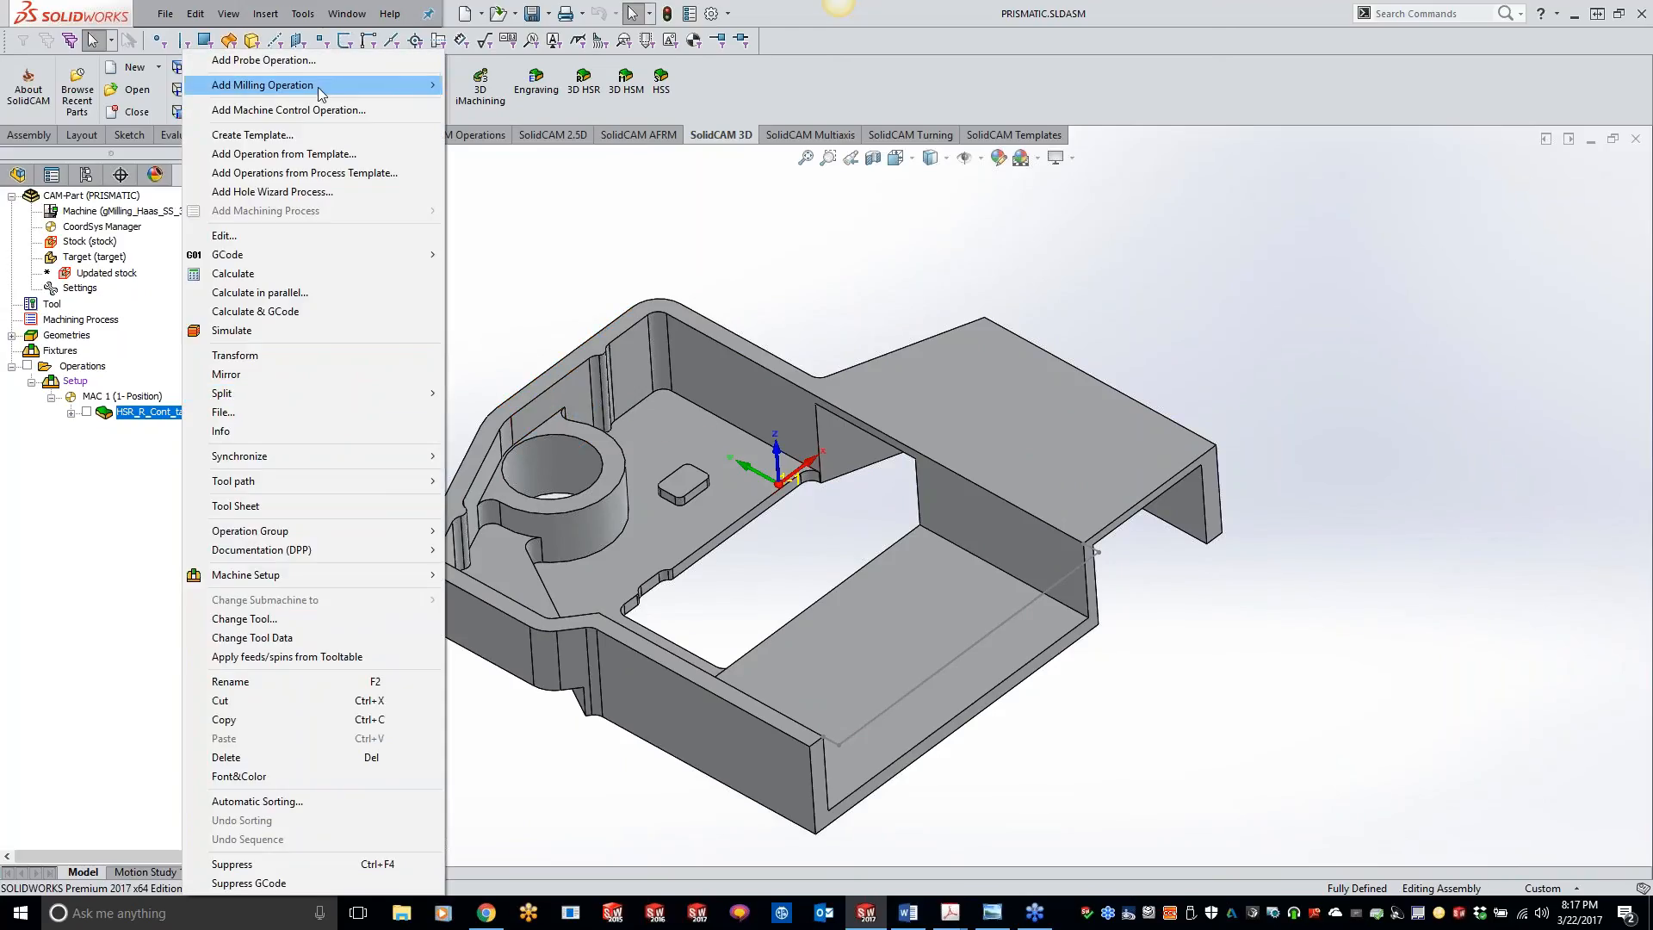
mouse_move(318, 86)
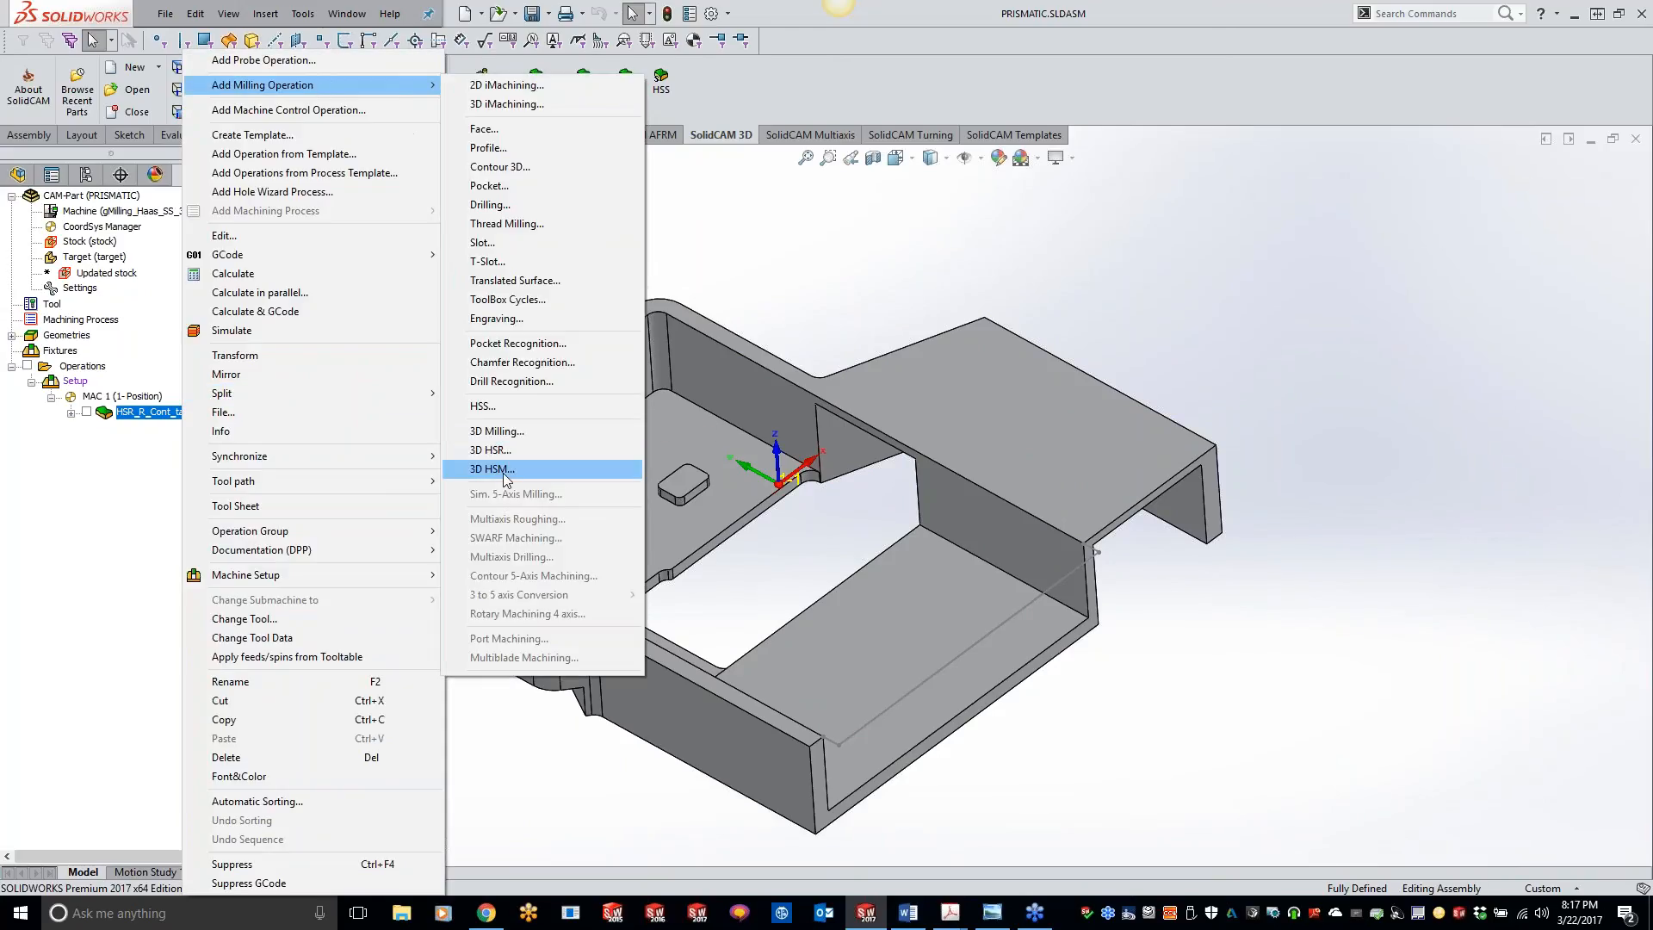
click(548, 470)
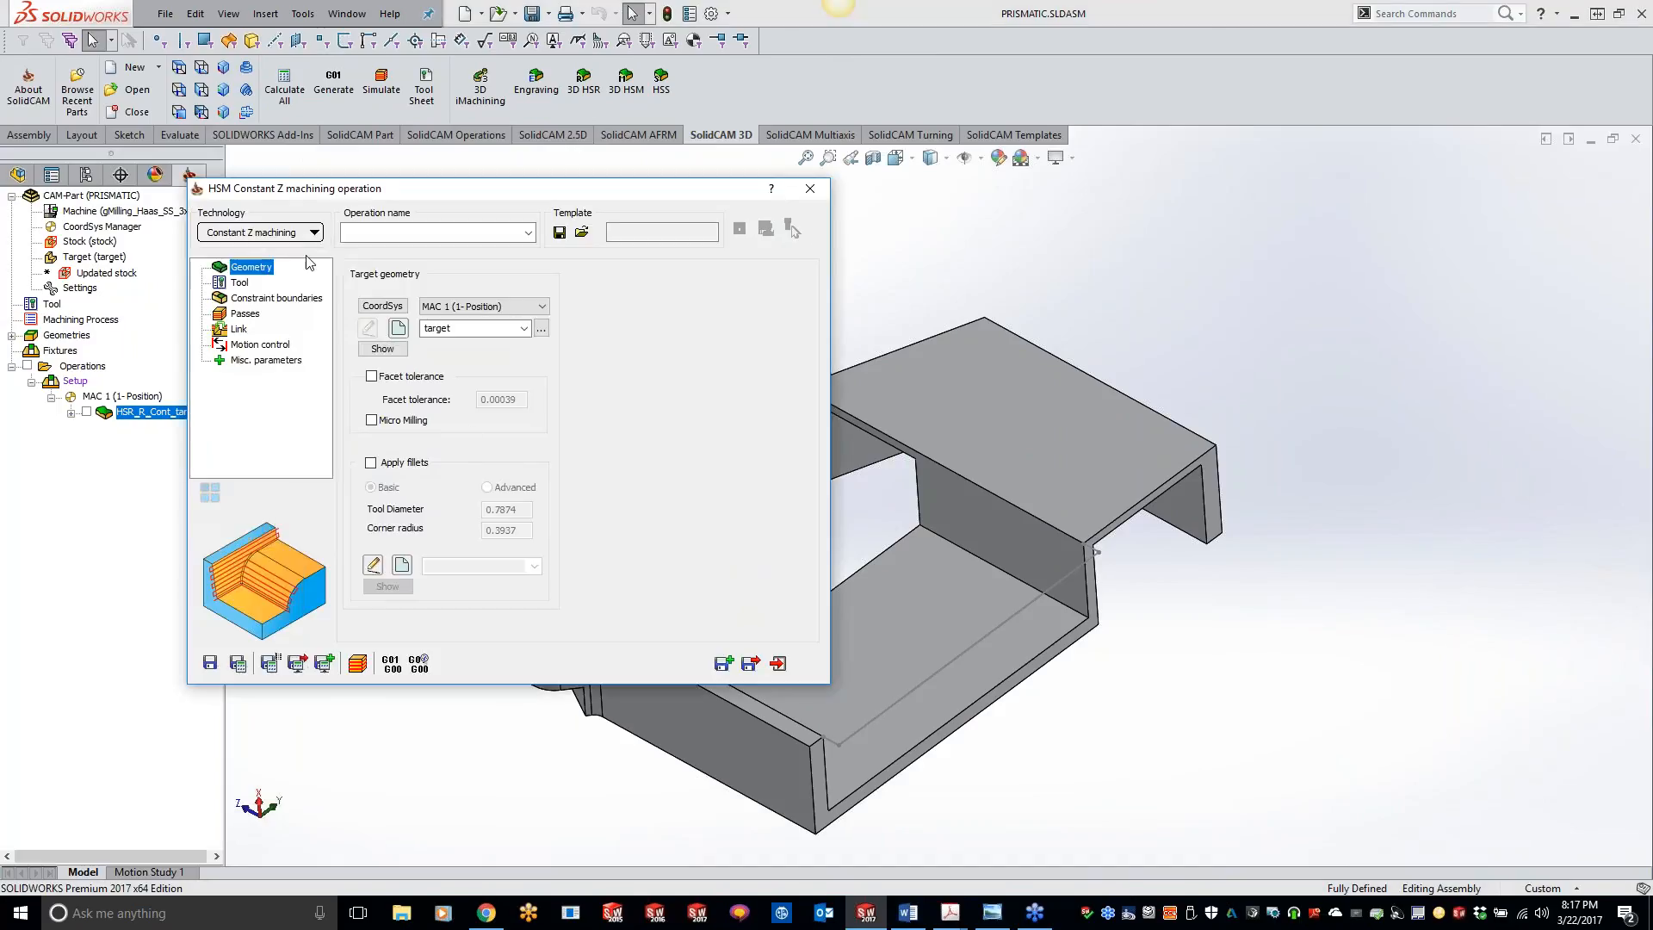
click(288, 236)
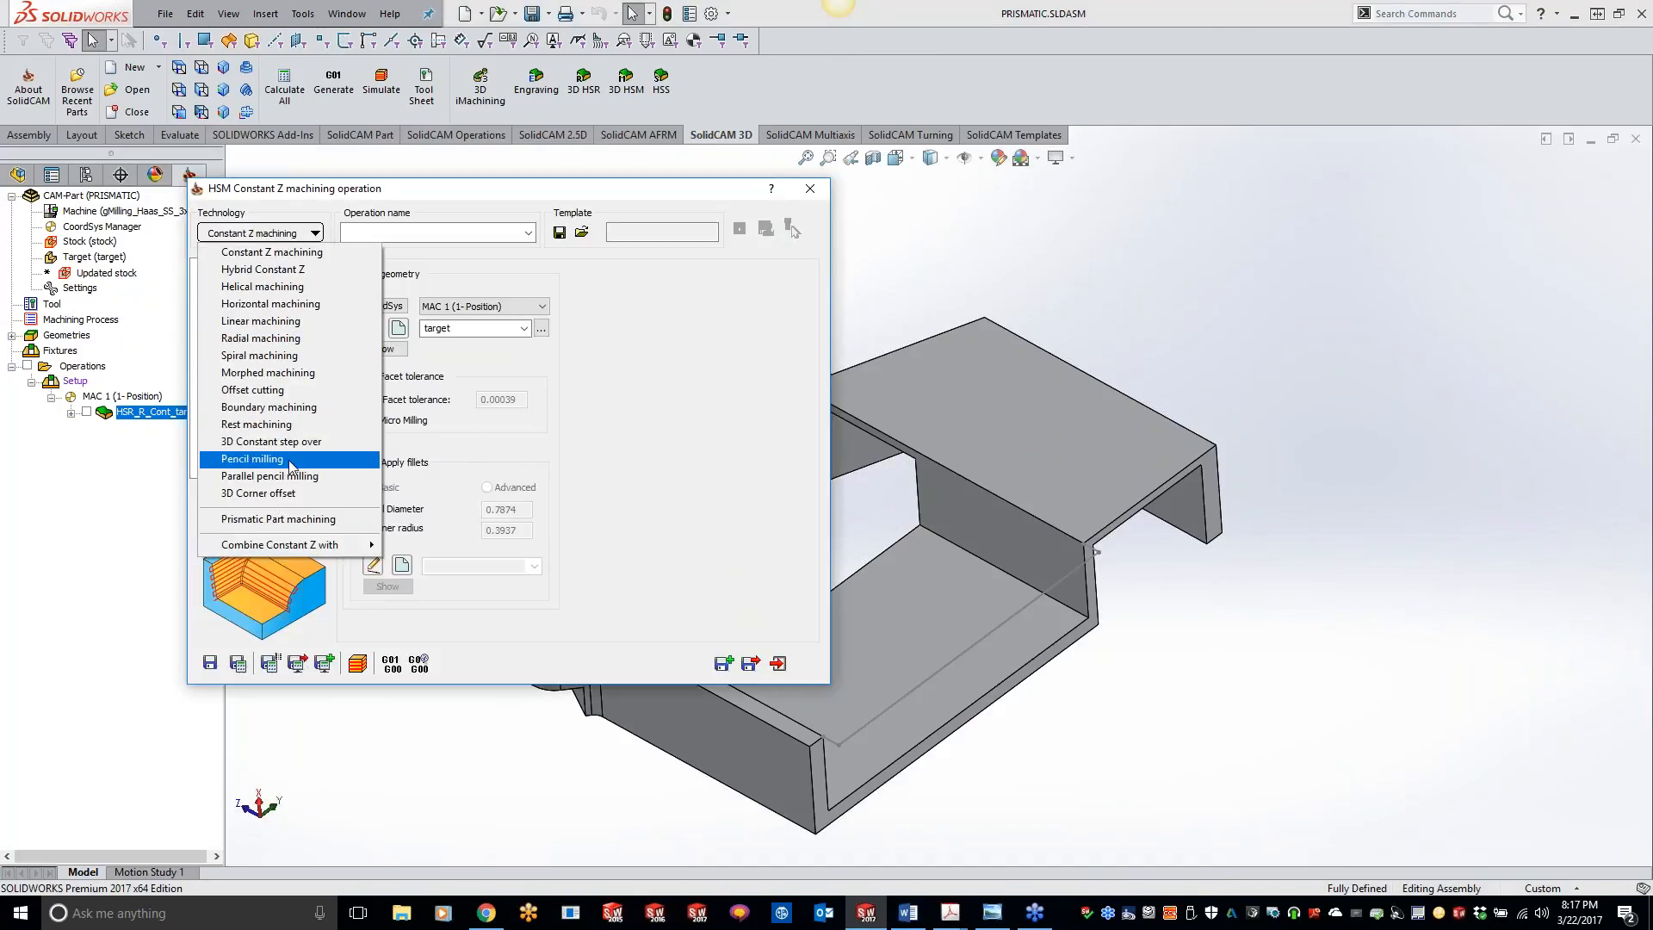
click(285, 517)
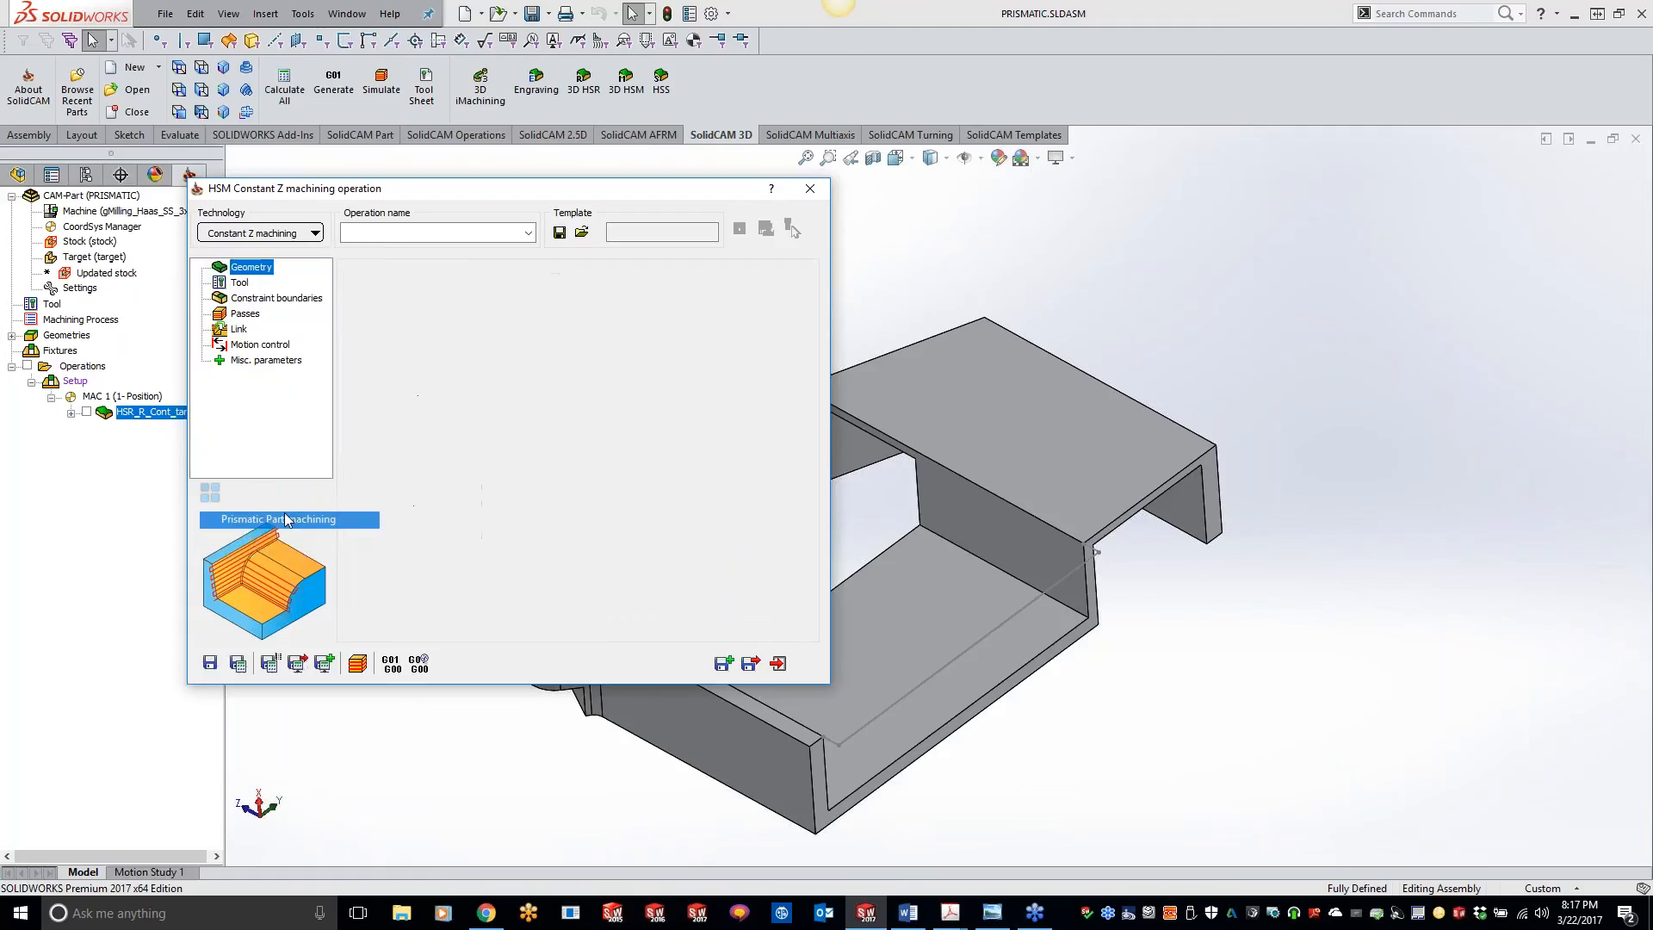
Step: Assign tool 2, the 0.625 inch end mill, to the prismatic operation
click(239, 284)
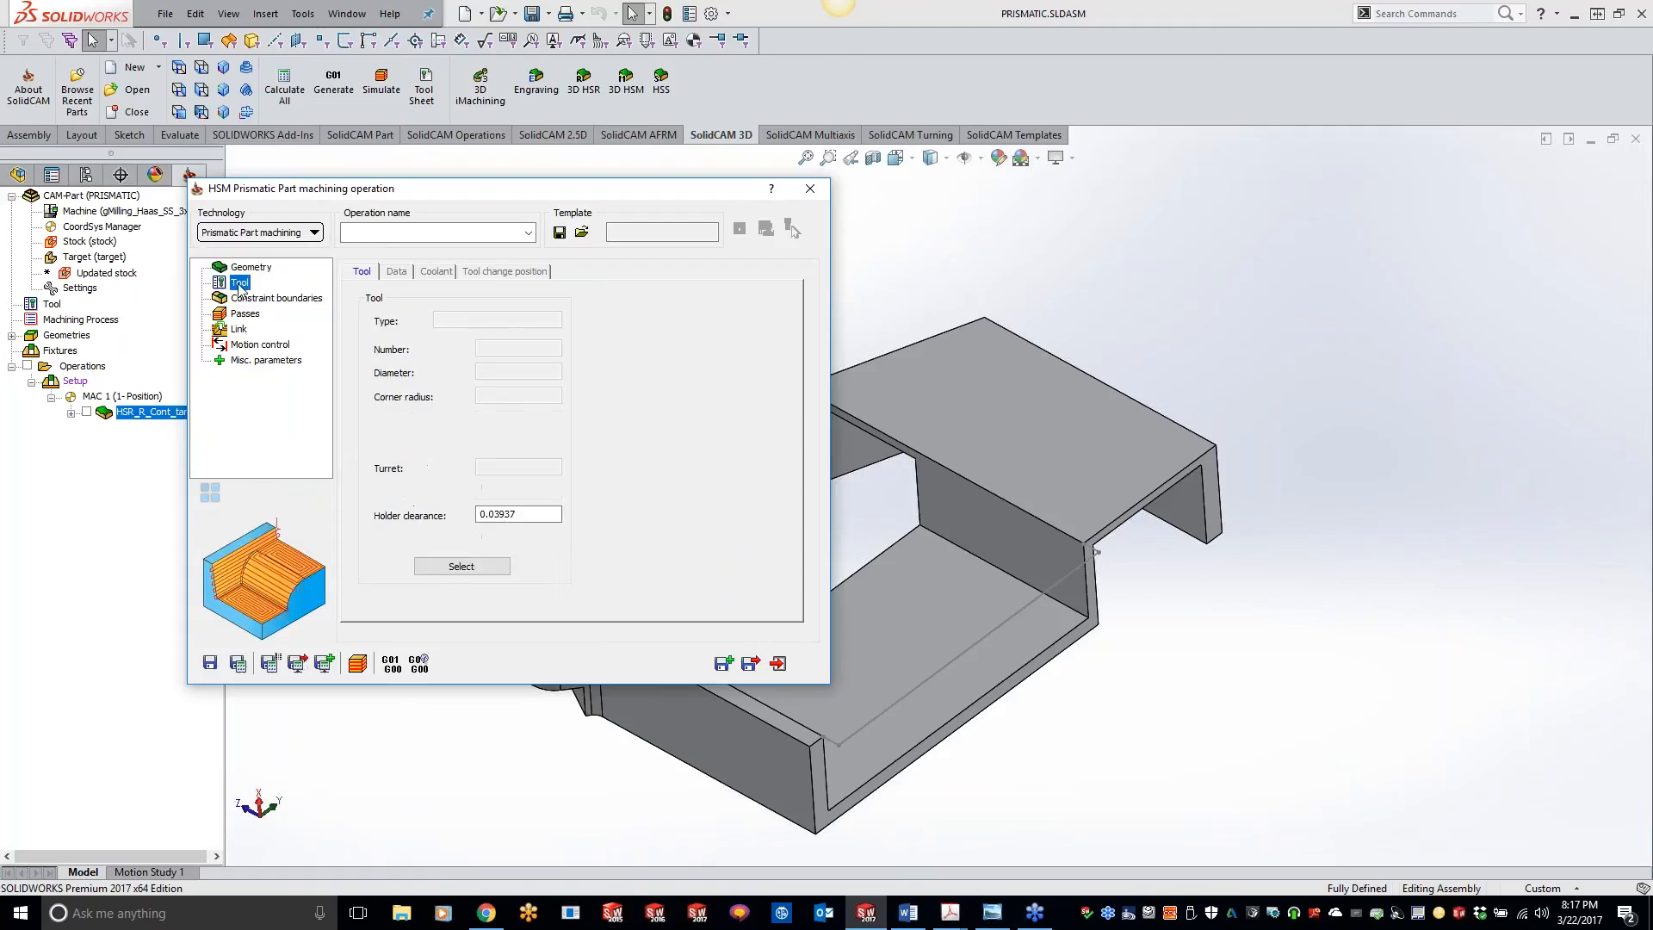
click(460, 567)
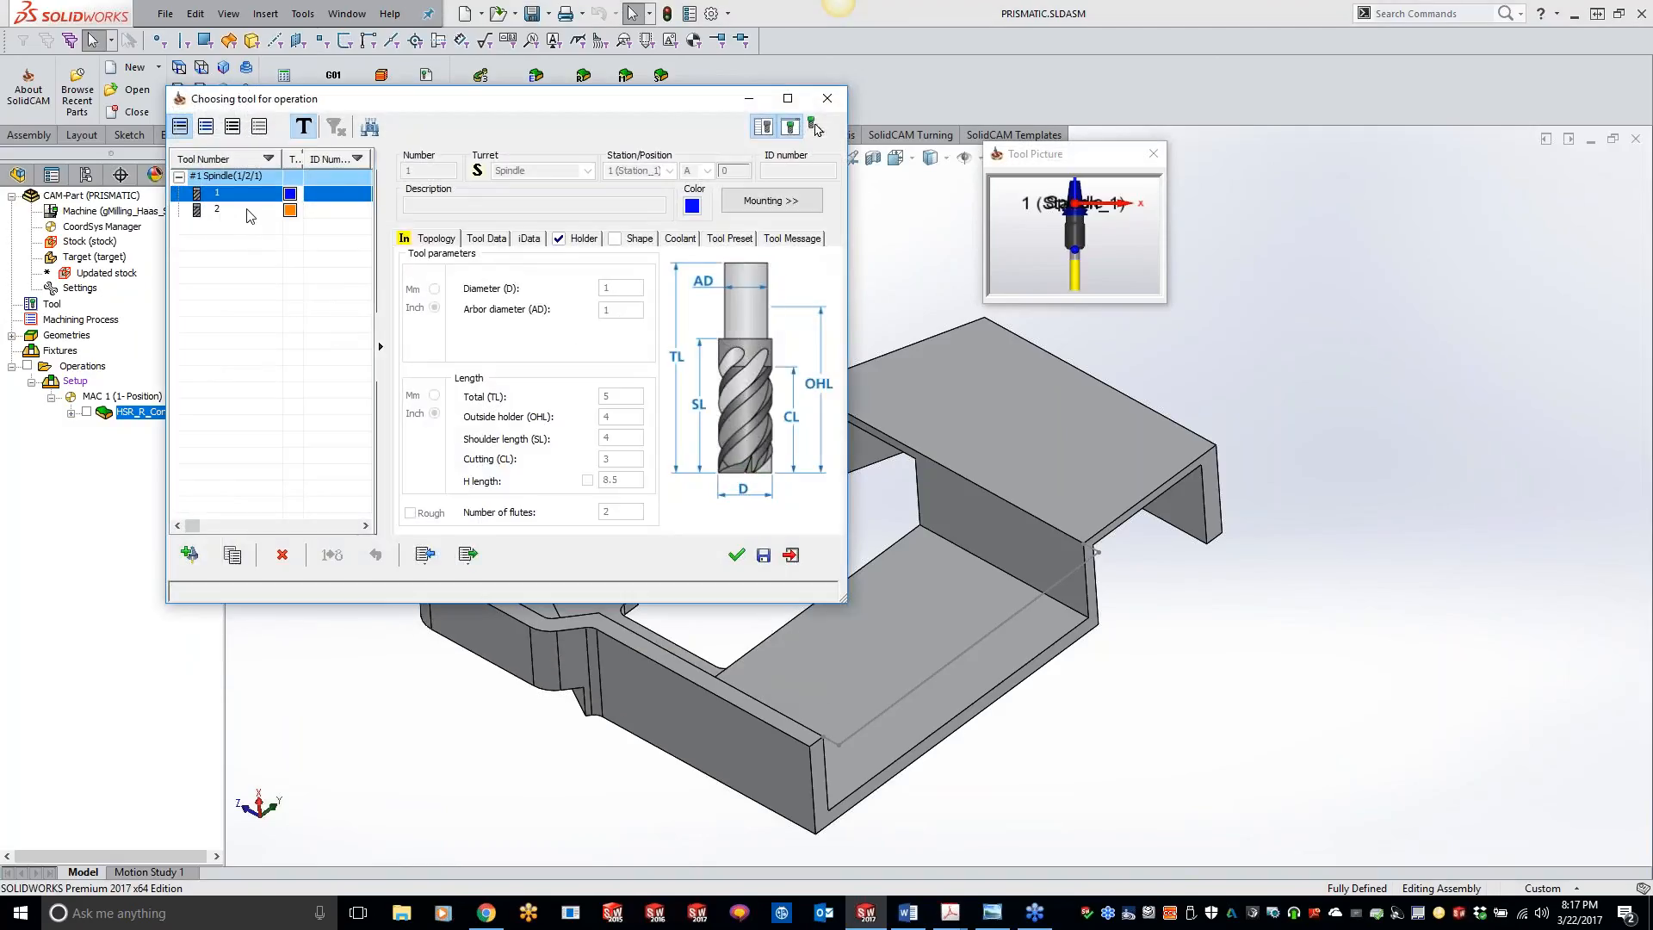
click(248, 213)
double_click(243, 210)
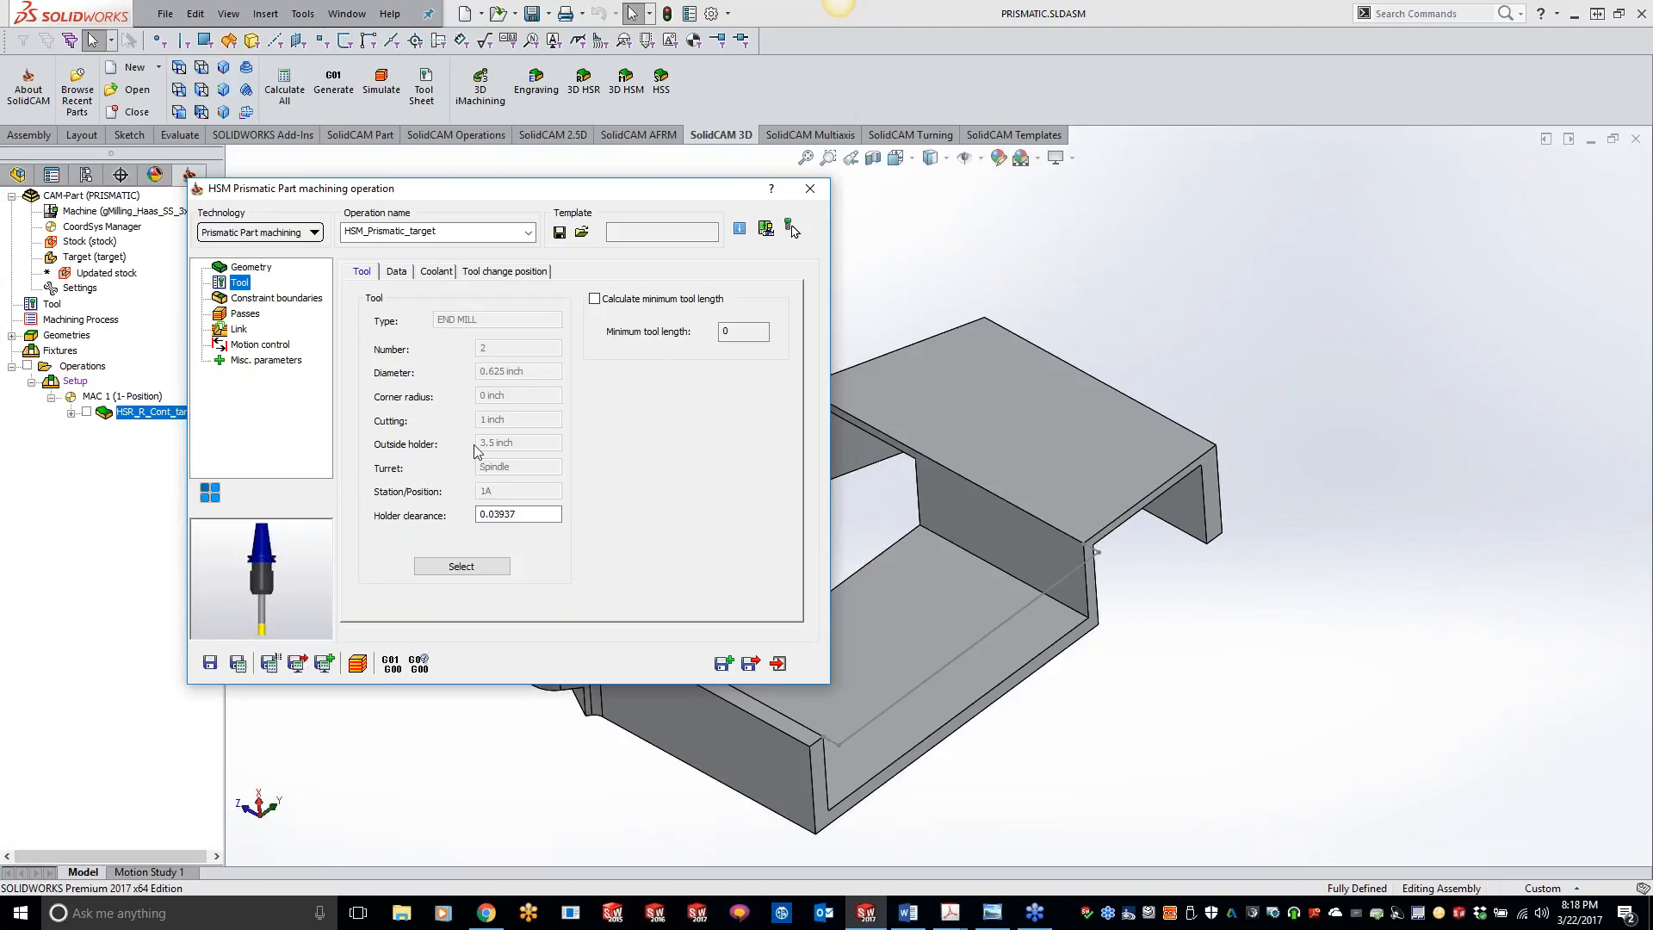
Step: For the constraint boundary, sketch connected lines on the part's top face across the pocket's open end, the long one about 11.4 in
click(290, 301)
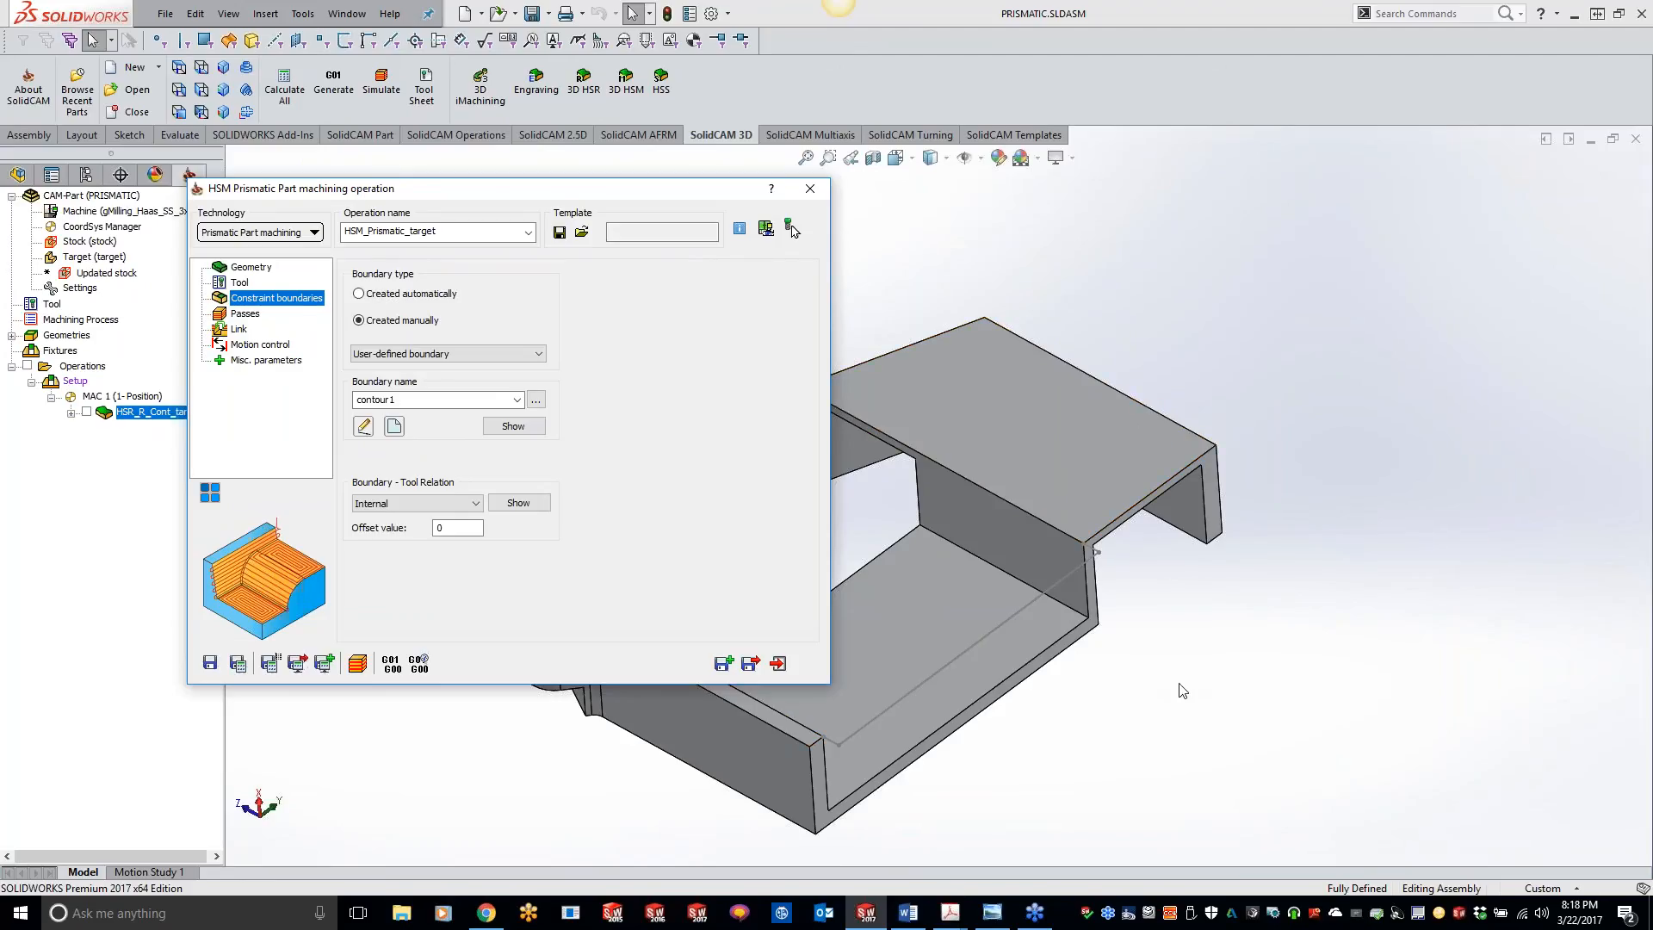
scroll(1122, 689, up, 1)
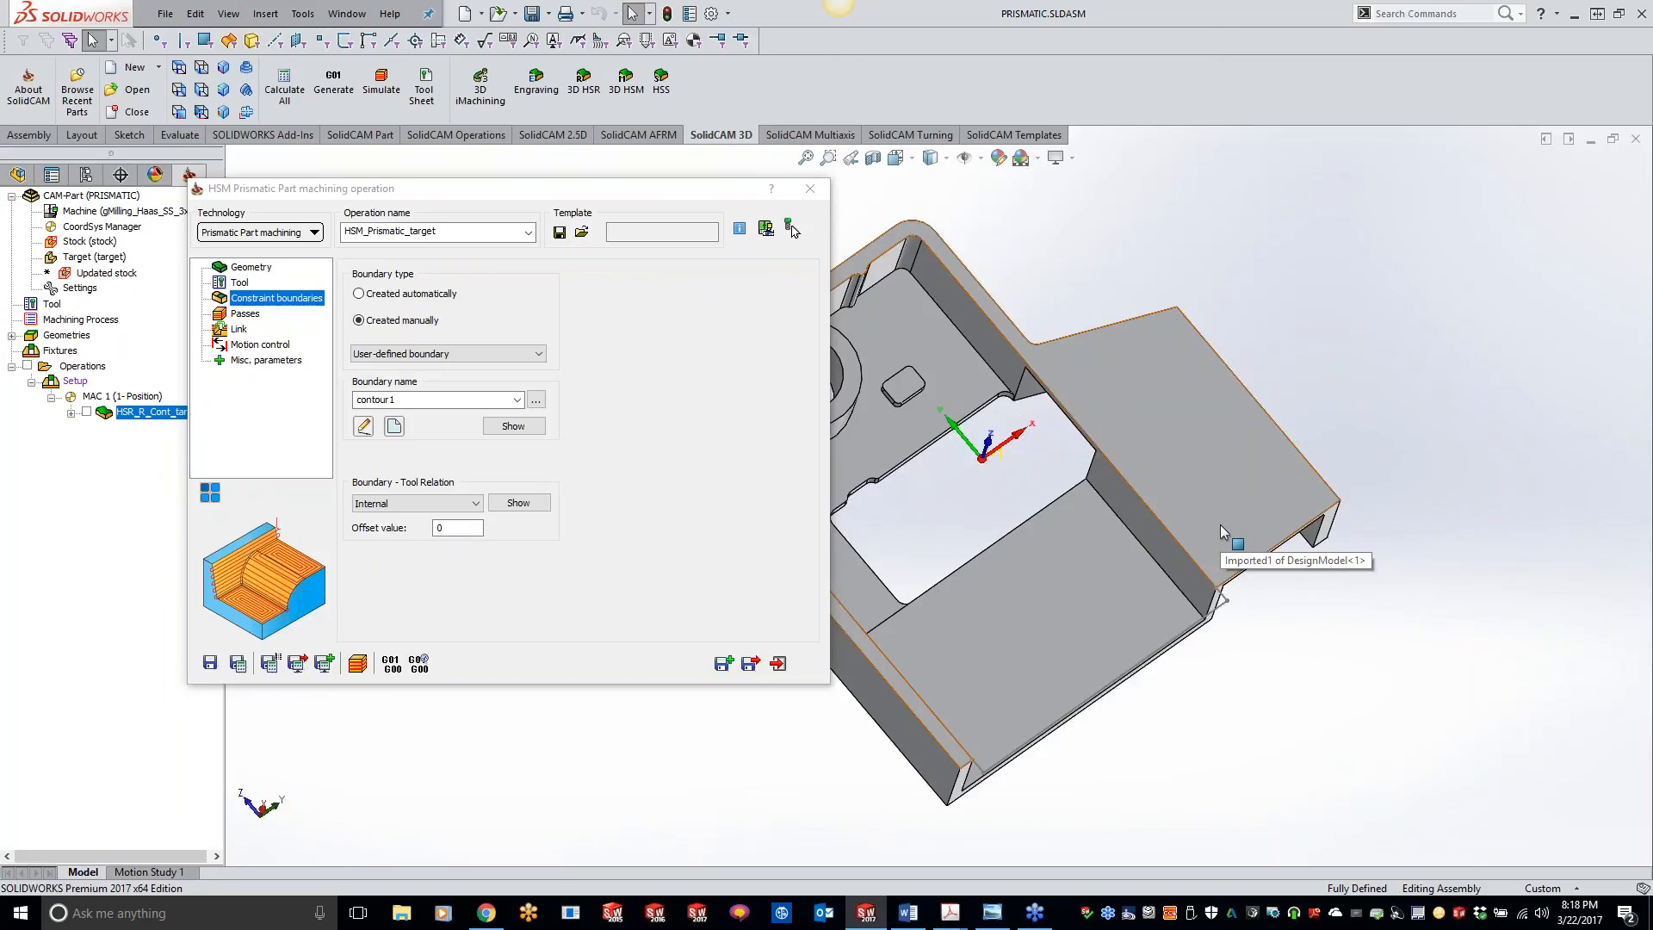
right_click(1254, 494)
click(1271, 353)
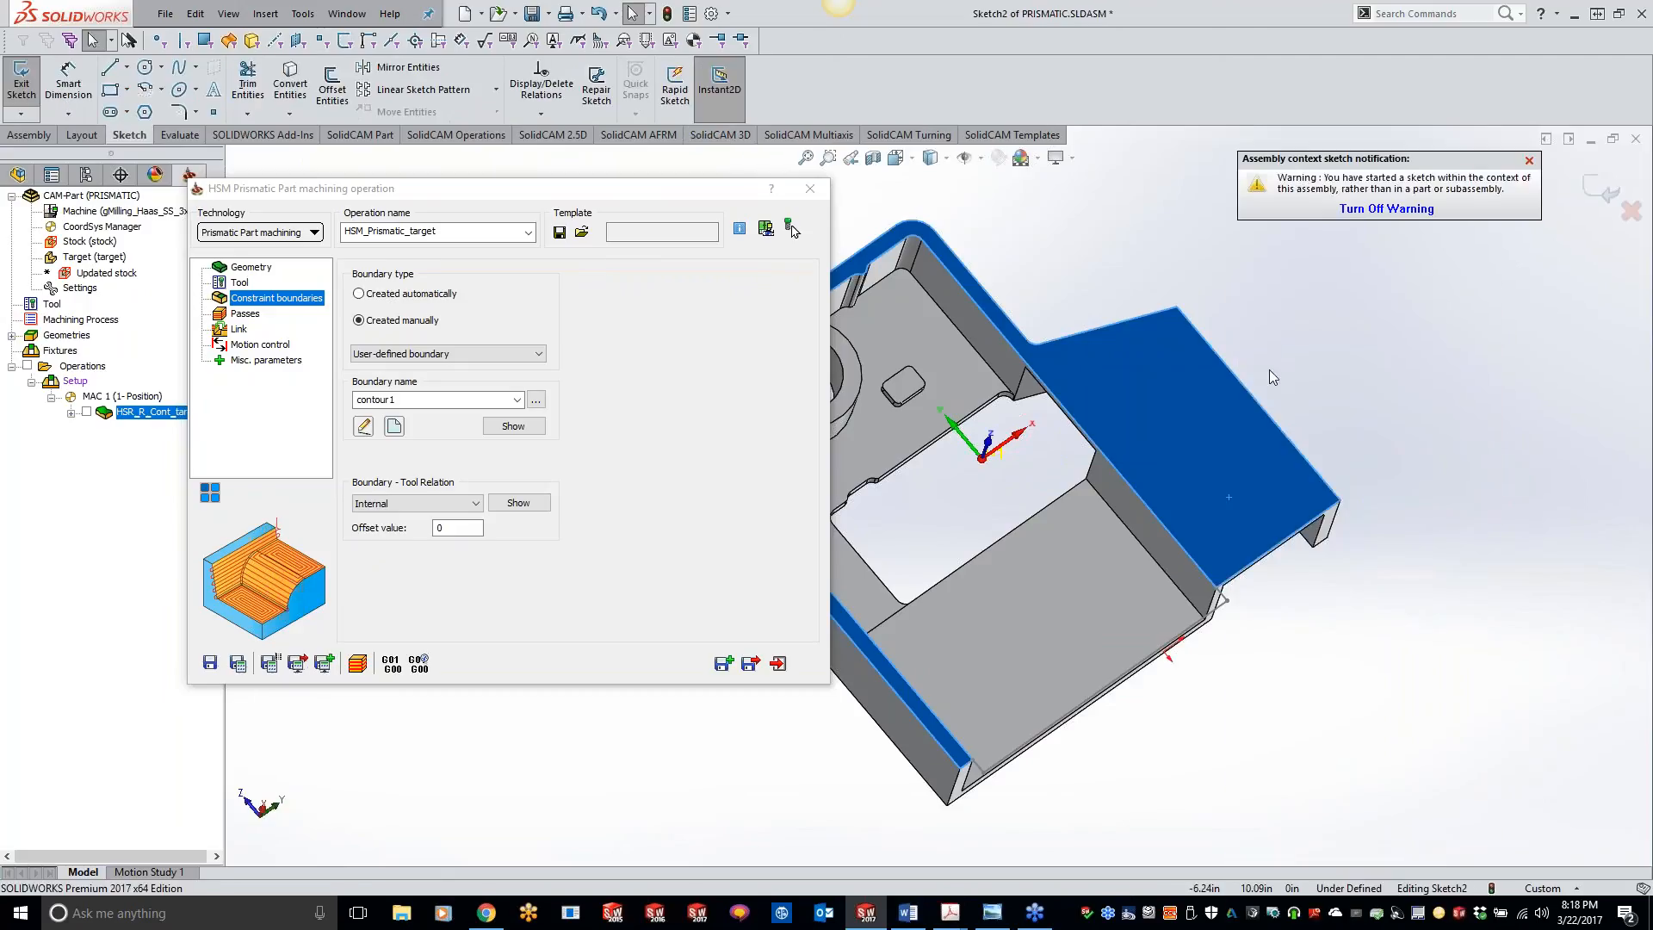
click(110, 67)
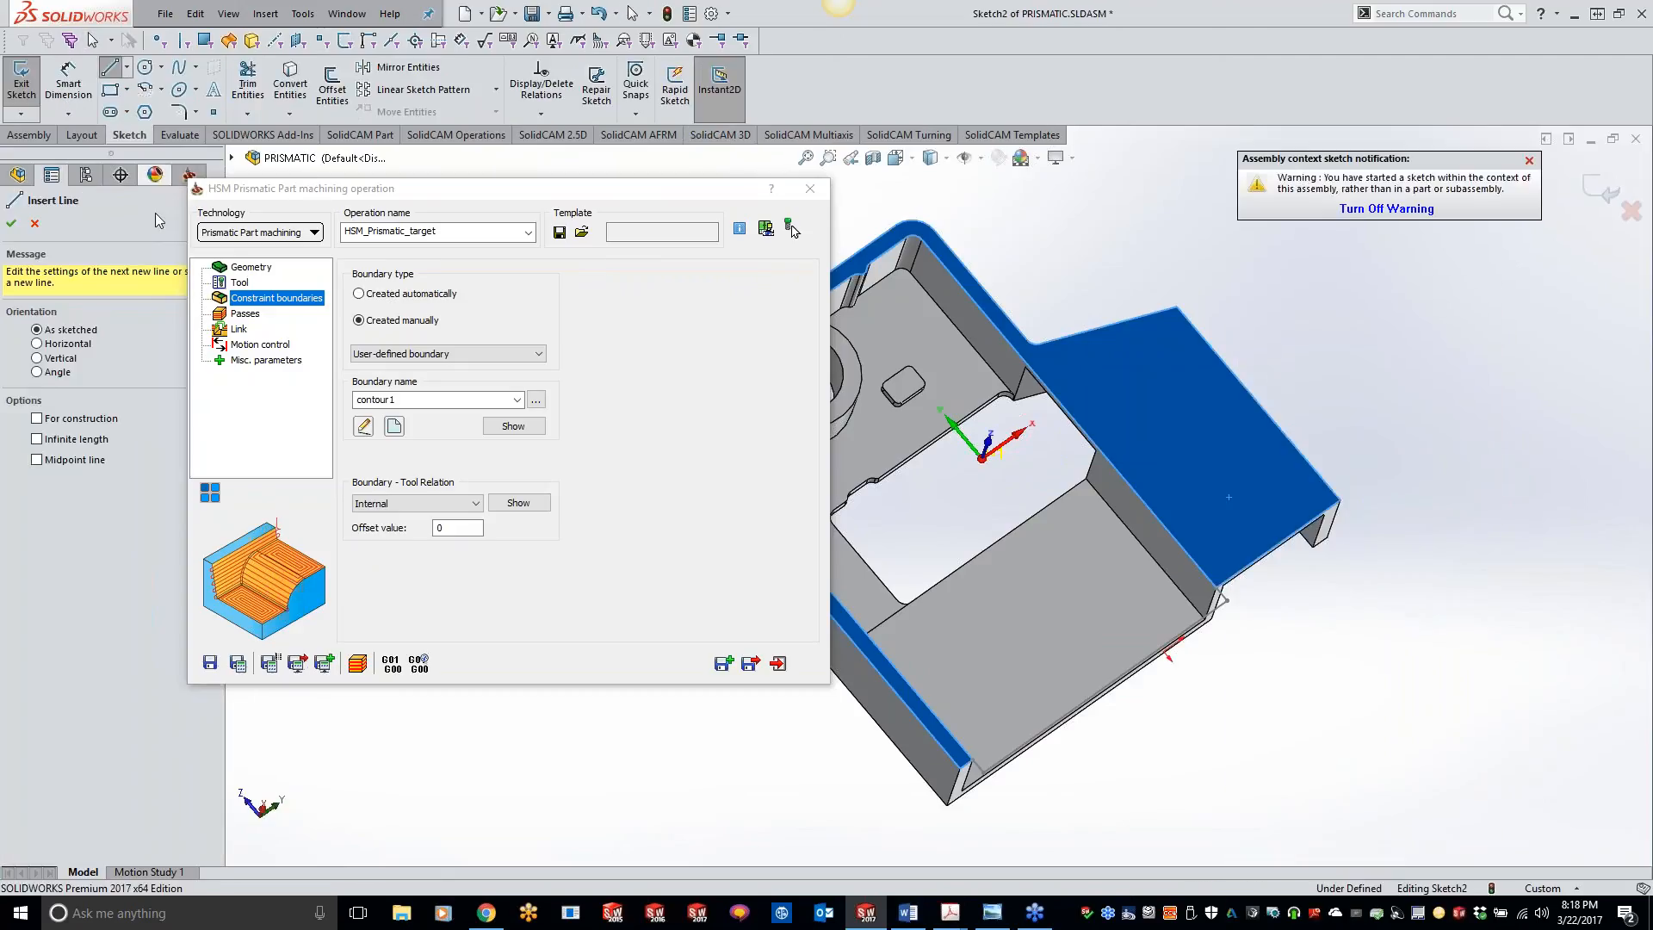
click(1221, 596)
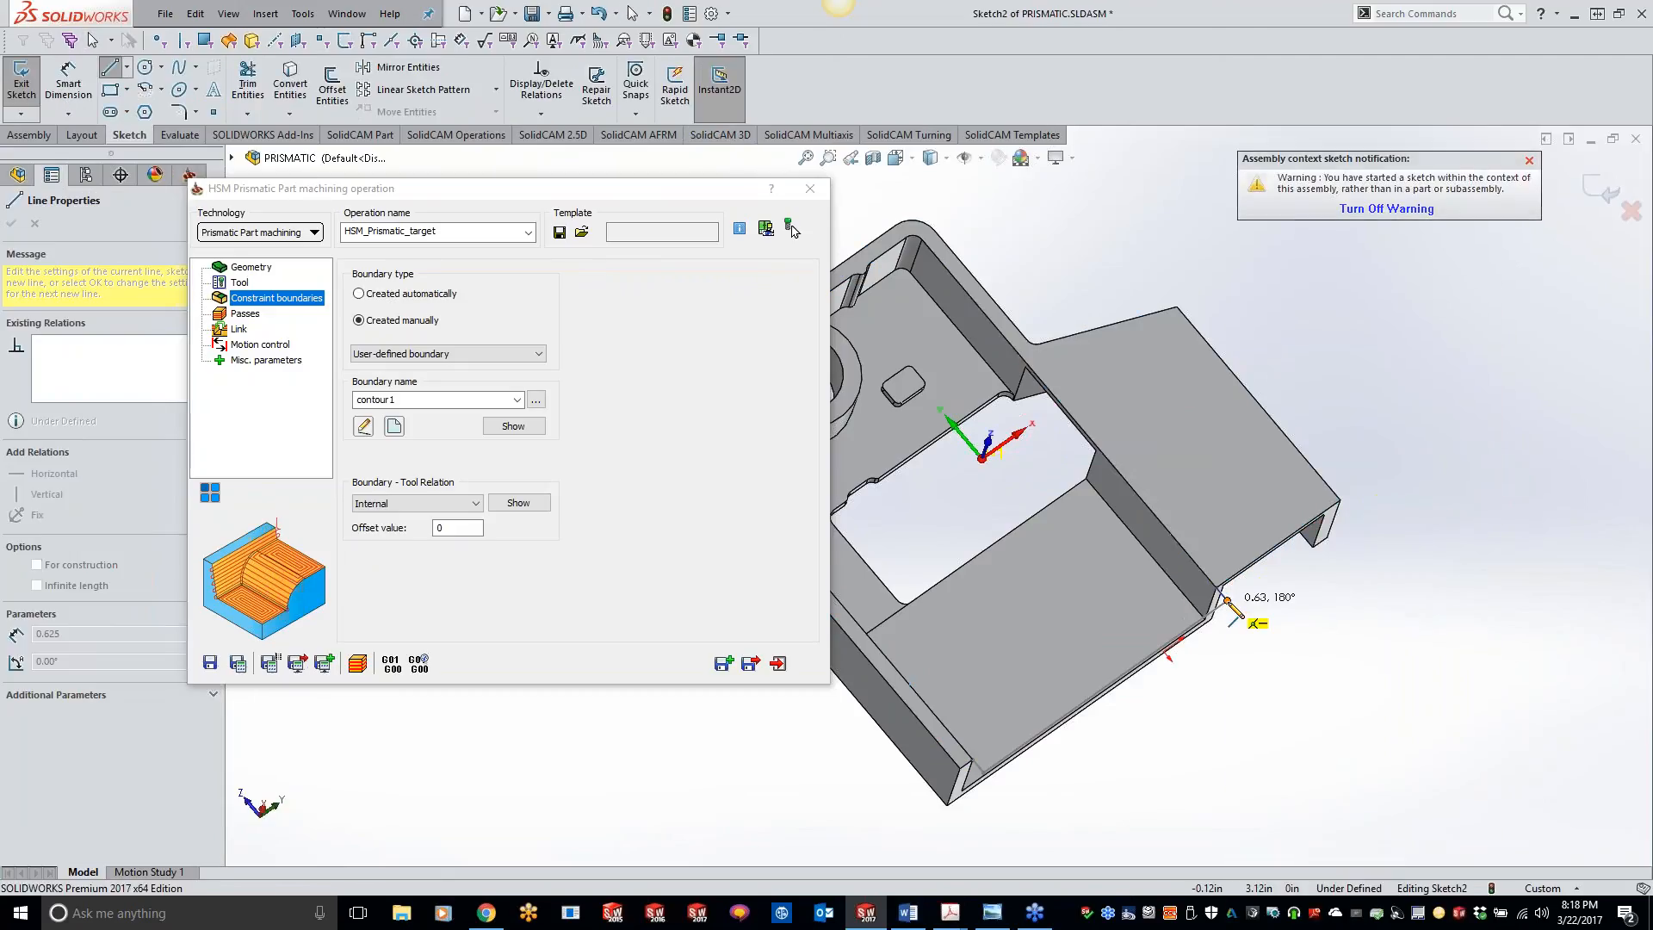
click(986, 771)
click(975, 760)
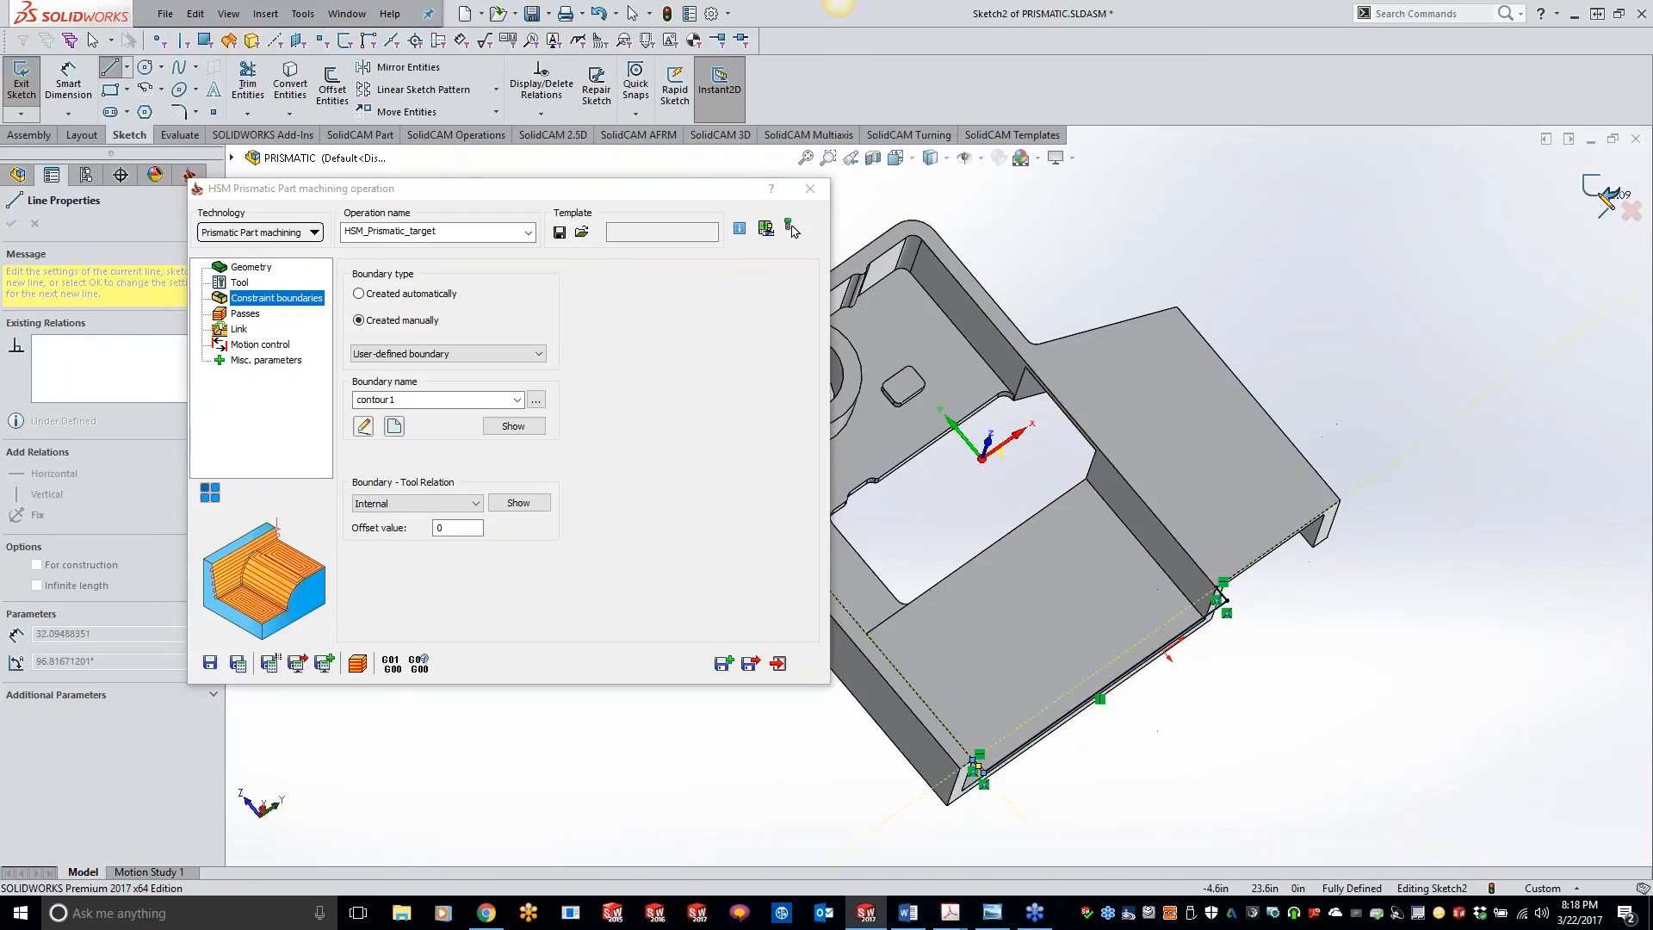
click(1603, 192)
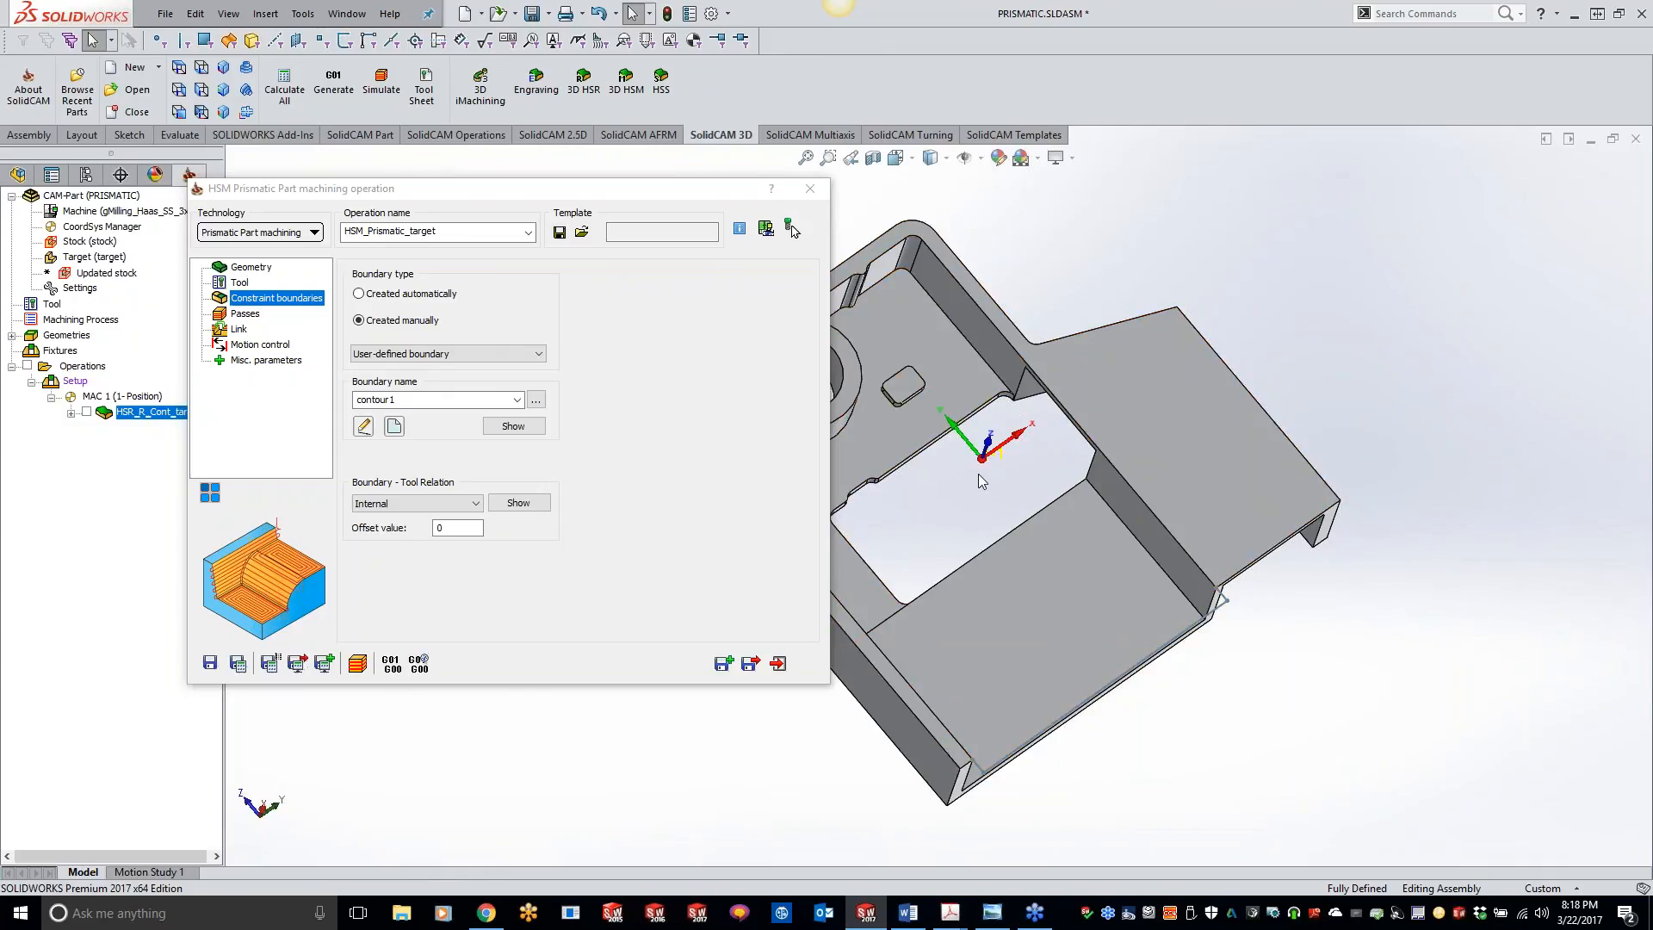
Step: Start a new constraint boundary contour, chaining the pocket's inner wall edge, the sketched line across the open end and the opposite wall edge
click(515, 428)
click(403, 430)
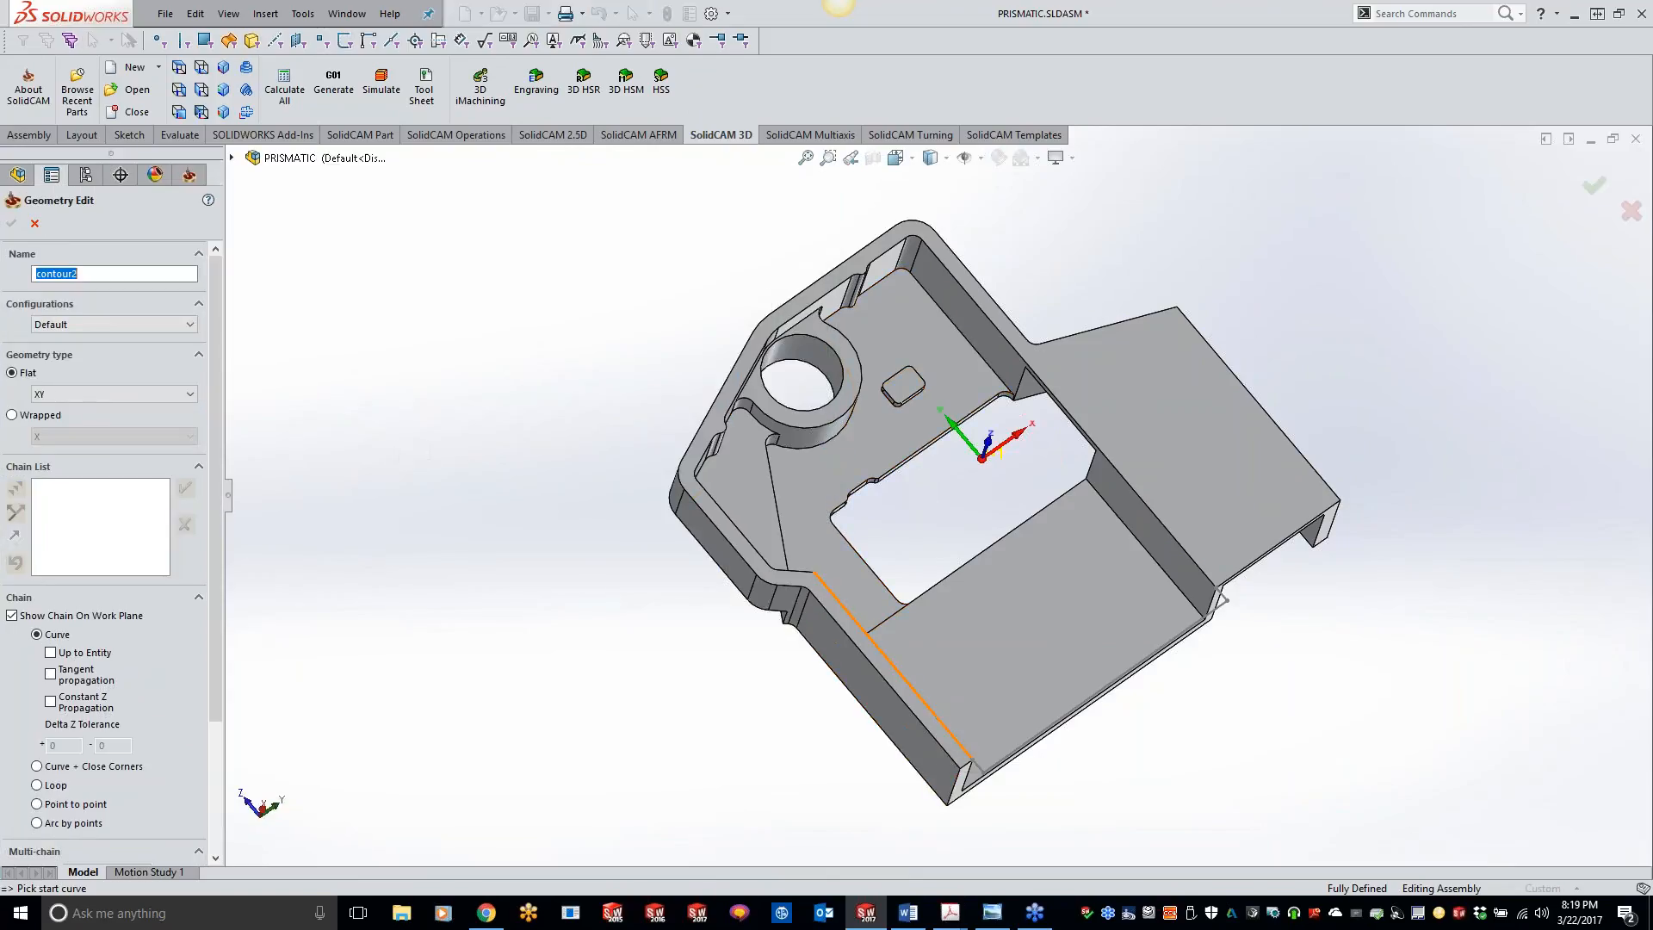
click(871, 641)
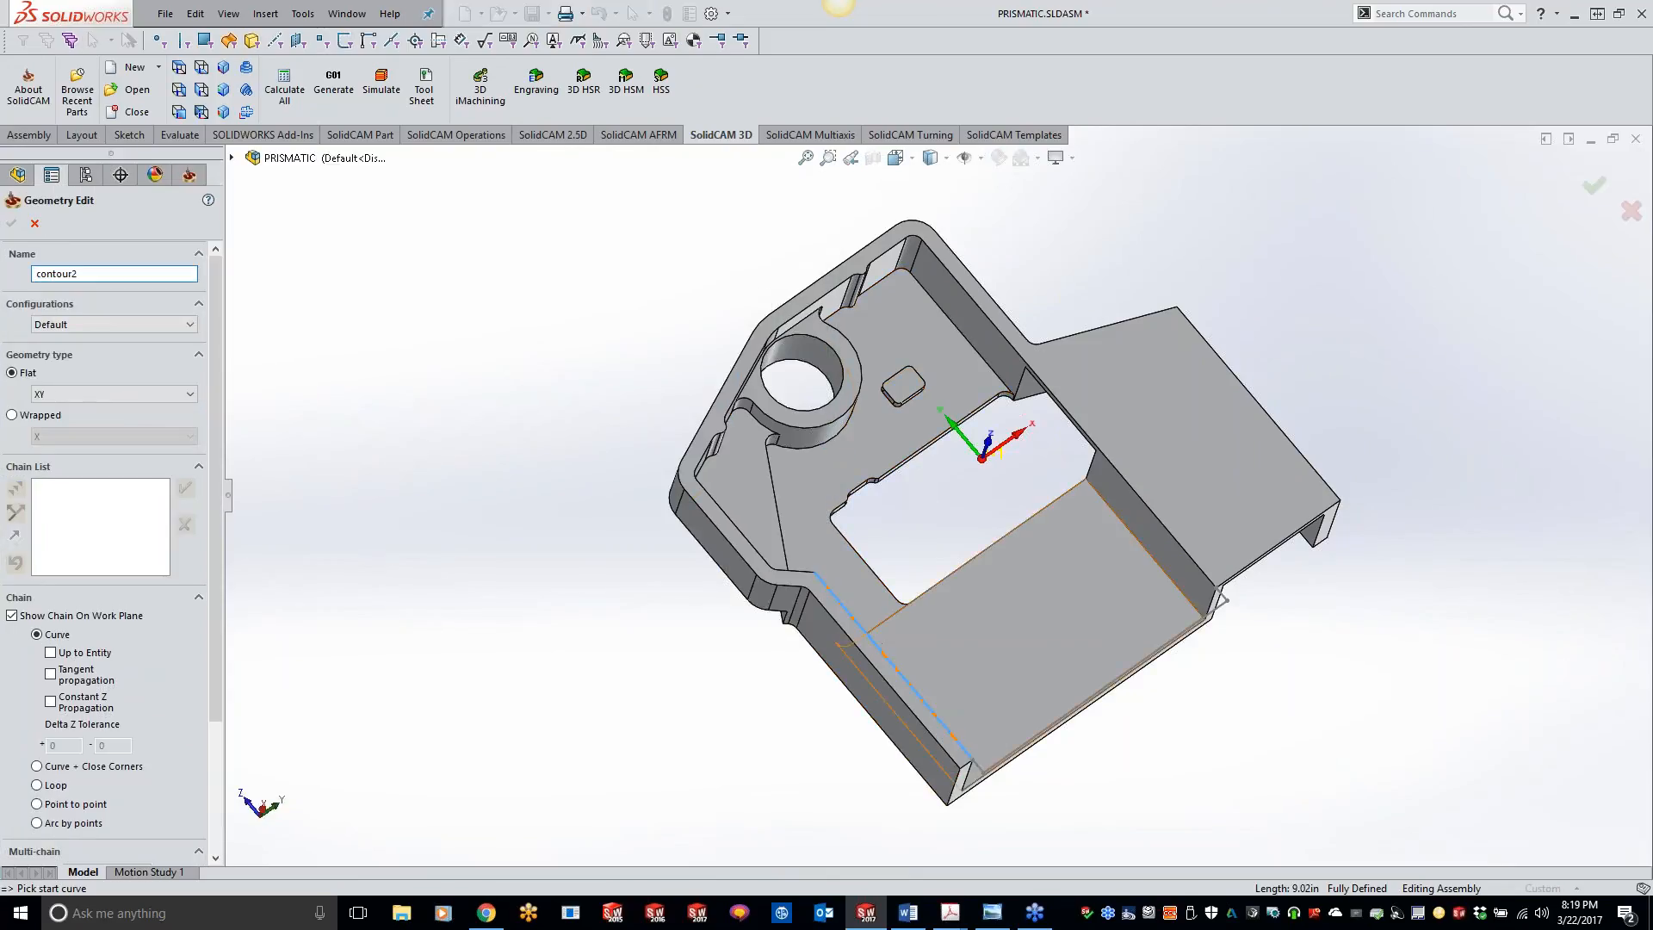
click(992, 770)
scroll(1166, 563, down, 3)
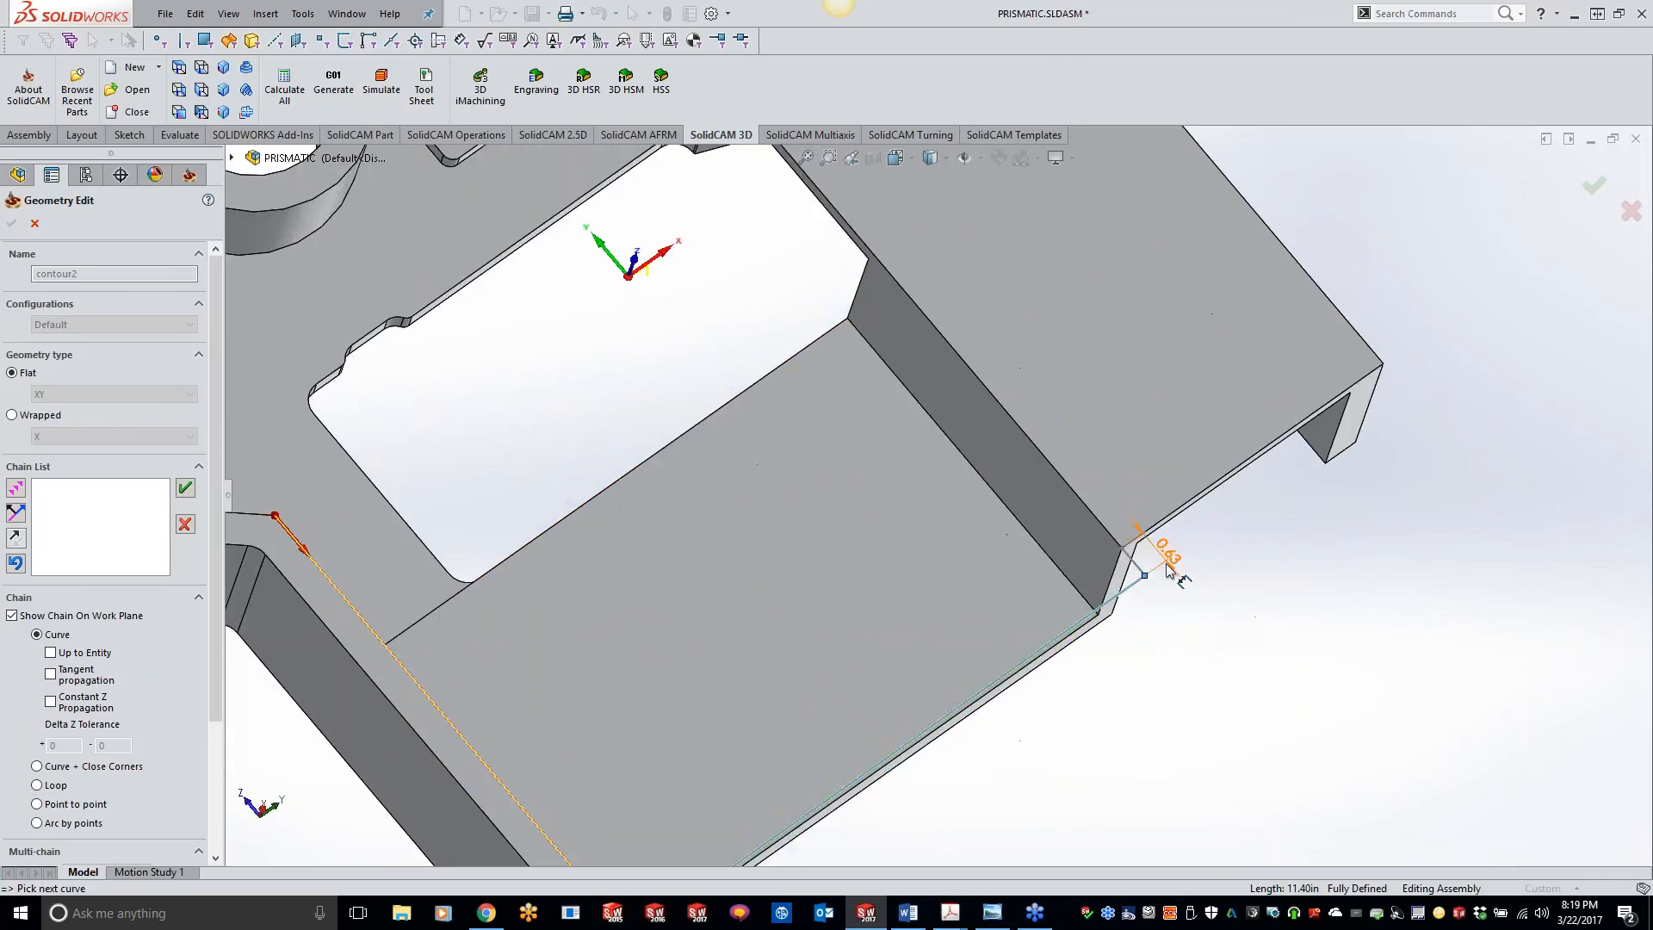
click(1100, 534)
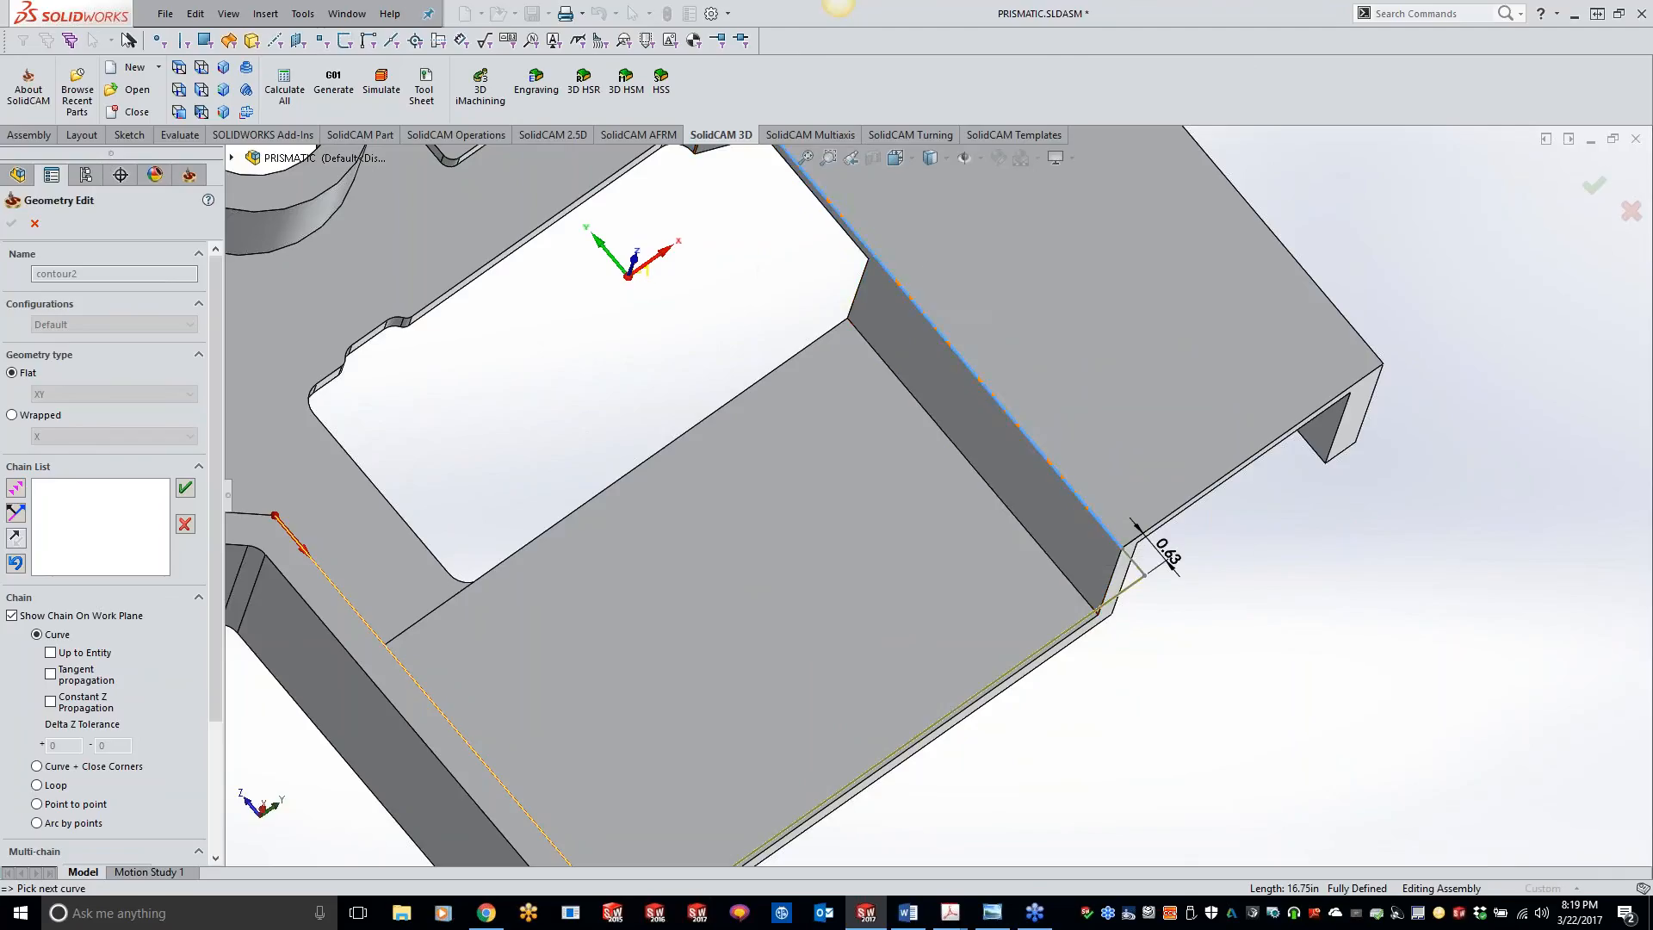
scroll(1106, 538, up, 4)
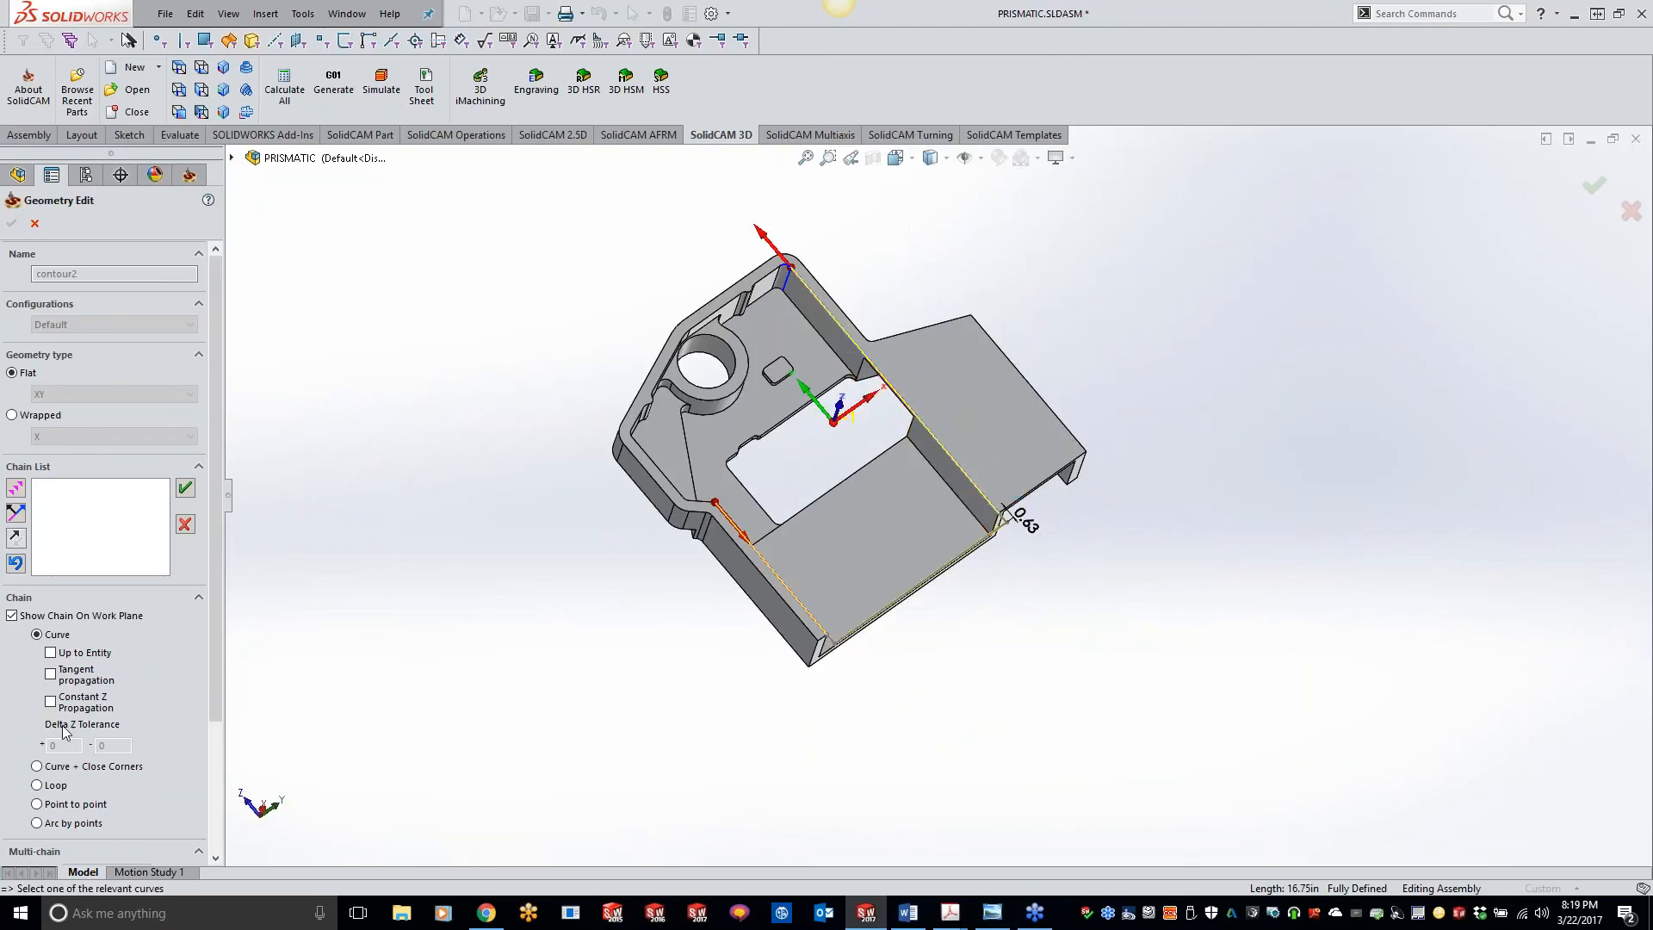
Step: Close the boundary chain around the pocket's upper inner edges using Constant Z Propagation, and accept it as contour2
click(50, 701)
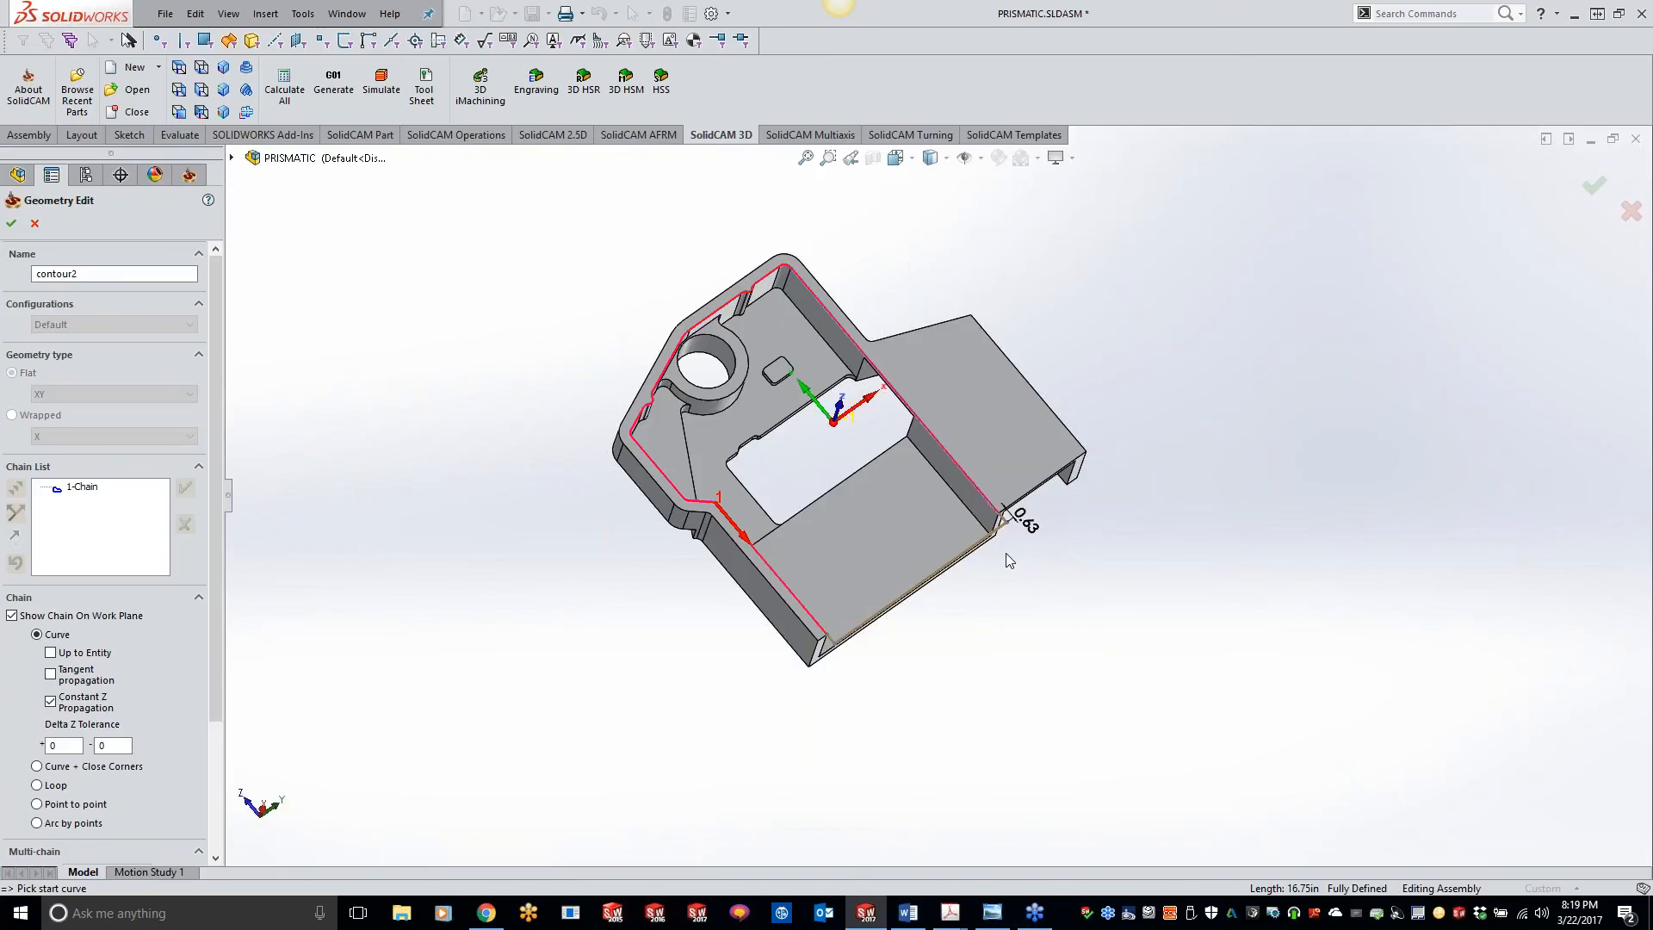
scroll(962, 608, down, 1)
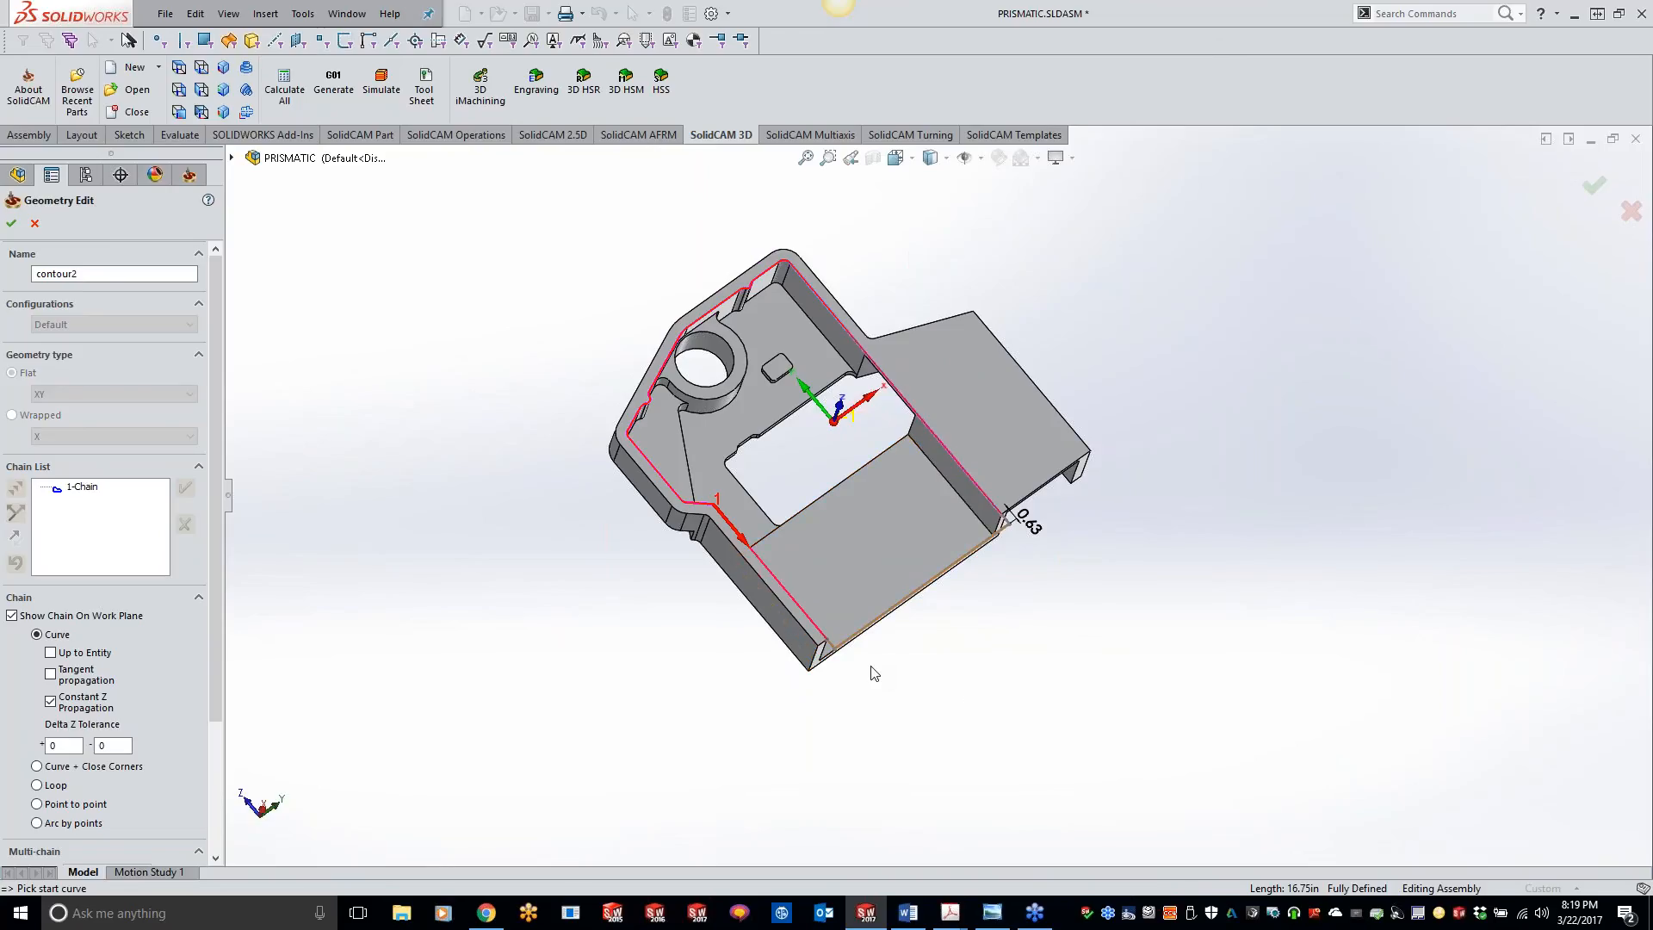
click(12, 223)
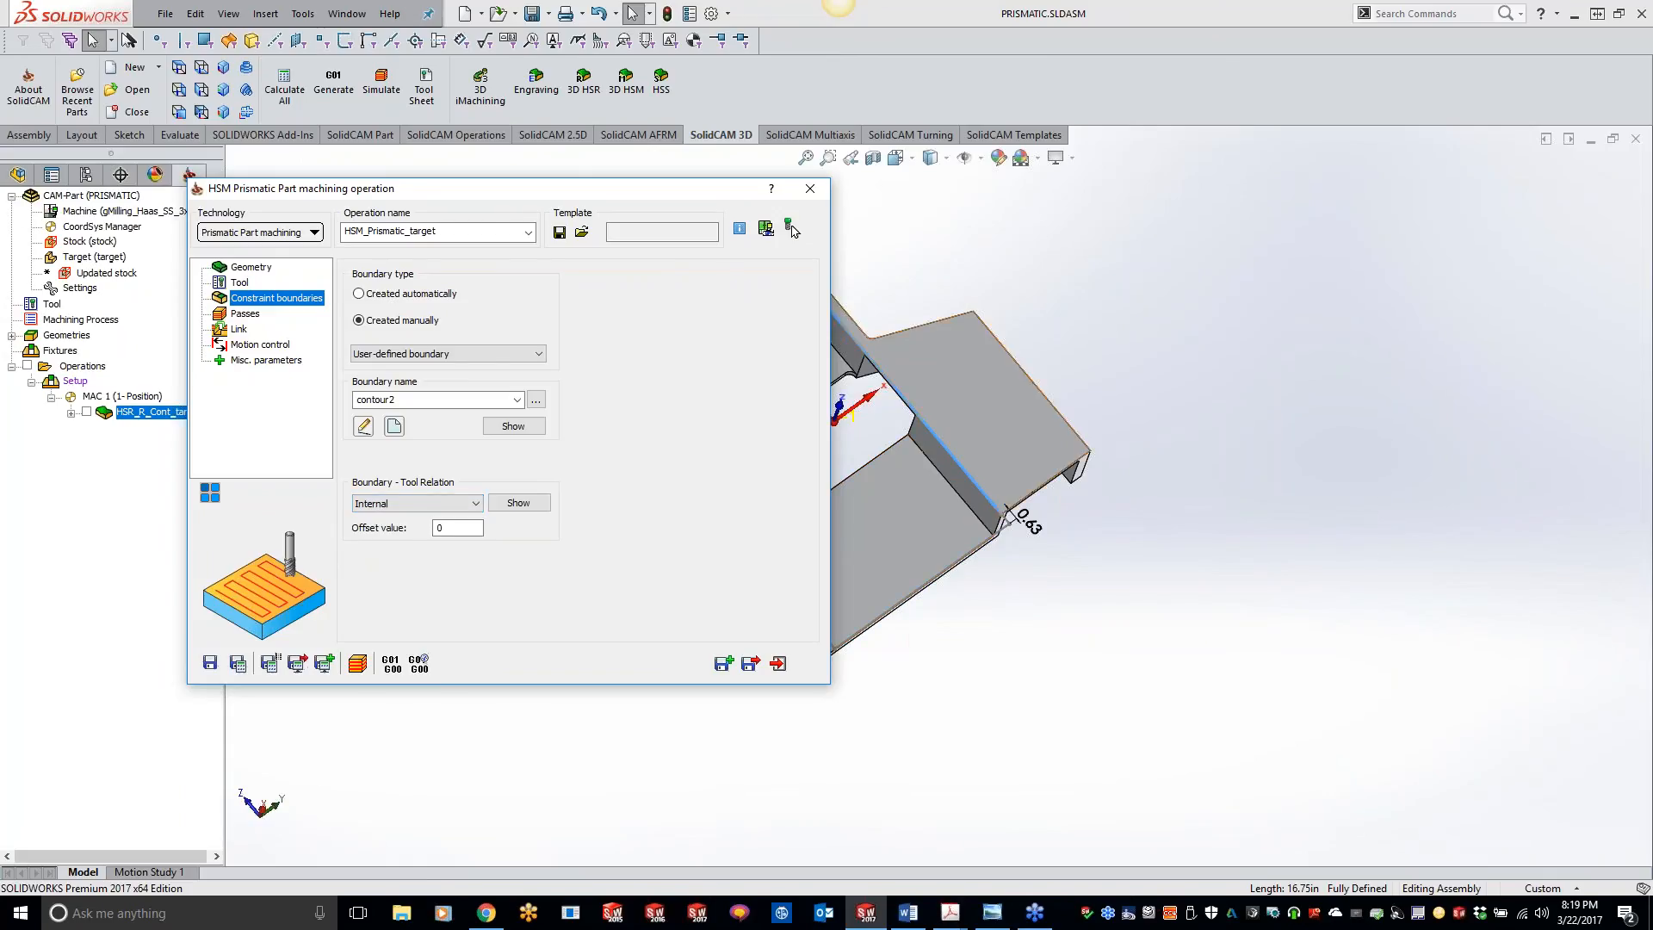
scroll(1001, 540, up, 5)
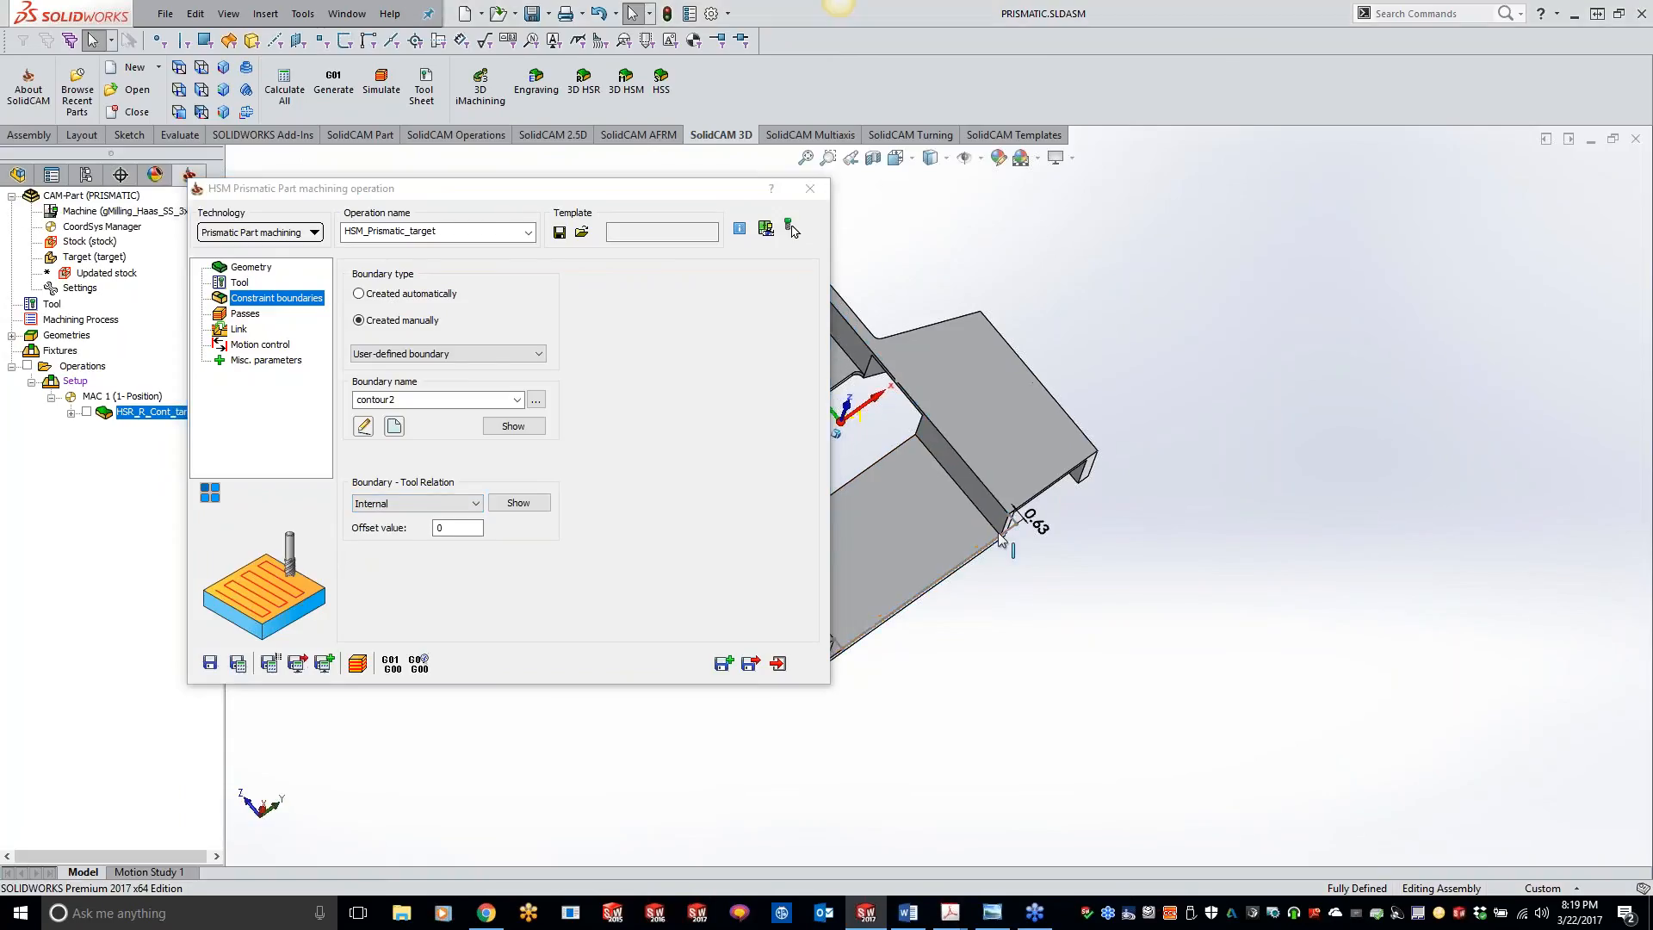
scroll(1001, 540, down, 2)
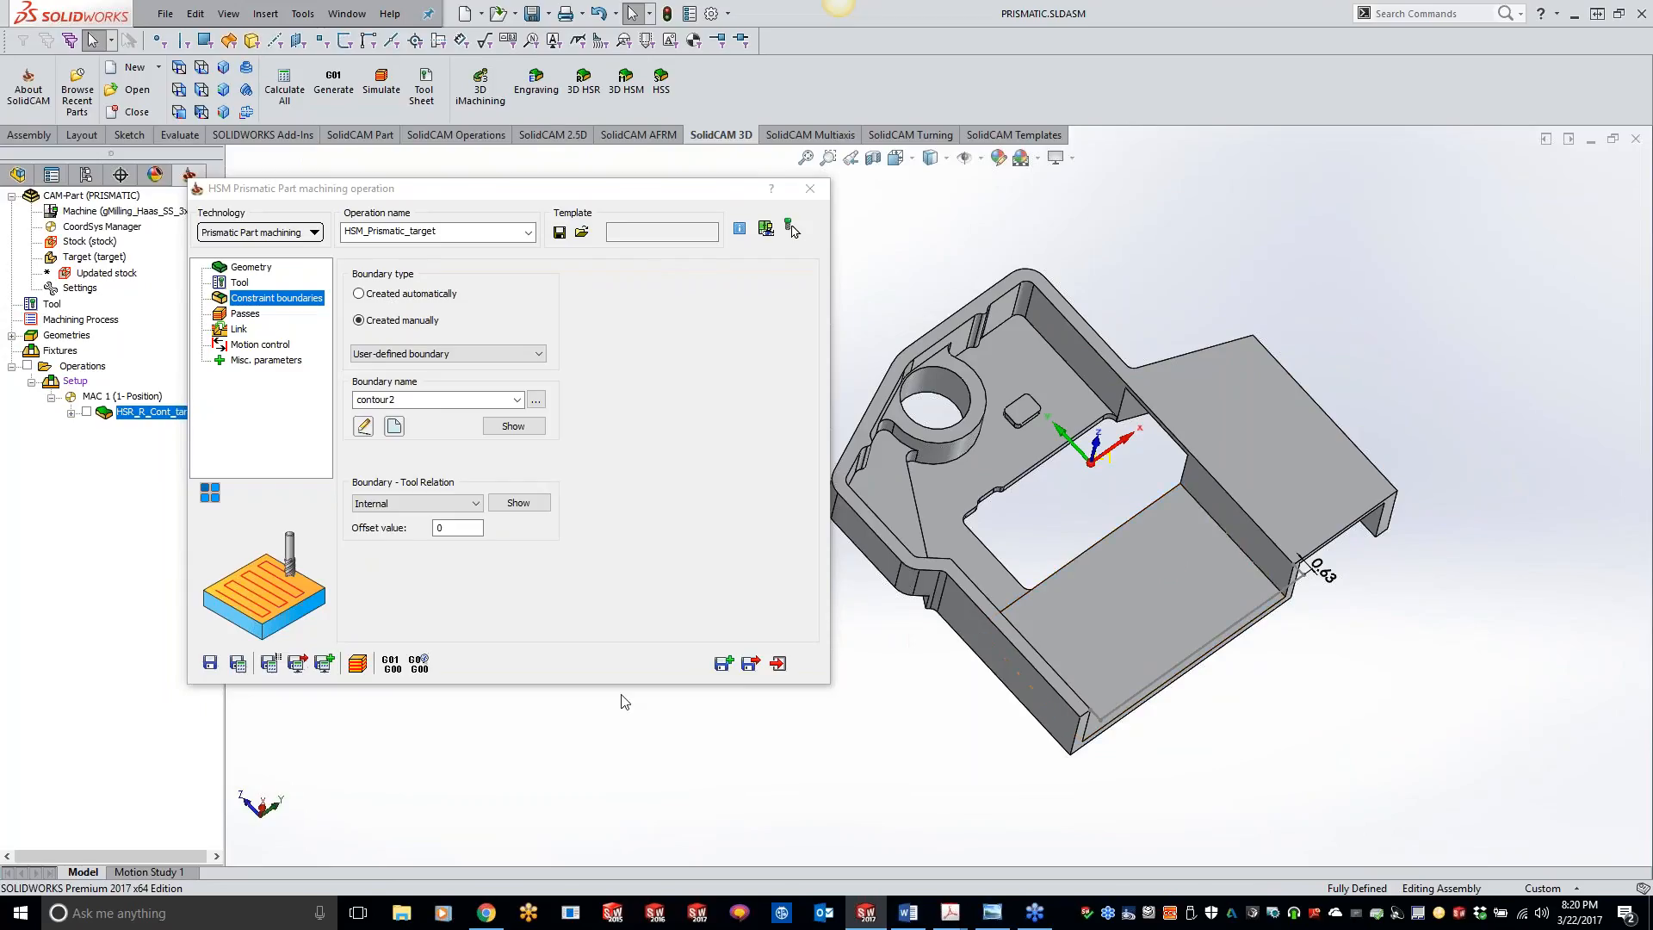
Step: Set the prismatic operation's step down to 0.1 and step over to 0.4
click(245, 313)
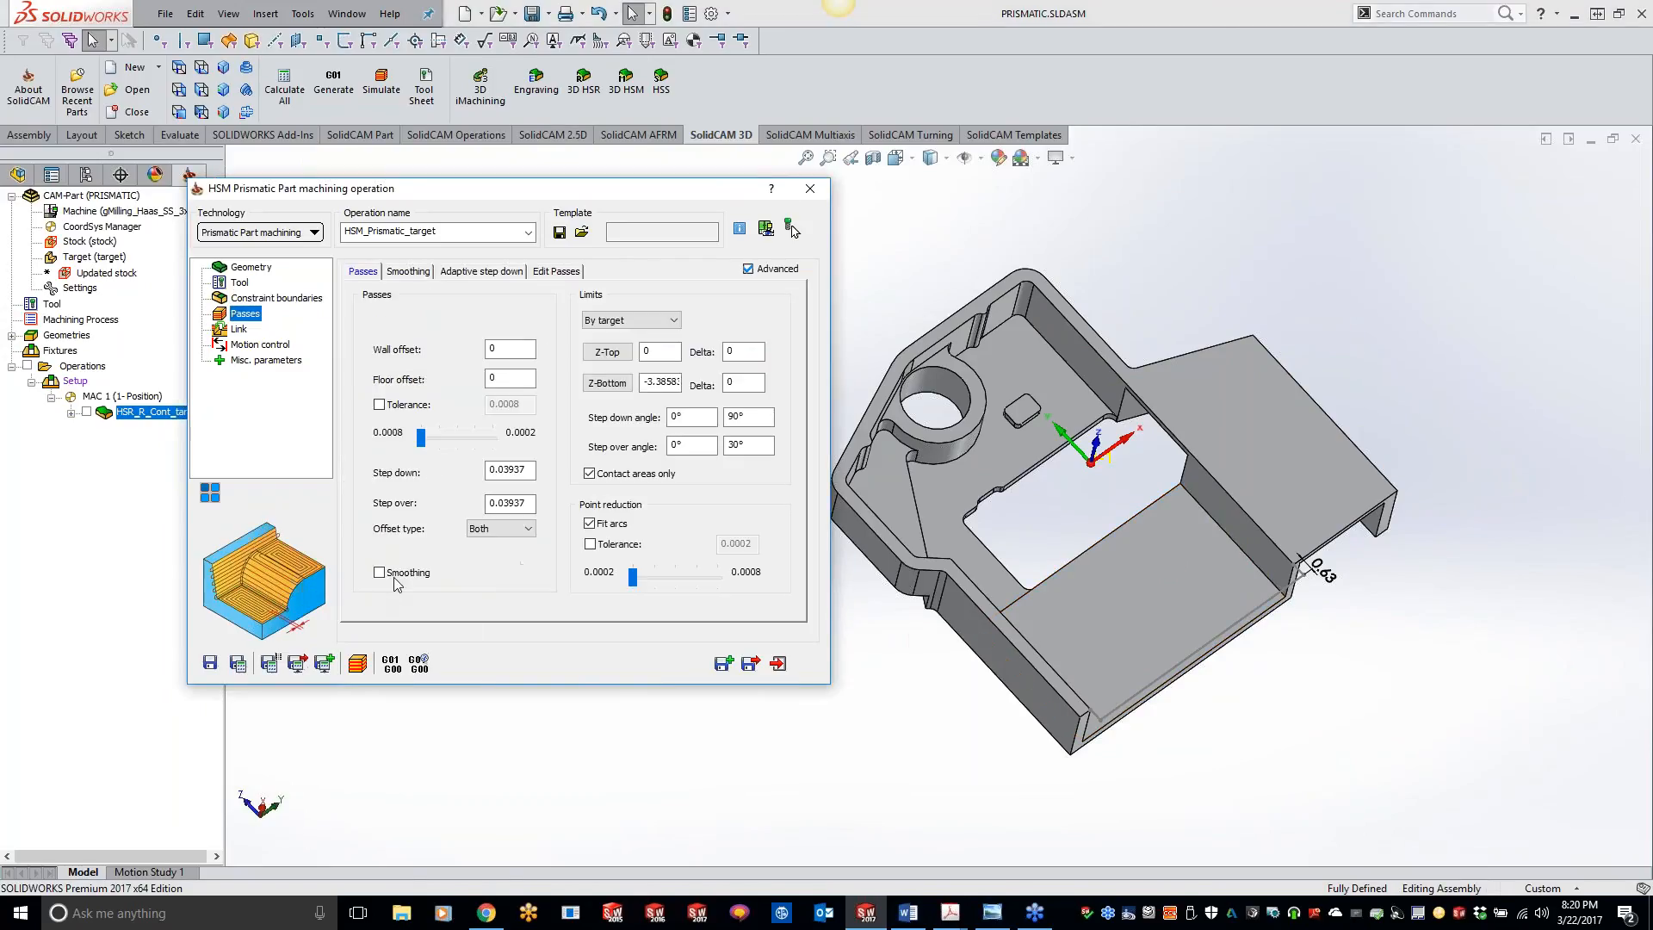
double_click(529, 470)
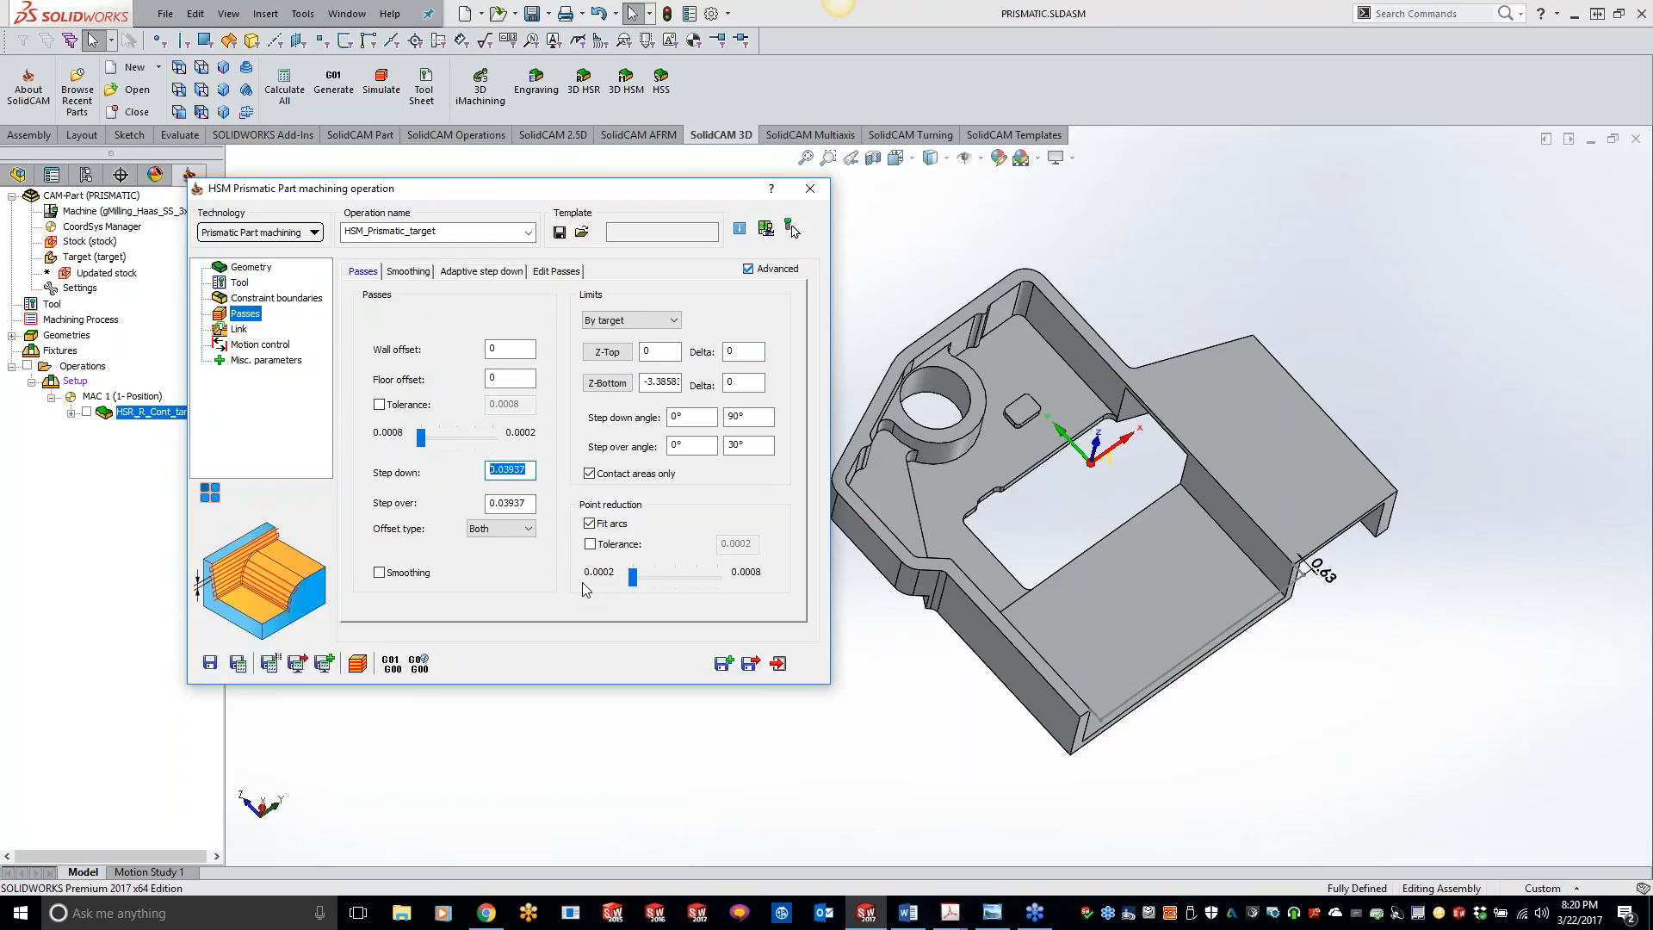
text(.1)
double_click(529, 504)
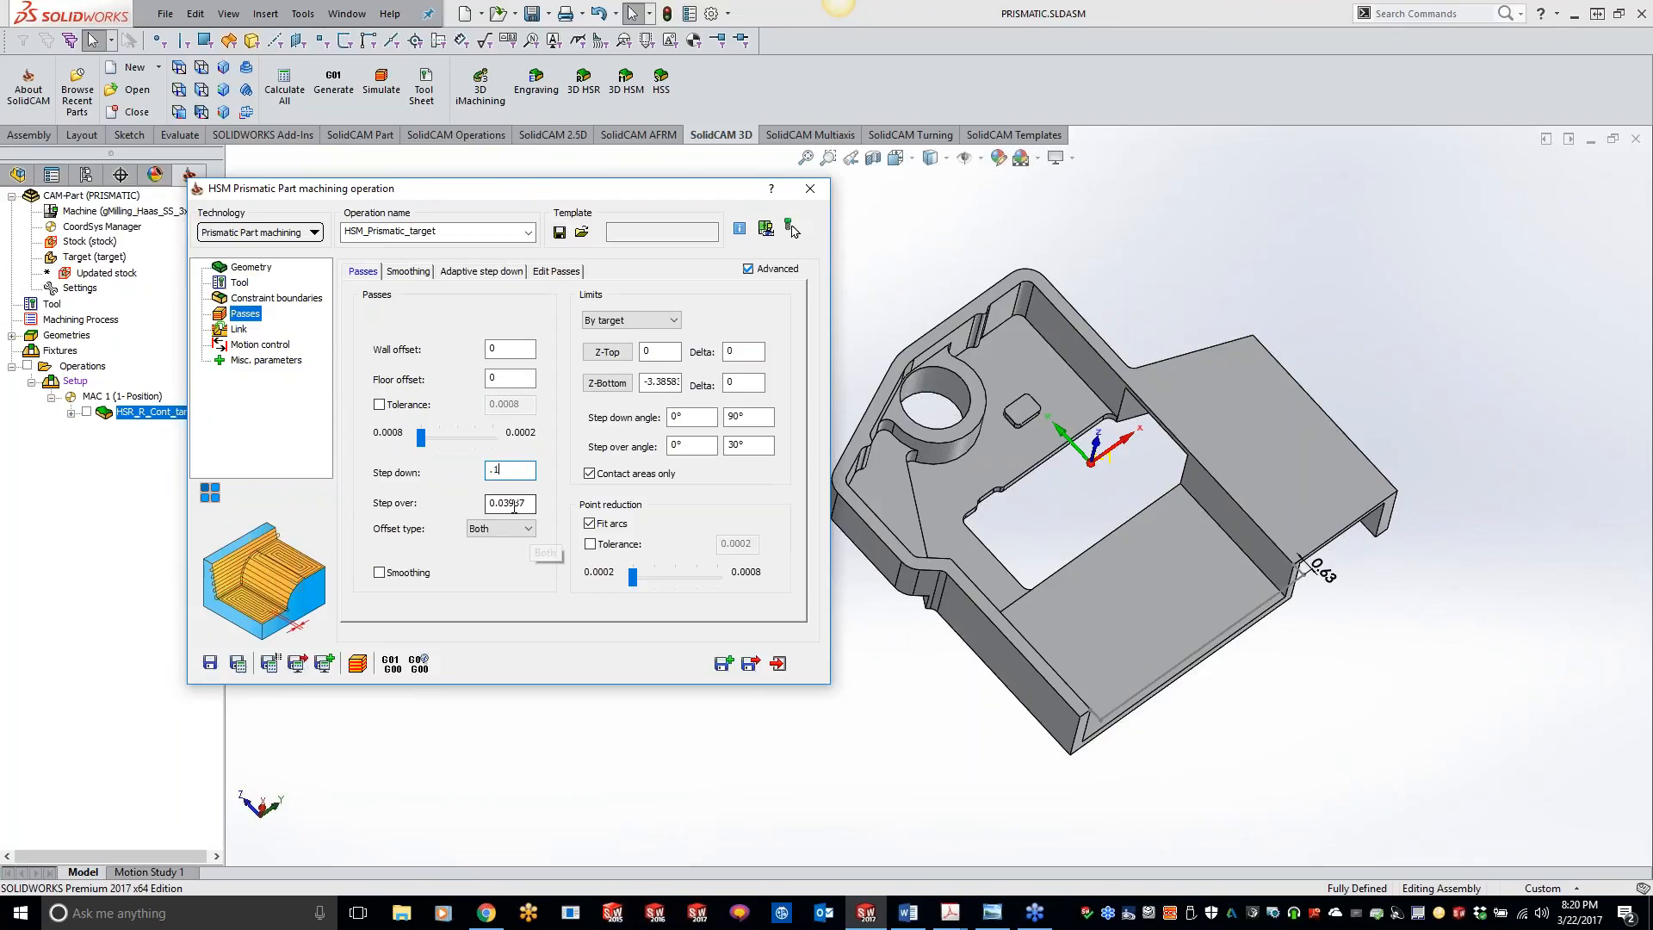
text(0.1)
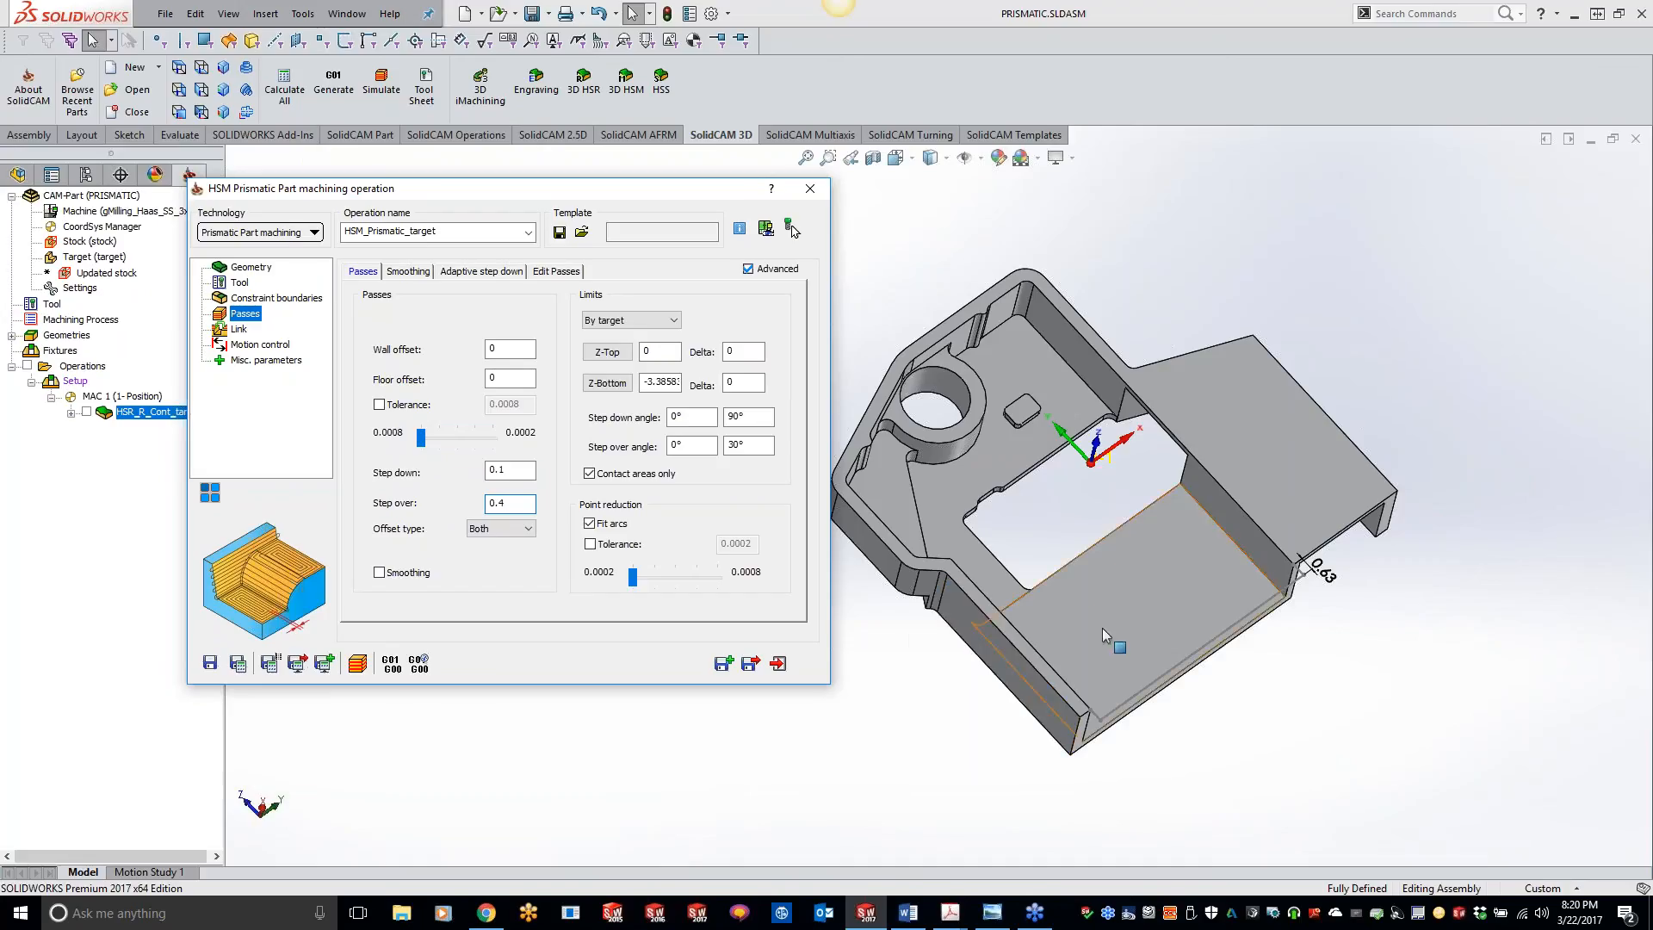
Step: Set the Z-Bottom limit to -2.99213 from the pocket floor beside the round boss, comparing it with the floor at the open end
middle_drag(1102, 628, 1053, 533)
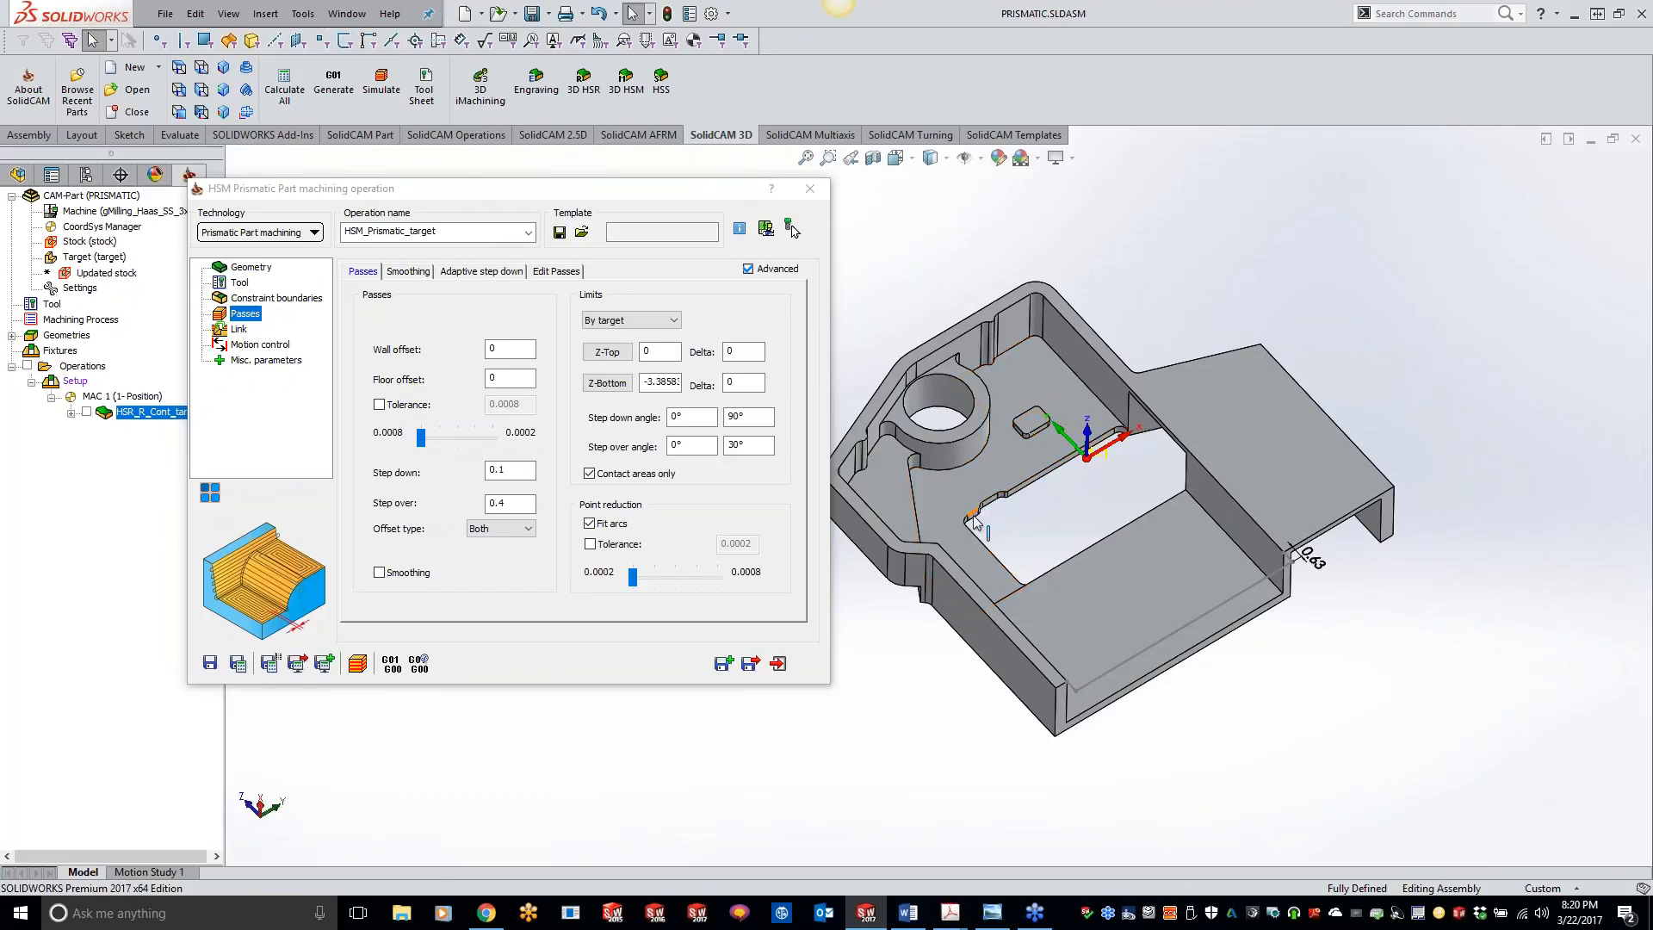
click(605, 385)
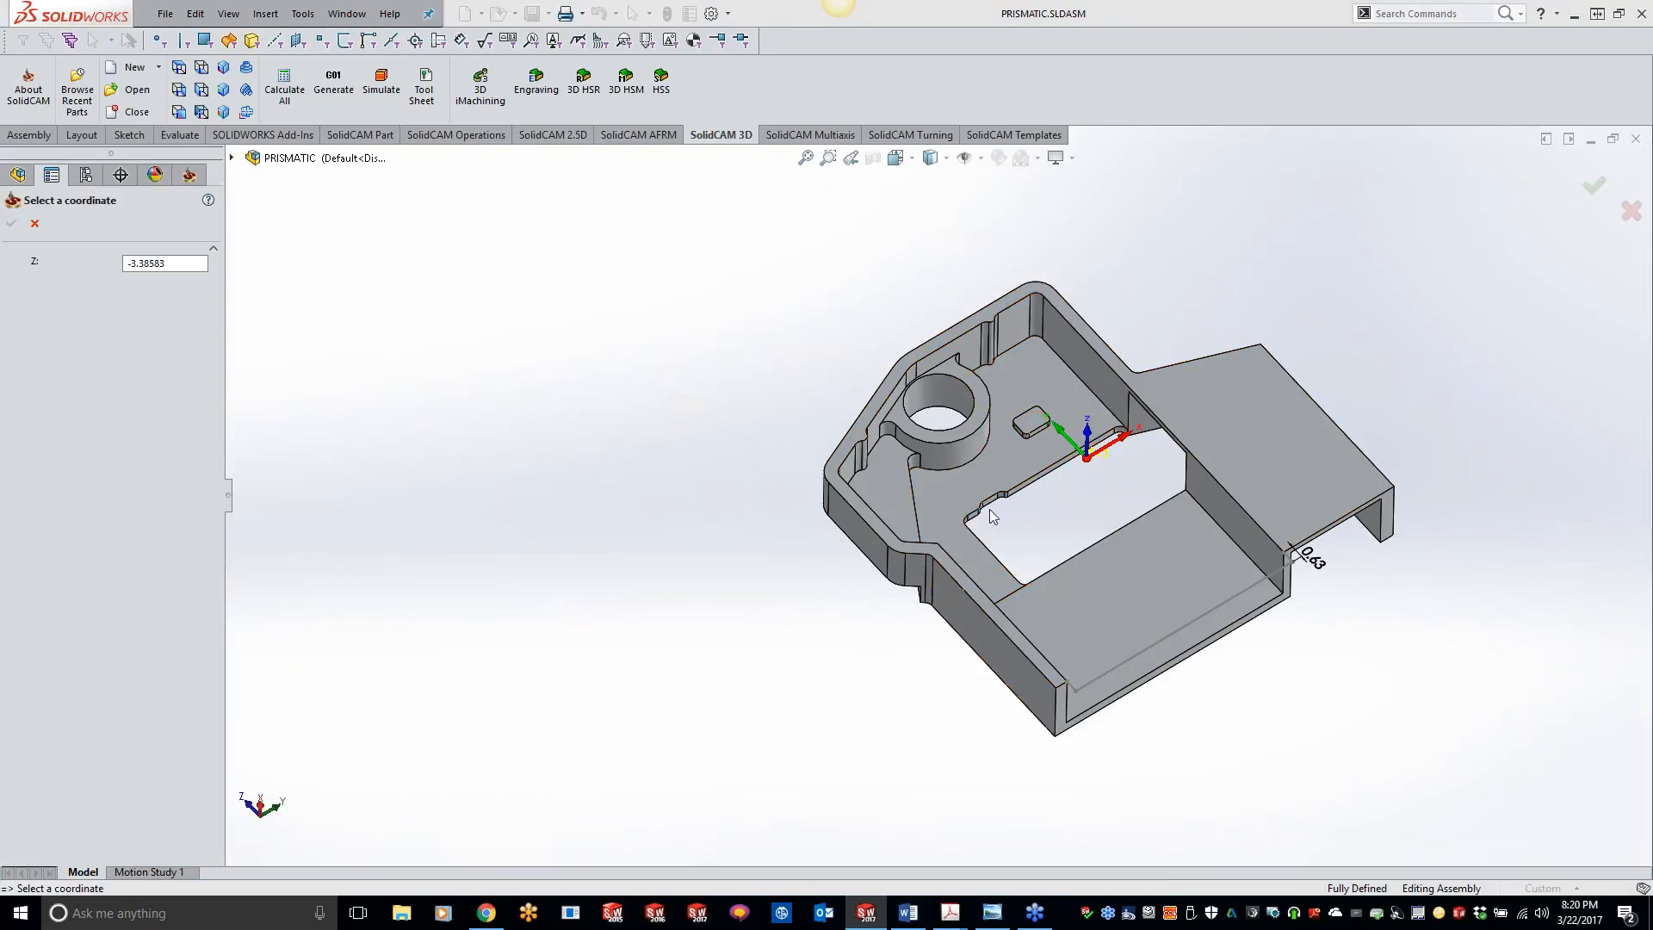
click(967, 490)
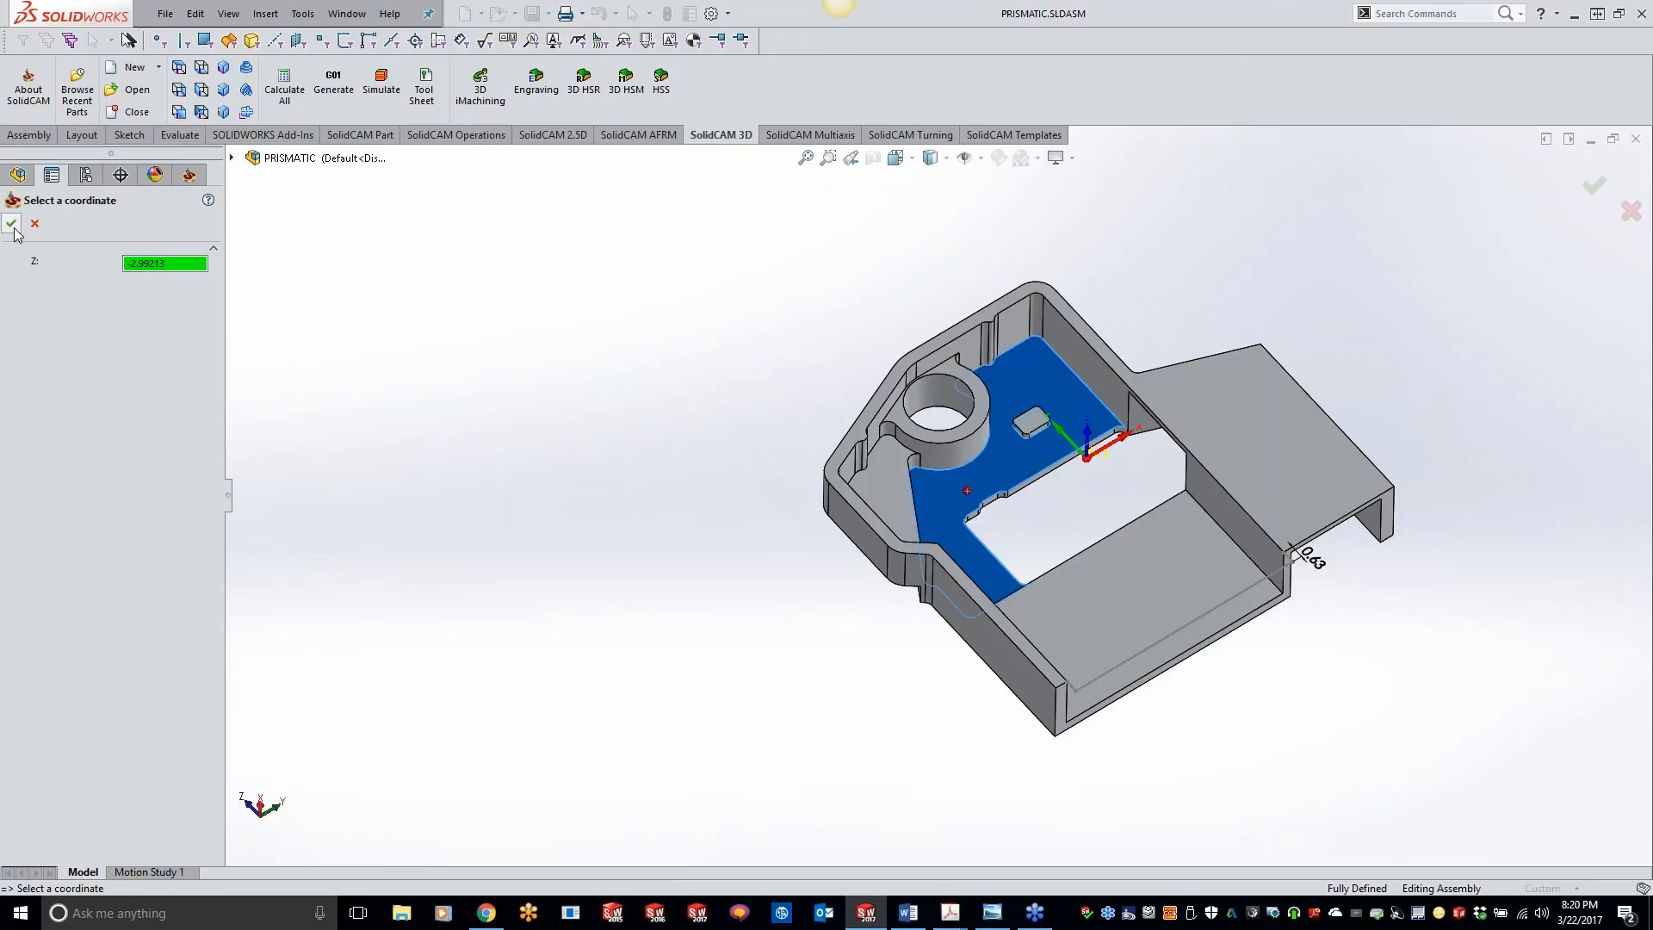
click(12, 226)
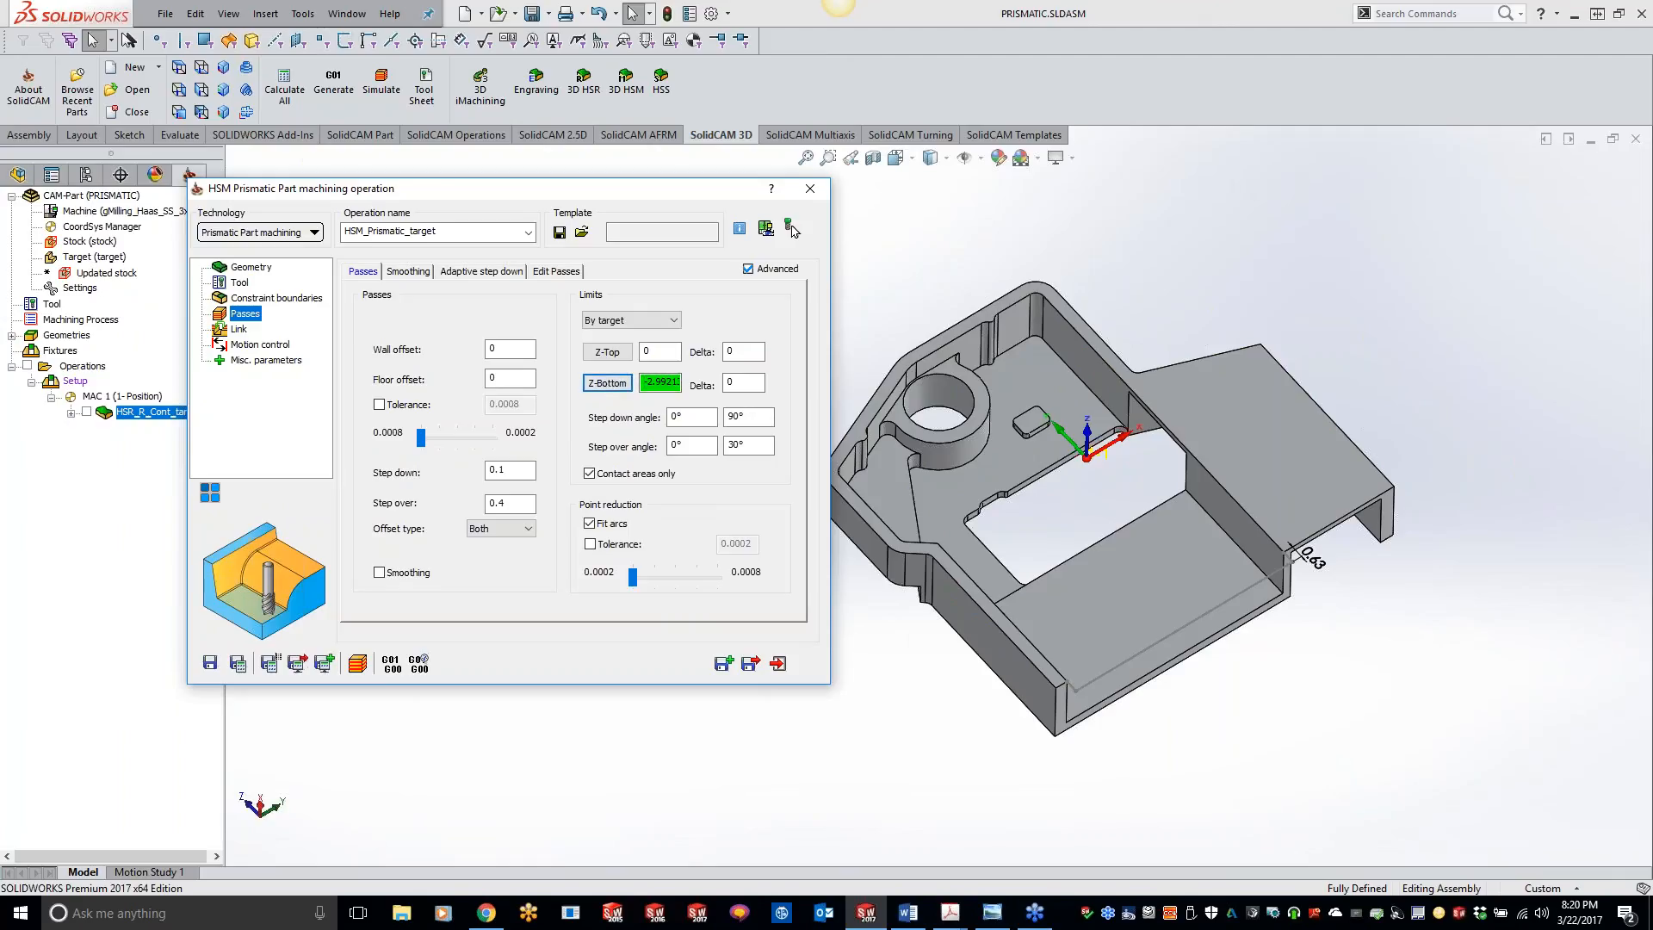
click(608, 383)
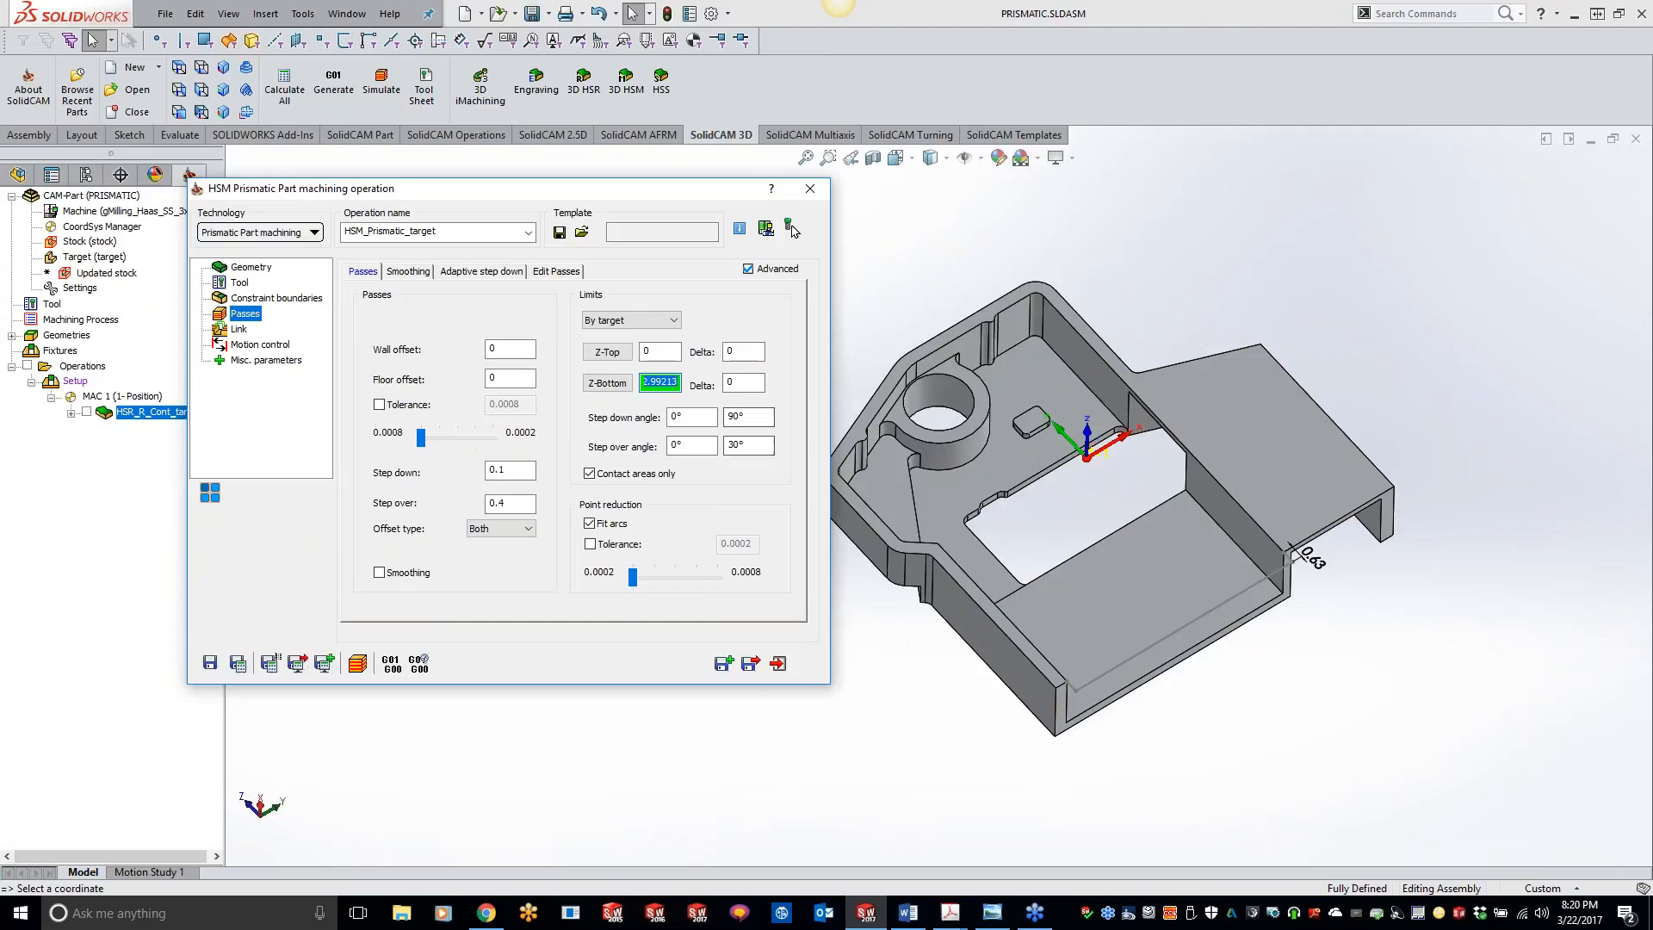
click(1066, 588)
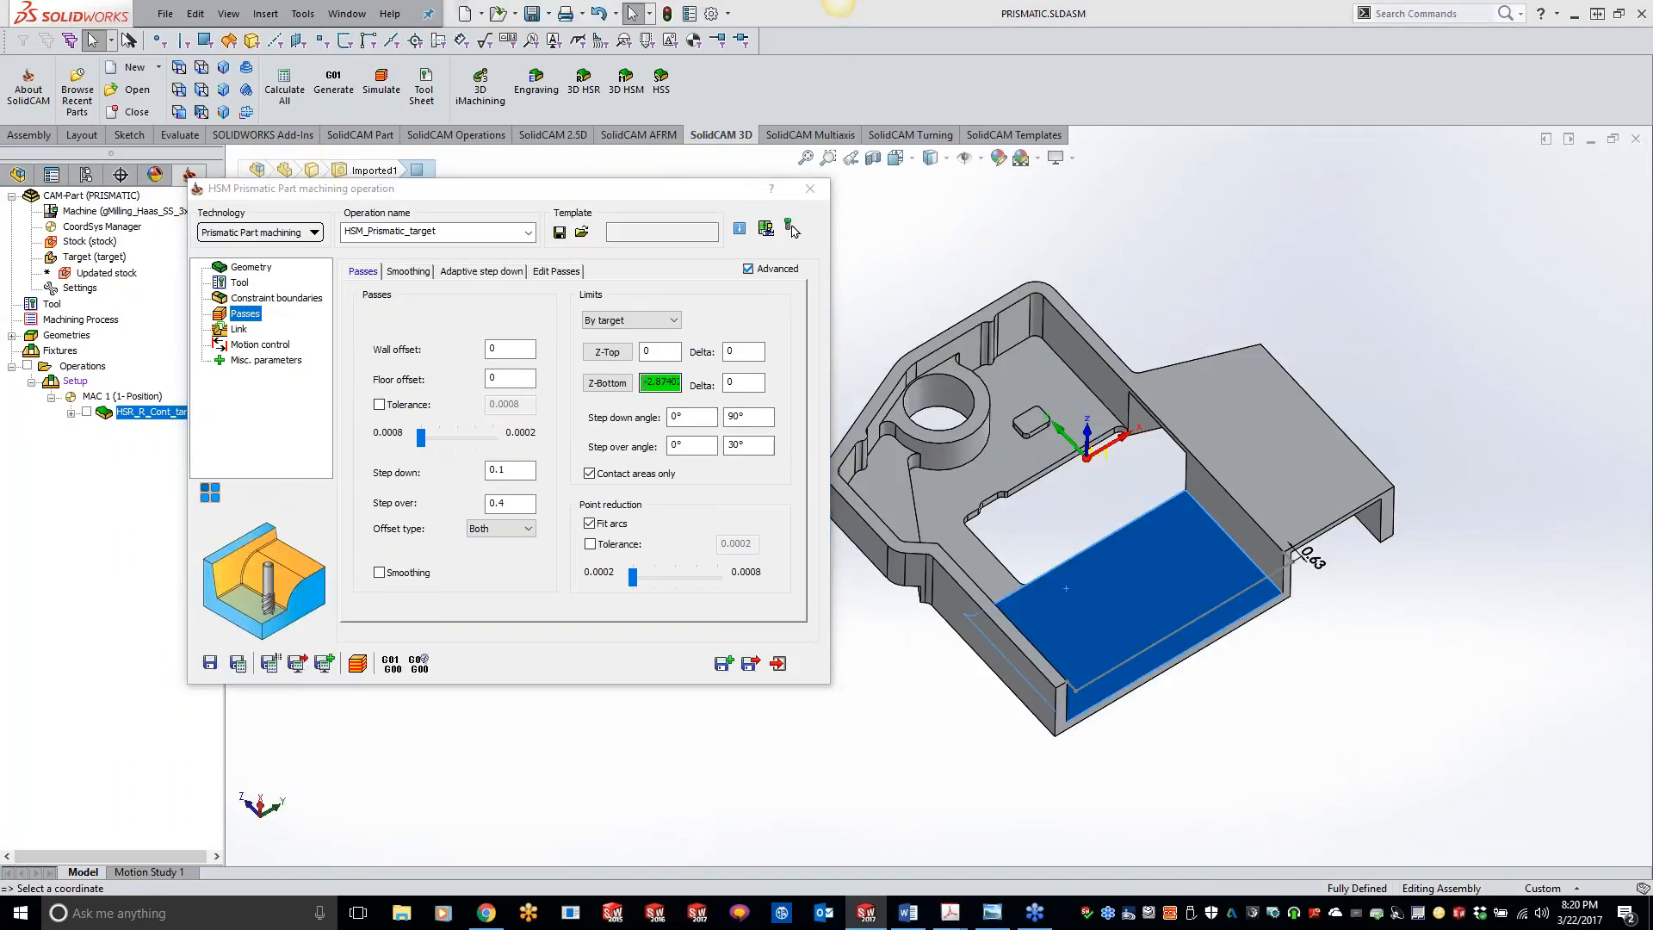
click(947, 489)
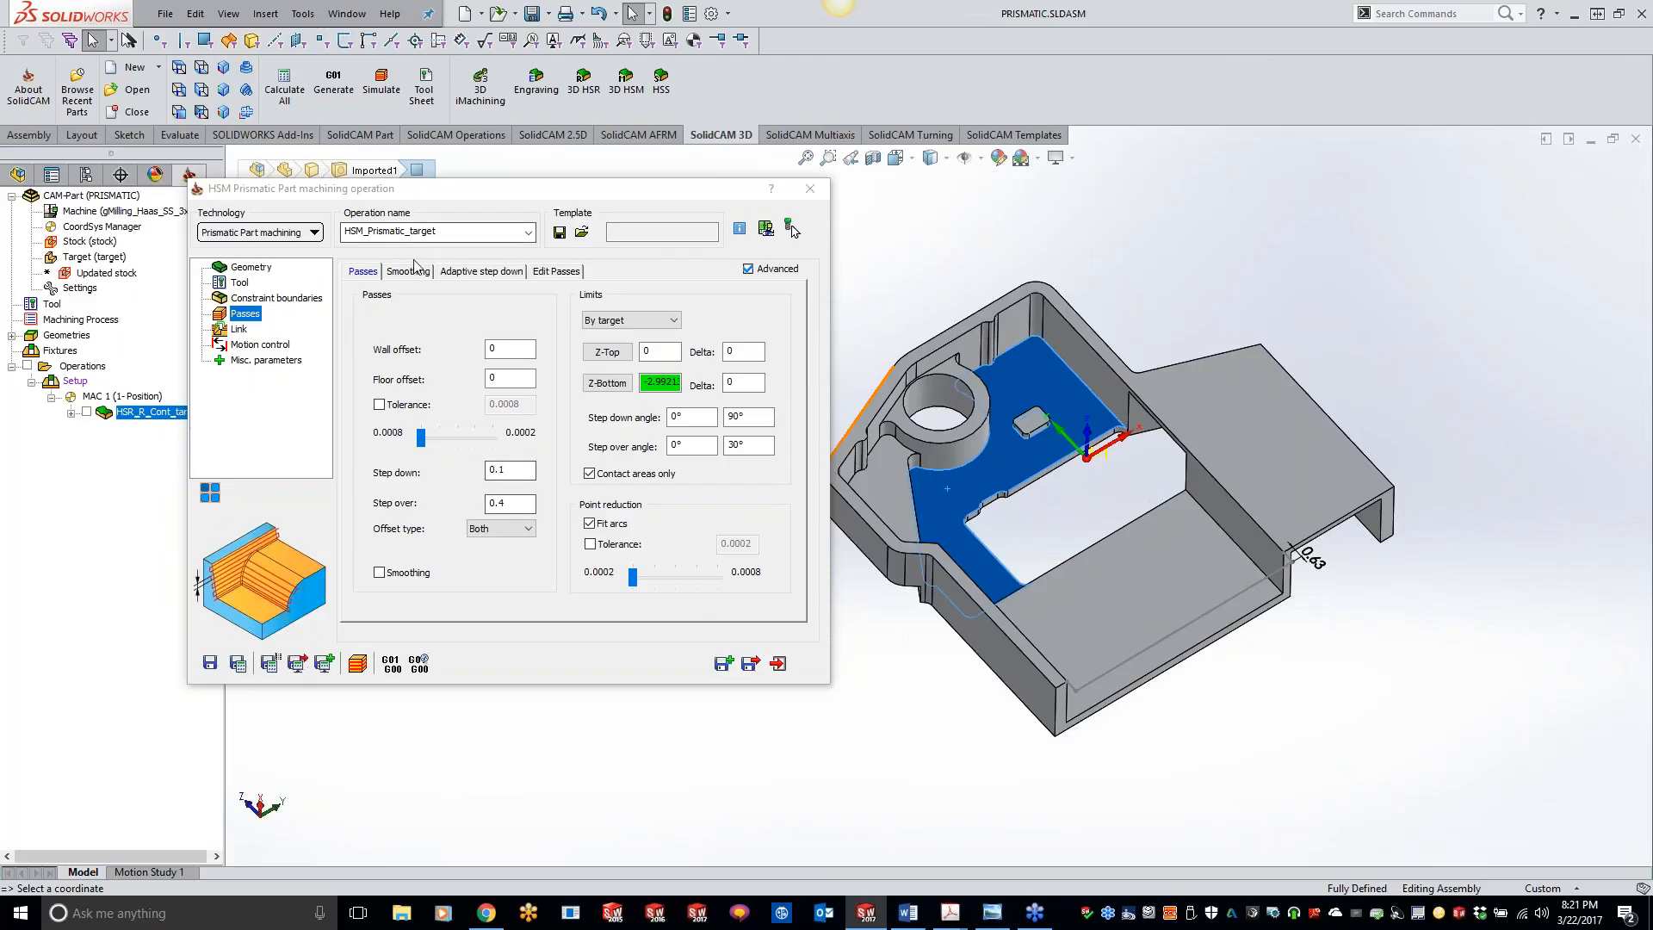
Step: Set the adaptive step down to automatically insert extra passes, and save and calculate the prismatic operation
click(482, 272)
click(428, 336)
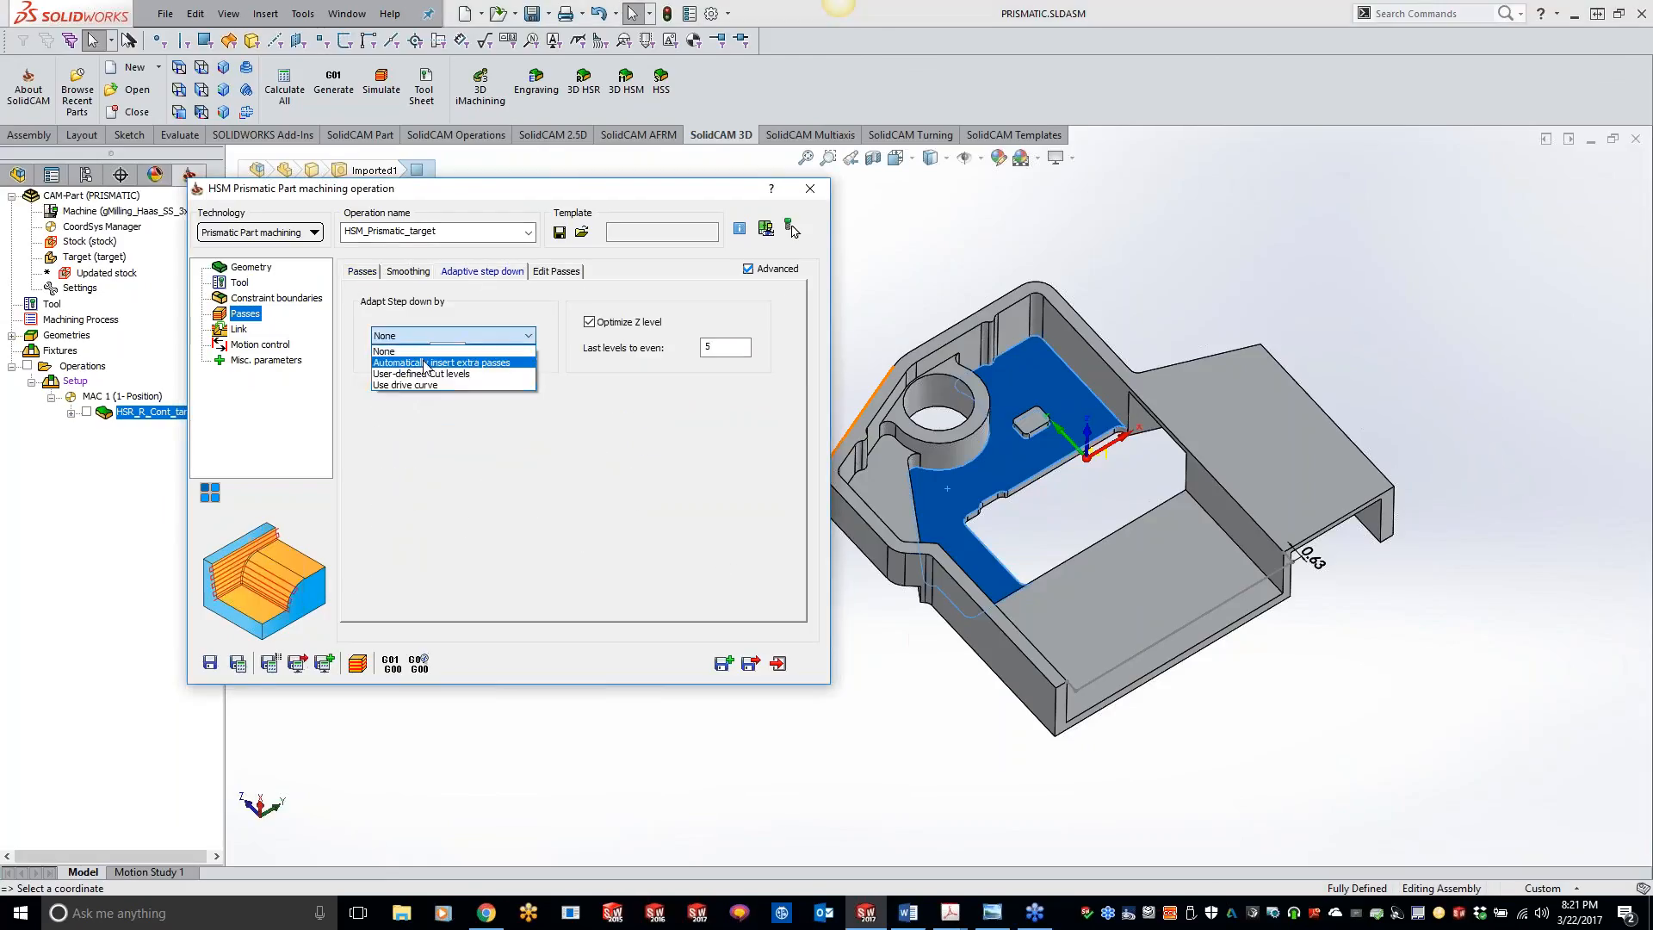
click(431, 357)
click(362, 271)
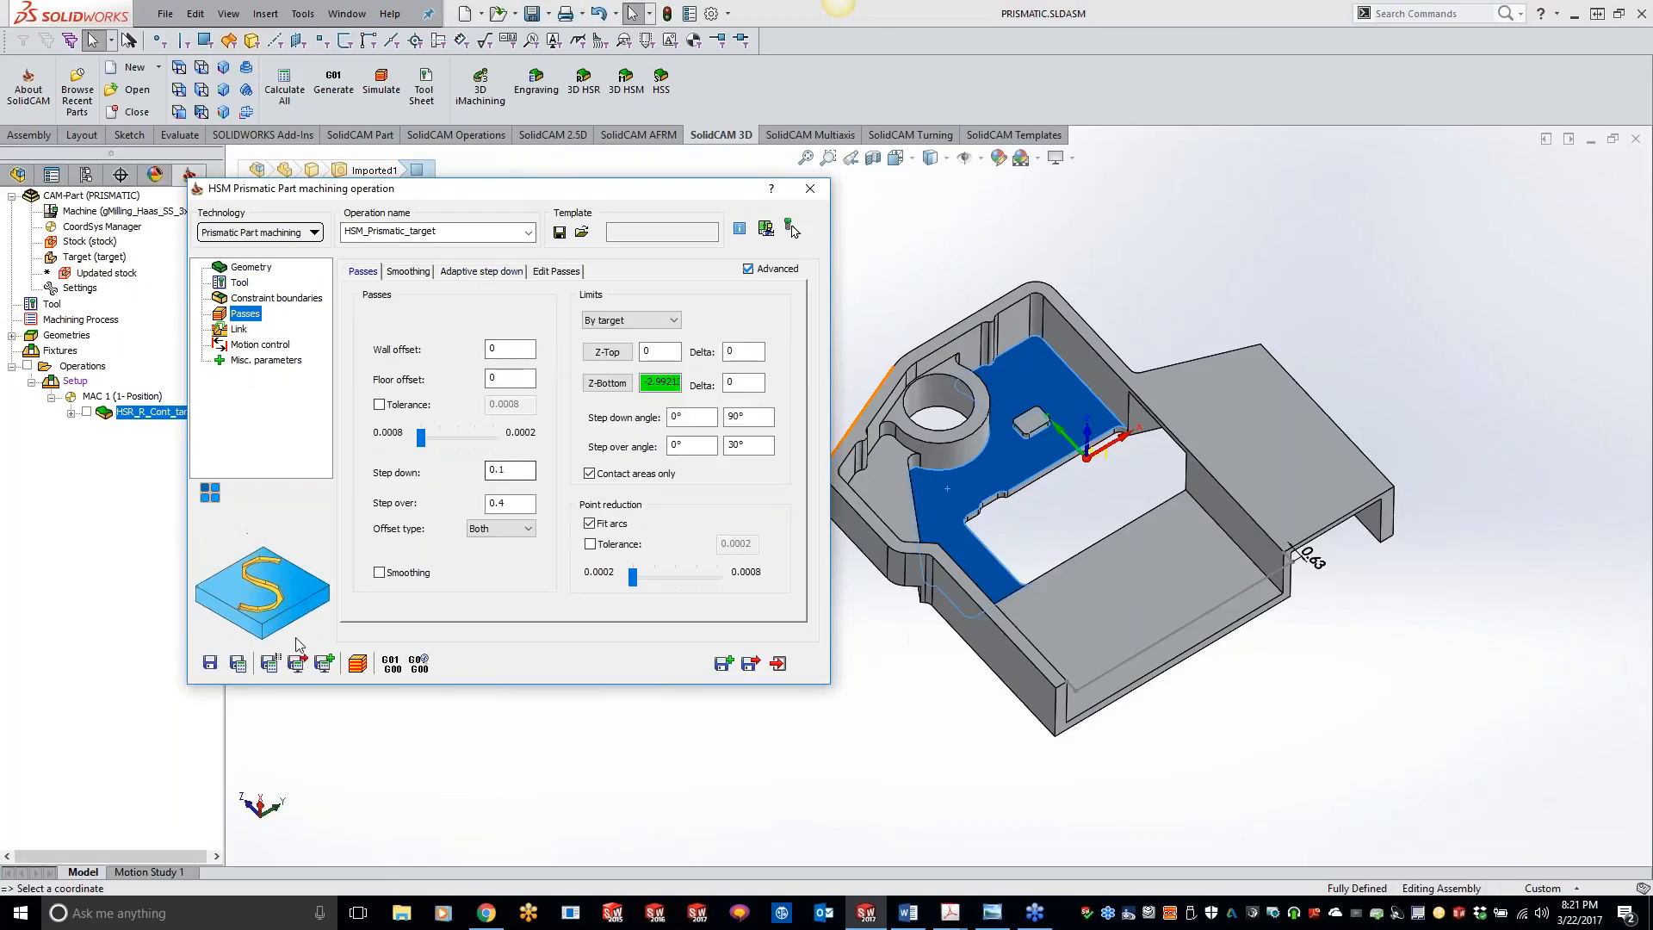
click(237, 663)
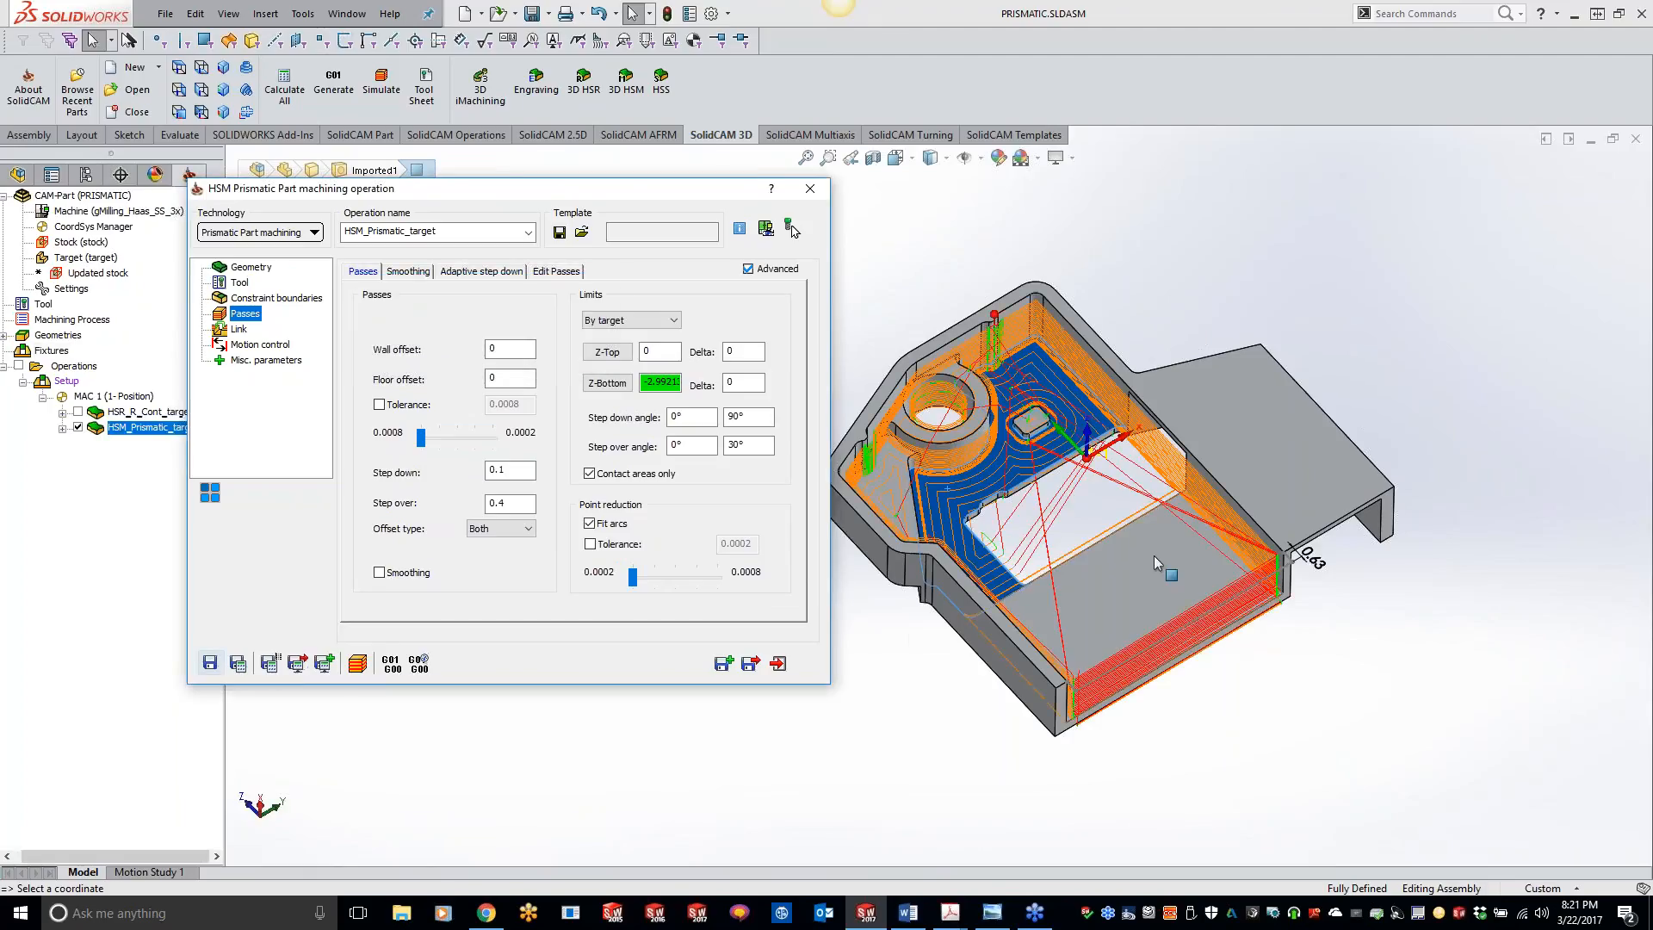
Step: Examine the toolpath's floor and wall passes up close, switching the model to Hidden Lines Visible and back to Shaded With Edges
mouse_move(1154, 556)
middle_down()
mouse_move(1161, 630)
mouse_move(1185, 573)
mouse_move(1233, 680)
mouse_move(1265, 615)
mouse_move(1163, 533)
middle_up()
scroll(1168, 534, down, 5)
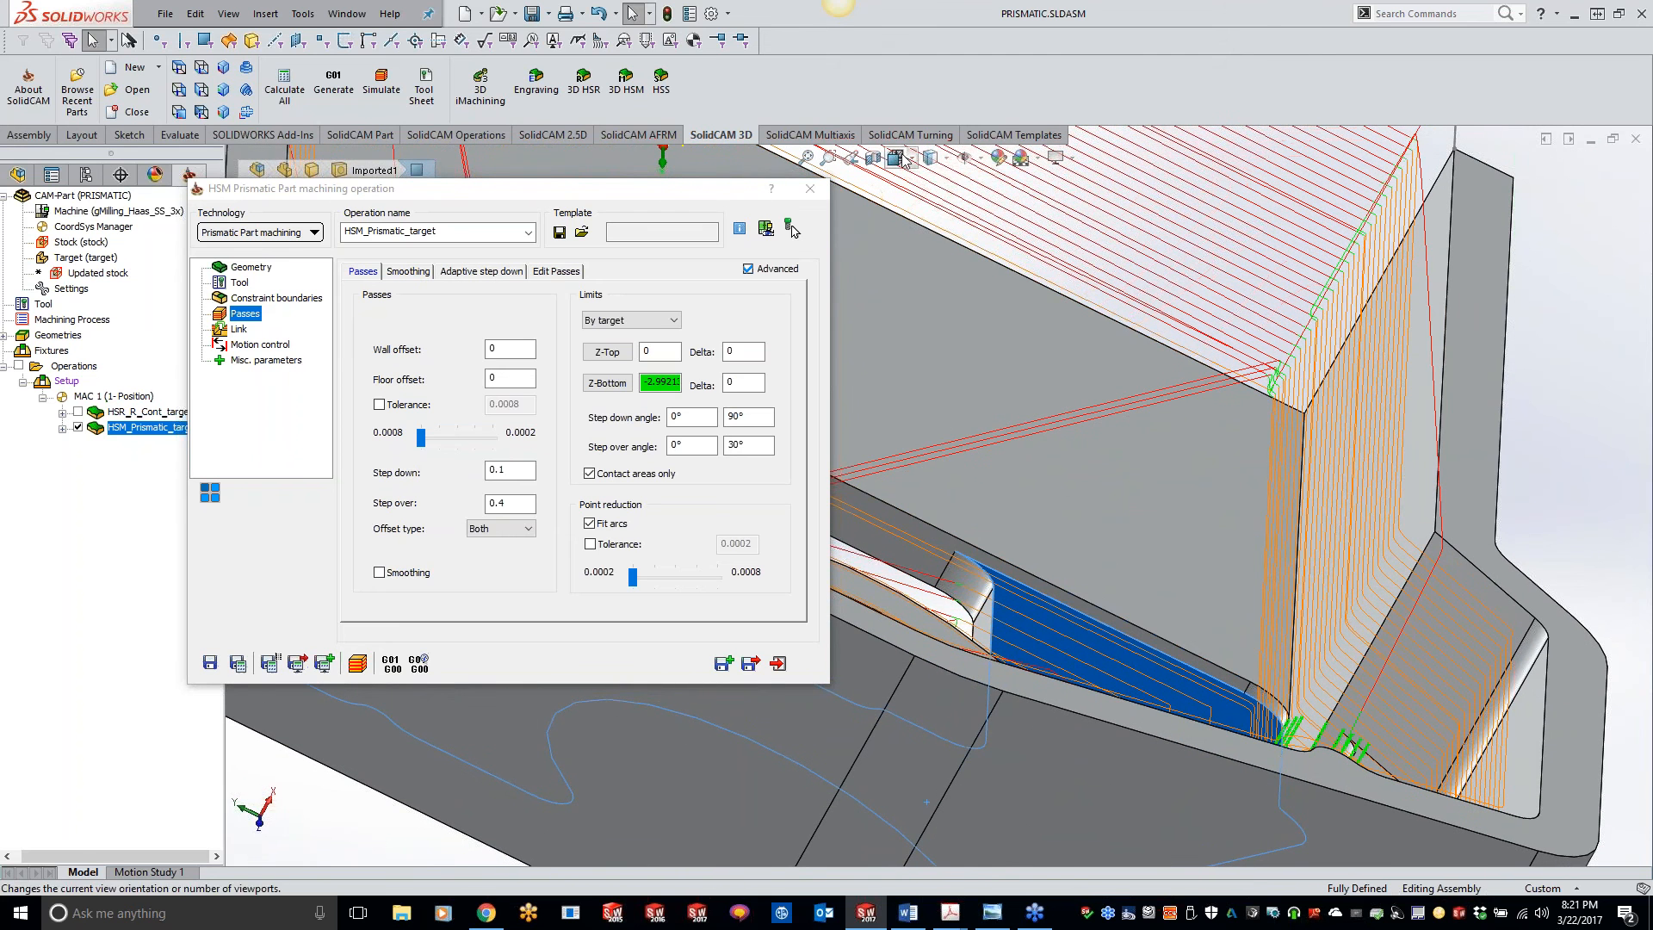
click(931, 158)
click(928, 258)
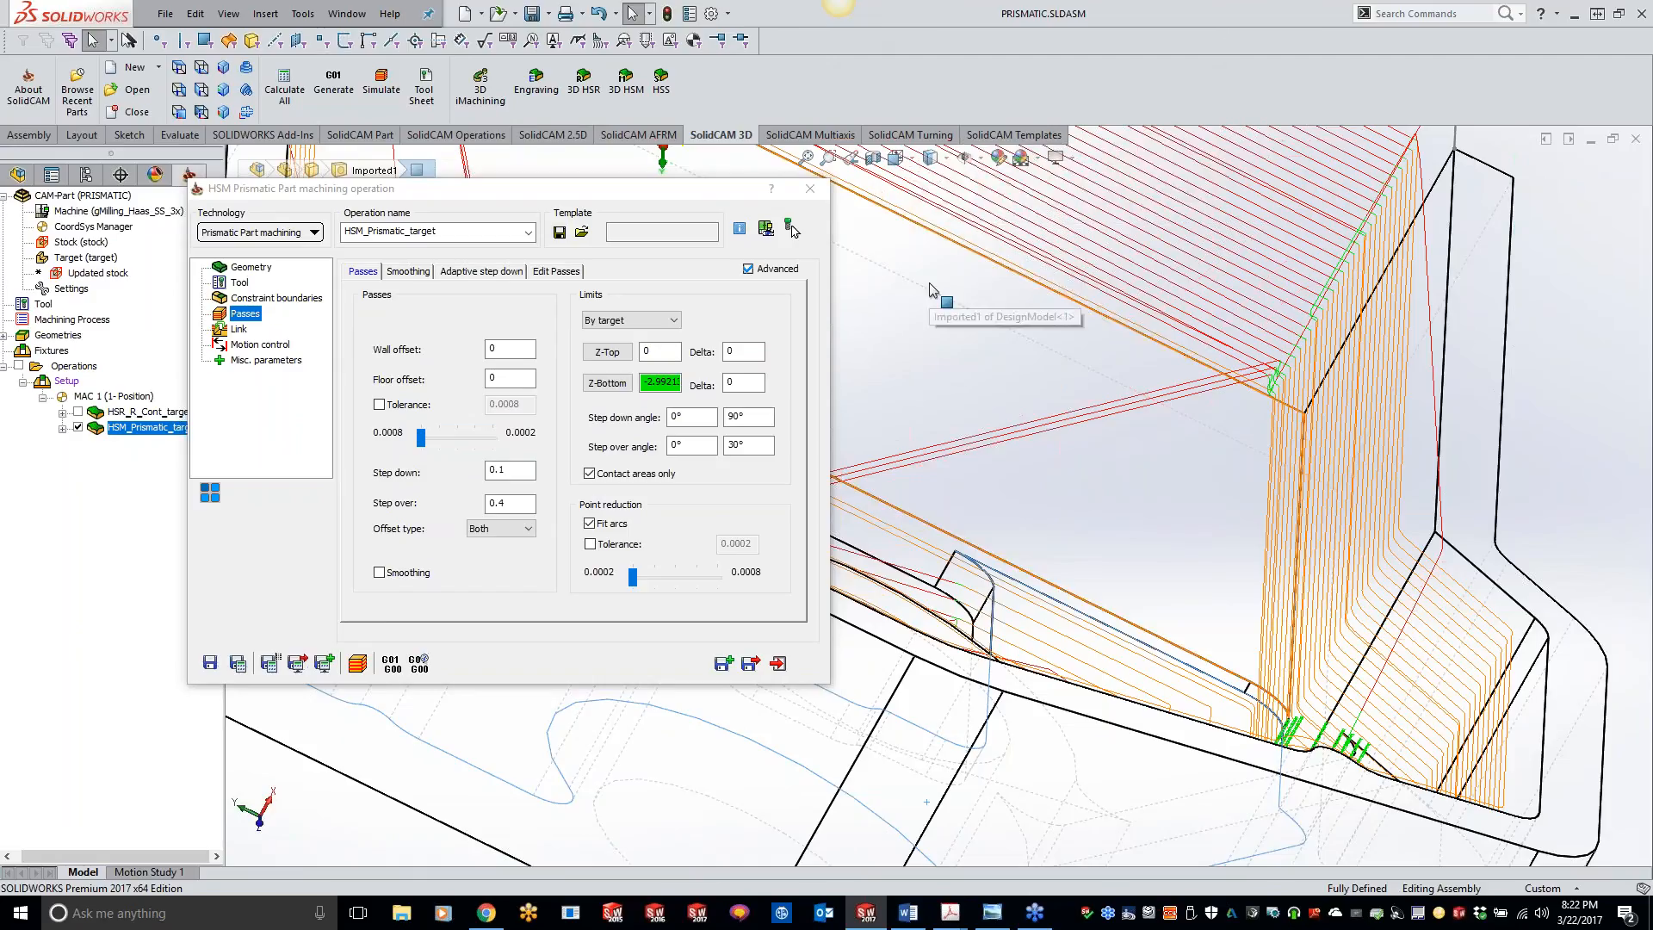
click(930, 158)
click(934, 193)
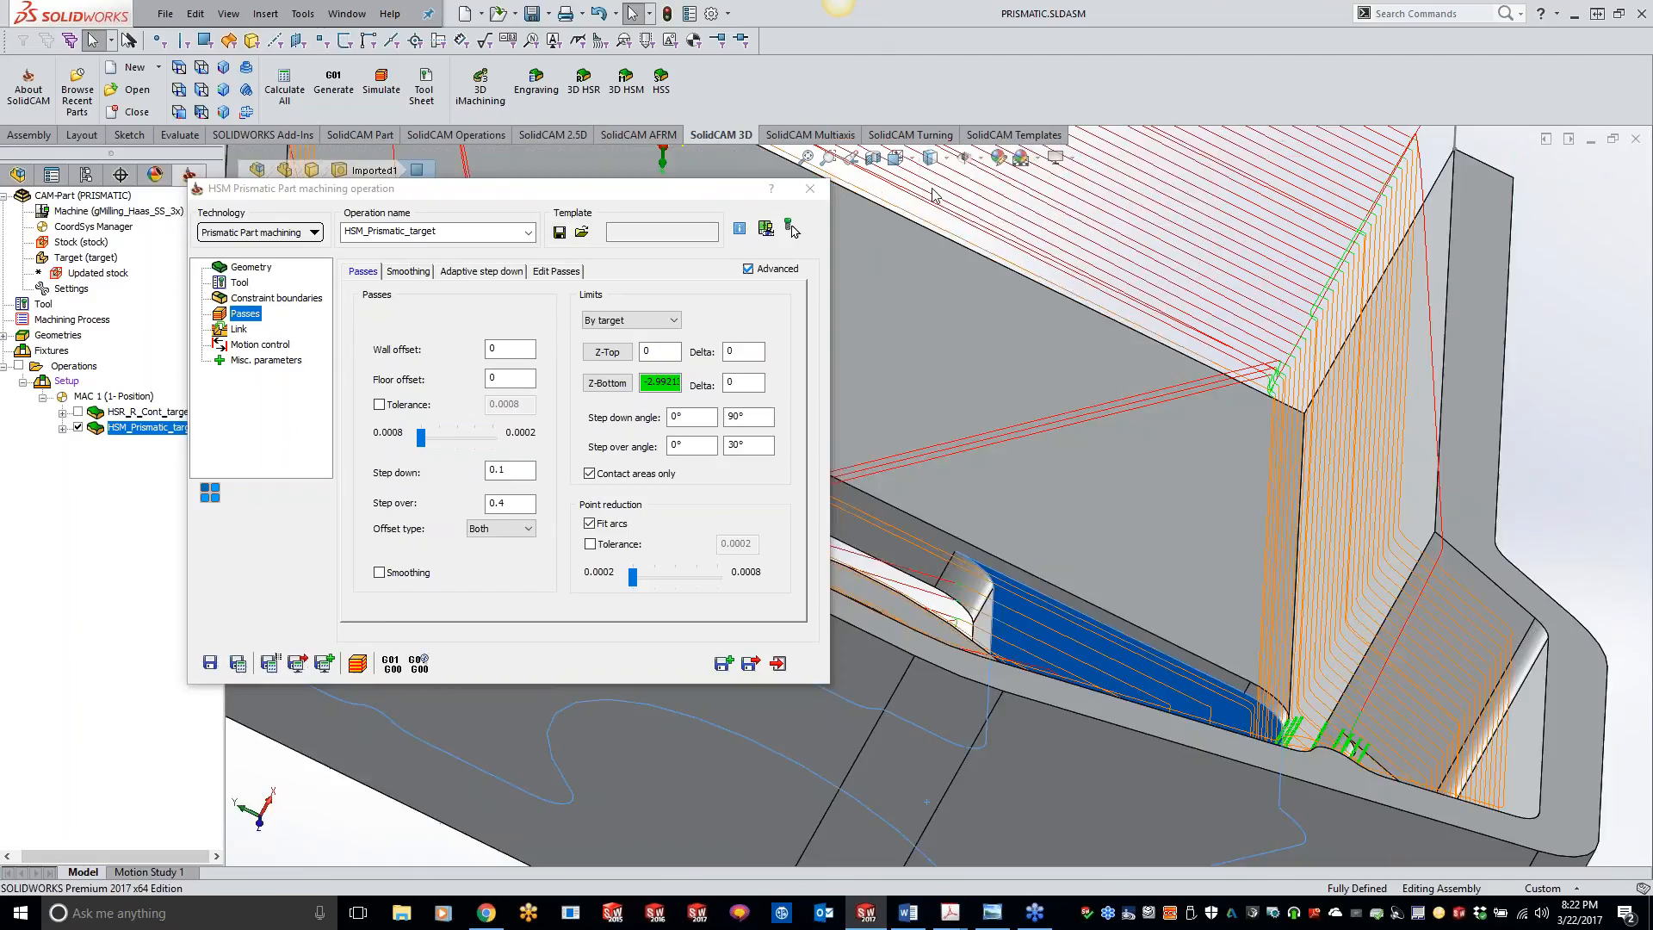
Step: Reduce the step over to 0.2 and recalculate the prismatic operation
click(510, 505)
click(504, 505)
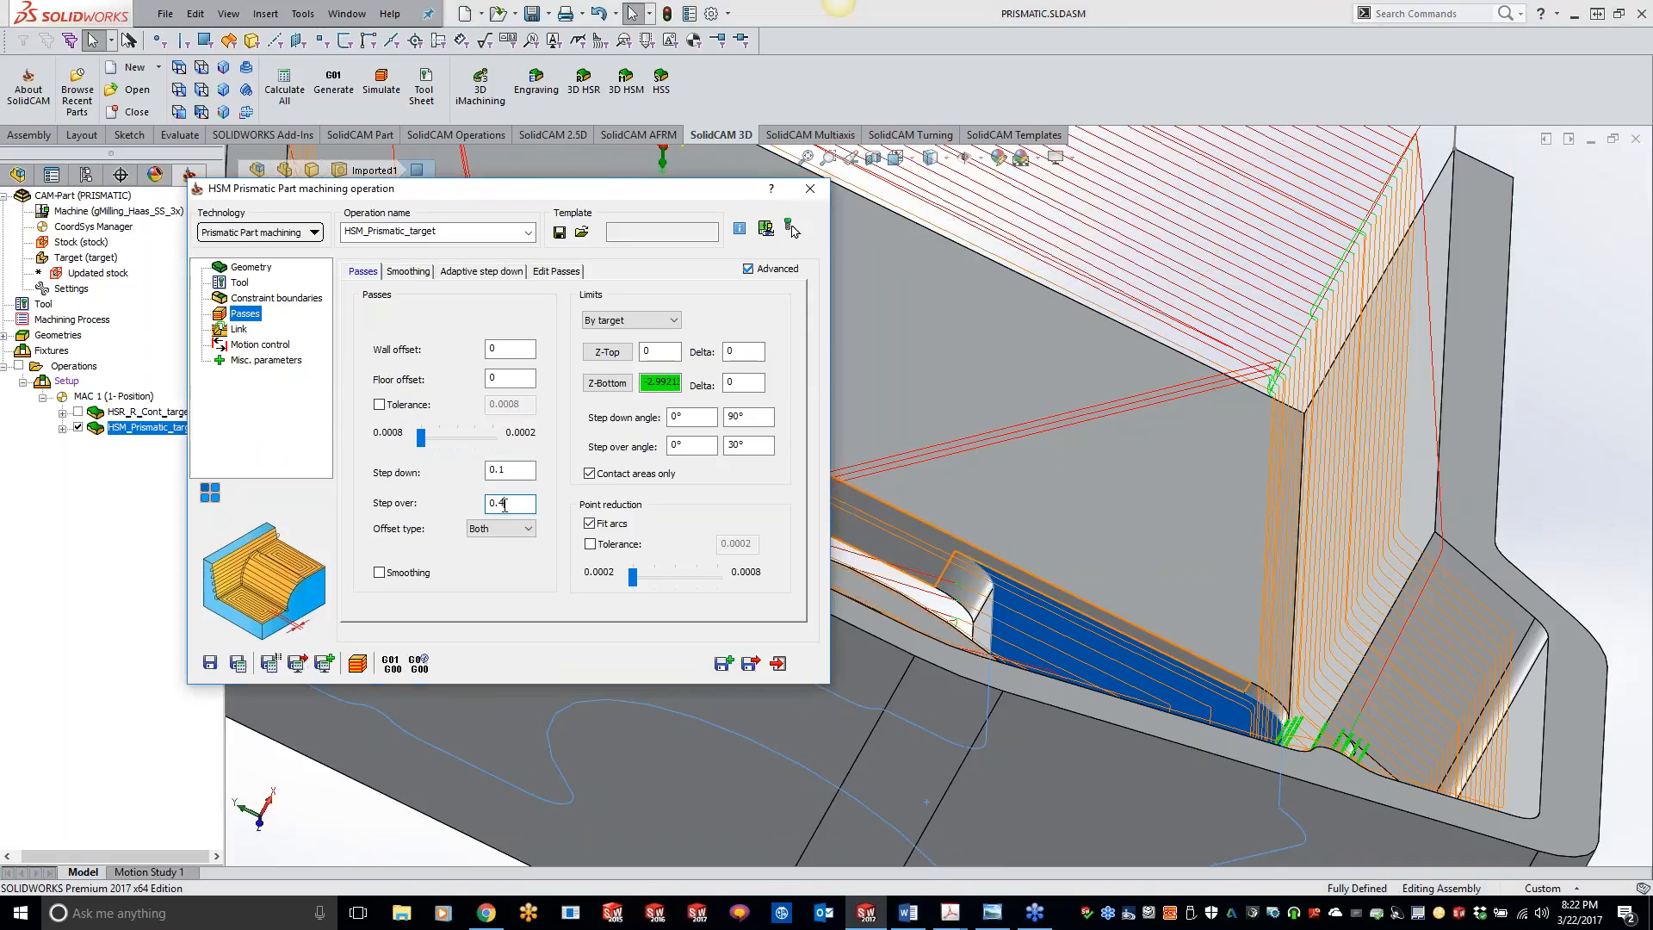
text(2)
click(238, 664)
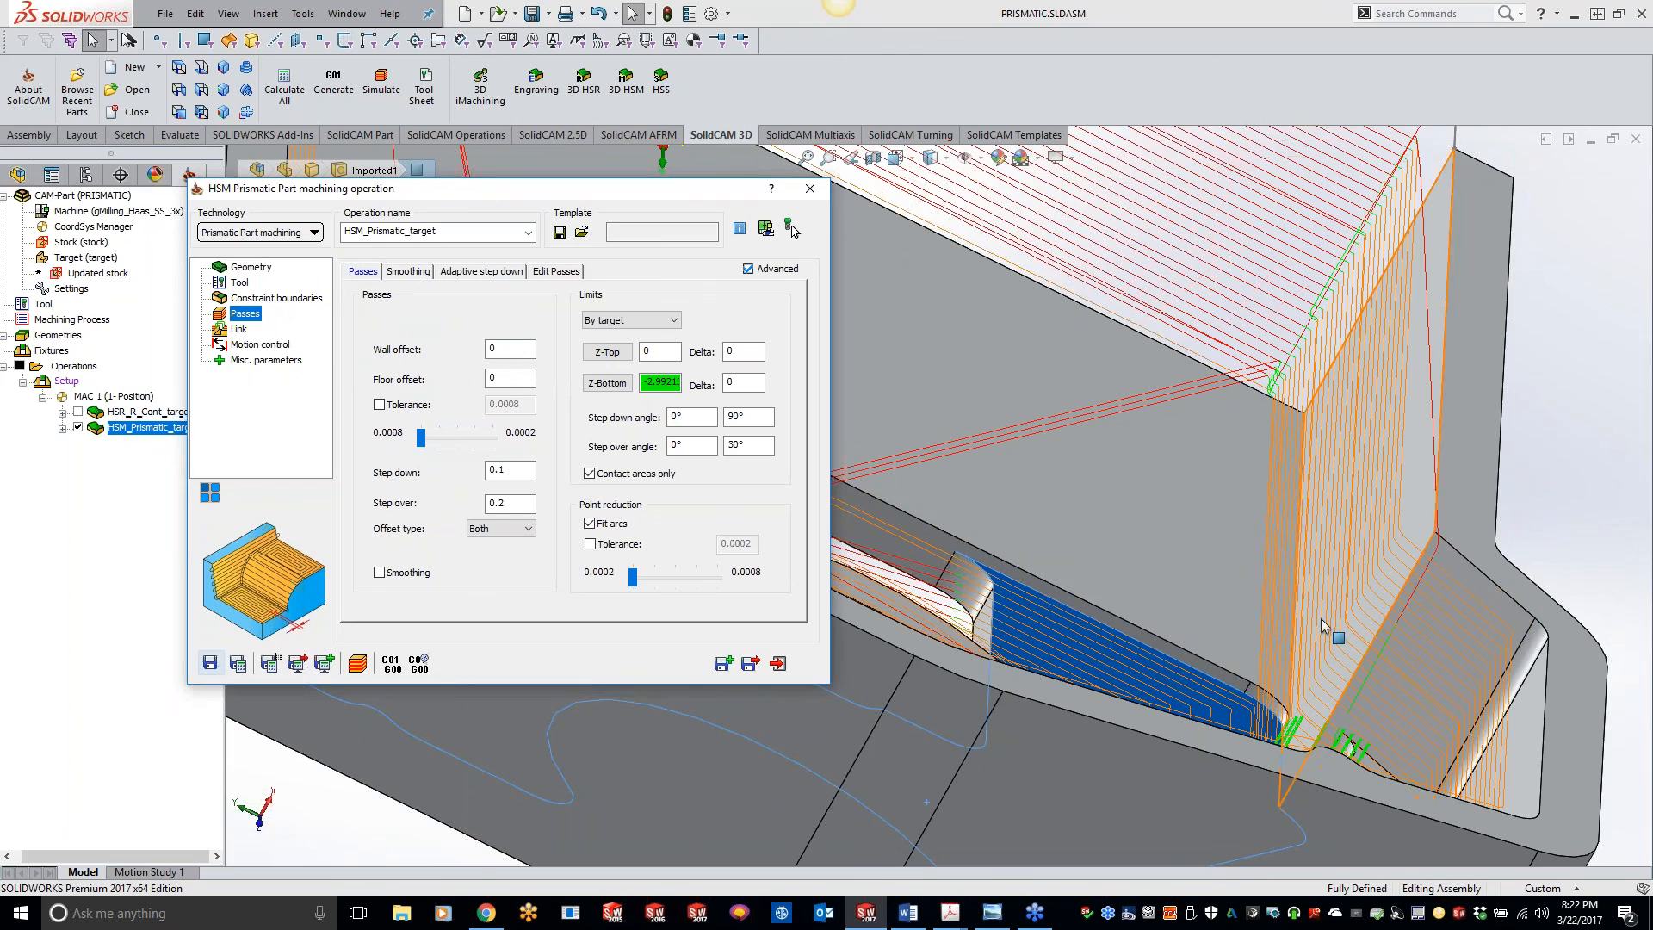
Step: Set the Z-Bottom limit to -3.38583 from the part's underside face and recalculate the toolpath
click(1574, 481)
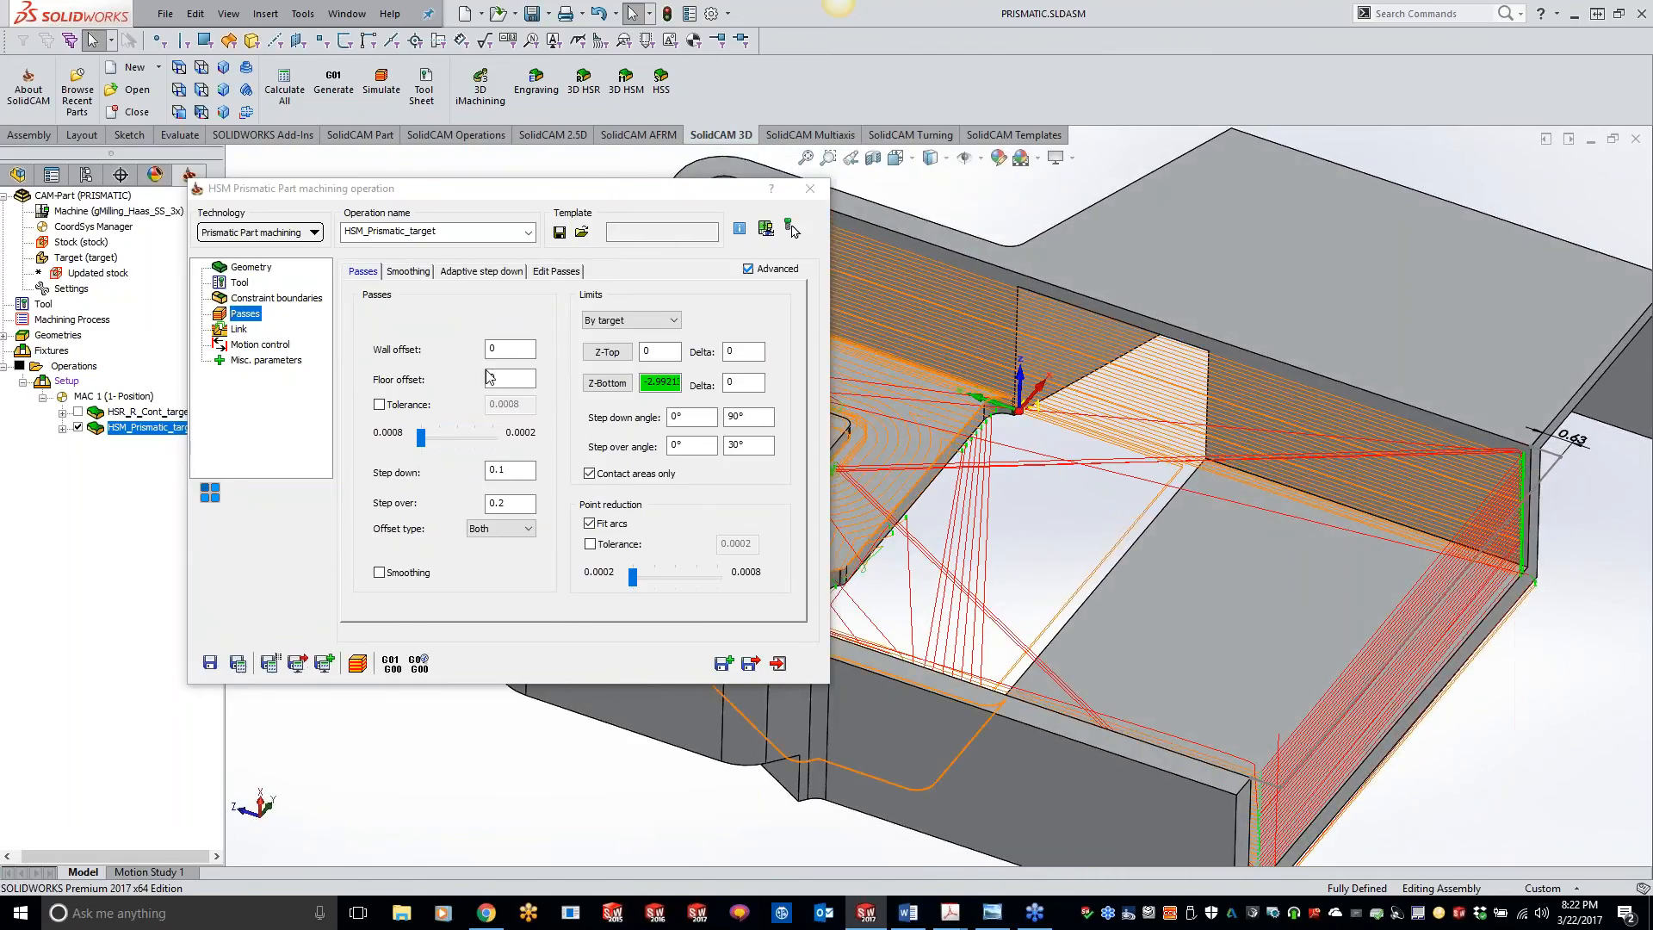
click(607, 383)
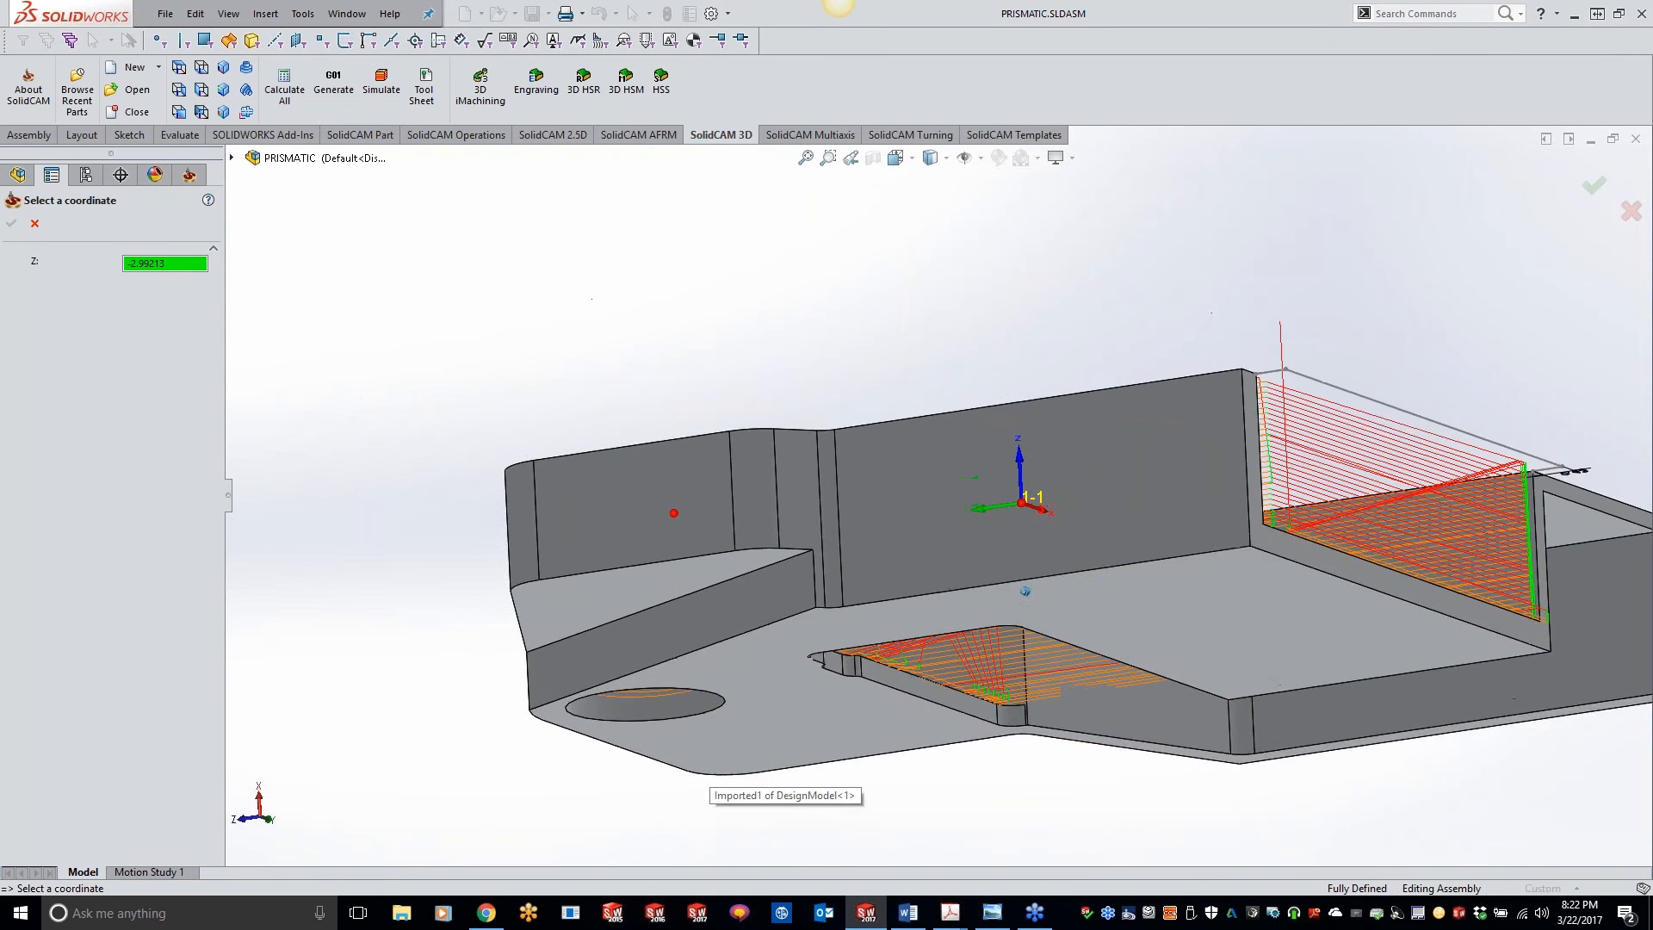
click(1148, 626)
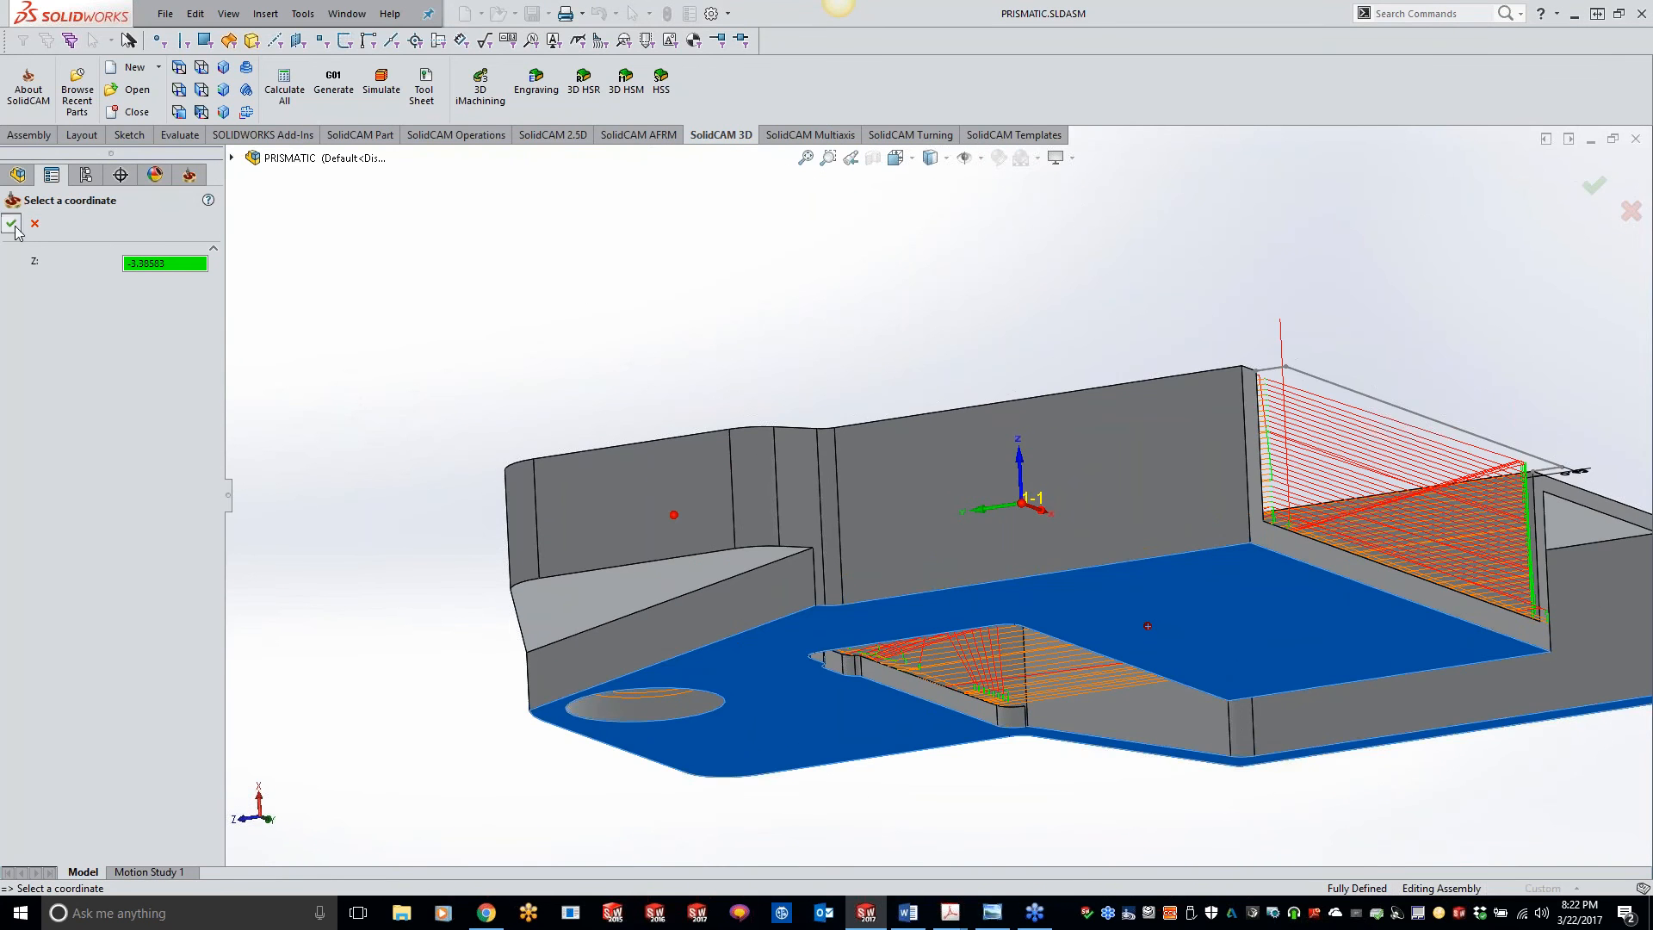
click(12, 223)
click(247, 671)
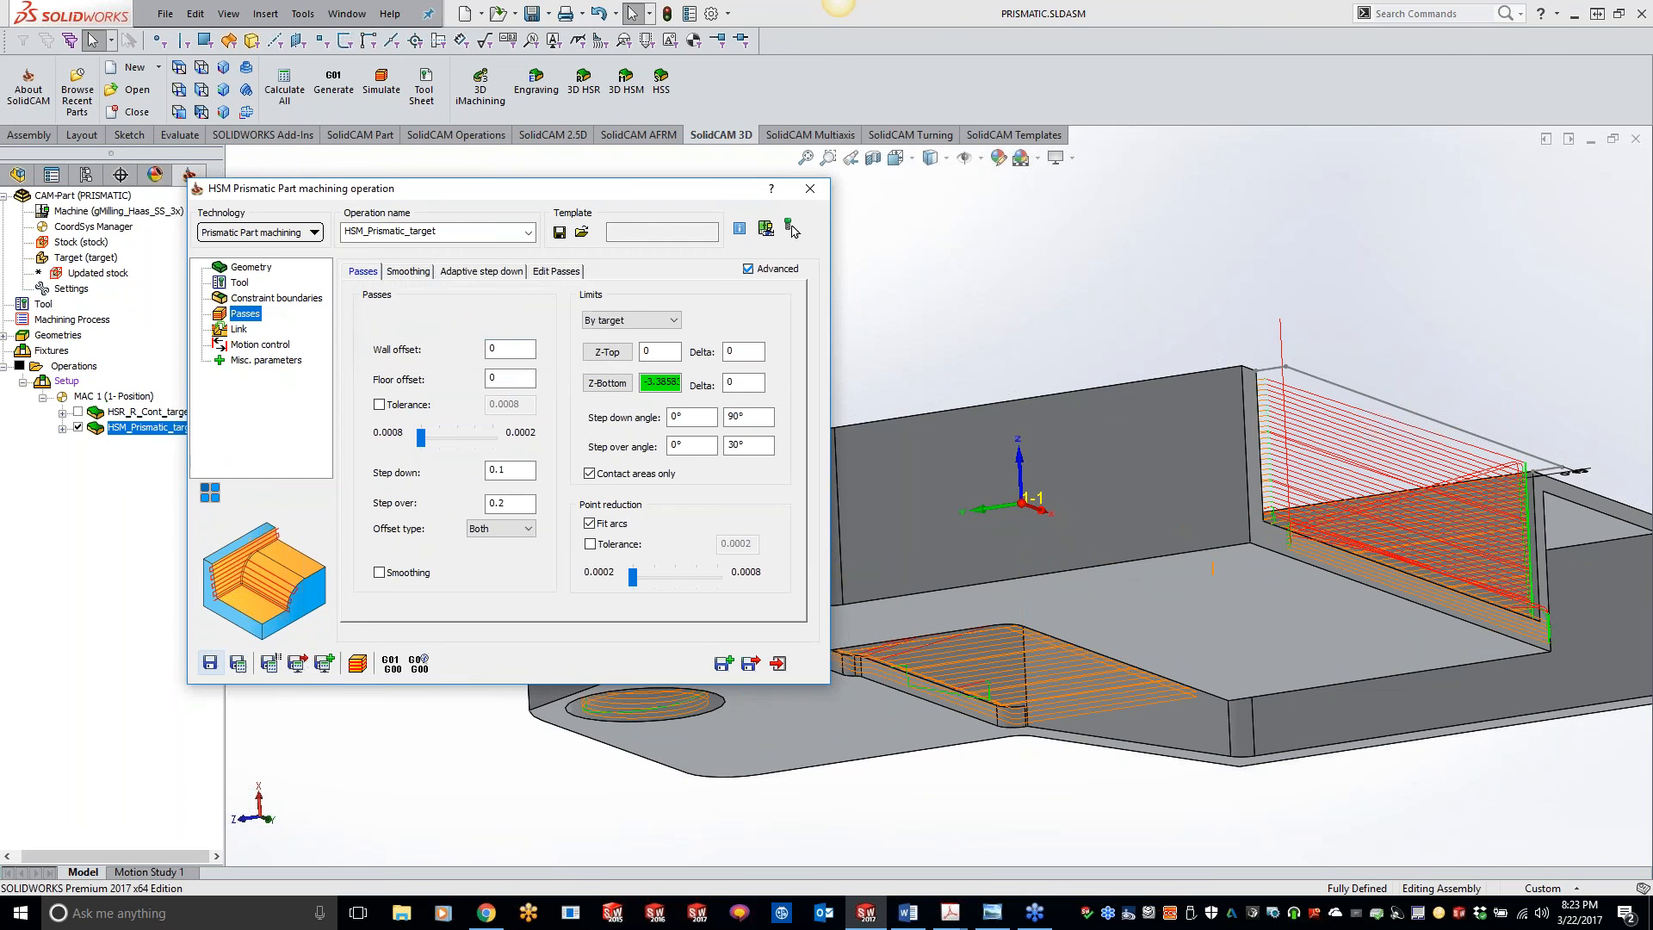
middle_drag(1191, 824, 1096, 706)
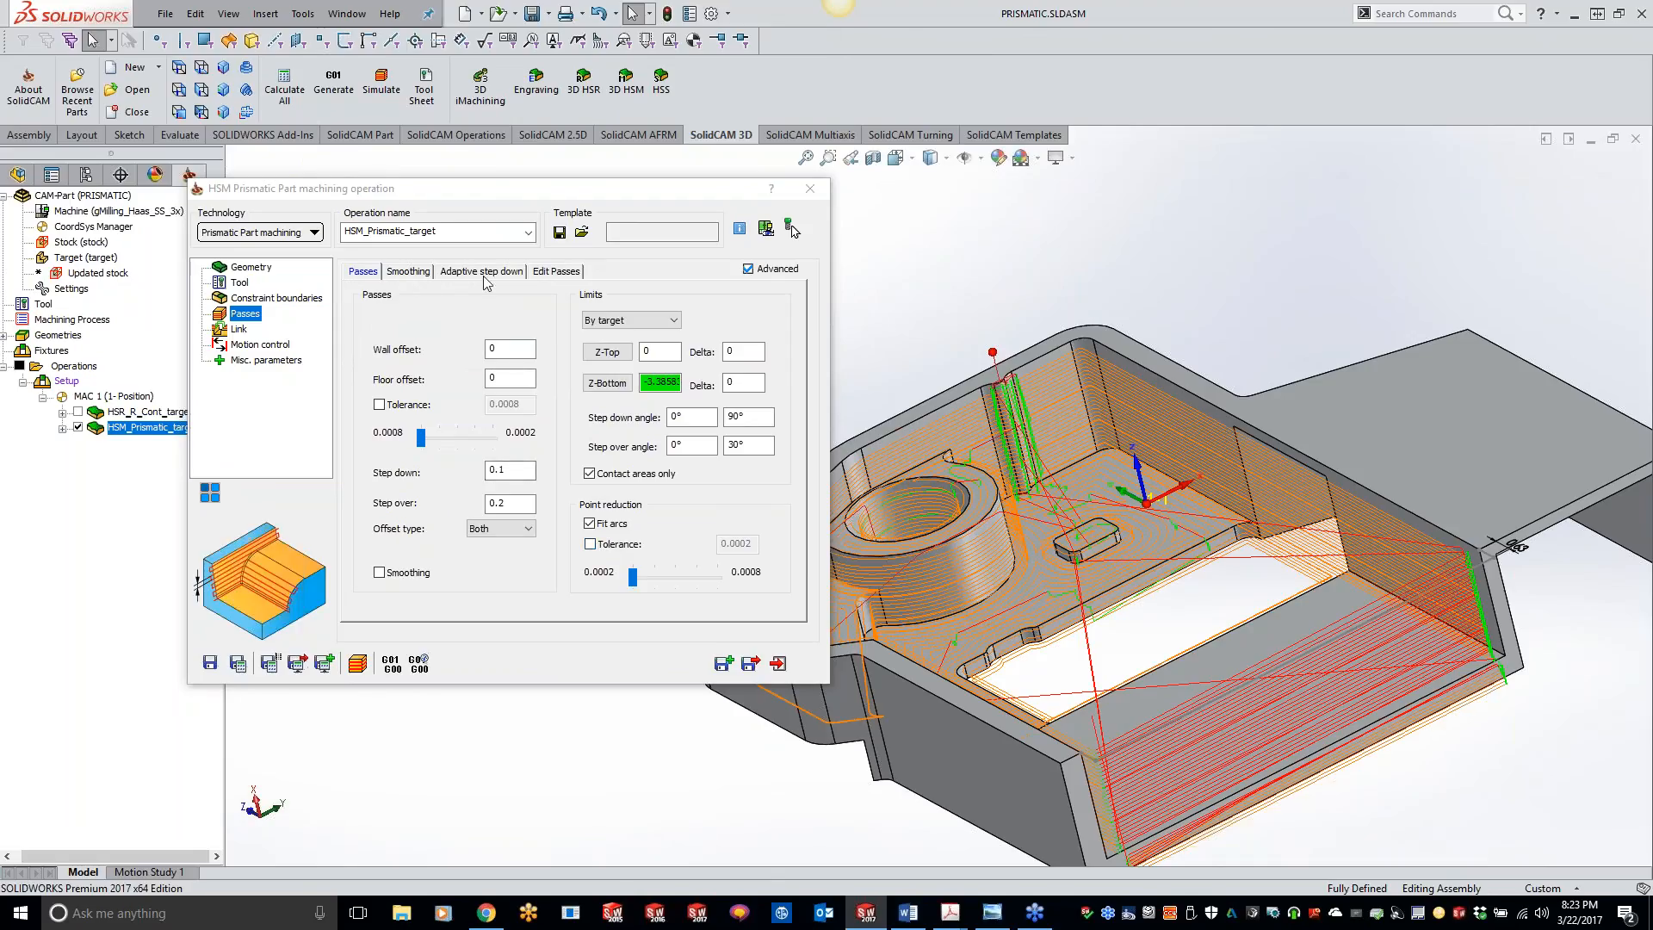
Step: Set both the constant stepover and constant Z pass linking to bi-directional, recalculate the operation, and inspect the toolpath
click(231, 328)
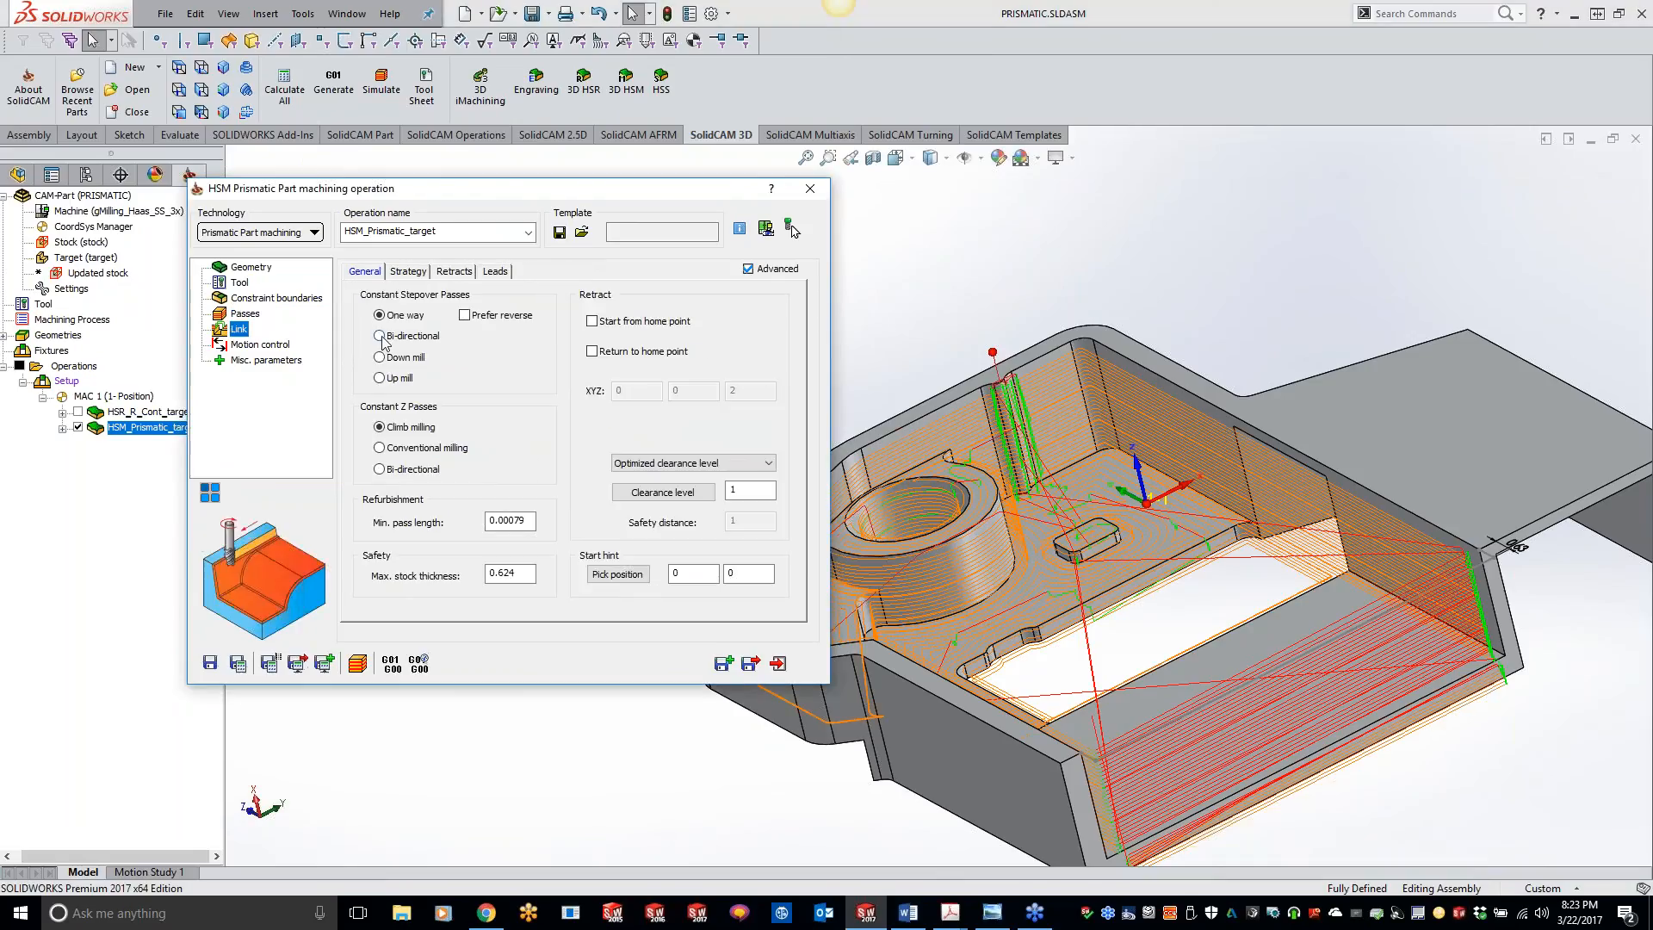
click(380, 470)
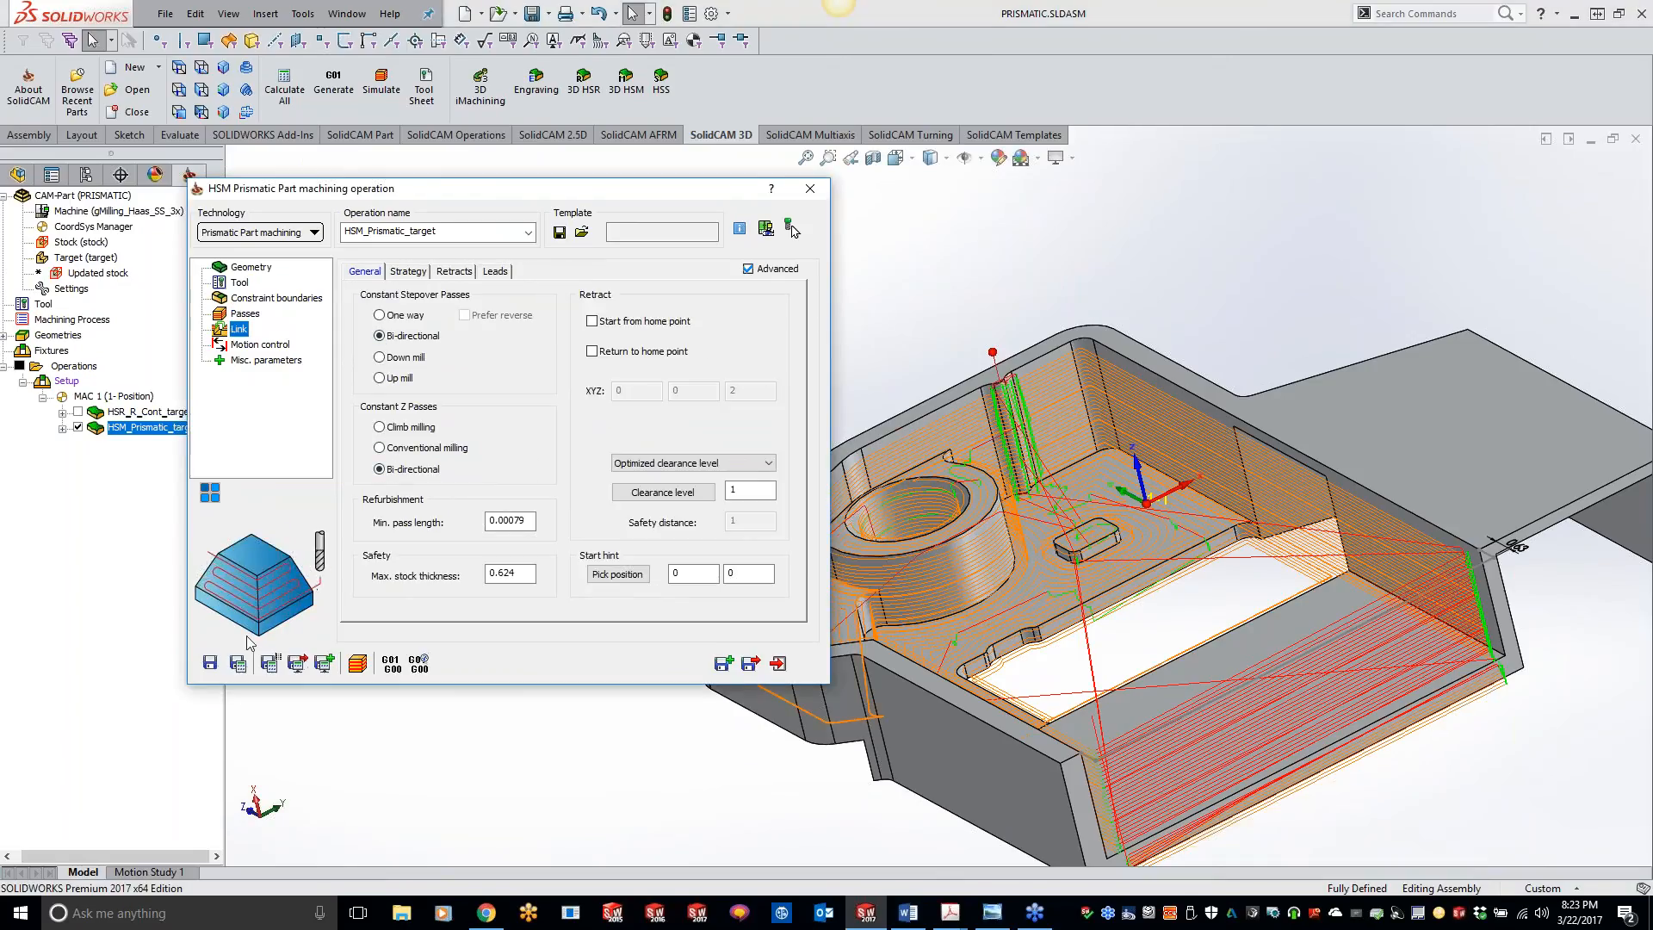
click(243, 665)
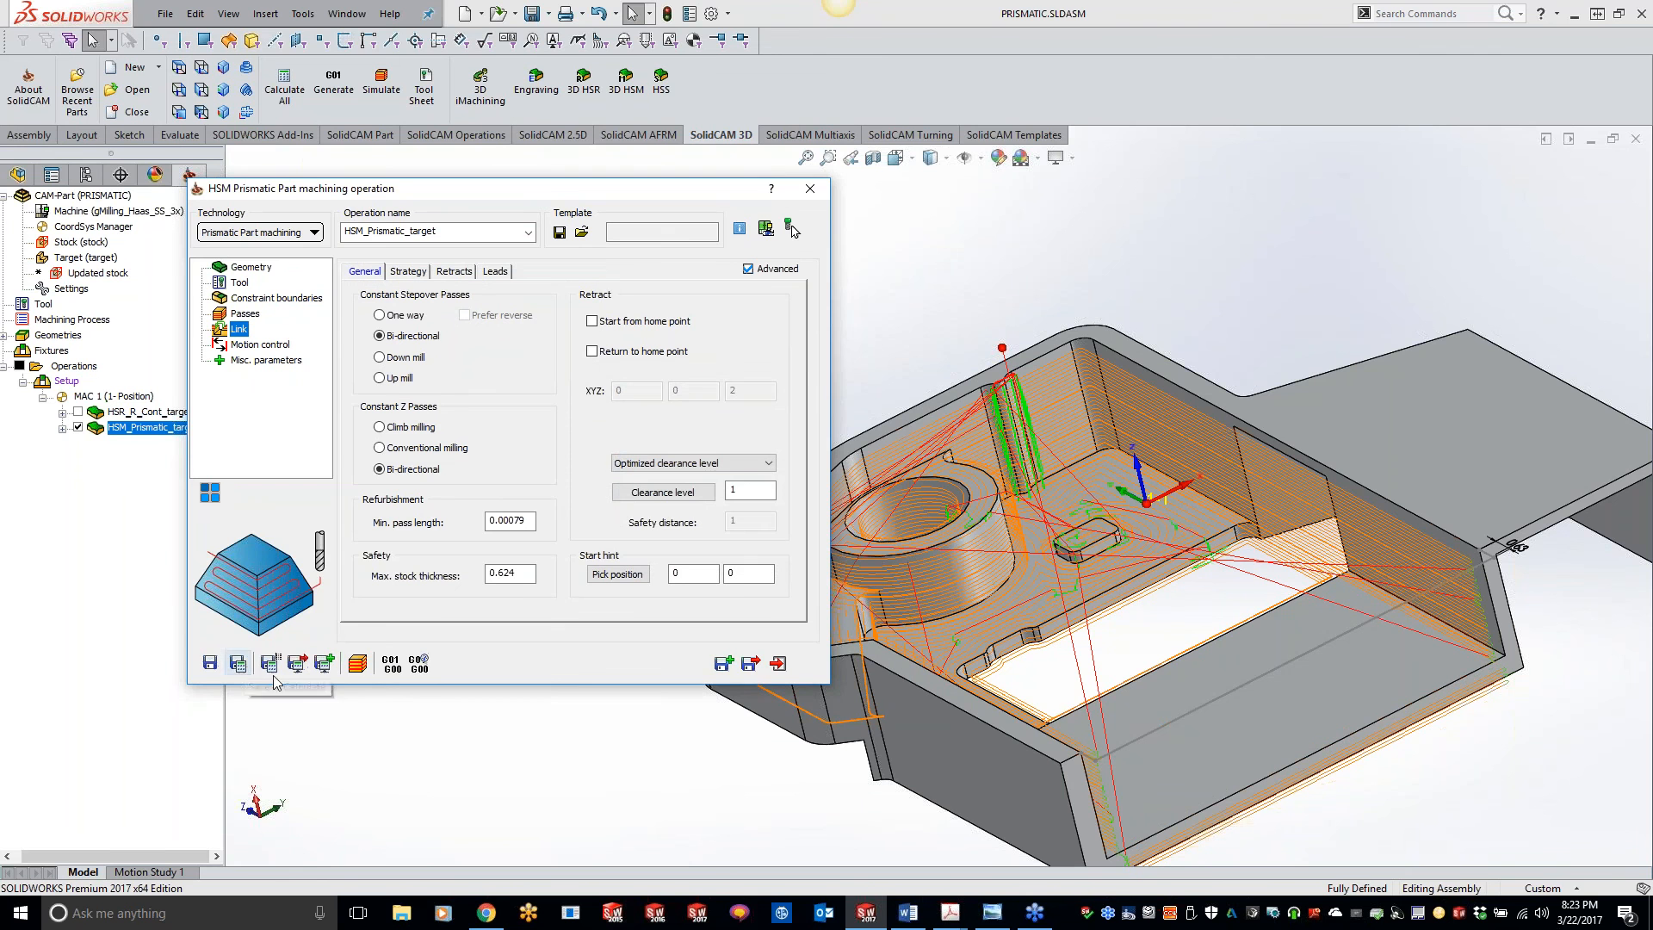
click(1098, 269)
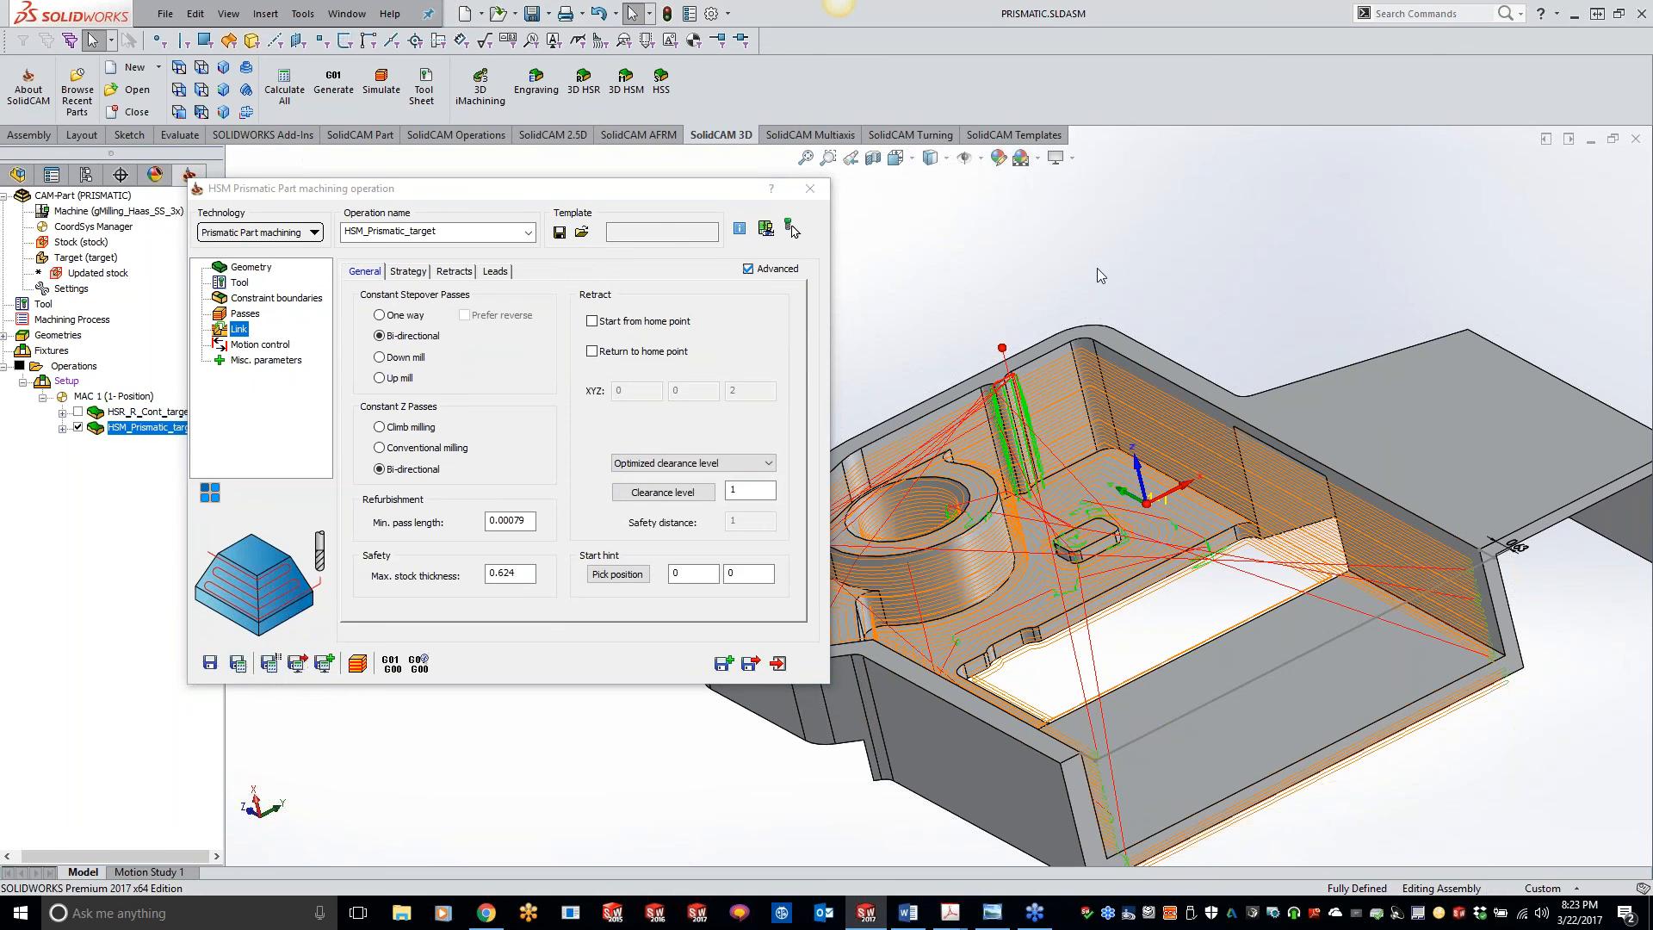
middle_drag(1060, 215, 987, 285)
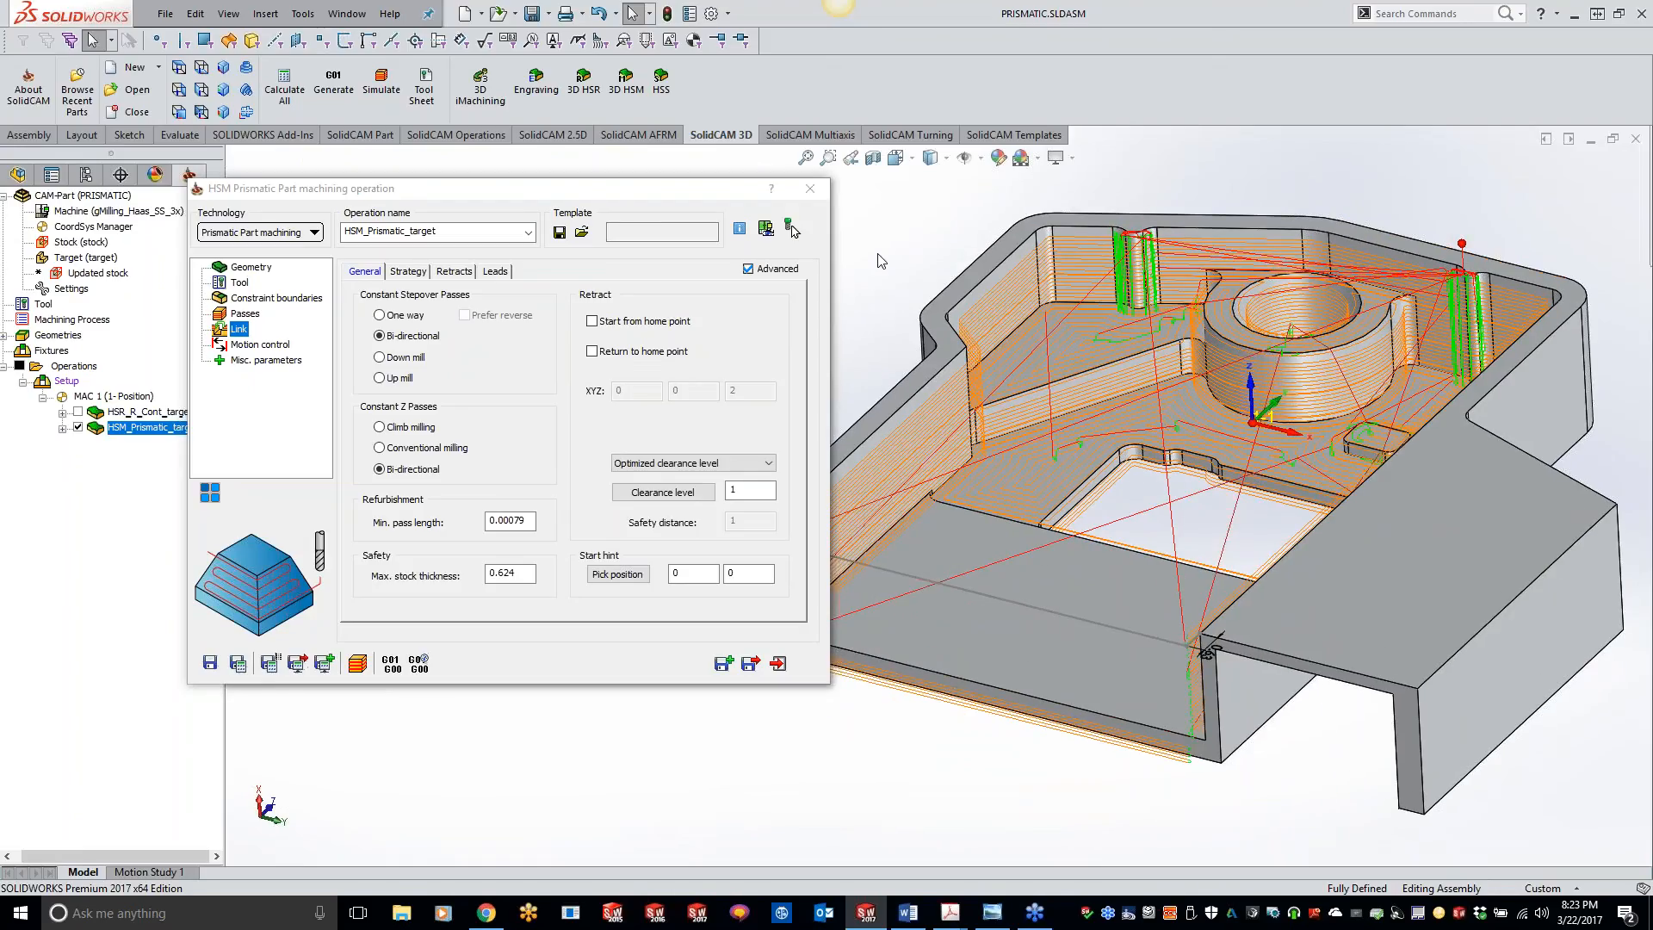
middle_drag(1016, 636, 991, 624)
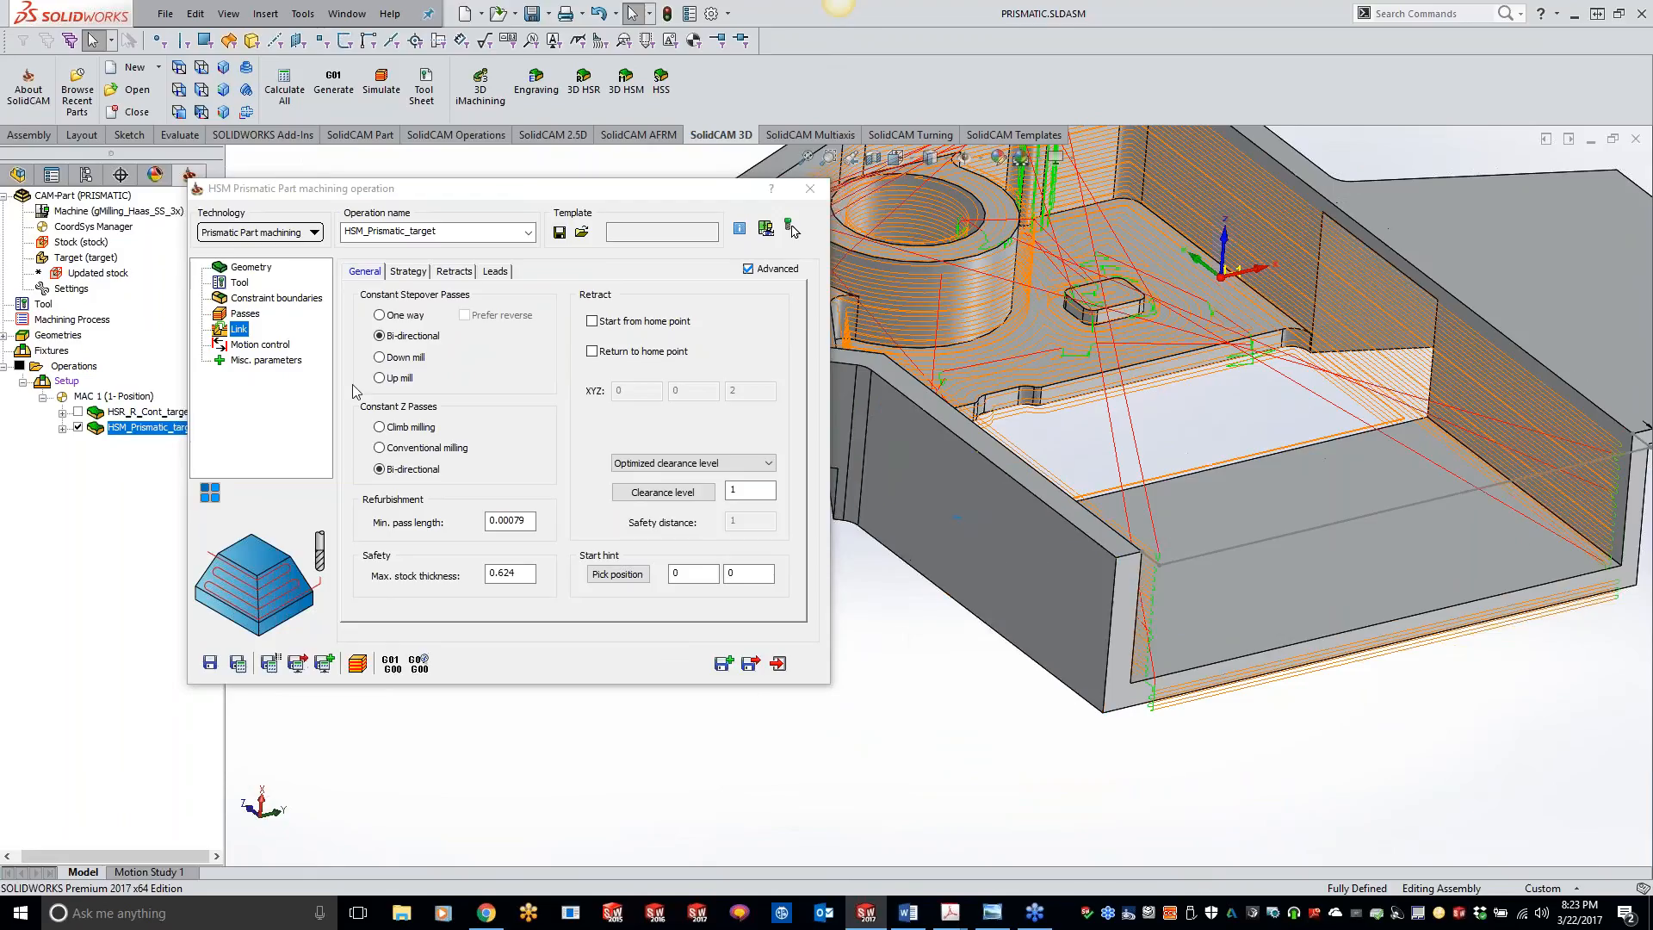
Step: Change the user-defined constraint boundary to contour1 and recalculate the prismatic operation
click(277, 298)
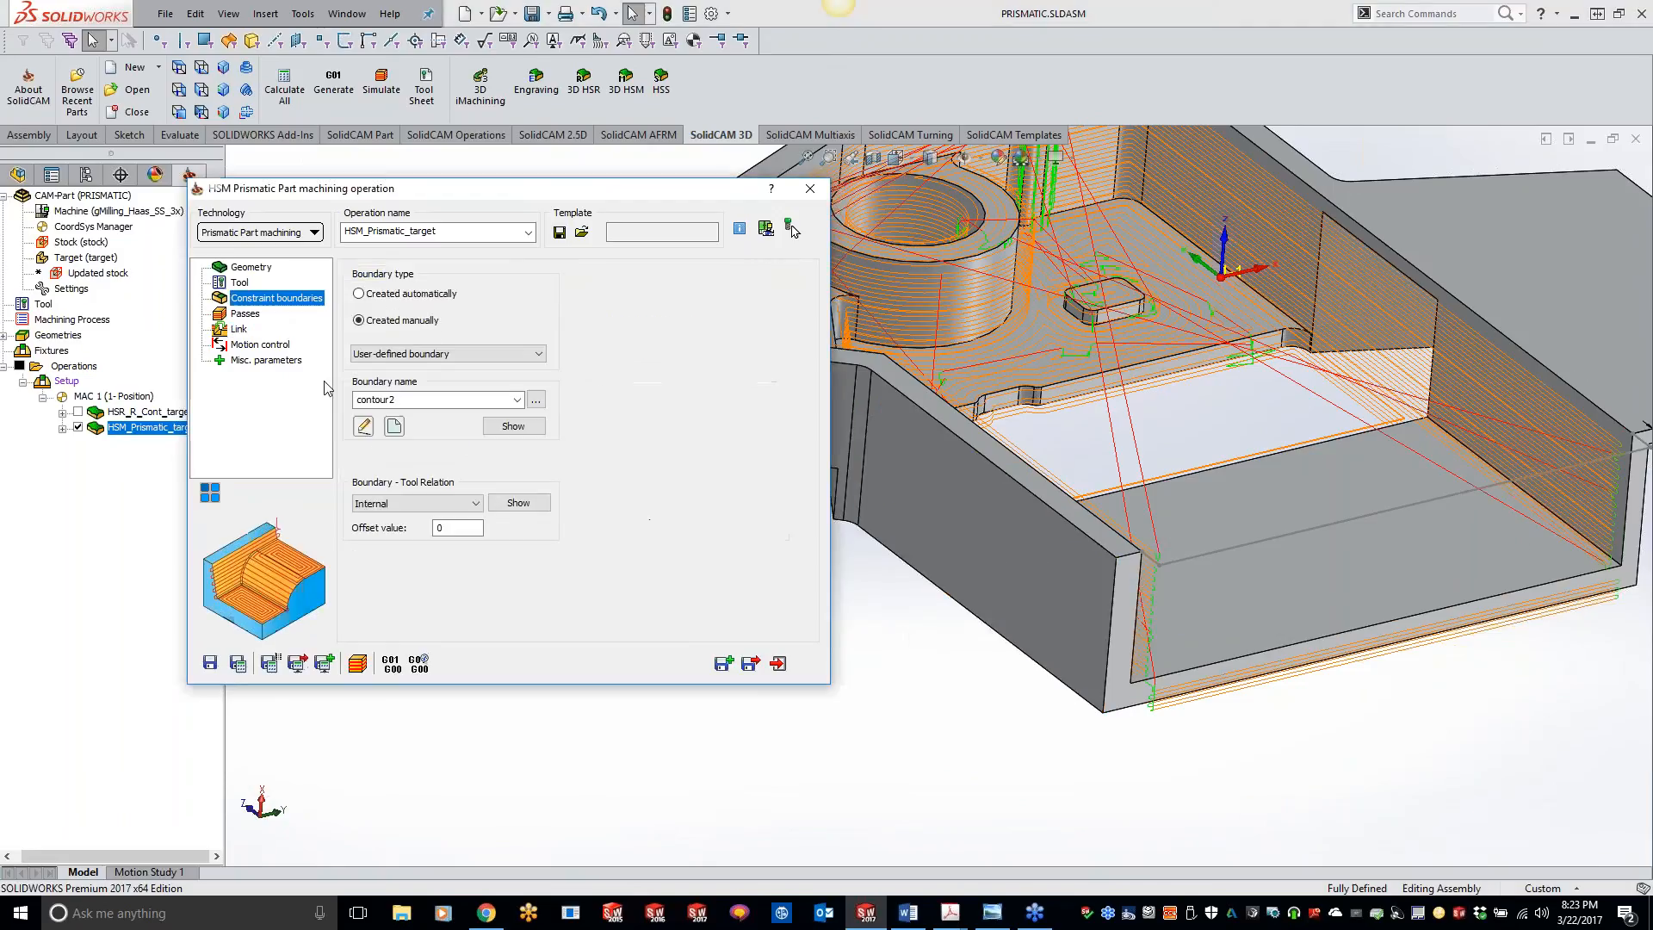
click(488, 400)
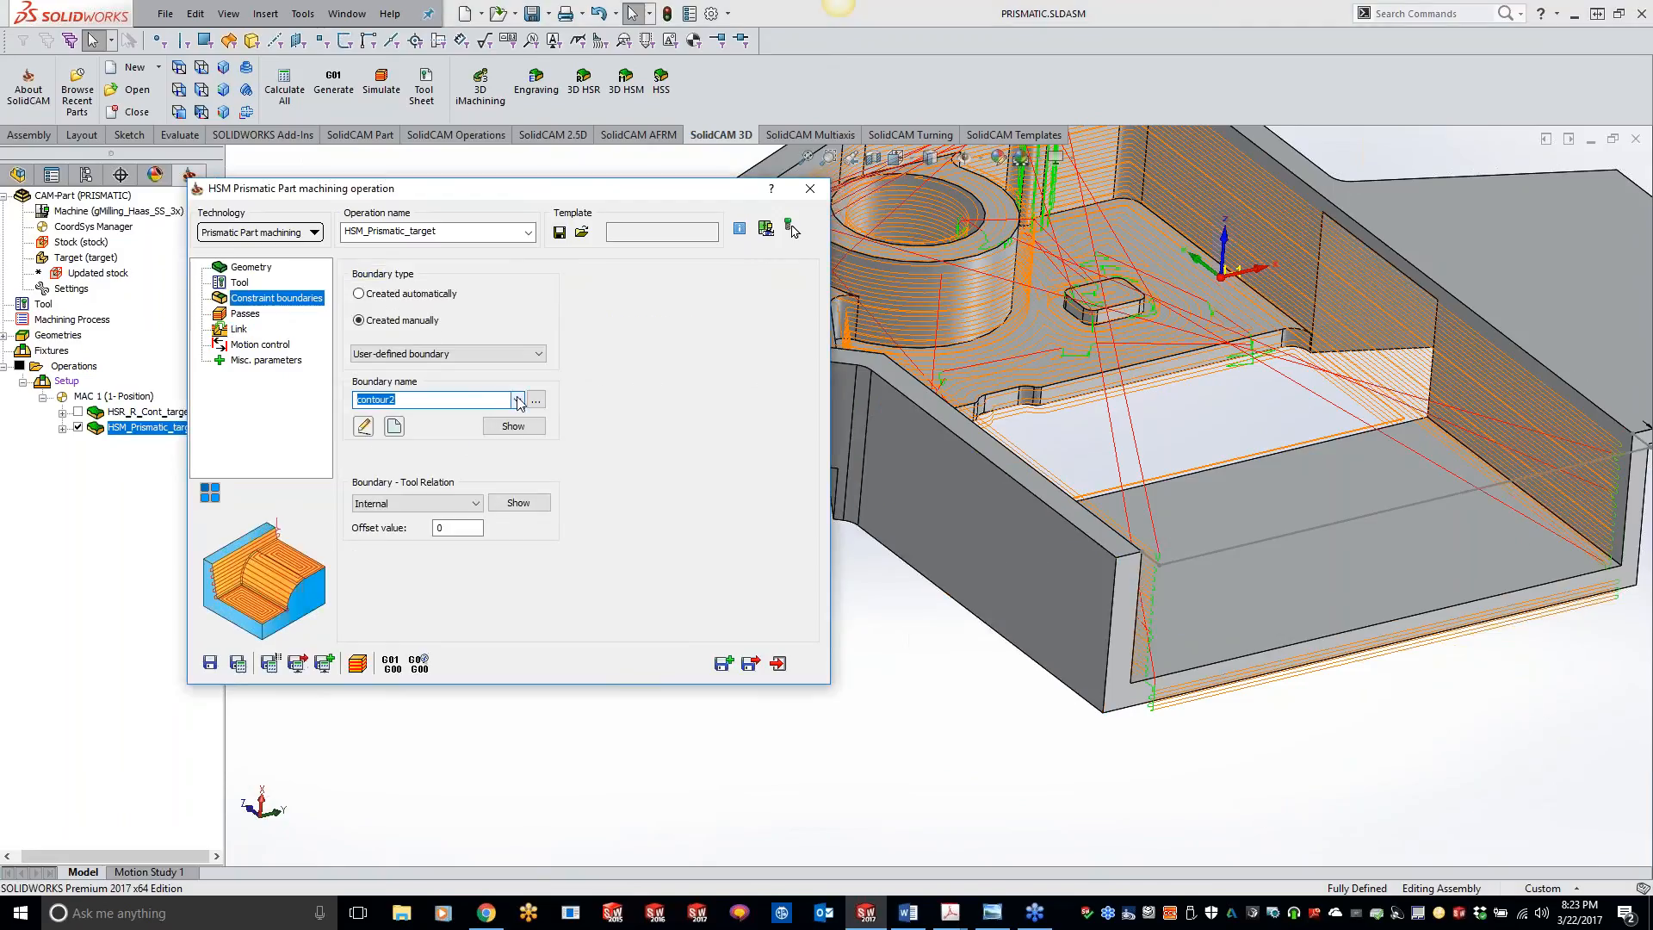
click(517, 400)
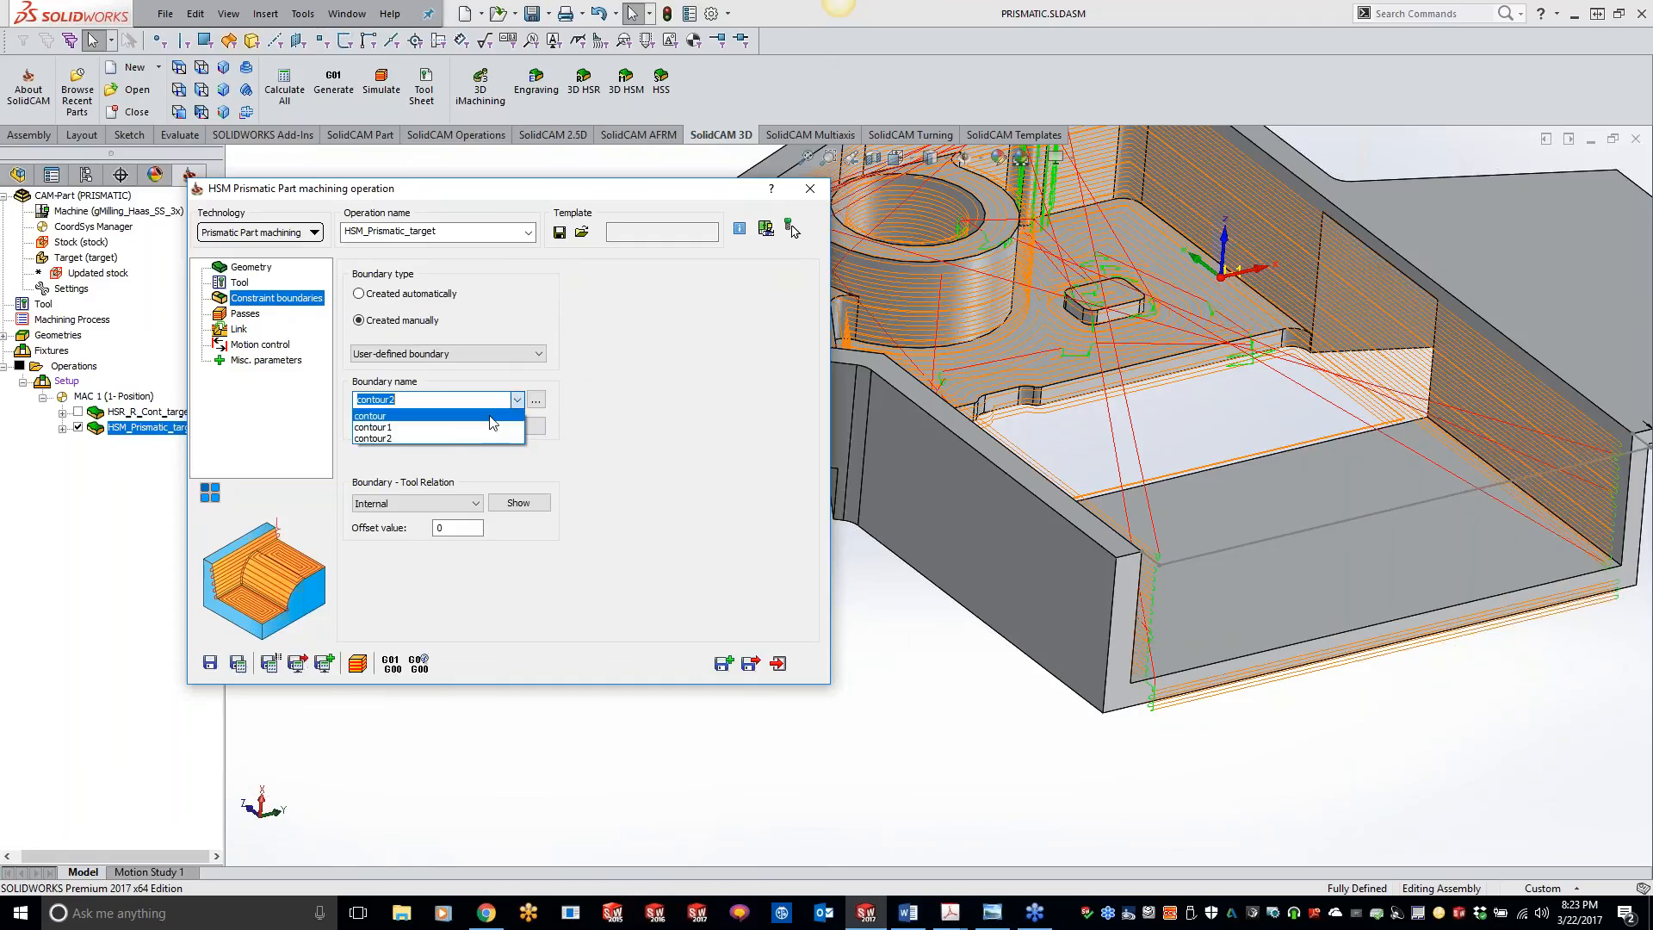
click(489, 427)
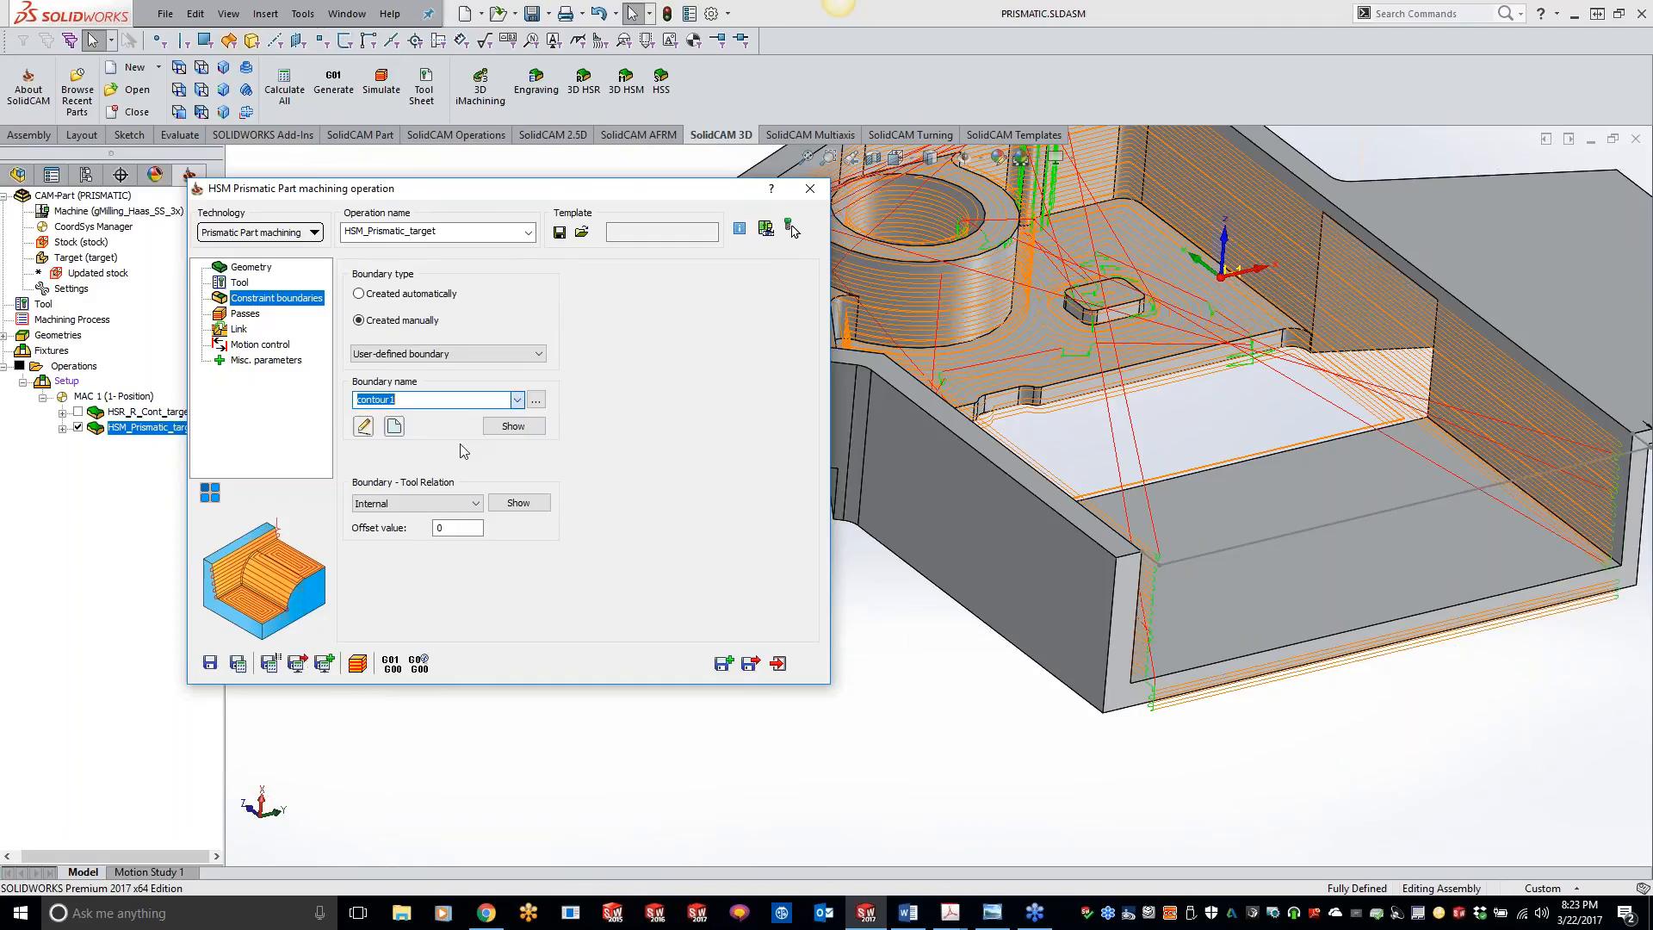
click(239, 663)
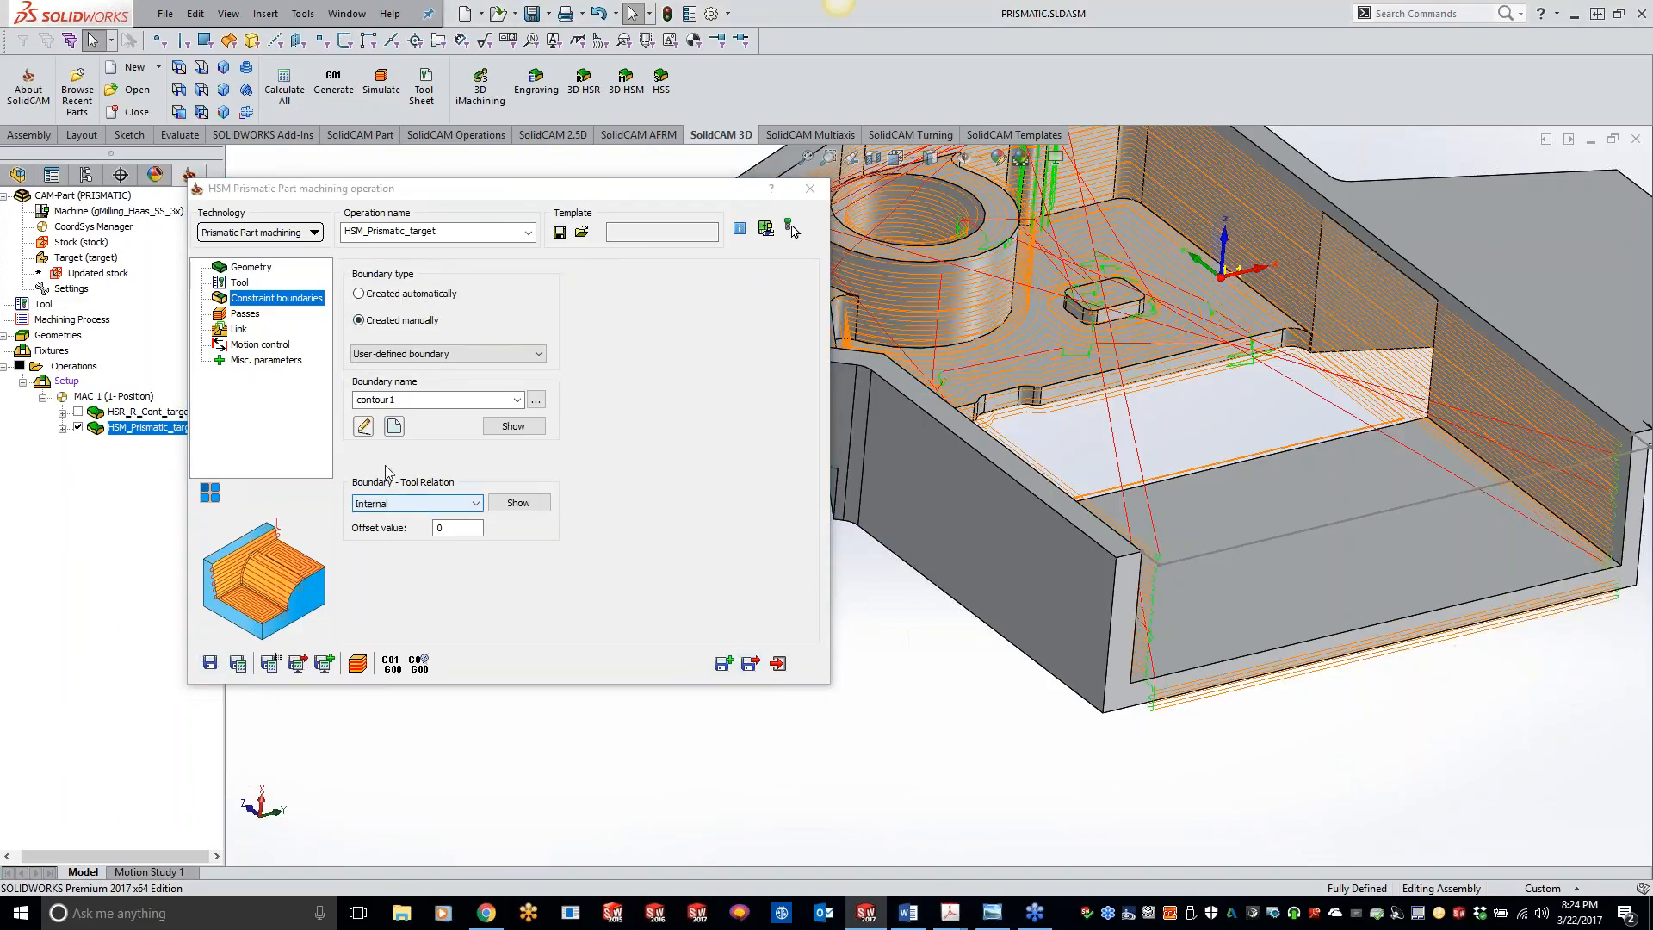
Step: Preview the contour1 constraint boundary on the model and return to the operation settings
click(247, 314)
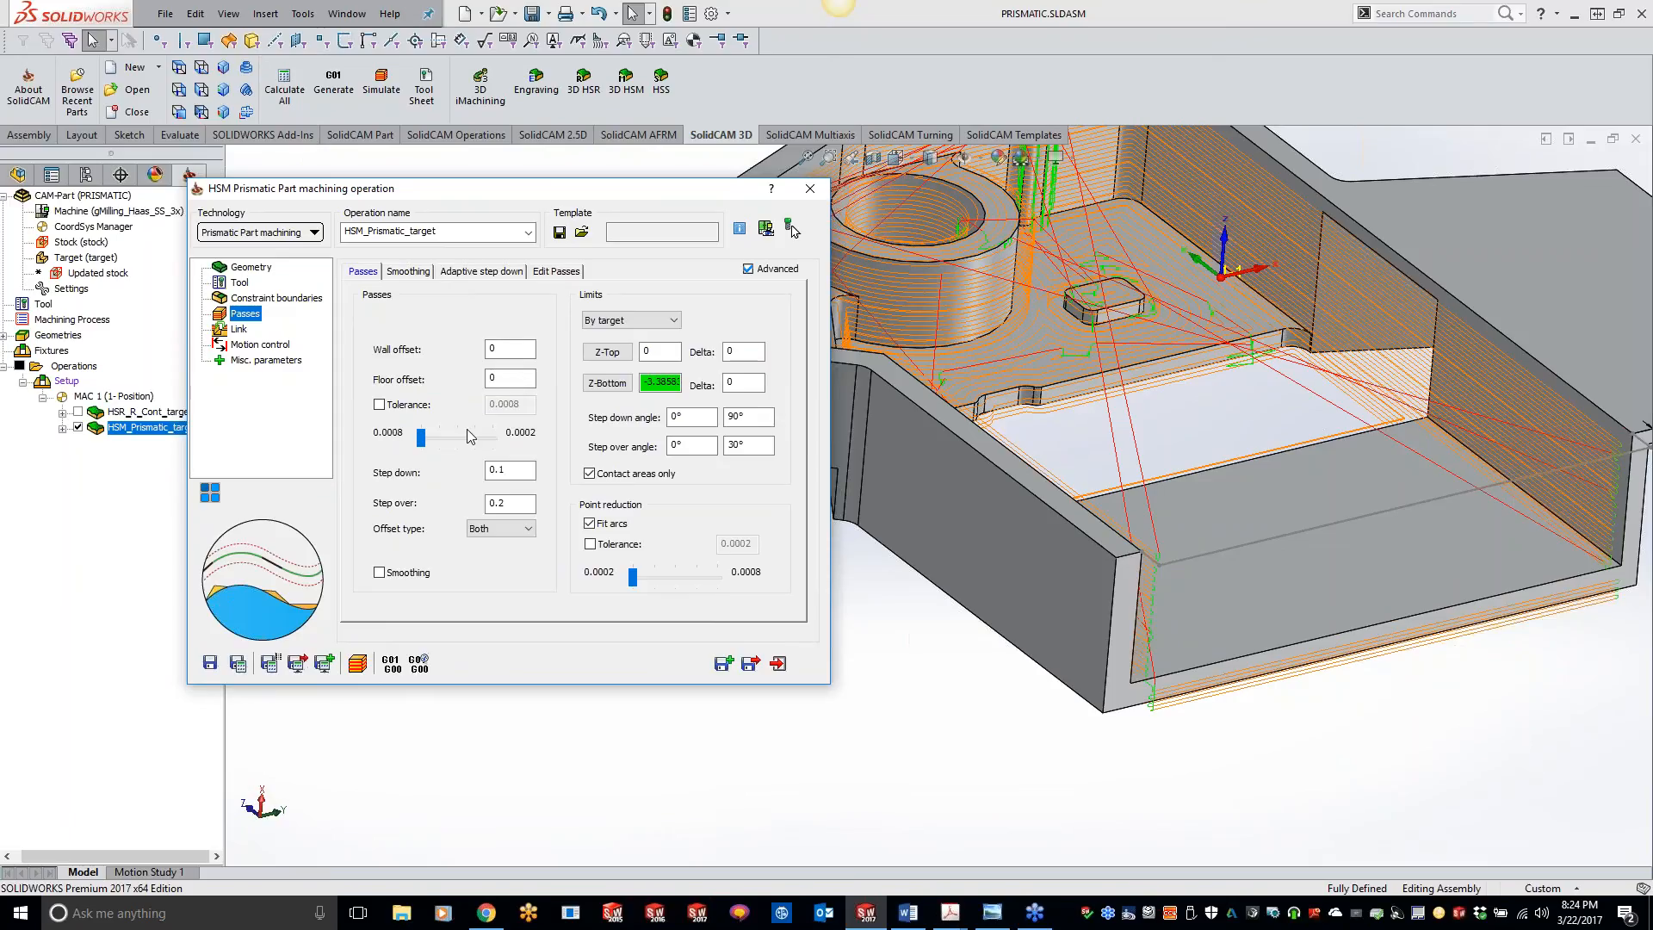
click(275, 298)
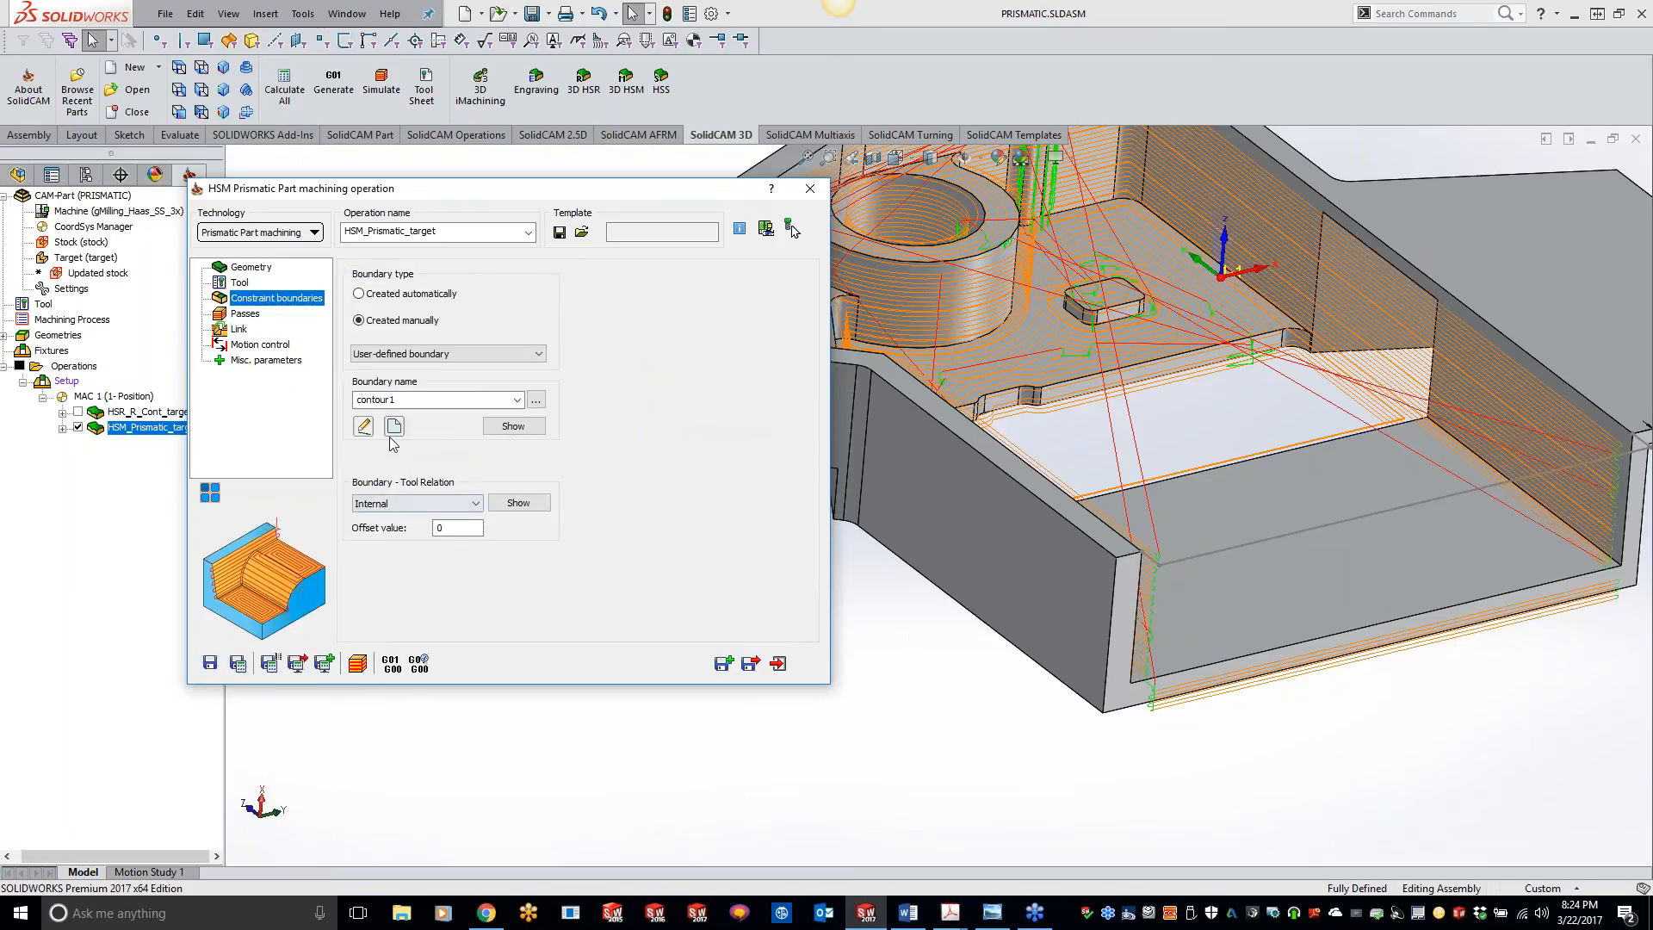
click(514, 427)
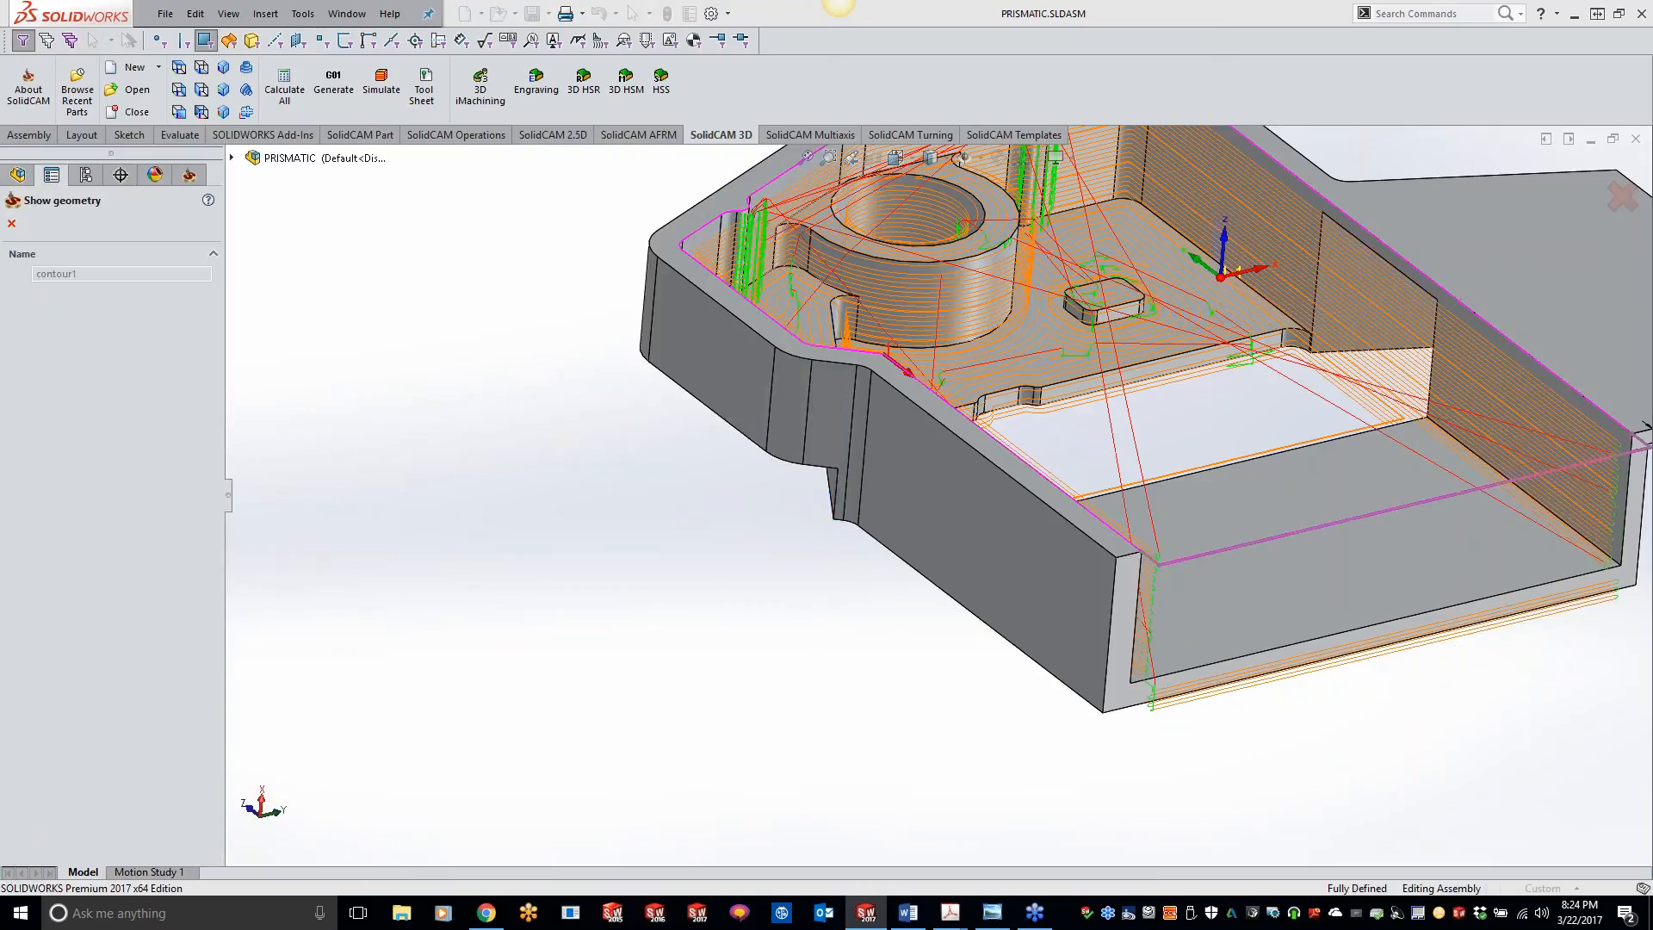
click(12, 223)
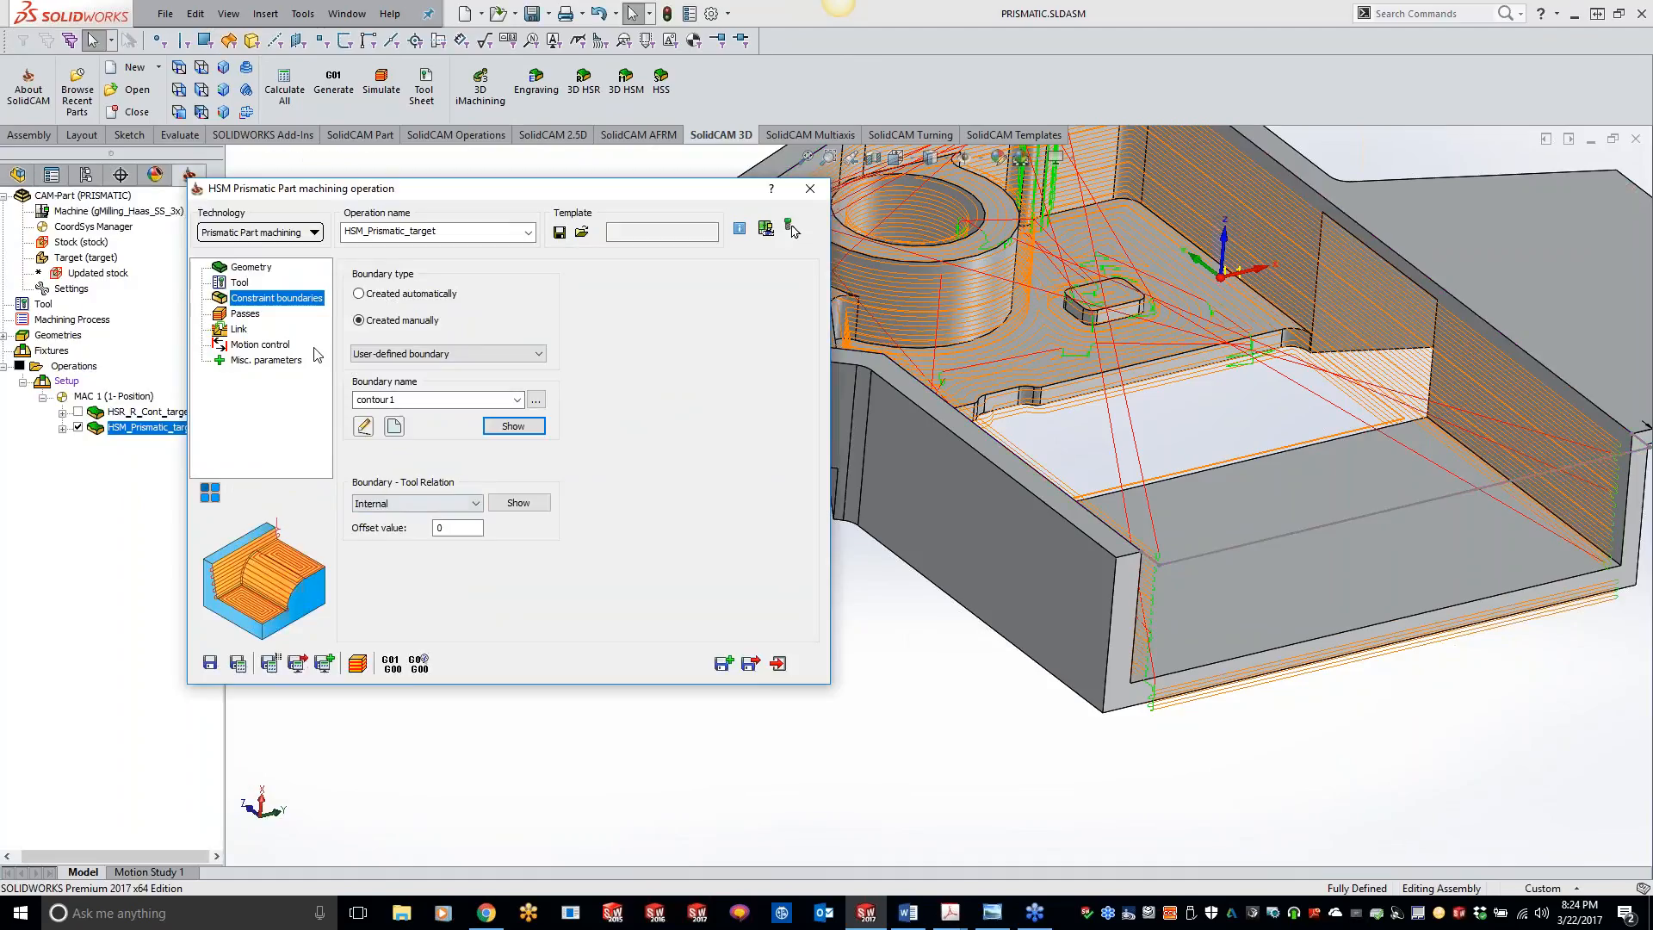
Step: Reduce the passes' step over to 0.1, recalculate the operation, and inspect the floor passes around the rectangular opening
click(263, 315)
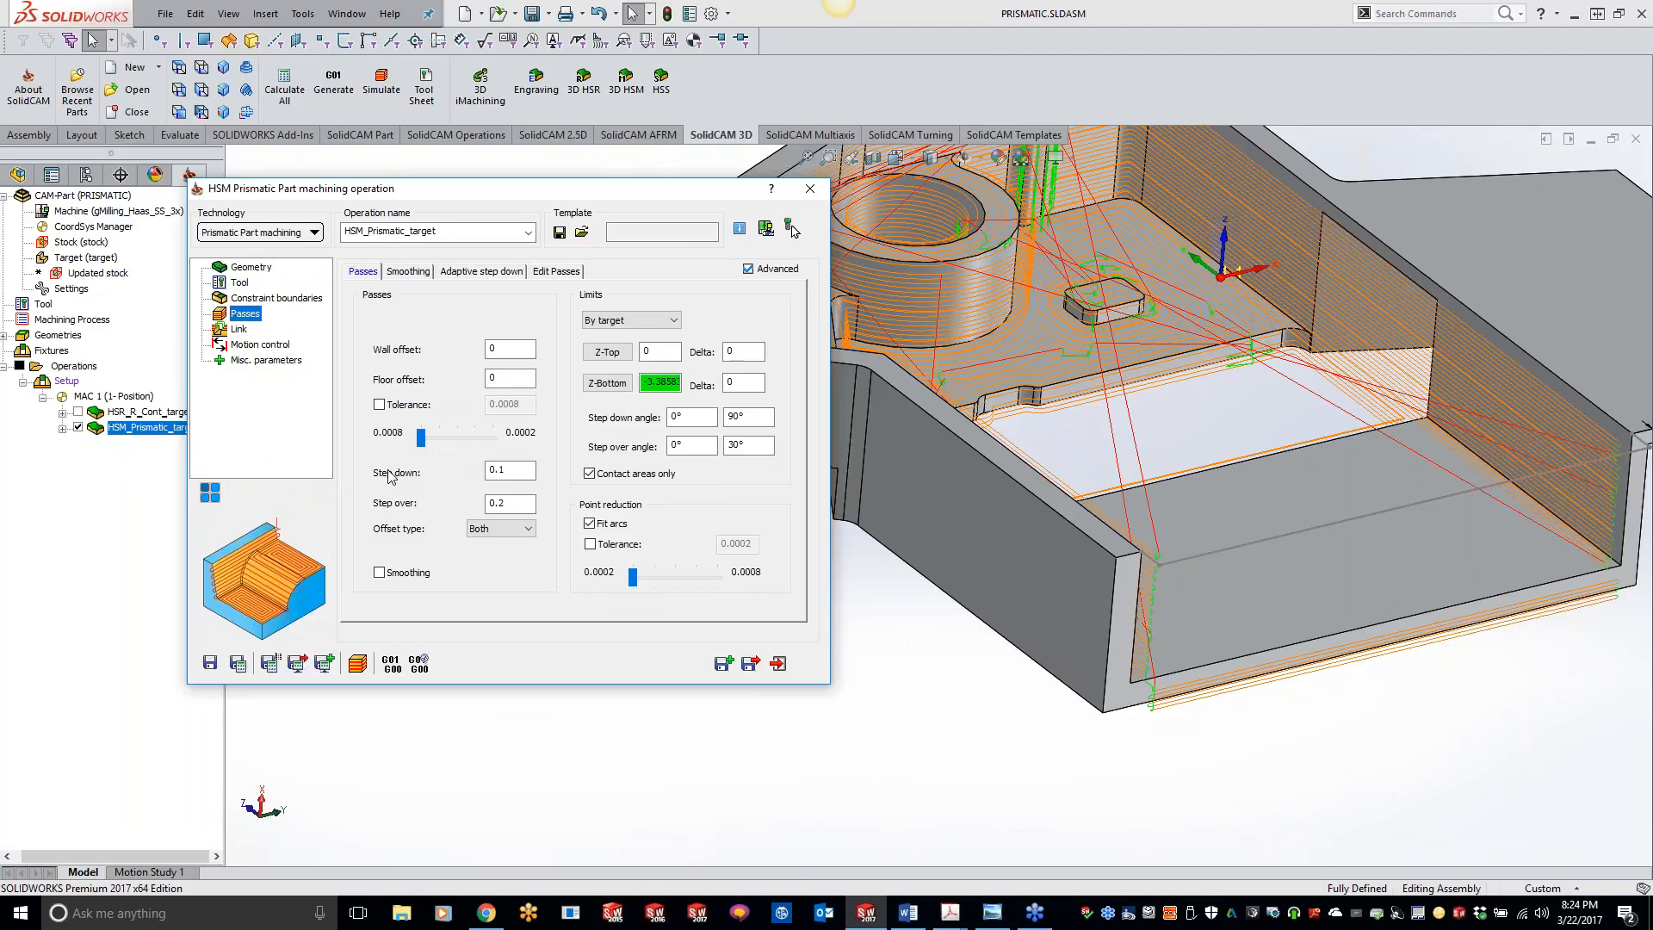
click(410, 273)
click(474, 272)
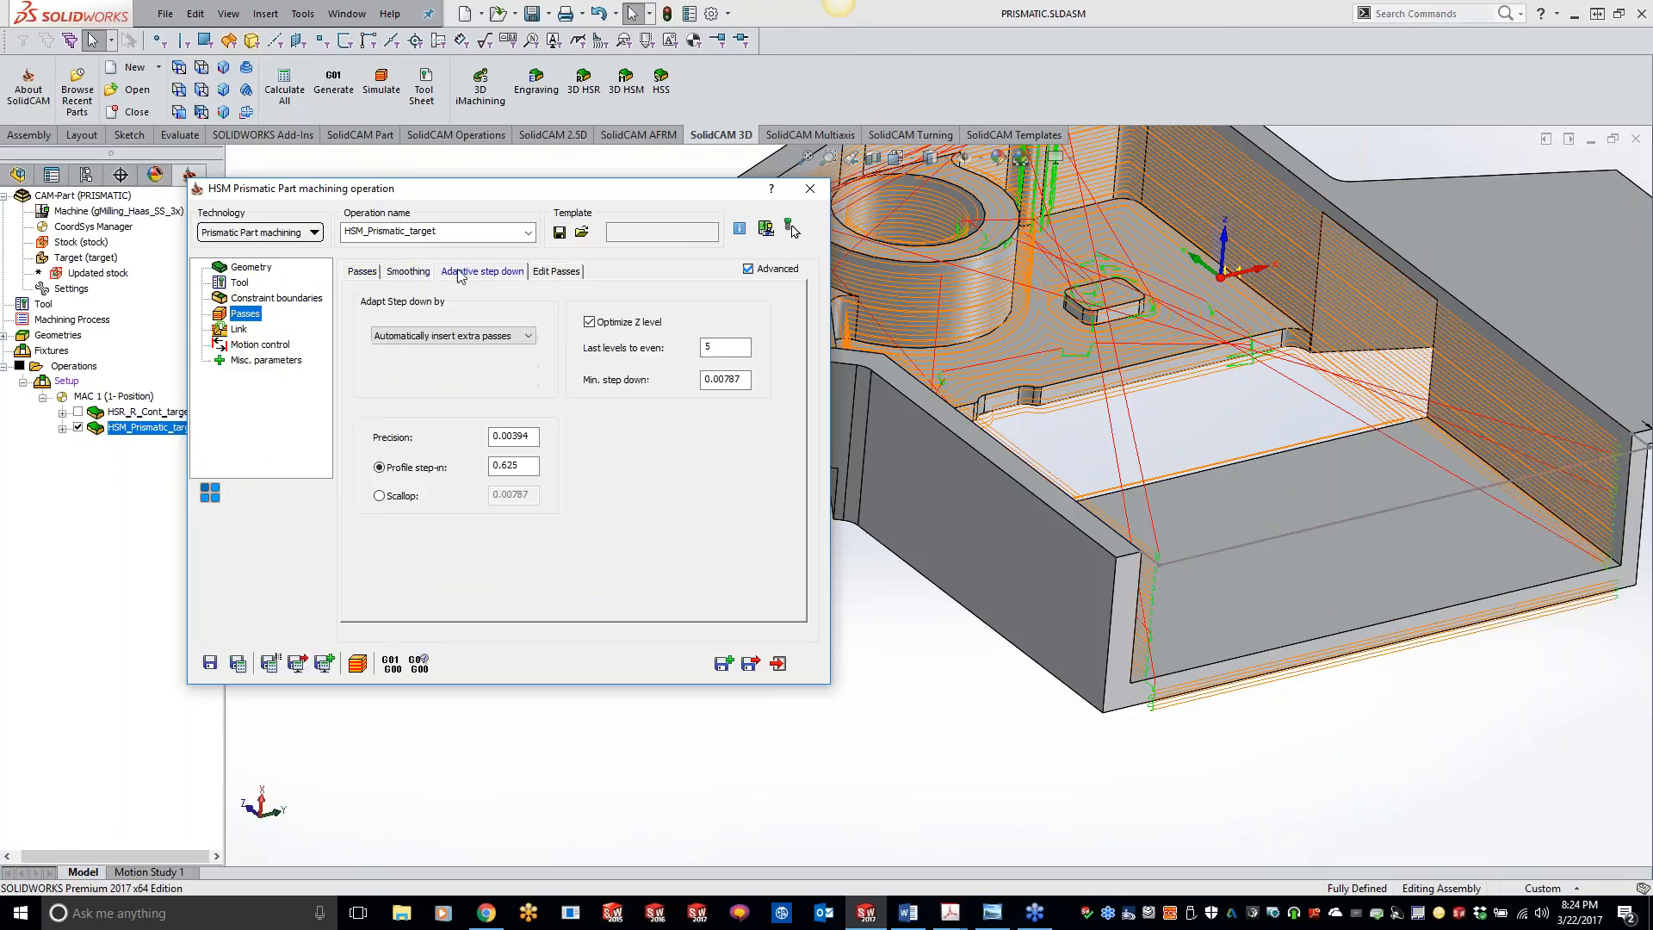
click(363, 272)
click(519, 504)
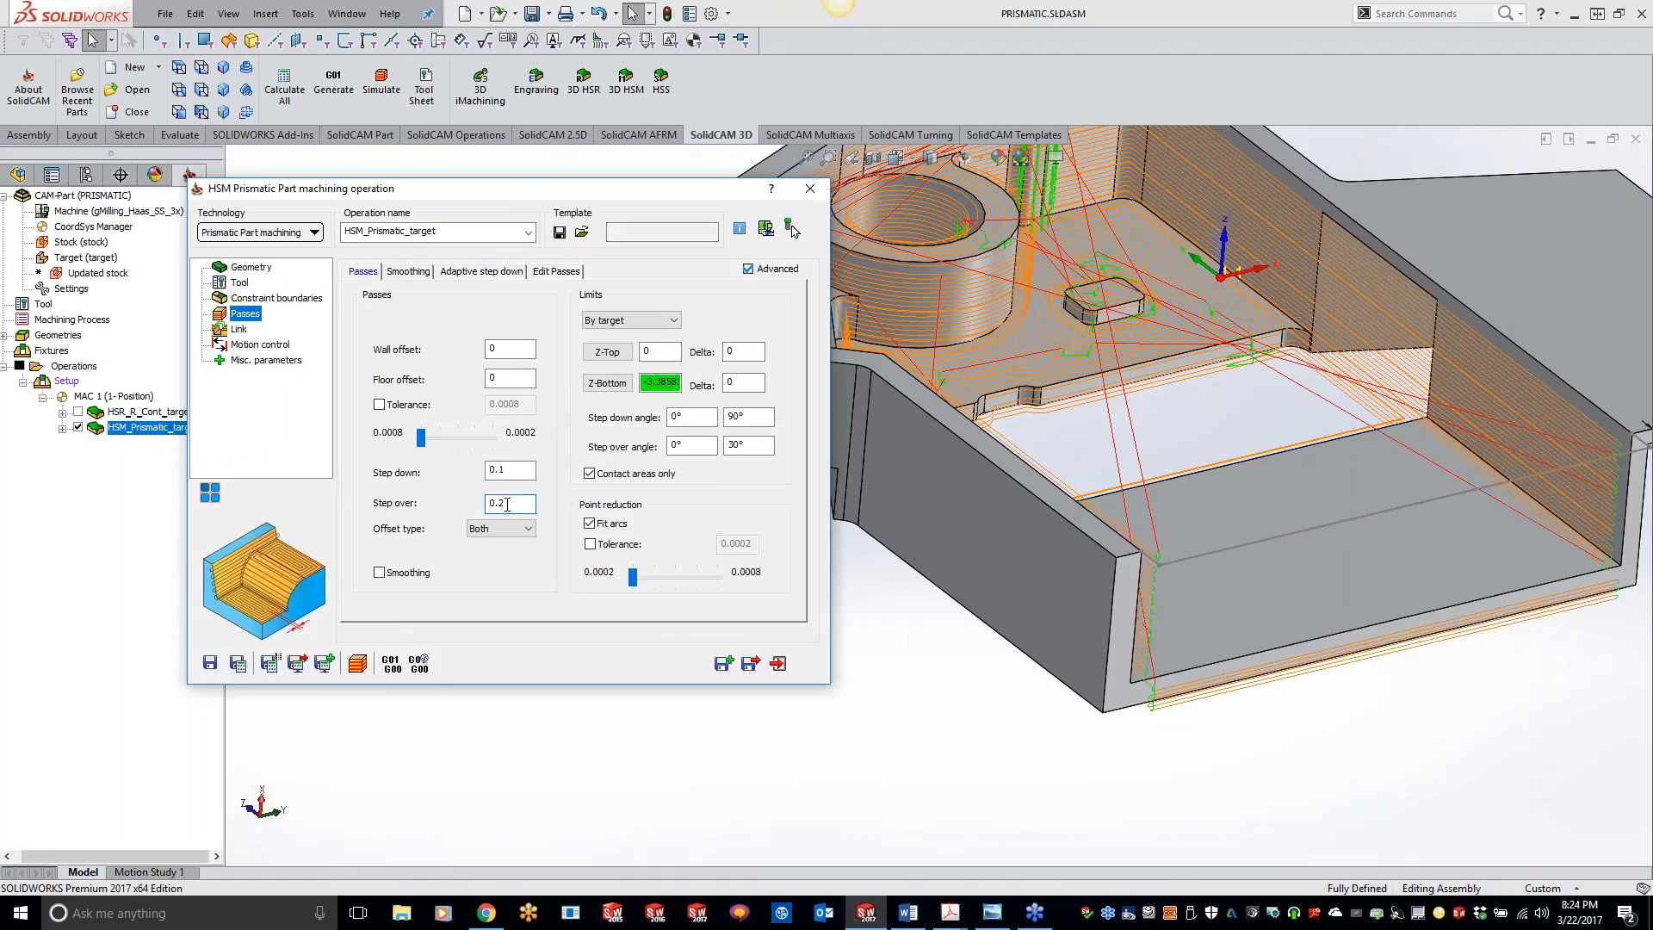
double_click(507, 504)
text(1)
key(BackSpace)
text(.1)
click(270, 665)
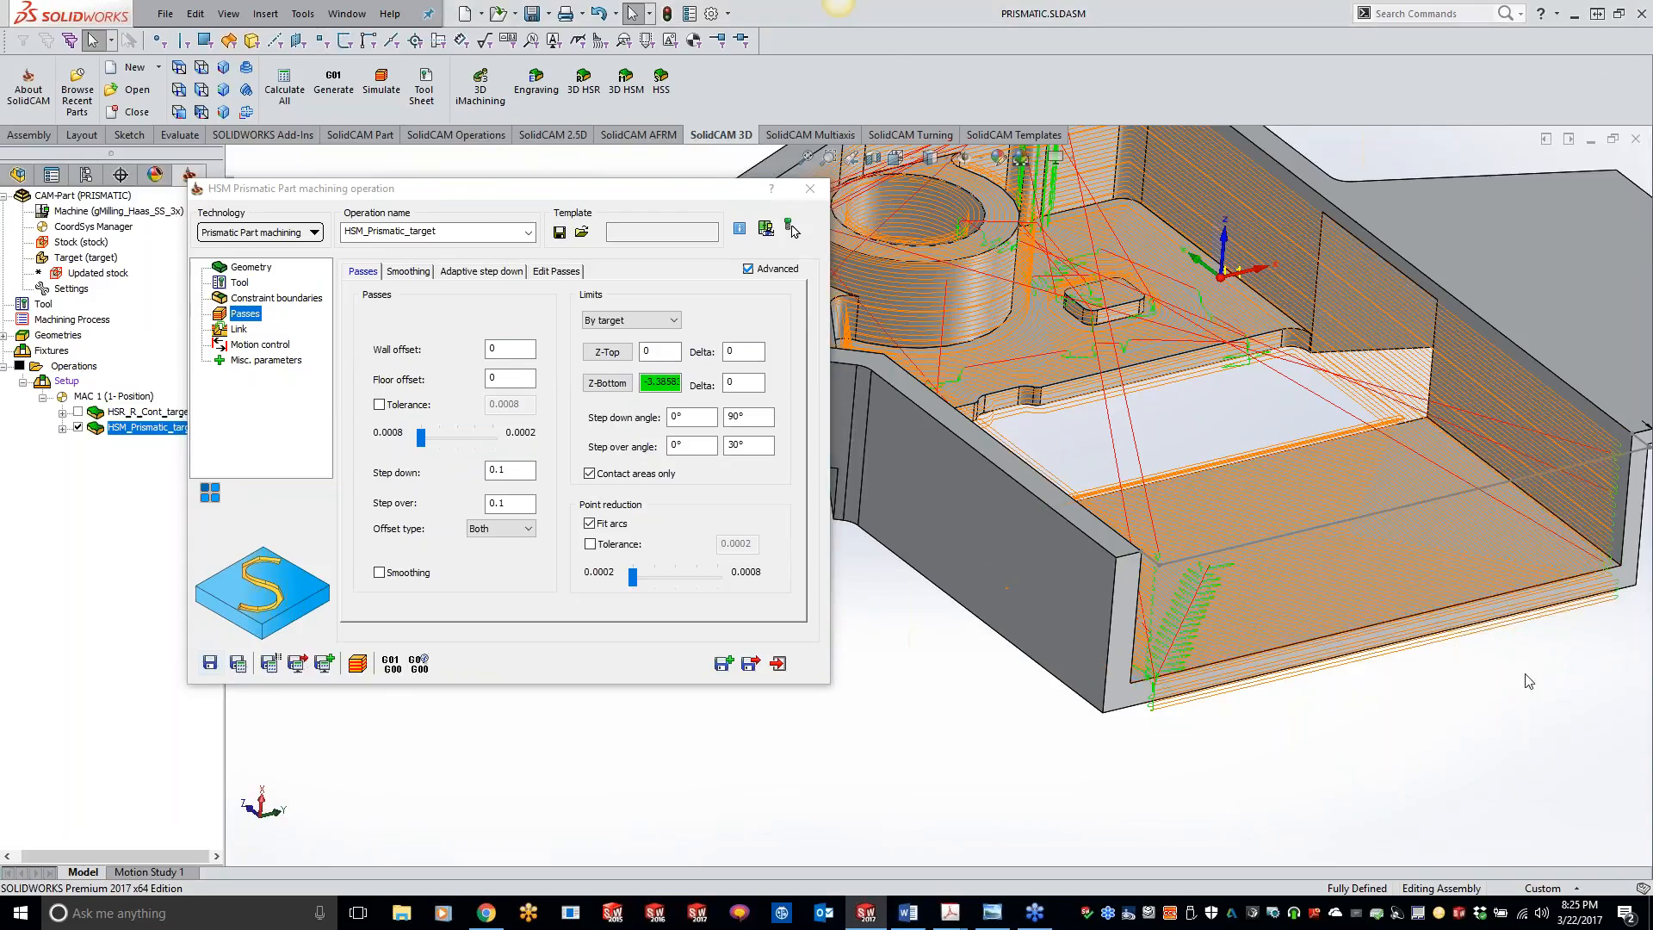
middle_drag(1528, 680, 1290, 600)
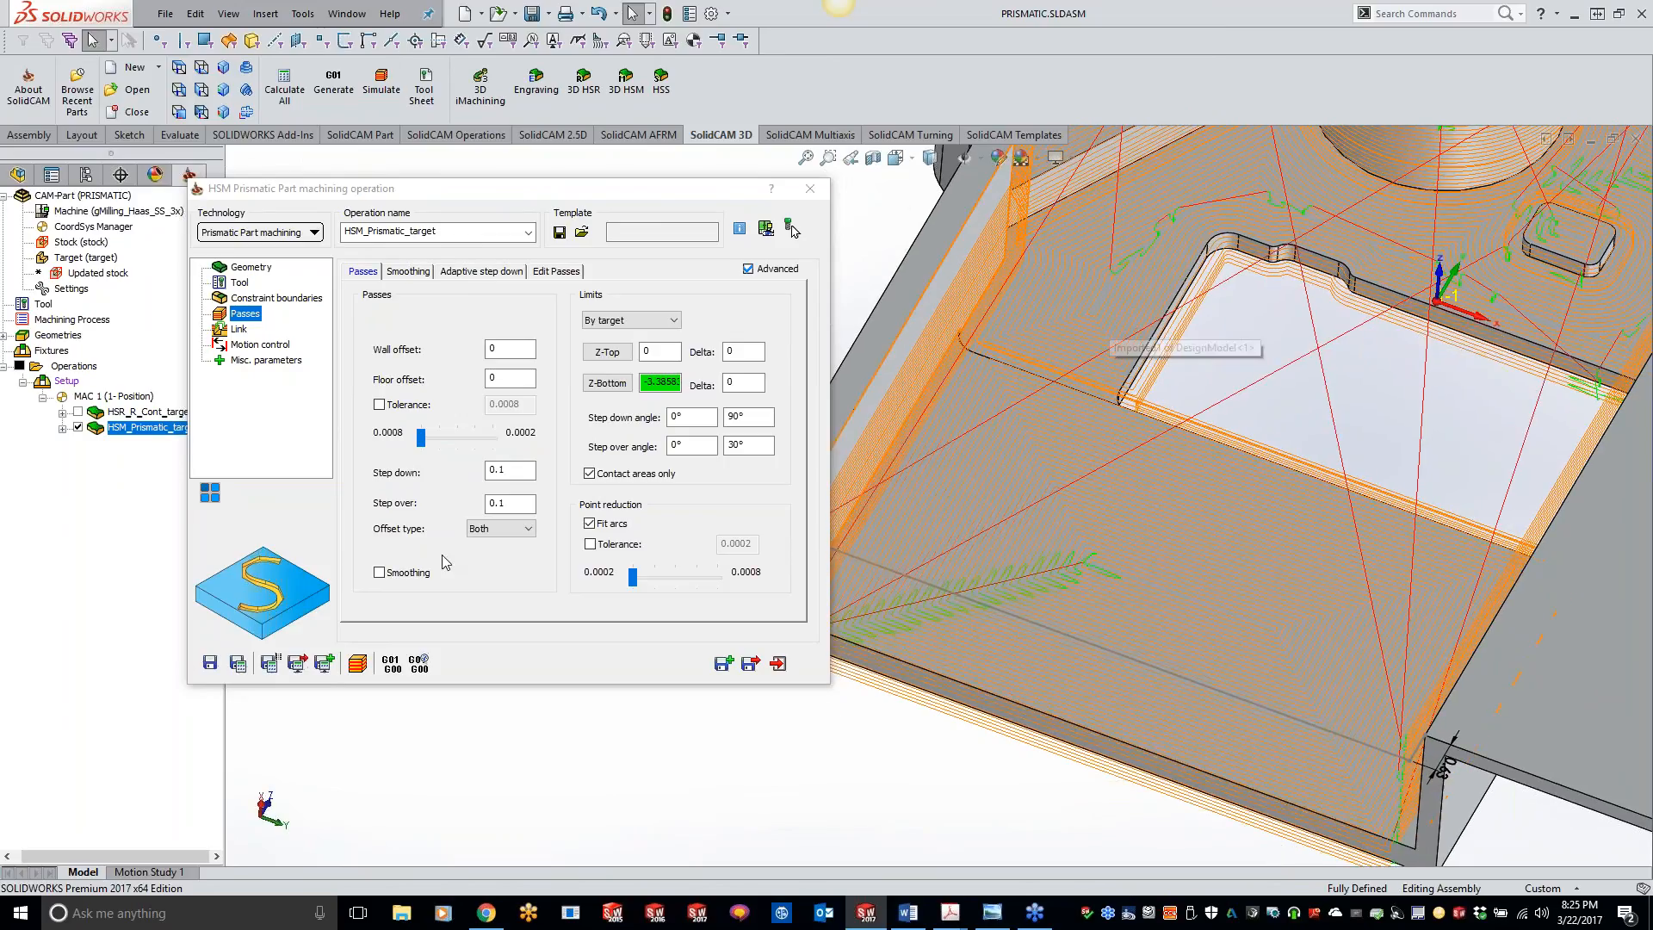
Step: Review the link's retract, strategy and general settings, the calculated toolpath, and the constraint boundary settings
mouse_move(523, 506)
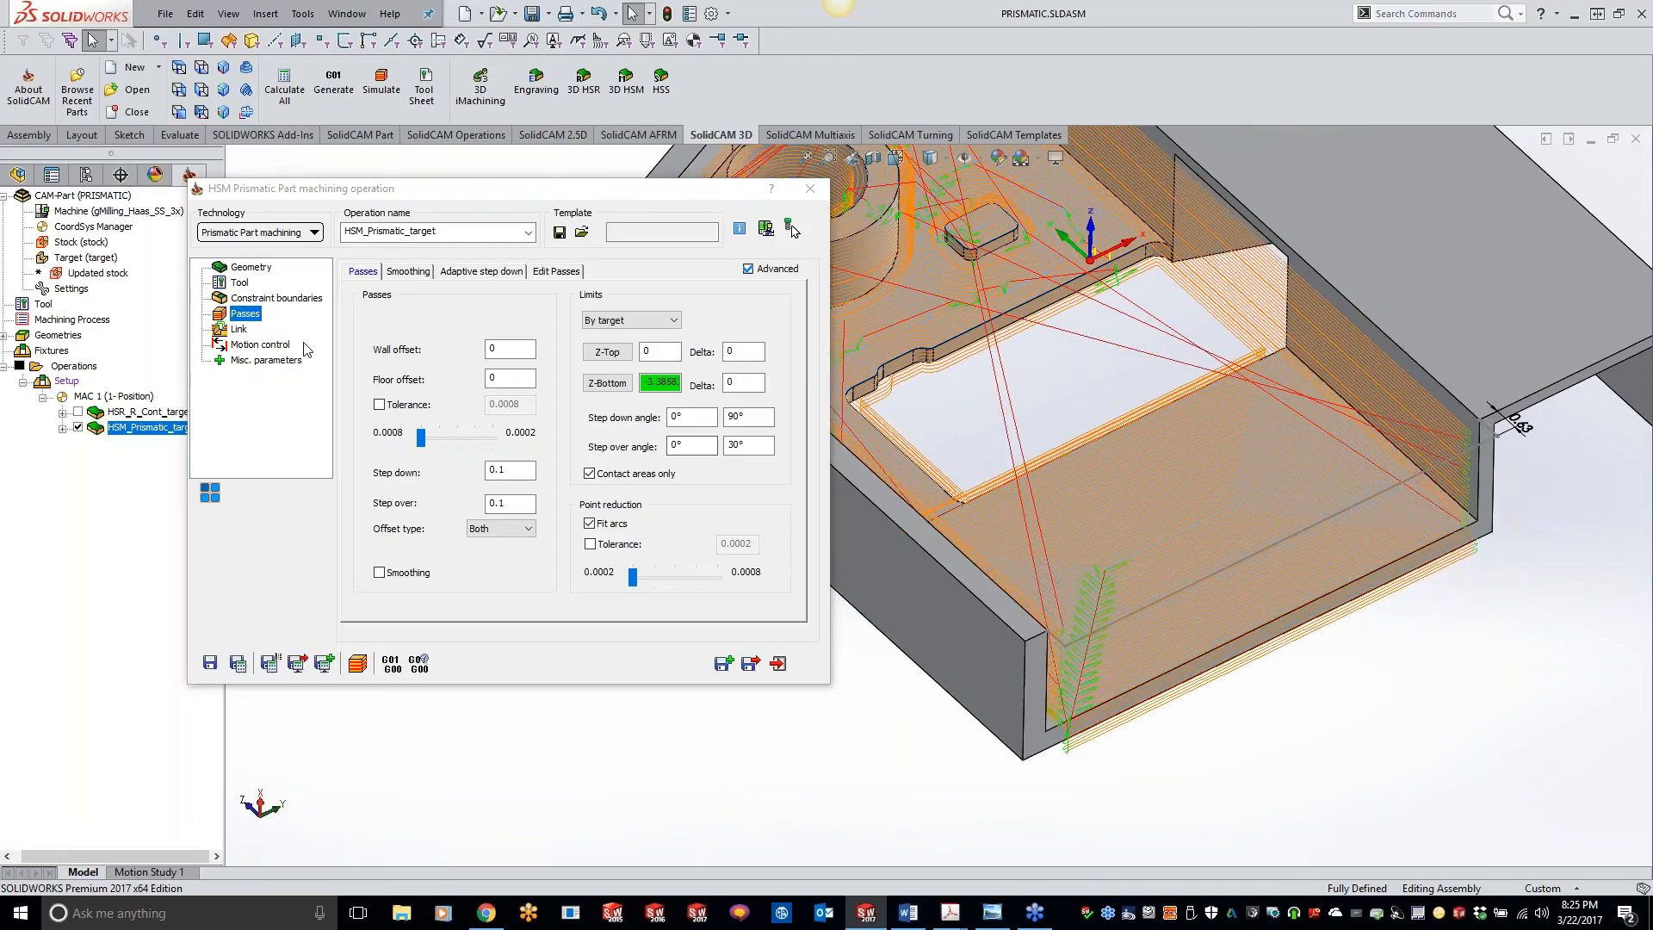
click(240, 330)
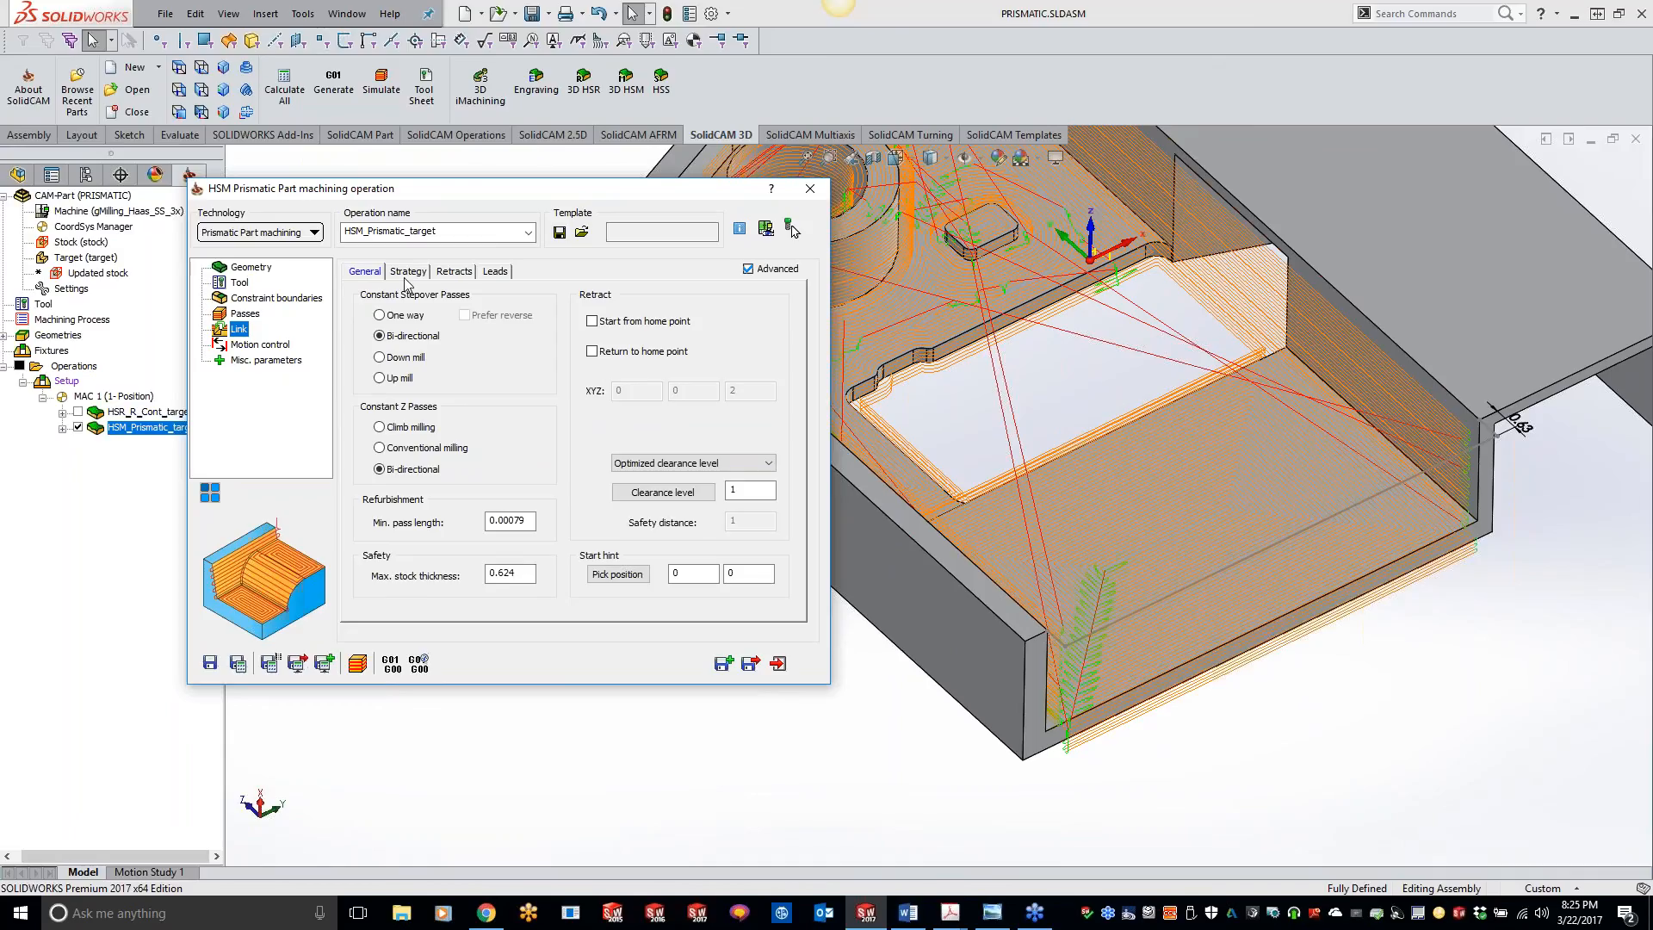
click(444, 272)
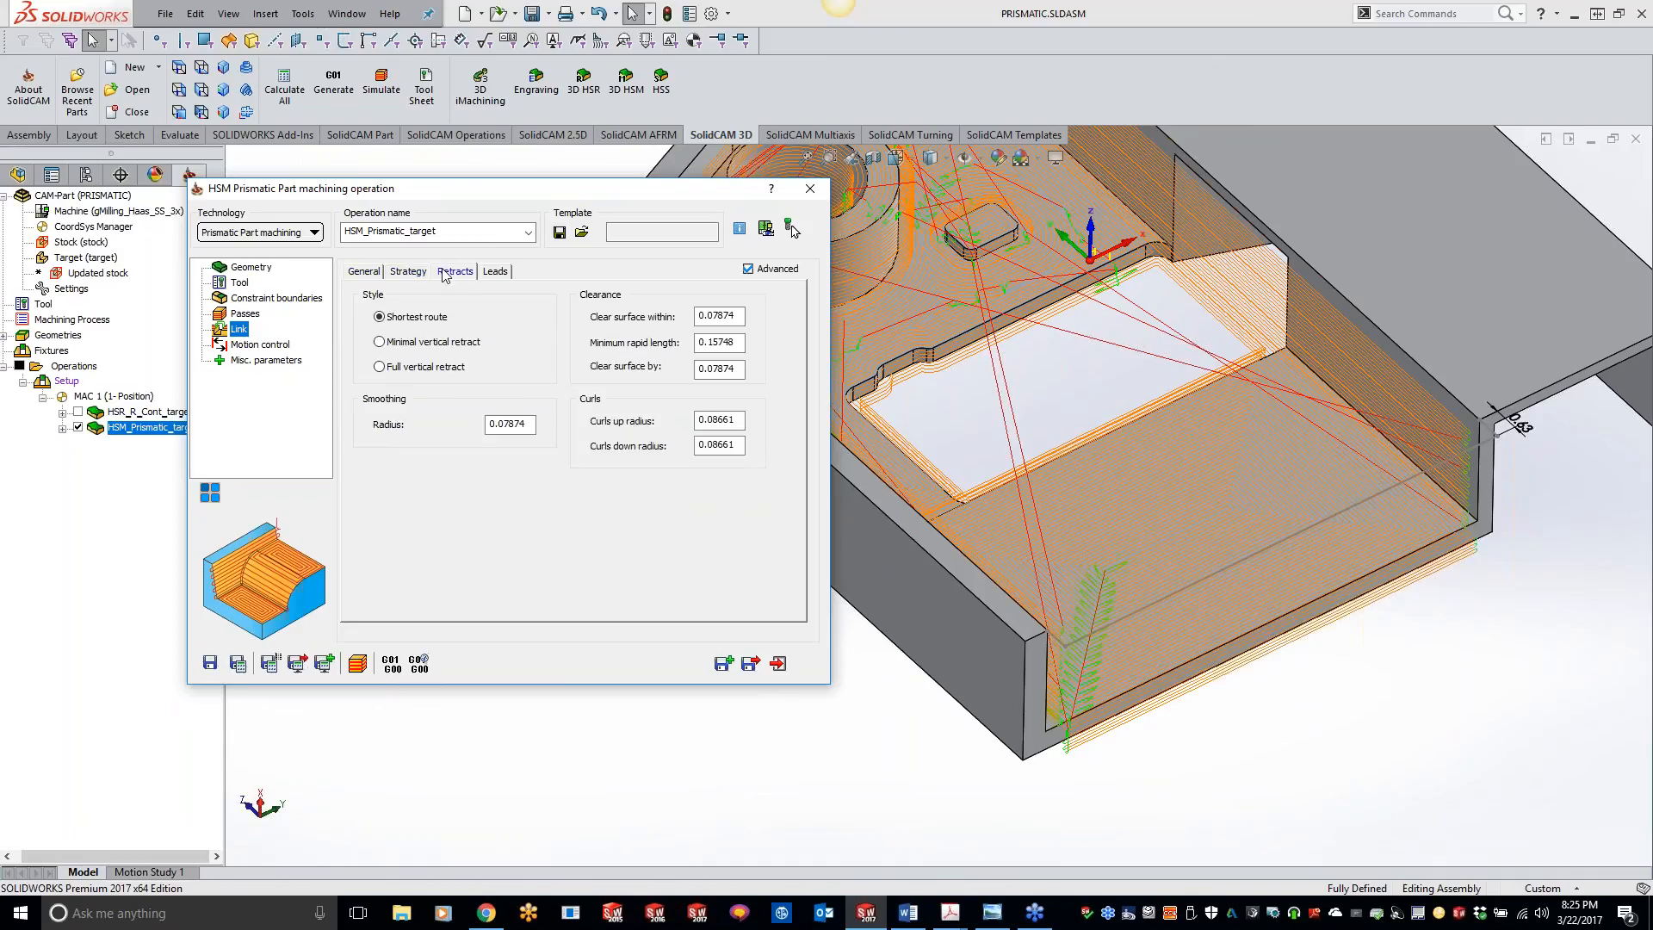
click(412, 272)
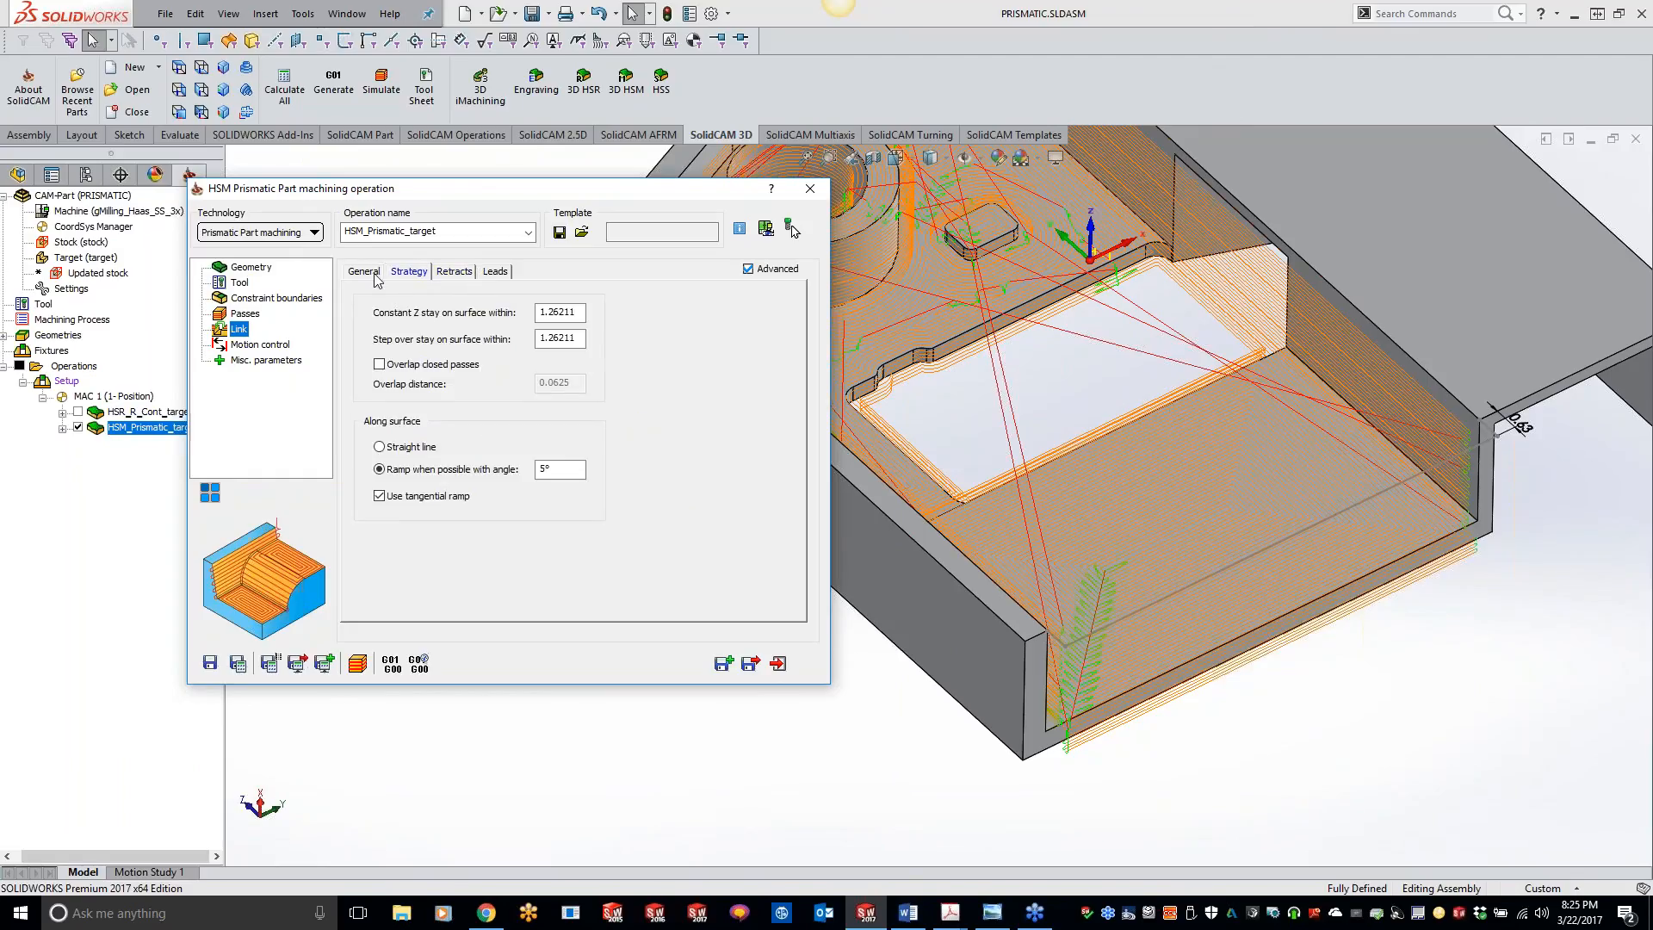
click(376, 274)
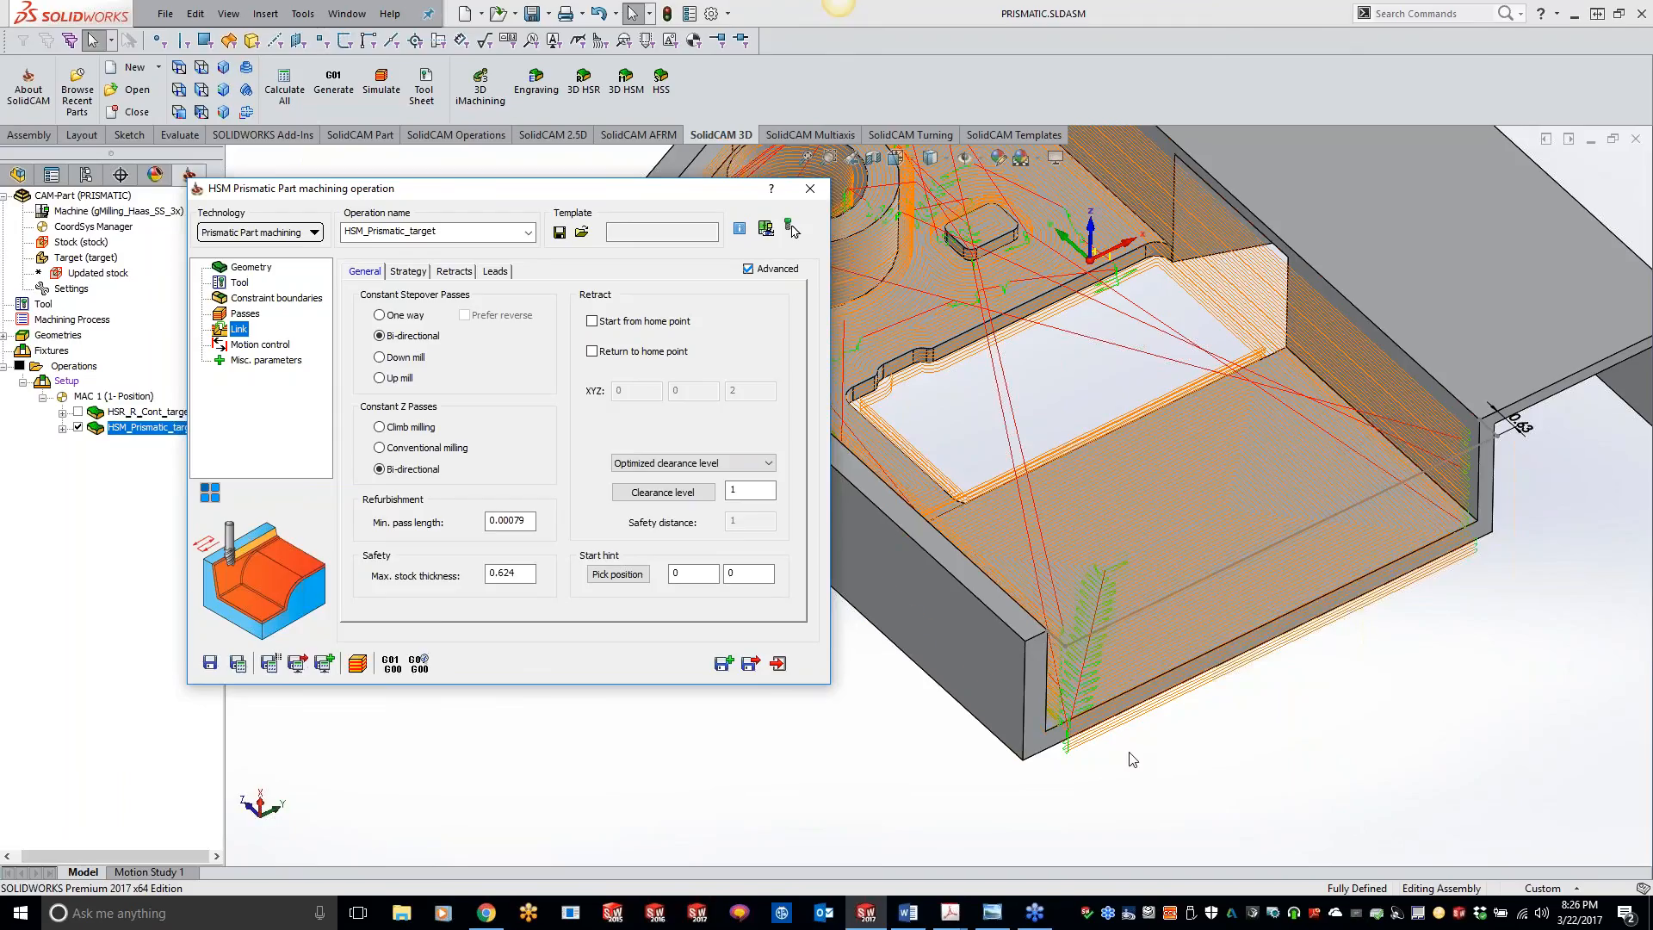
click(864, 814)
scroll(920, 797, up, 2)
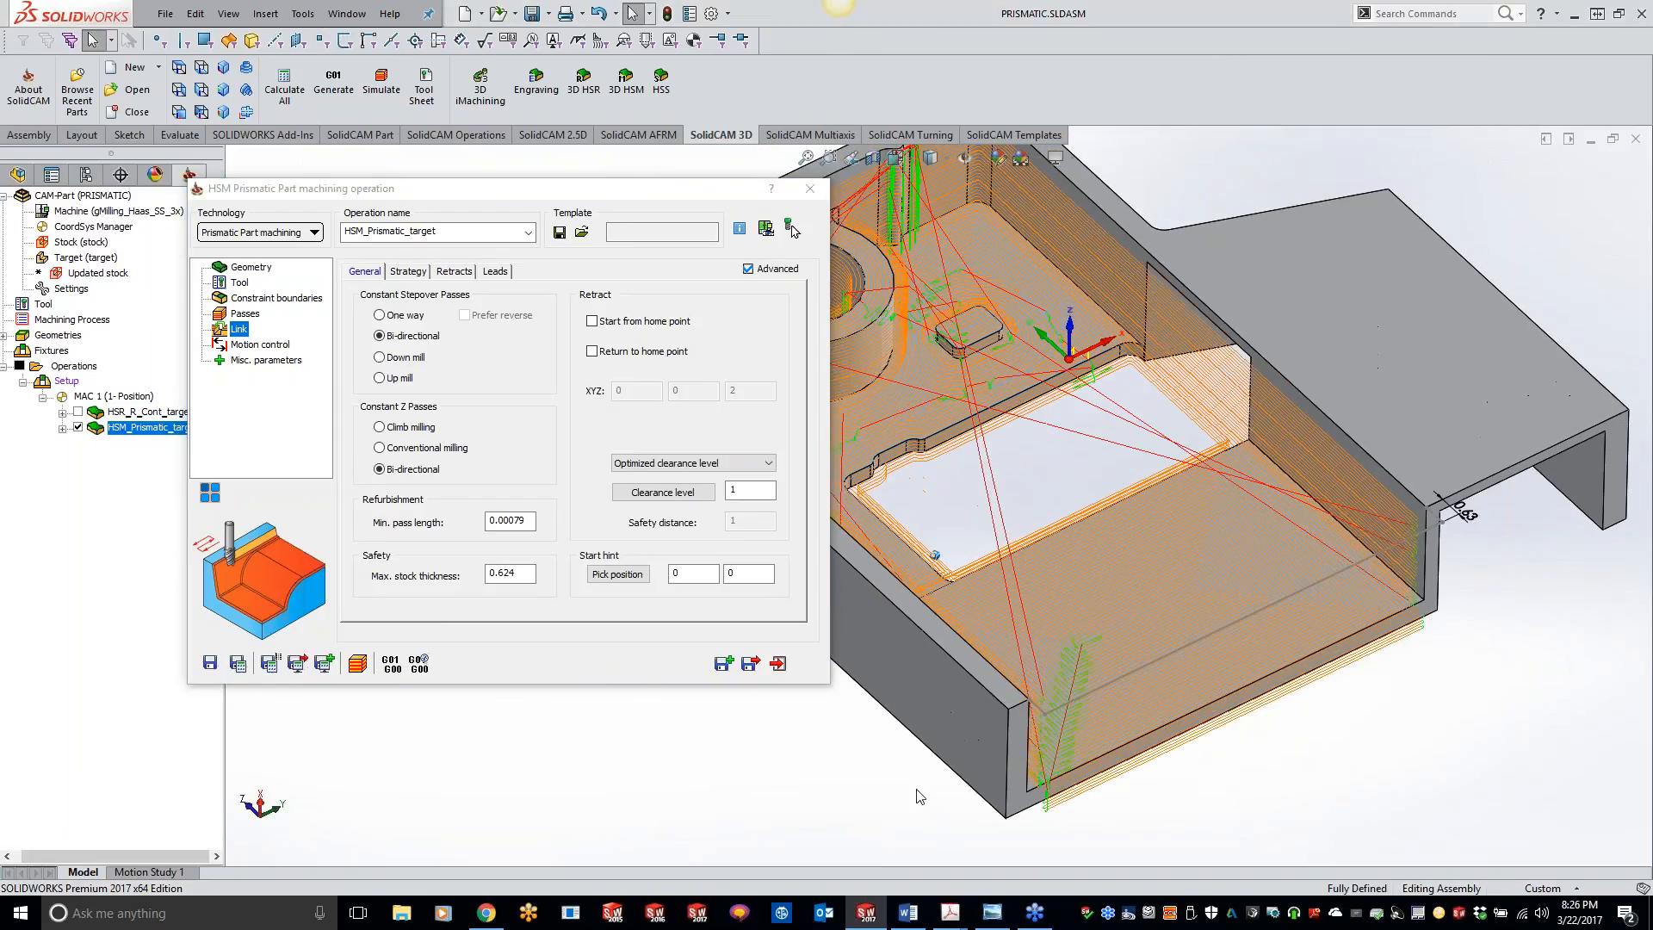
scroll(921, 797, up, 2)
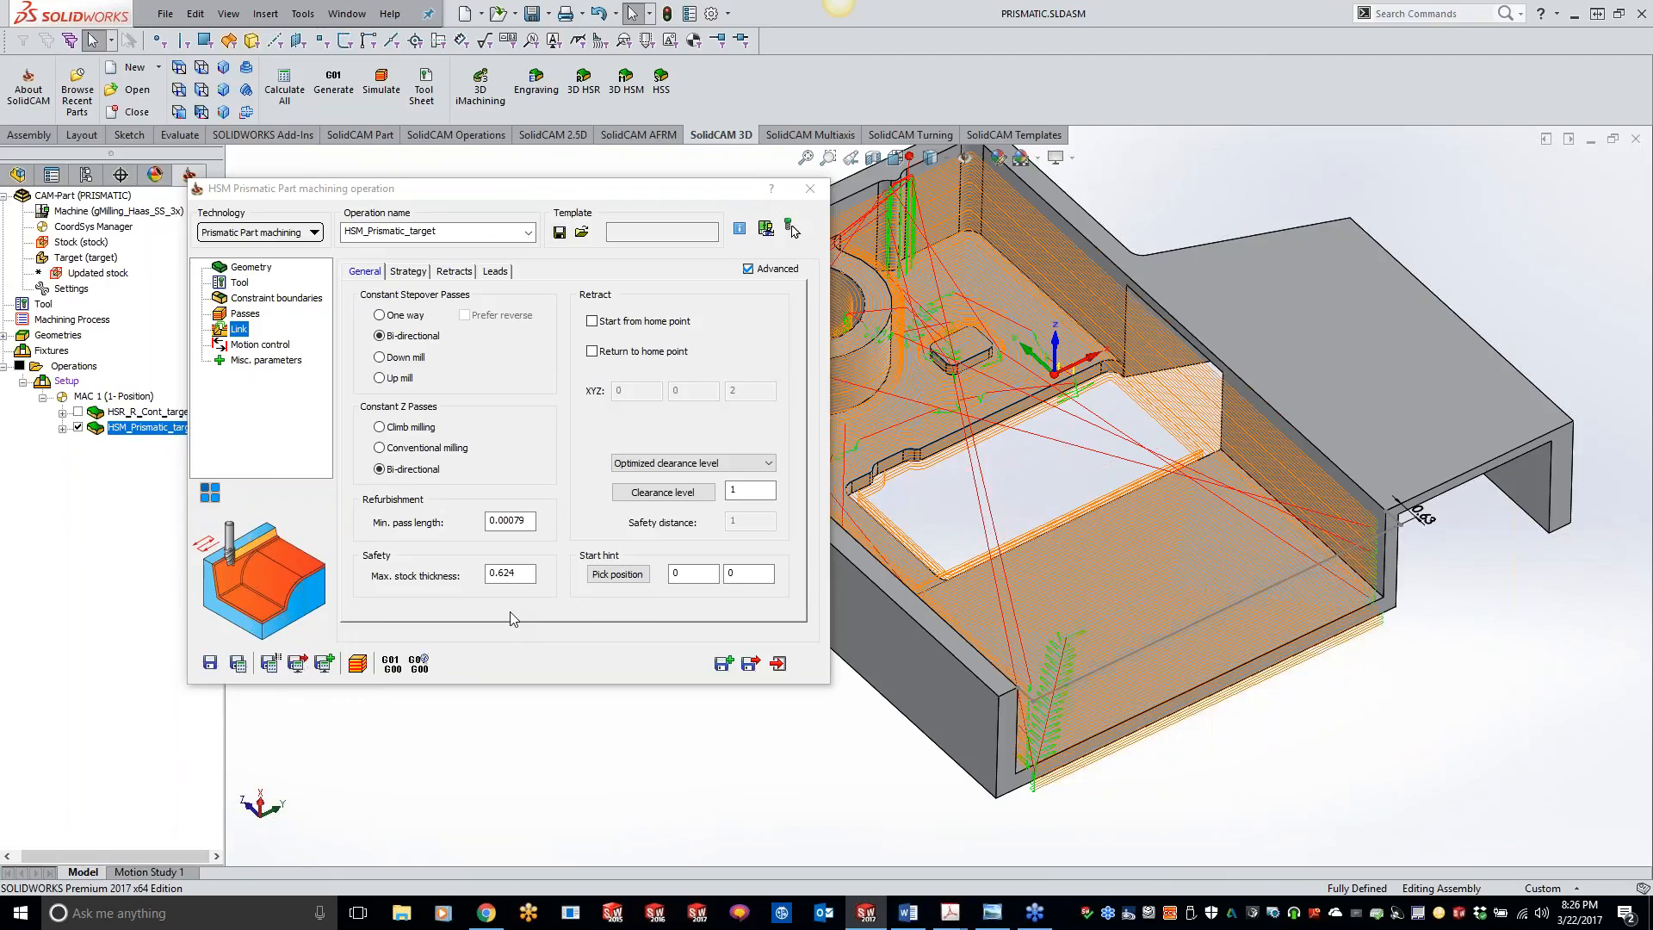
click(267, 298)
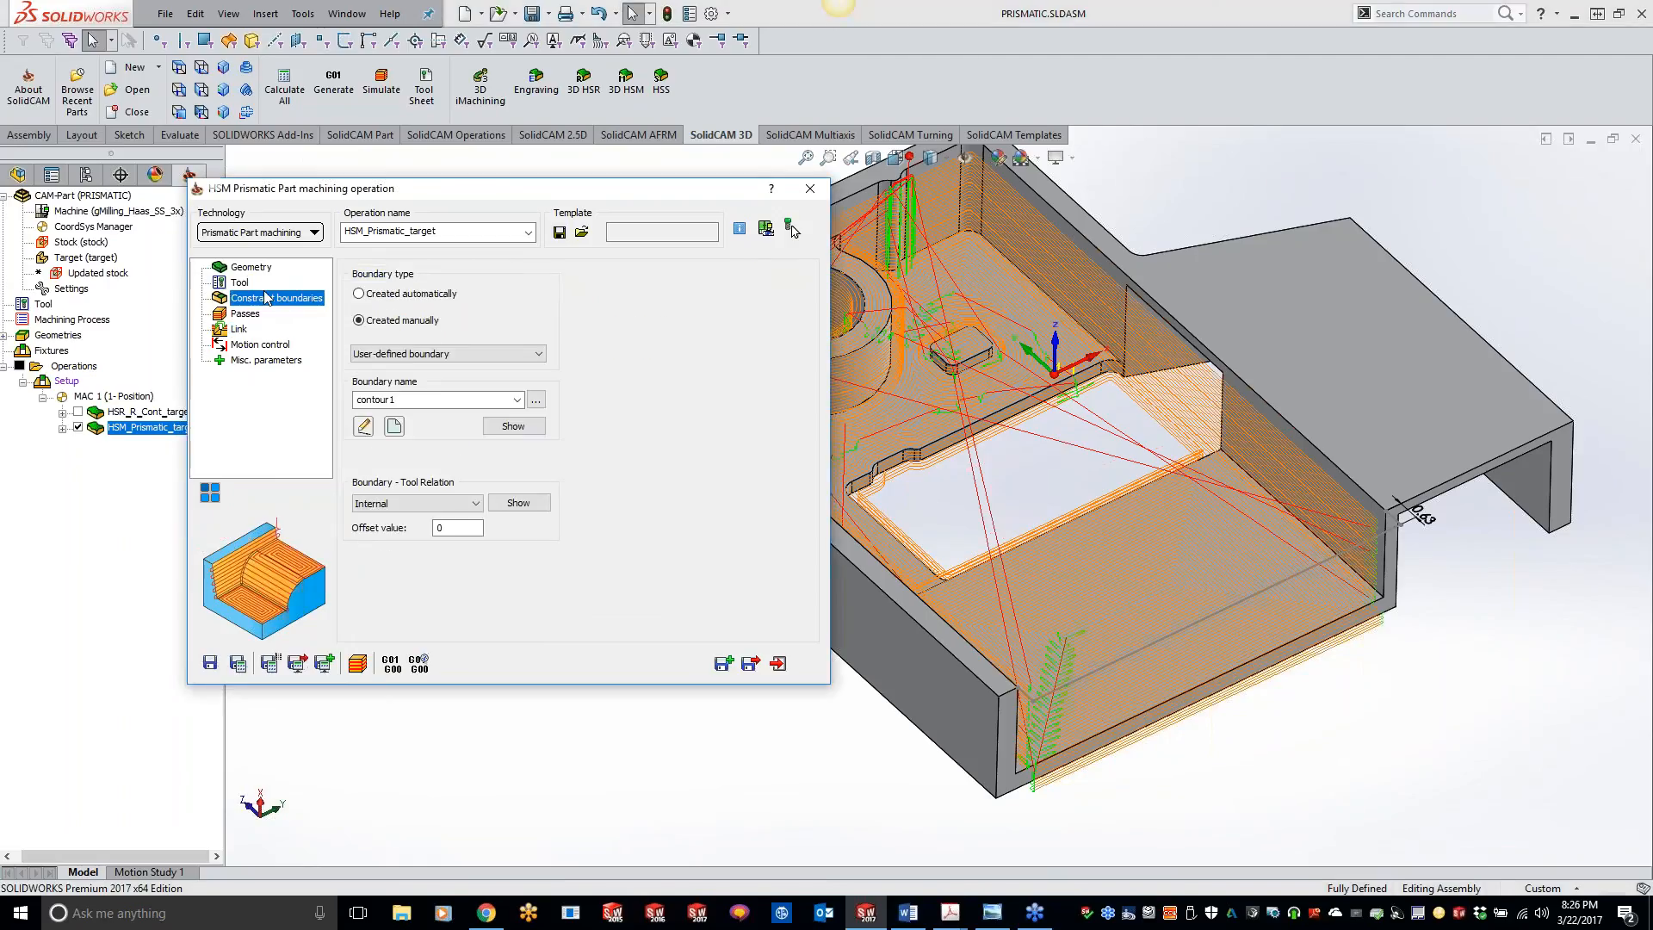
Step: Set the Z-Bottom limit to -2.99213 from the floor face around the small raised pad and recalculate the operation
click(246, 315)
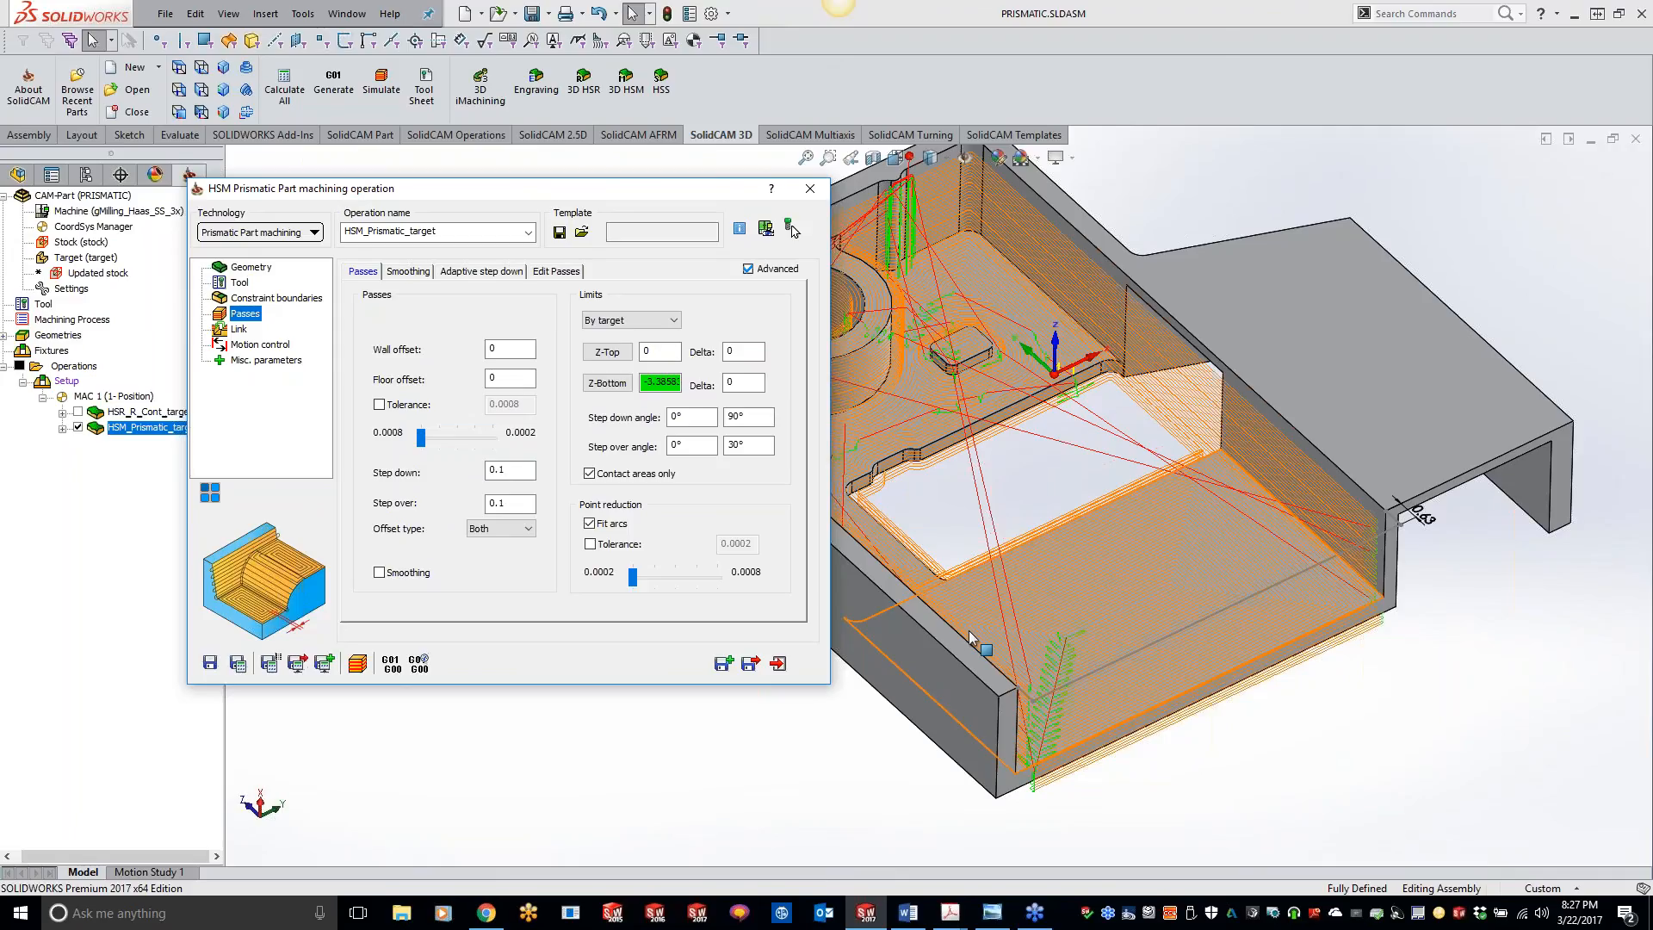
click(777, 774)
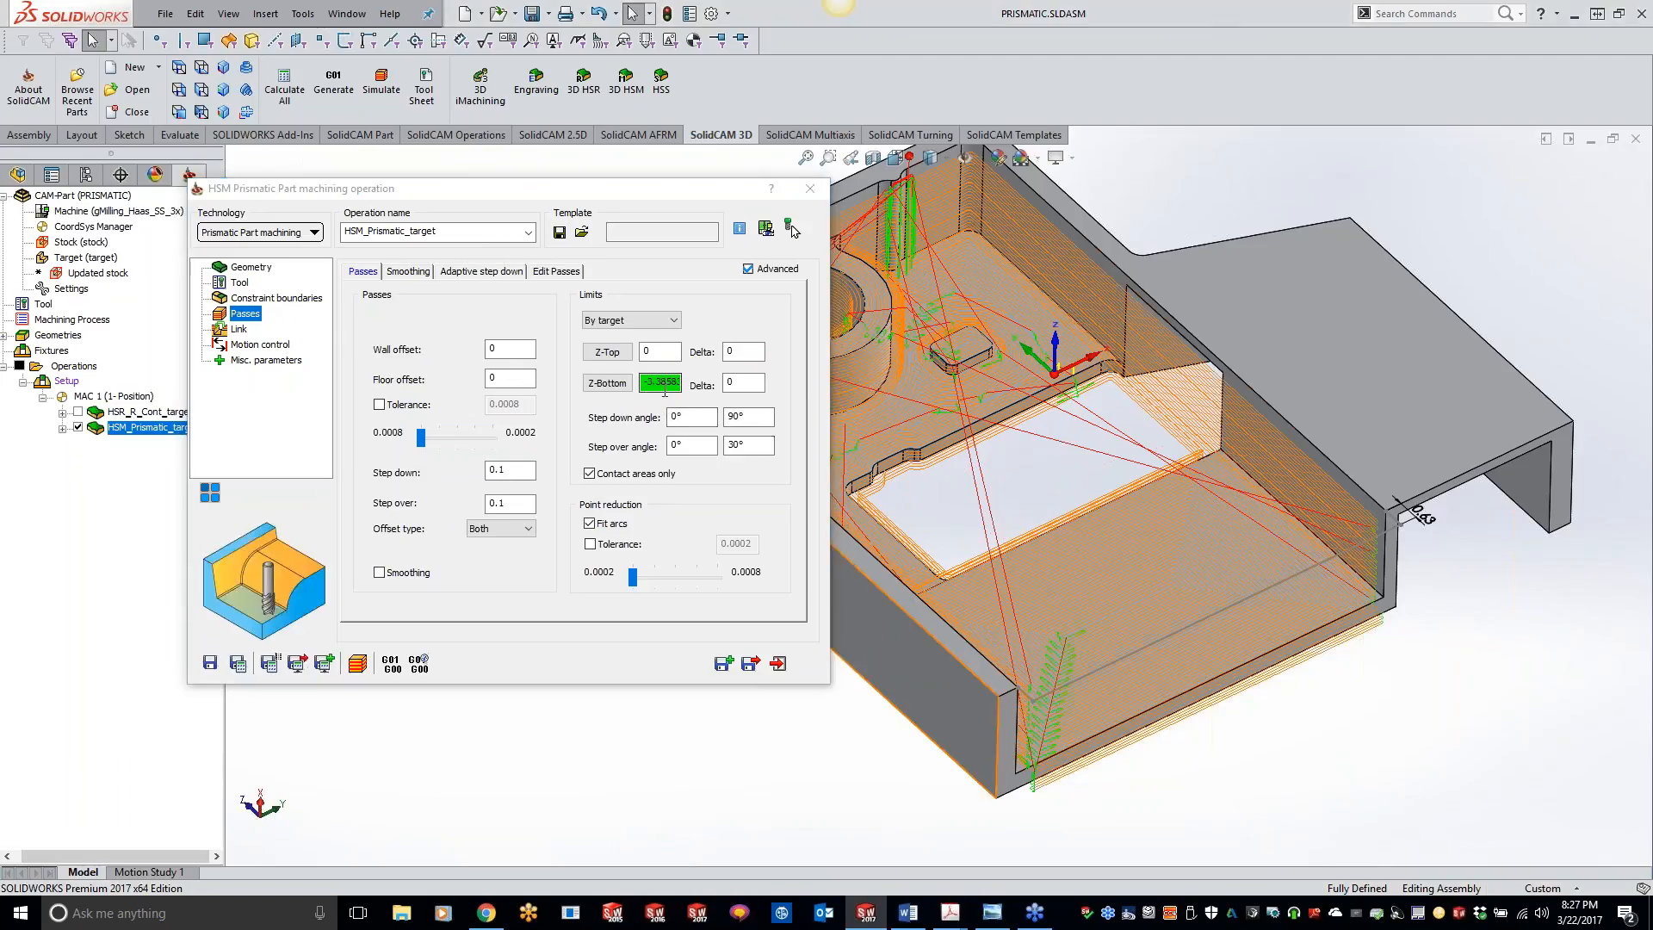
ctrl+middle_drag(1066, 559, 1201, 577)
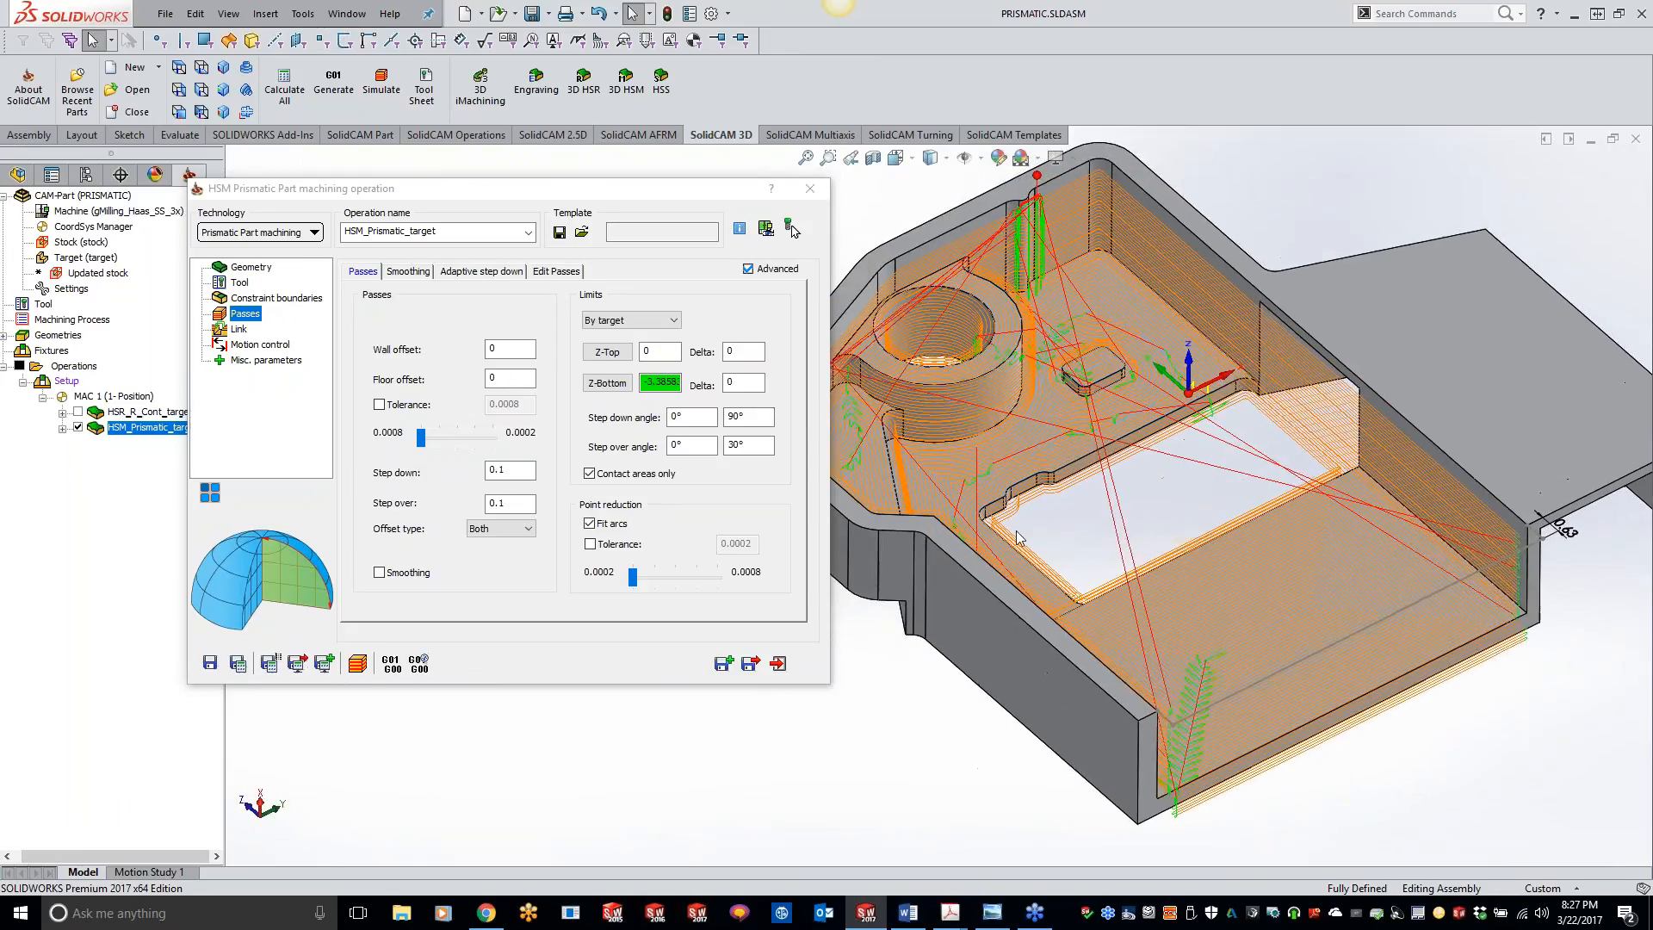
click(608, 385)
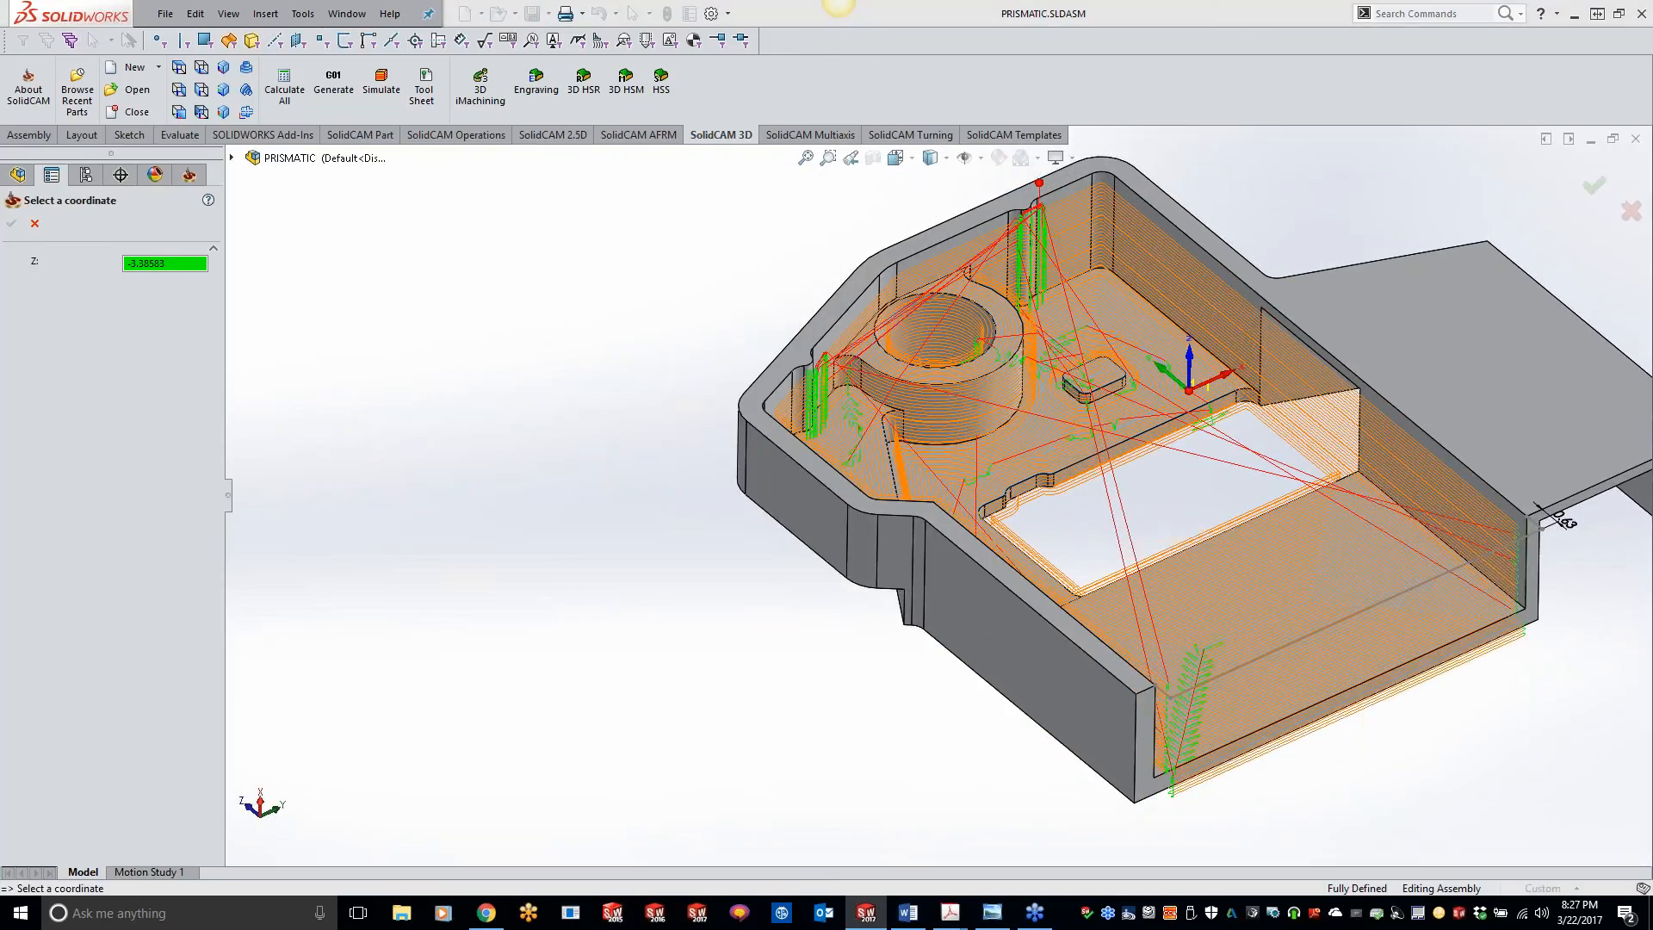
click(1041, 458)
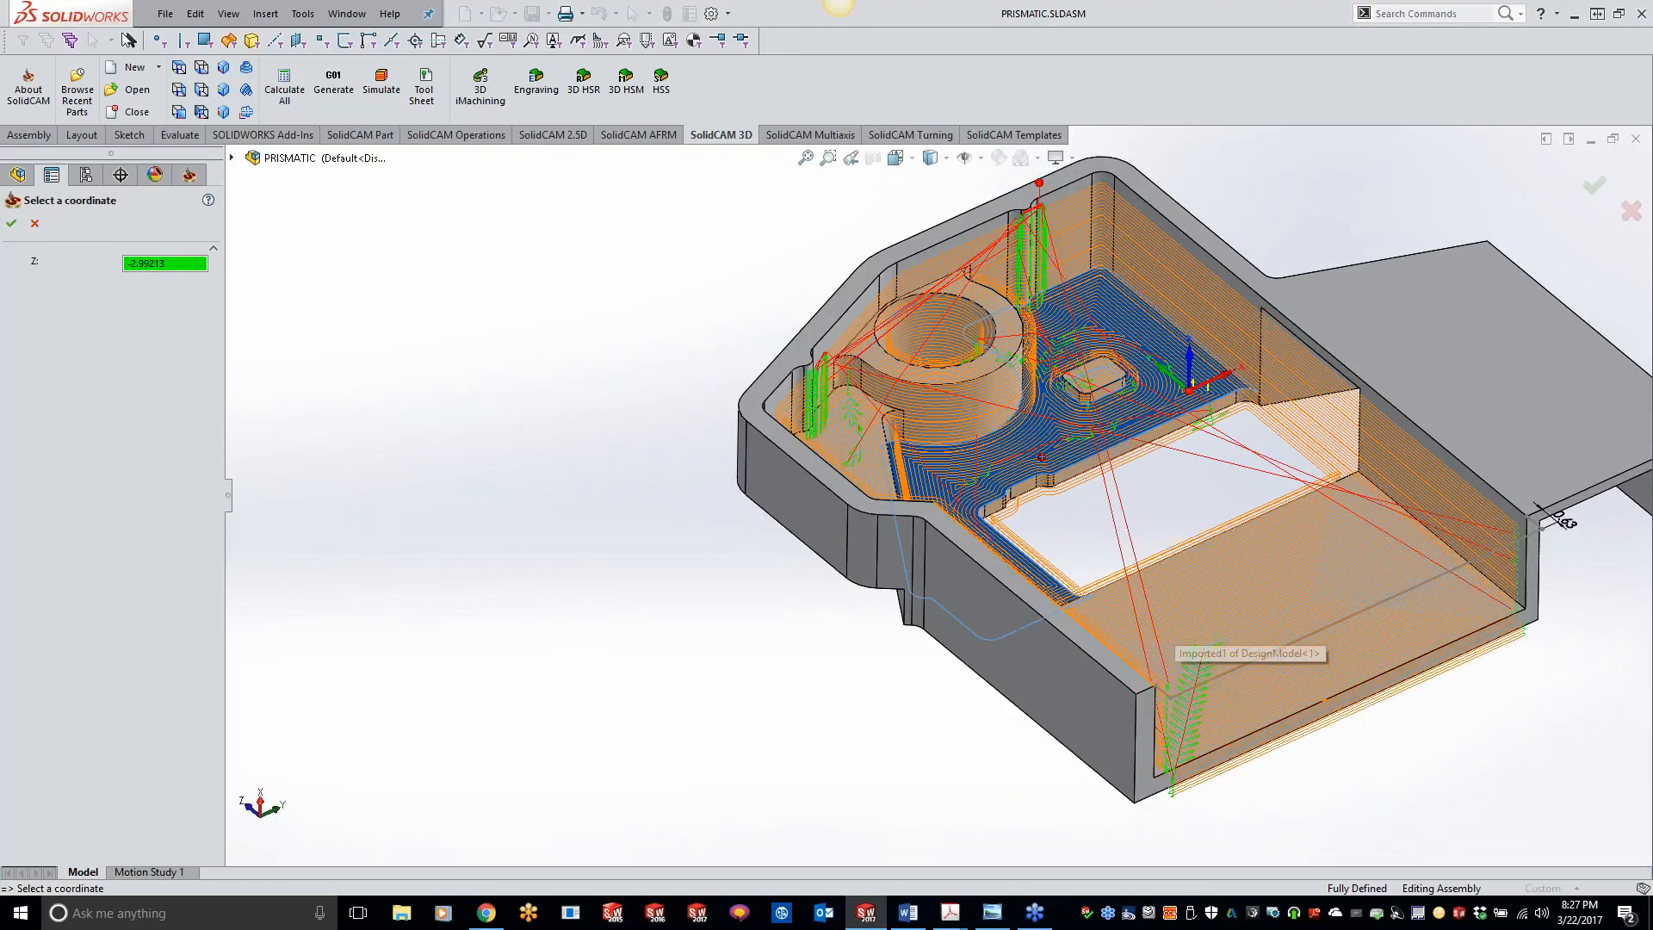
middle_drag(1176, 627, 1184, 627)
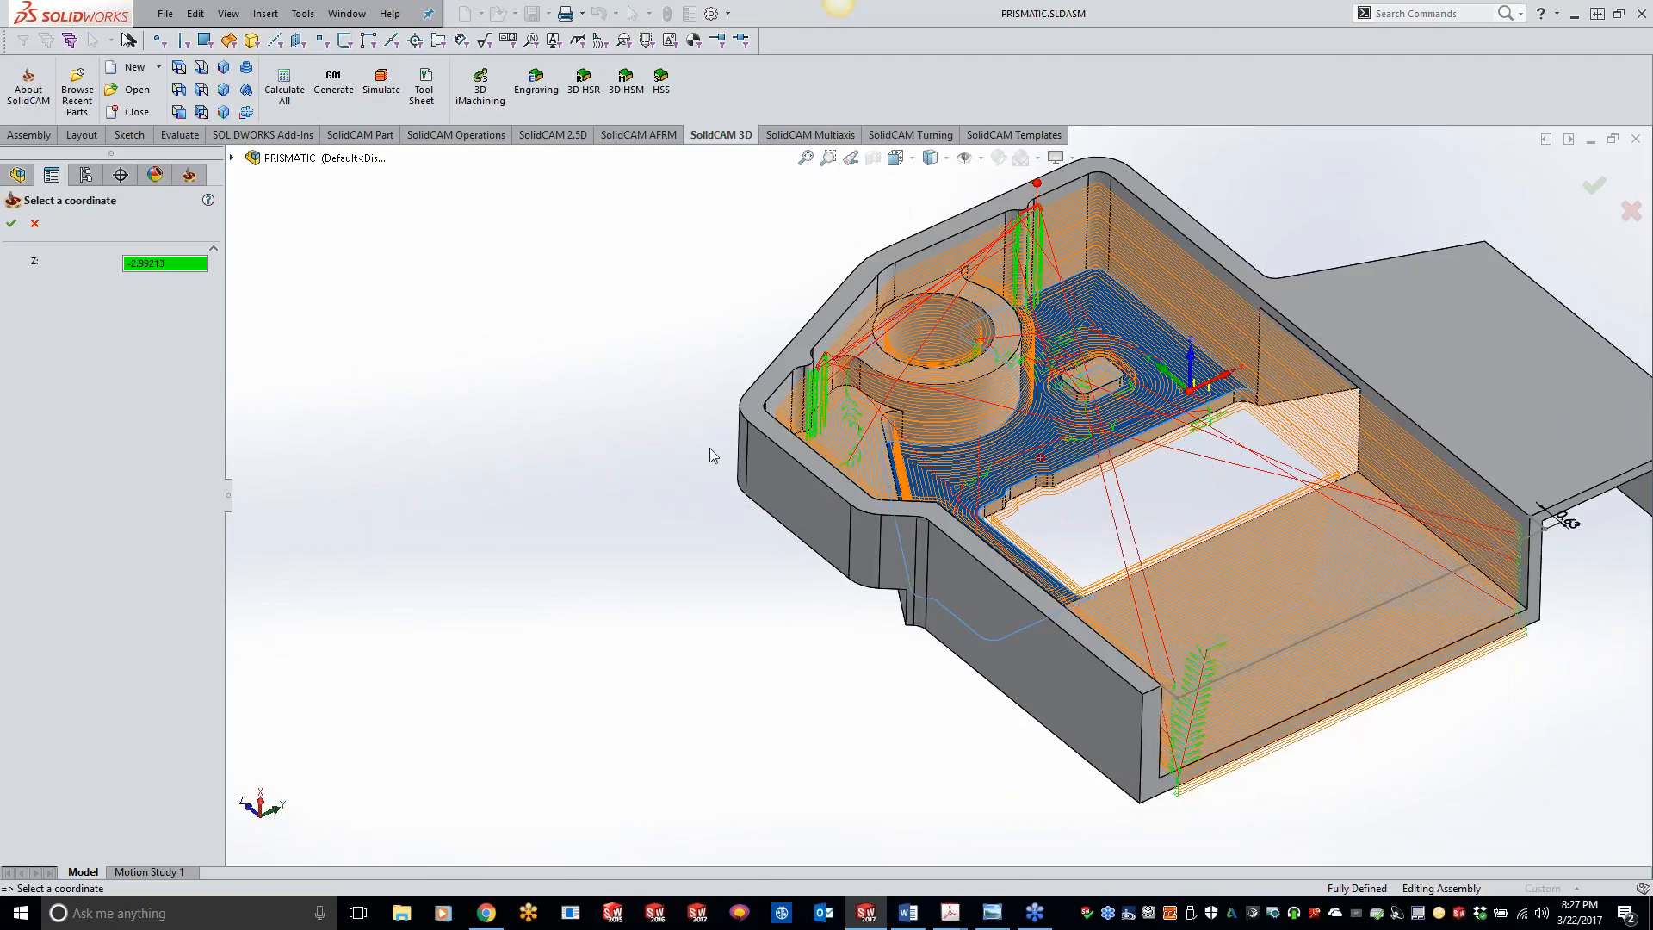
click(12, 223)
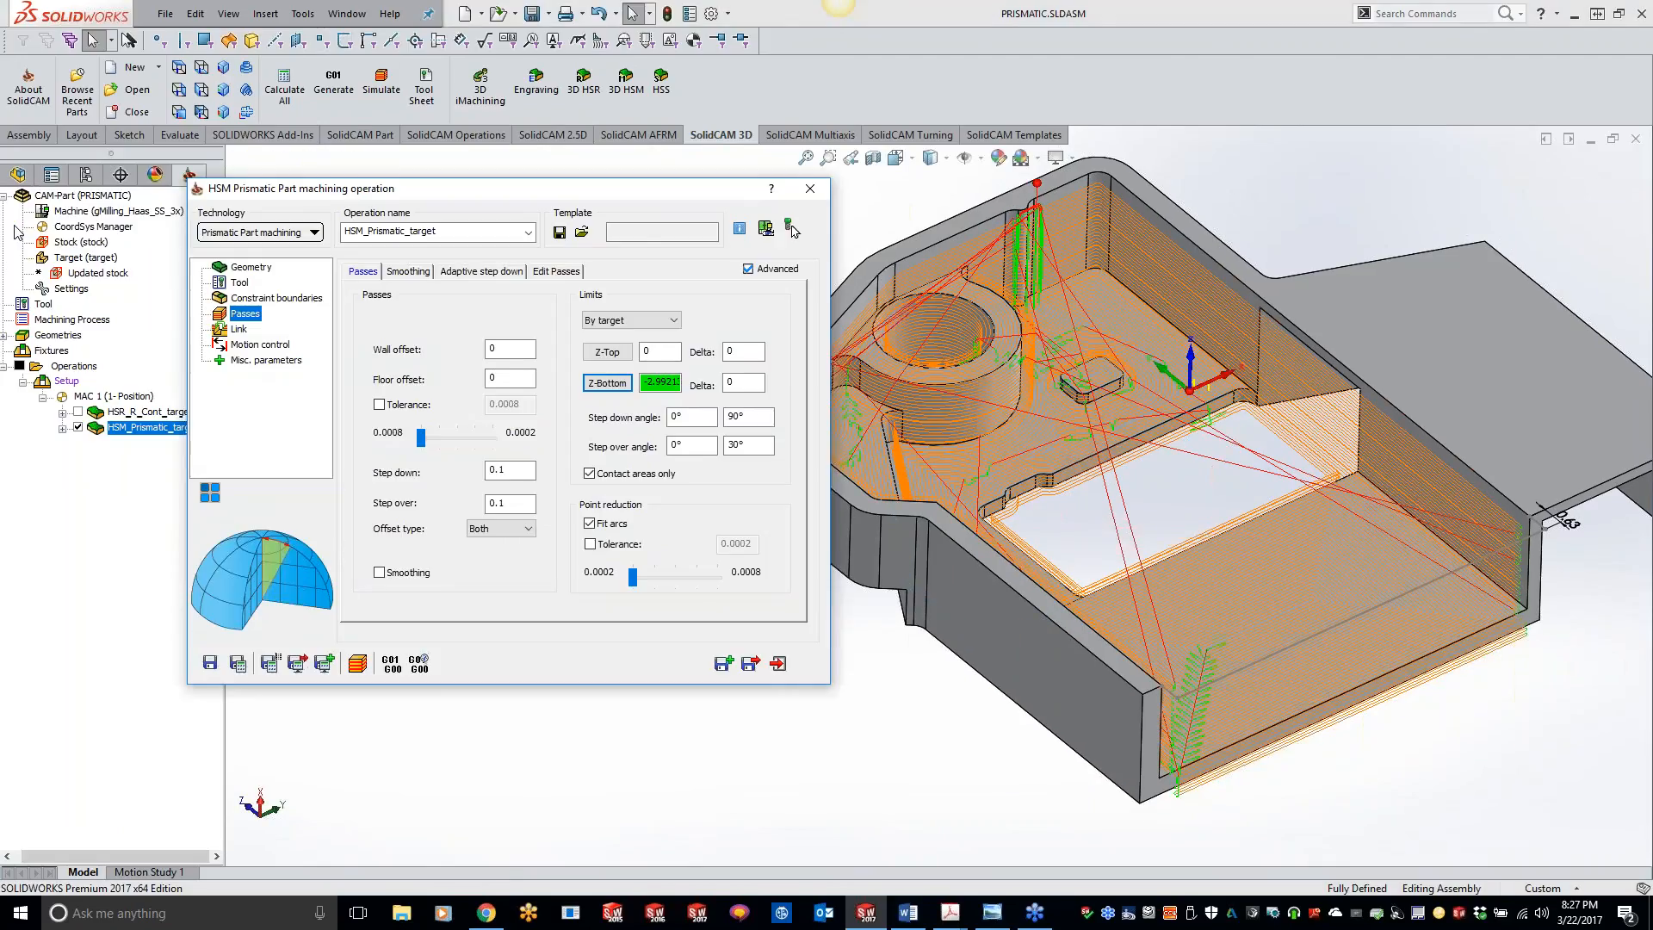
click(238, 663)
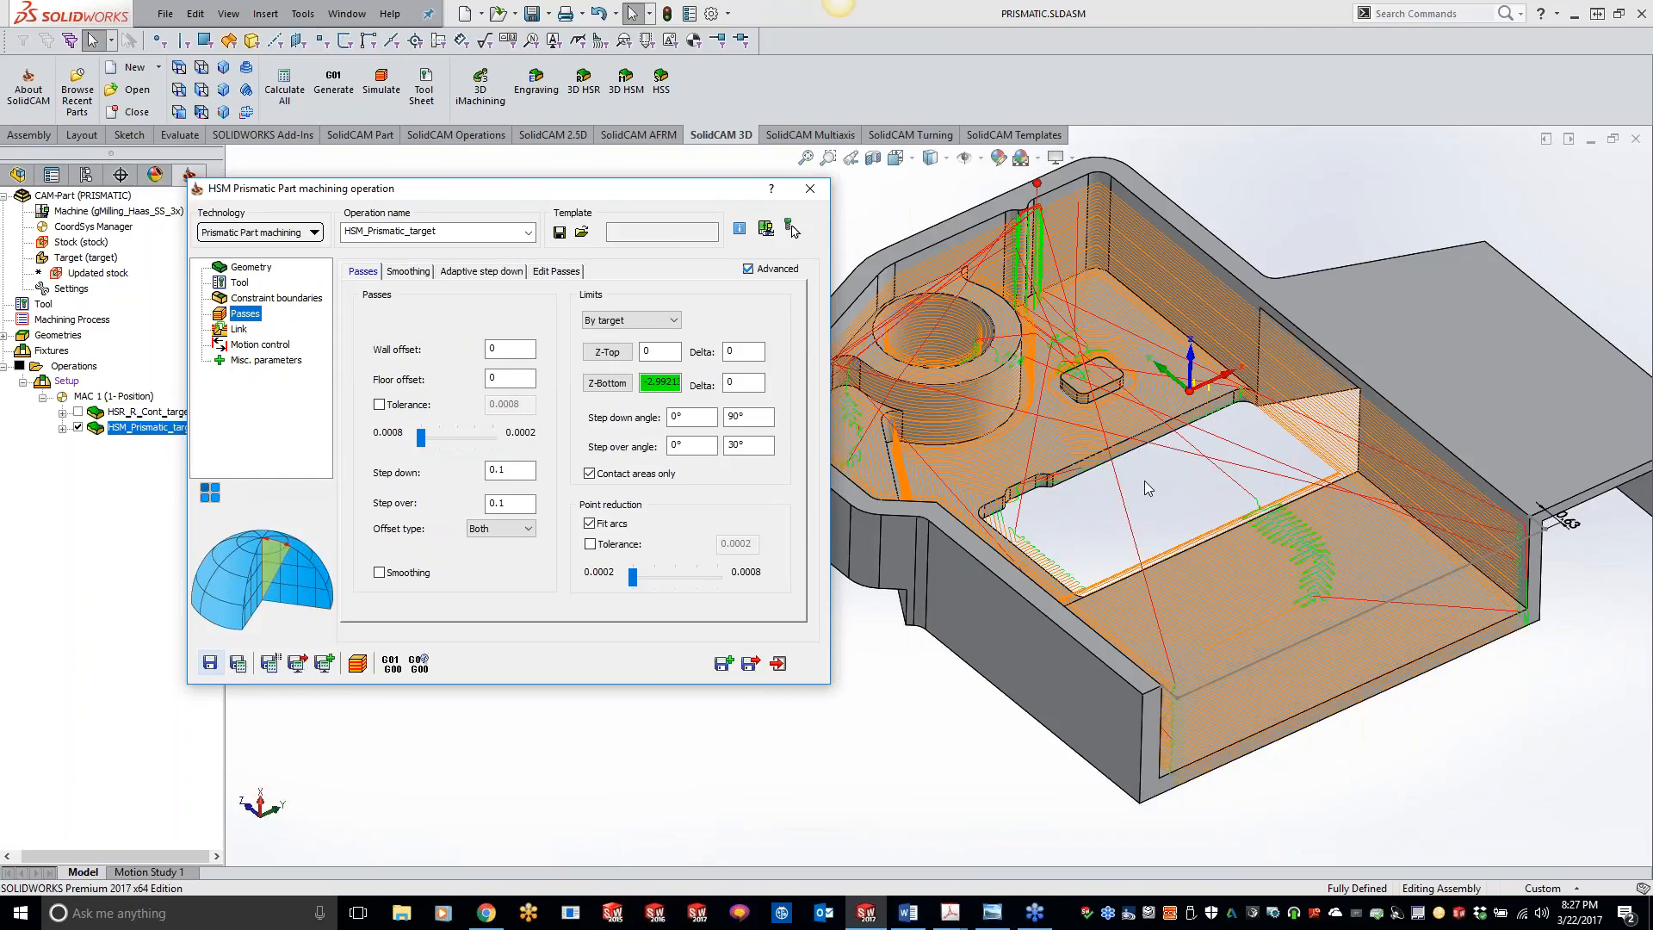
Step: Run a SolidVerify simulation of the HSM Prismatic operation, inspect the machined part from above and below, and close the simulation
click(918, 799)
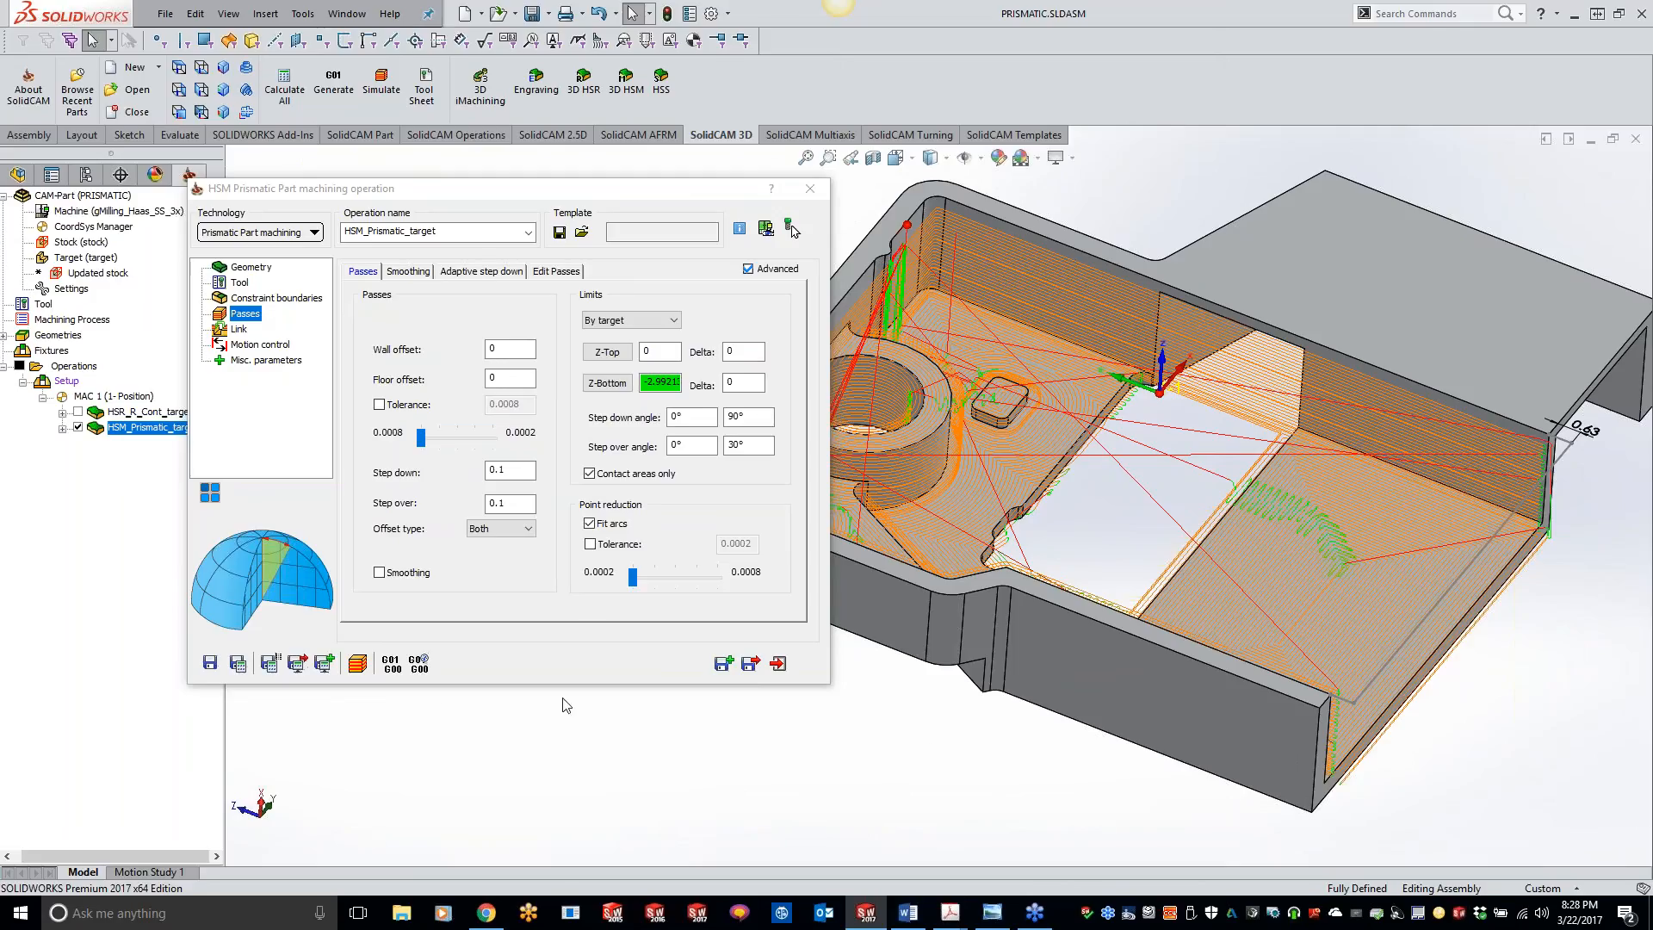
click(359, 668)
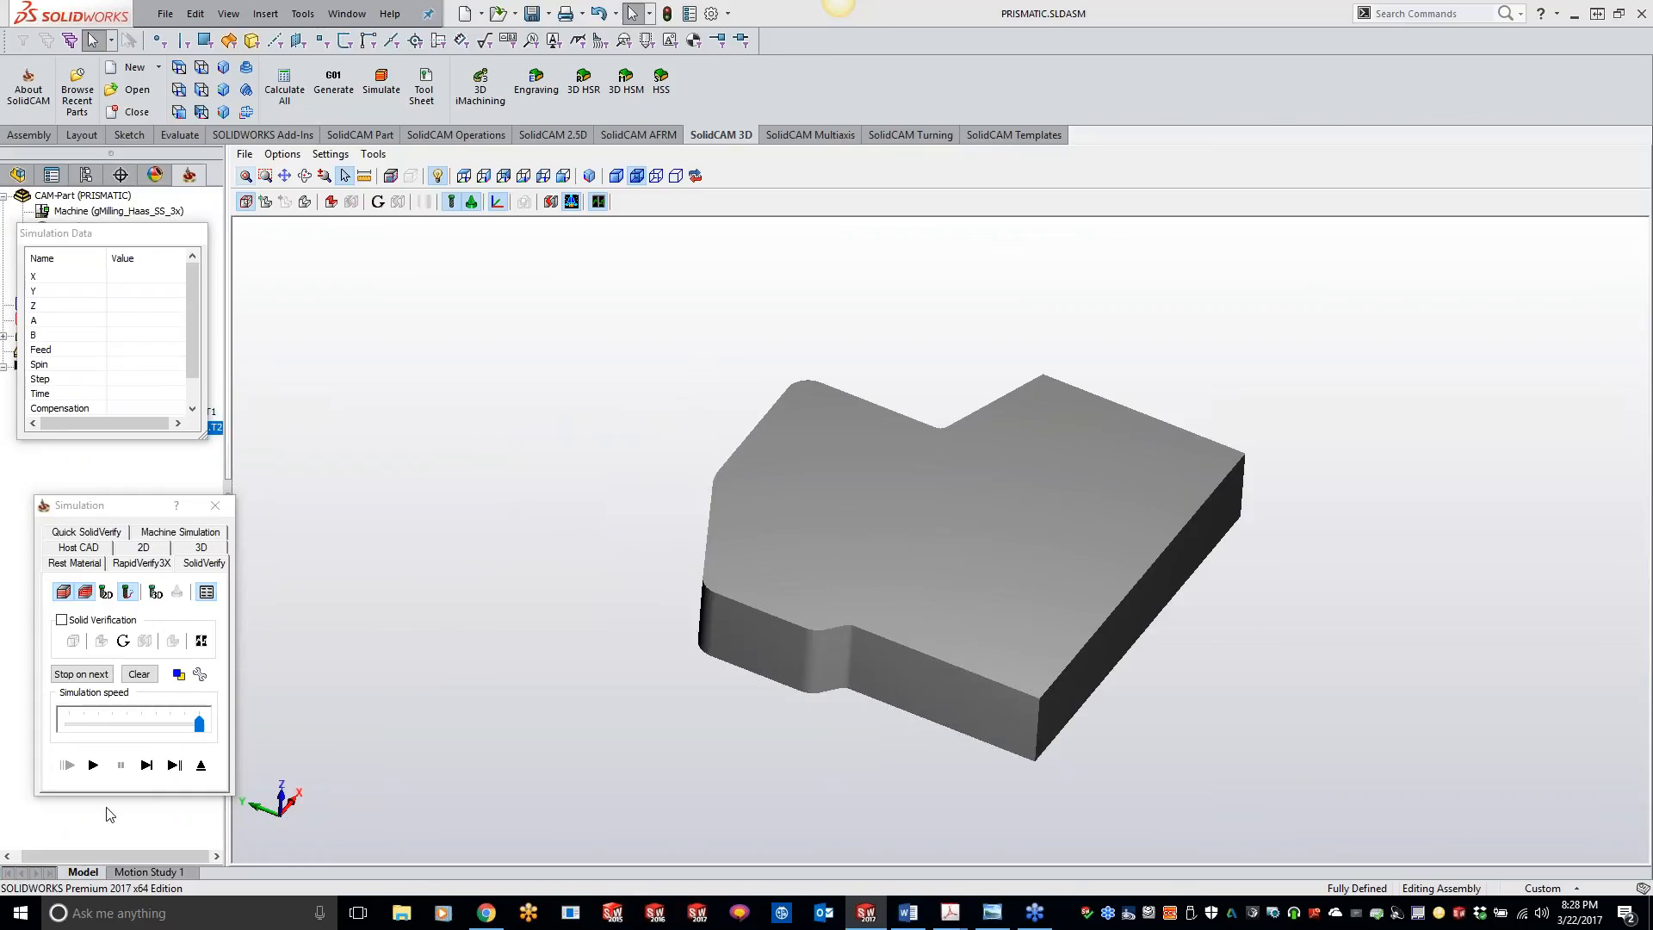
click(93, 766)
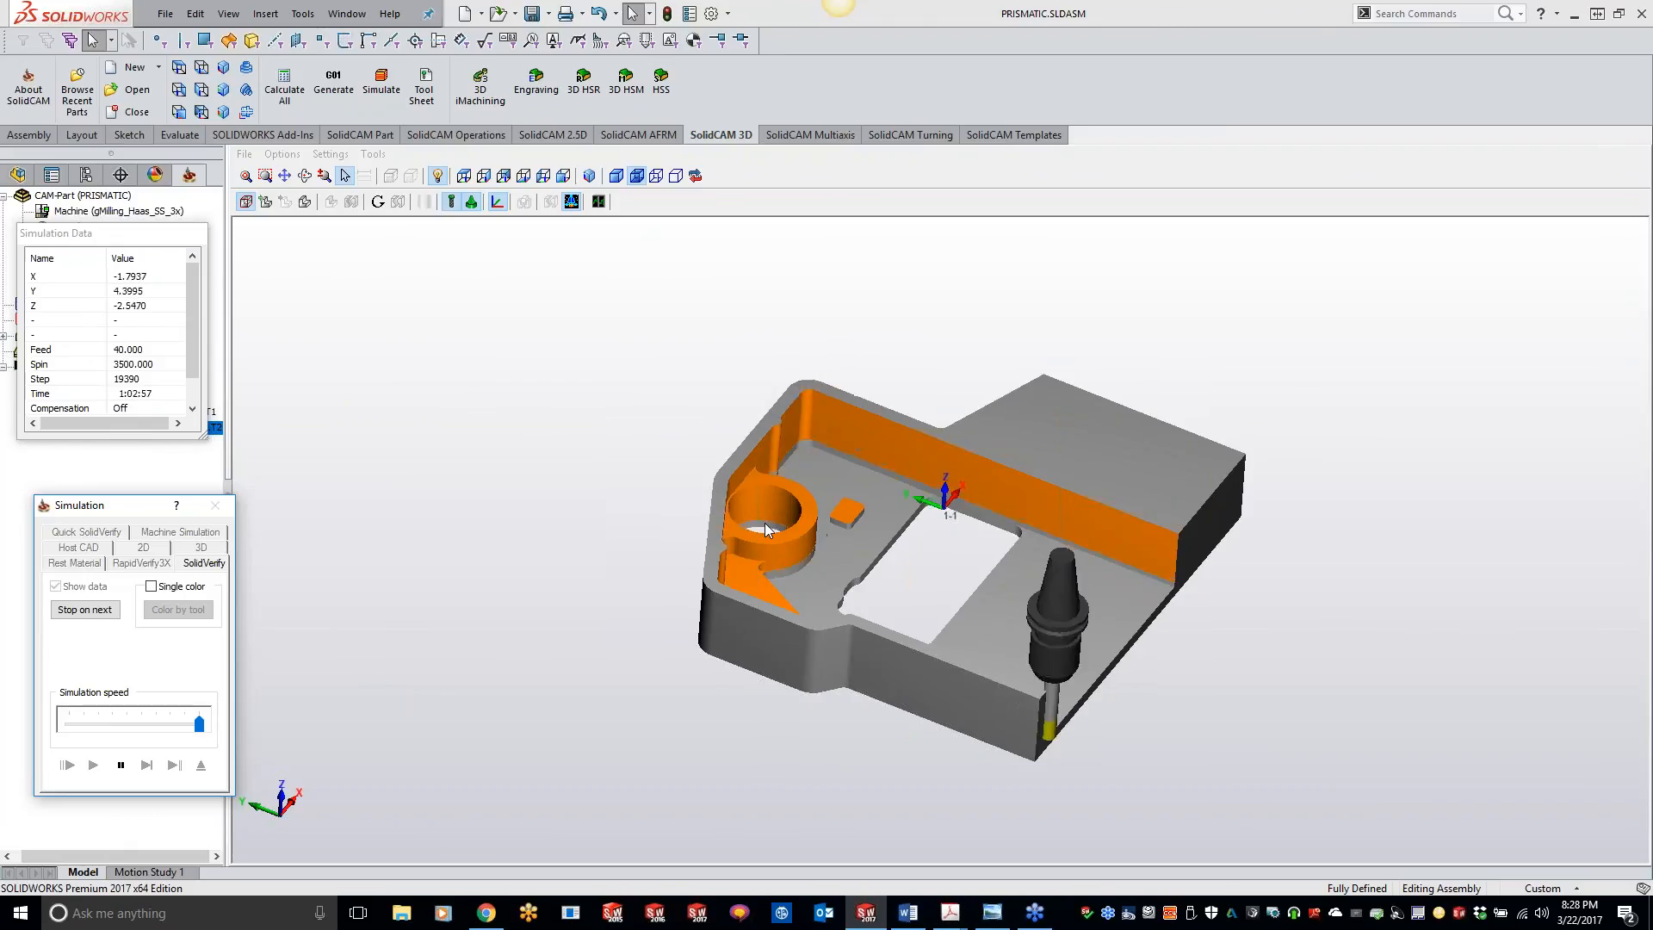
middle_drag(766, 524, 684, 447)
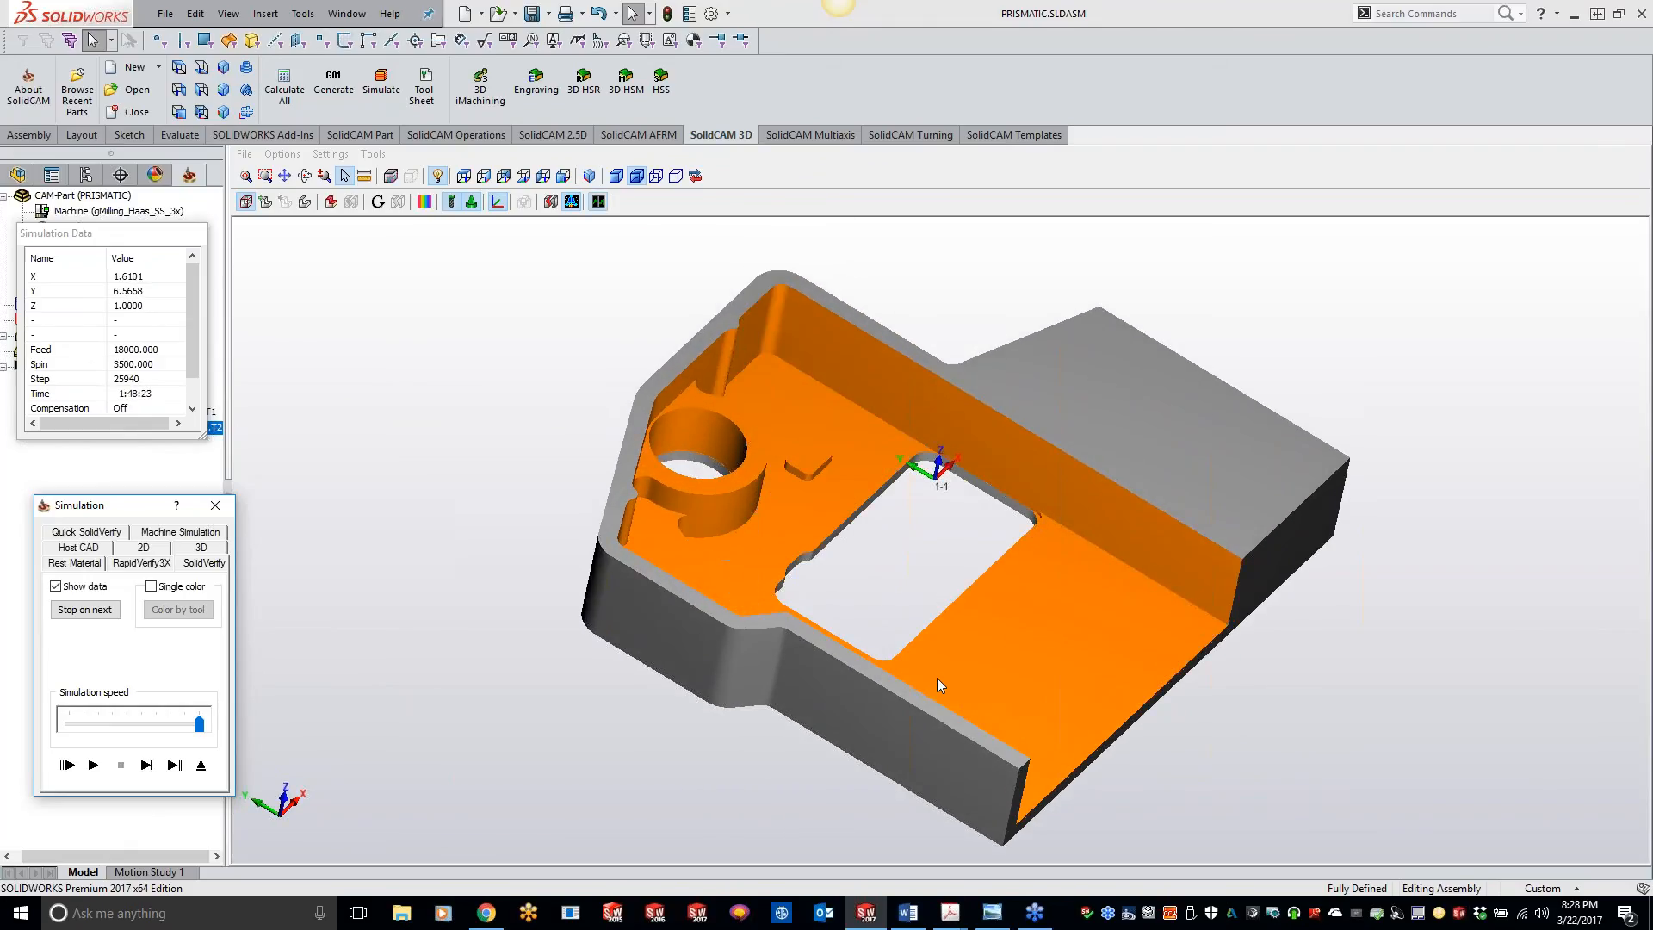
mouse_move(882, 548)
middle_down()
mouse_move(973, 534)
mouse_move(945, 465)
mouse_move(810, 525)
mouse_move(880, 520)
middle_up()
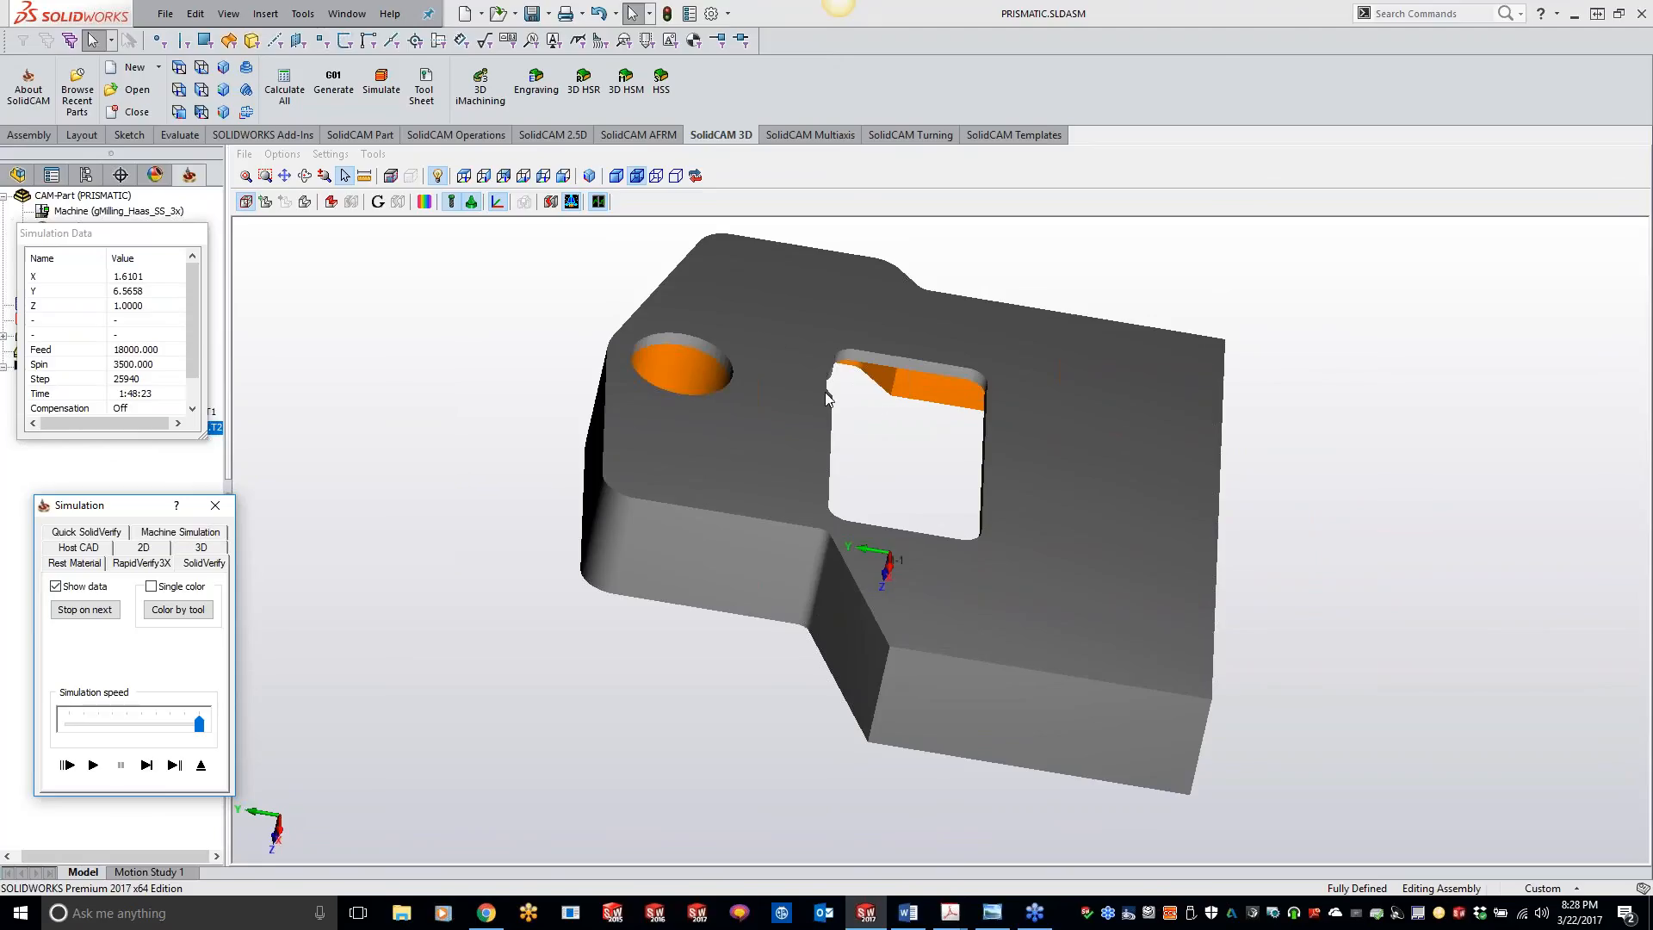
click(215, 508)
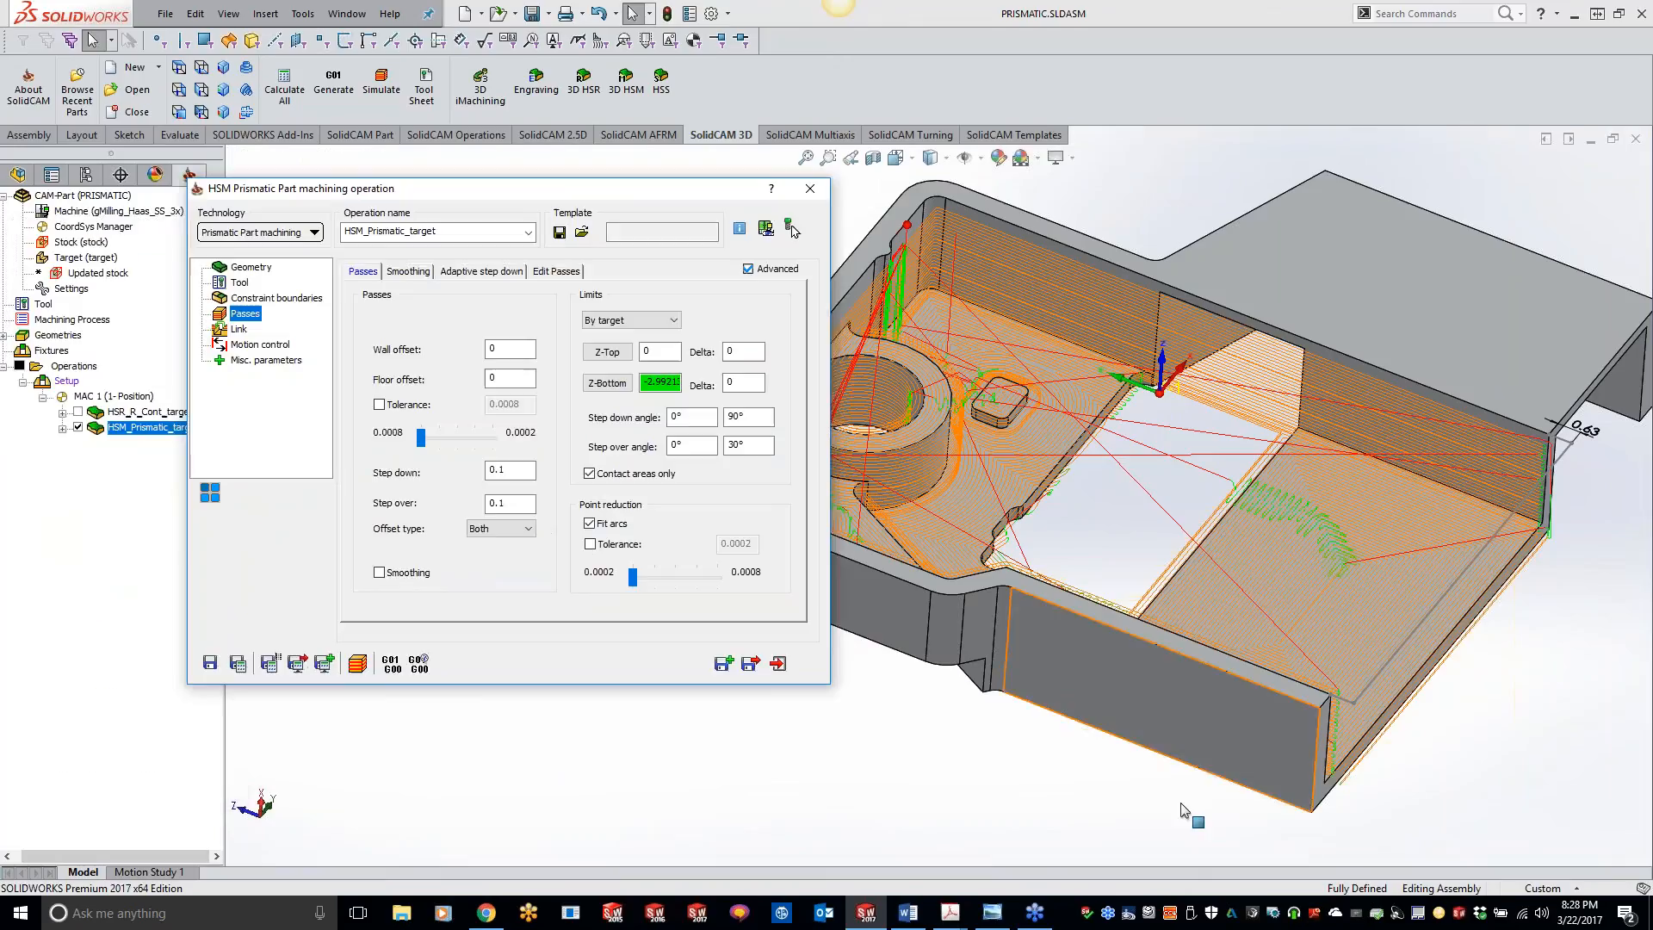
Step: Set the Z-Bottom limit to -3.38583 from the part's underside face, and save and recalculate the operation
click(607, 383)
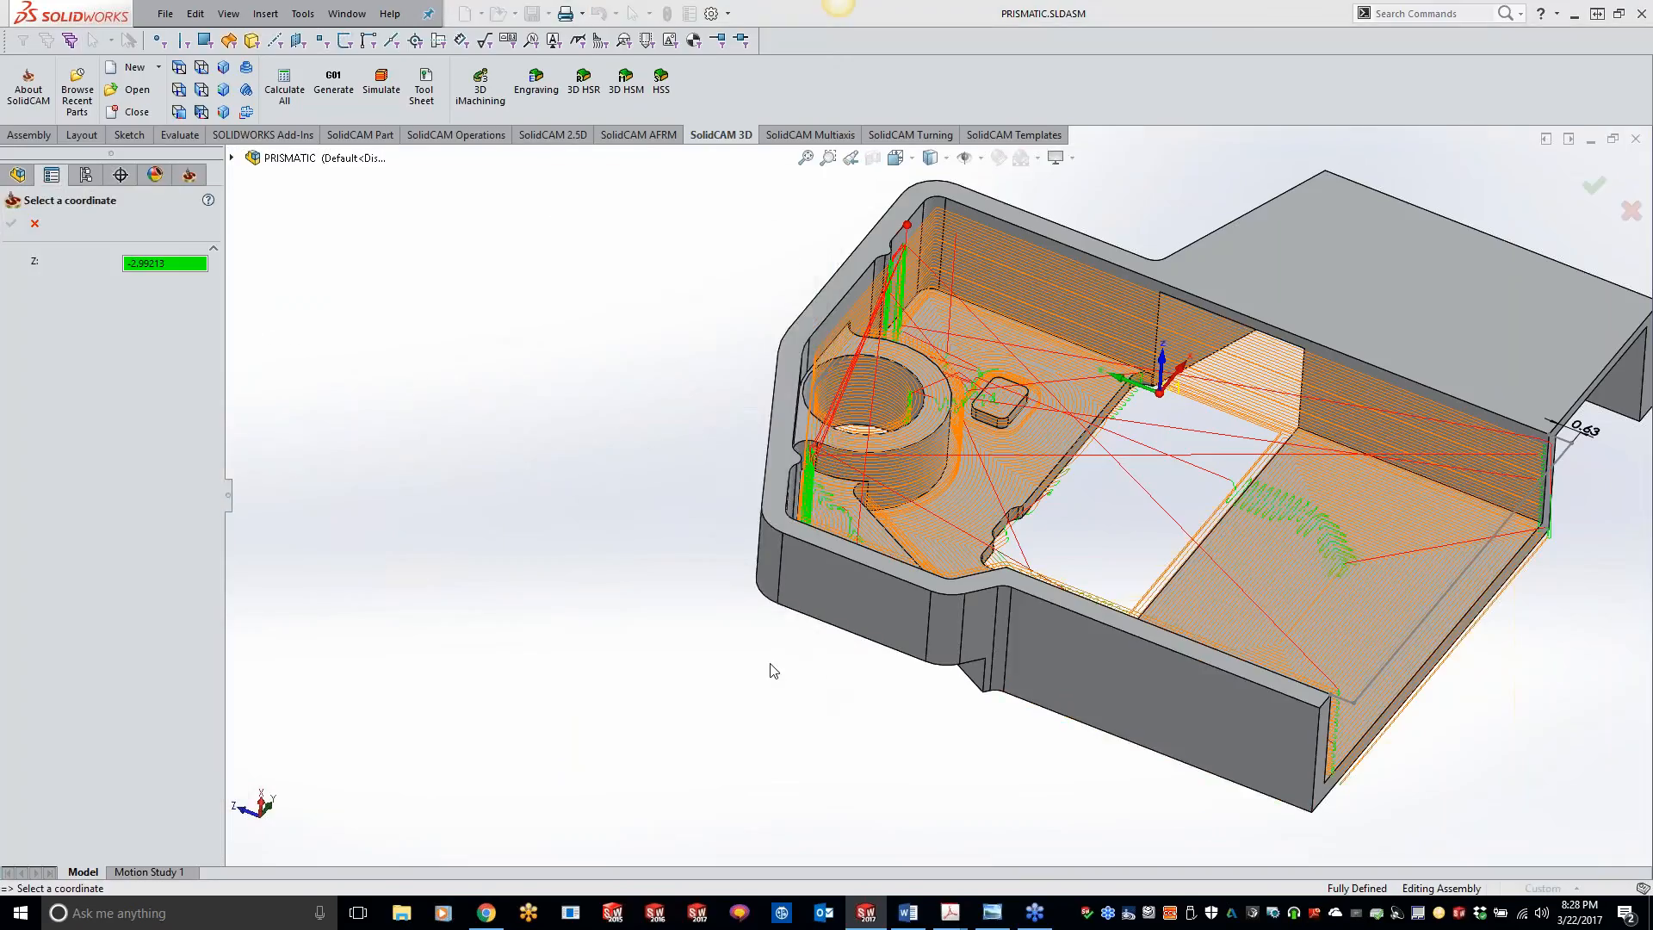
middle_drag(852, 771, 865, 585)
click(976, 625)
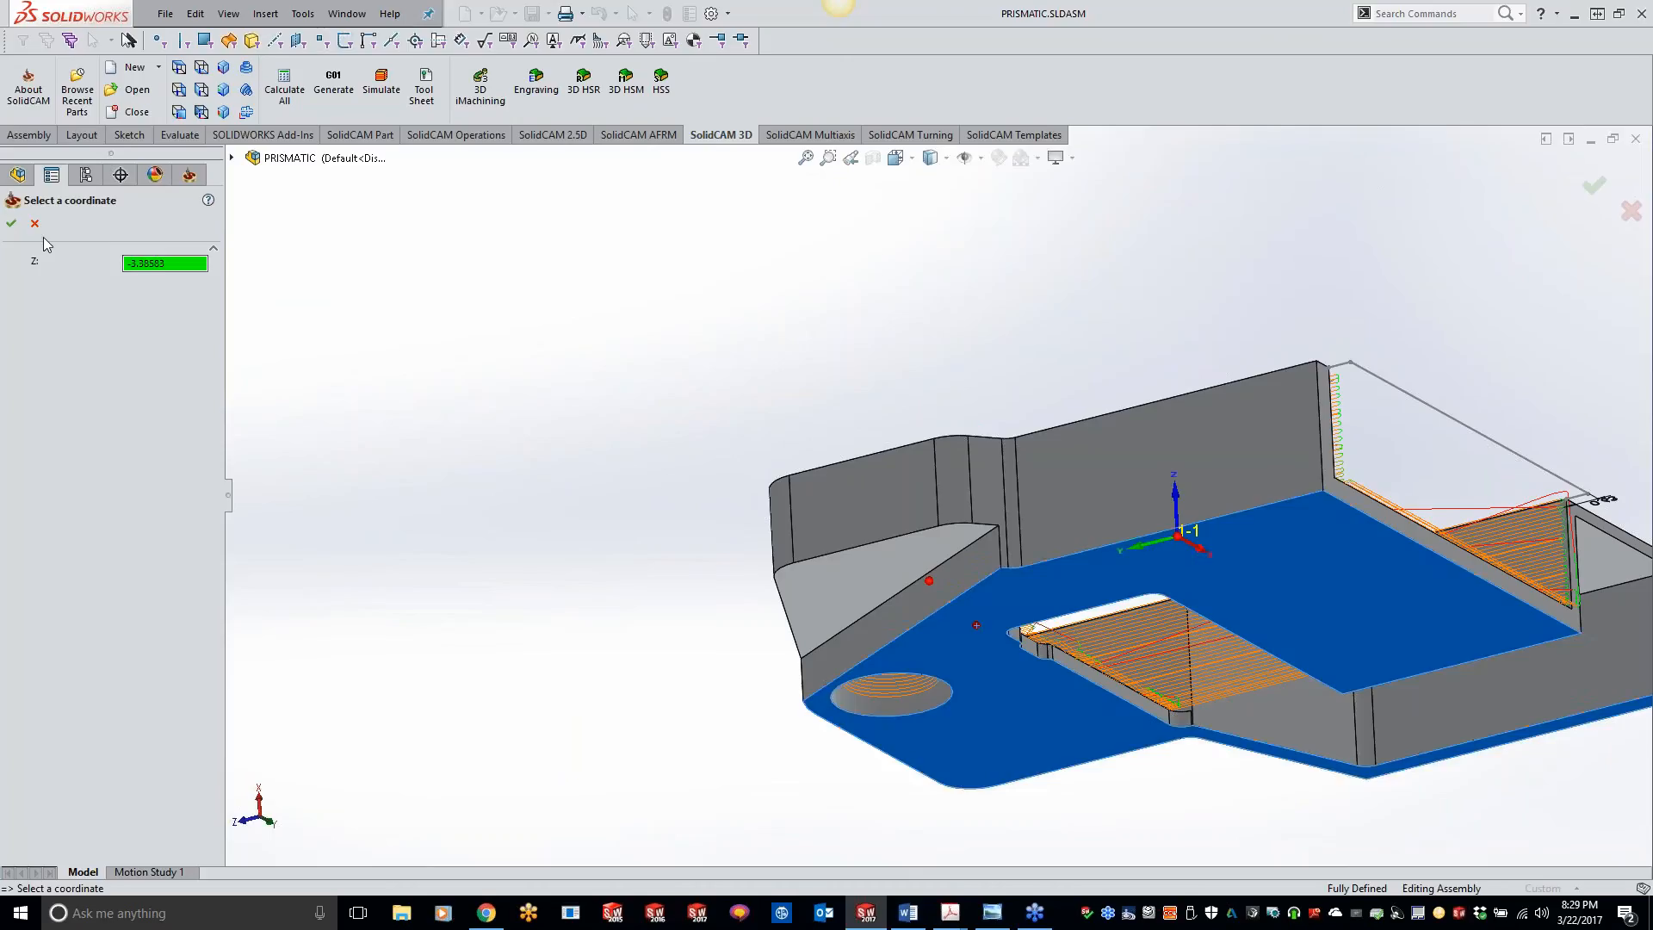
click(11, 223)
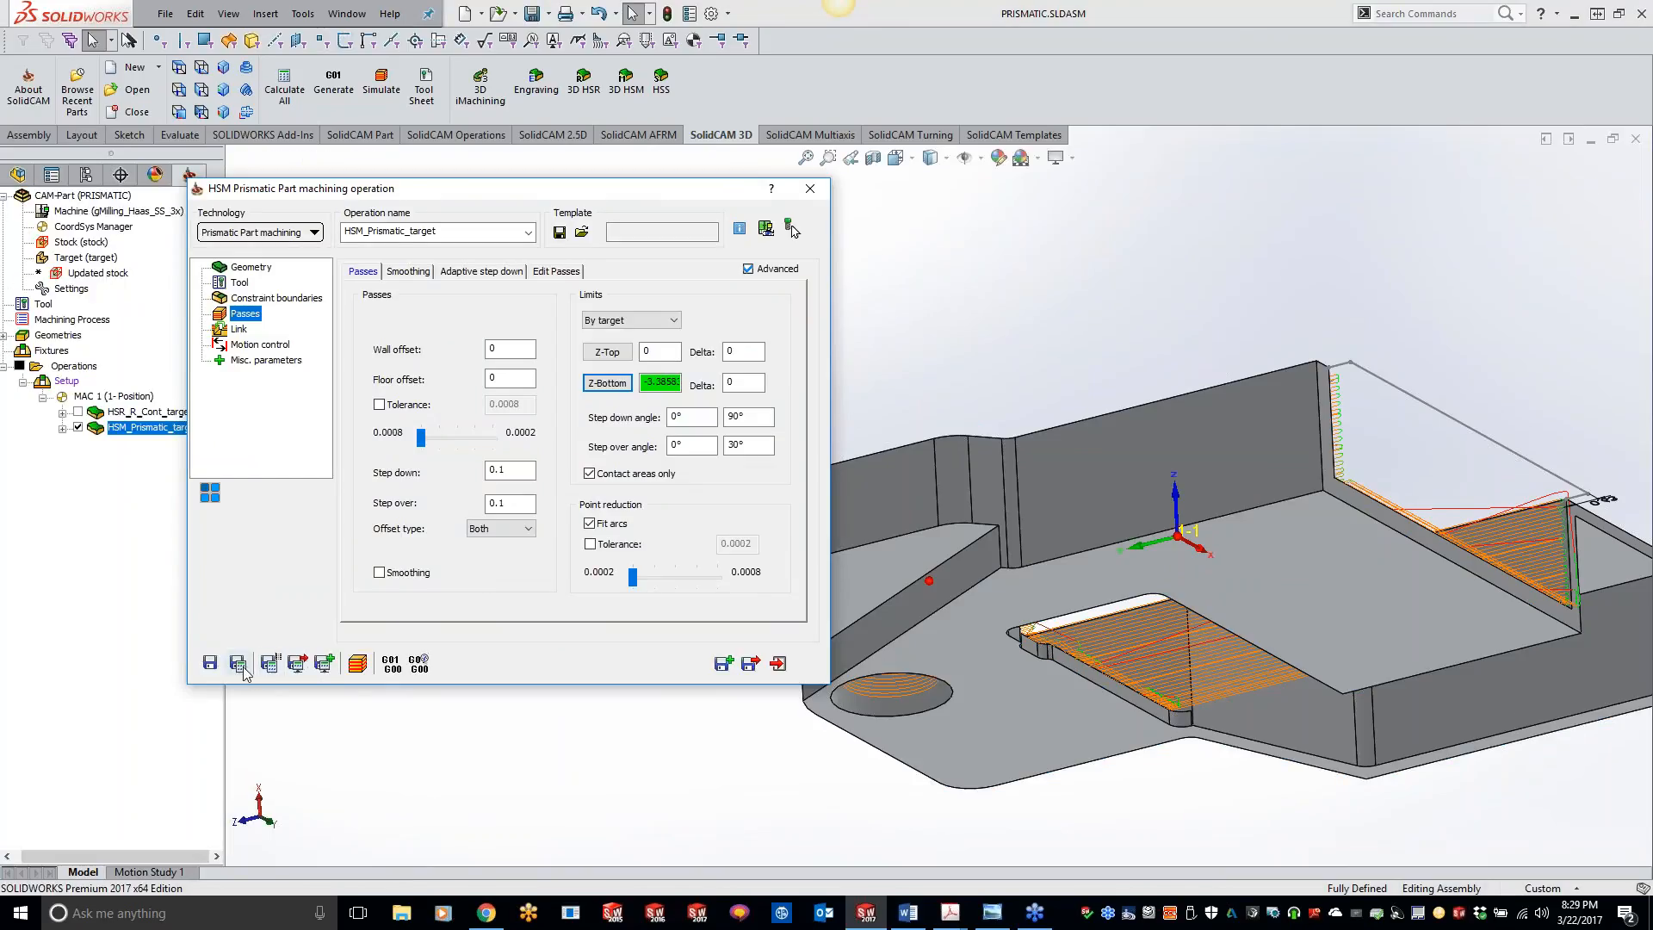
click(241, 667)
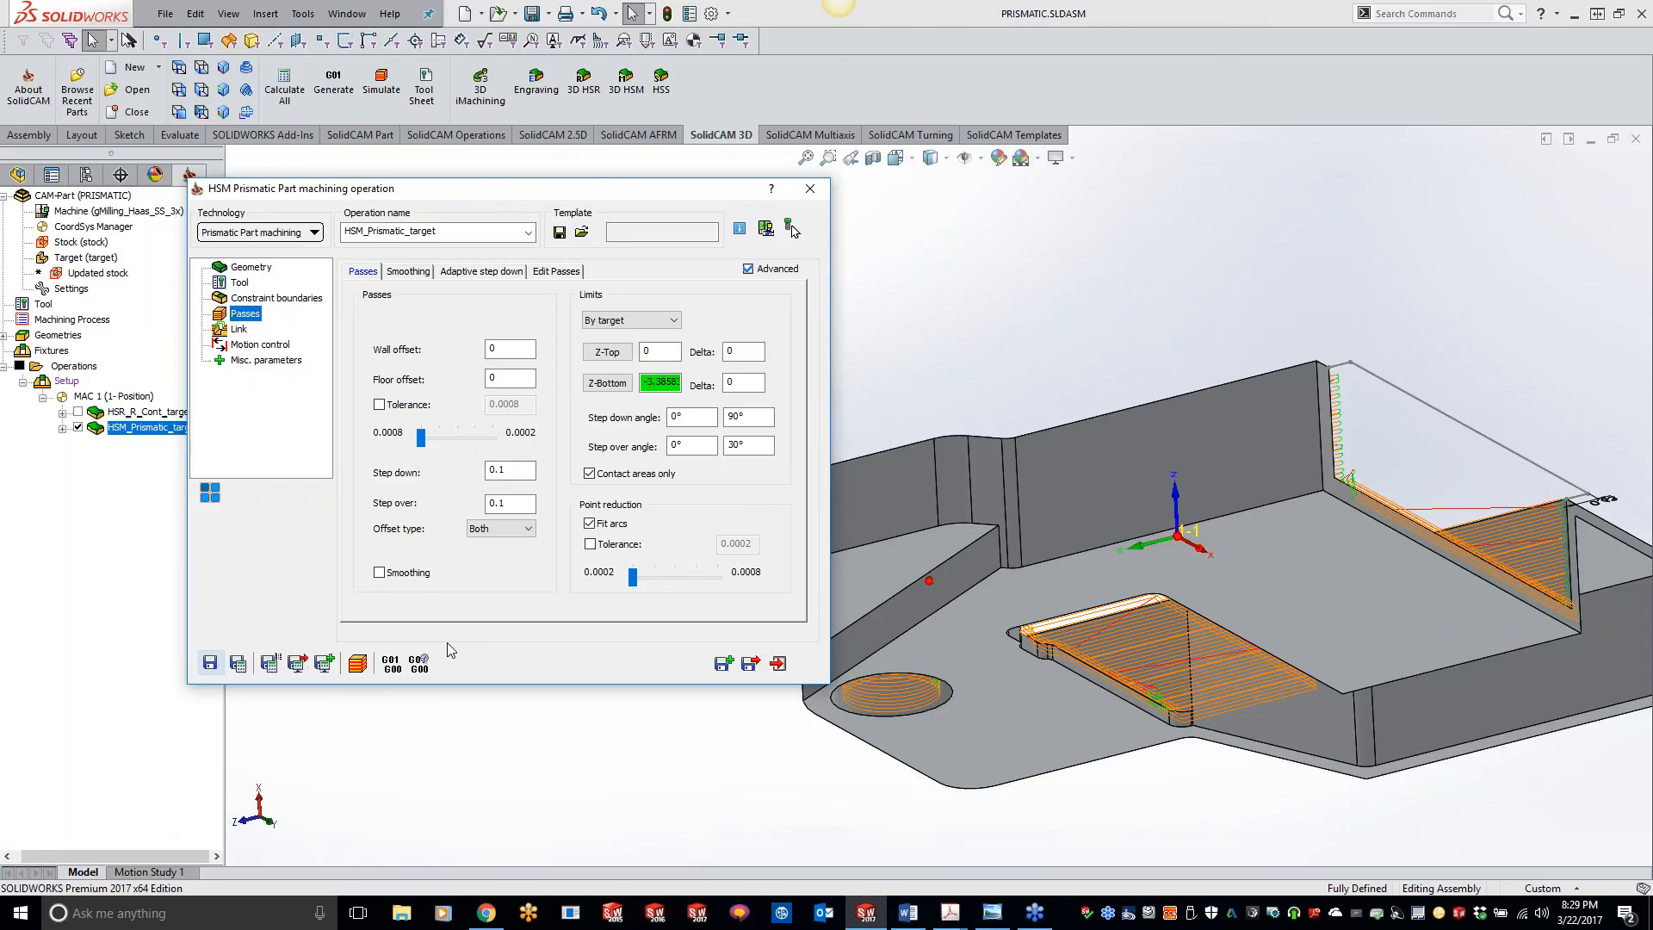
Step: Close the operation settings and examine the recalculated toolpath, including the corners of the floor passes near the pocket's inner corner
click(1131, 300)
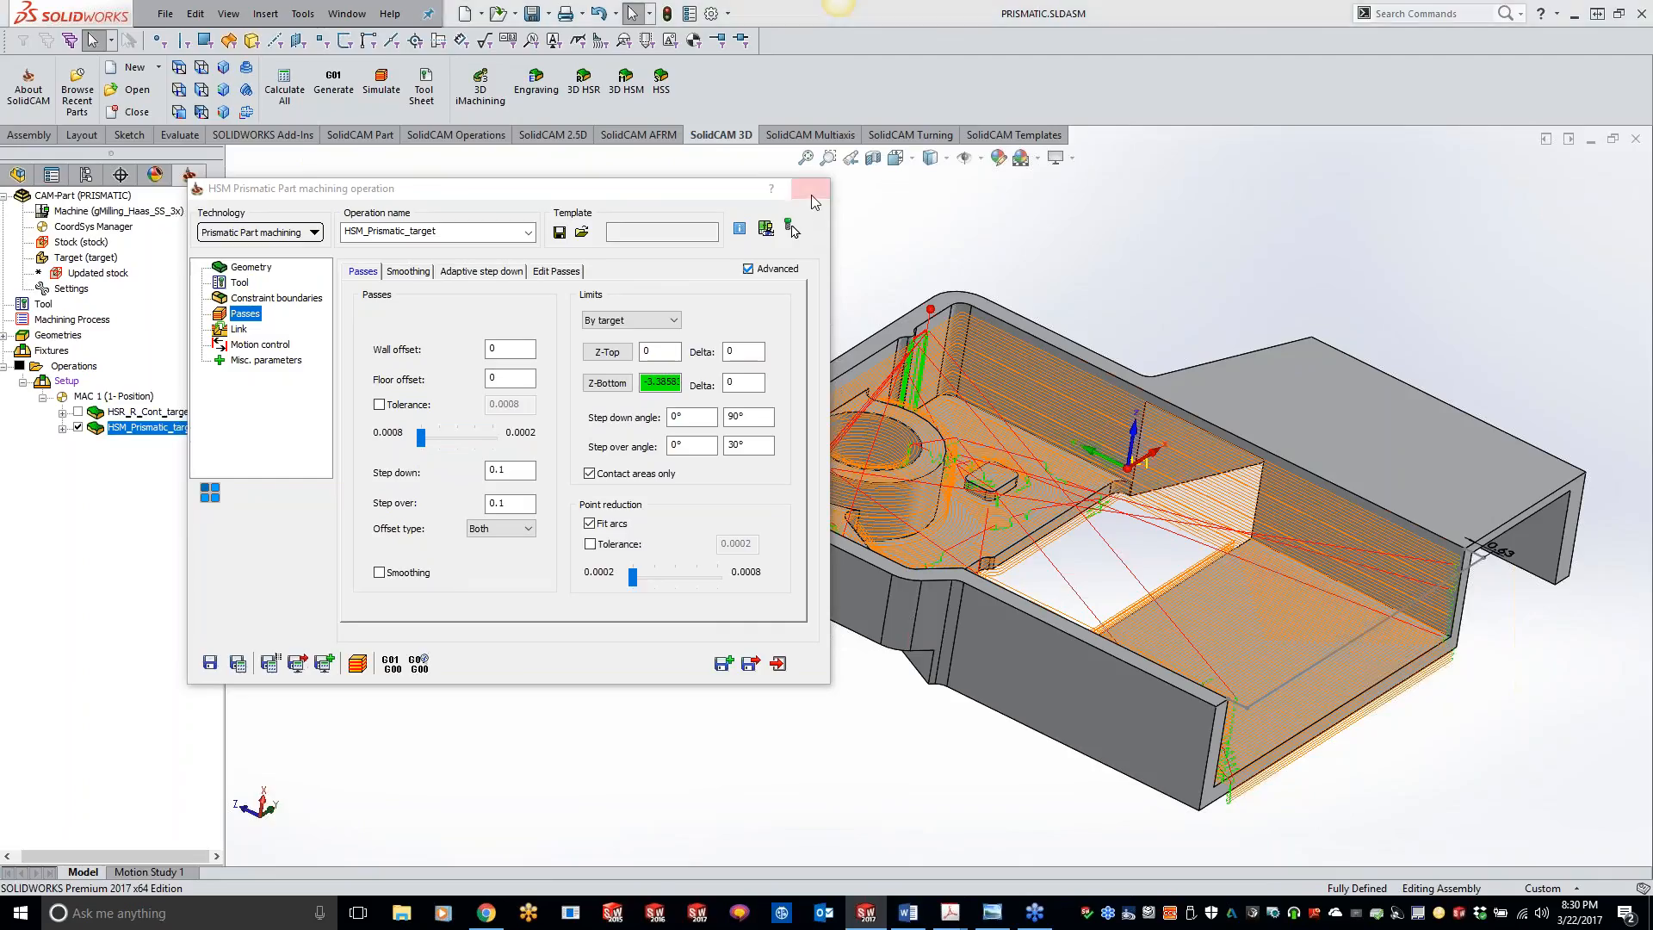
click(810, 189)
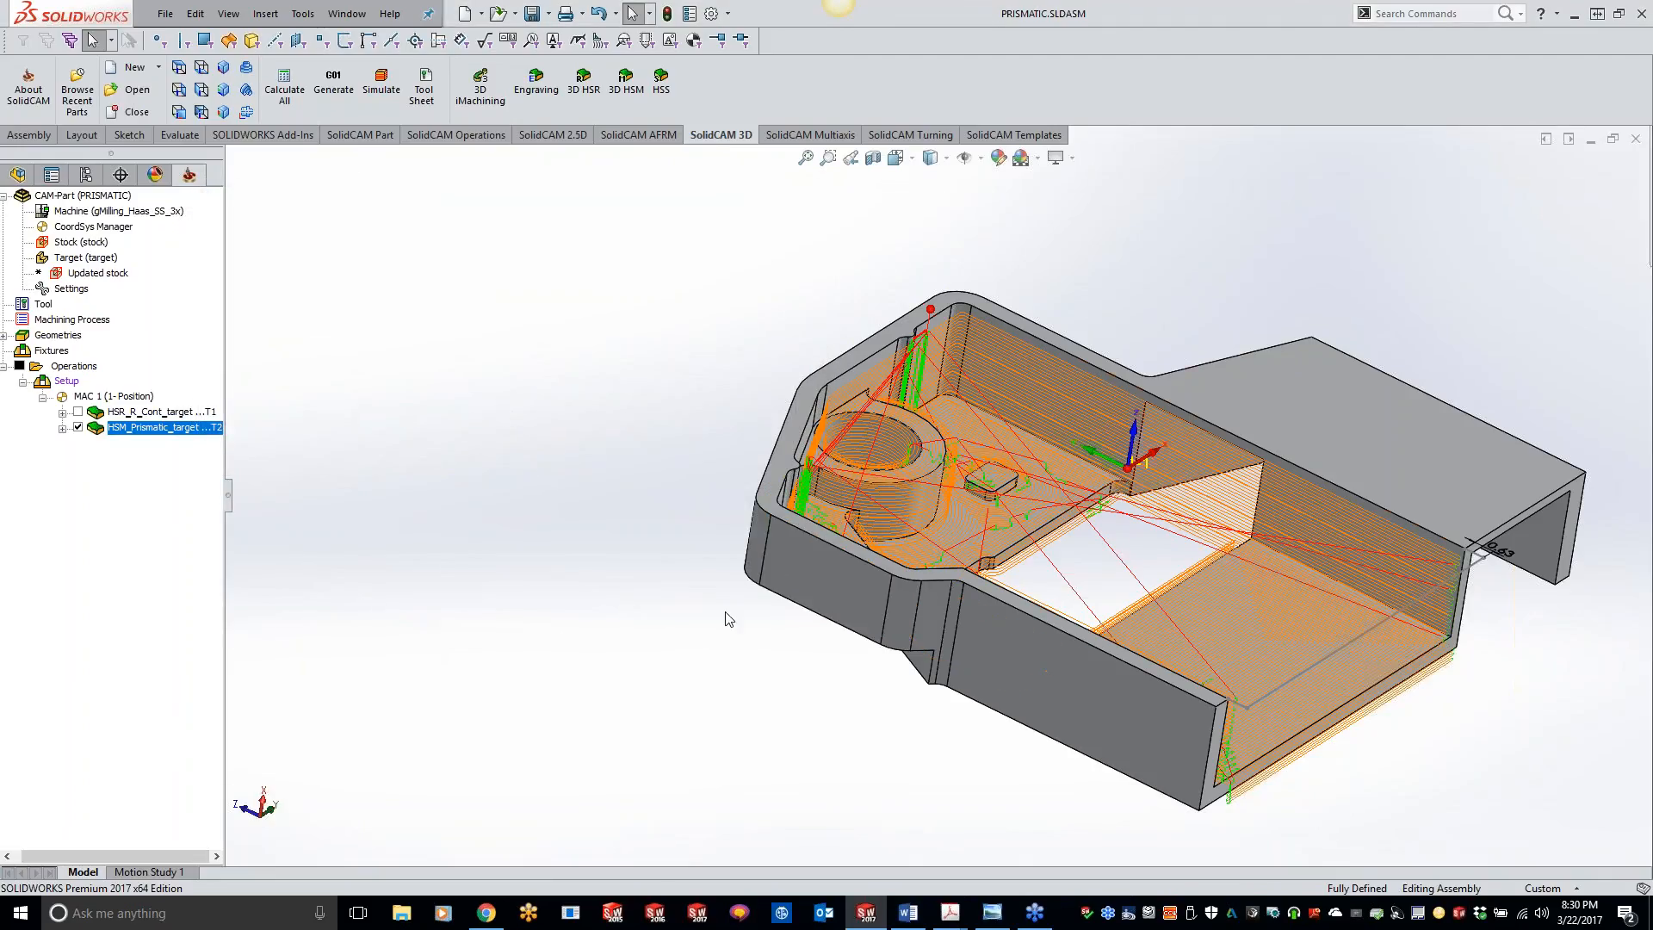
middle_drag(724, 617, 880, 603)
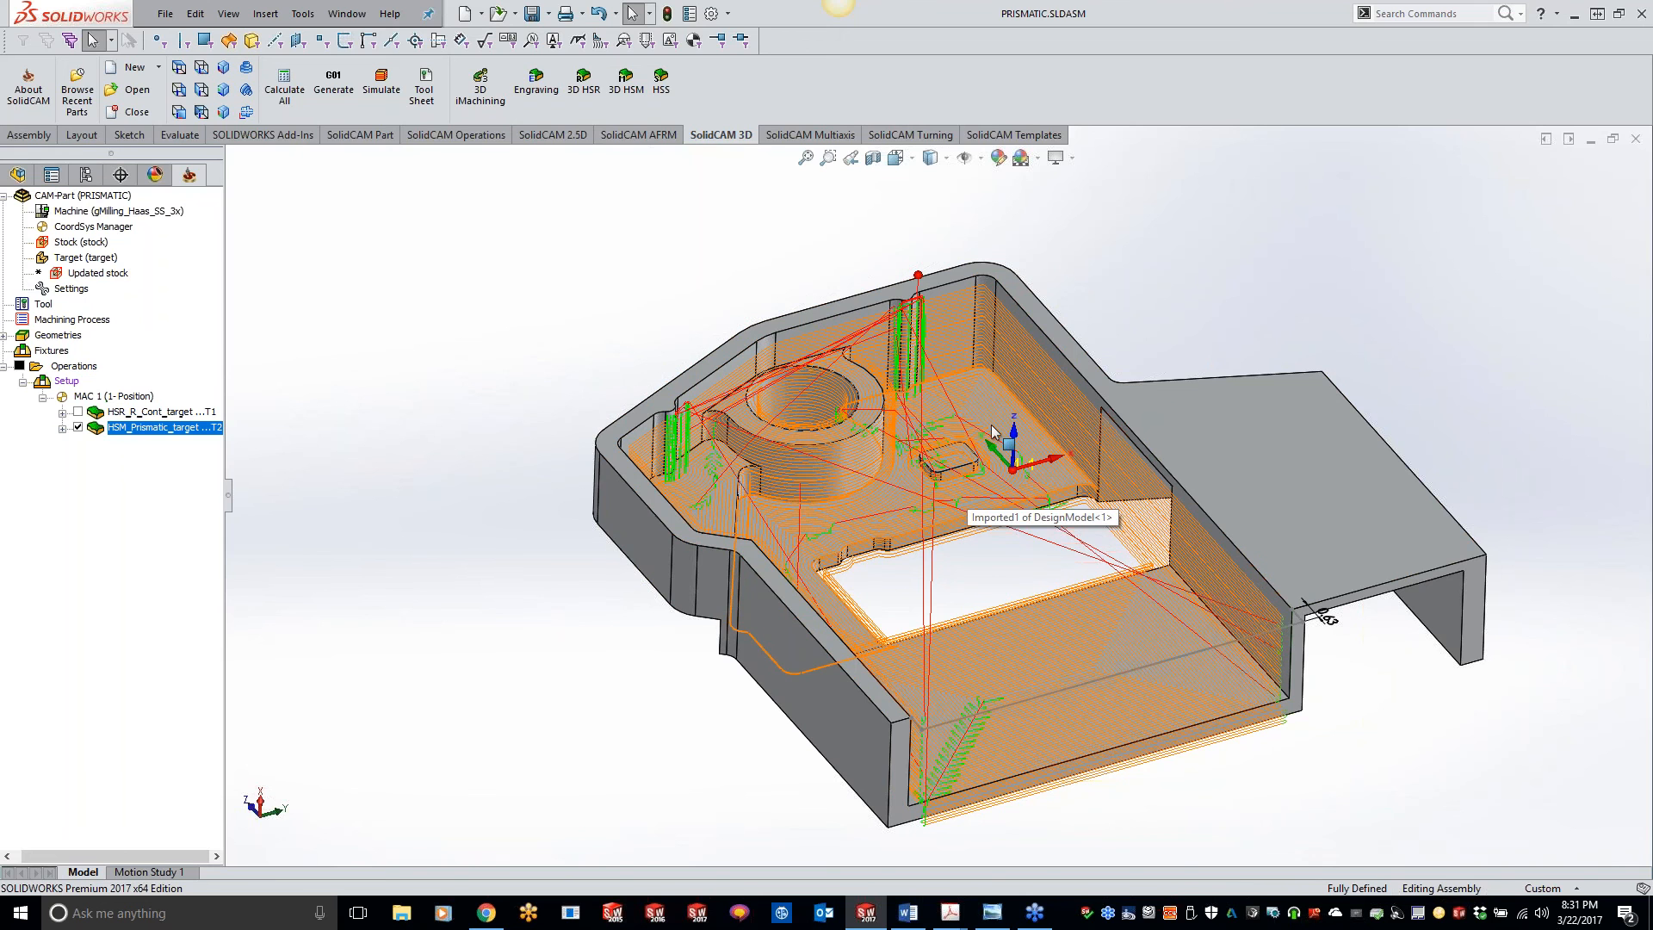
scroll(993, 431, down, 10)
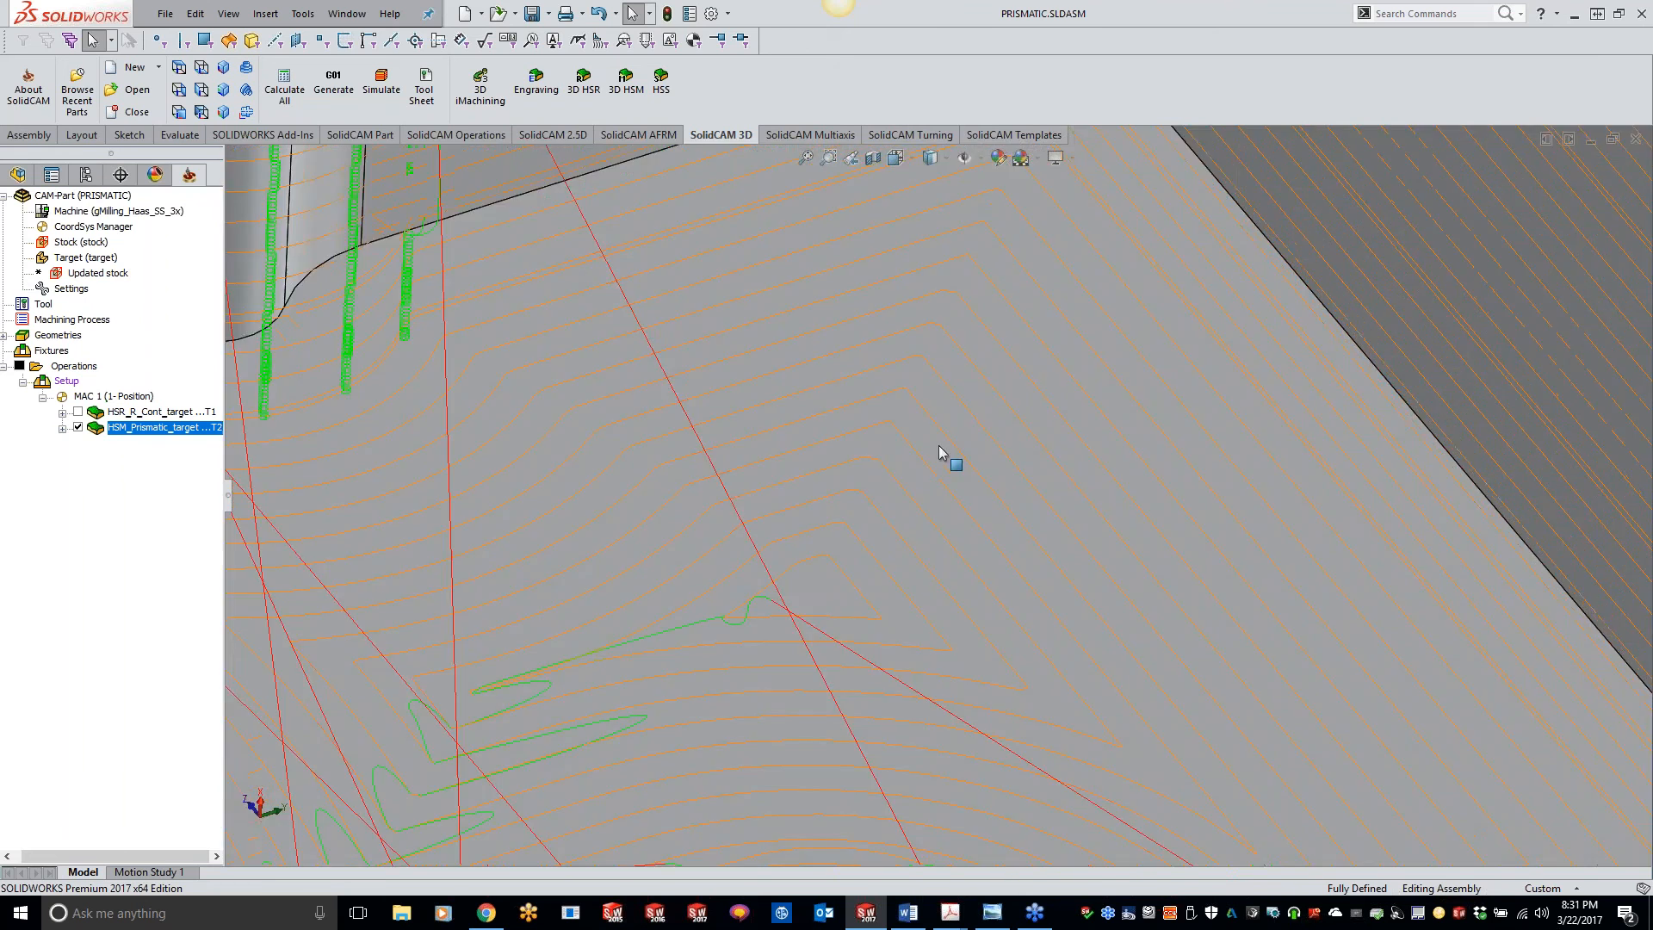
scroll(940, 446, down, 3)
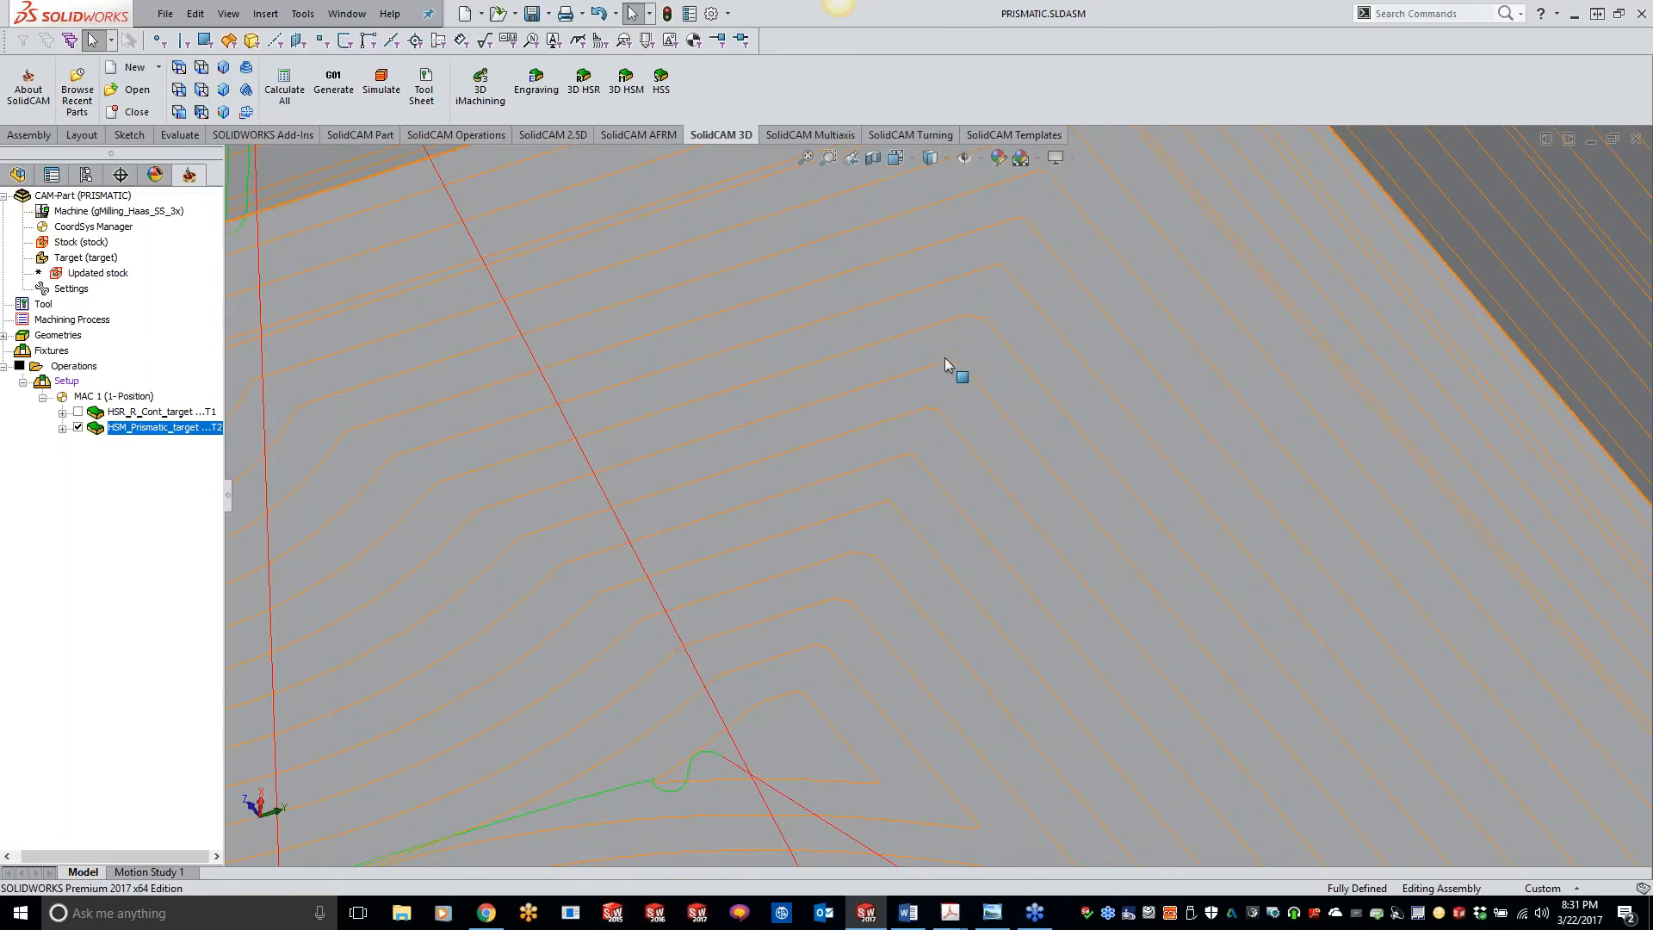
middle_drag(978, 331, 976, 329)
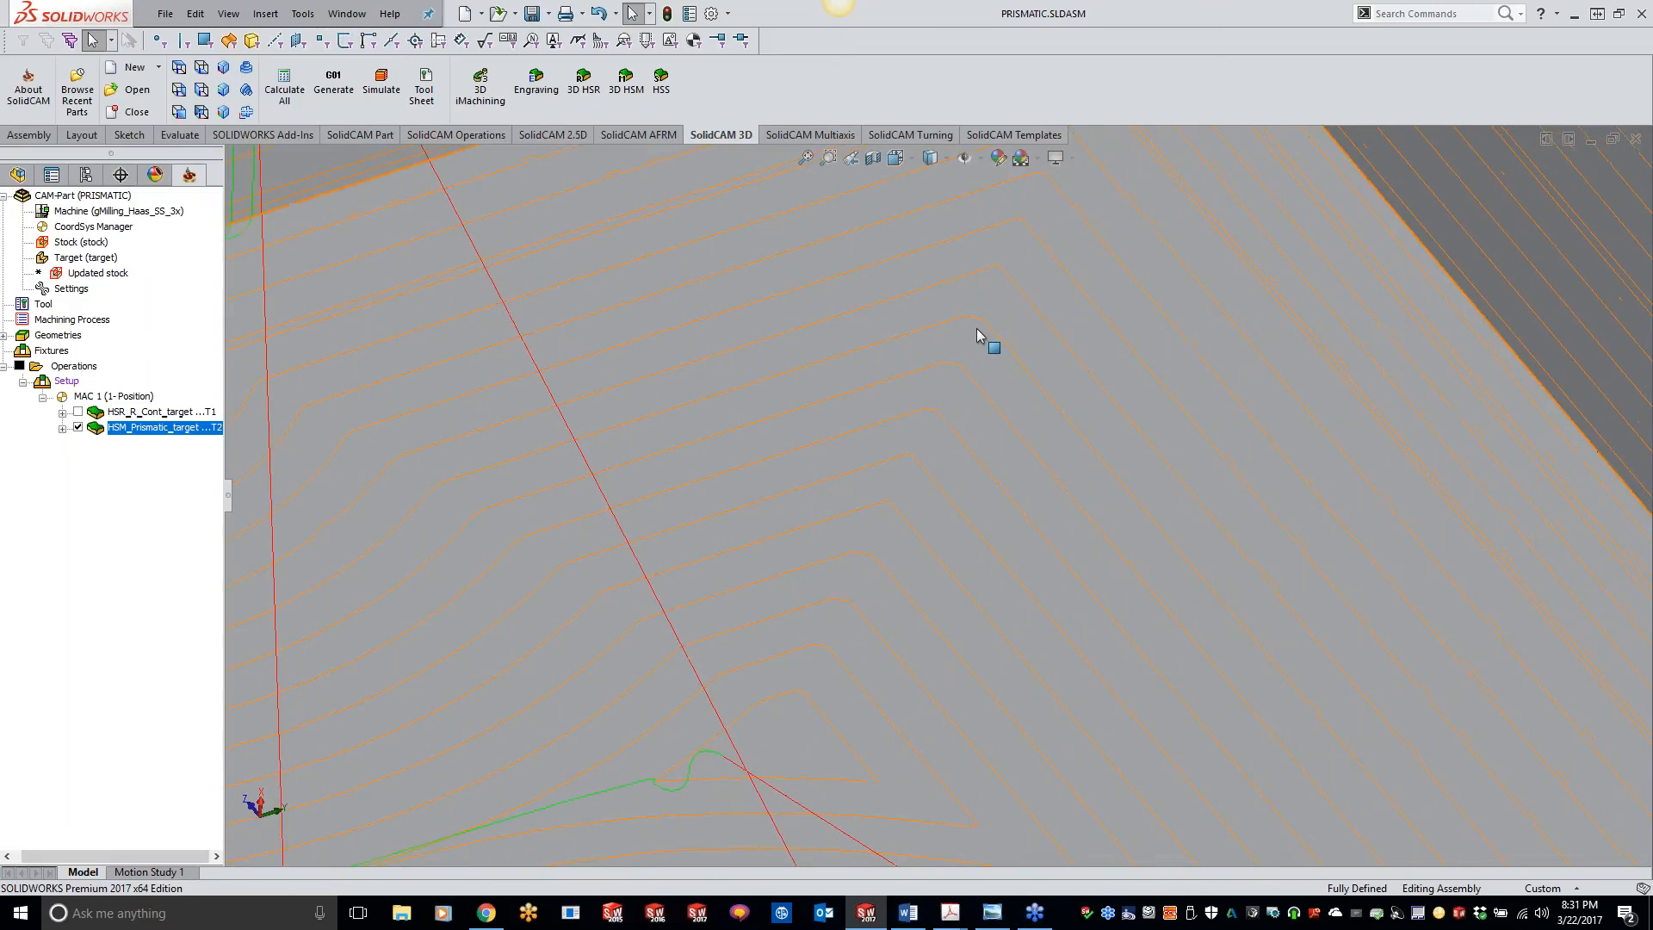
Step: Reopen the HSM_Prismatic_target operation, enable smoothing for the passes, and exit without saving the change
double_click(173, 437)
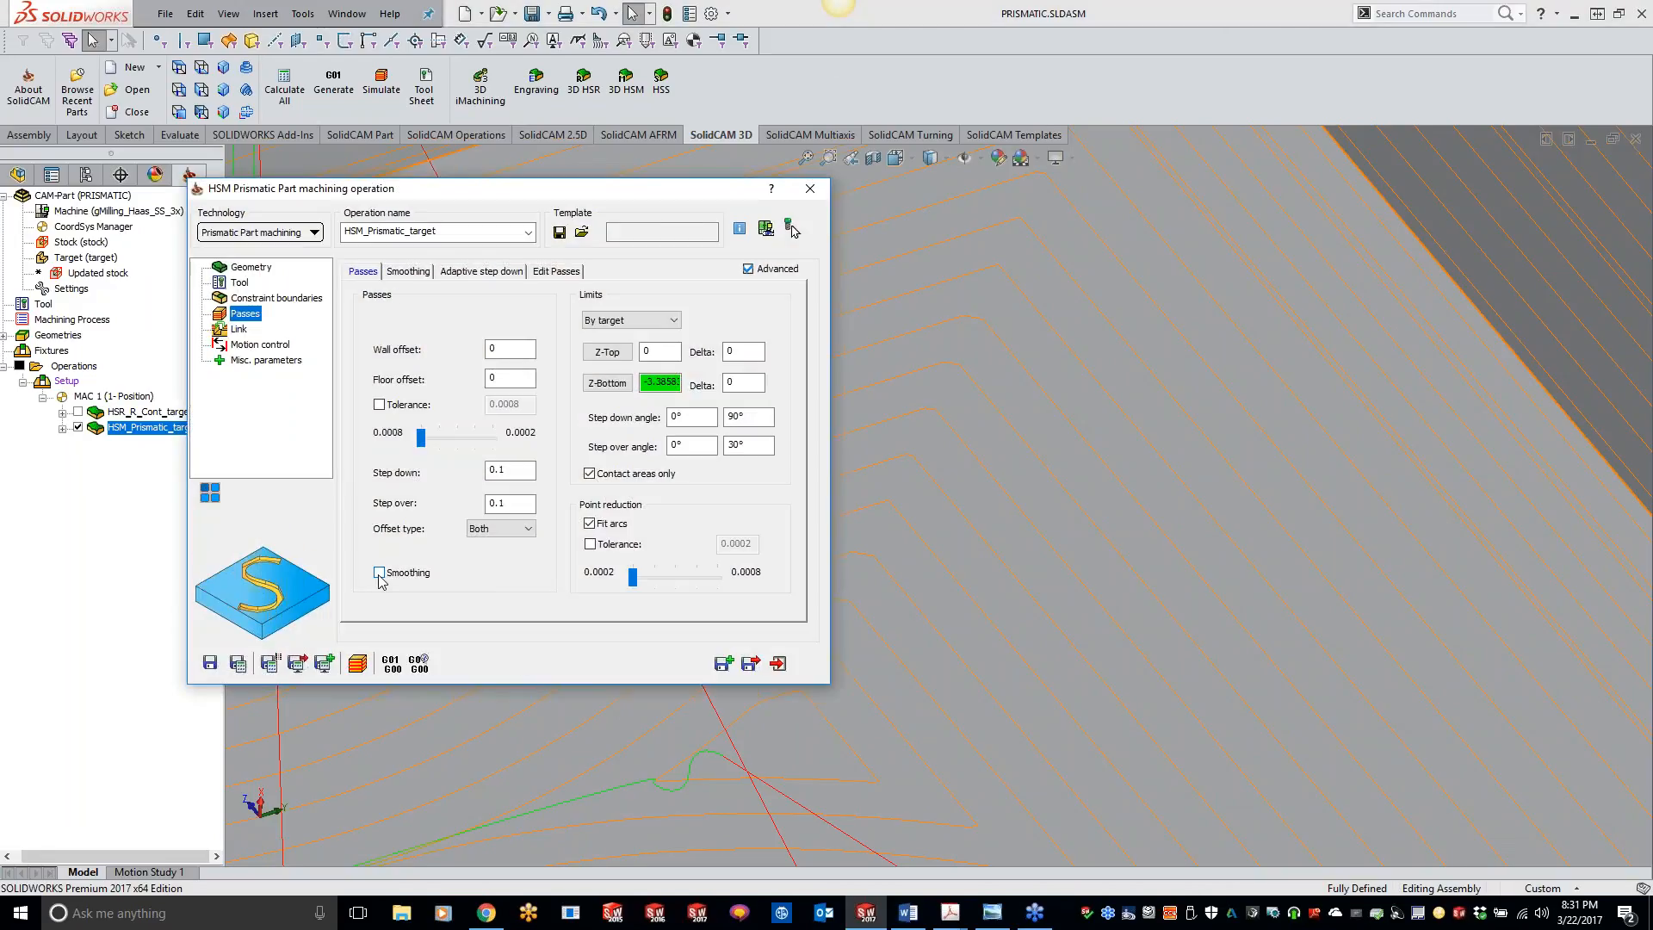
click(379, 572)
scroll(1111, 564, up, 5)
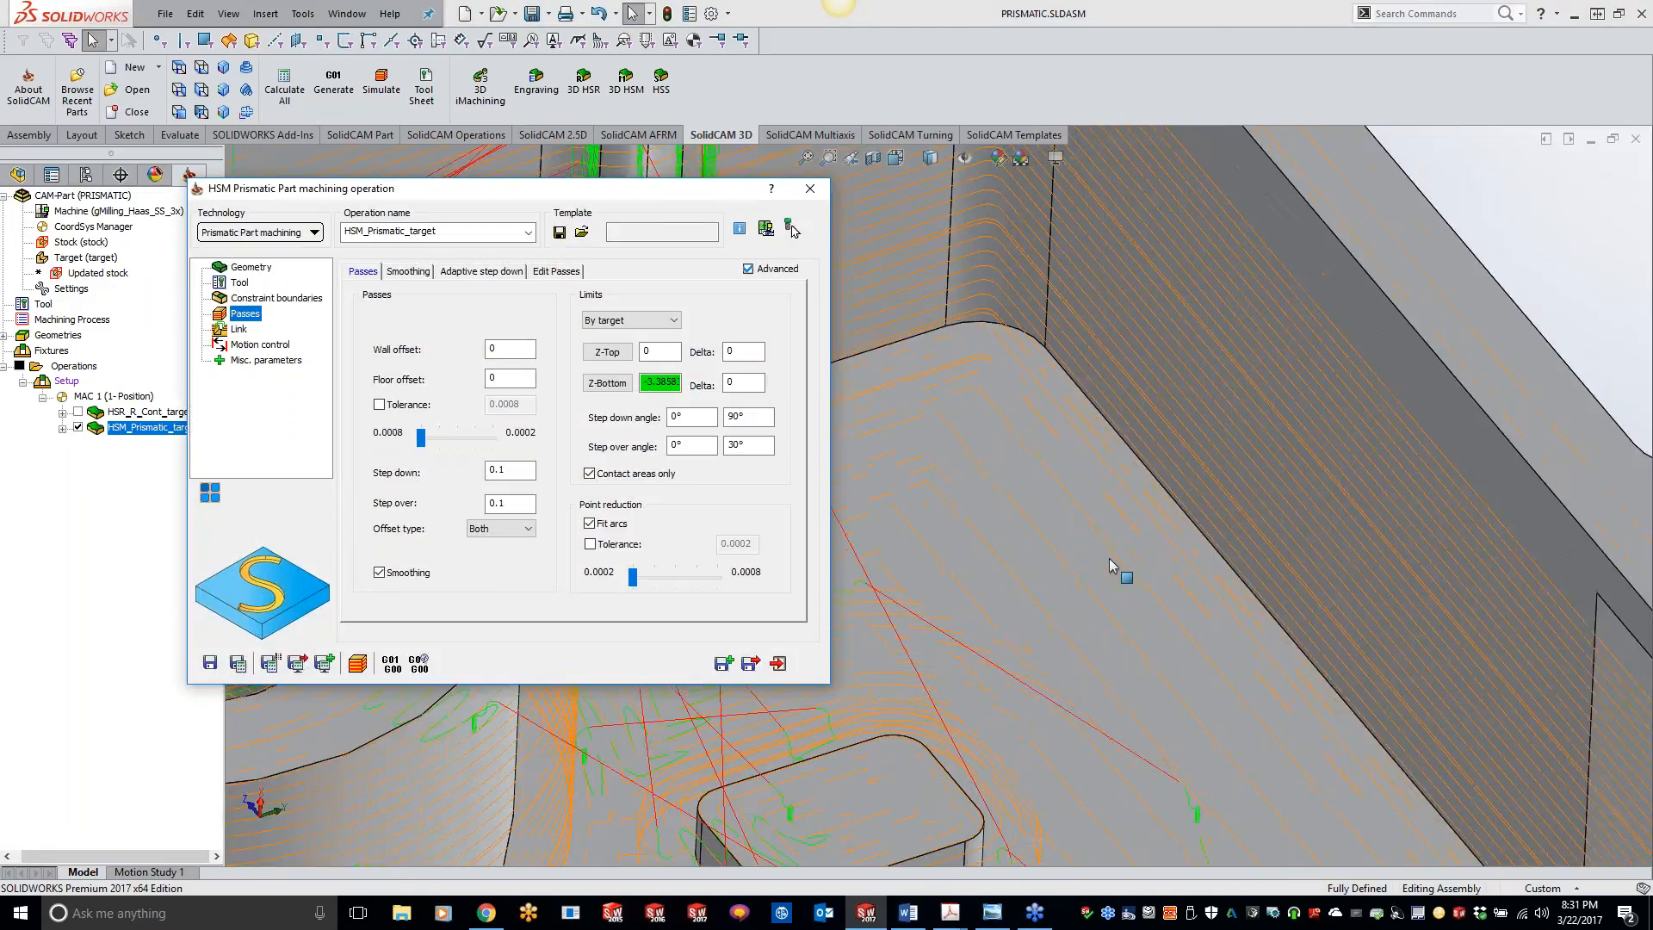
scroll(1110, 564, up, 3)
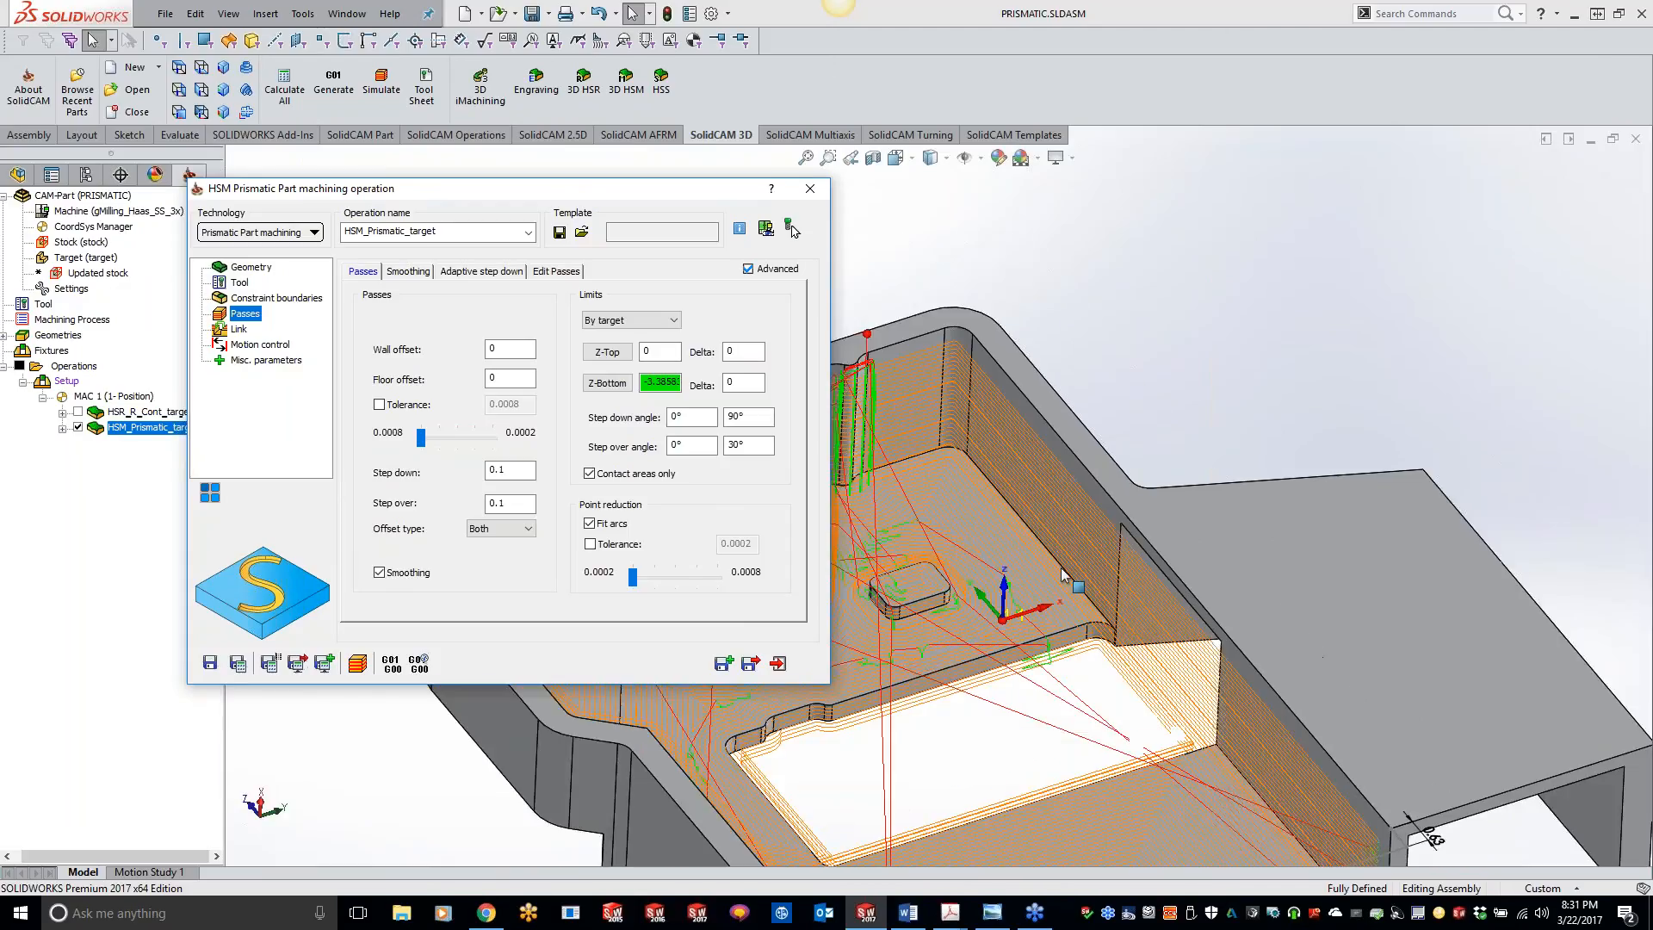
scroll(1062, 573, up, 2)
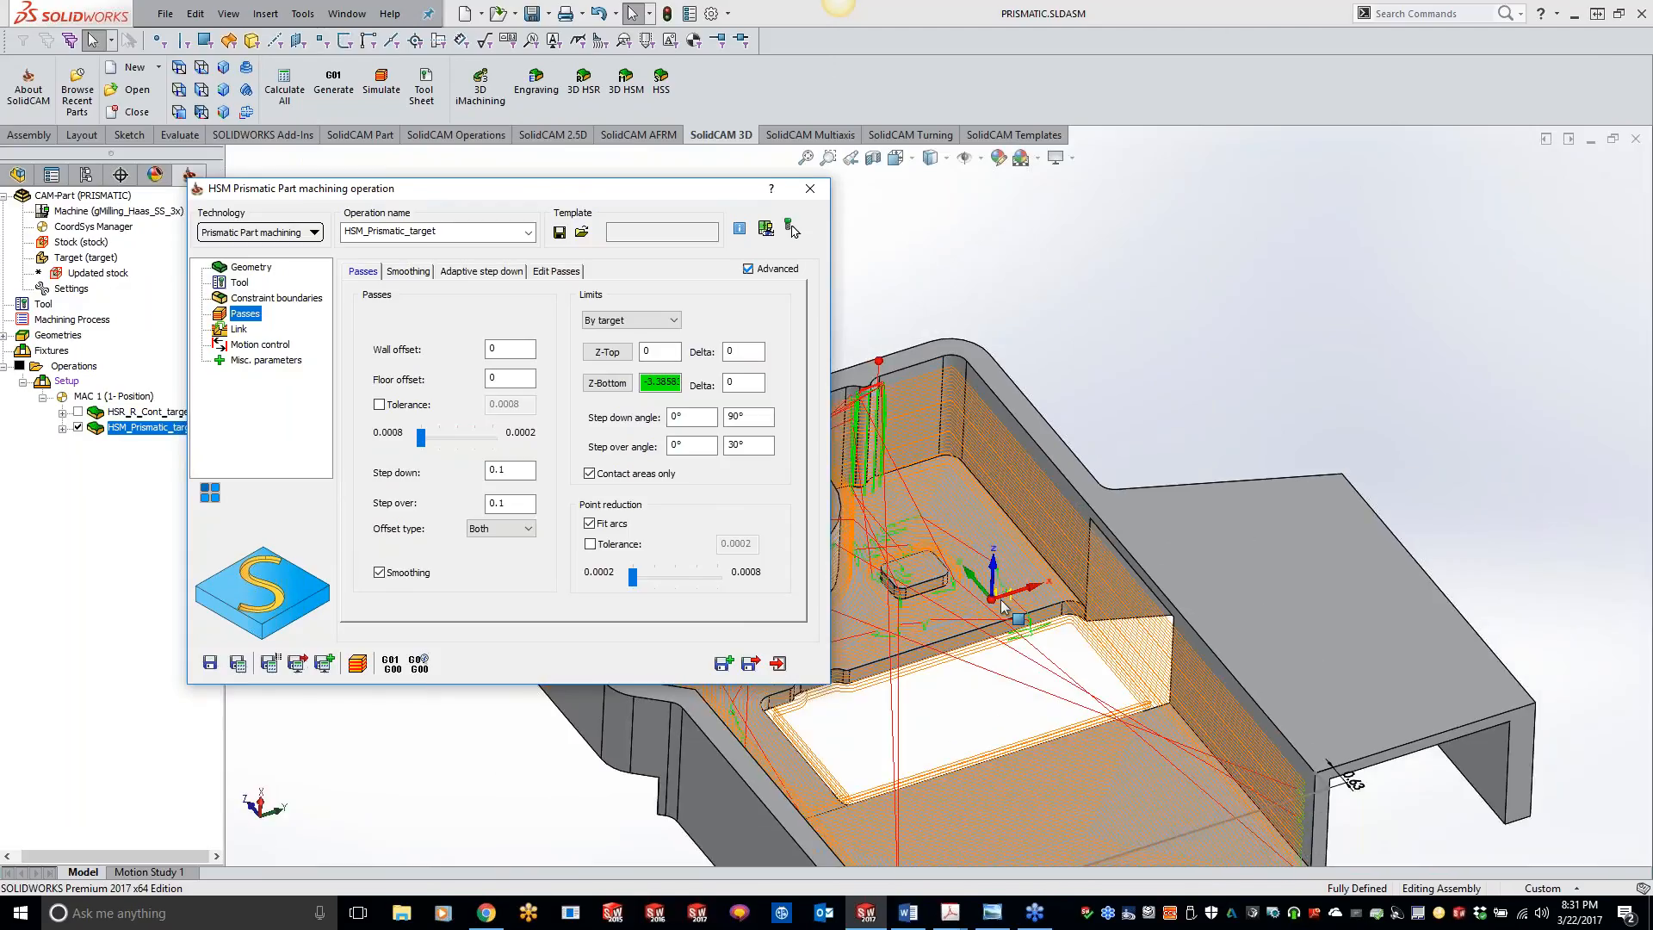
click(809, 188)
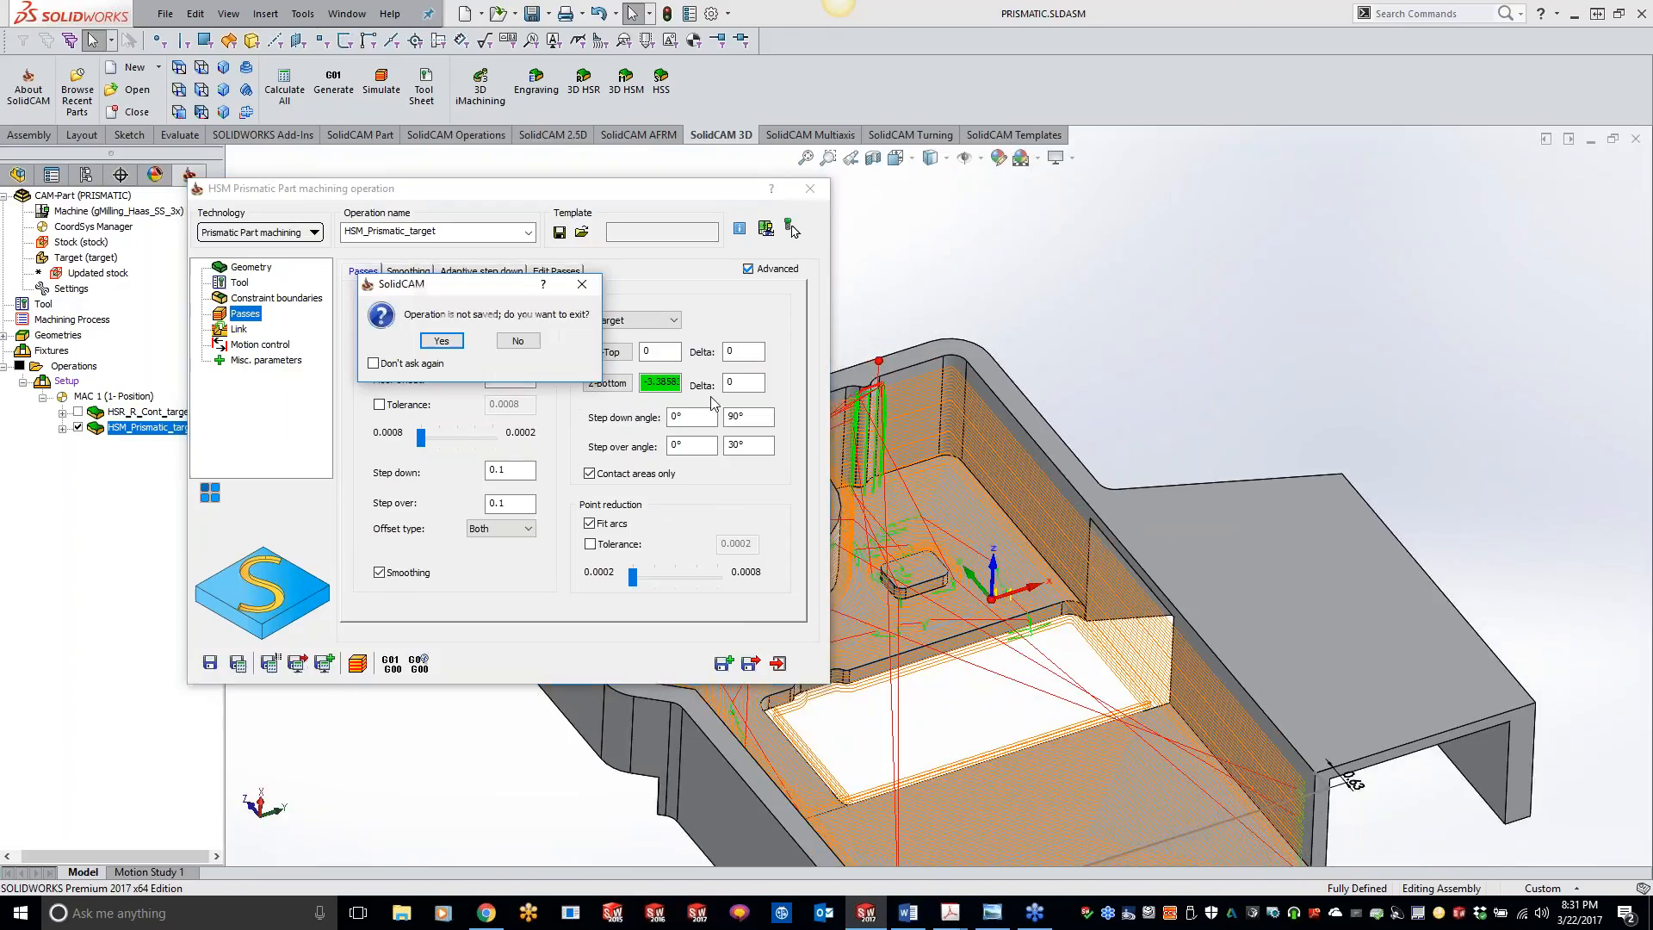
click(443, 343)
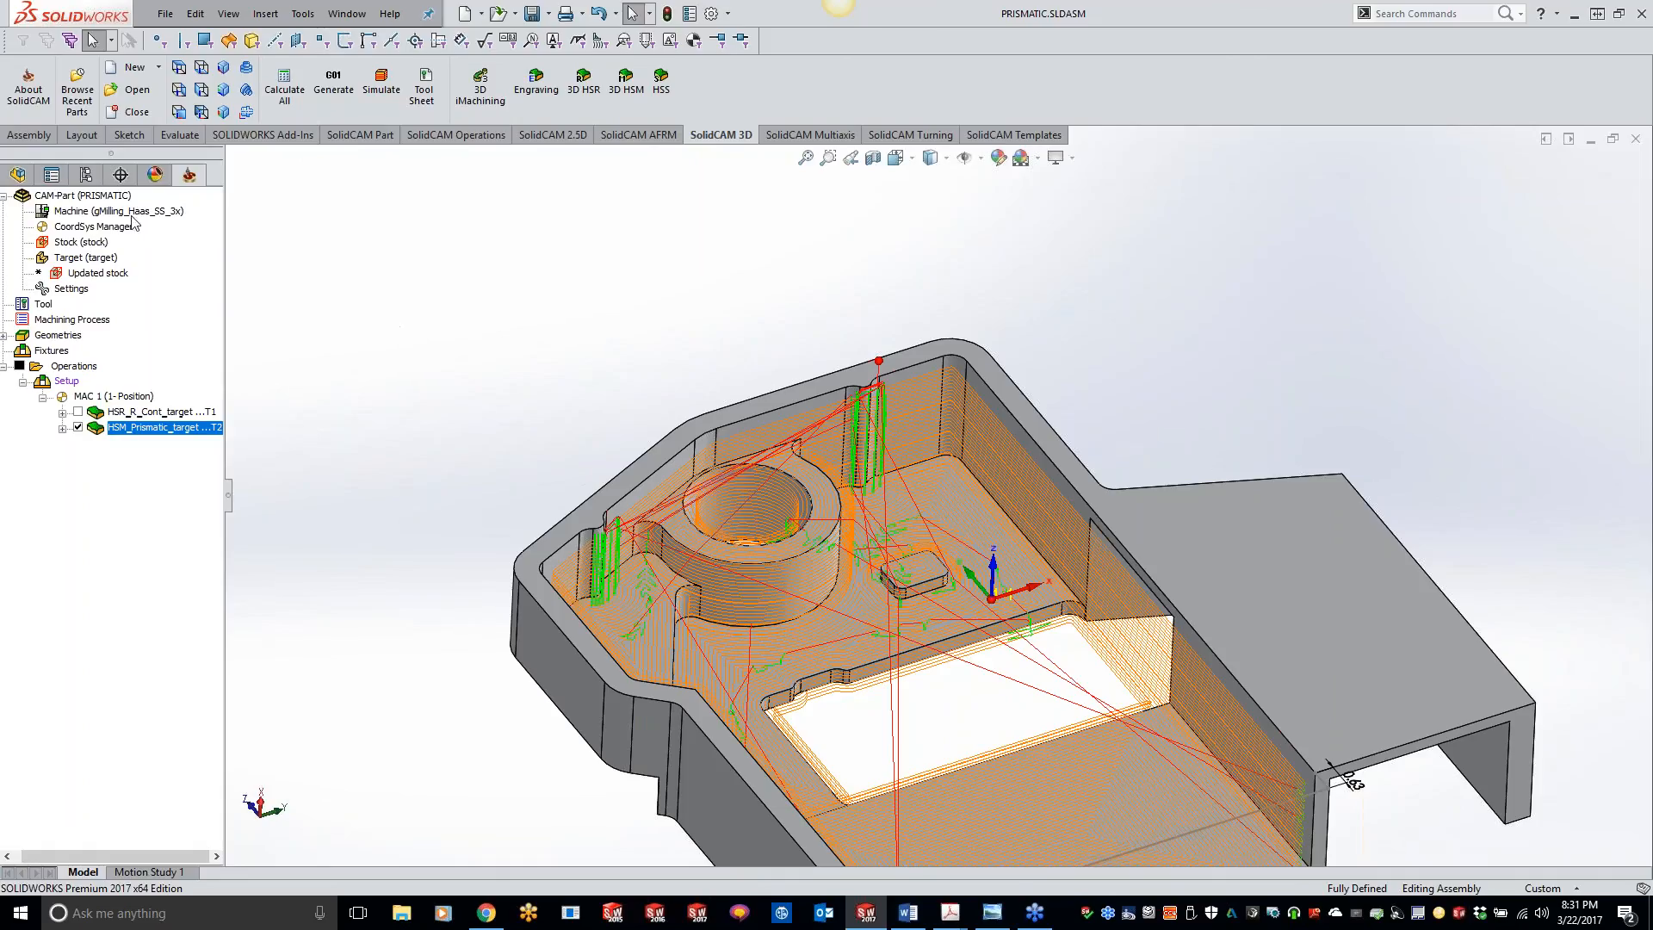
Step: Close the PRISMATIC CAM-Part and open the recent CAM-Part 3D Corner offset.prz
right_click(110, 198)
click(150, 289)
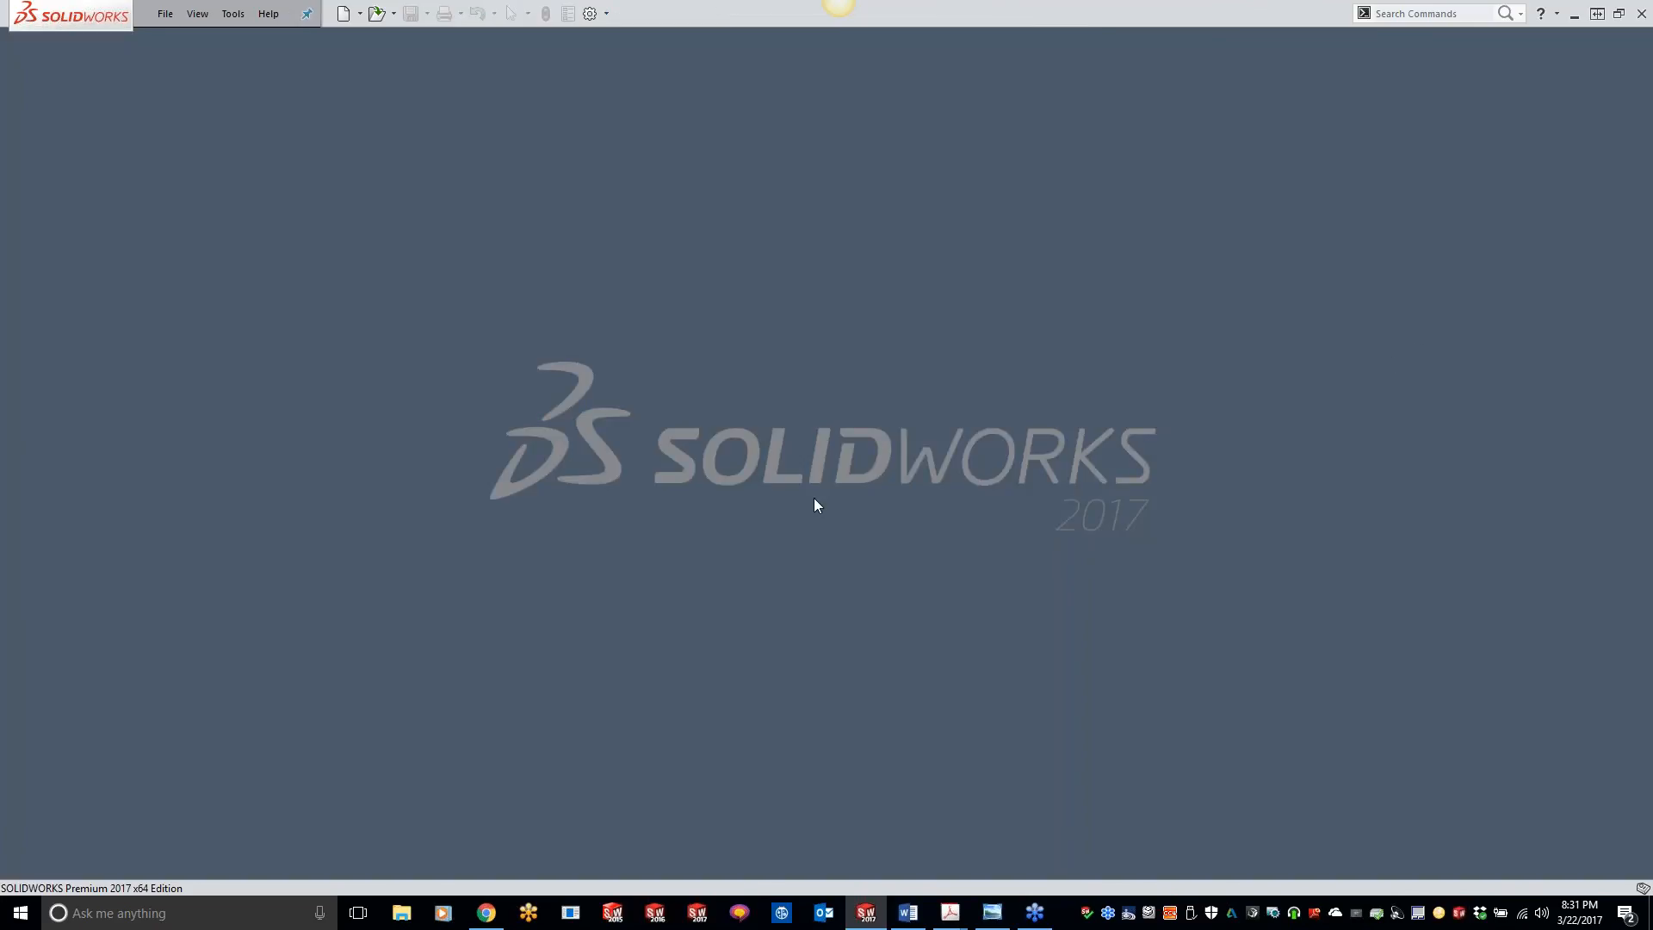
click(233, 14)
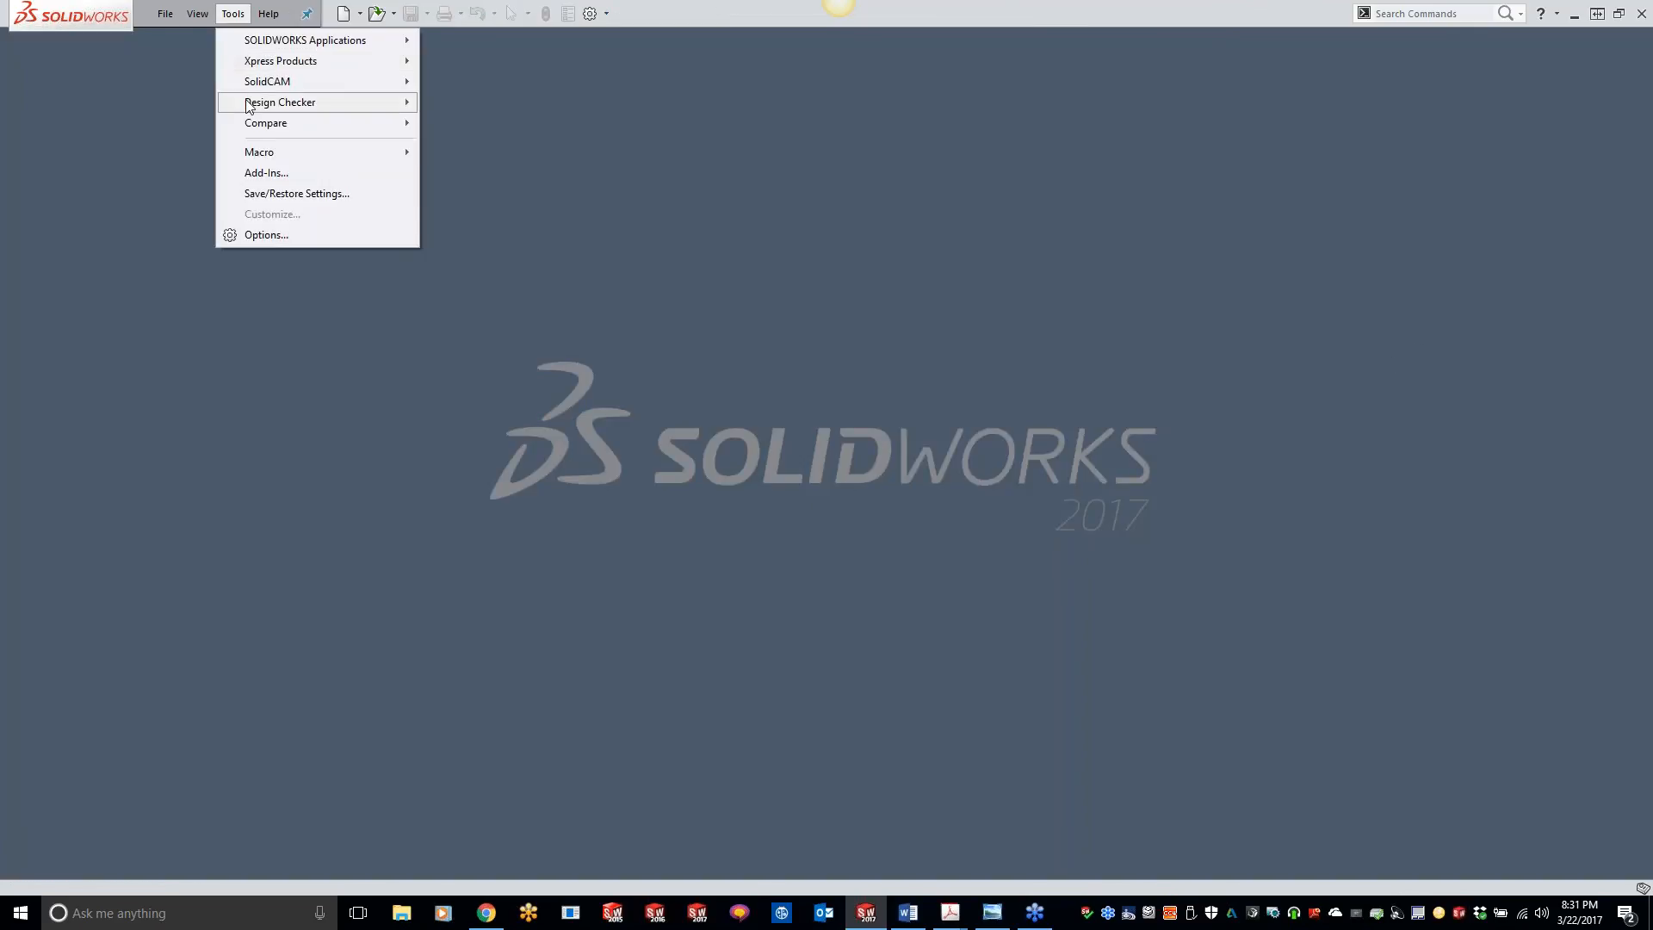
mouse_move(258, 81)
mouse_move(489, 439)
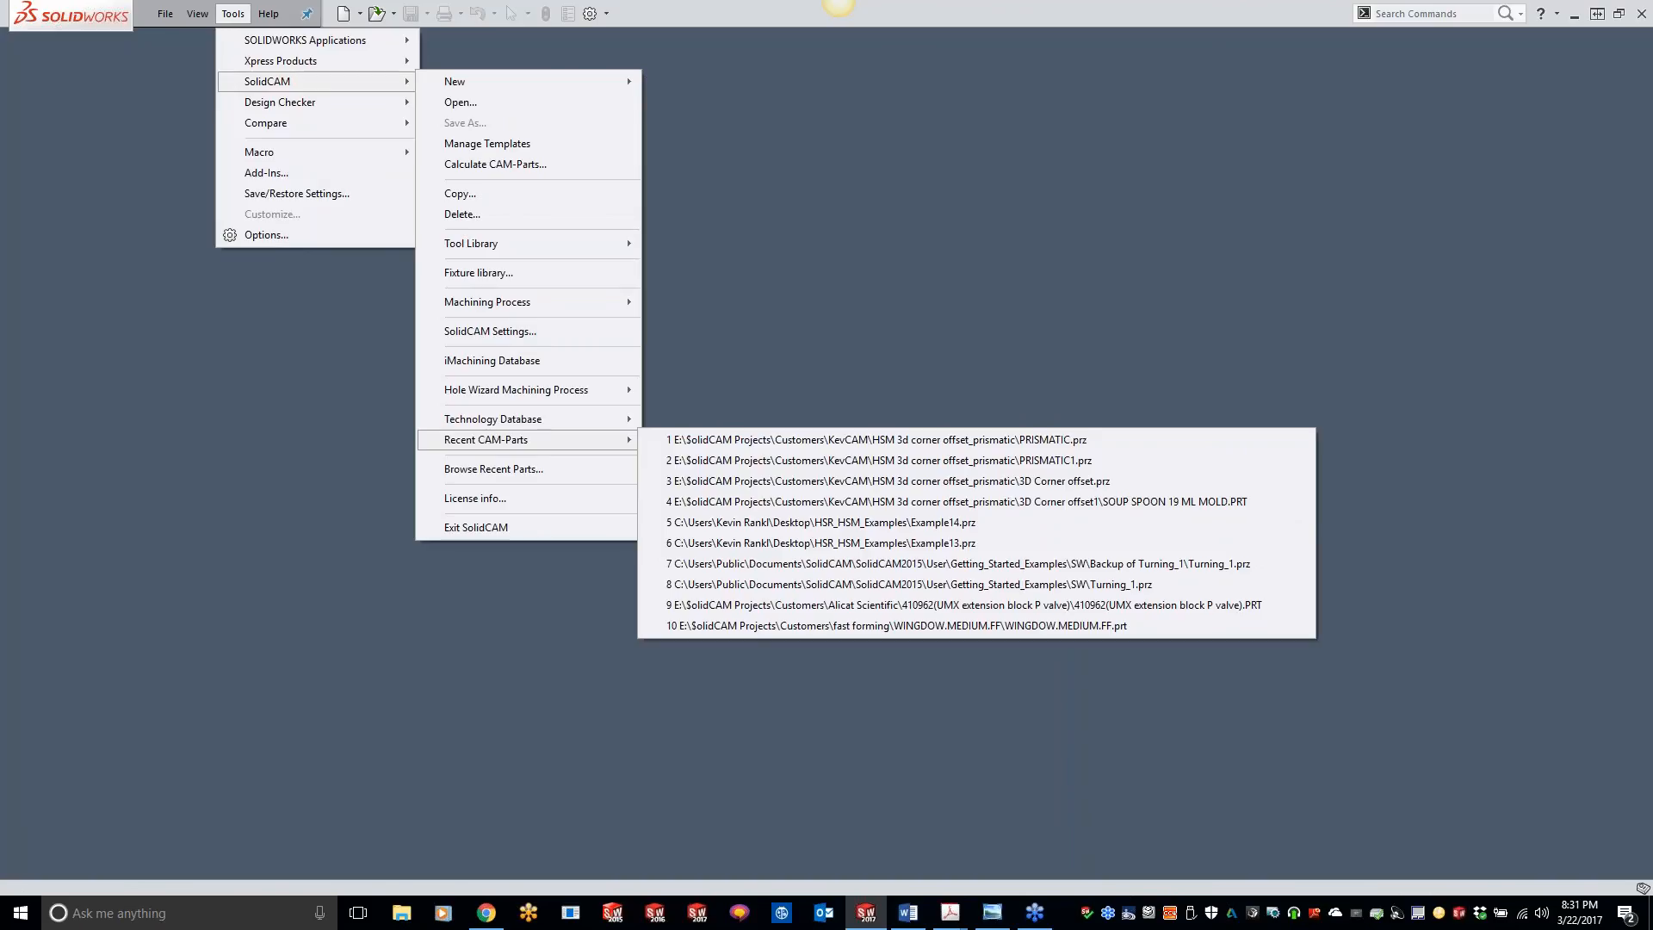
click(938, 482)
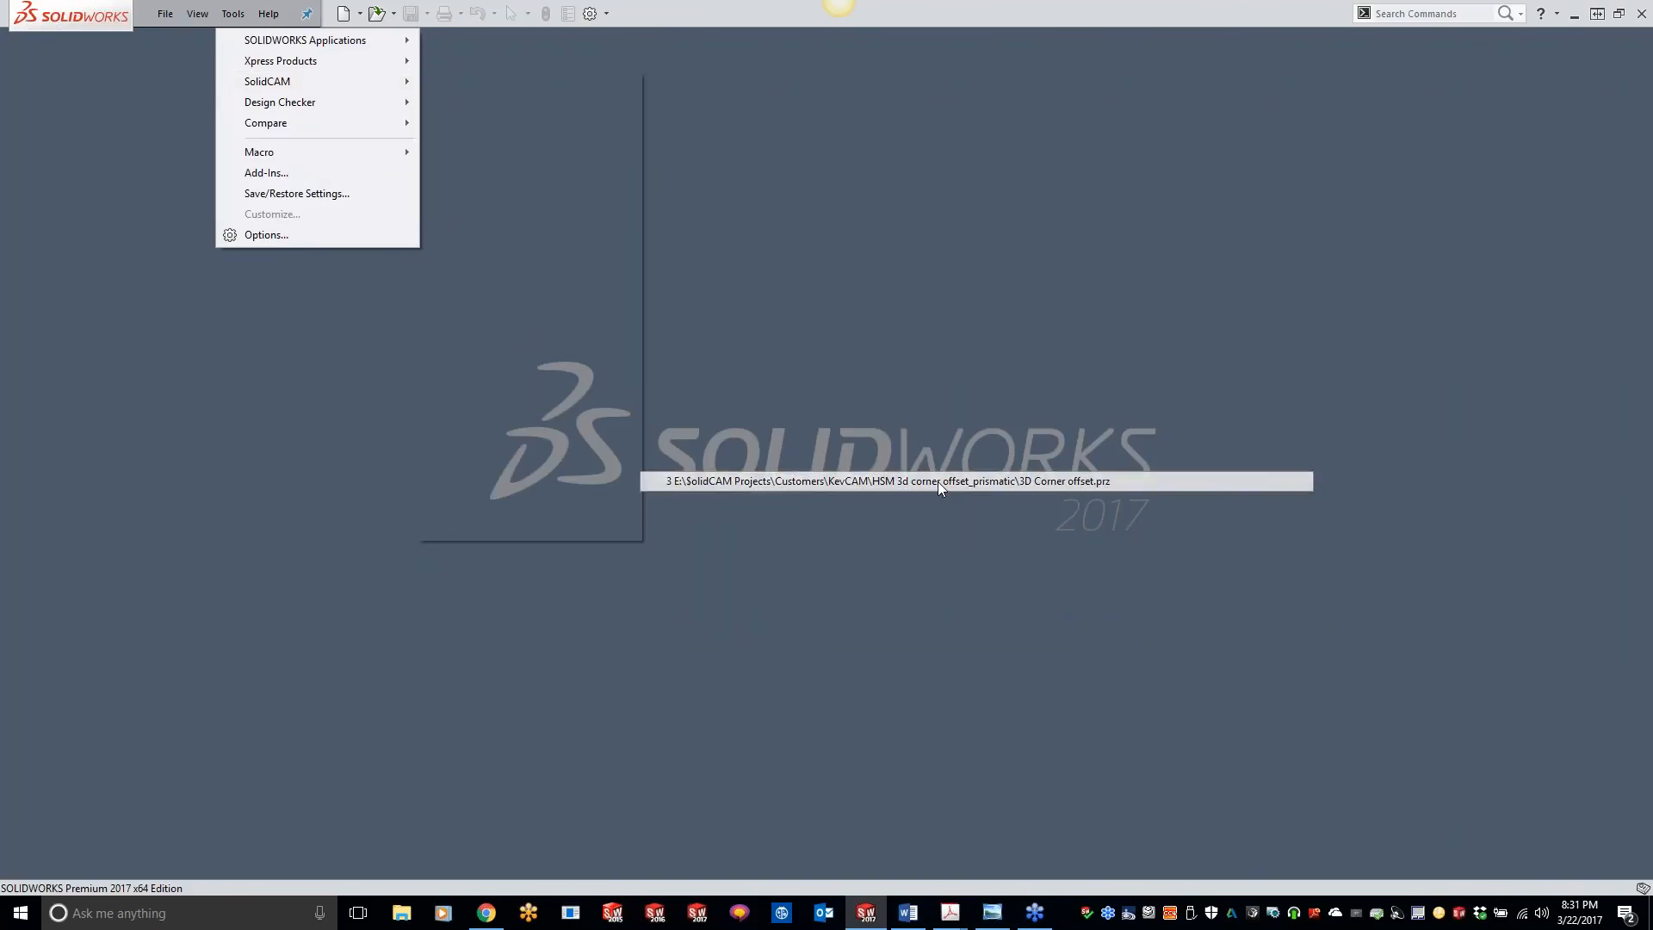
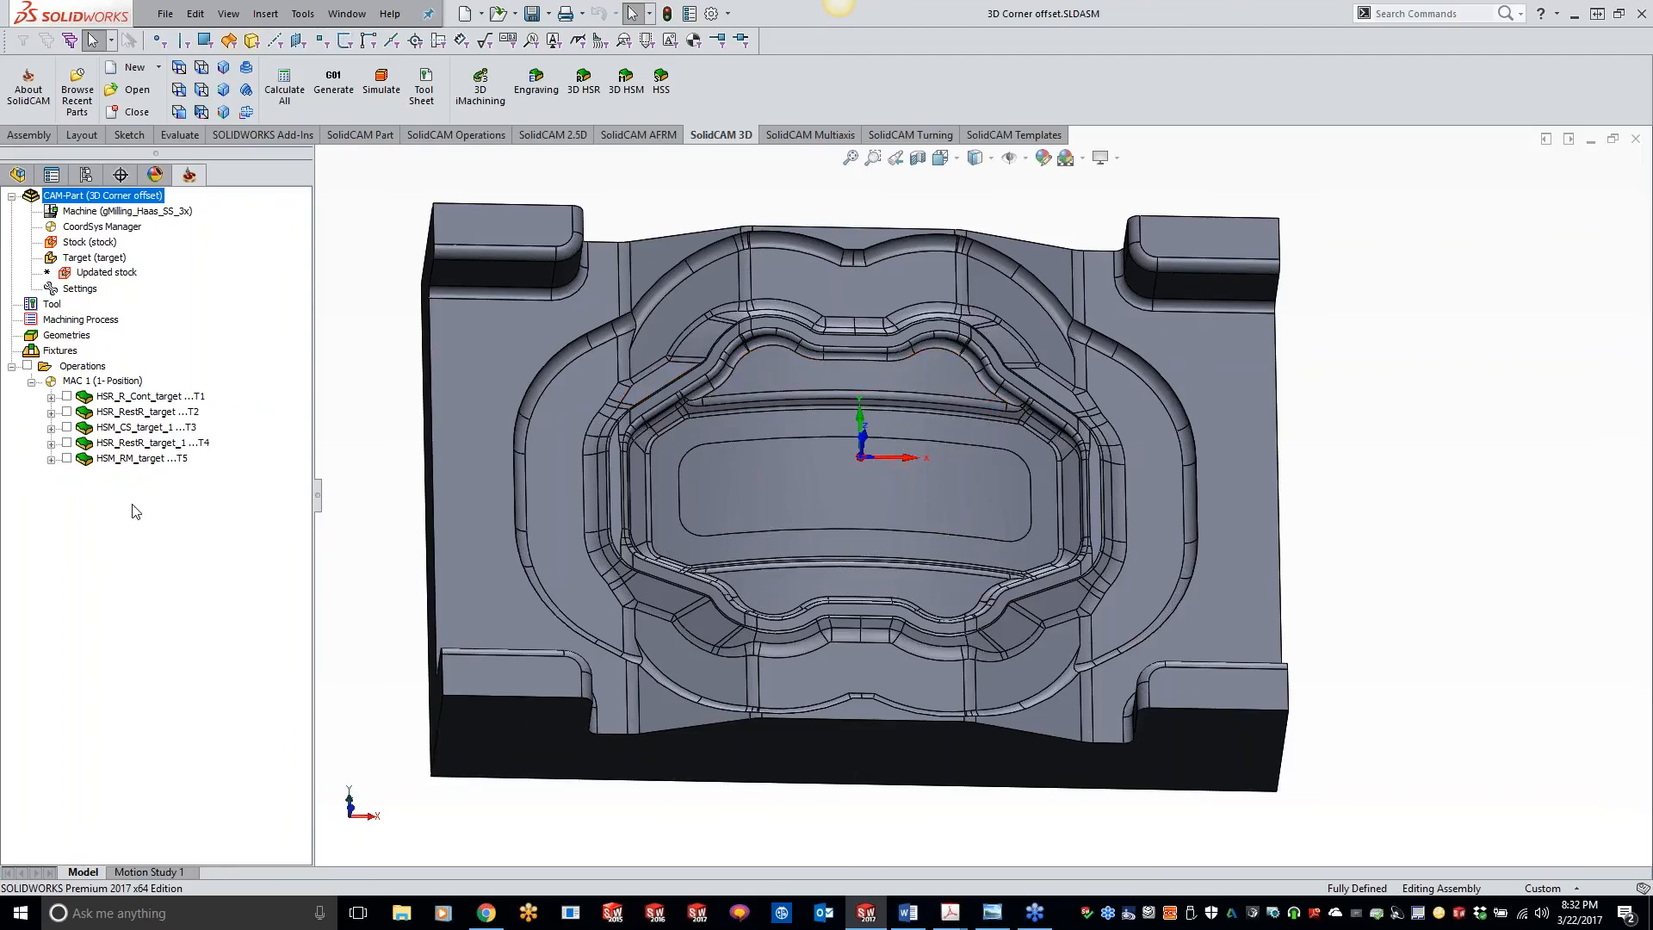
Step: Add a 3D HSM milling operation with 3D Corner offset technology after the HSM_RM_target operation
right_click(138, 460)
mouse_move(343, 93)
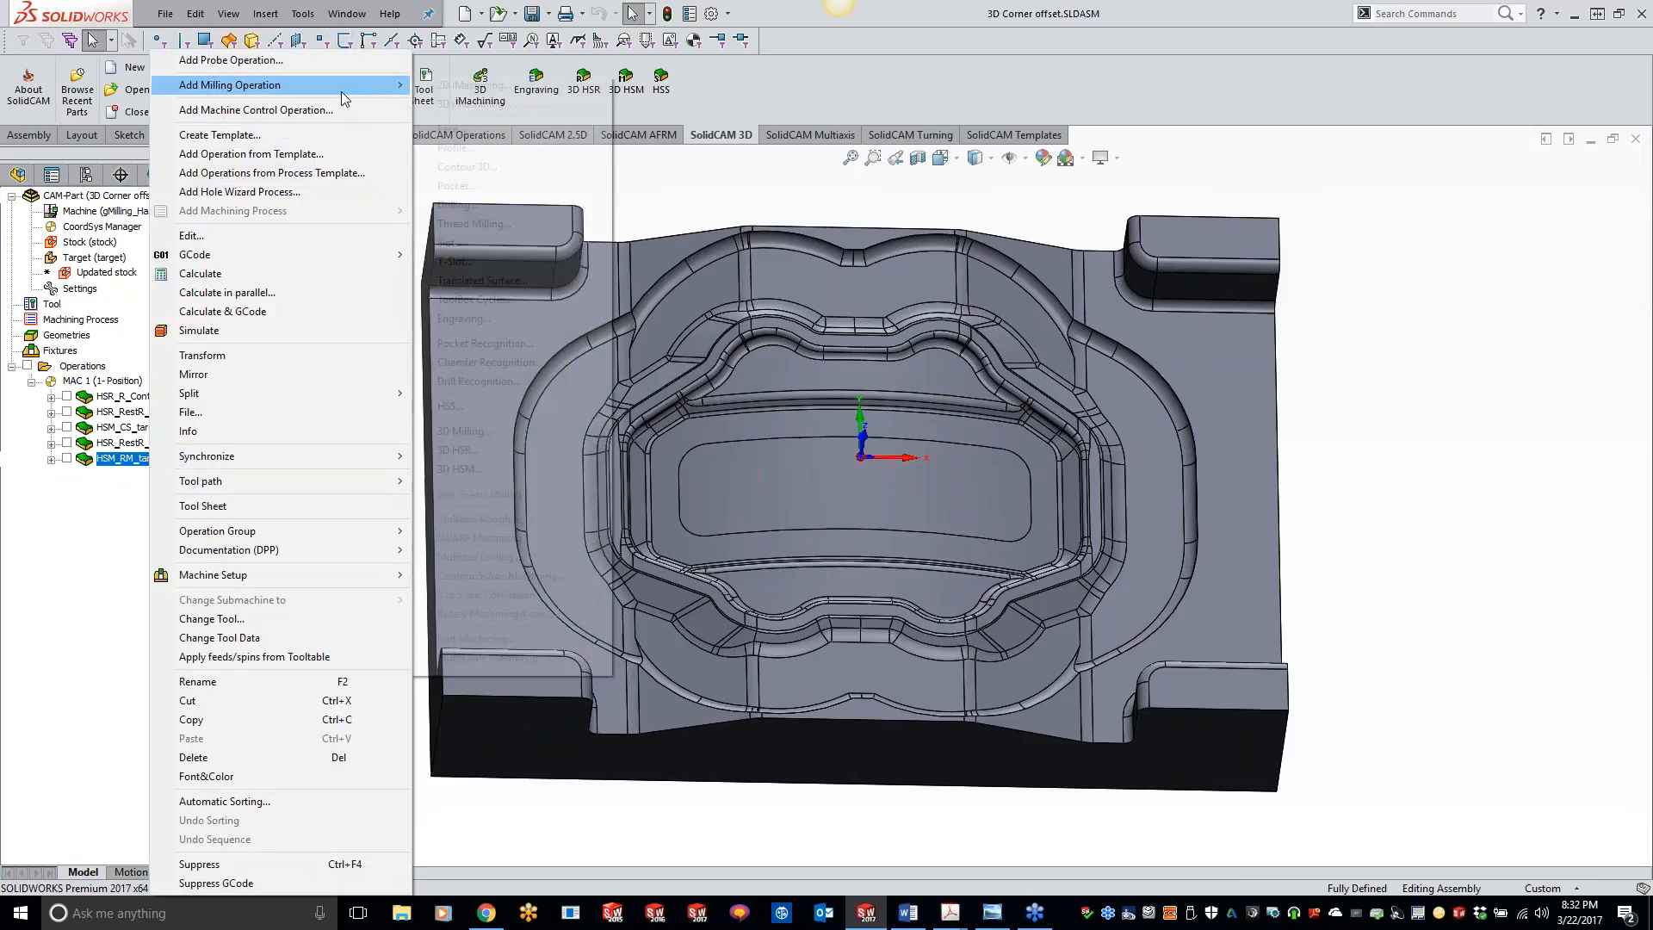
click(484, 468)
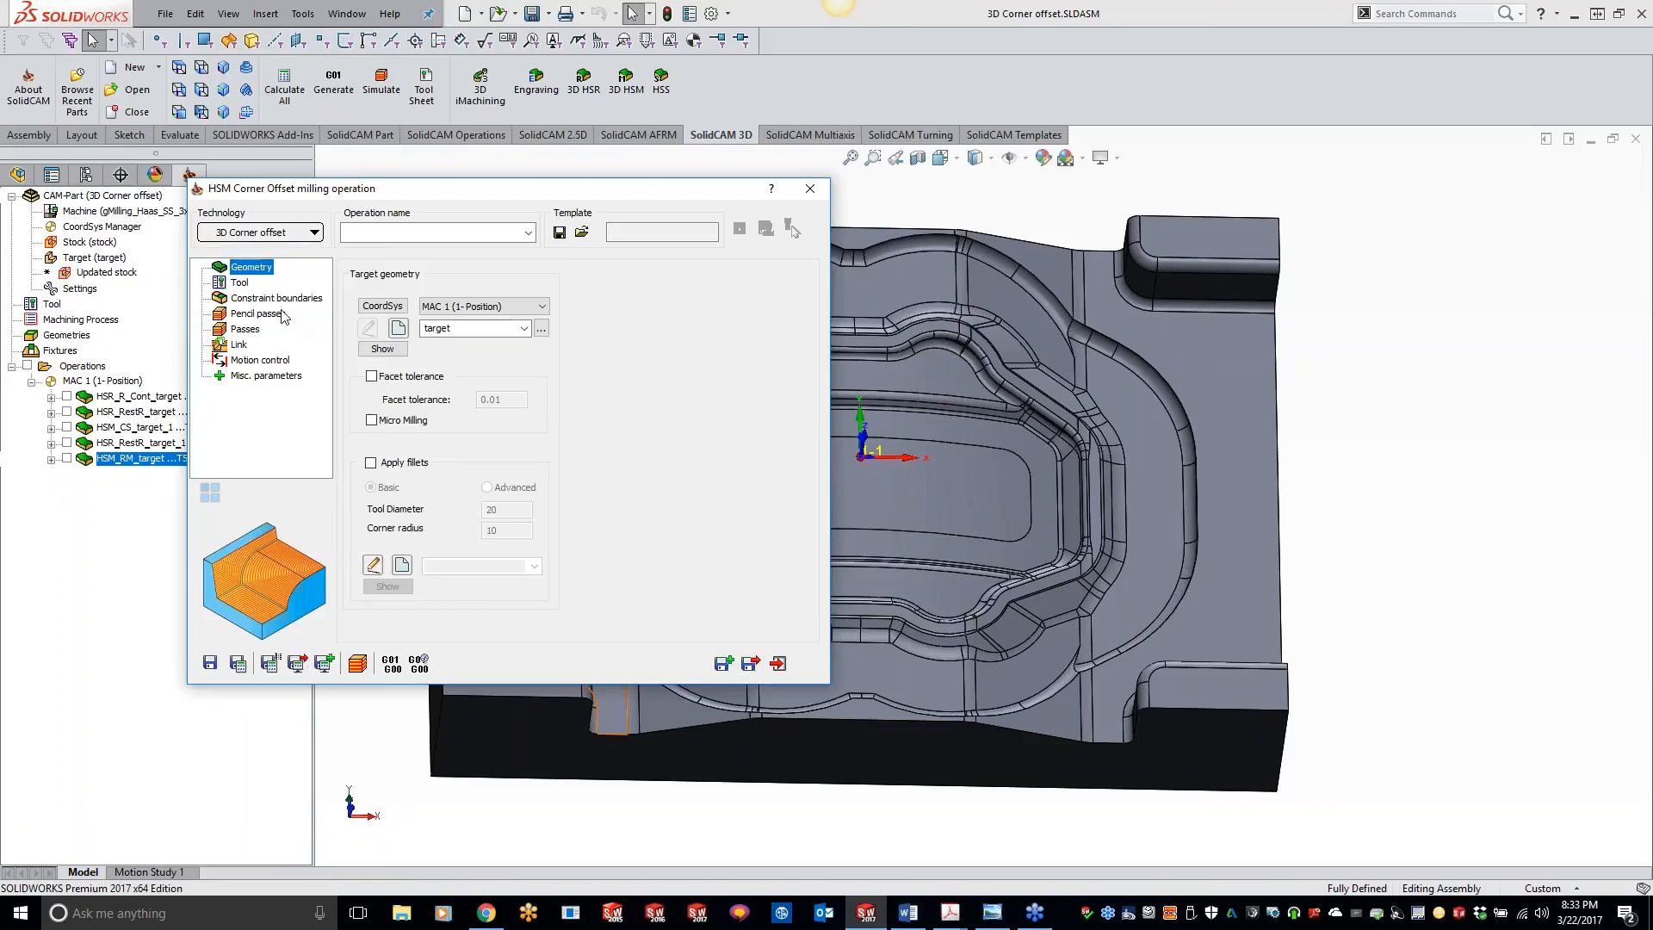
Step: Compare the small ball nose tools in the tool table and assign tool 6, the 6 mm ball nose mill, to the operation
click(248, 285)
click(452, 565)
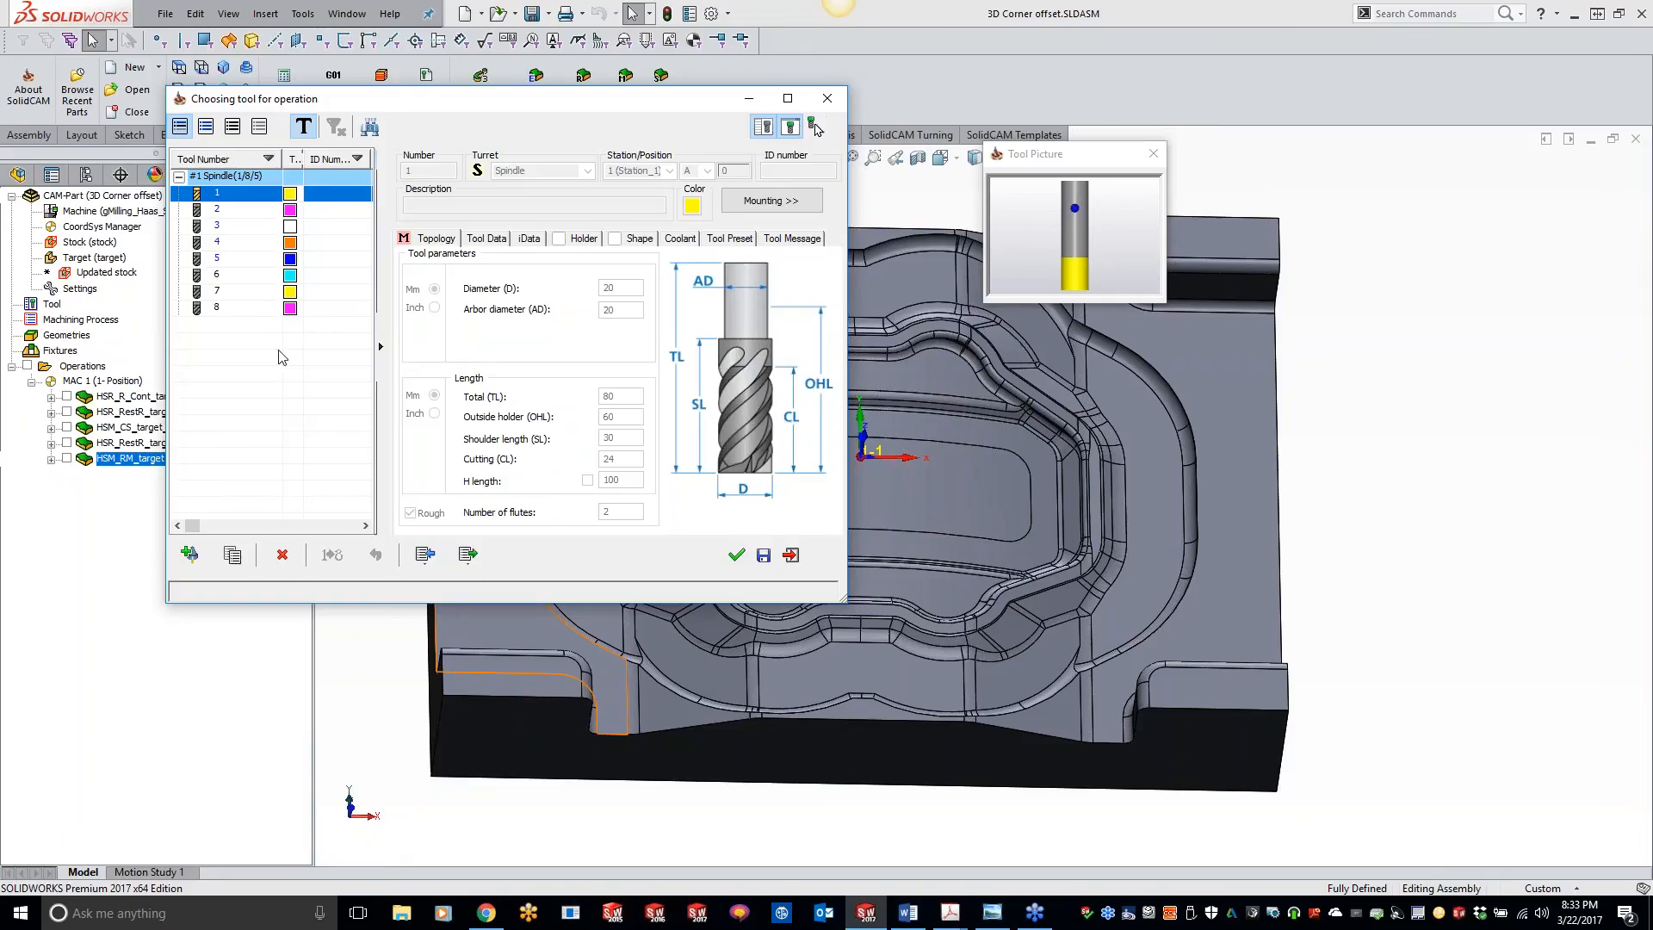
click(237, 292)
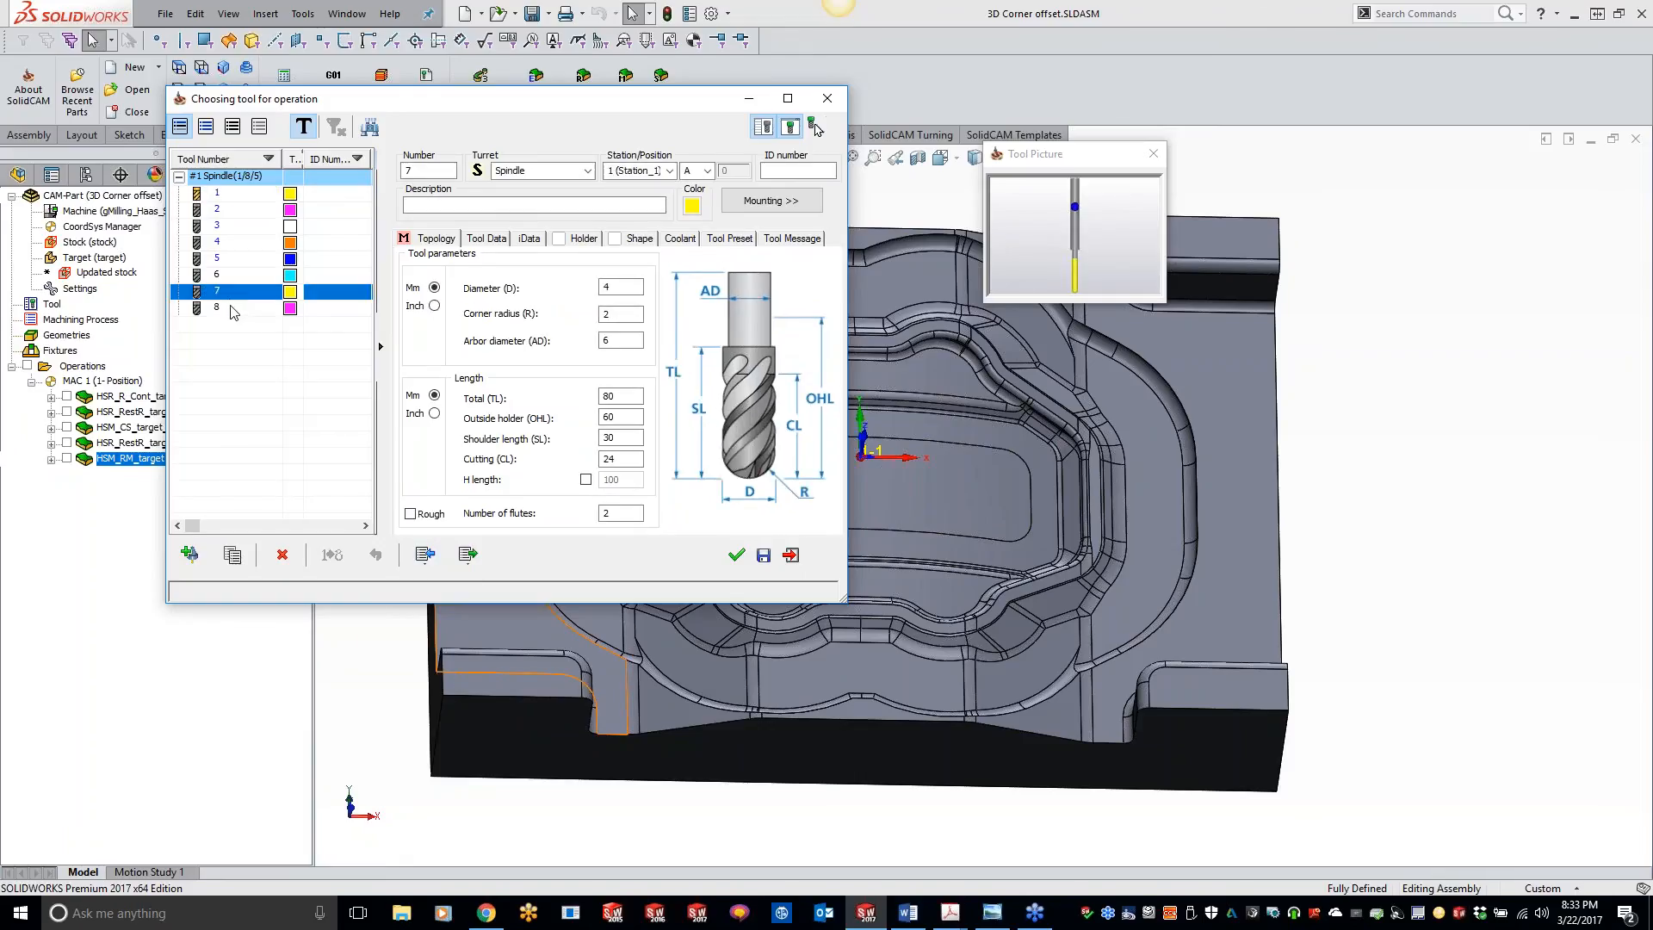
click(234, 310)
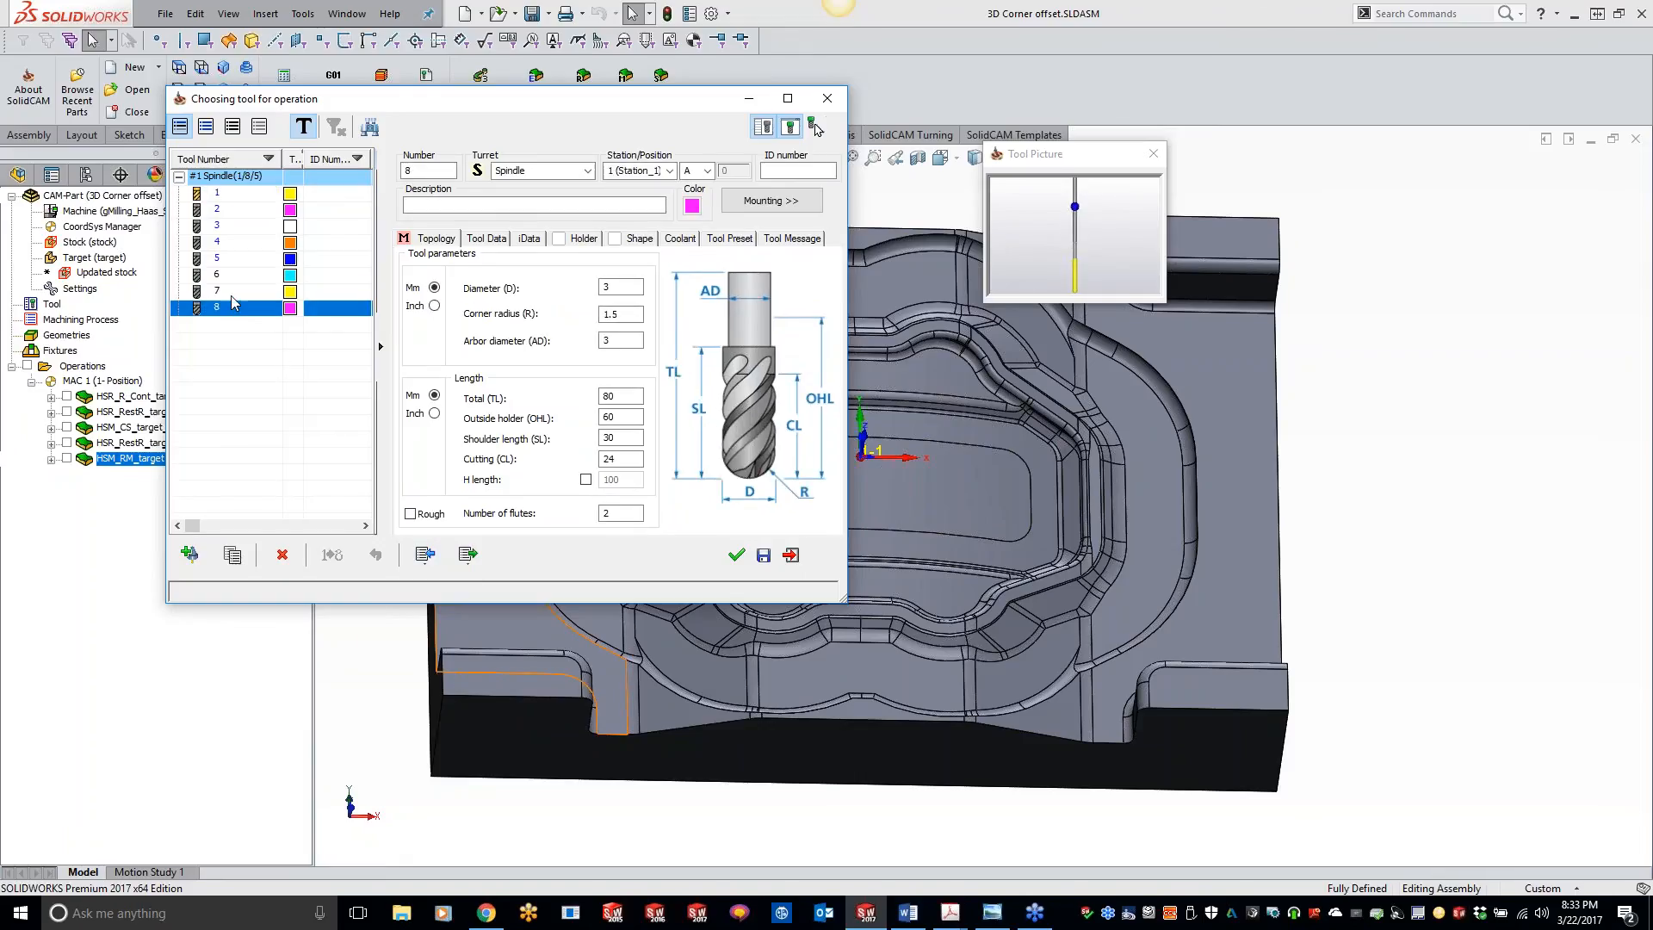
click(225, 293)
click(221, 278)
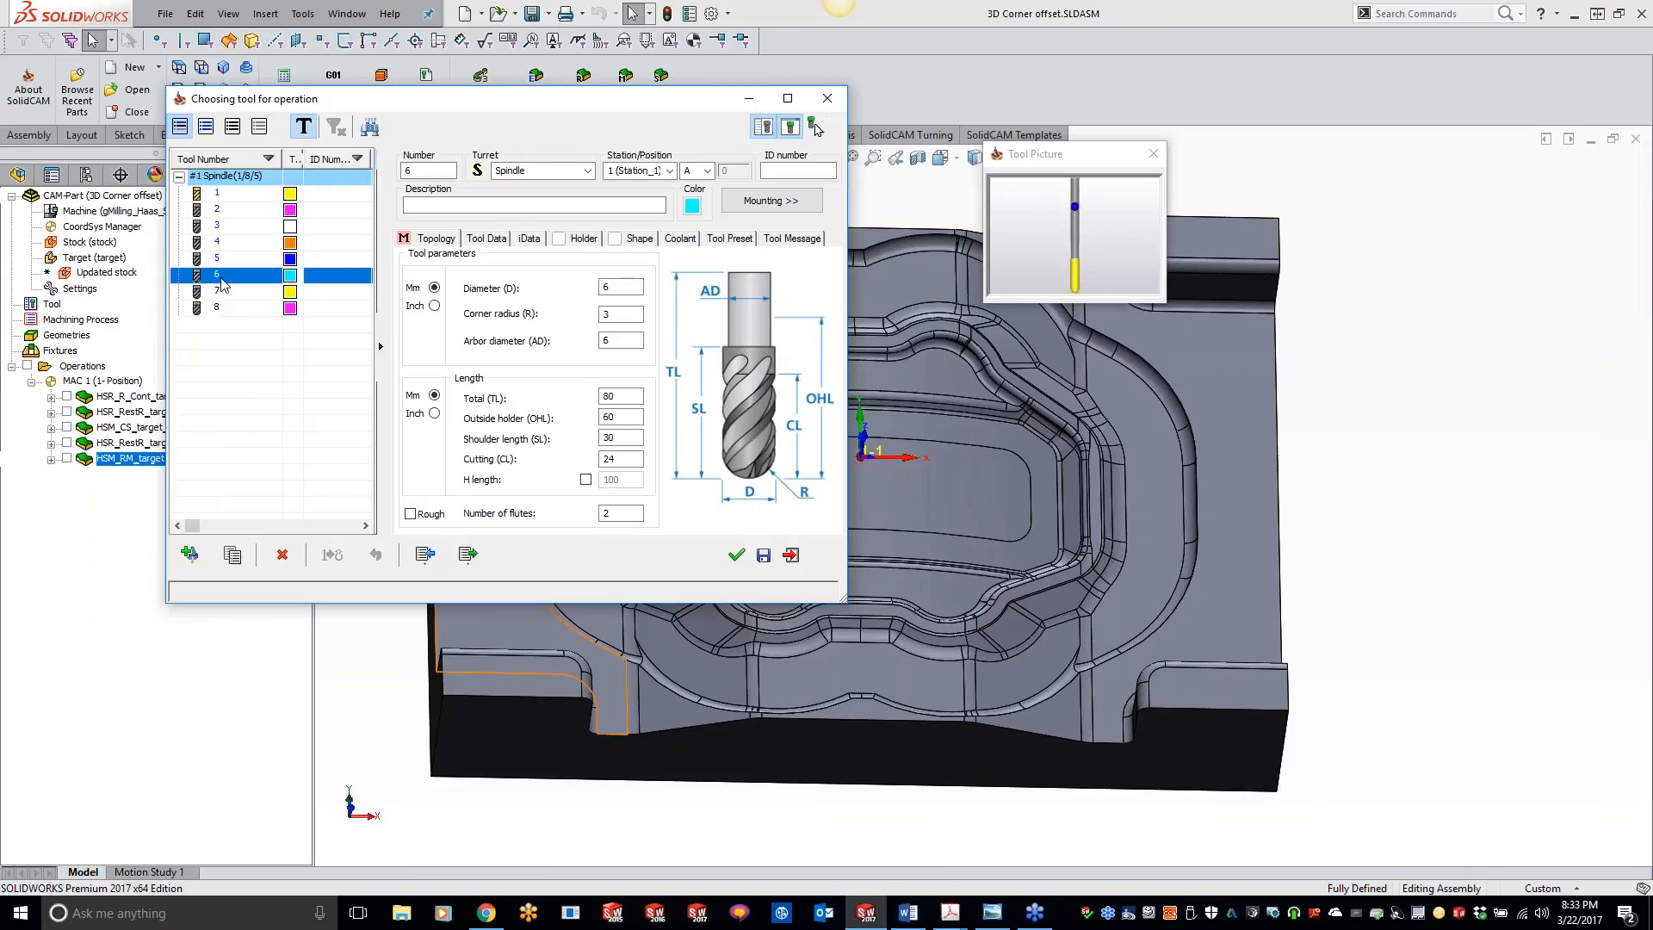
double_click(221, 280)
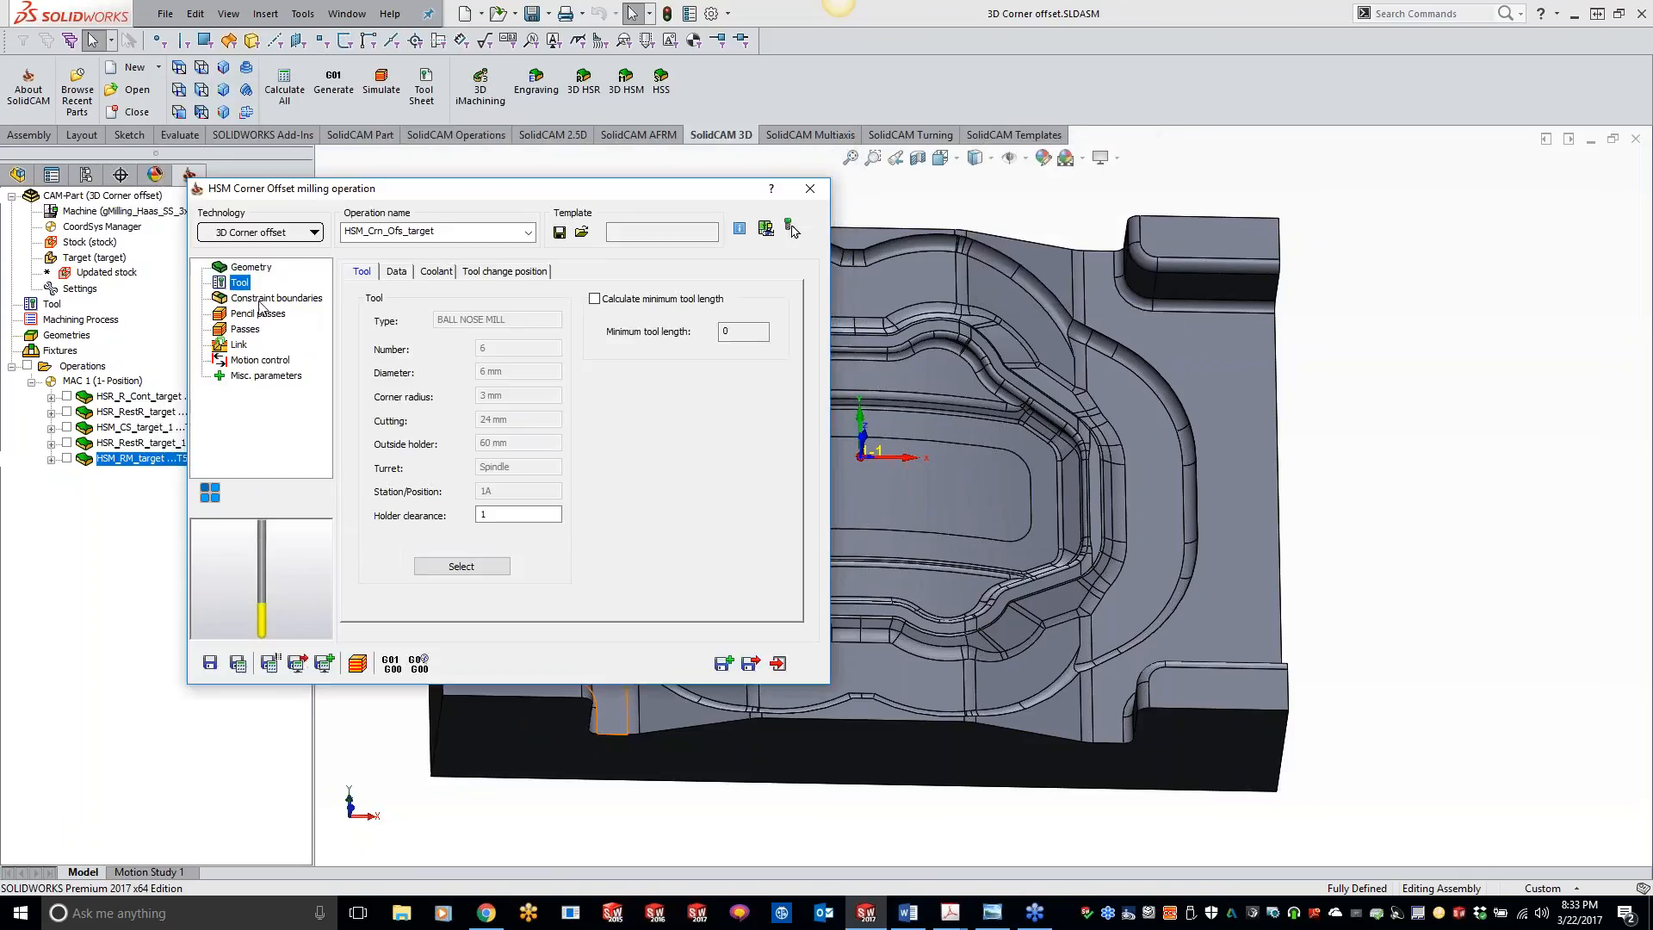
Step: Review the constraint boundaries, pencil passes and passes settings, save and calculate the corner offset operation, and view its toolpath on the part
click(260, 300)
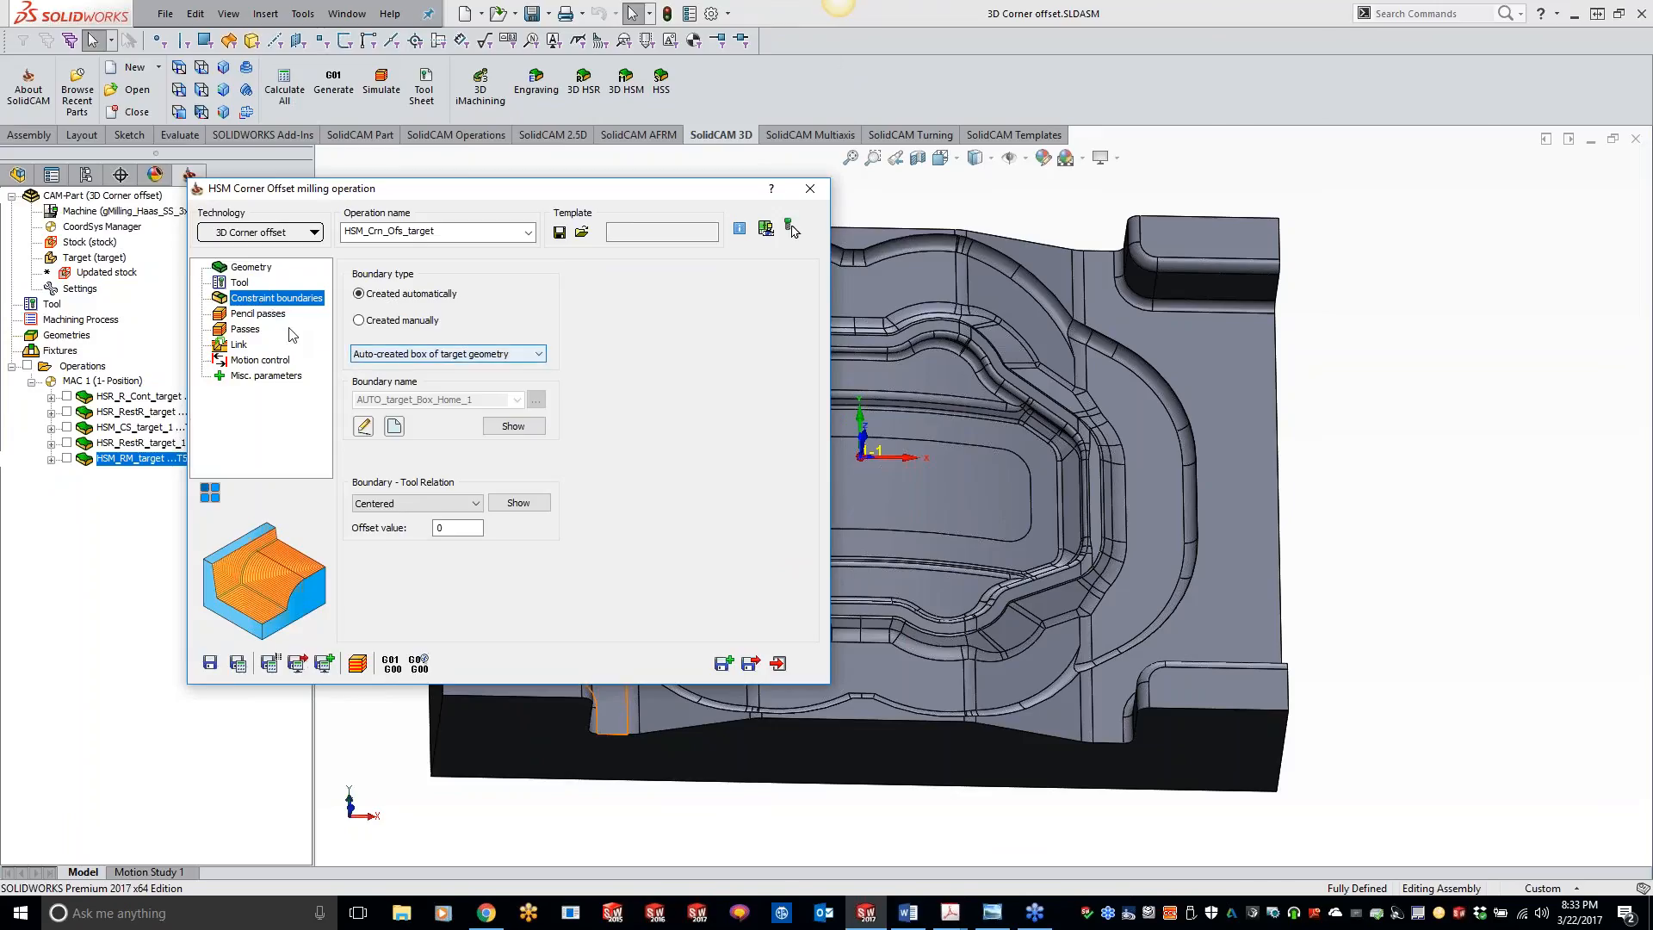
click(257, 316)
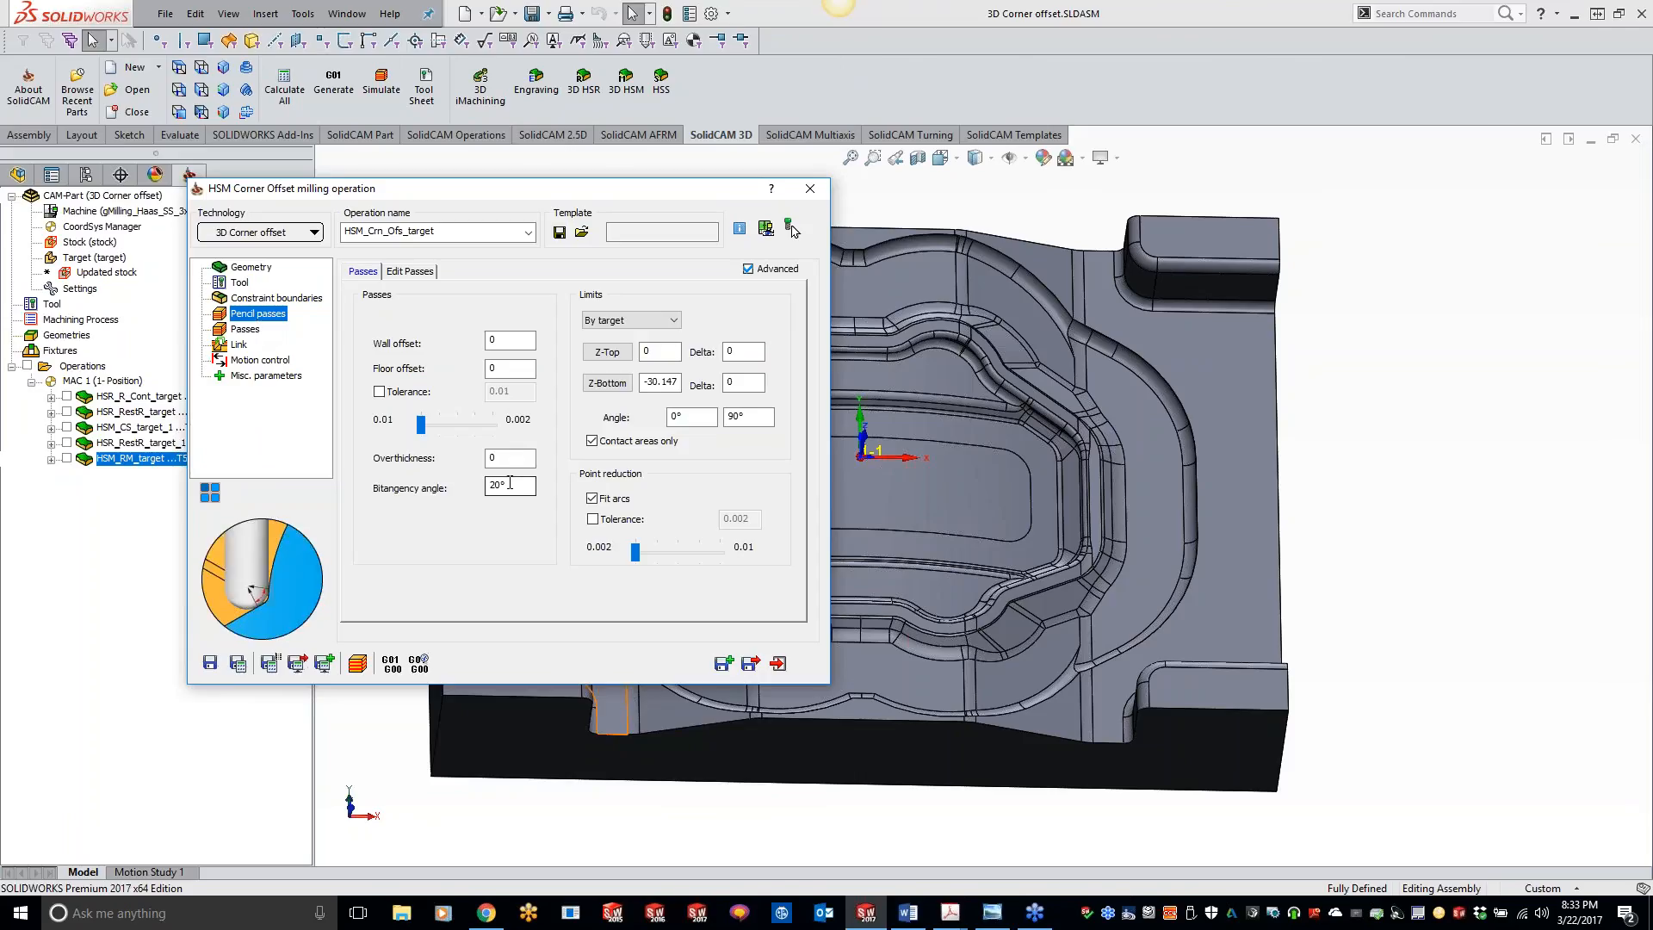
mouse_move(512, 488)
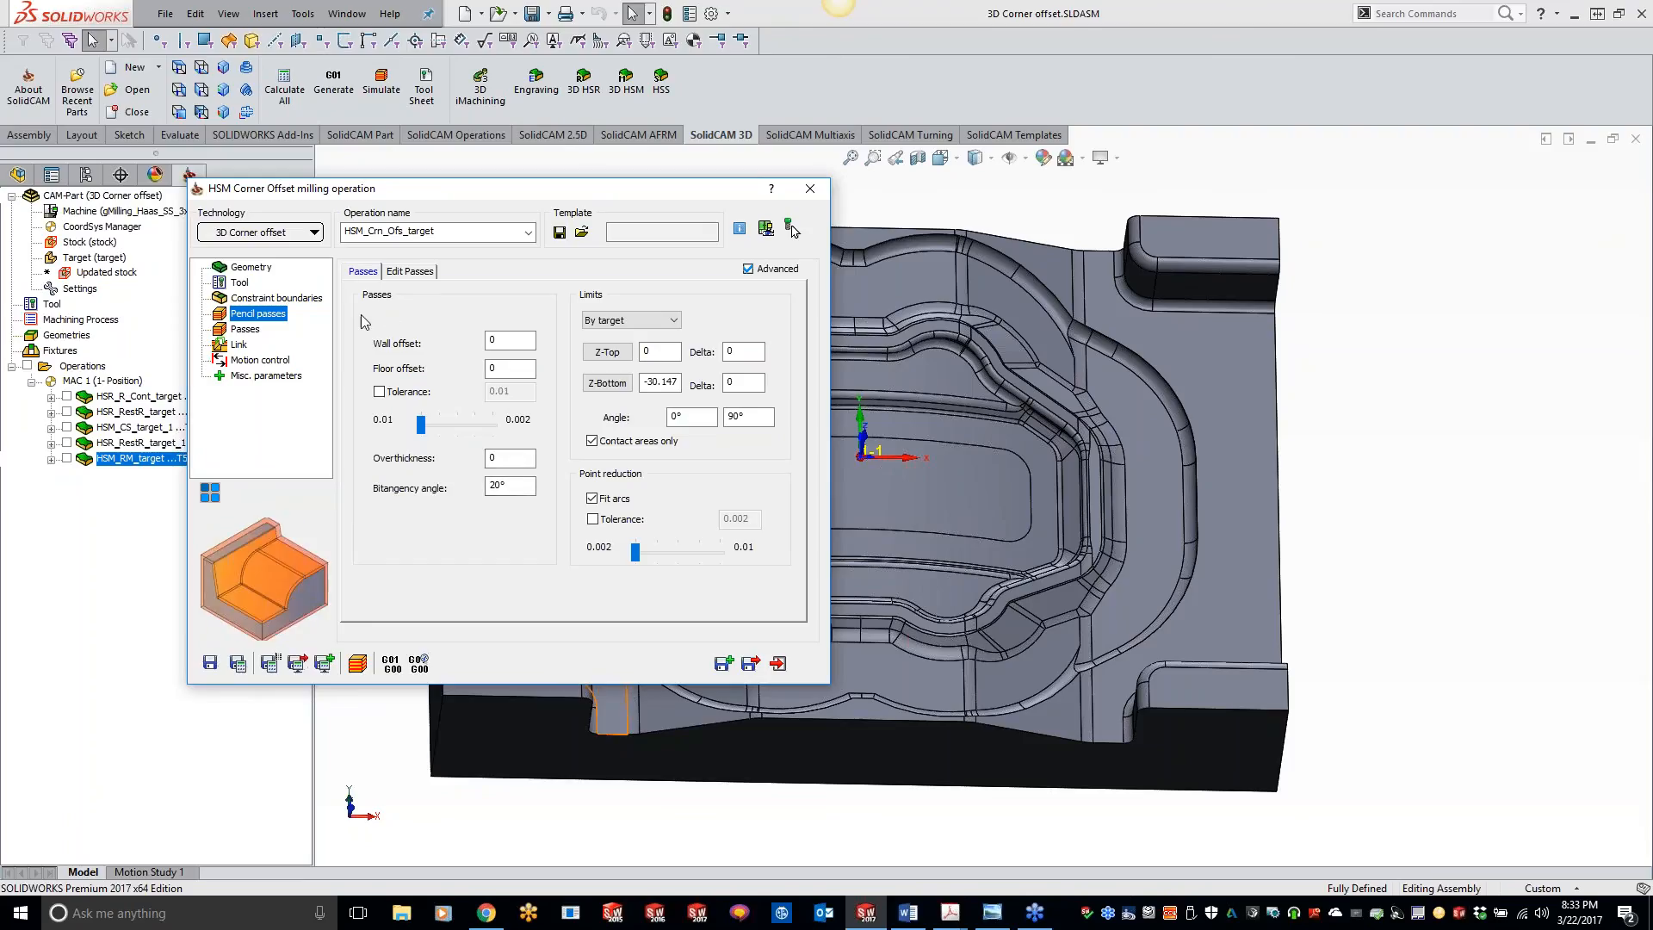
click(249, 331)
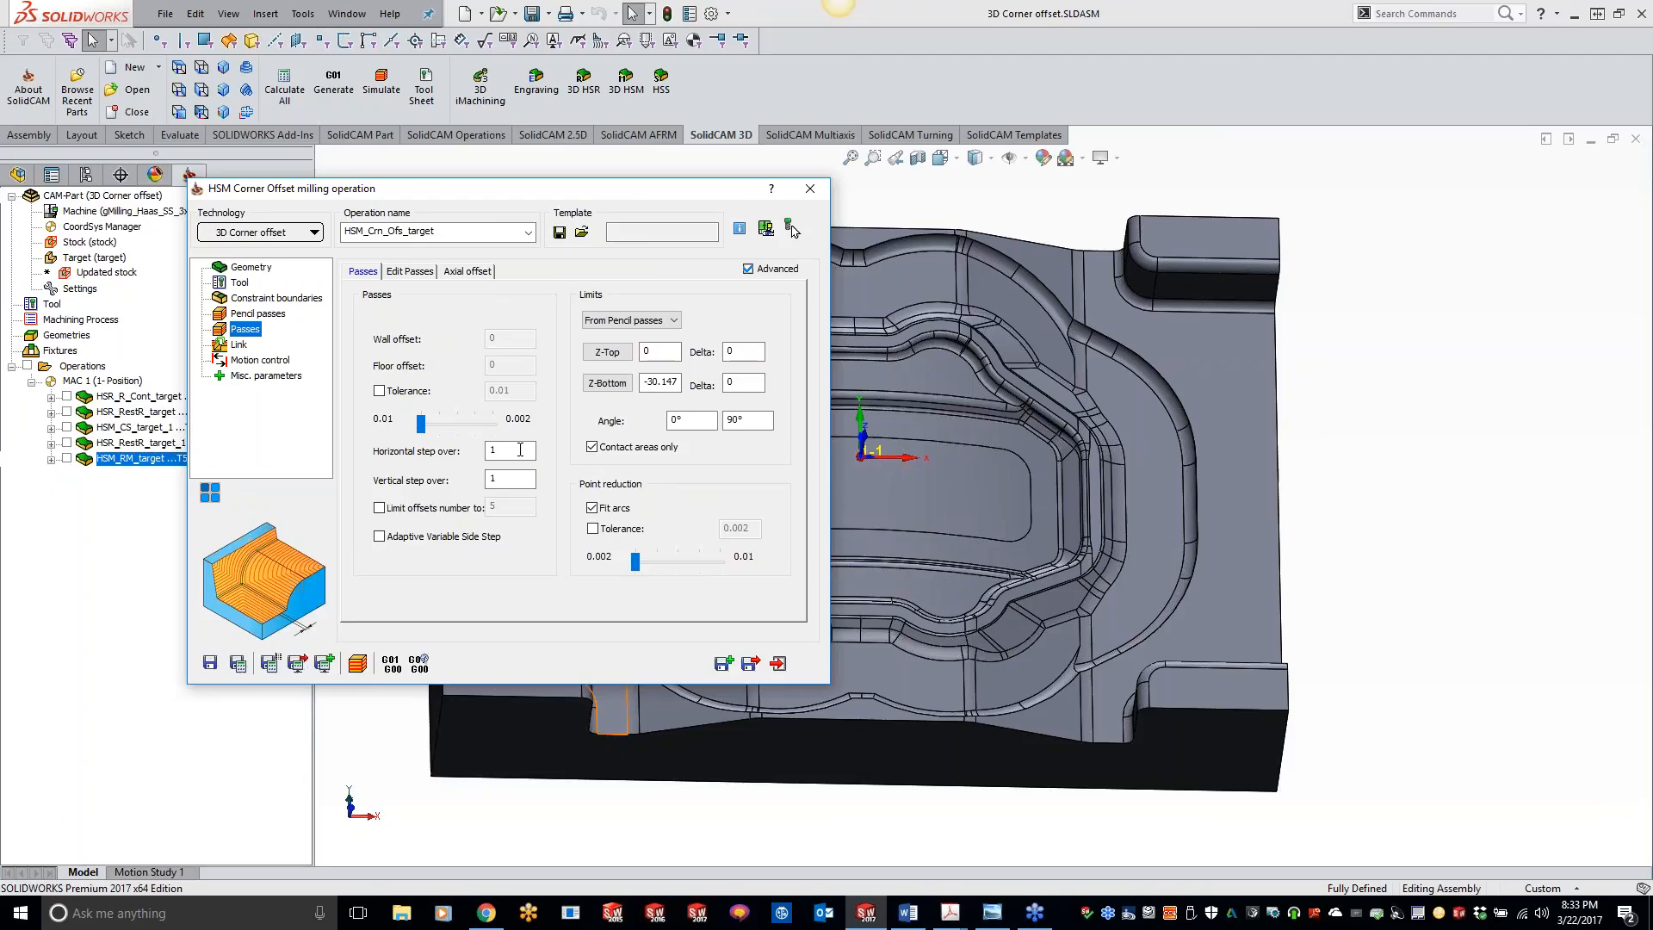
click(239, 663)
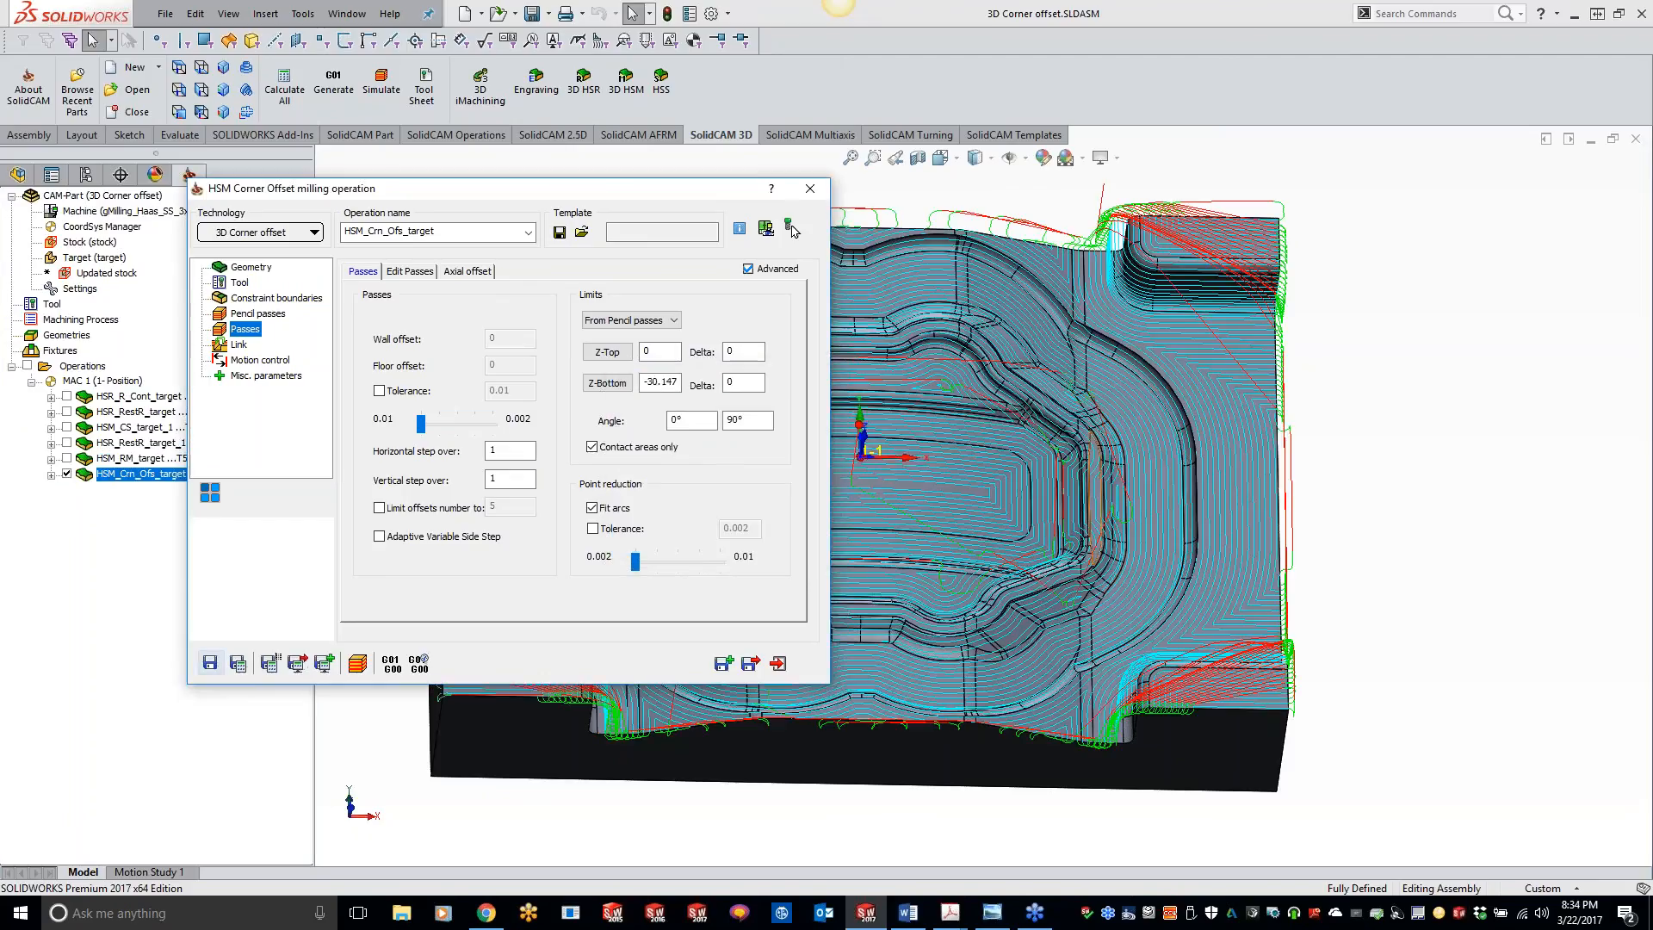
double_click(684, 193)
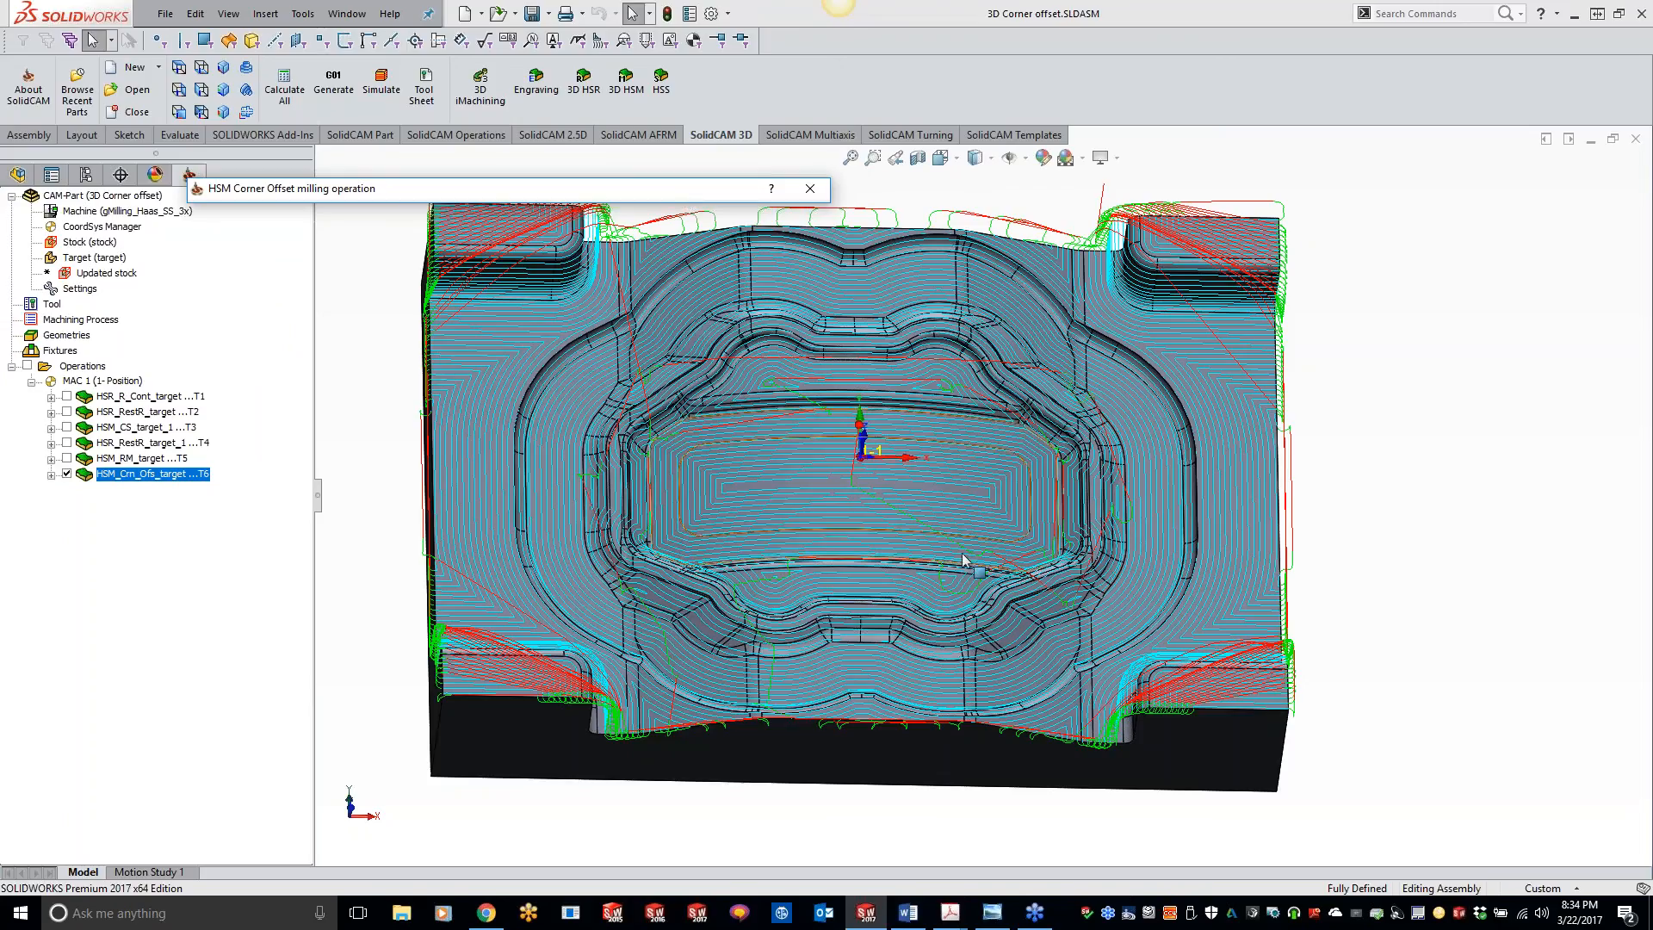
double_click(697, 193)
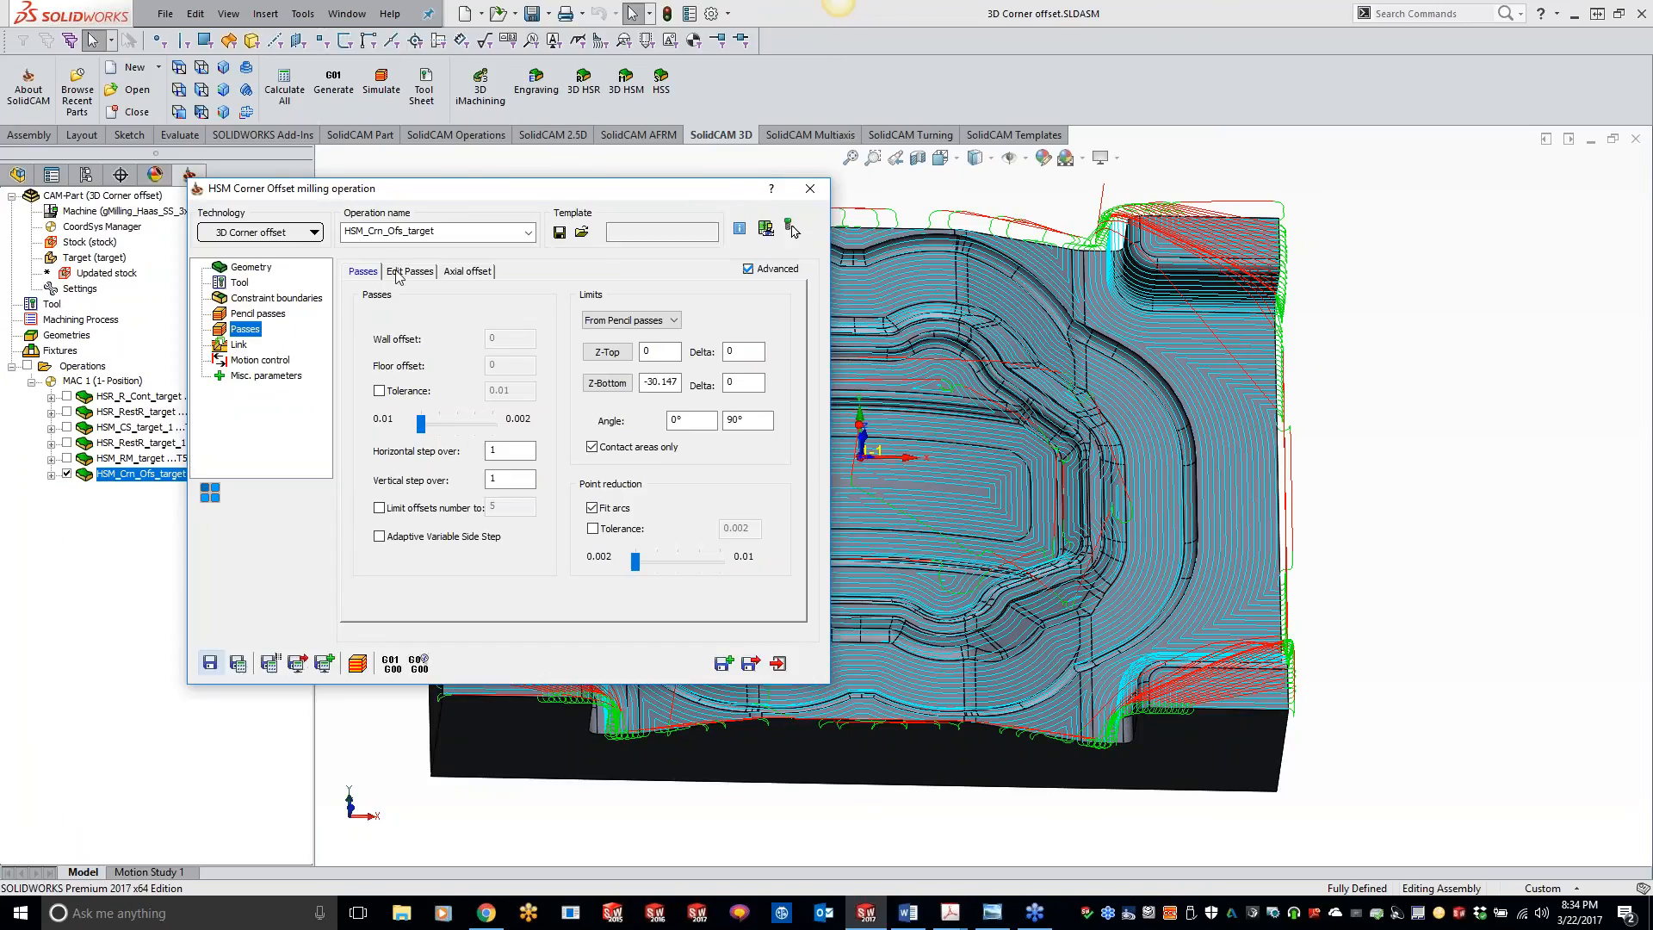
Step: Set the link direction to Bi-directional, and save and recalculate the corner offset operation
click(240, 344)
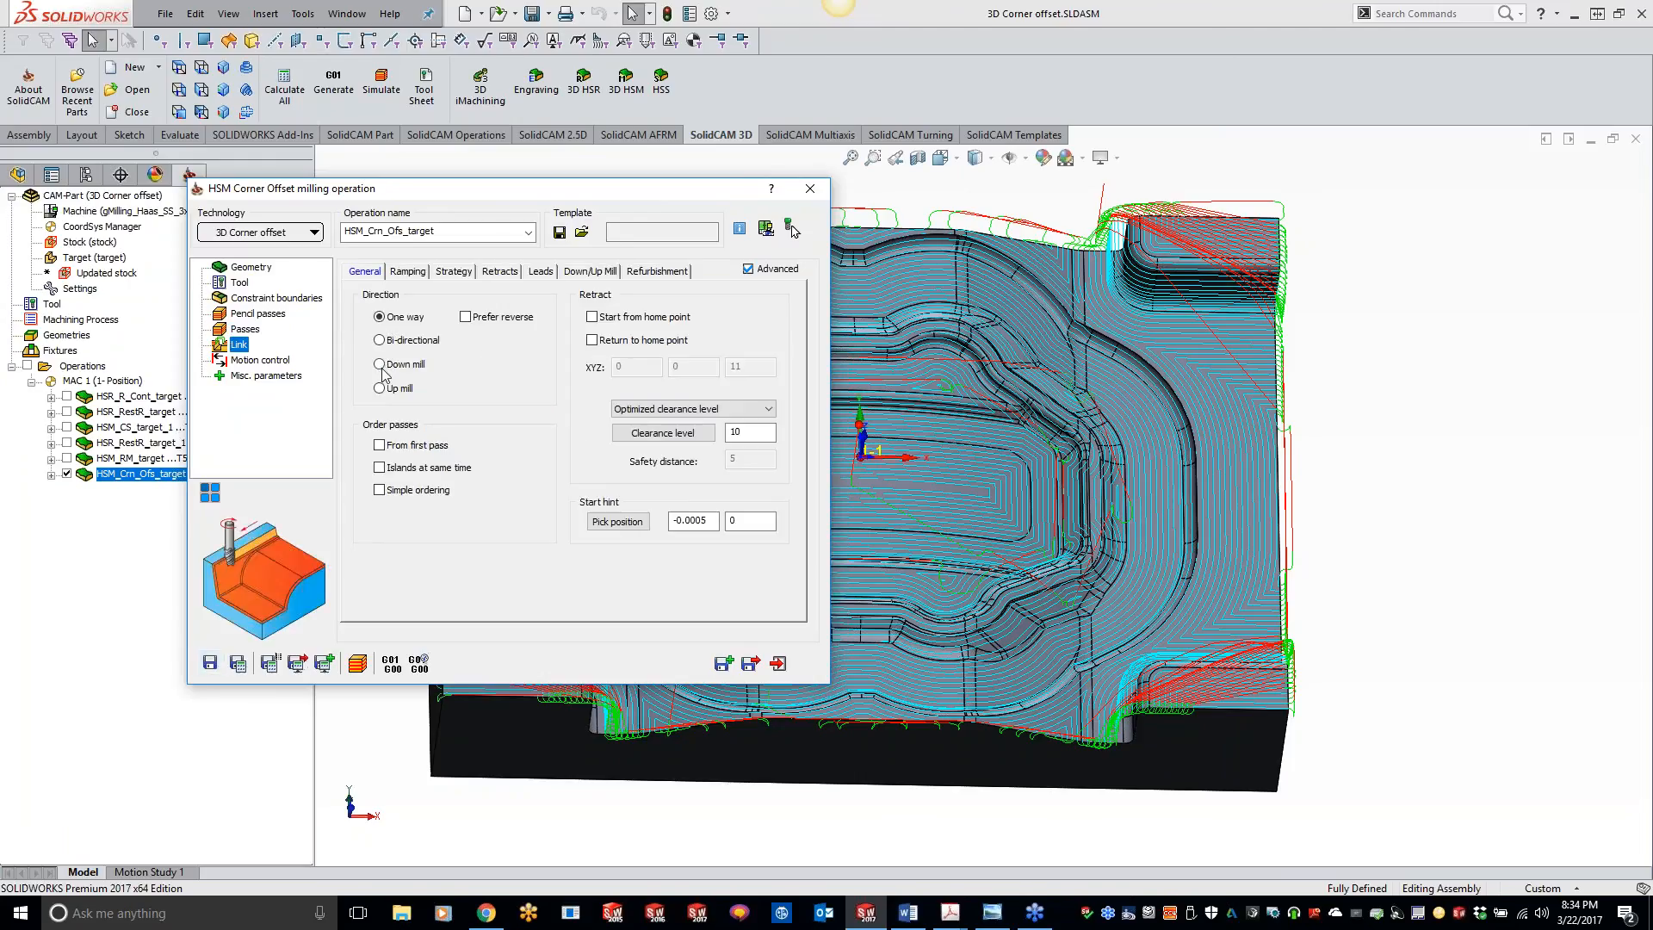
click(380, 340)
click(240, 662)
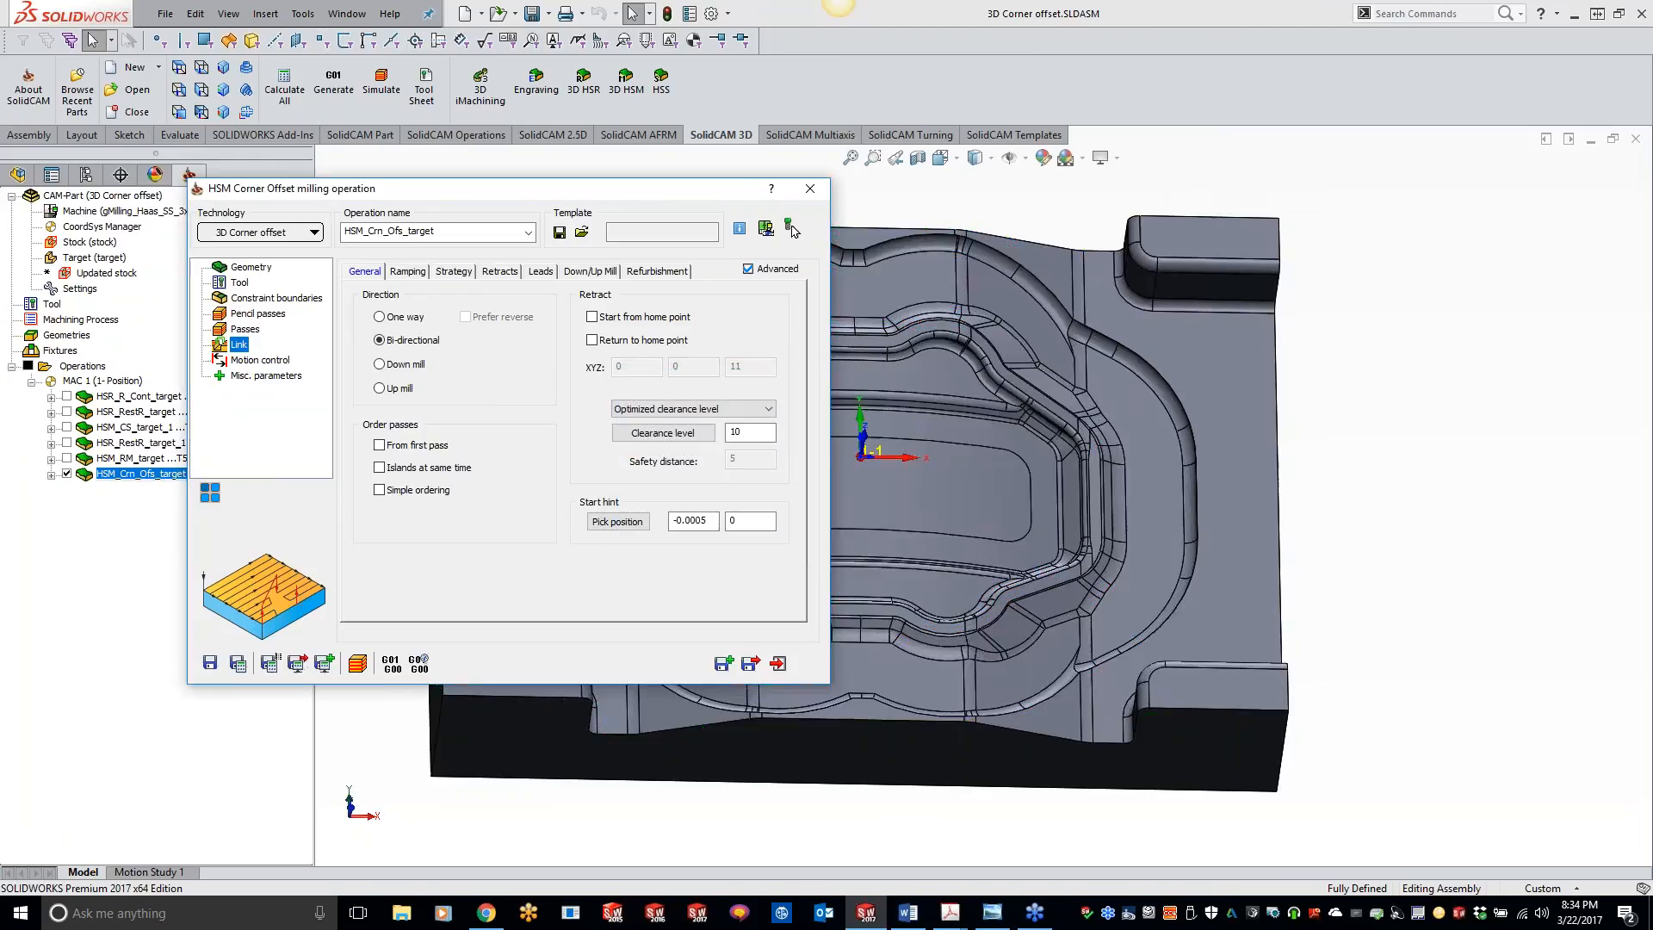
Step: Examine the bi-directional corner offset toolpath across the whole part and up close along the outer floor and pocket edge
double_click(705, 188)
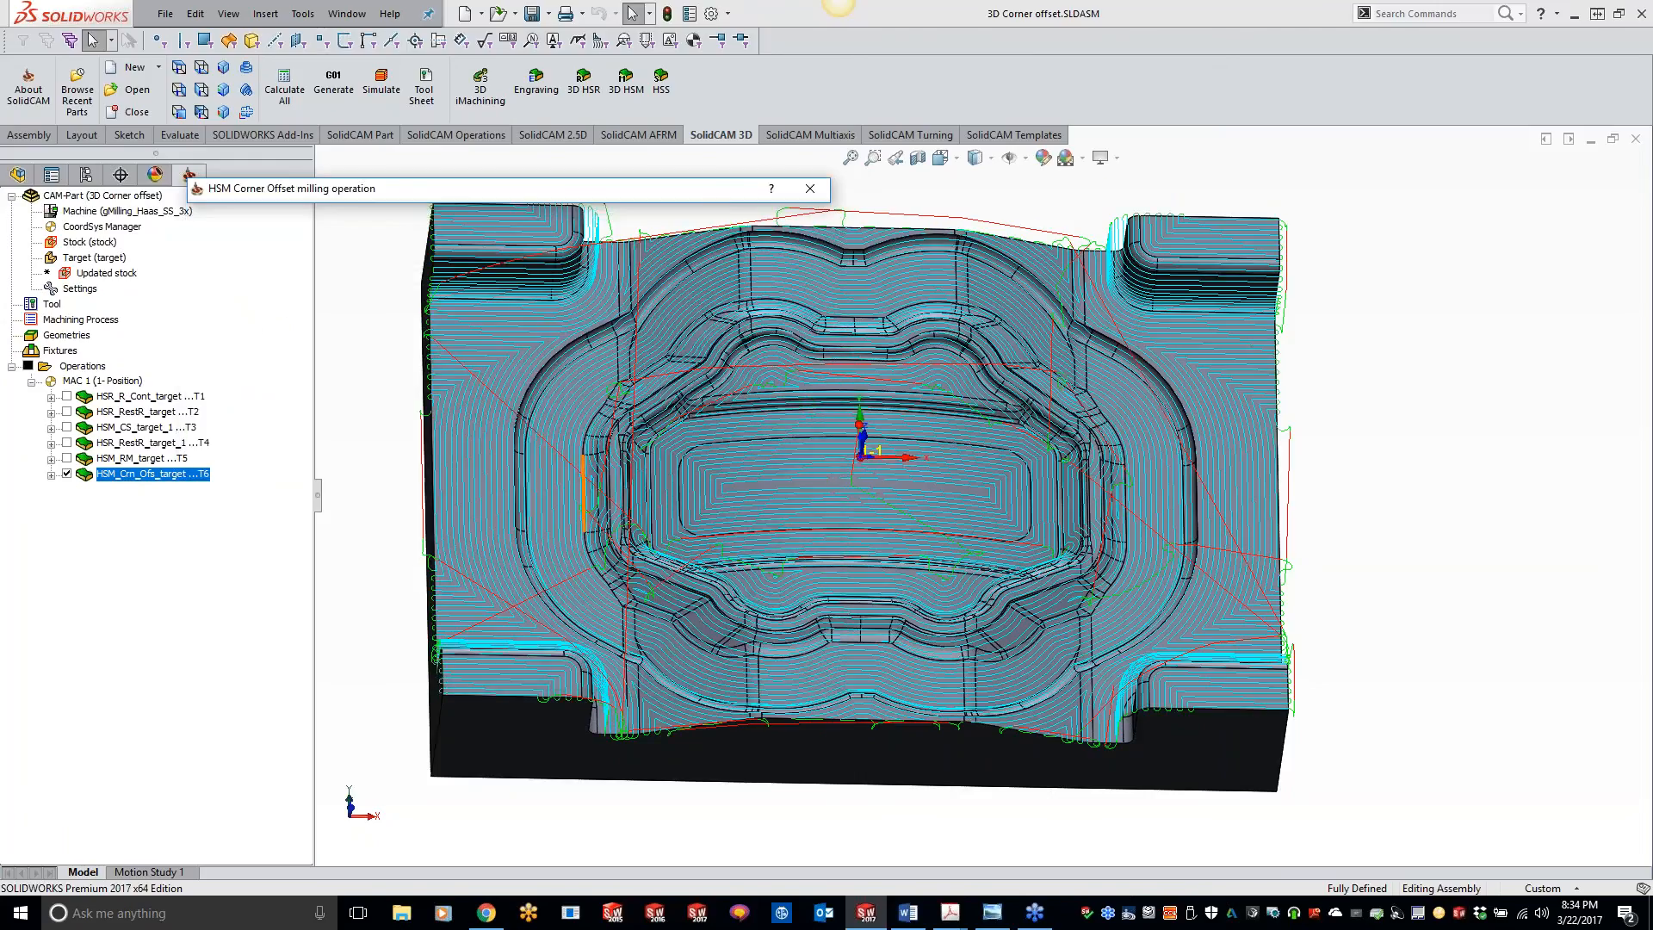
click(398, 534)
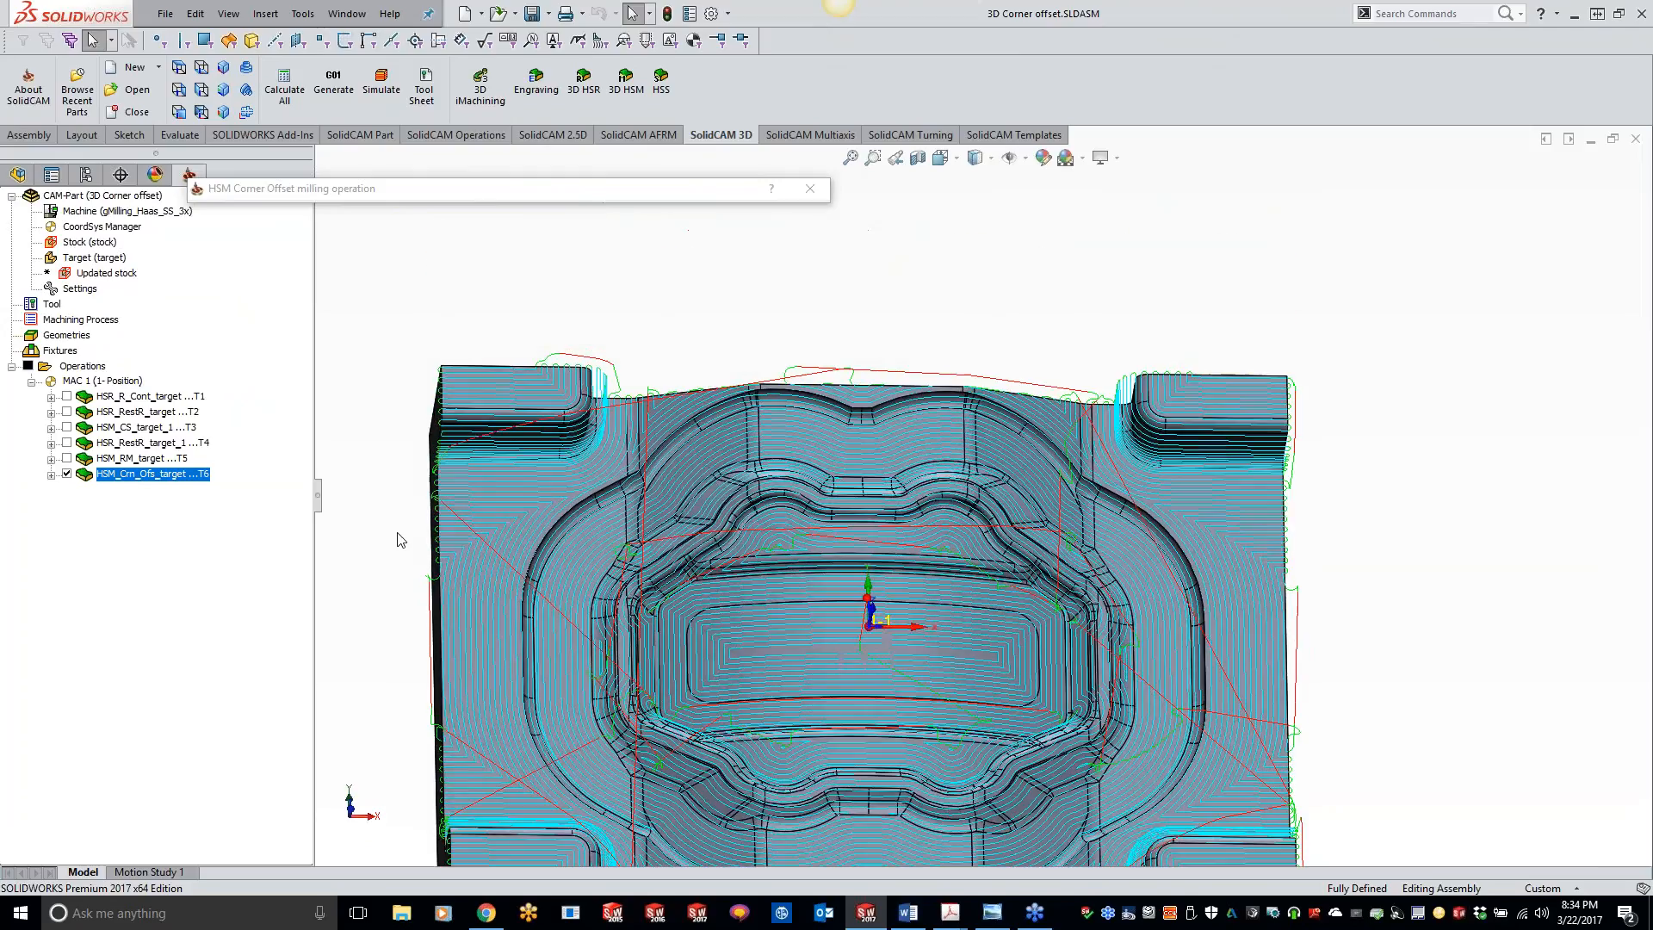
middle_drag(416, 529, 527, 439)
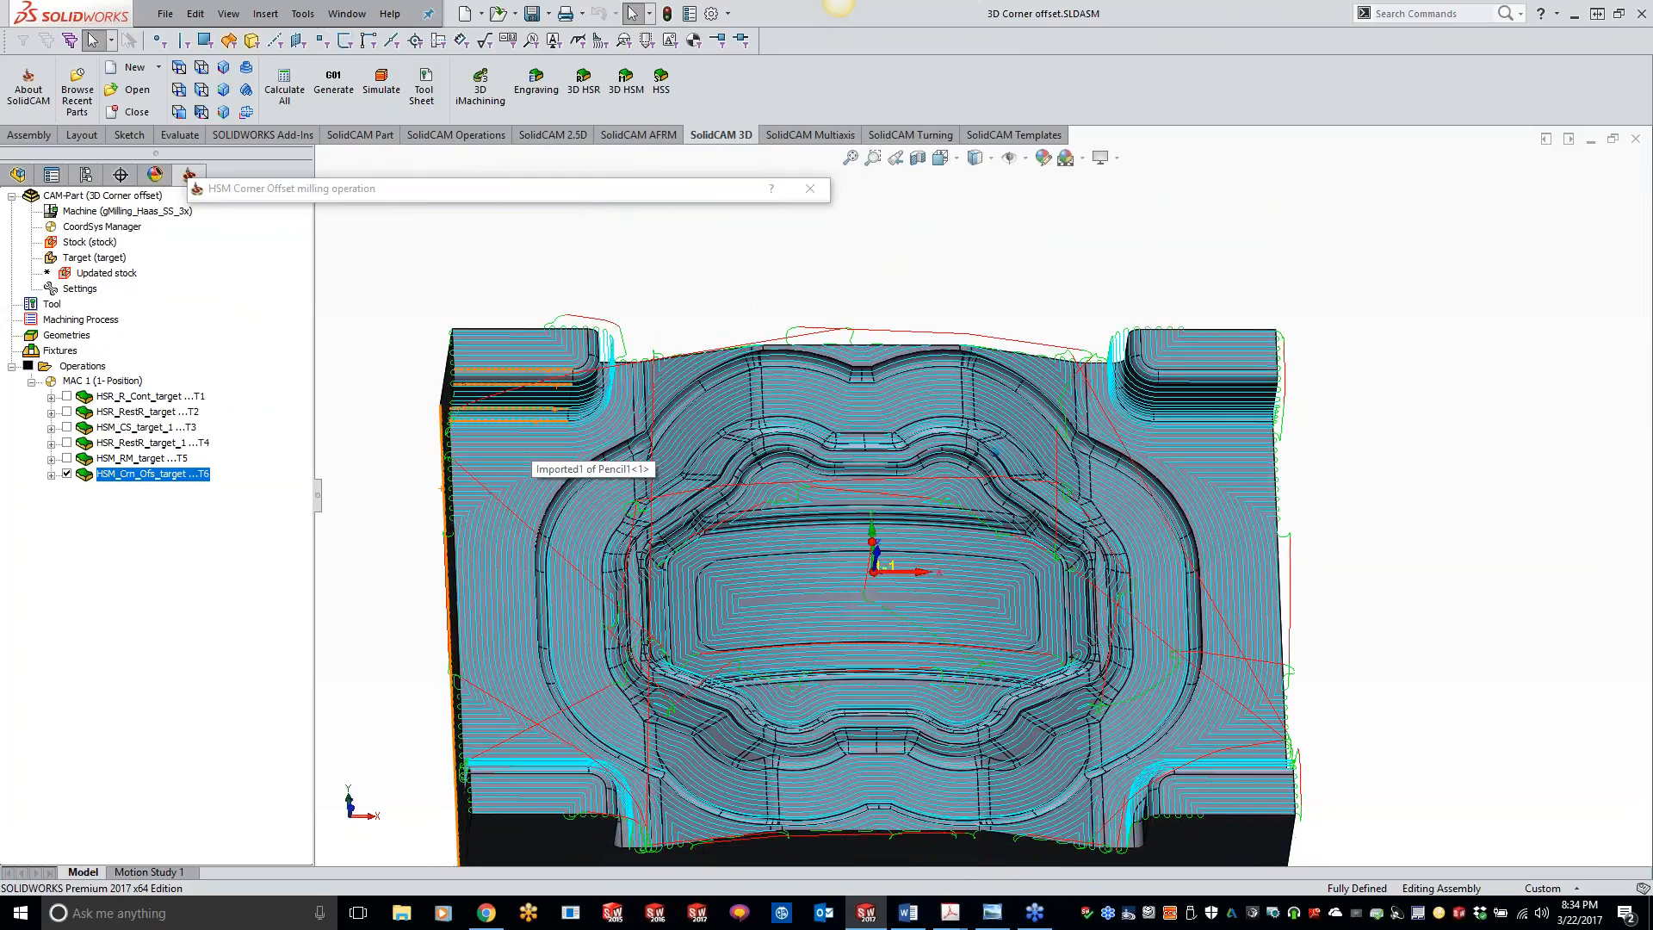
middle_drag(494, 335, 454, 350)
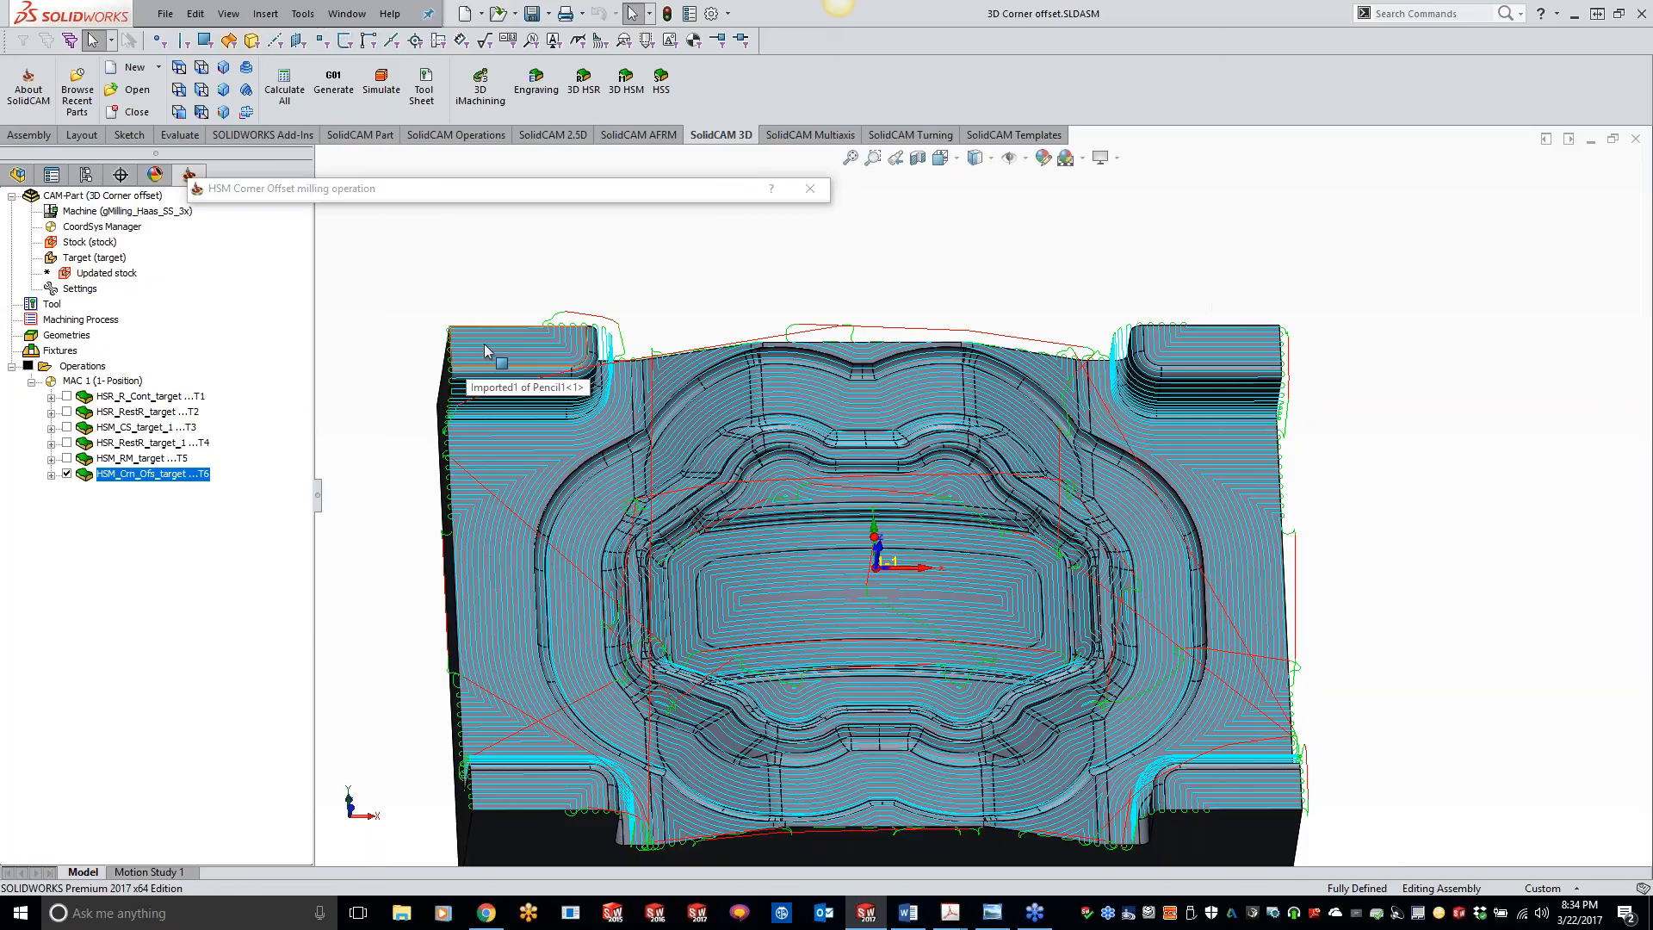
middle_drag(484, 344, 581, 291)
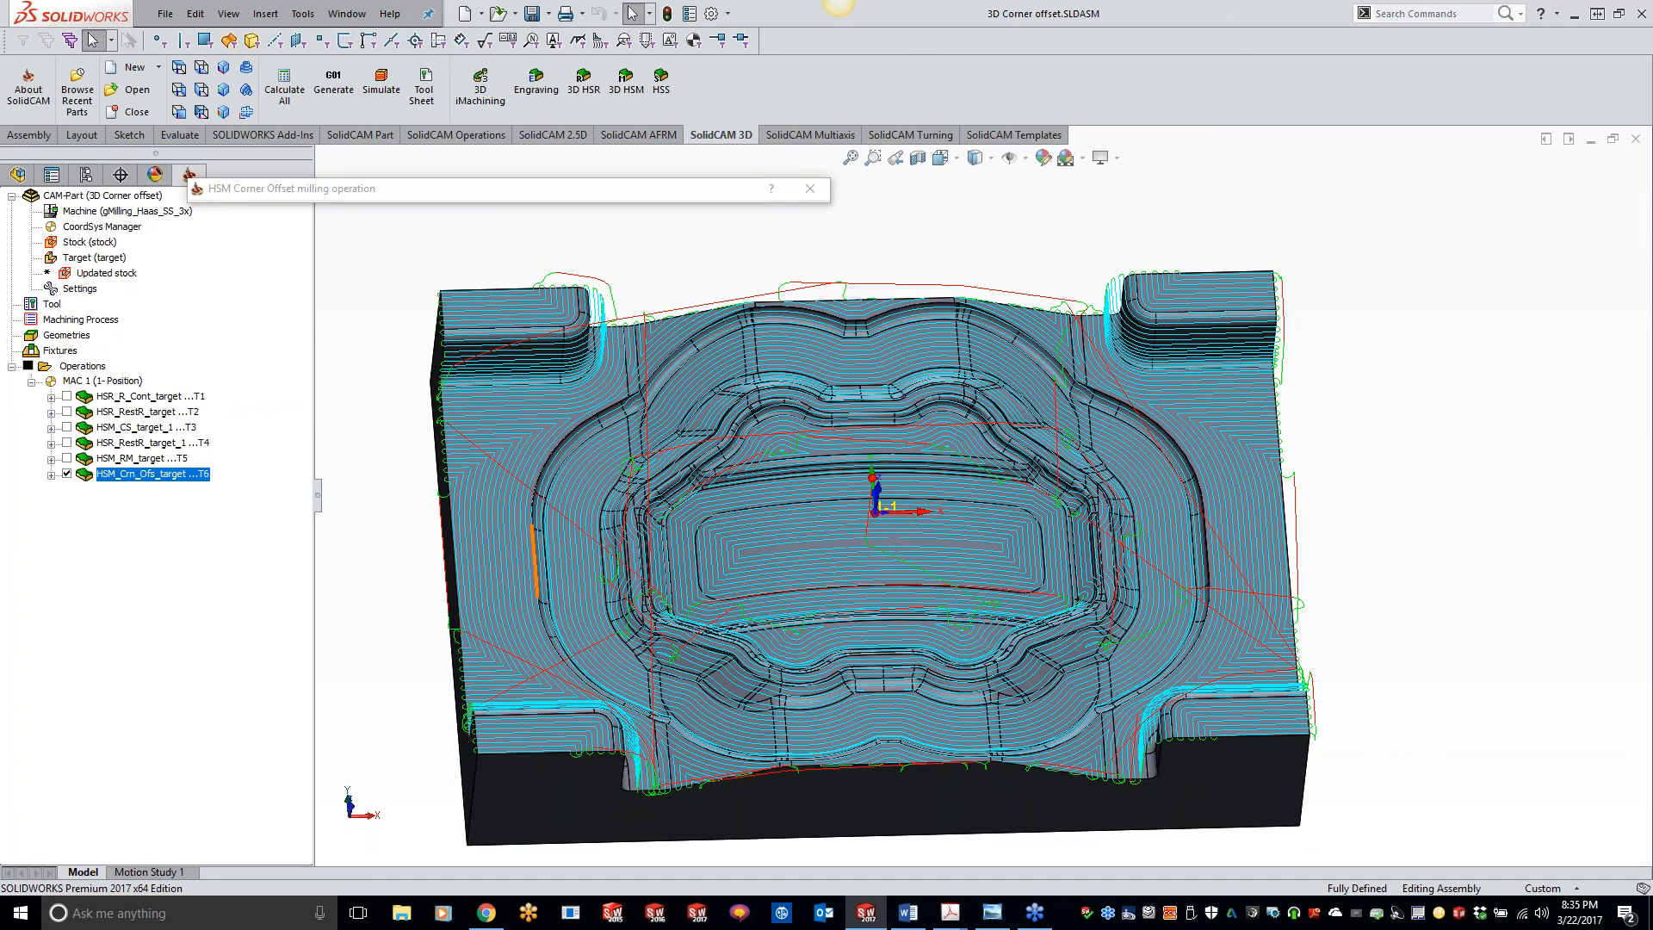
scroll(545, 562, down, 10)
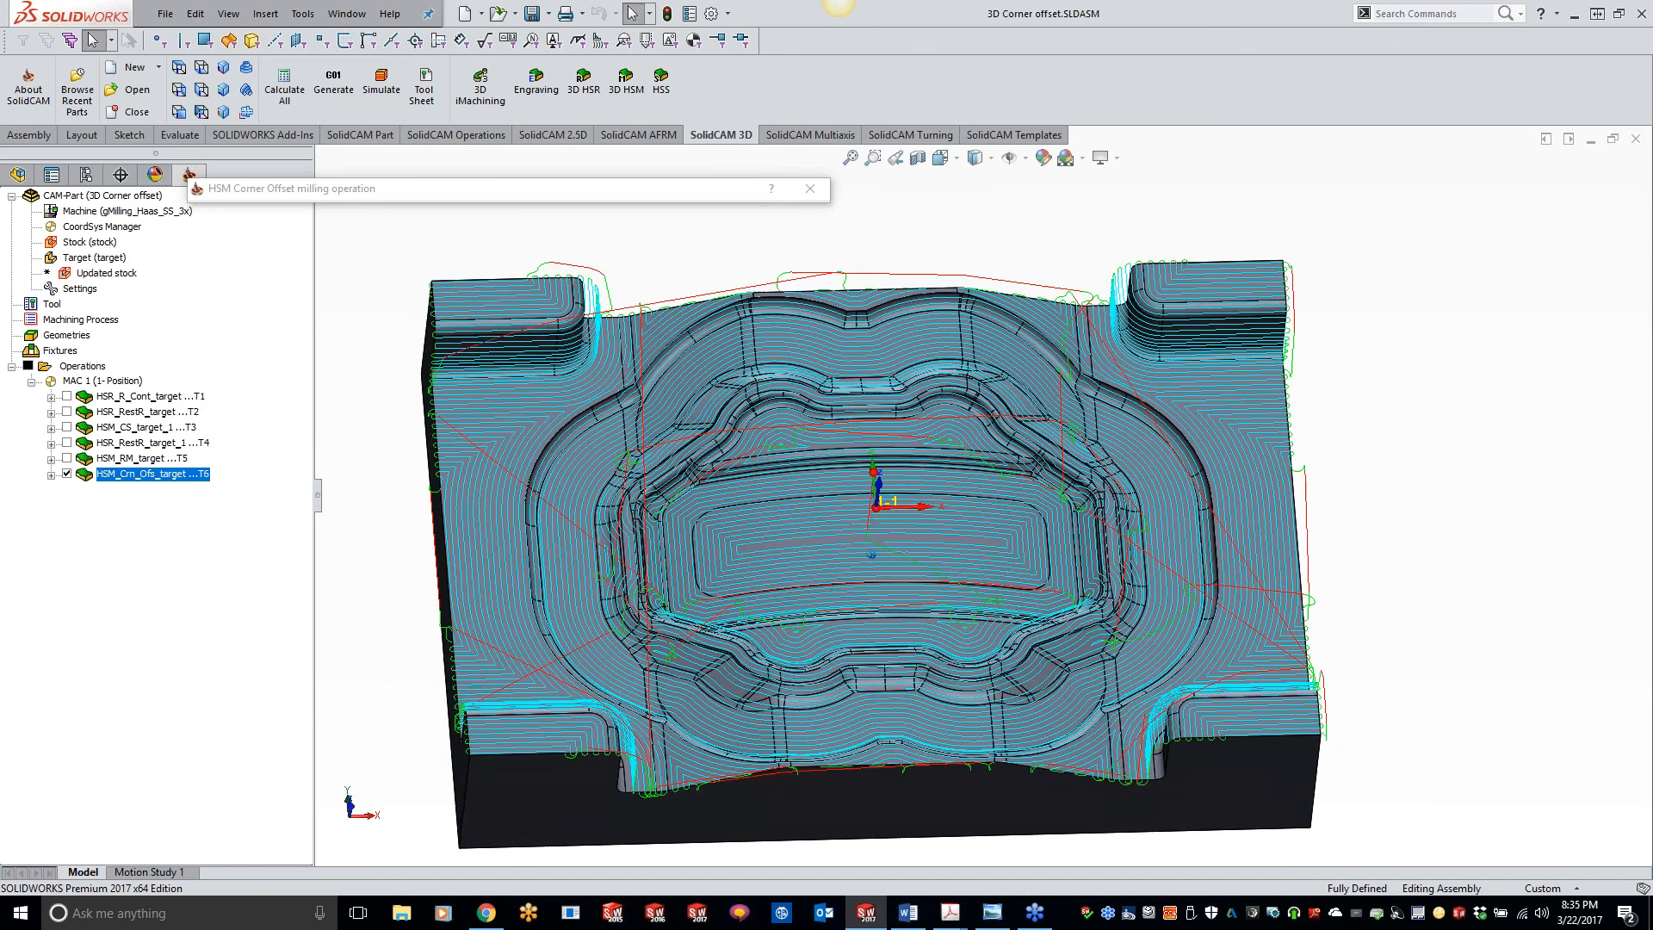
scroll(546, 560, down, 5)
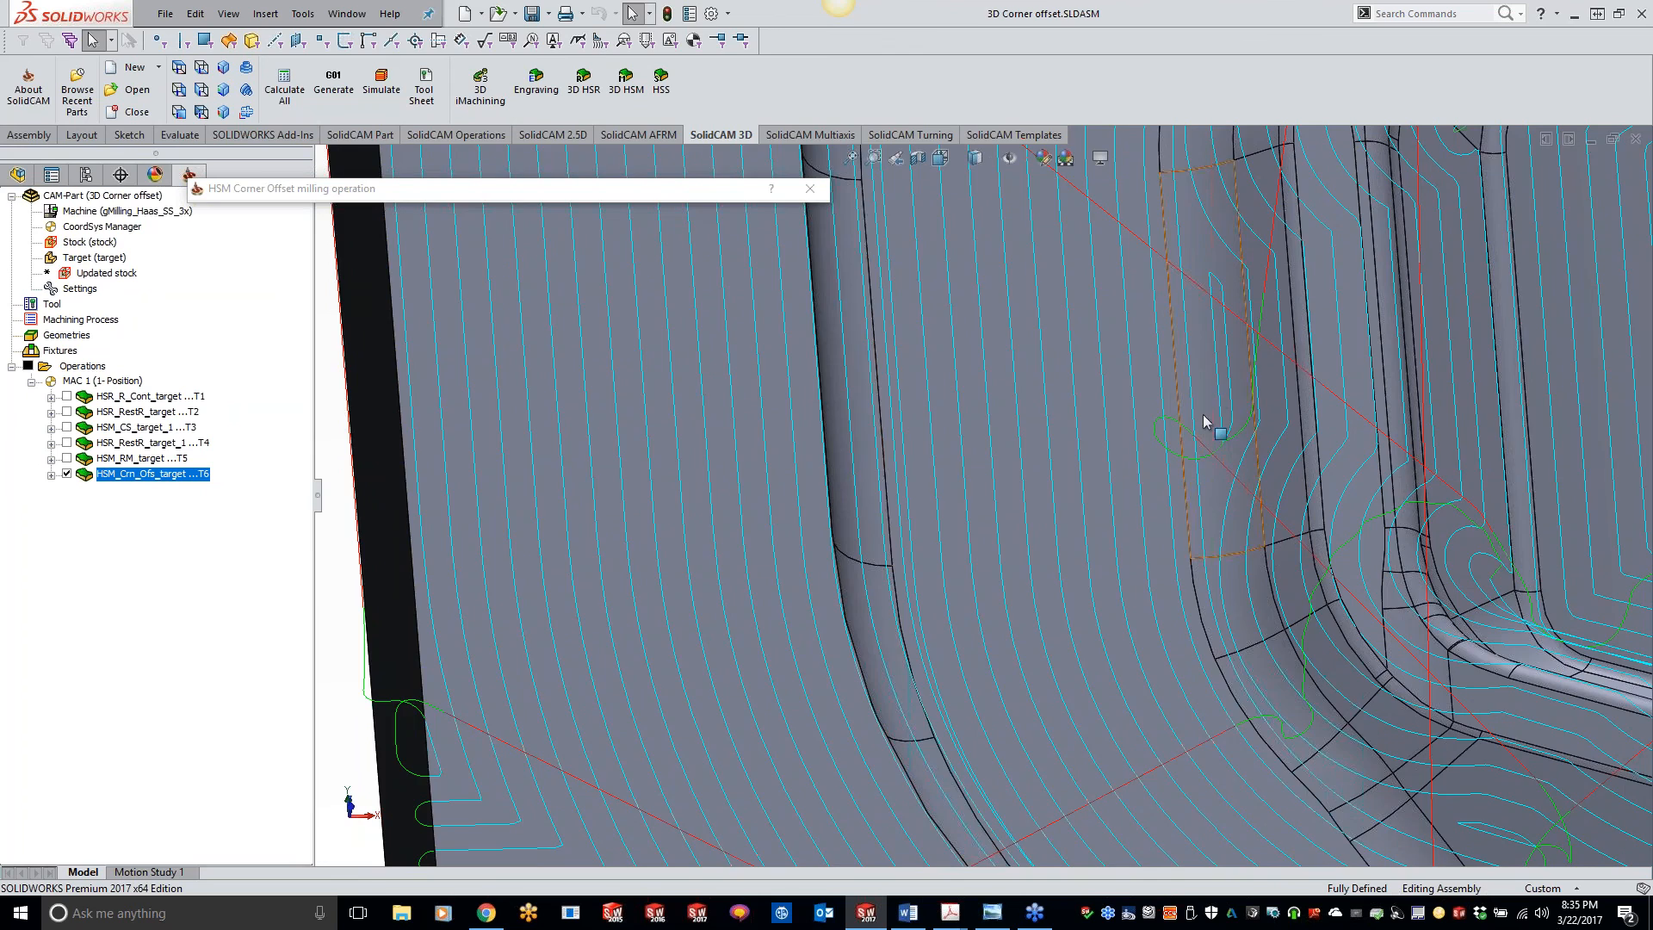
scroll(1174, 502, up, 5)
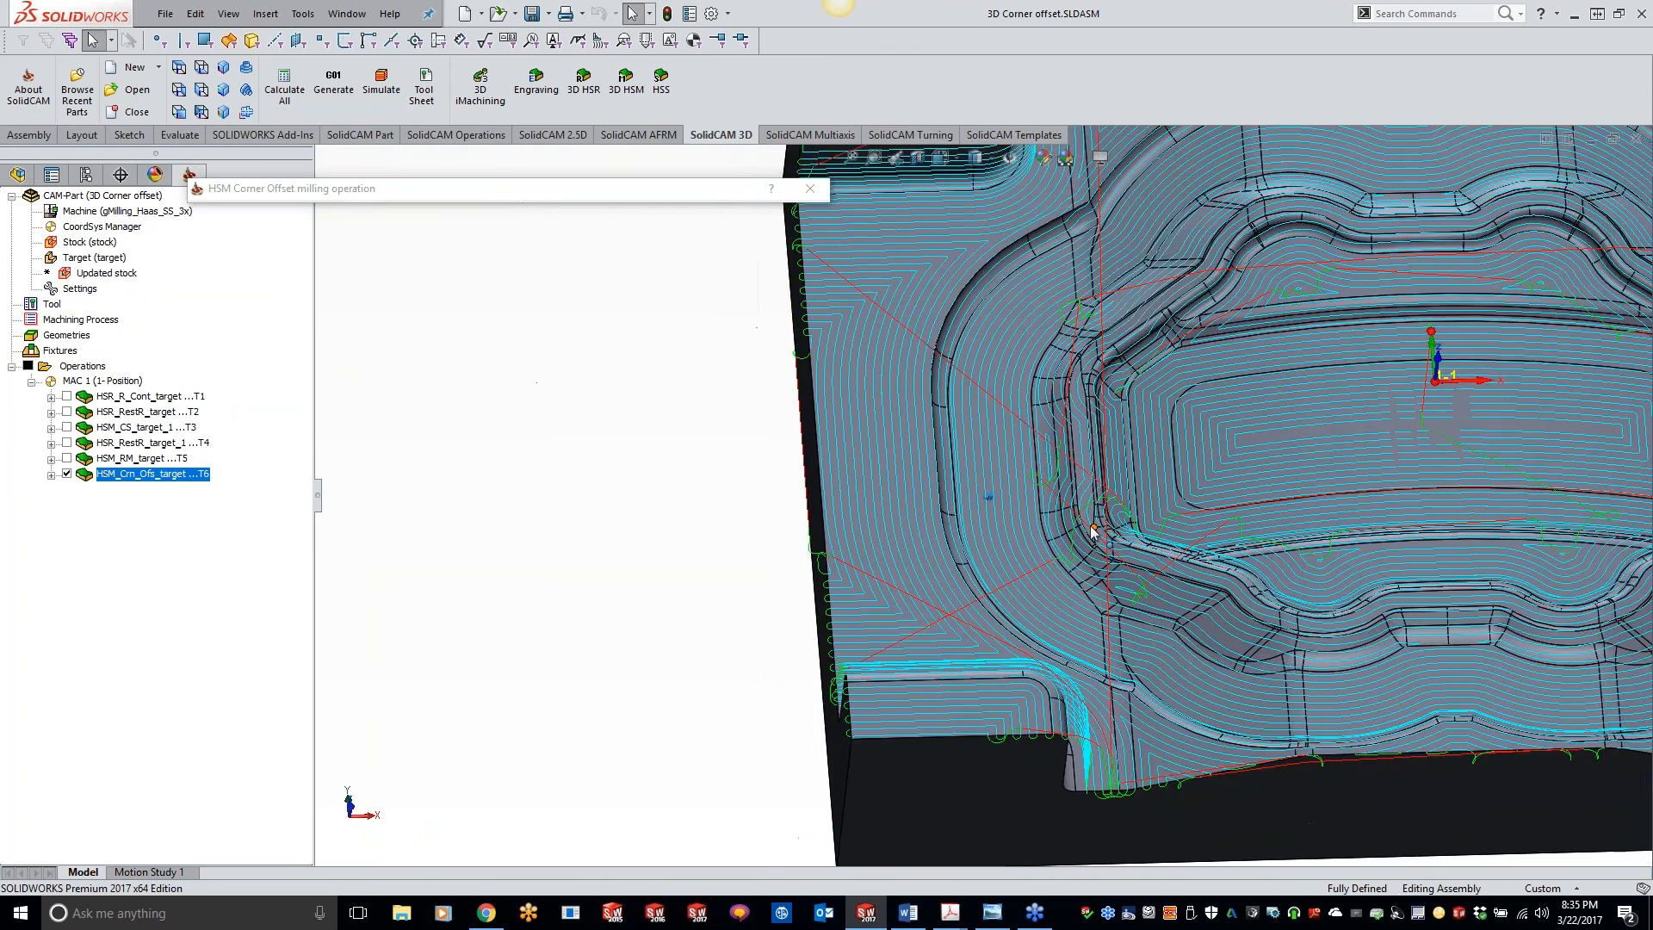
scroll(1070, 520, up, 5)
scroll(1070, 520, up, 4)
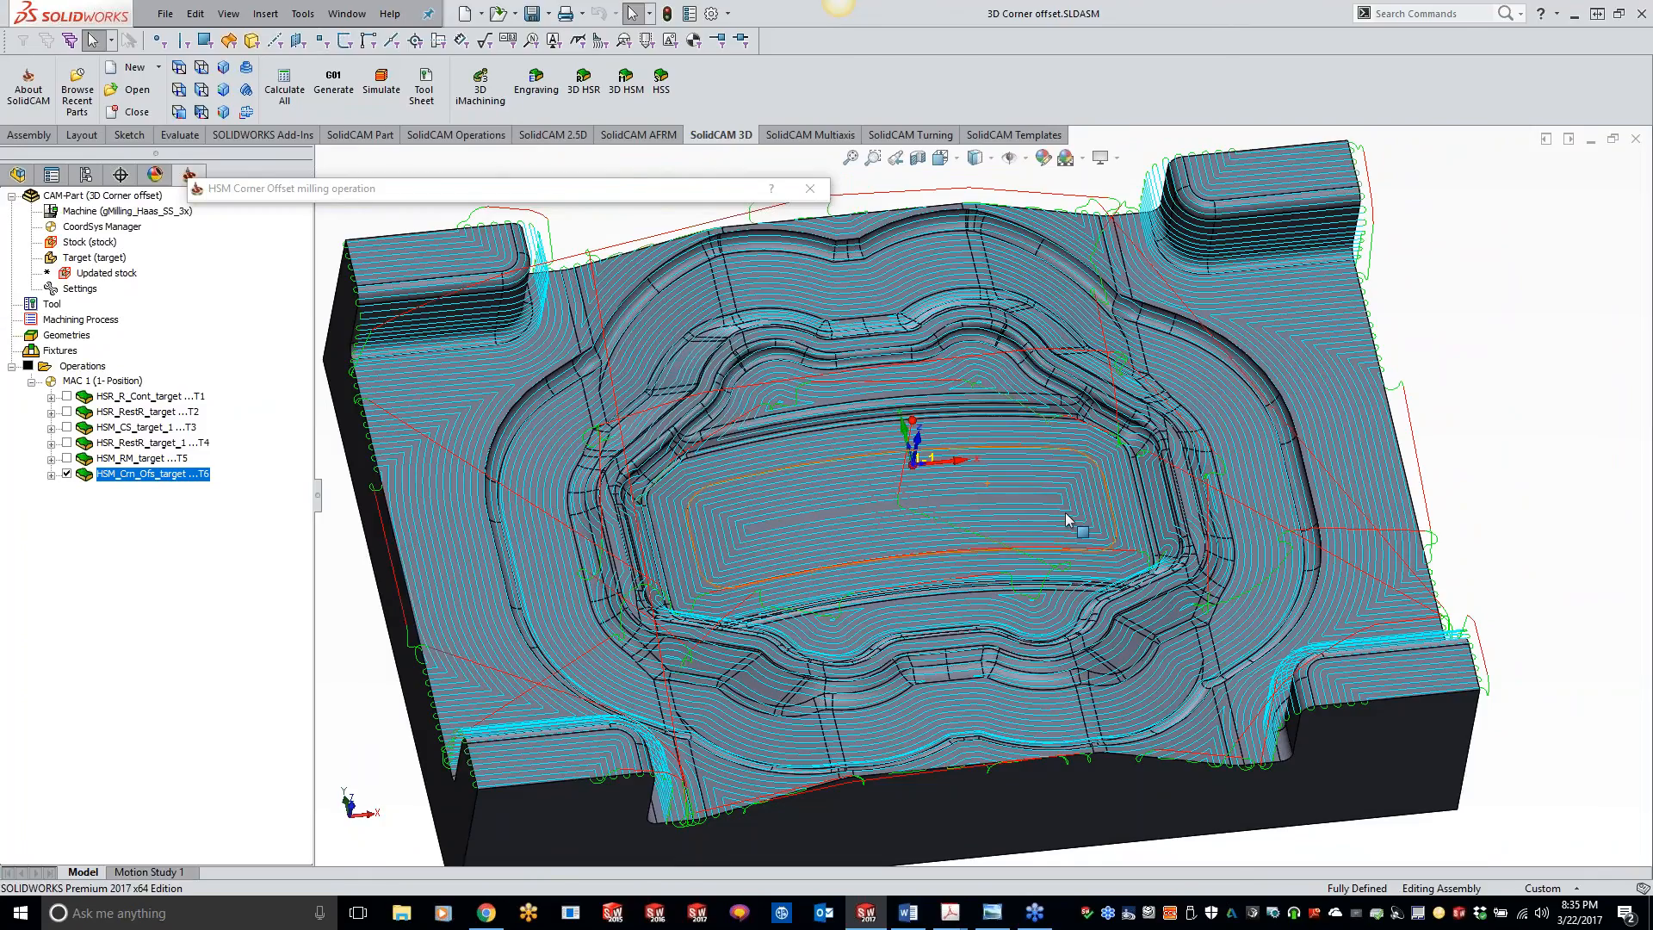
middle_drag(1070, 520, 1070, 521)
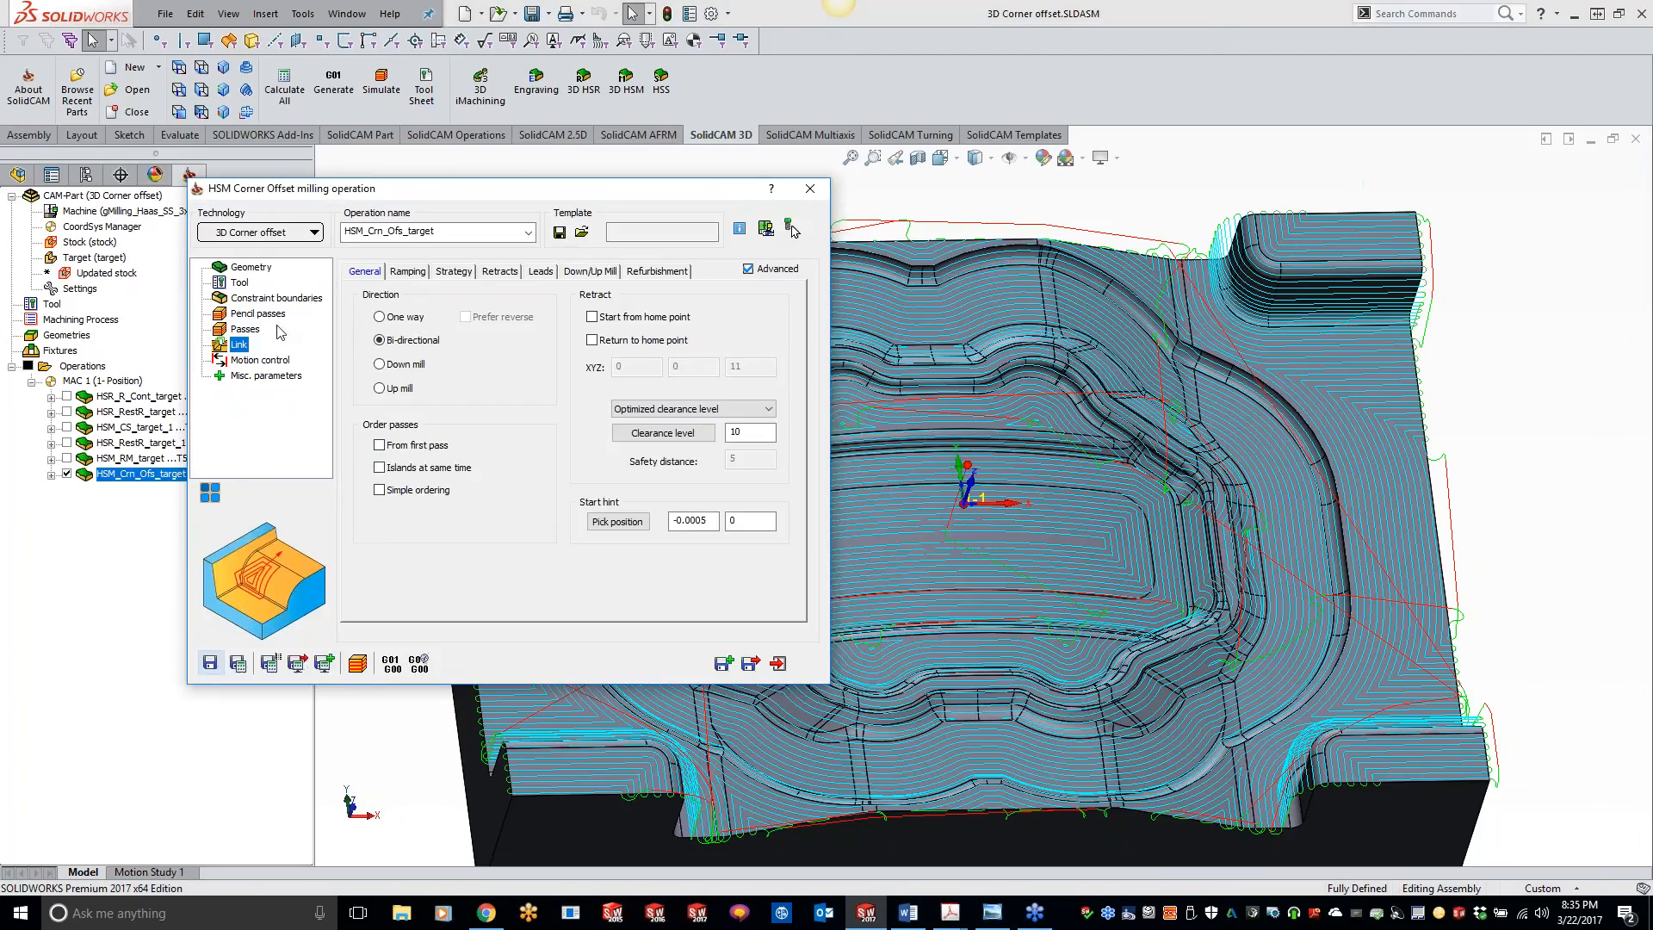
Step: Set the horizontal and vertical step over of the passes to 0.25, and save and recalculate the operation
click(248, 329)
double_click(492, 449)
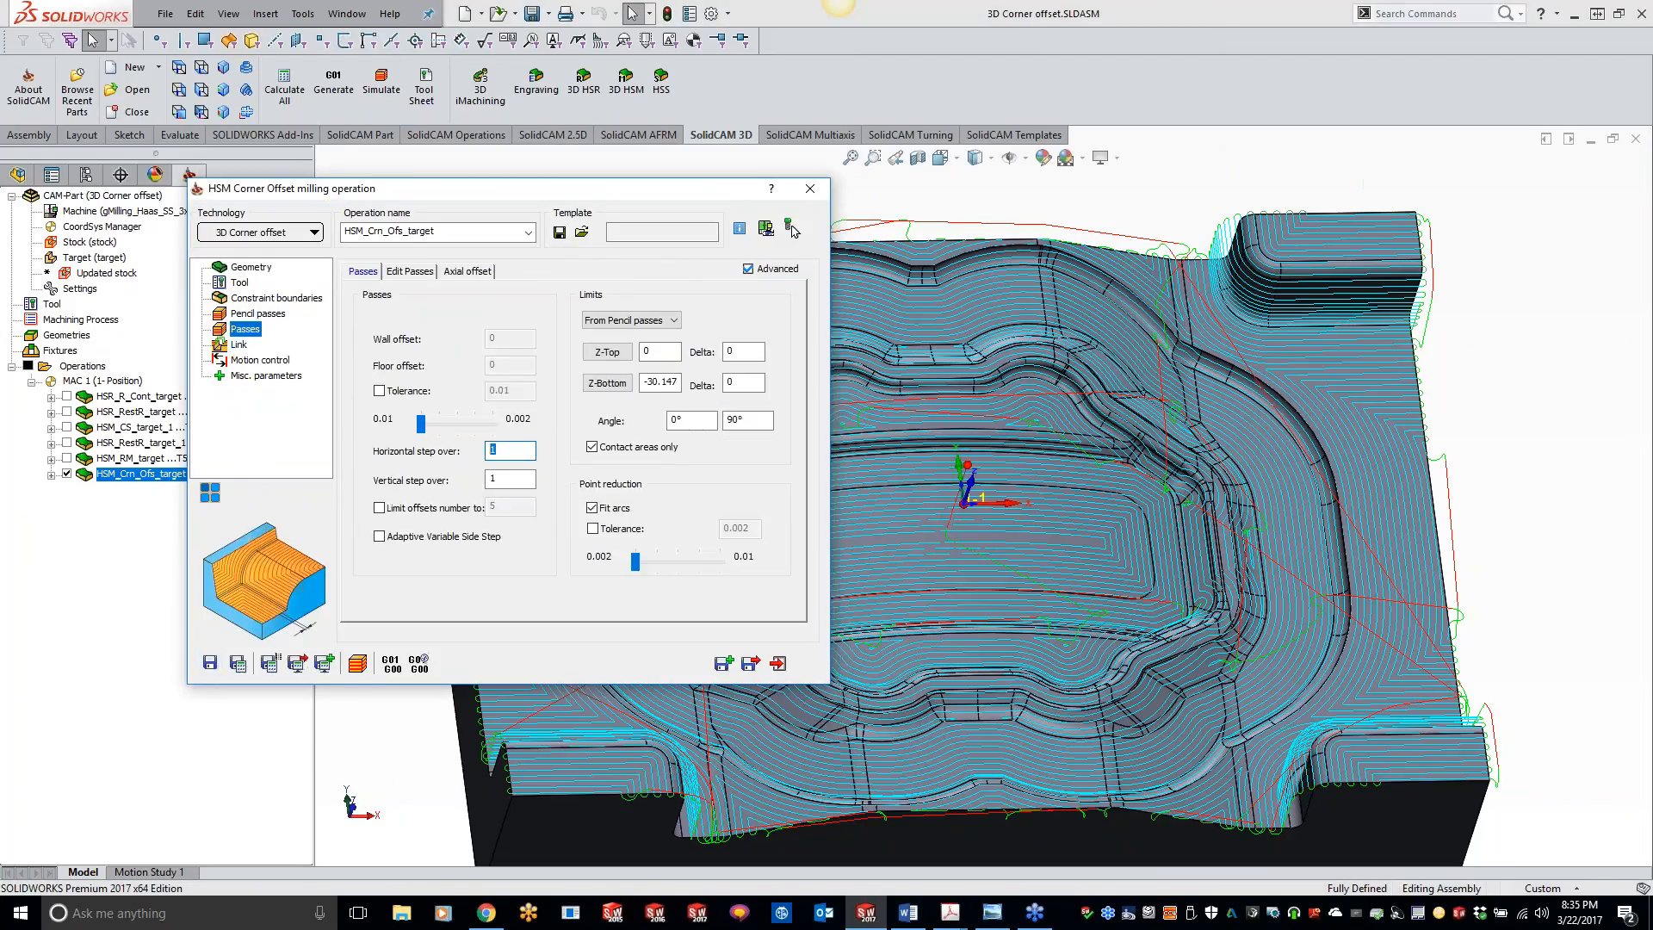
text(.25)
key(Tab)
click(238, 663)
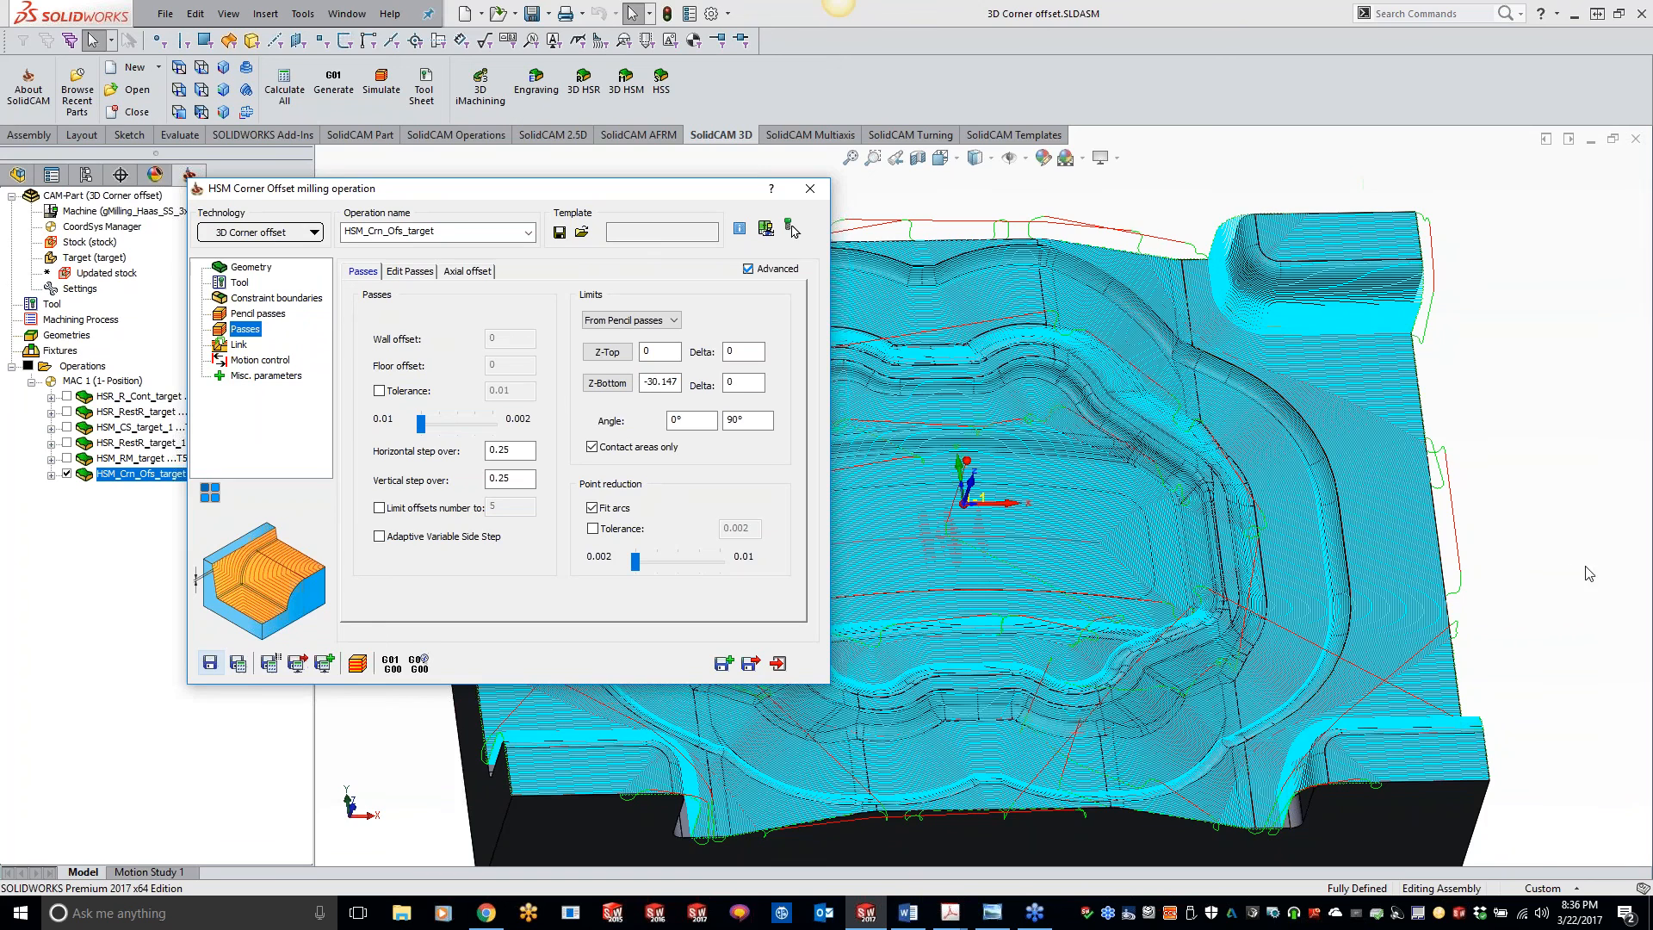
Step: Examine the denser toolpath on the raised corner pad, its side walls, the surrounding floor and the central pocket
middle_drag(1588, 573, 1482, 565)
scroll(1465, 557, down, 3)
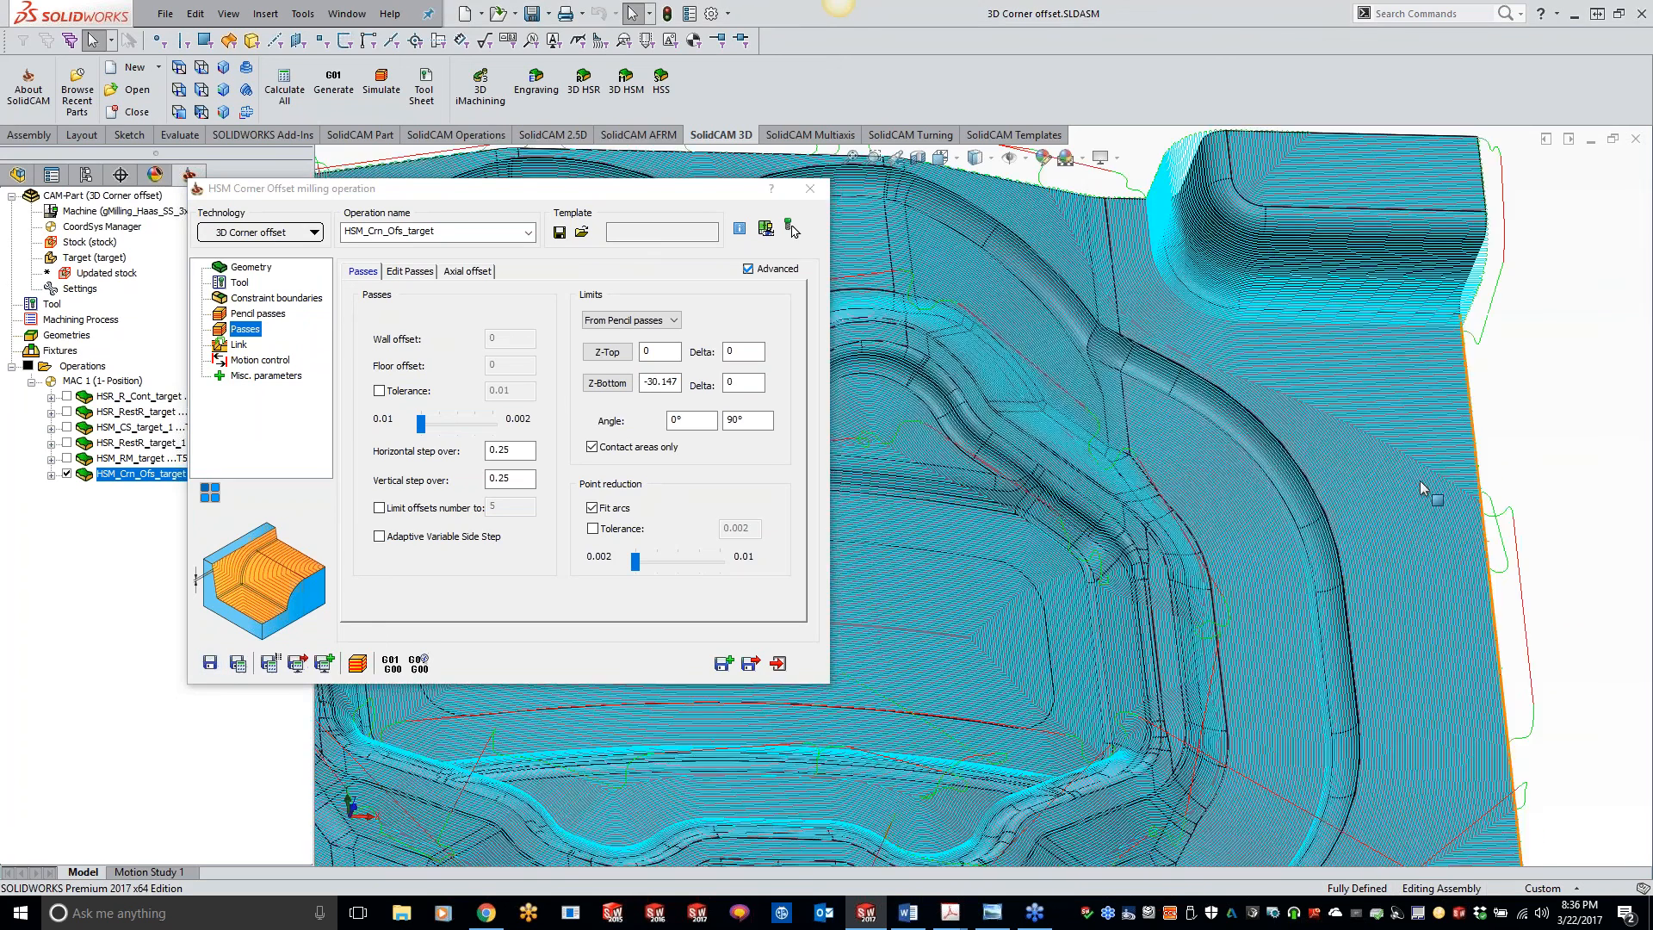
scroll(1343, 525, down, 5)
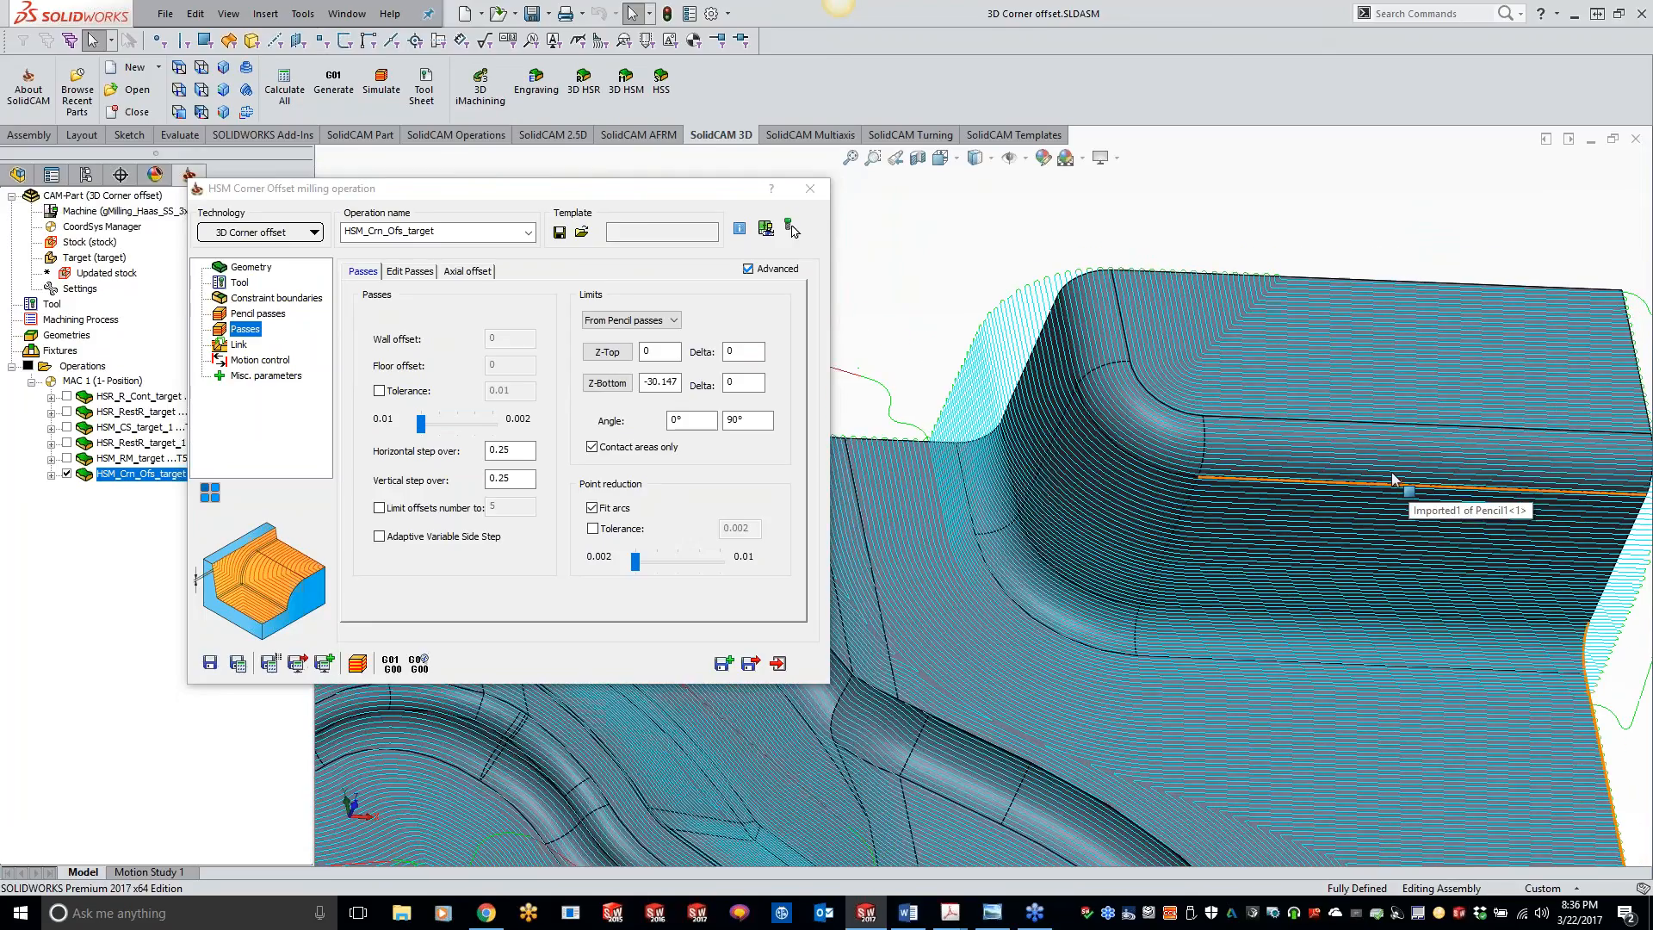
middle_drag(990, 536, 988, 495)
mouse_move(1045, 579)
middle_down()
mouse_move(1027, 602)
mouse_move(1054, 669)
mouse_move(1203, 516)
middle_up()
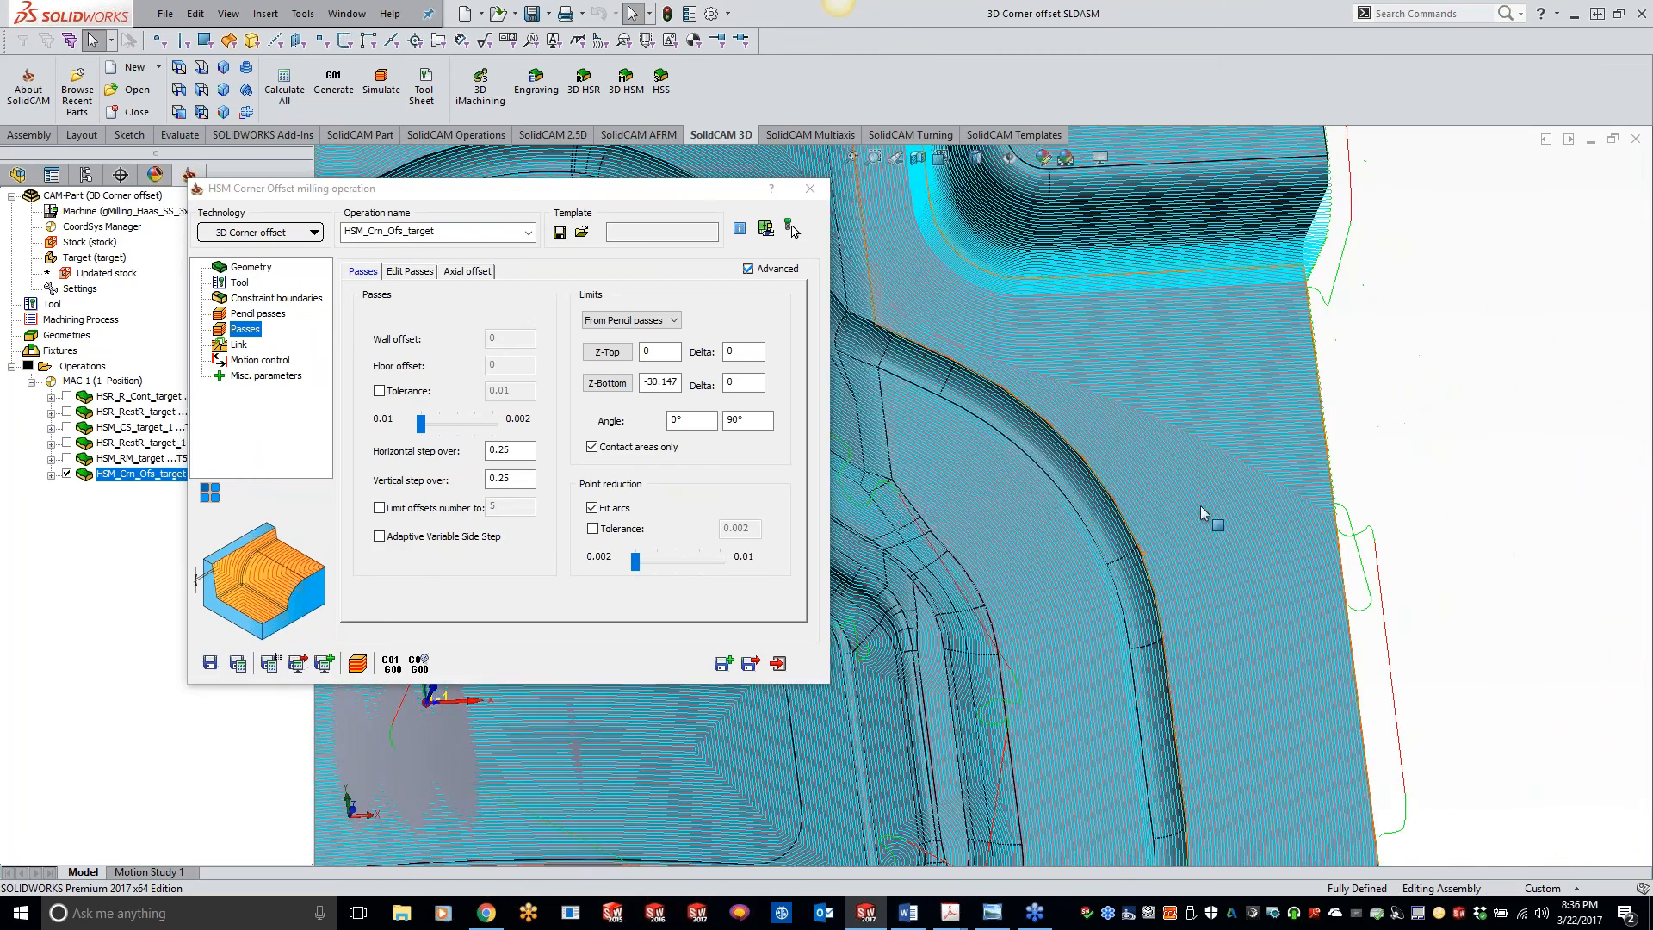
scroll(1166, 587, up, 4)
middle_drag(1081, 495, 1292, 592)
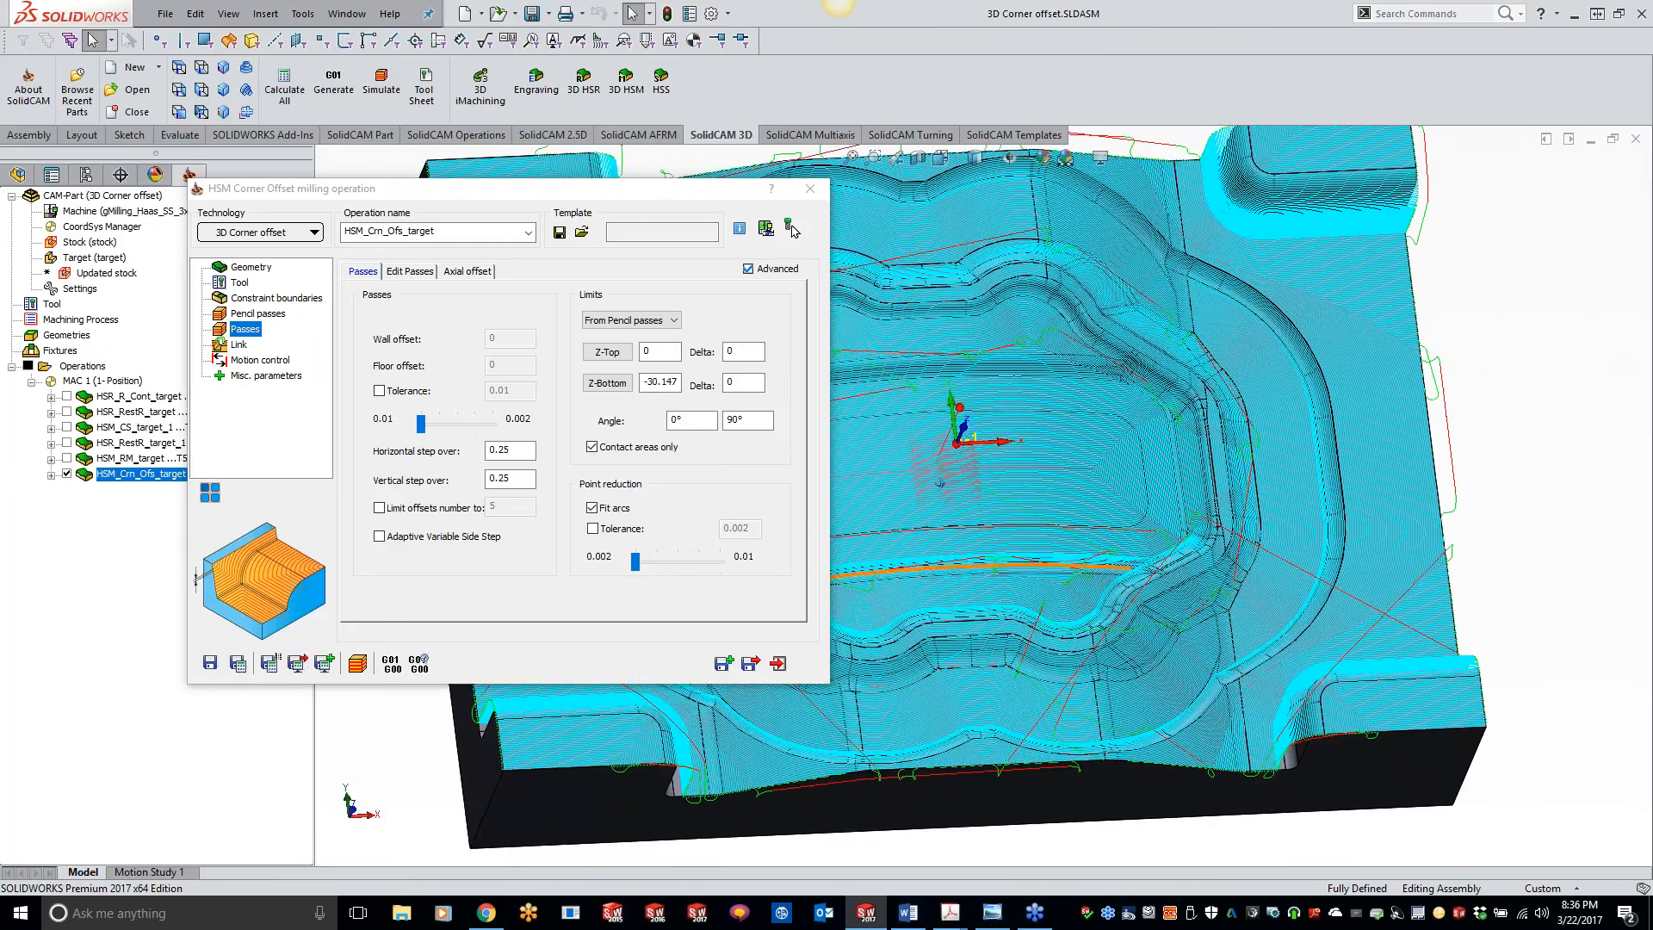
middle_drag(1069, 492, 1109, 481)
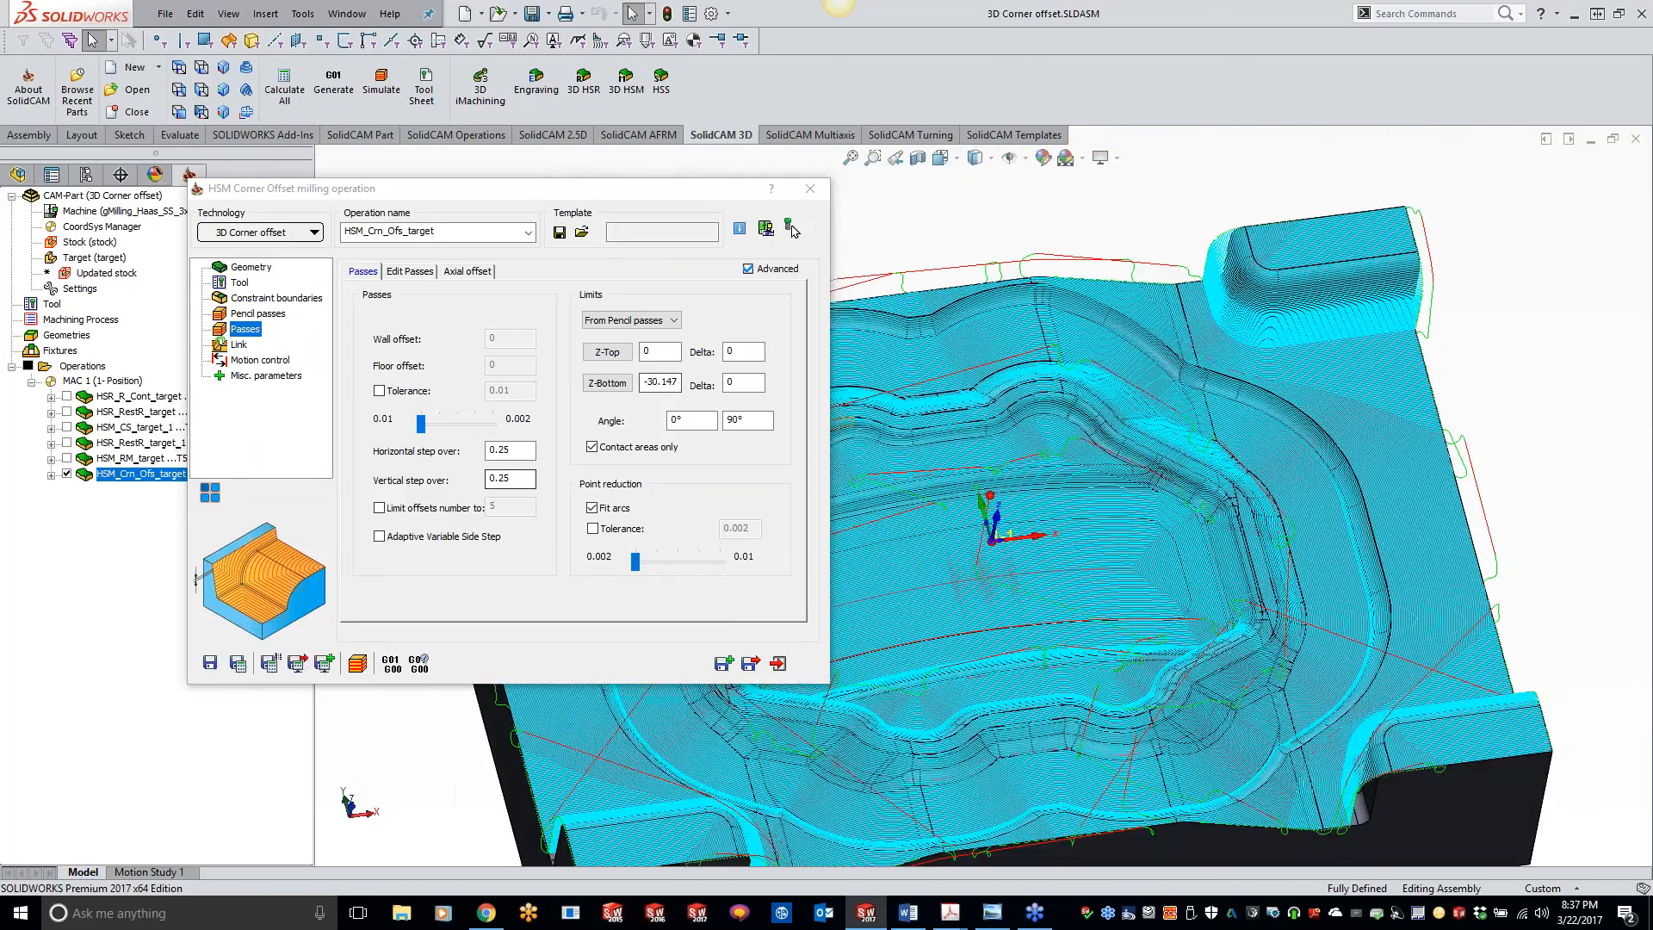
Step: Set the horizontal and vertical step over of the passes back to 1, and save and recalculate the operation
double_click(508, 449)
text(1.)
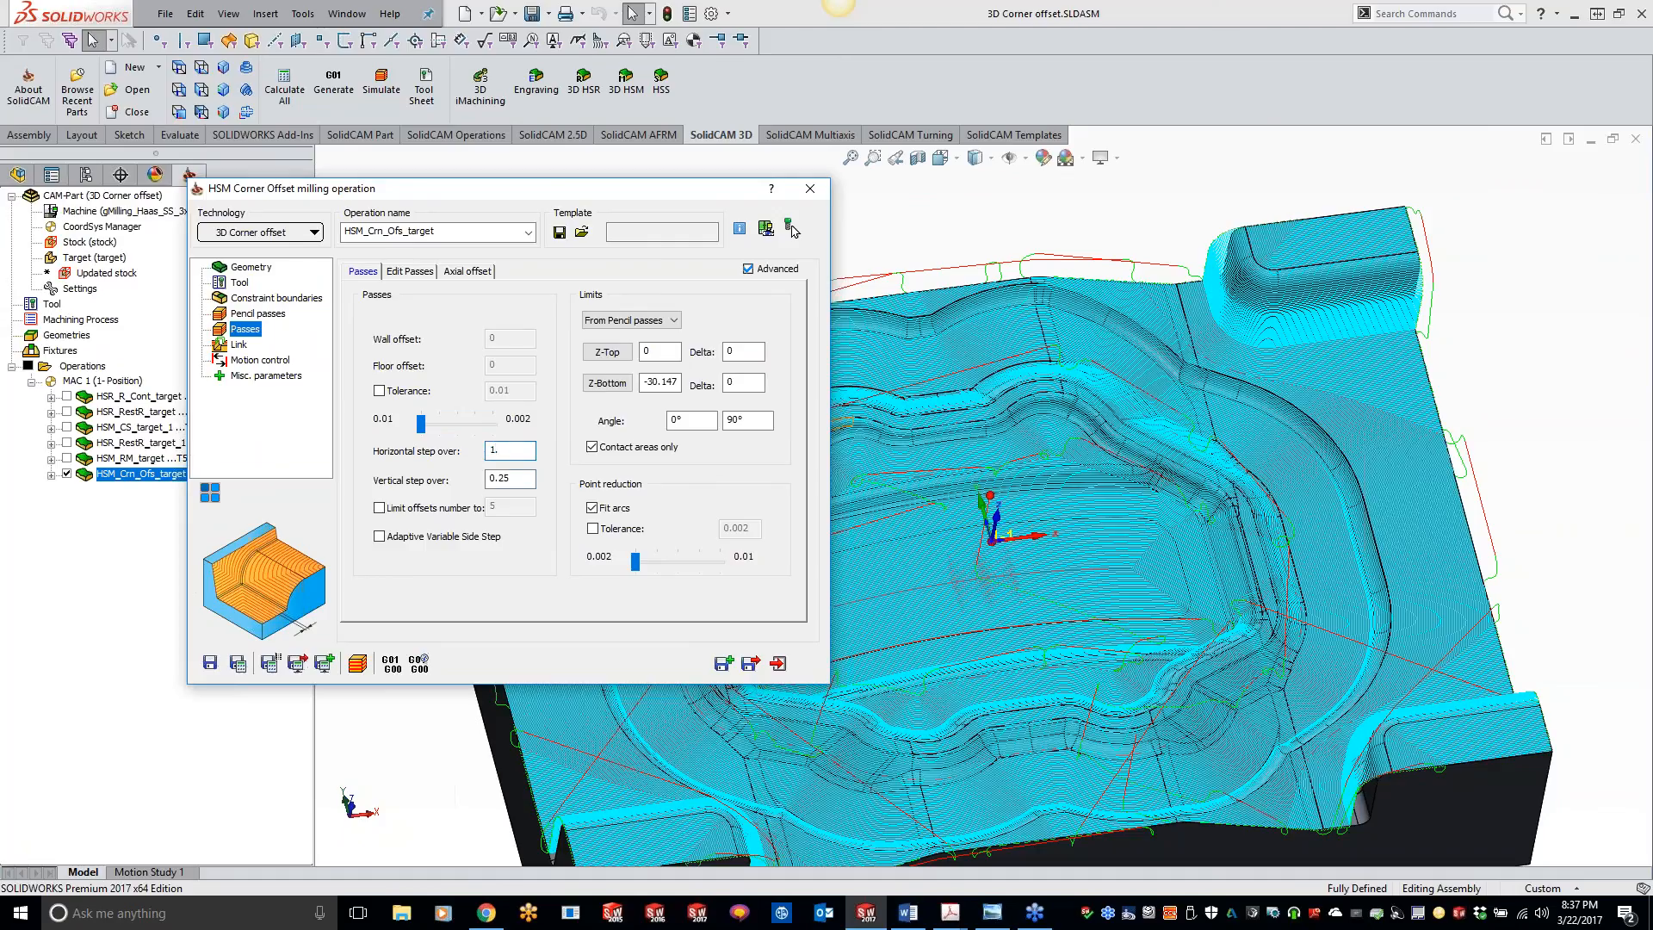
key(Tab)
text(1)
click(238, 663)
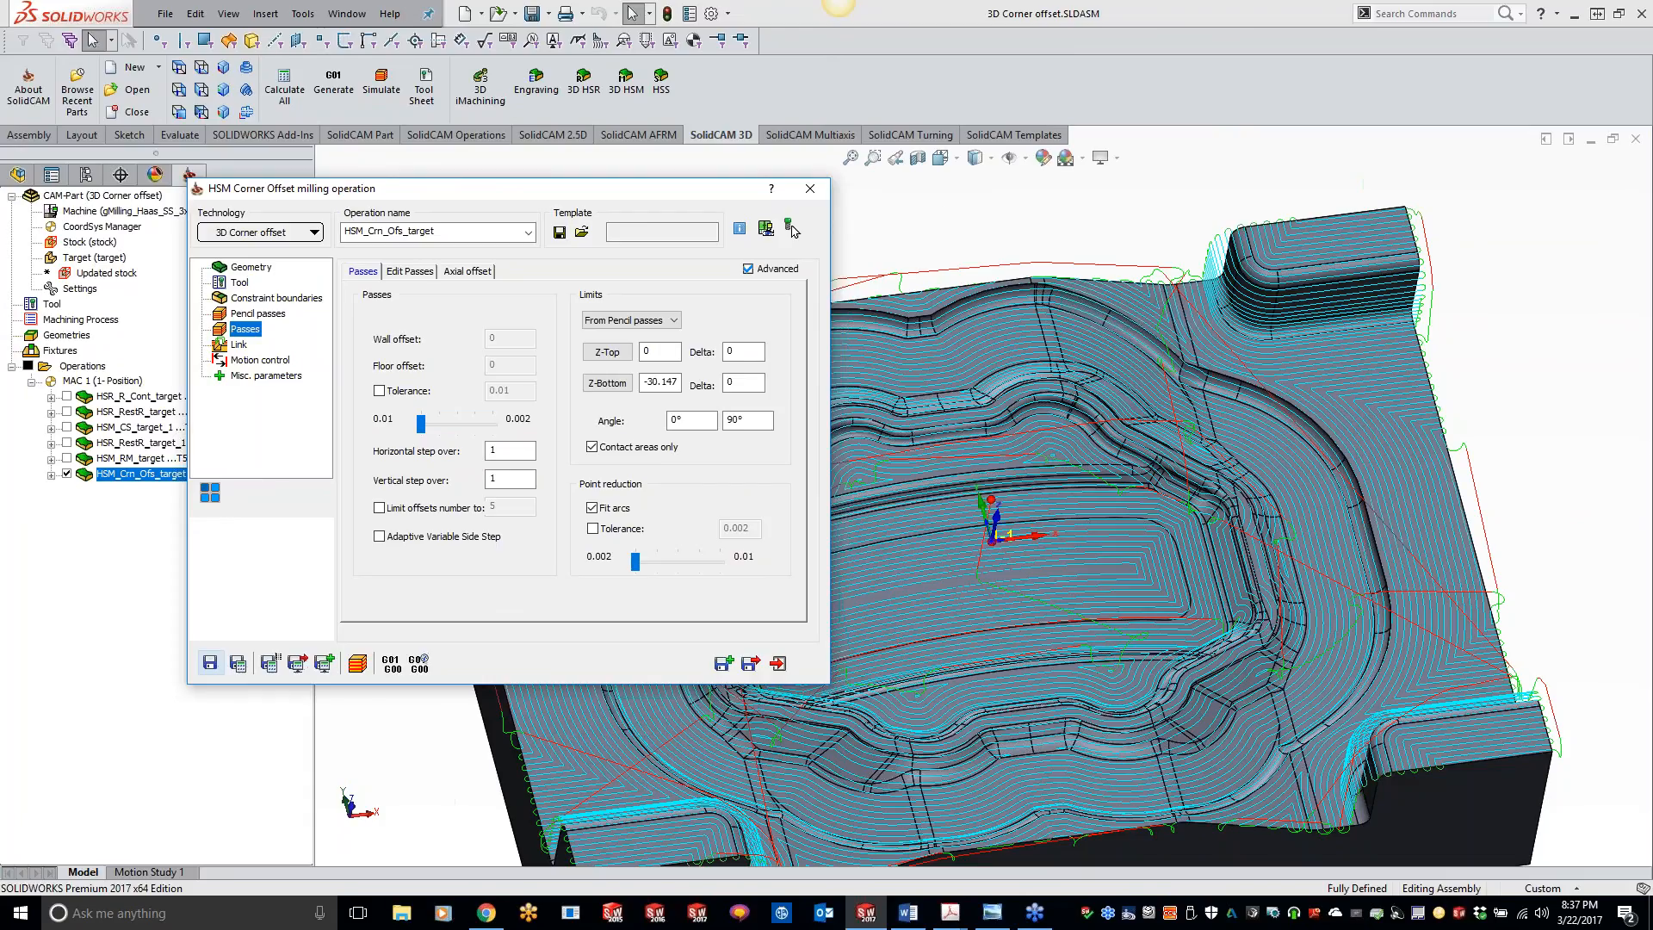
Step: Look over the recalculated corner offset toolpath, and close the operation and its CAM-Part
click(1001, 199)
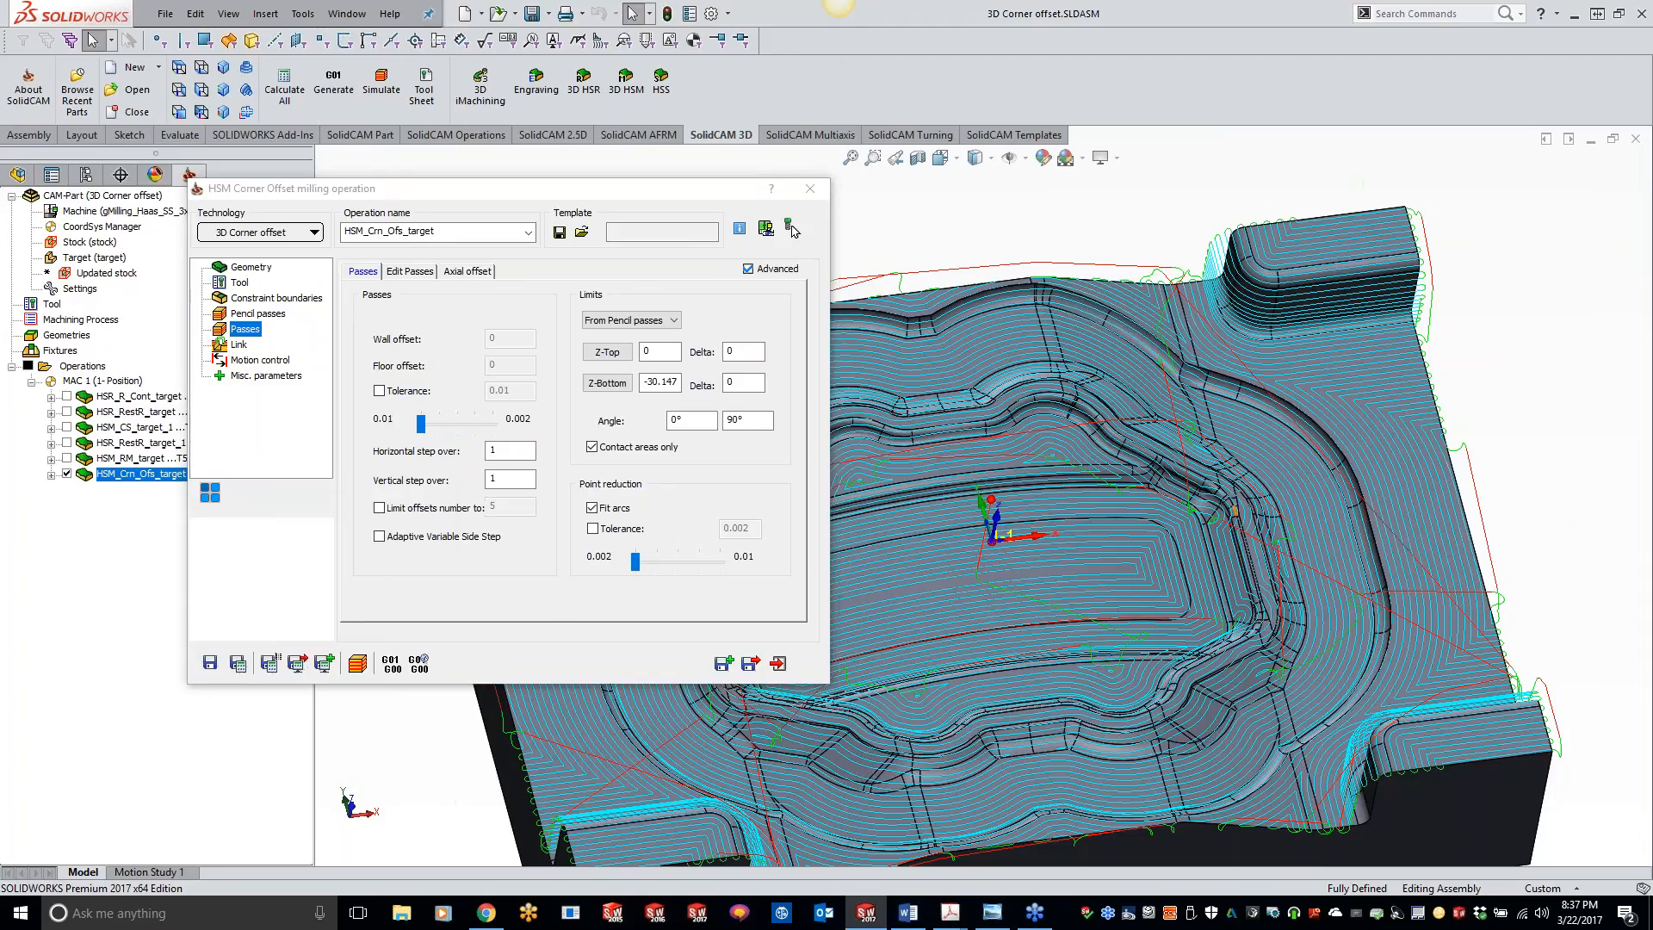
middle_drag(1538, 469, 1472, 468)
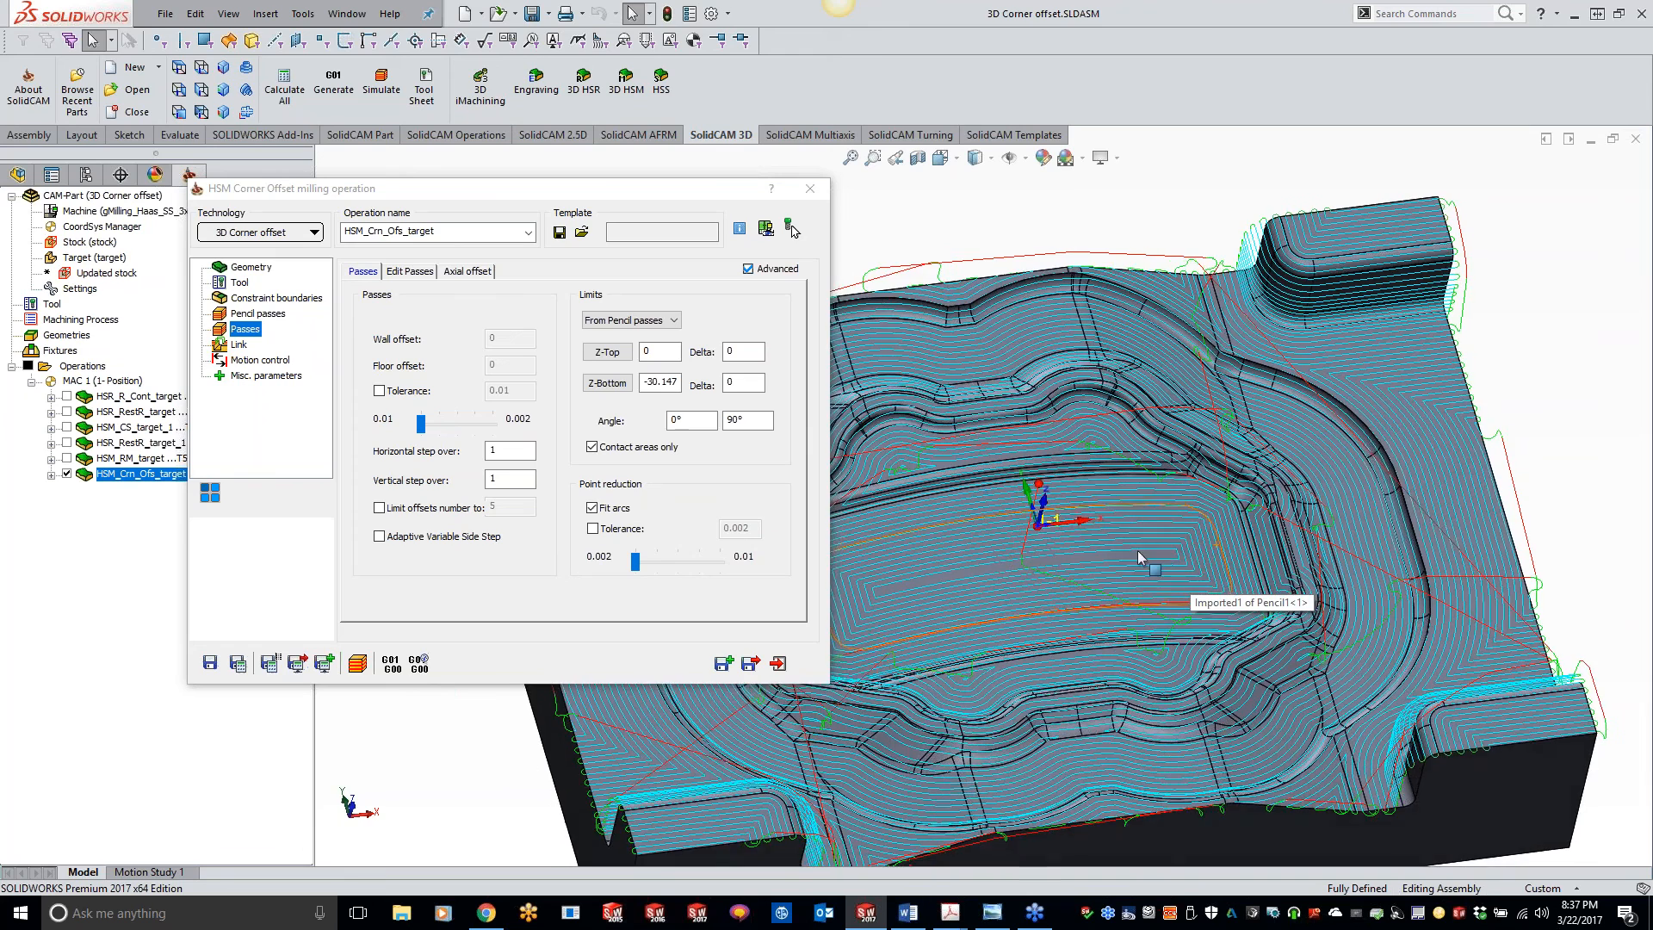
mouse_move(1219, 625)
middle_down()
mouse_move(1206, 665)
mouse_move(1242, 606)
middle_up()
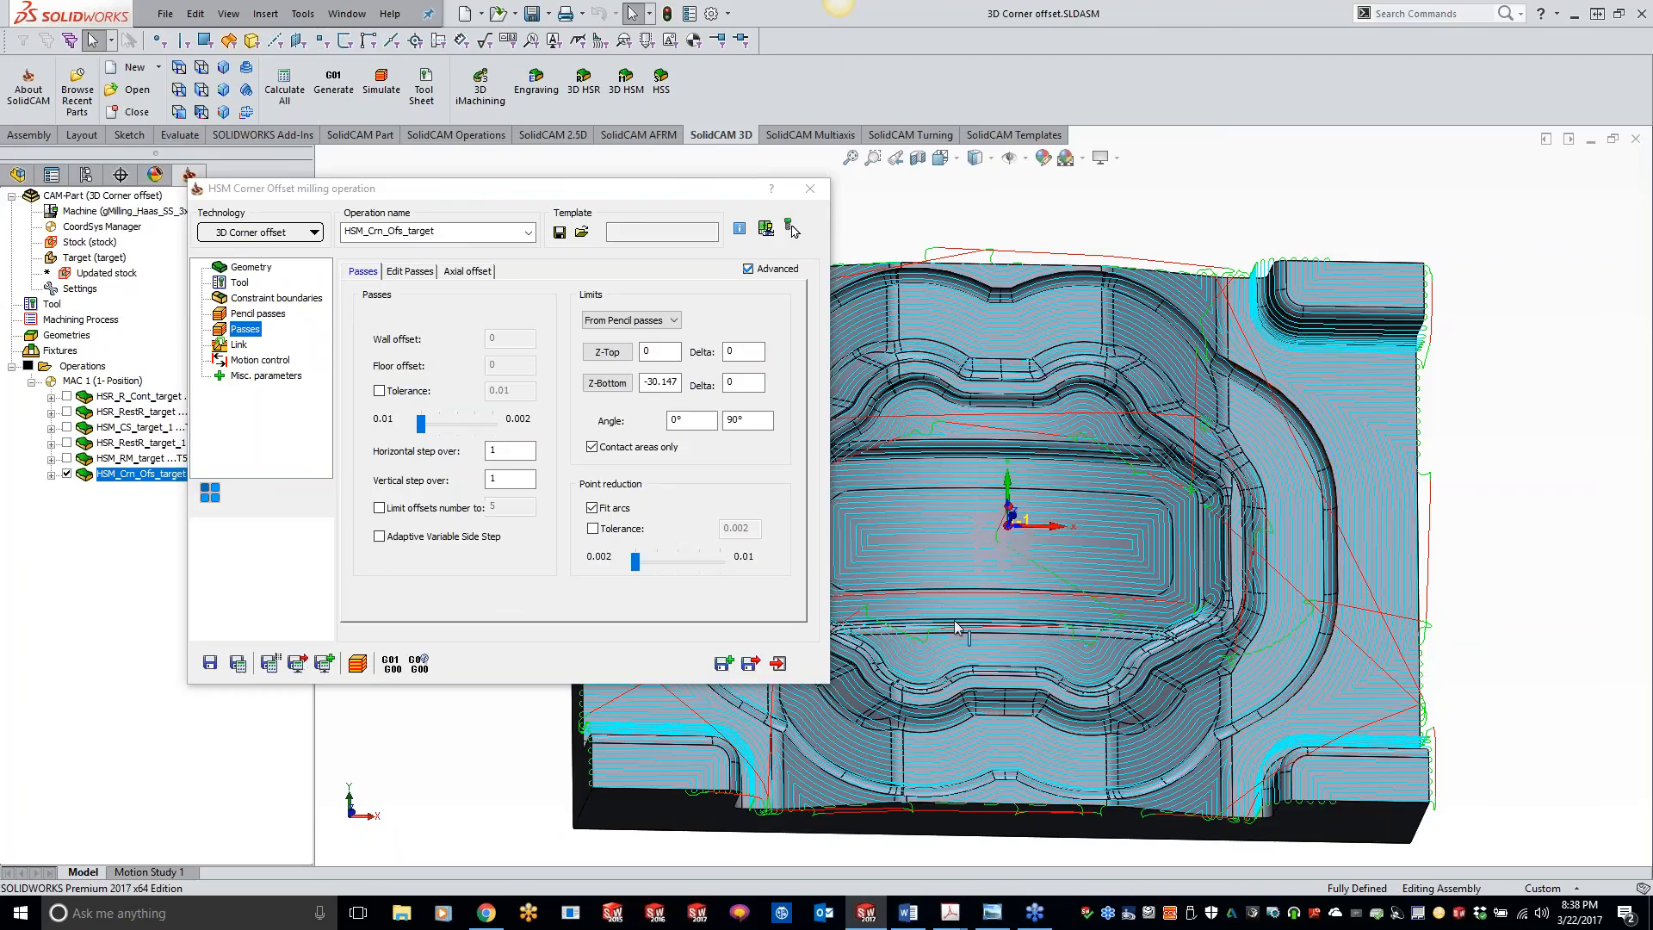
mouse_move(515, 451)
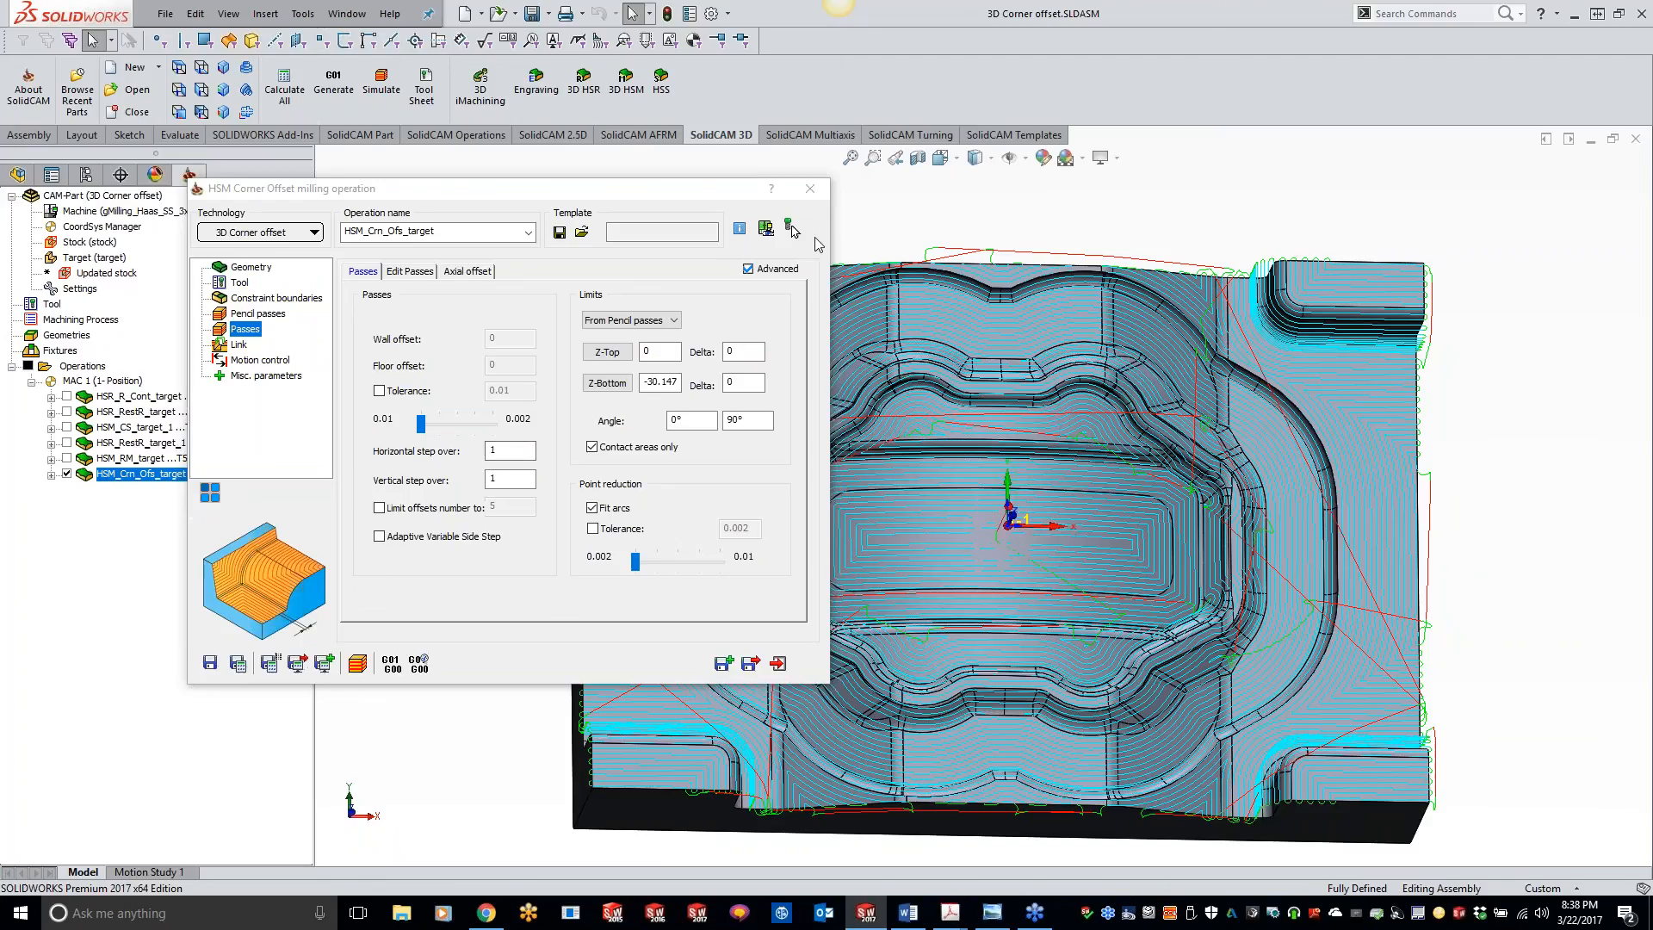
click(811, 188)
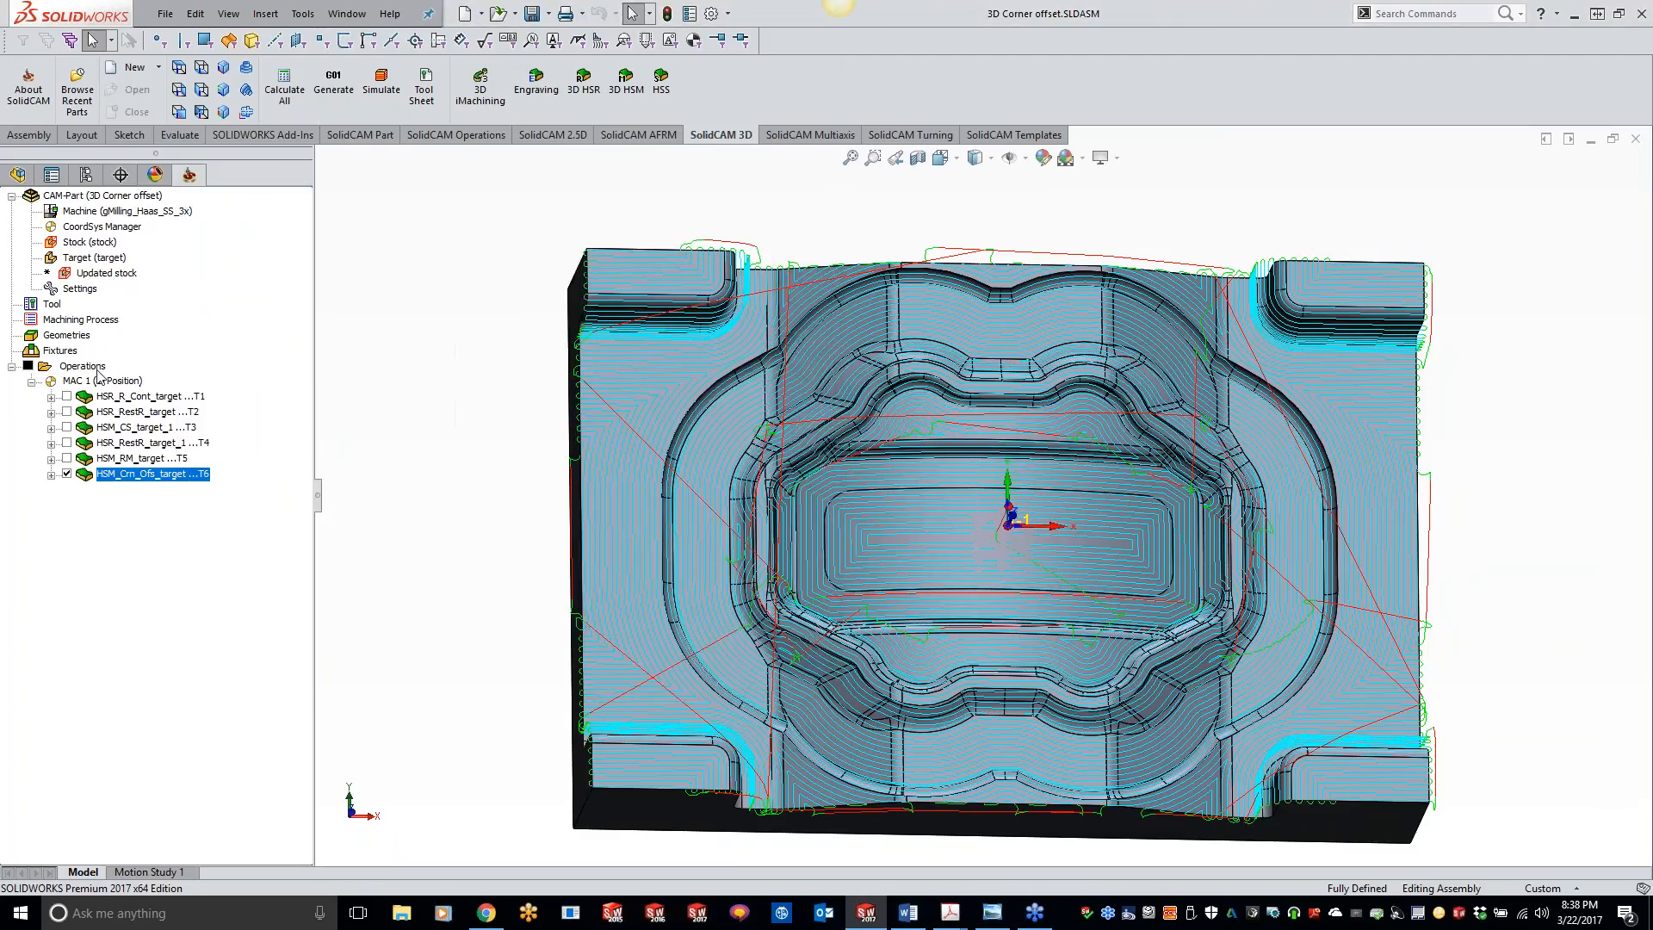
right_click(127, 195)
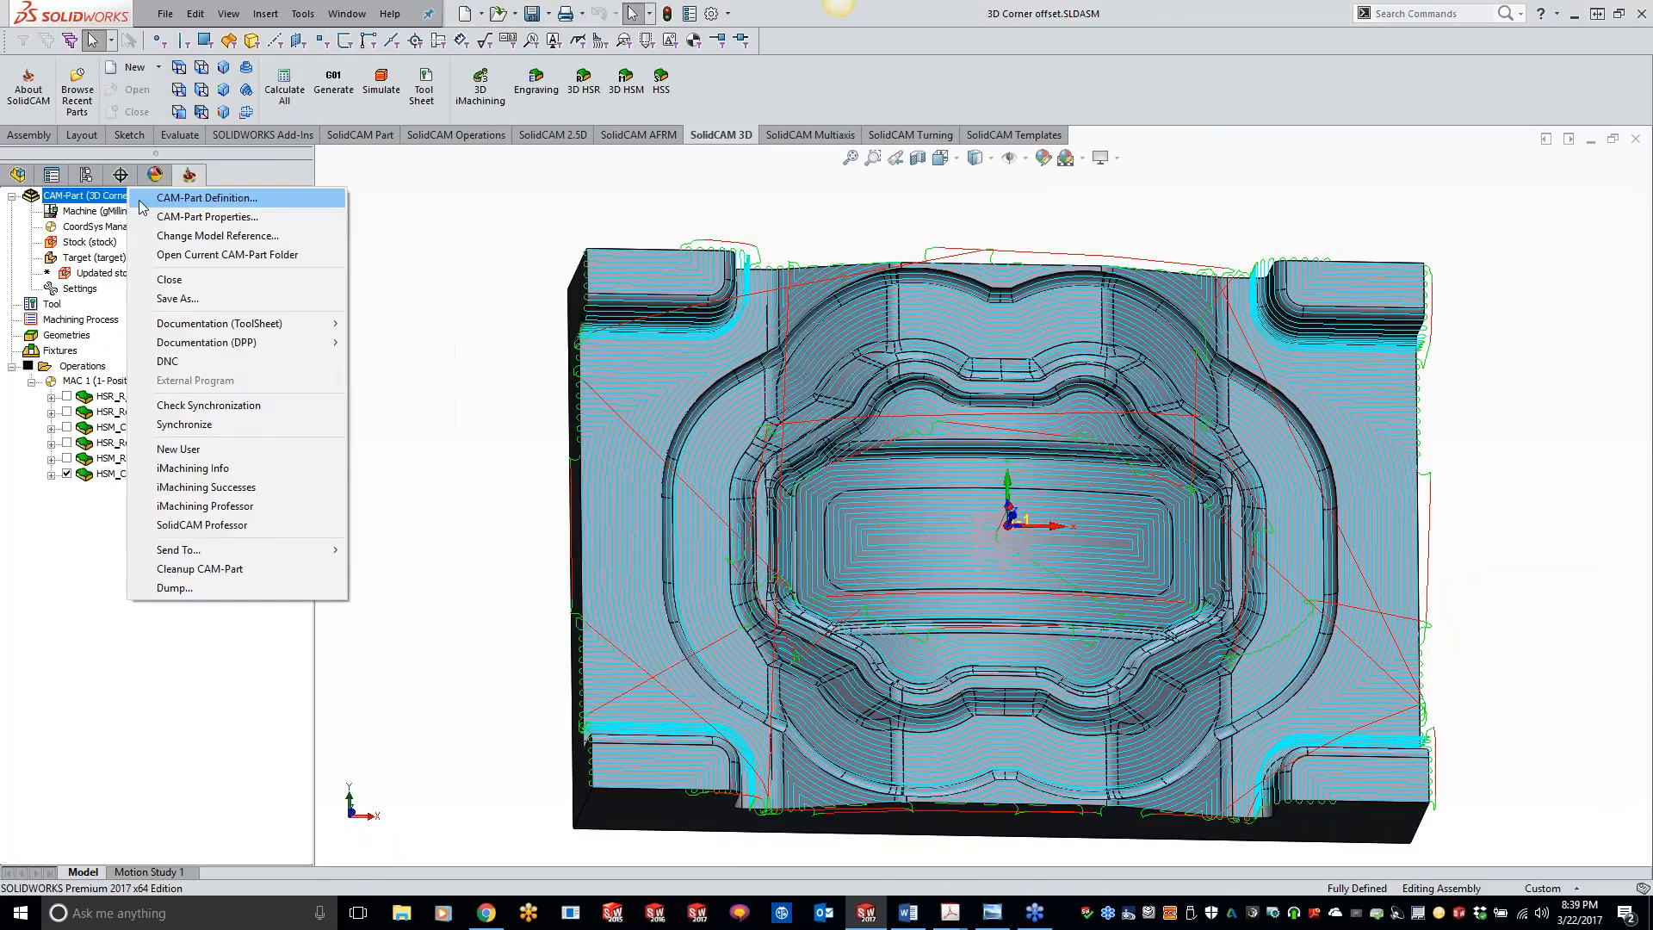
click(290, 279)
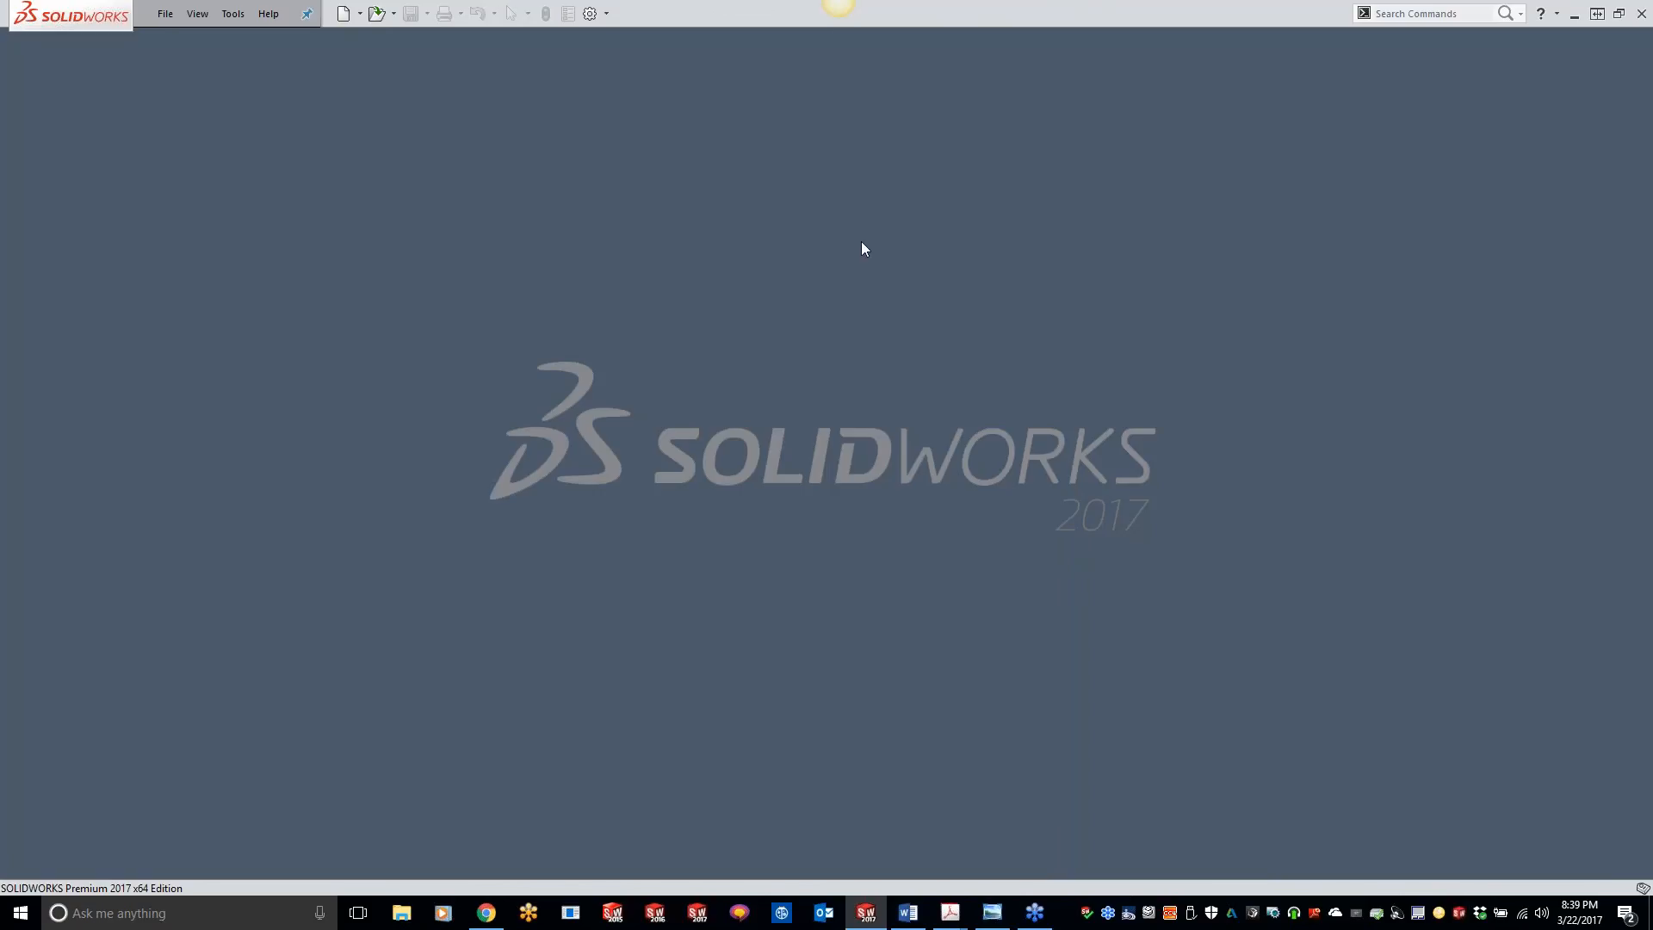
Step: Open the recent CAM-Part SOUP SPOON 19 ML MOLD and decline to locate its original model manually
click(244, 19)
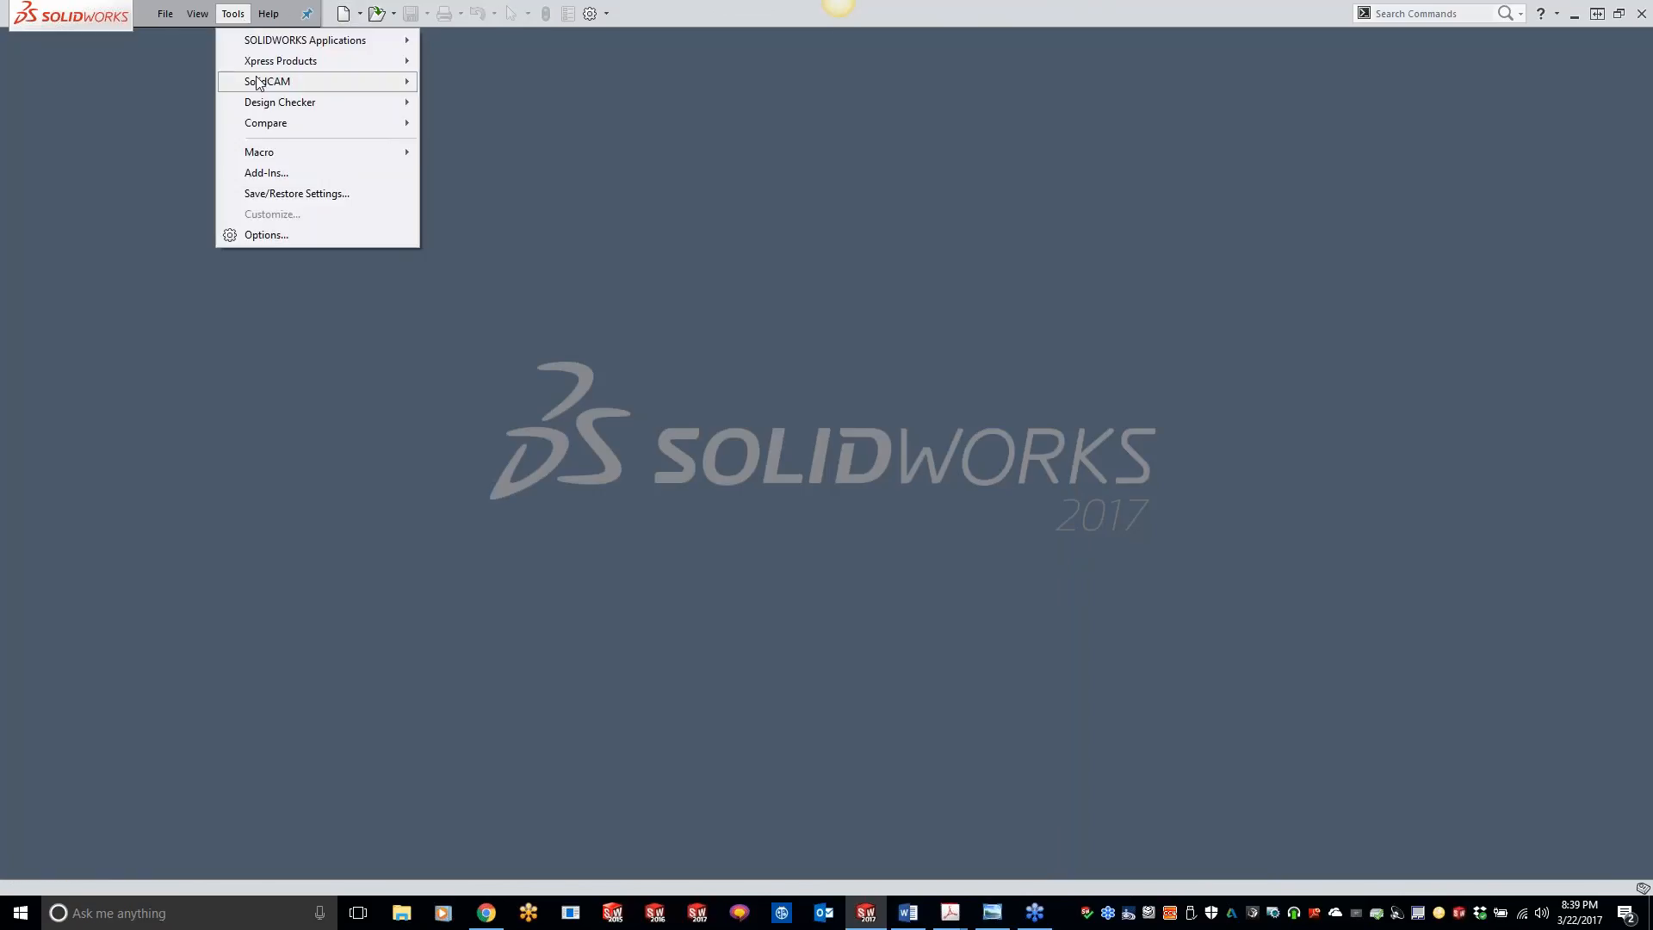
mouse_move(285, 81)
mouse_move(579, 439)
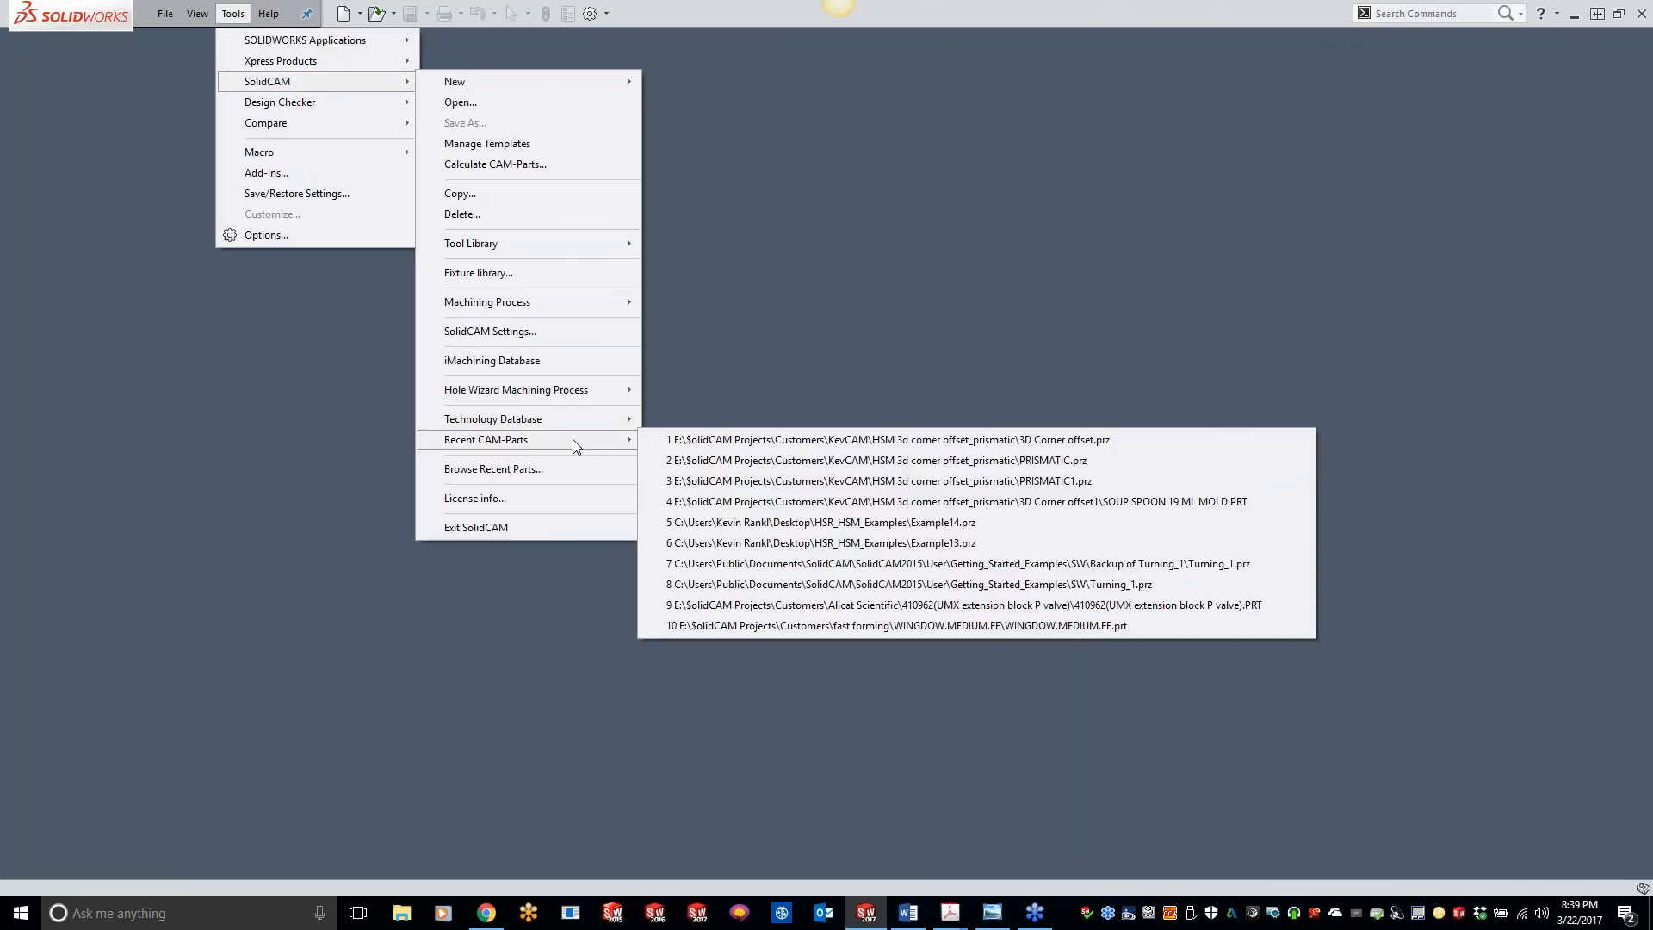
click(773, 502)
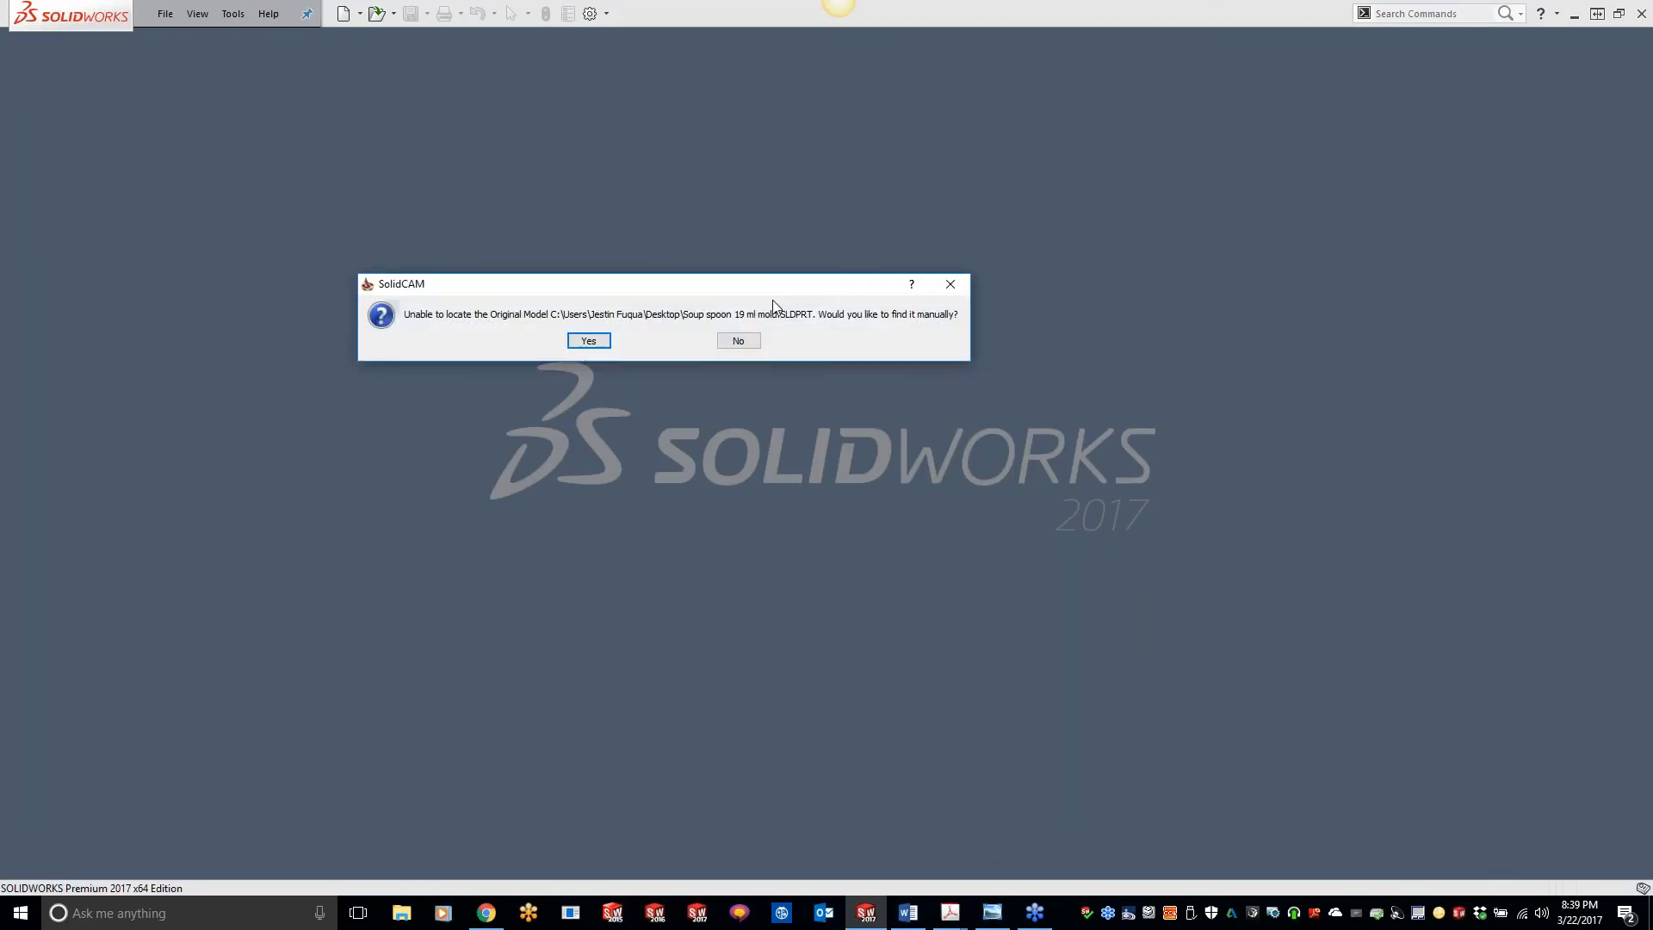
click(738, 343)
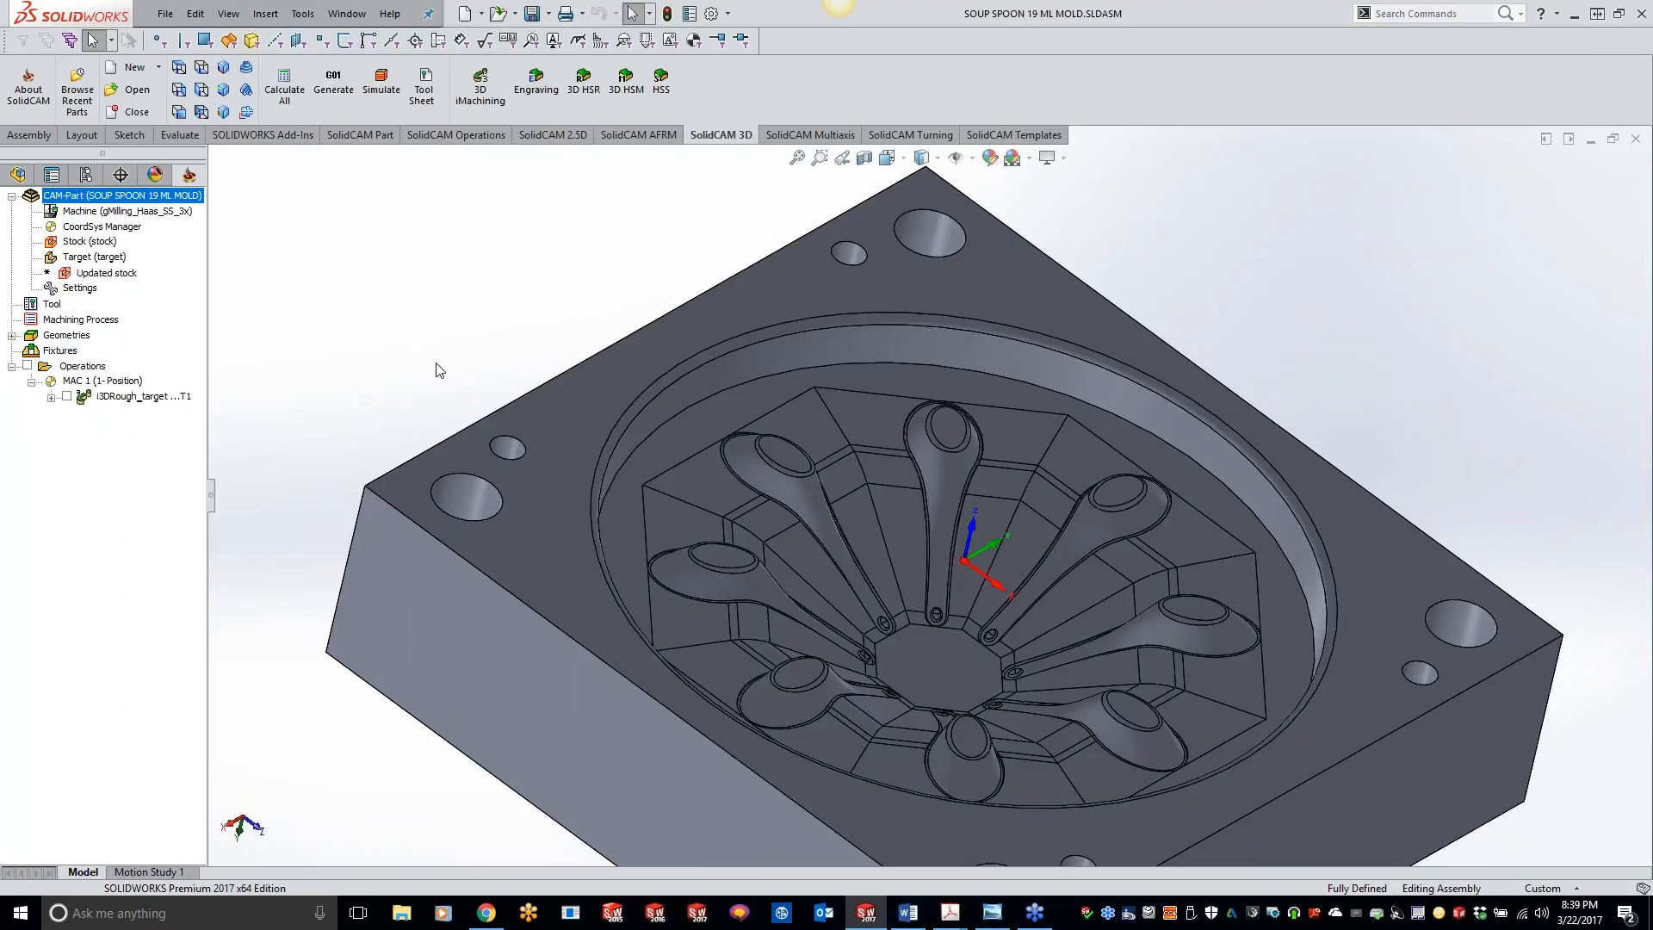
Step: Add an HSM 3D Corner offset operation after the i3DRough operation and assign it tool 2, the 0.25 inch ball nose mill
right_click(155, 401)
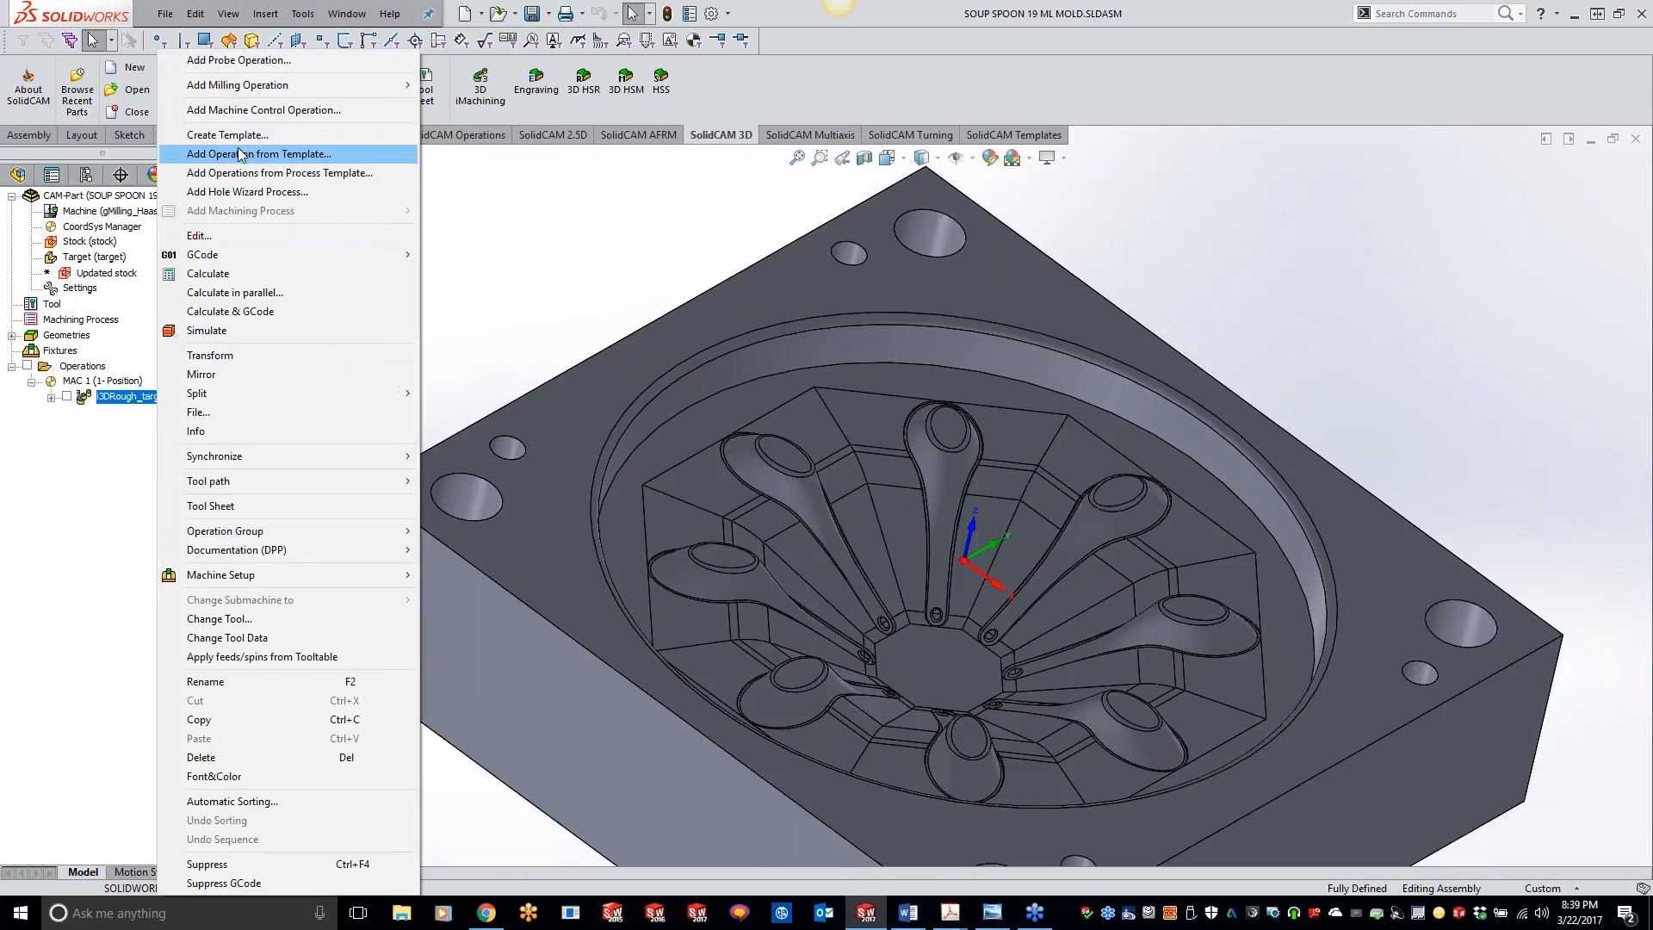
click(538, 316)
click(616, 84)
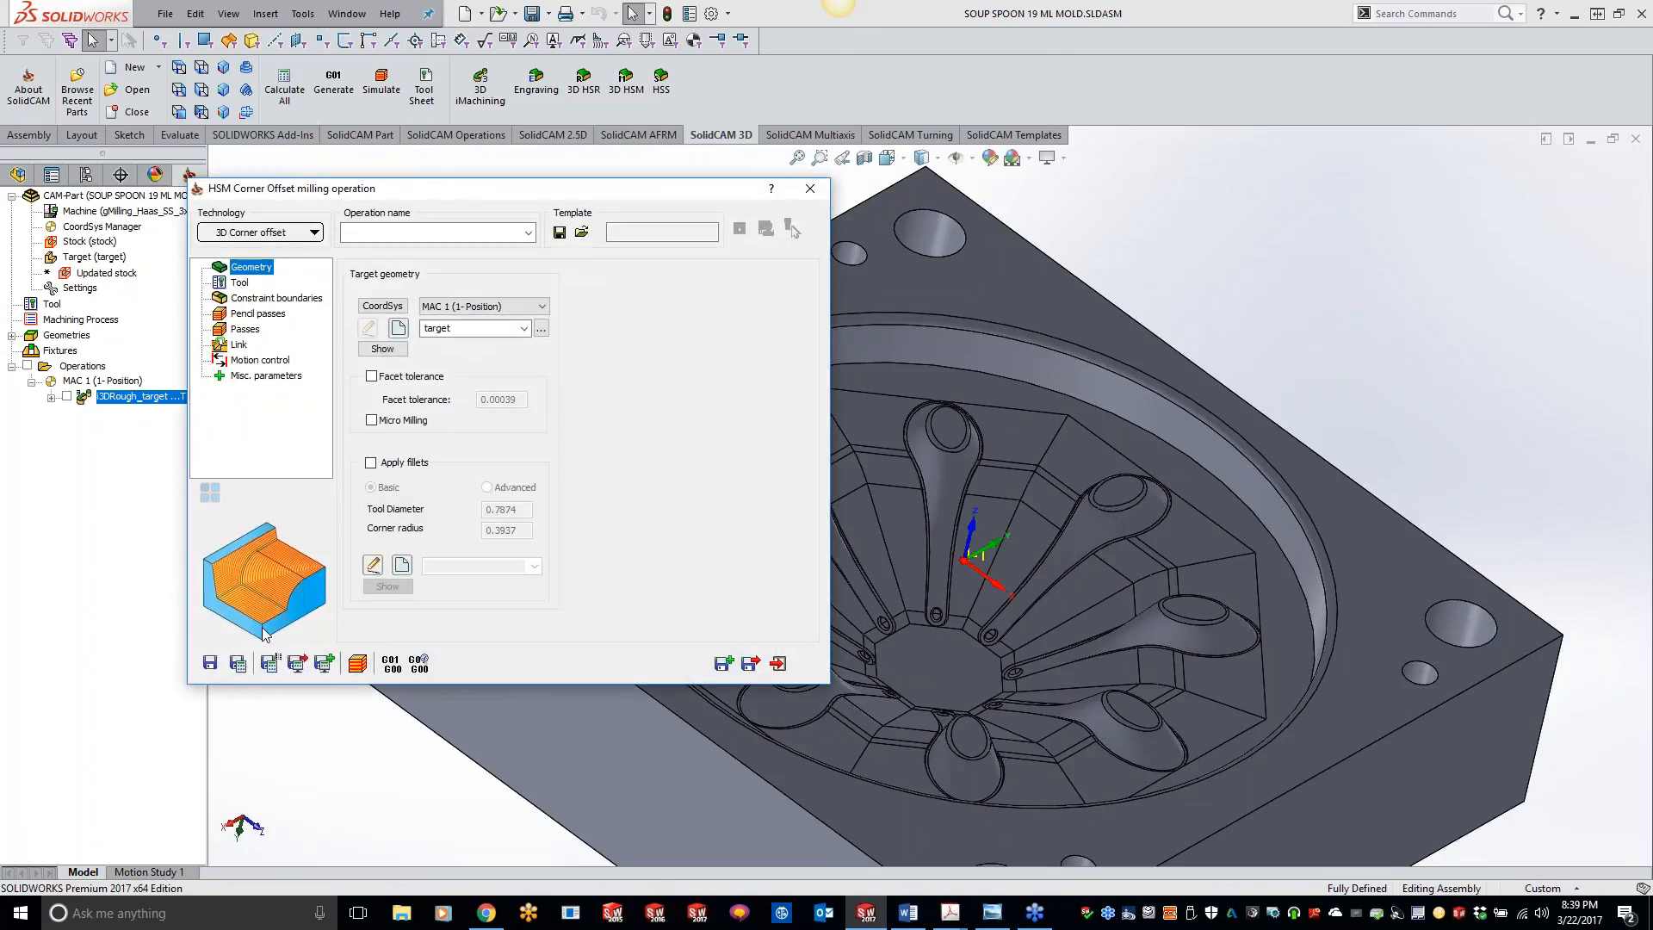
click(239, 283)
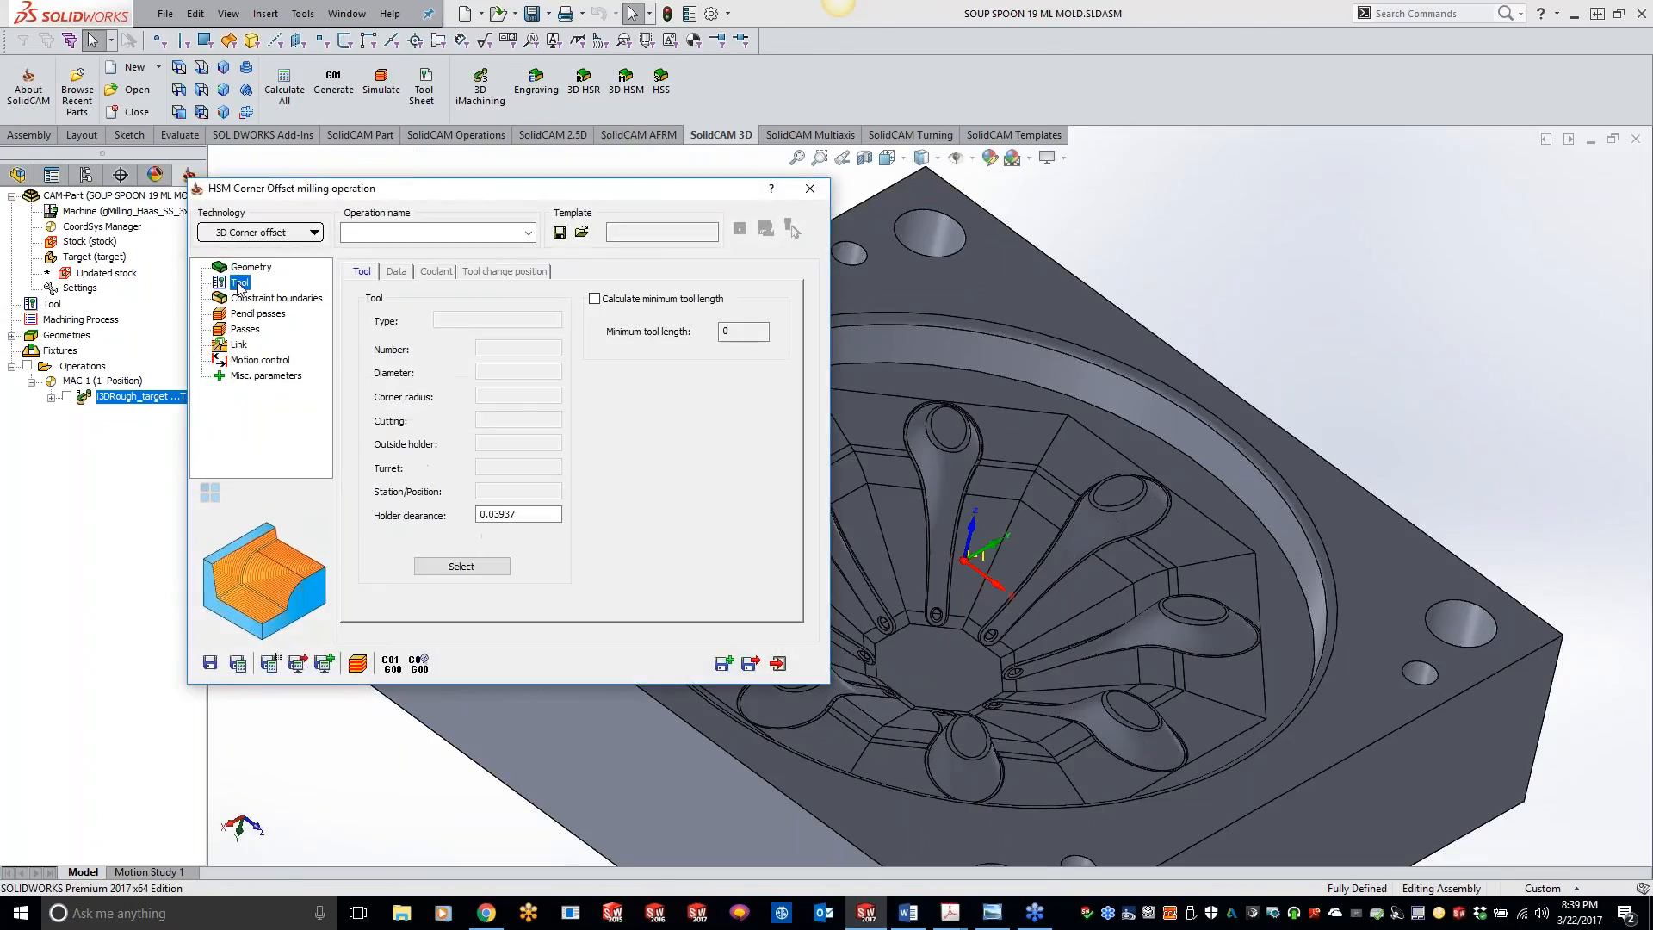
click(465, 566)
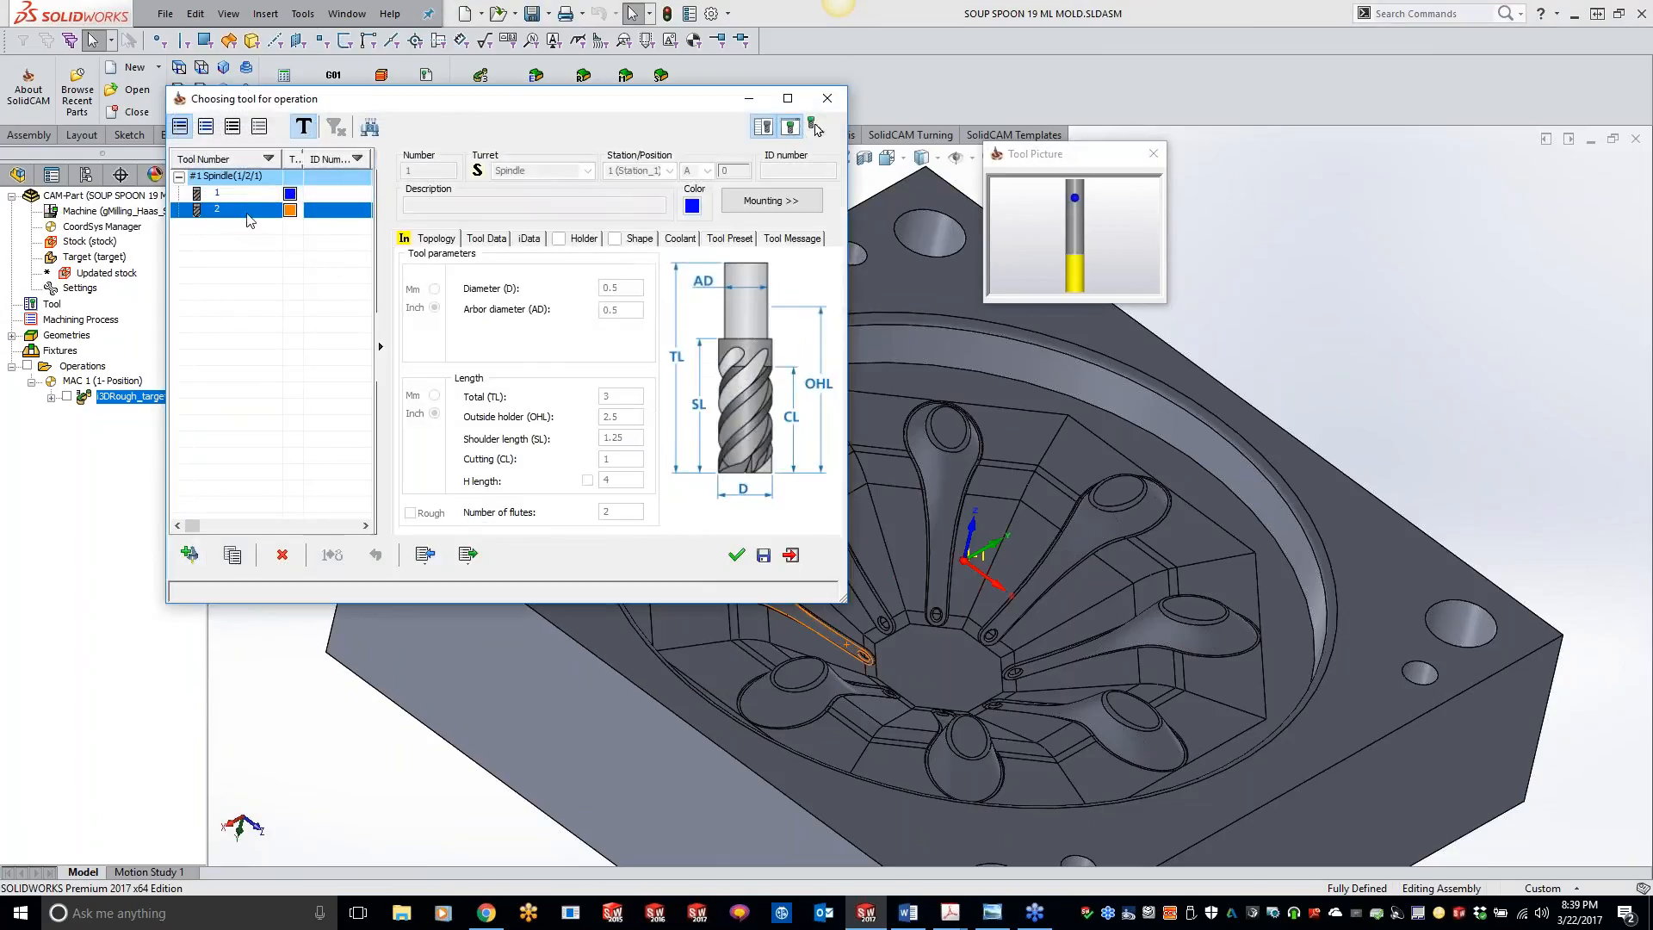
click(736, 556)
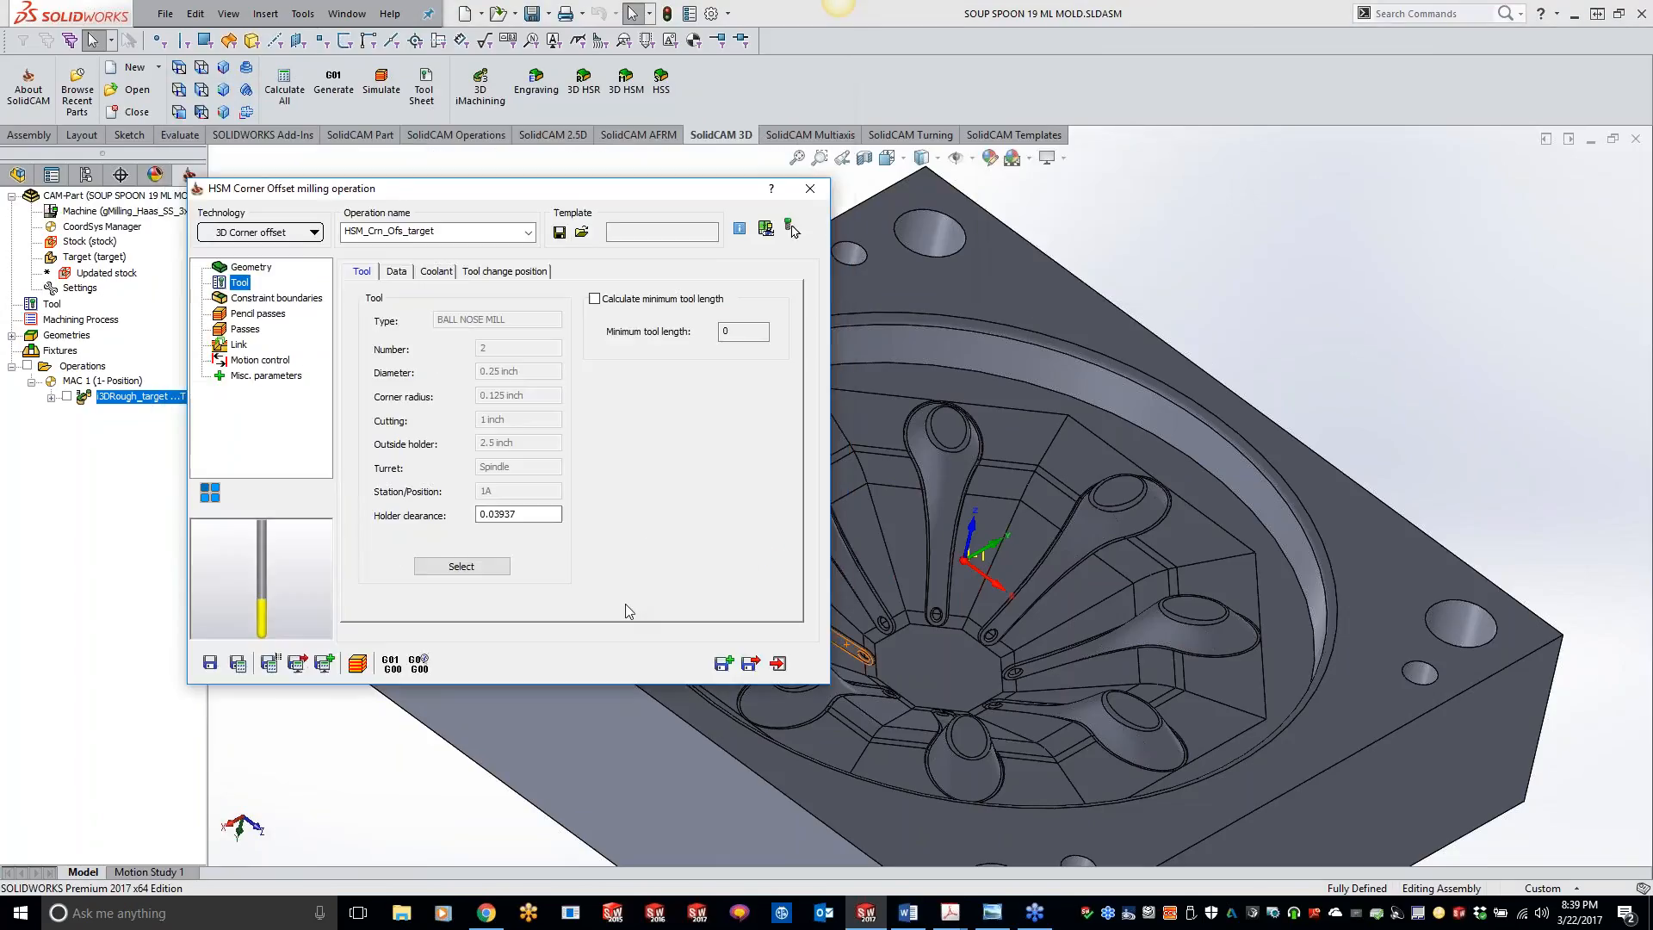
Step: Define a new user-defined constraint boundary from the circular upper edge of the mold cavity
click(255, 300)
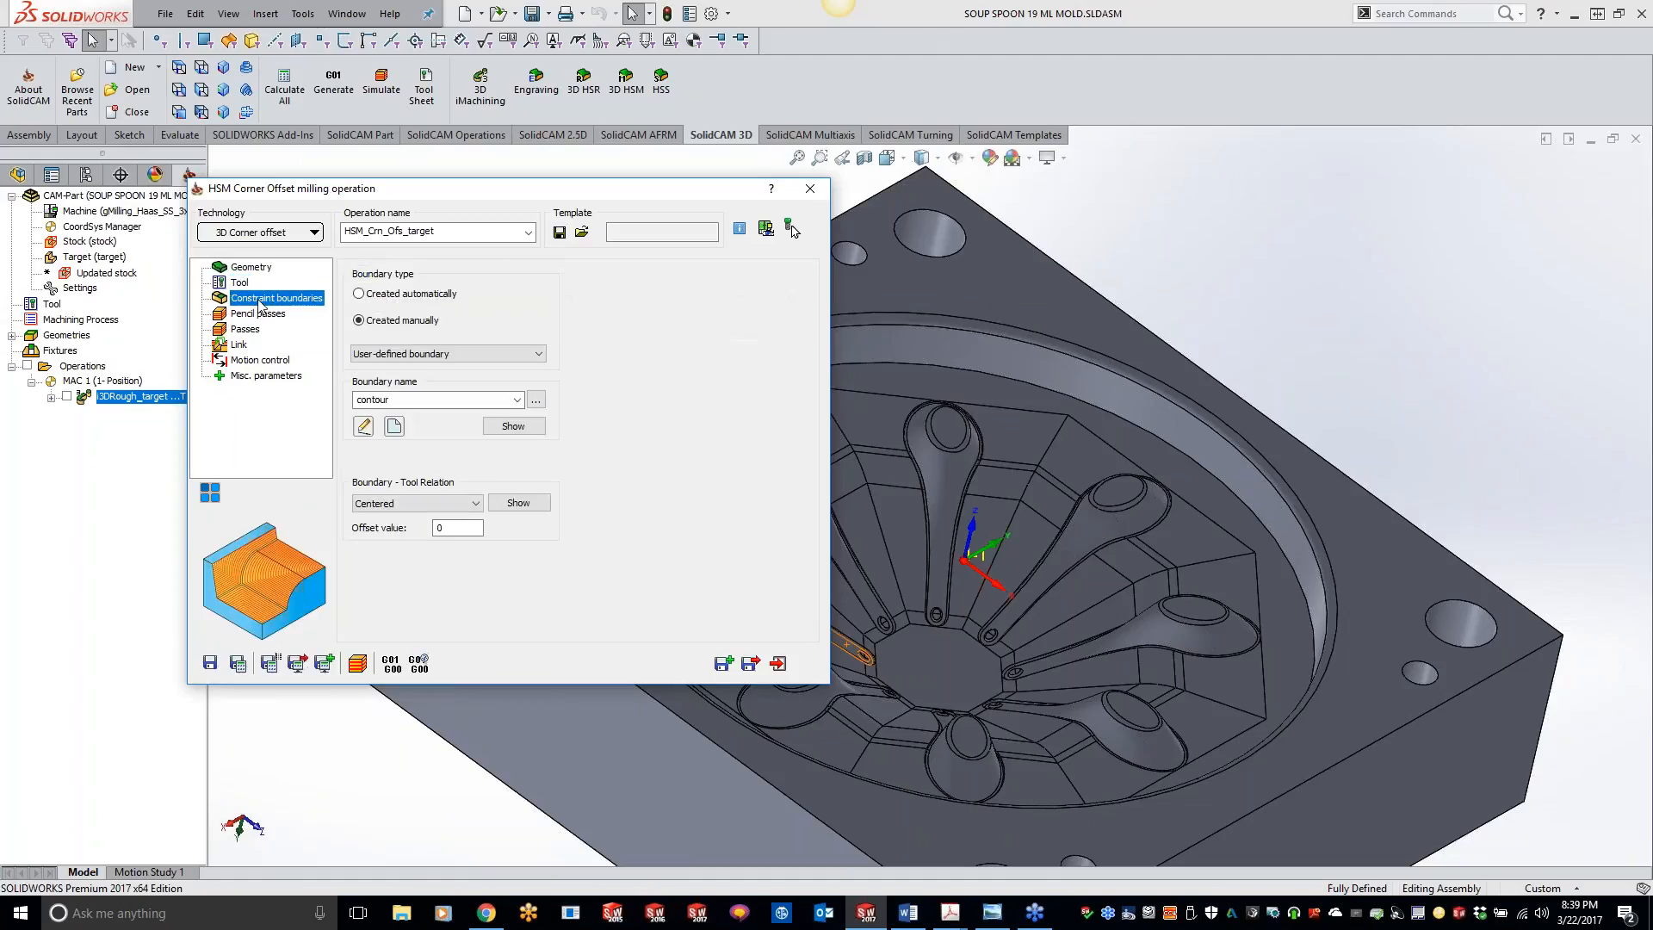
click(395, 426)
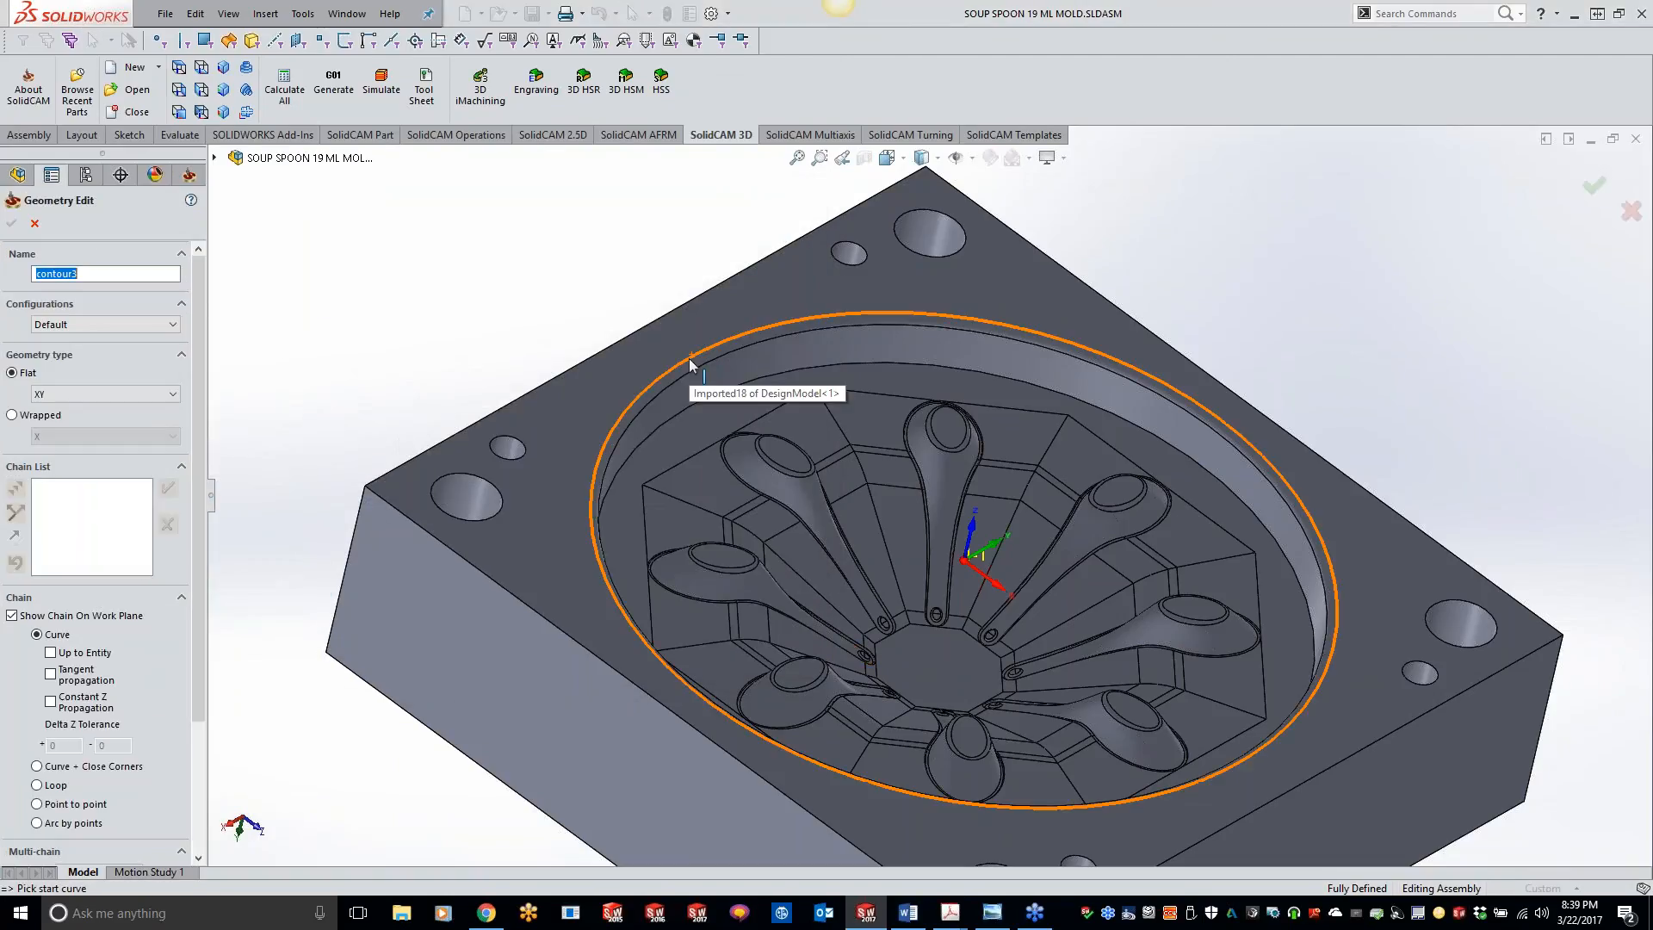
click(689, 358)
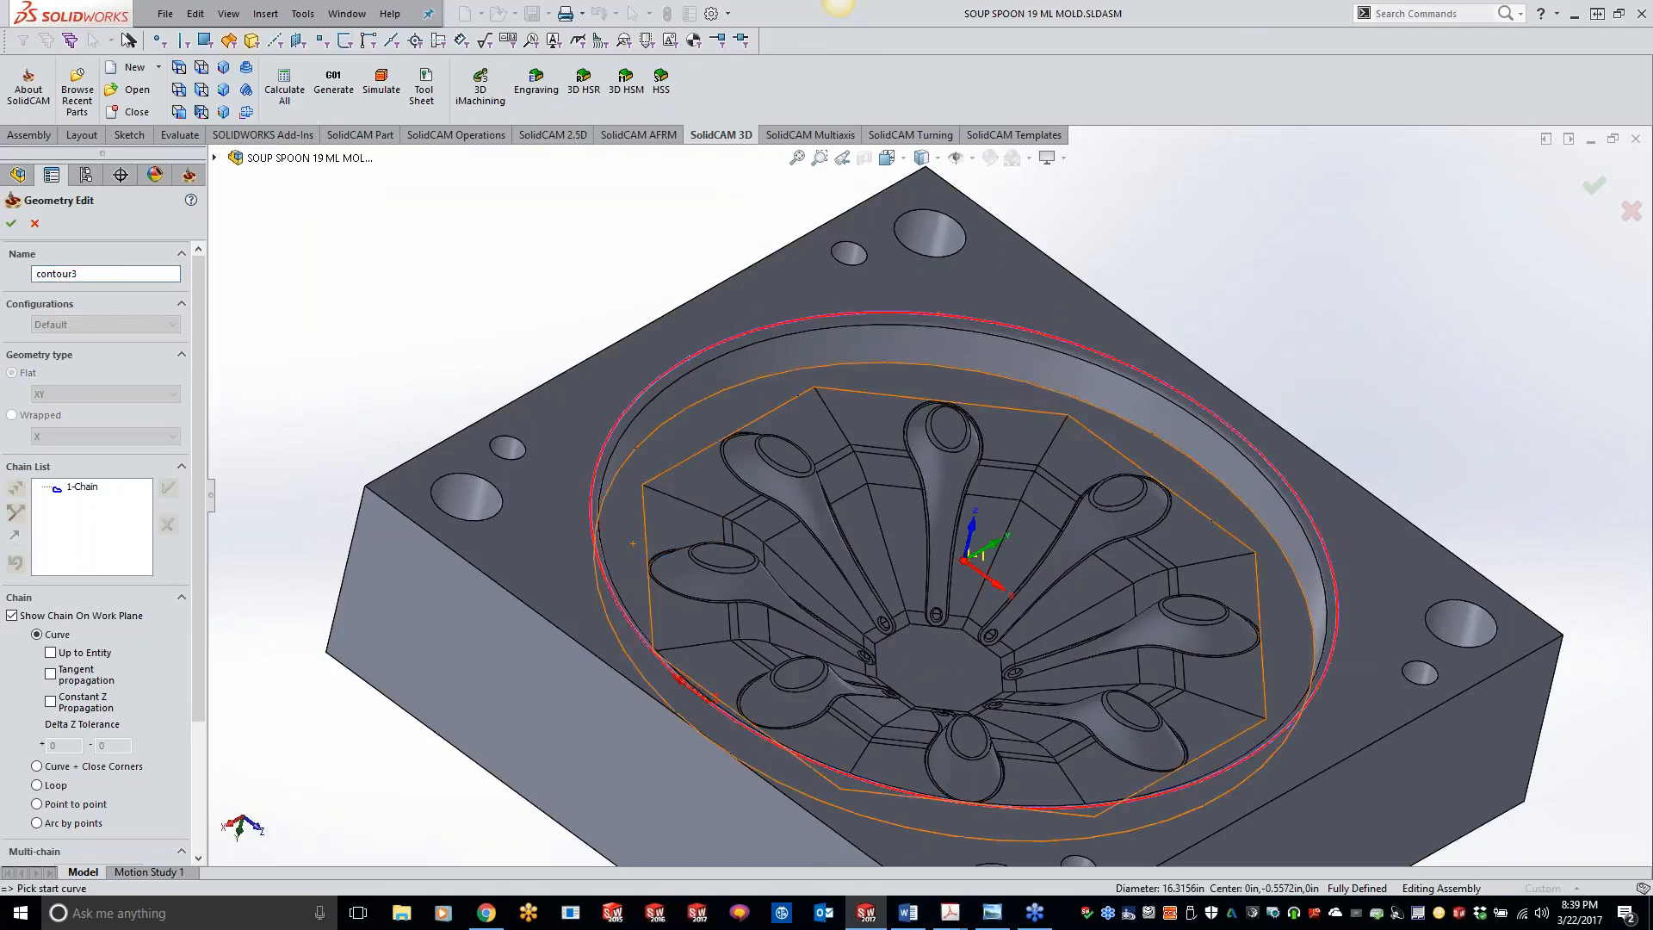
click(13, 223)
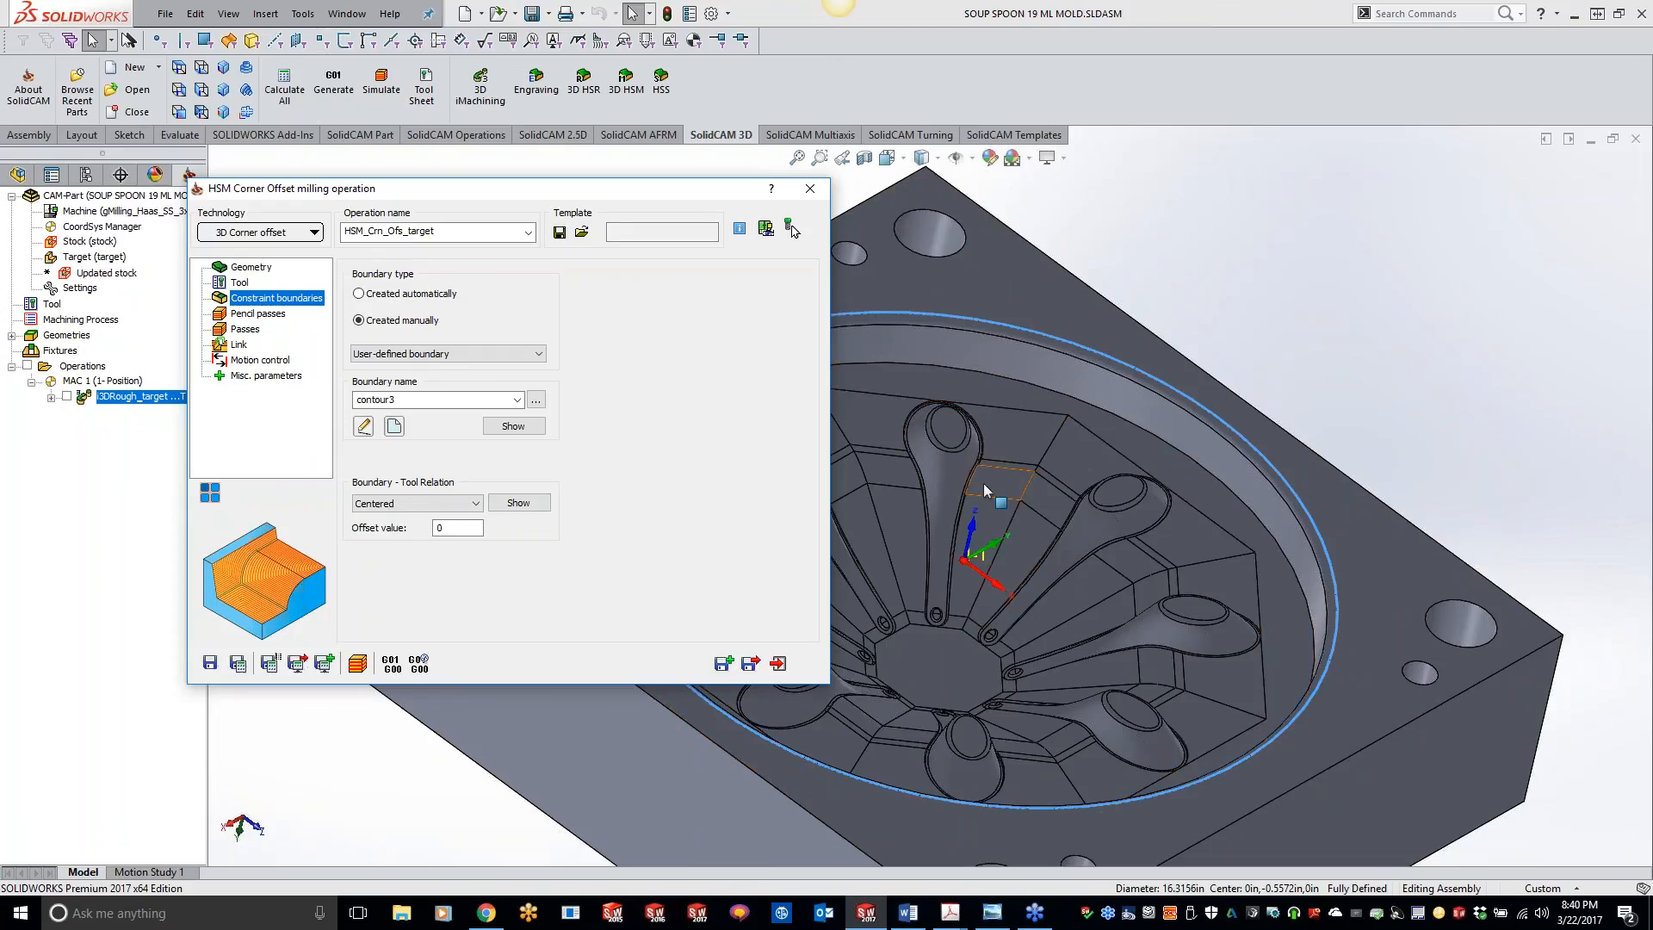
Step: Set the horizontal and vertical step over of the passes to 0.05, and save and calculate the operation
click(267, 315)
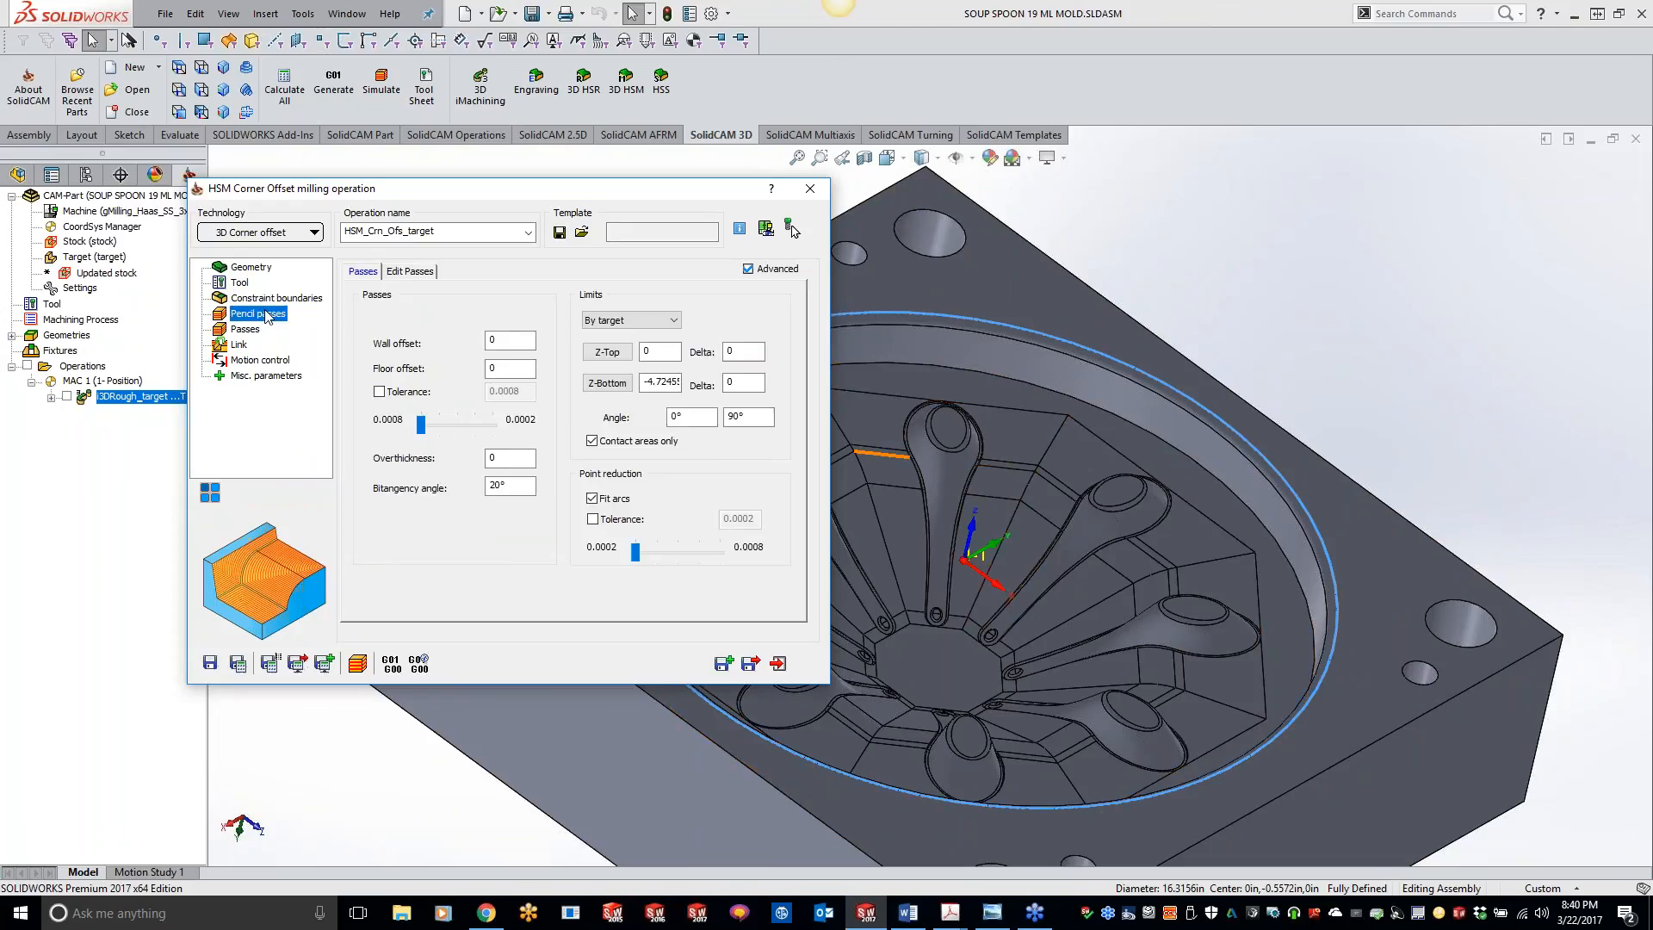
click(245, 332)
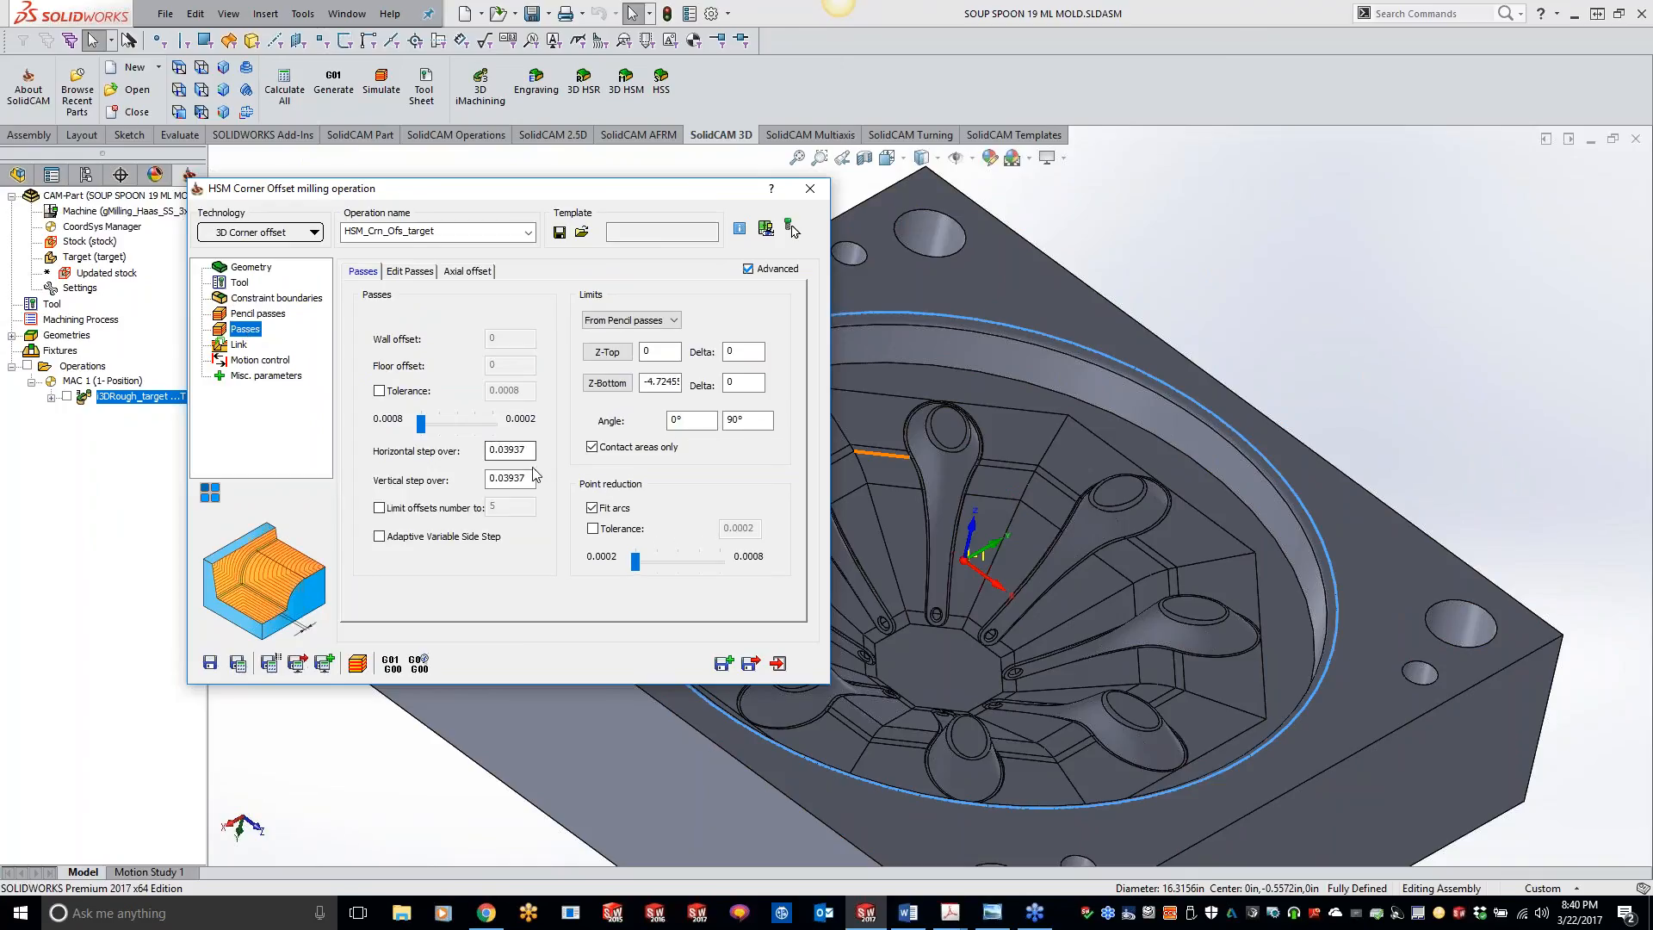
drag(504, 449, 527, 449)
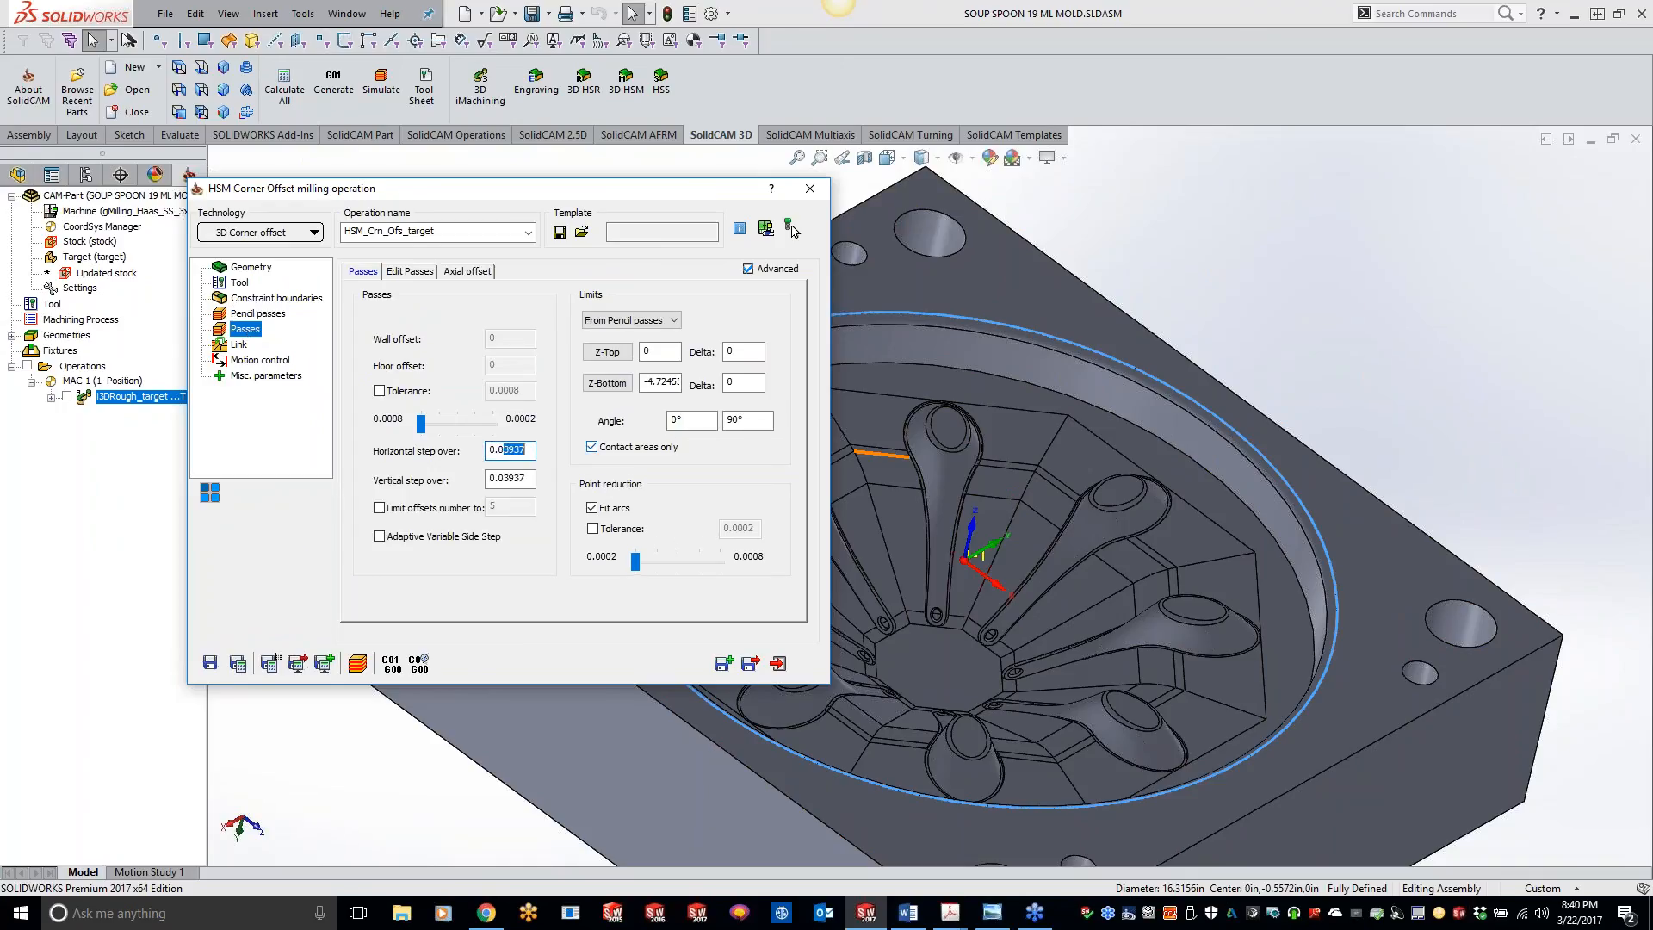
text(5)
key(Tab)
click(238, 665)
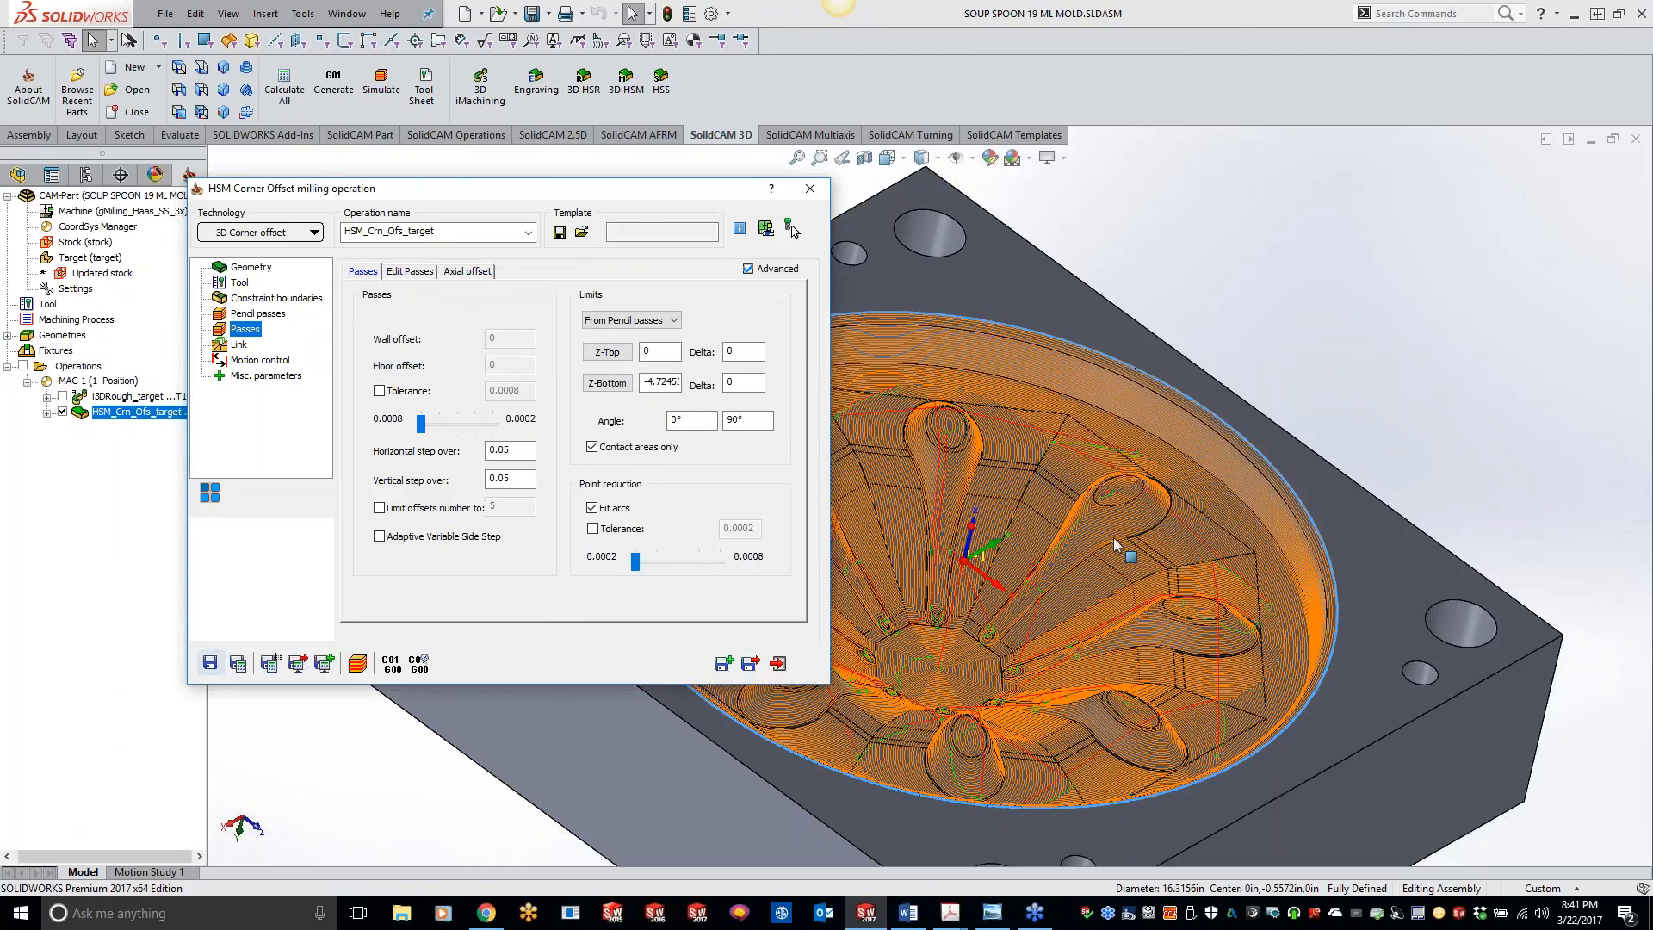
Step: Examine the corner offset toolpath on the cavity wall, around the spoon shapes and across the whole mold
scroll(1301, 366, down, 5)
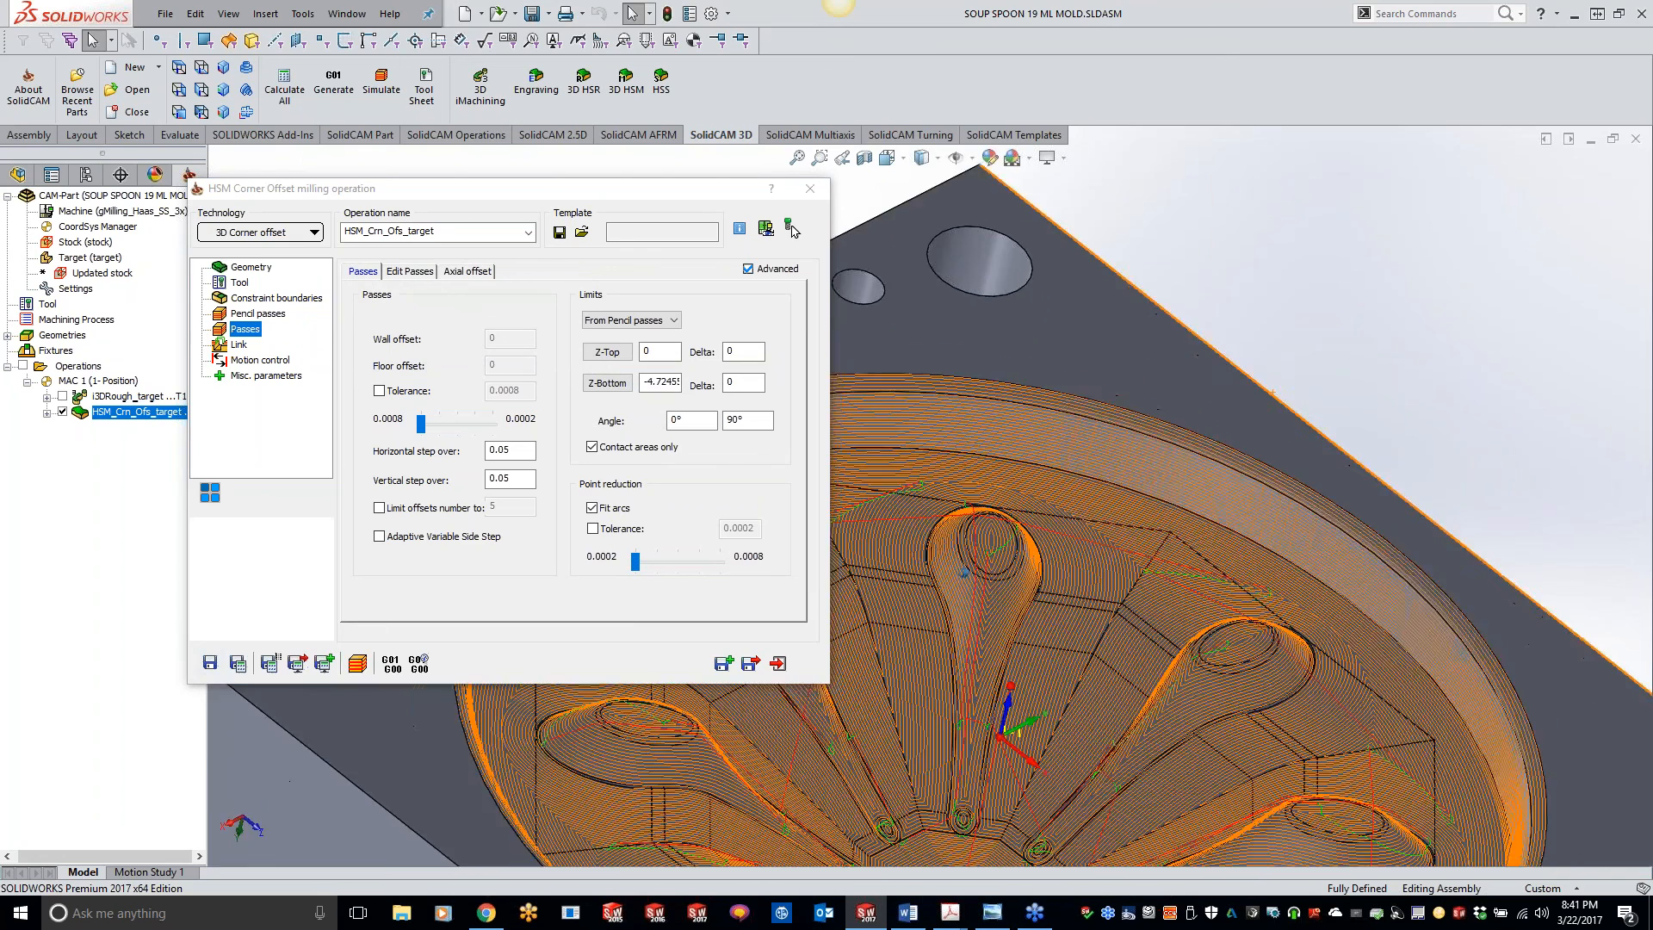
scroll(1186, 432, down, 3)
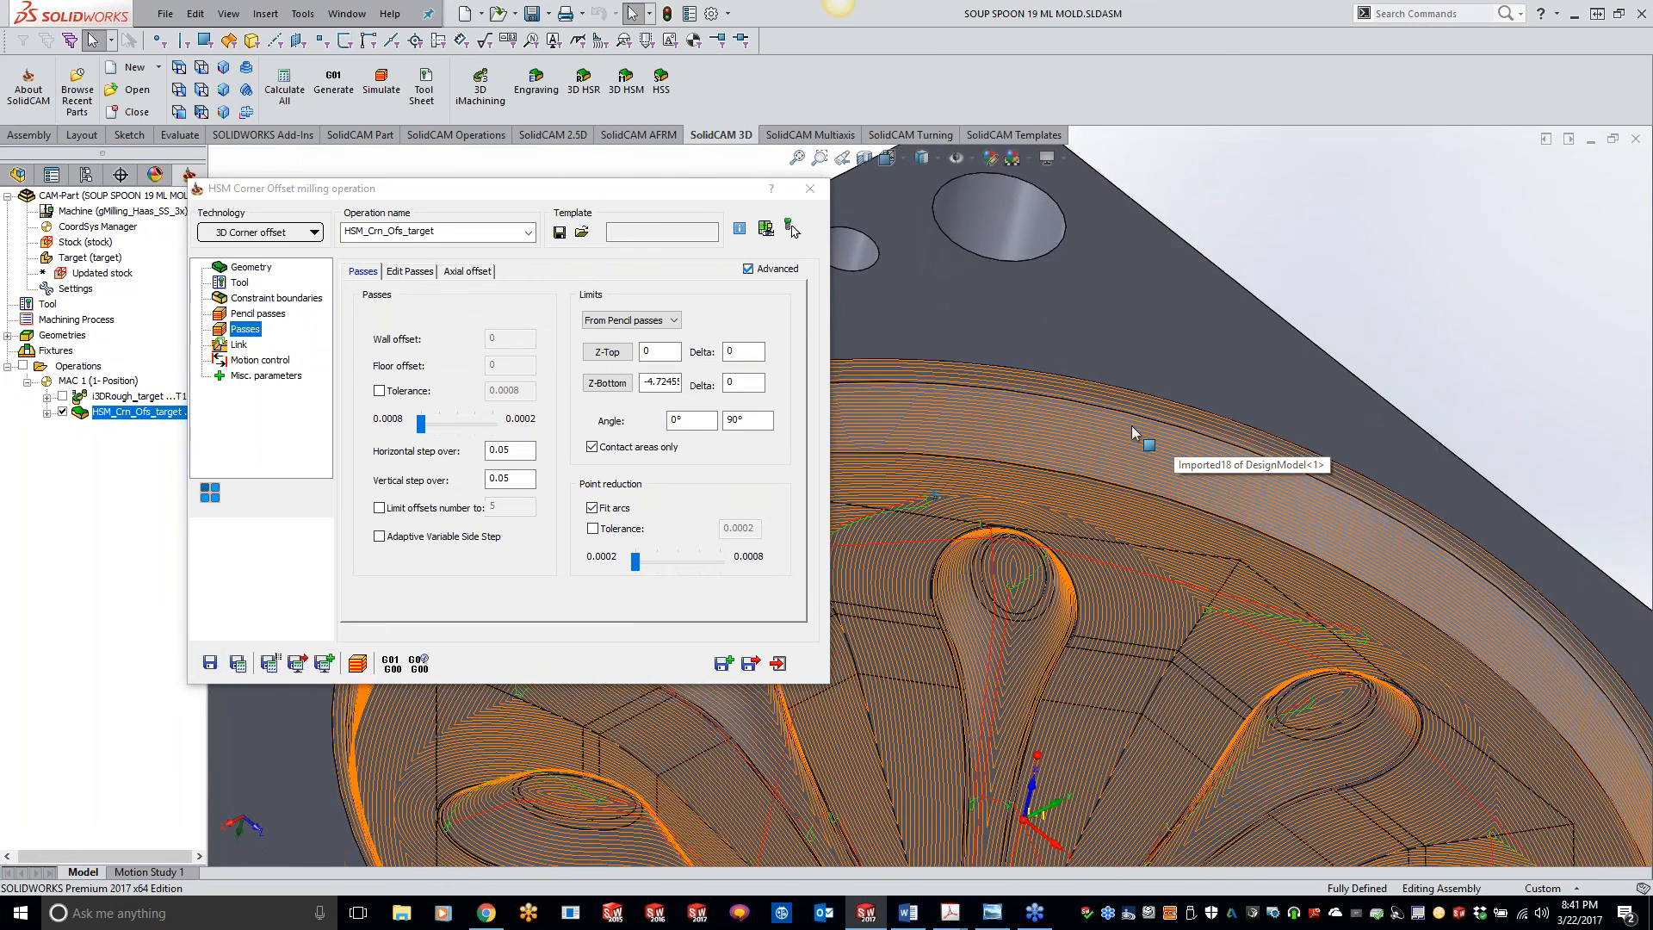
middle_drag(1132, 425, 1025, 473)
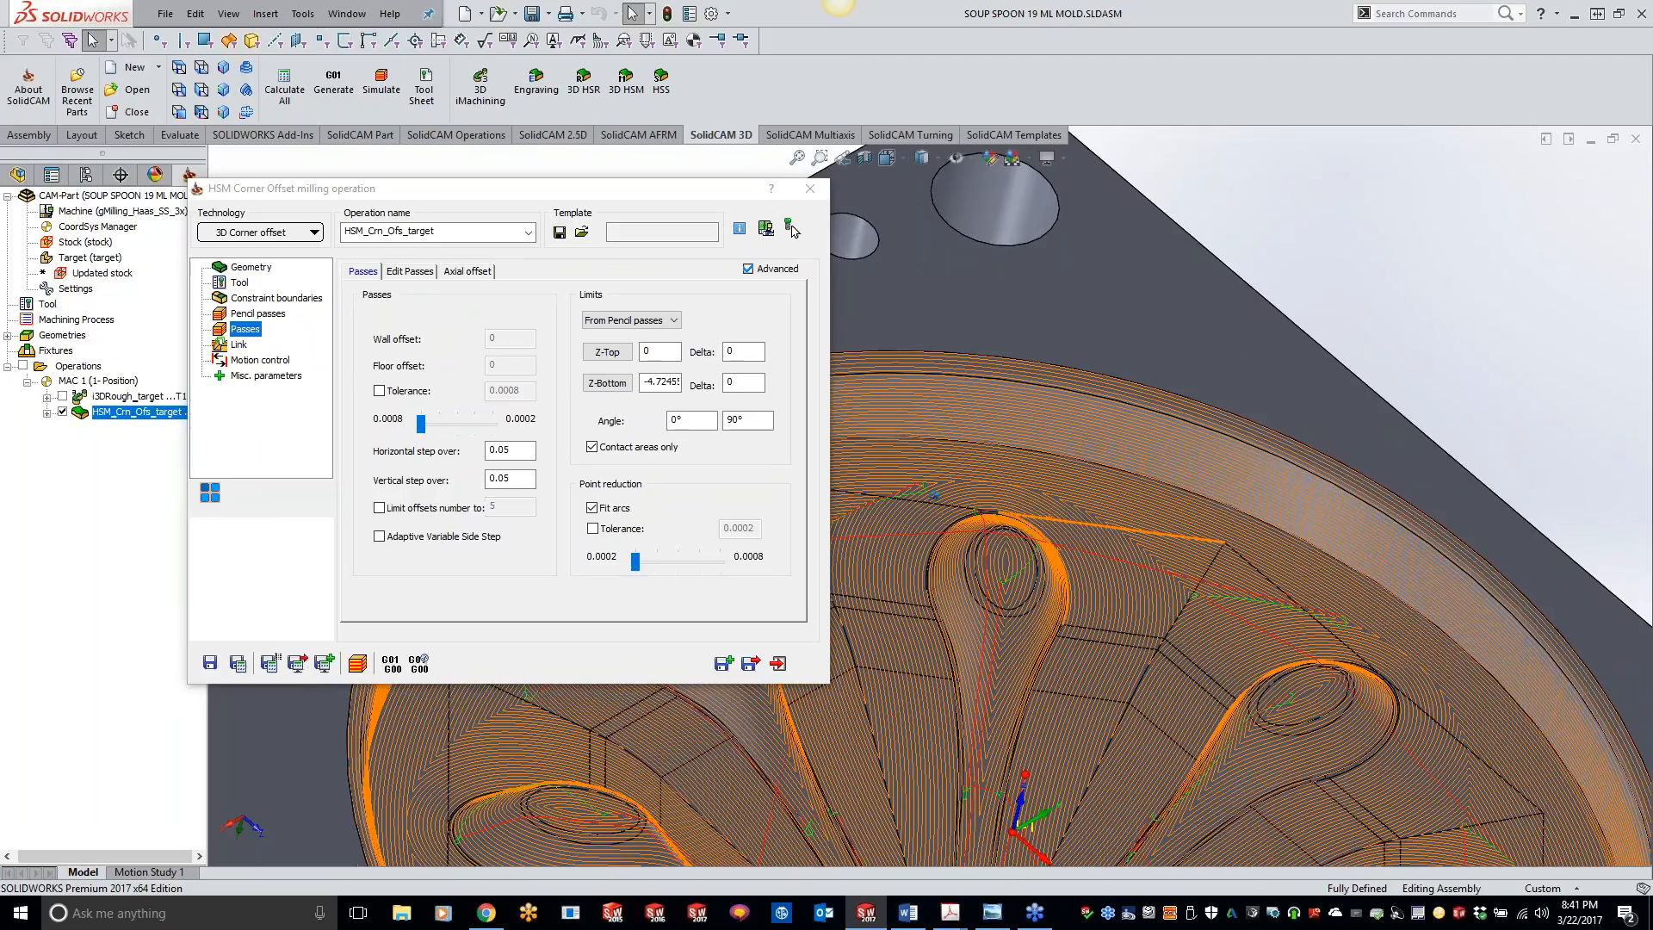
scroll(1067, 668, up, 1)
scroll(1109, 349, down, 5)
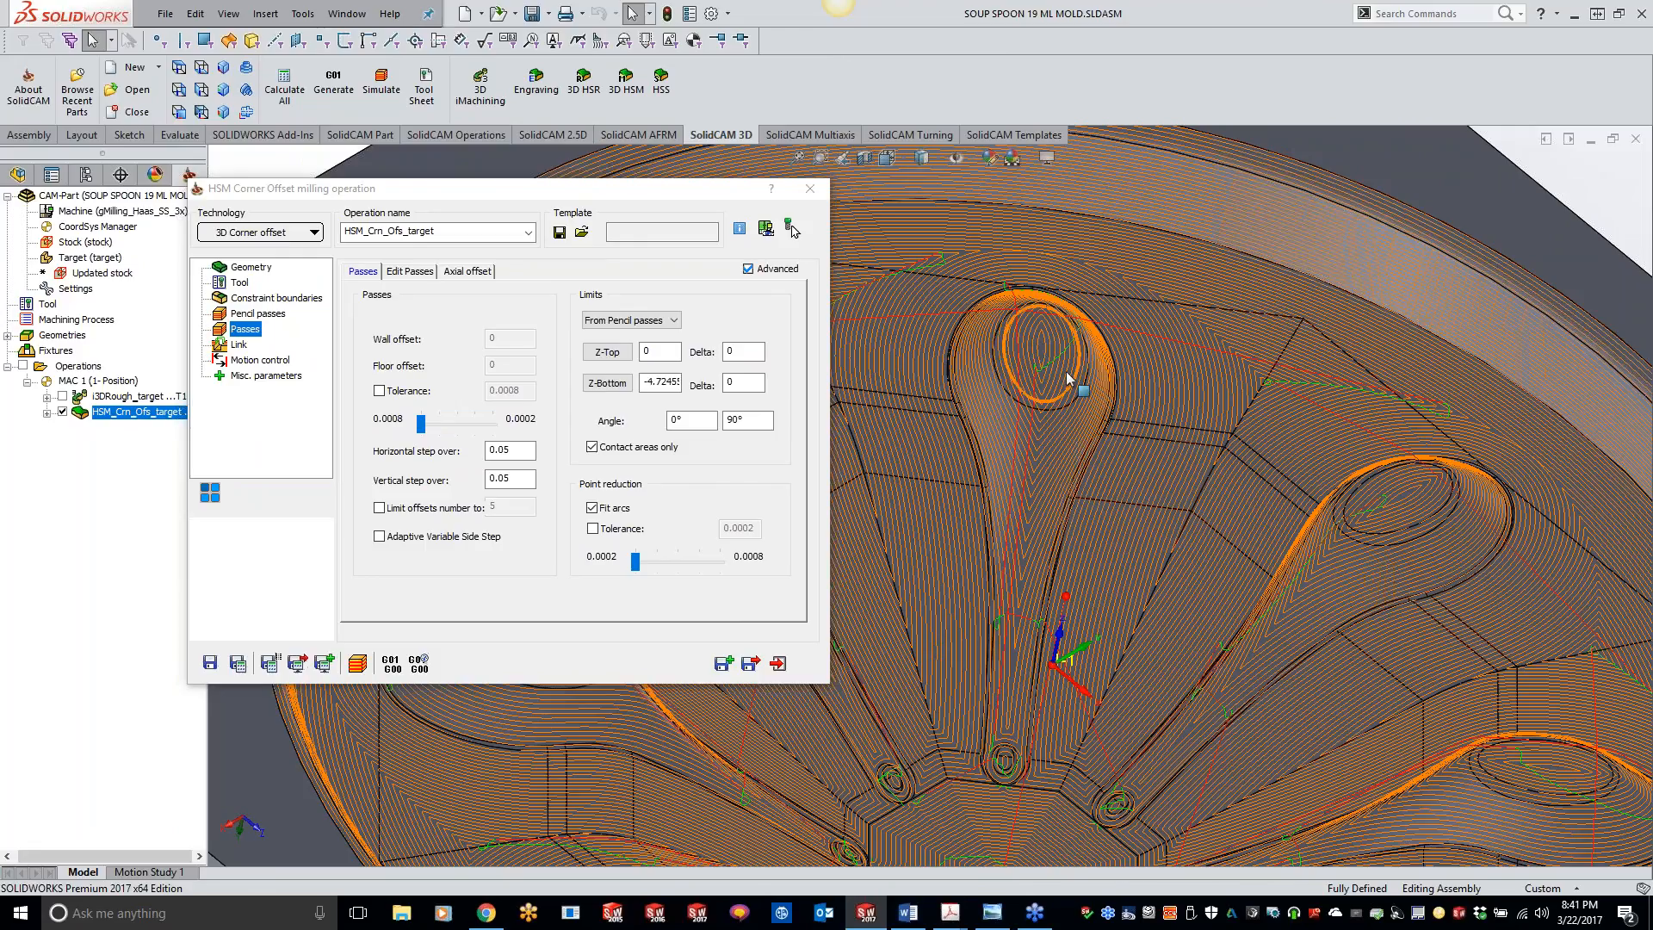
scroll(1033, 338, down, 2)
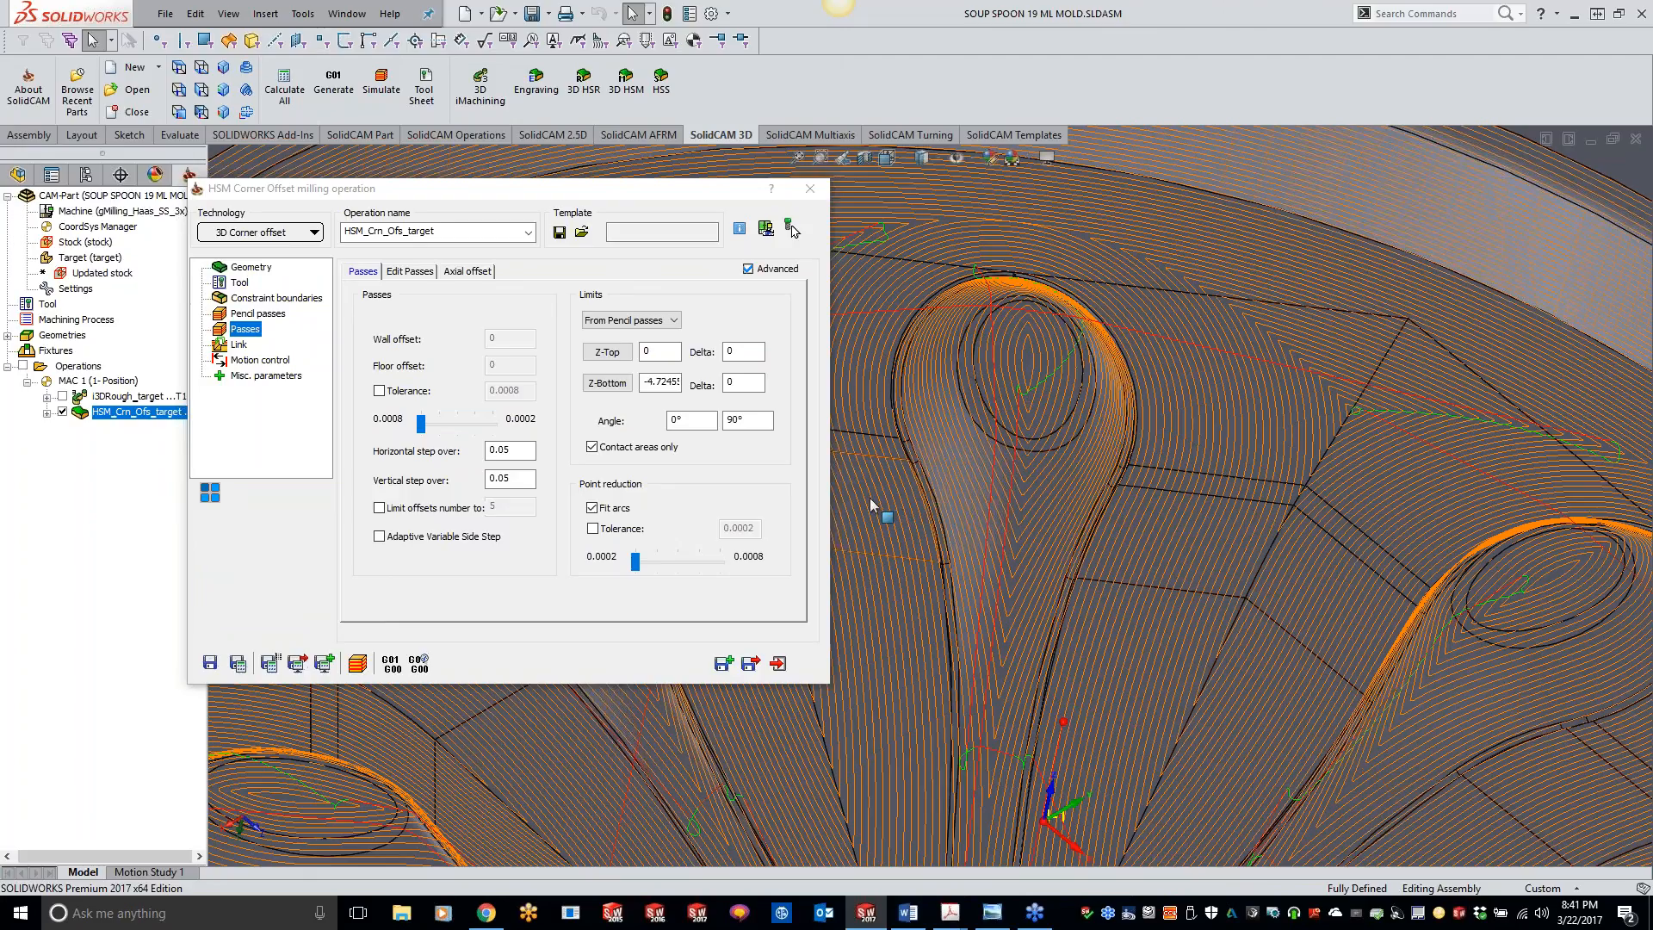
mouse_move(518, 449)
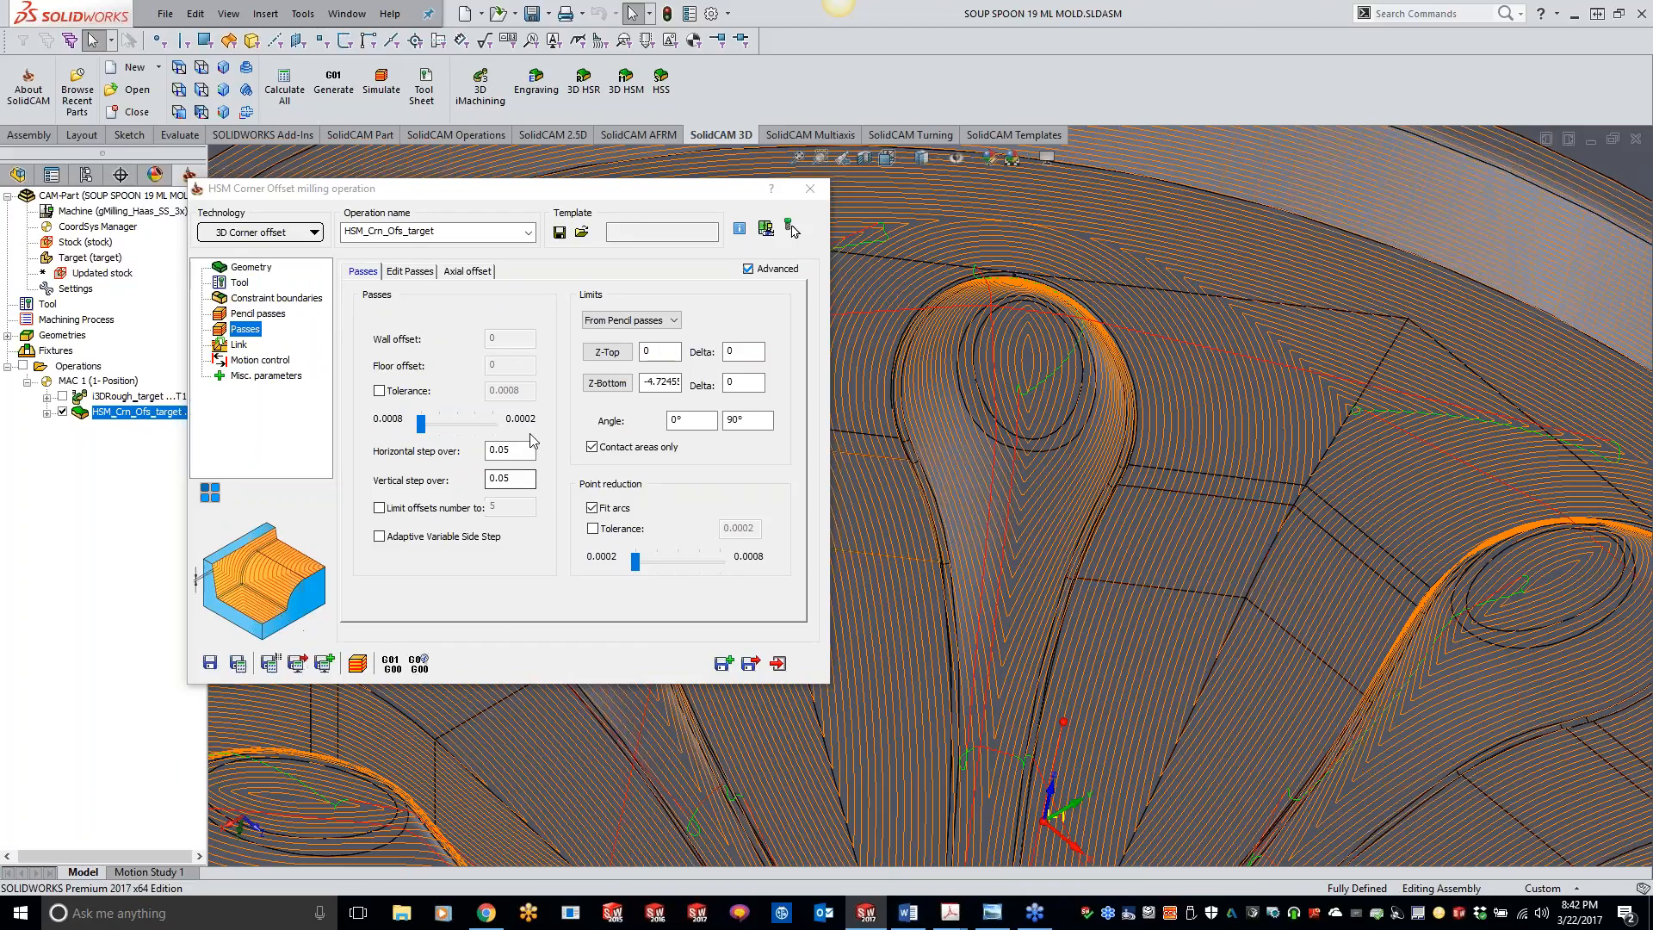
click(512, 451)
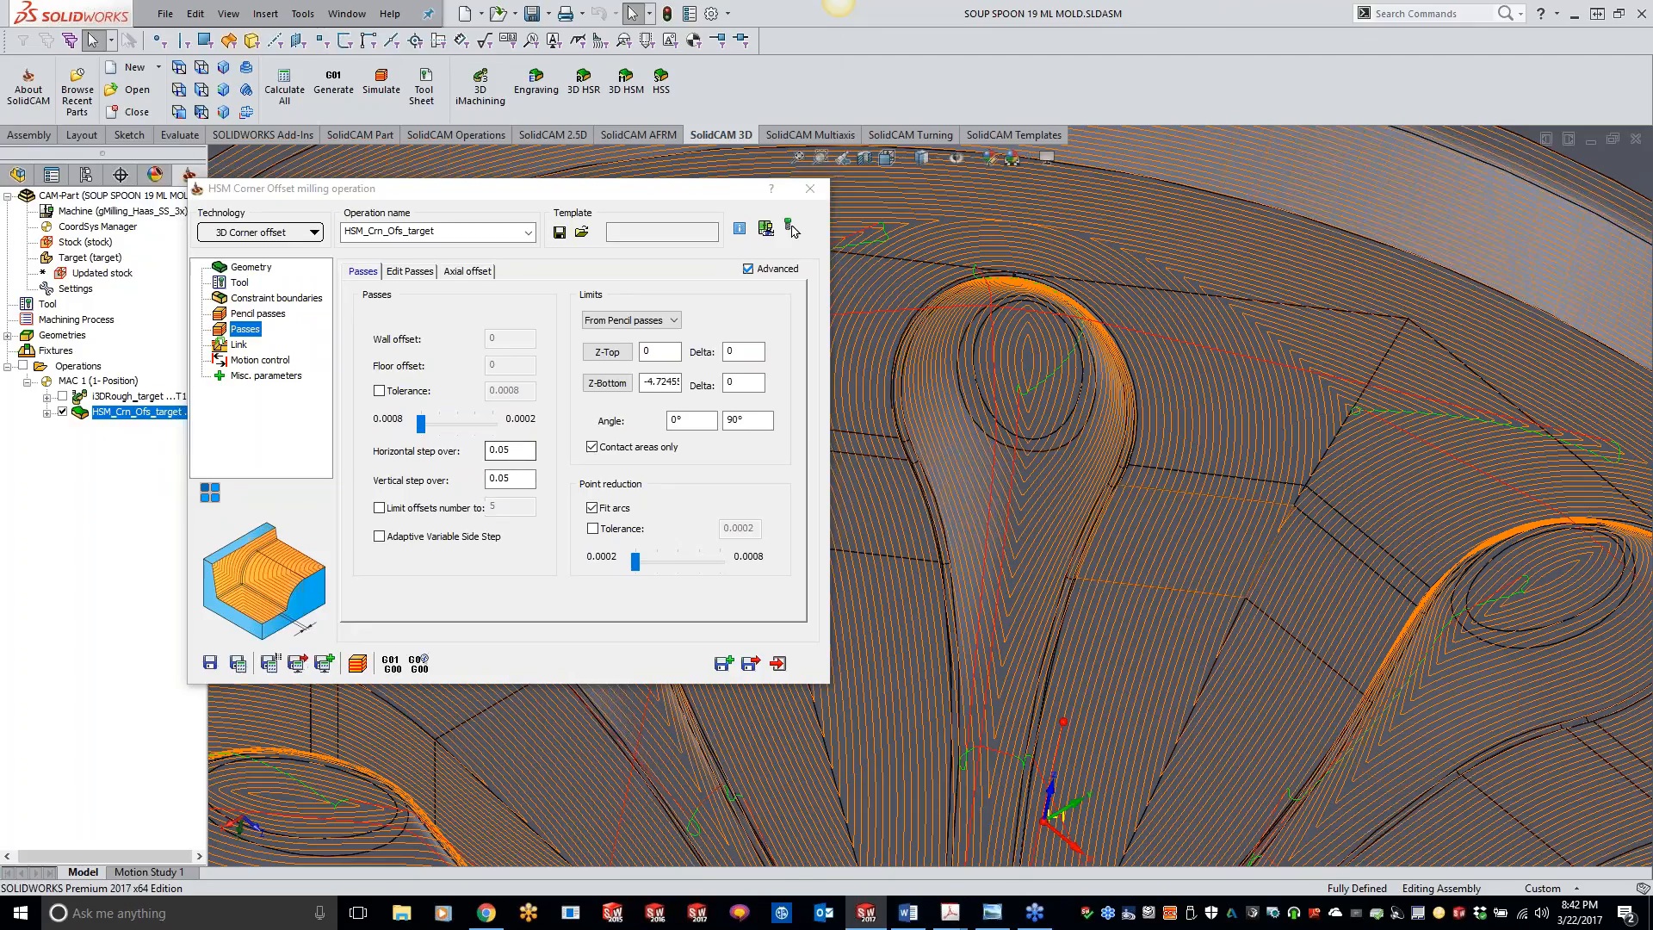
scroll(851, 585, up, 5)
scroll(851, 585, down, 2)
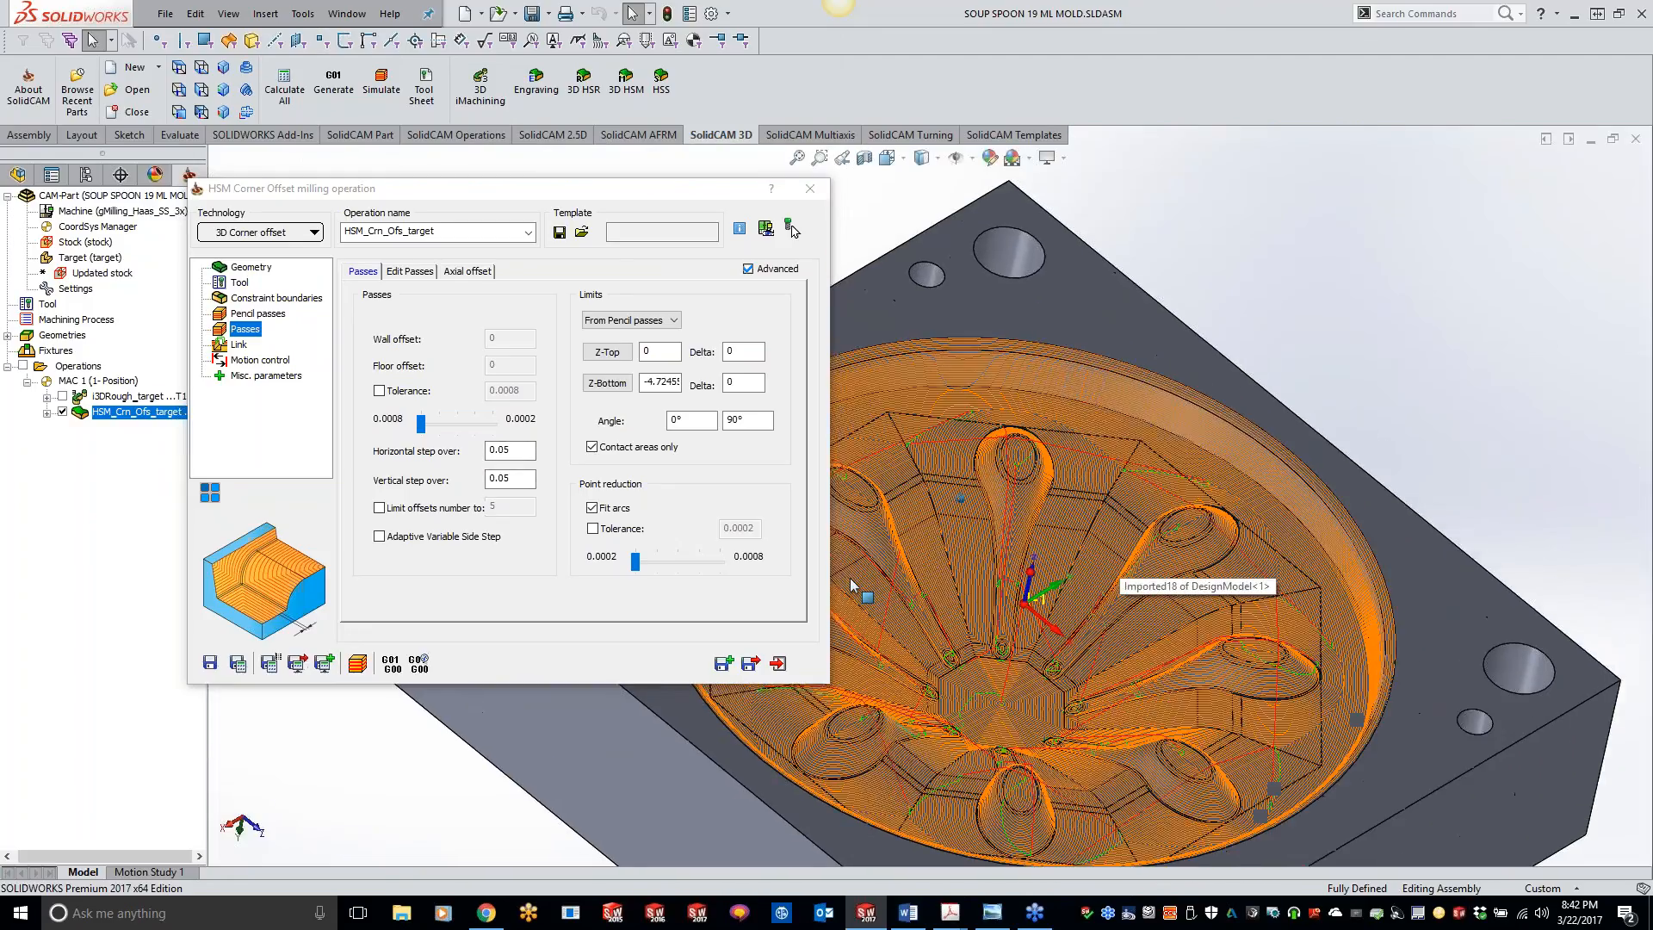
Step: Try ordering the passes with Islands at same time and Simple ordering in the corner offset operation's link settings
click(404, 271)
click(267, 345)
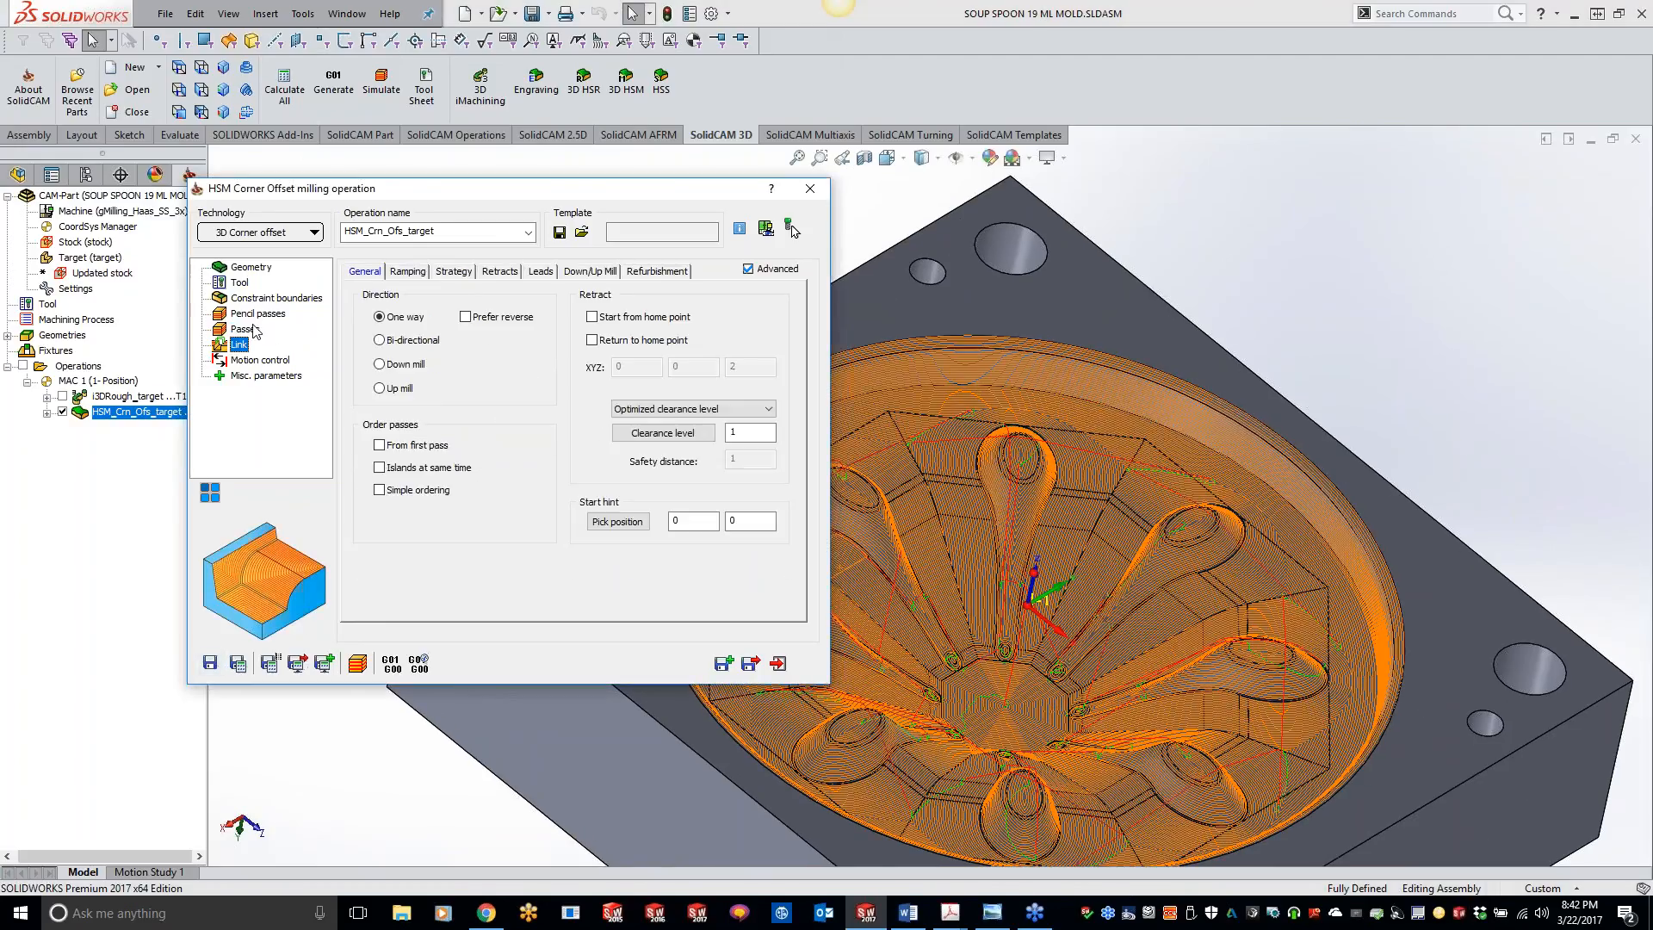
mouse_move(379, 454)
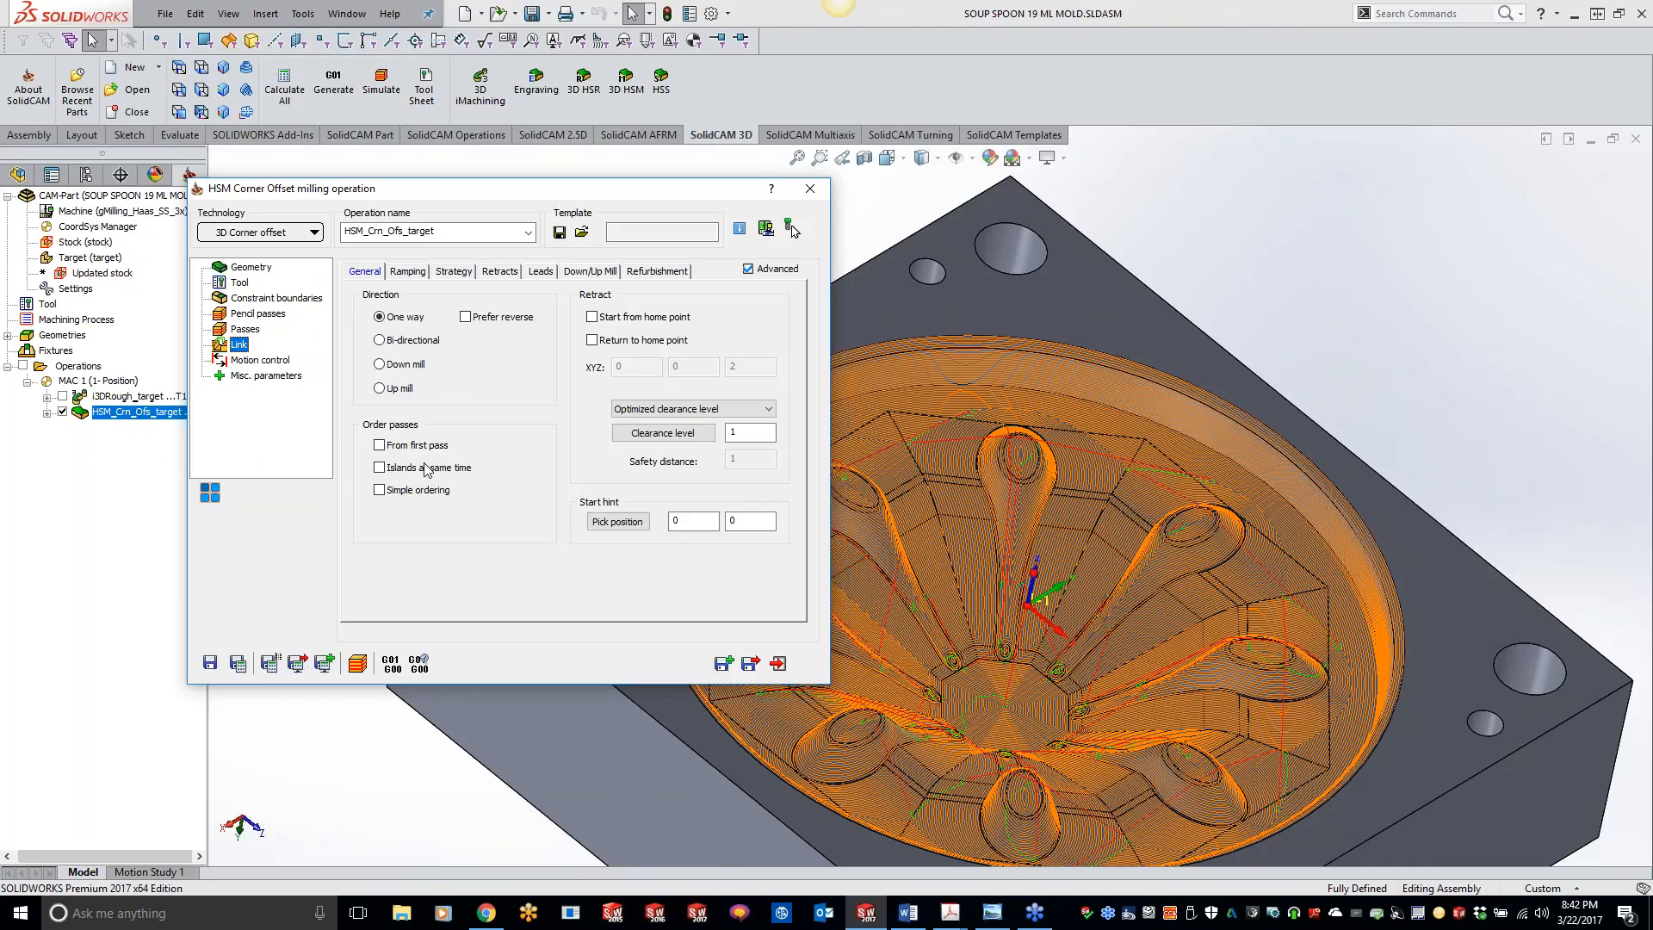
click(379, 468)
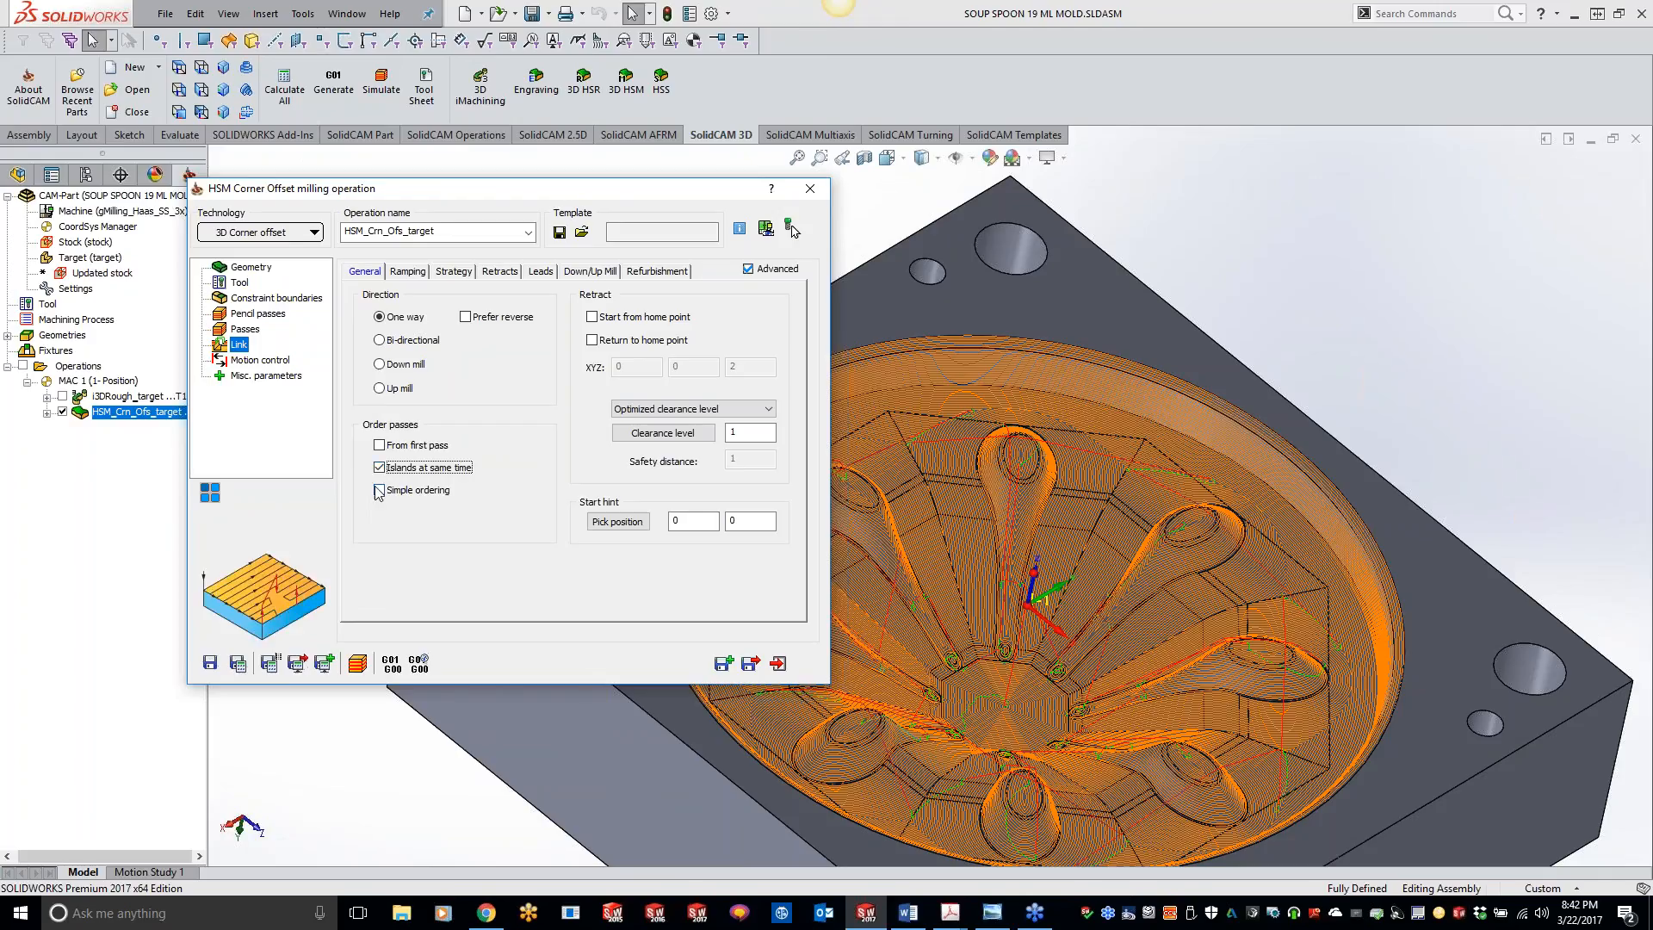
click(376, 490)
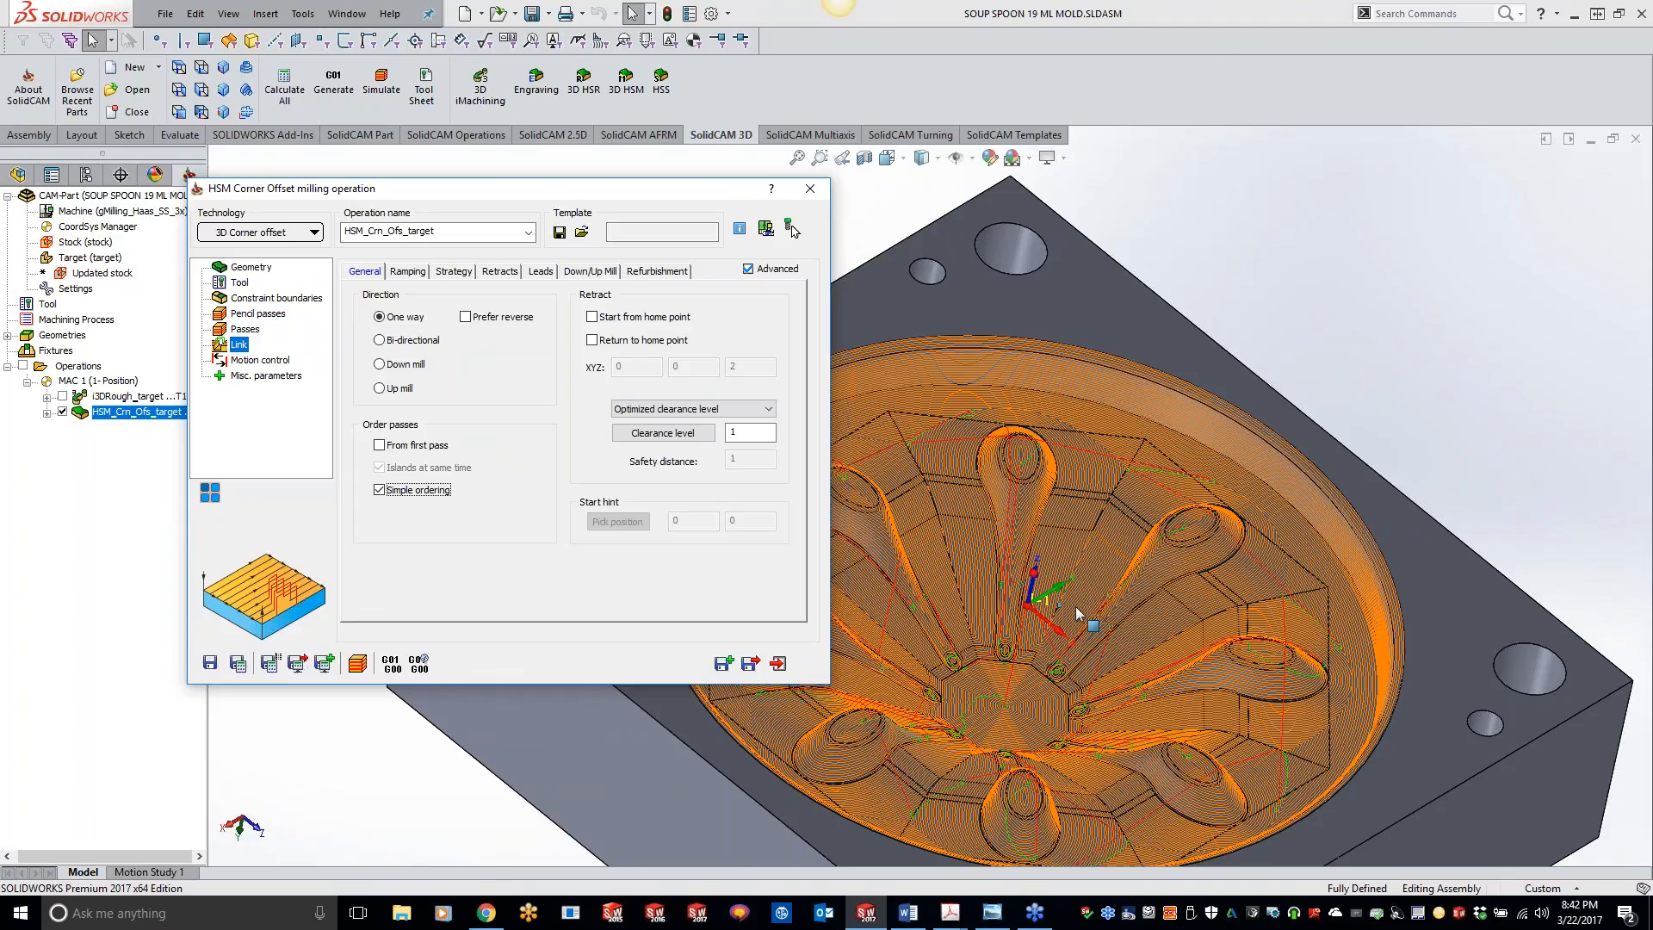
click(1348, 285)
middle_drag(1293, 435, 1202, 414)
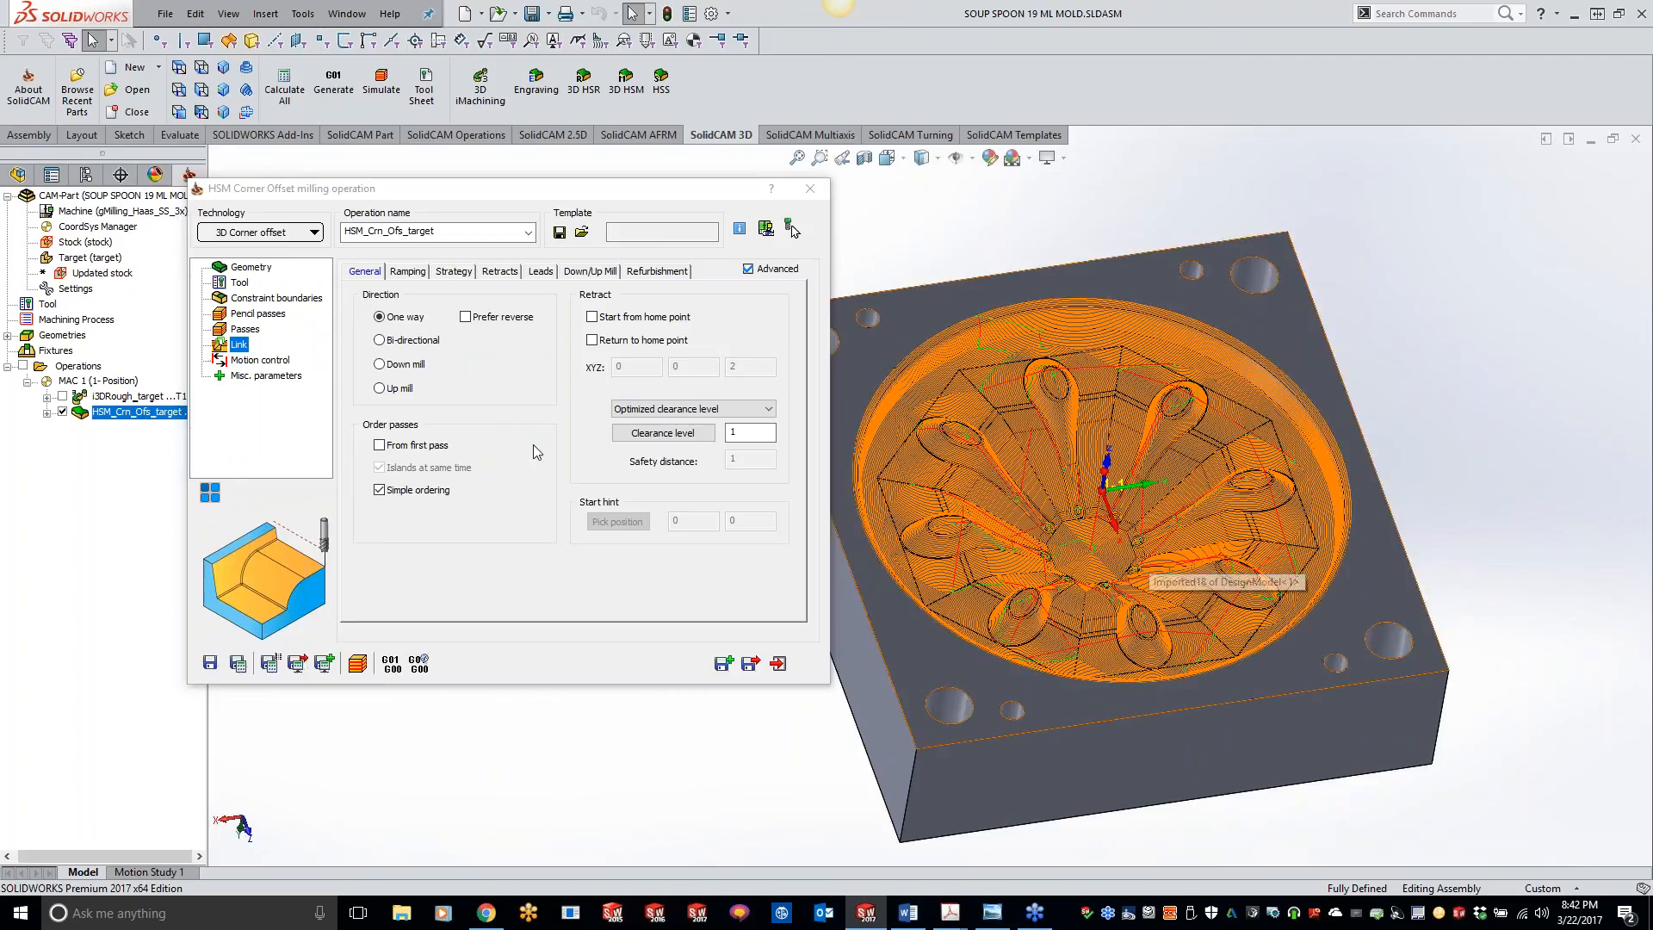
Step: Disable Simple ordering and Islands at same time, and try the Bi-directional direction before restoring One way
click(379, 490)
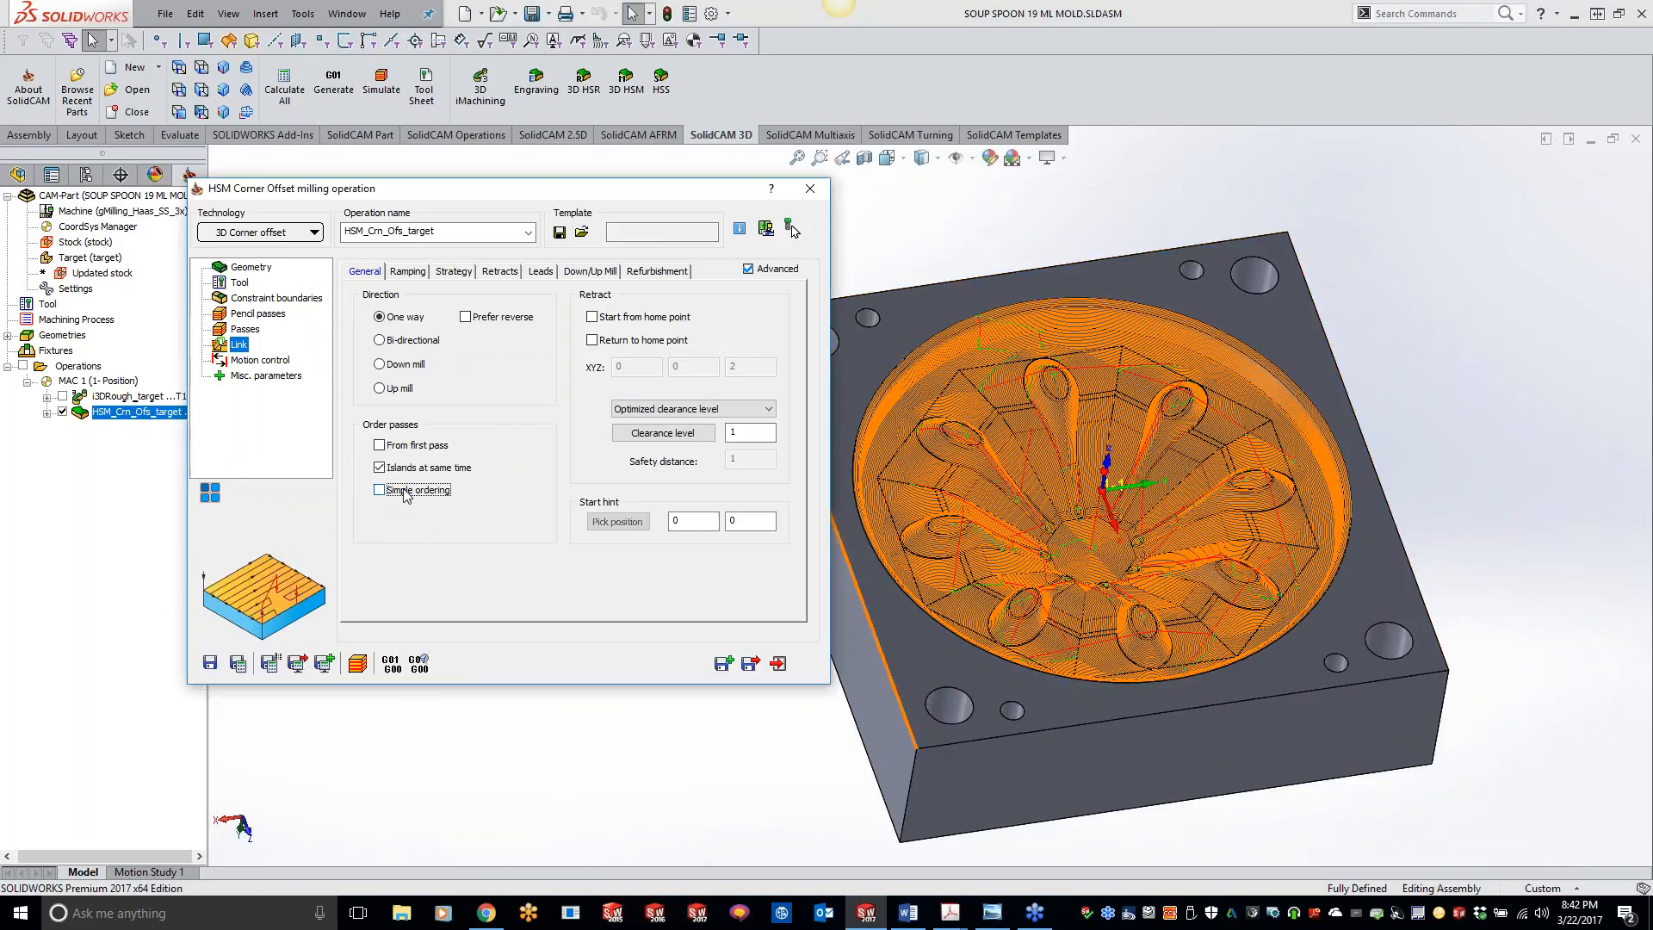
click(428, 468)
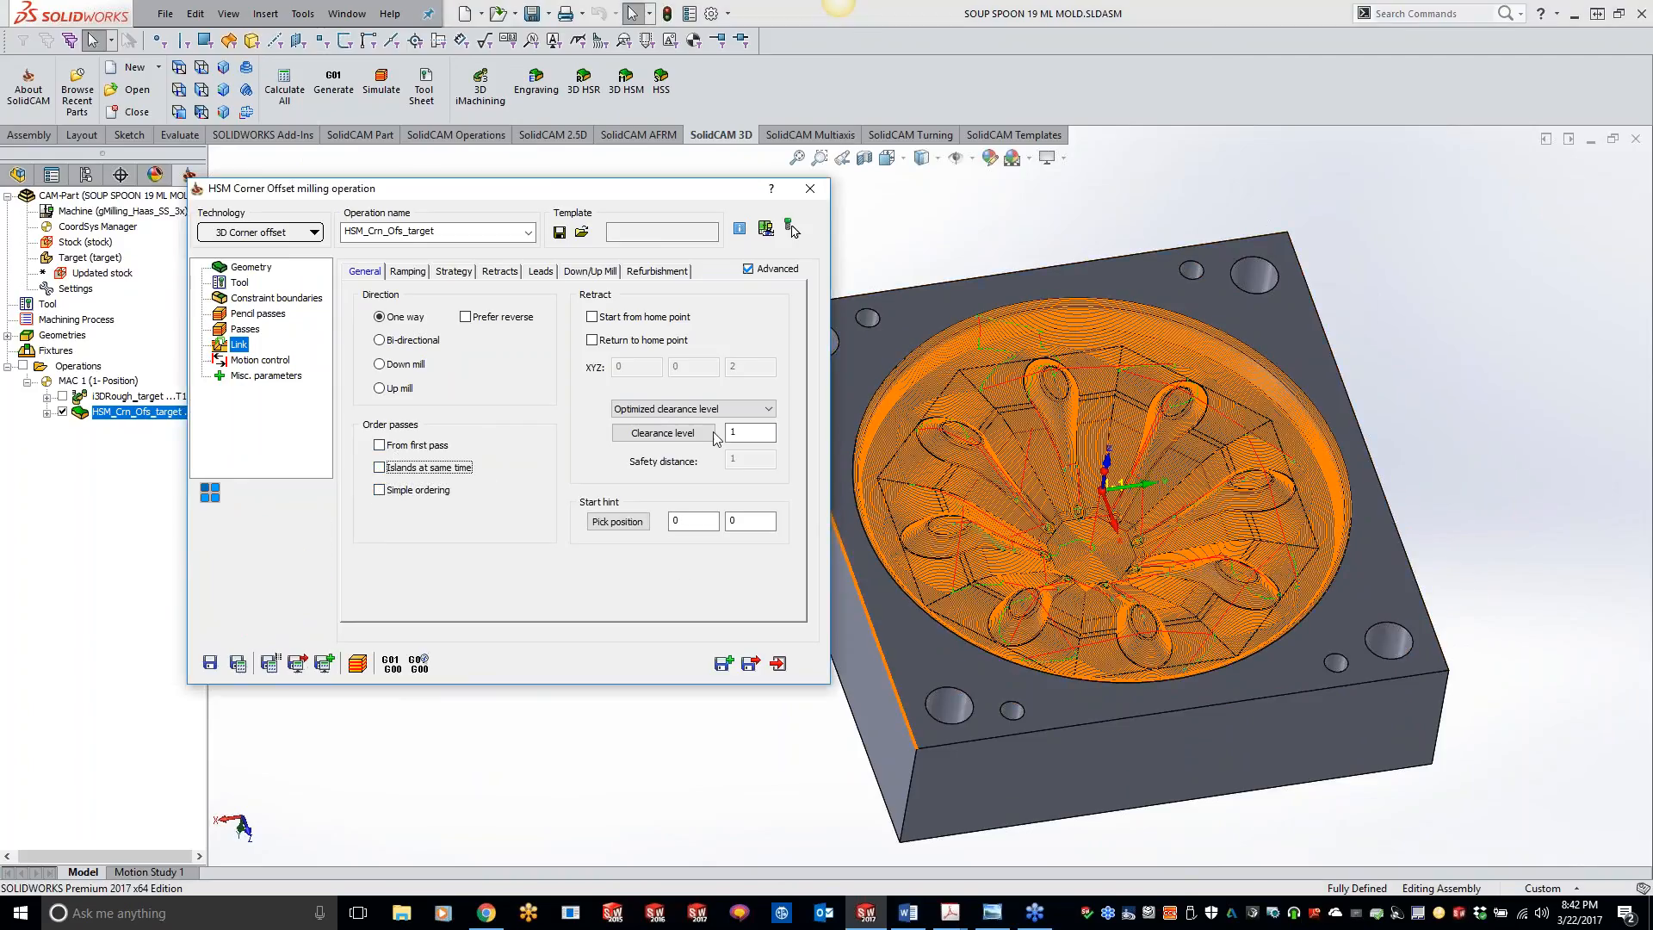
click(381, 341)
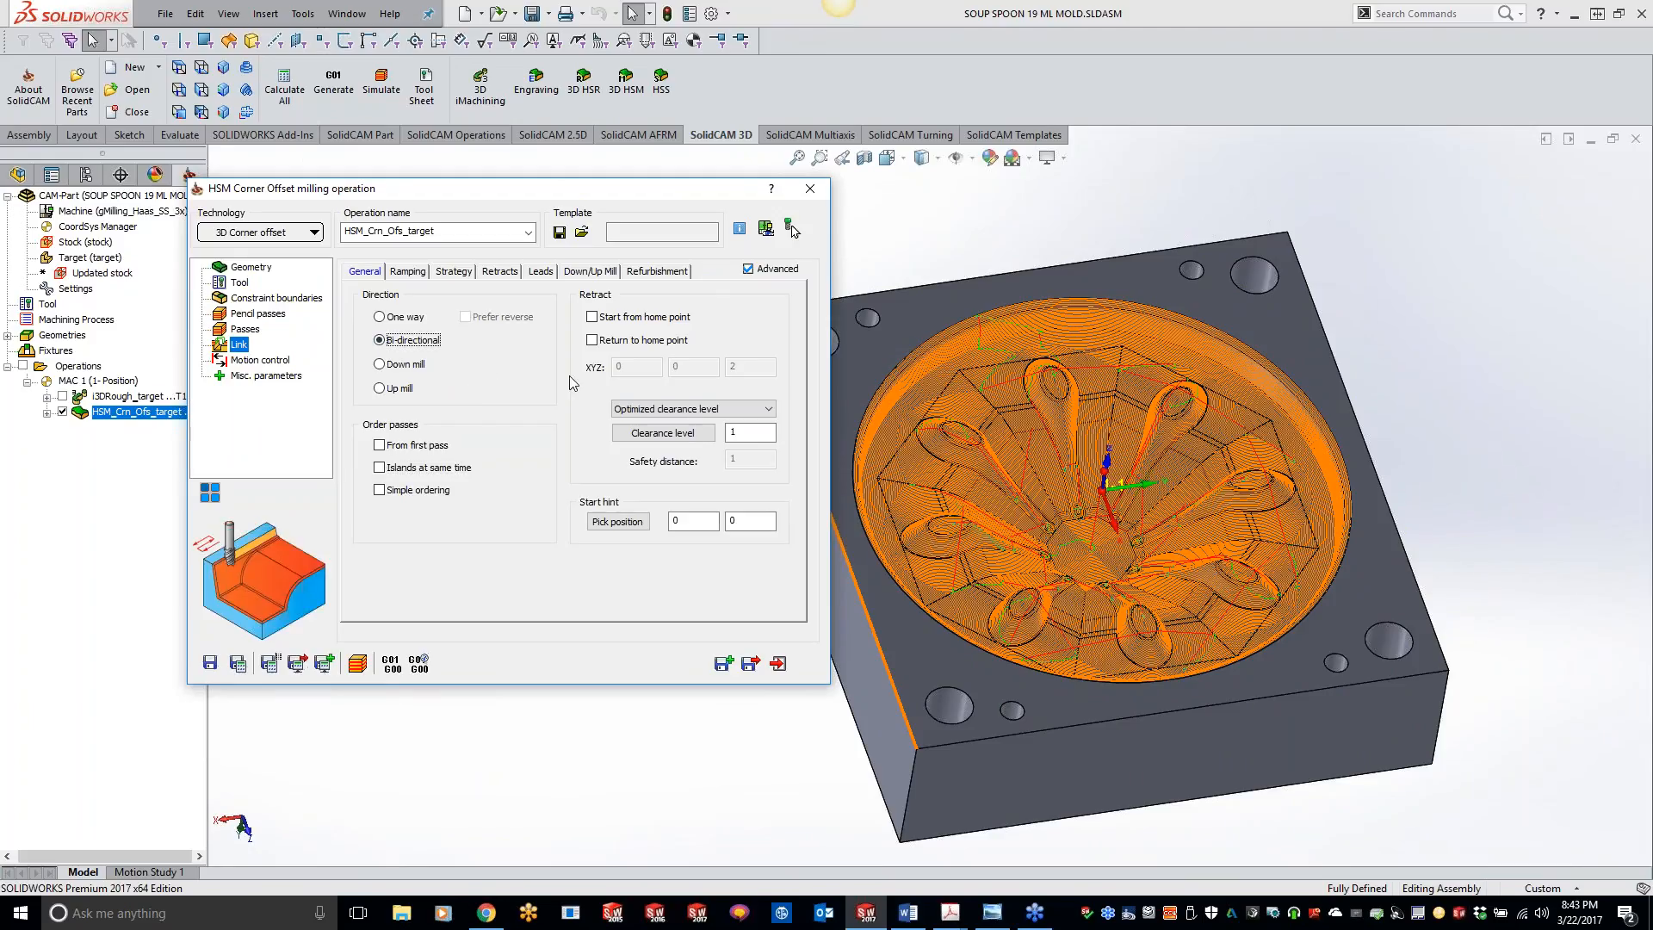
click(403, 319)
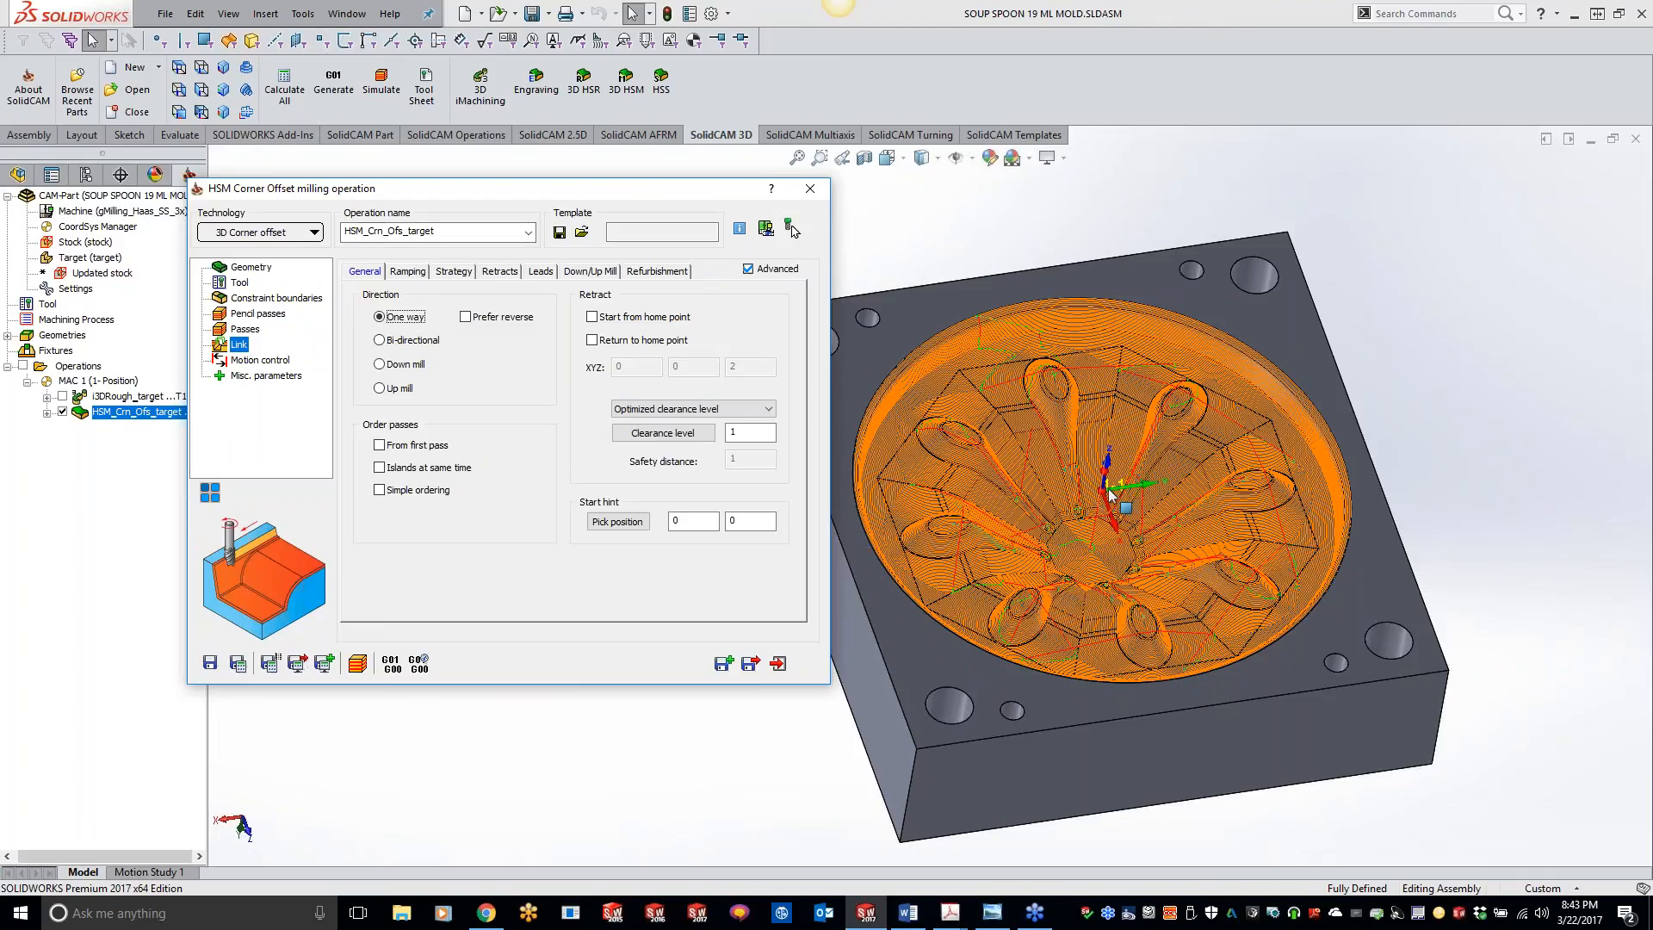
Step: Examine the corner offset toolpath and its linking moves on the cavity's central floor and around the spoon shapes
click(1489, 448)
scroll(1484, 447, down, 1)
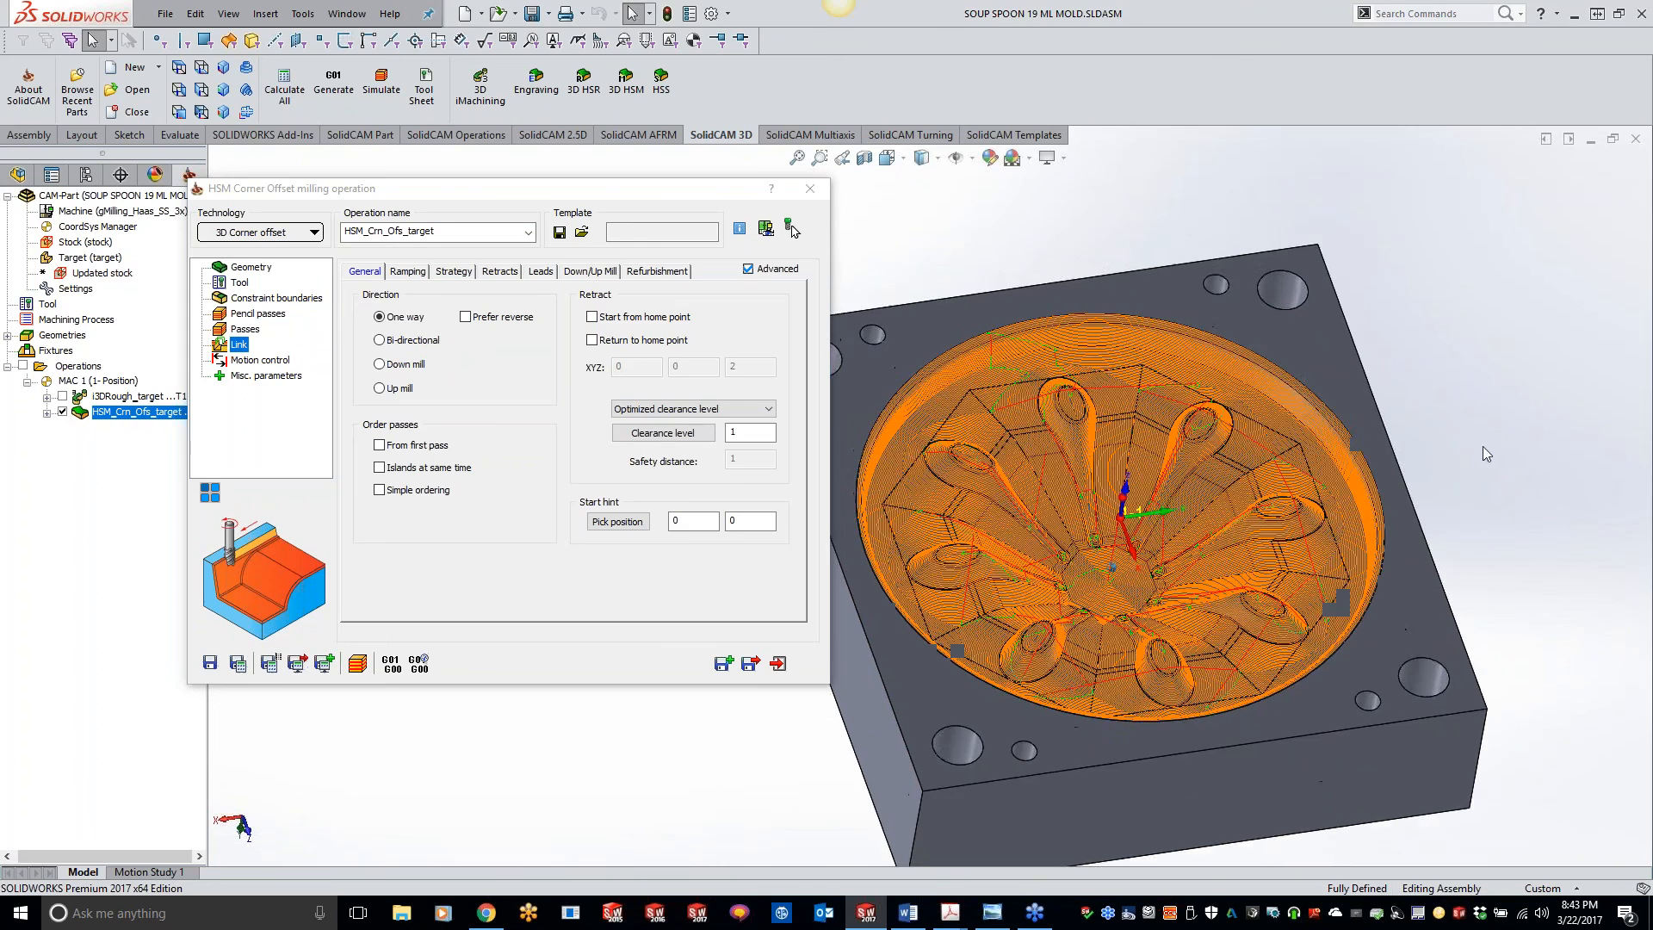
scroll(1483, 446, down, 3)
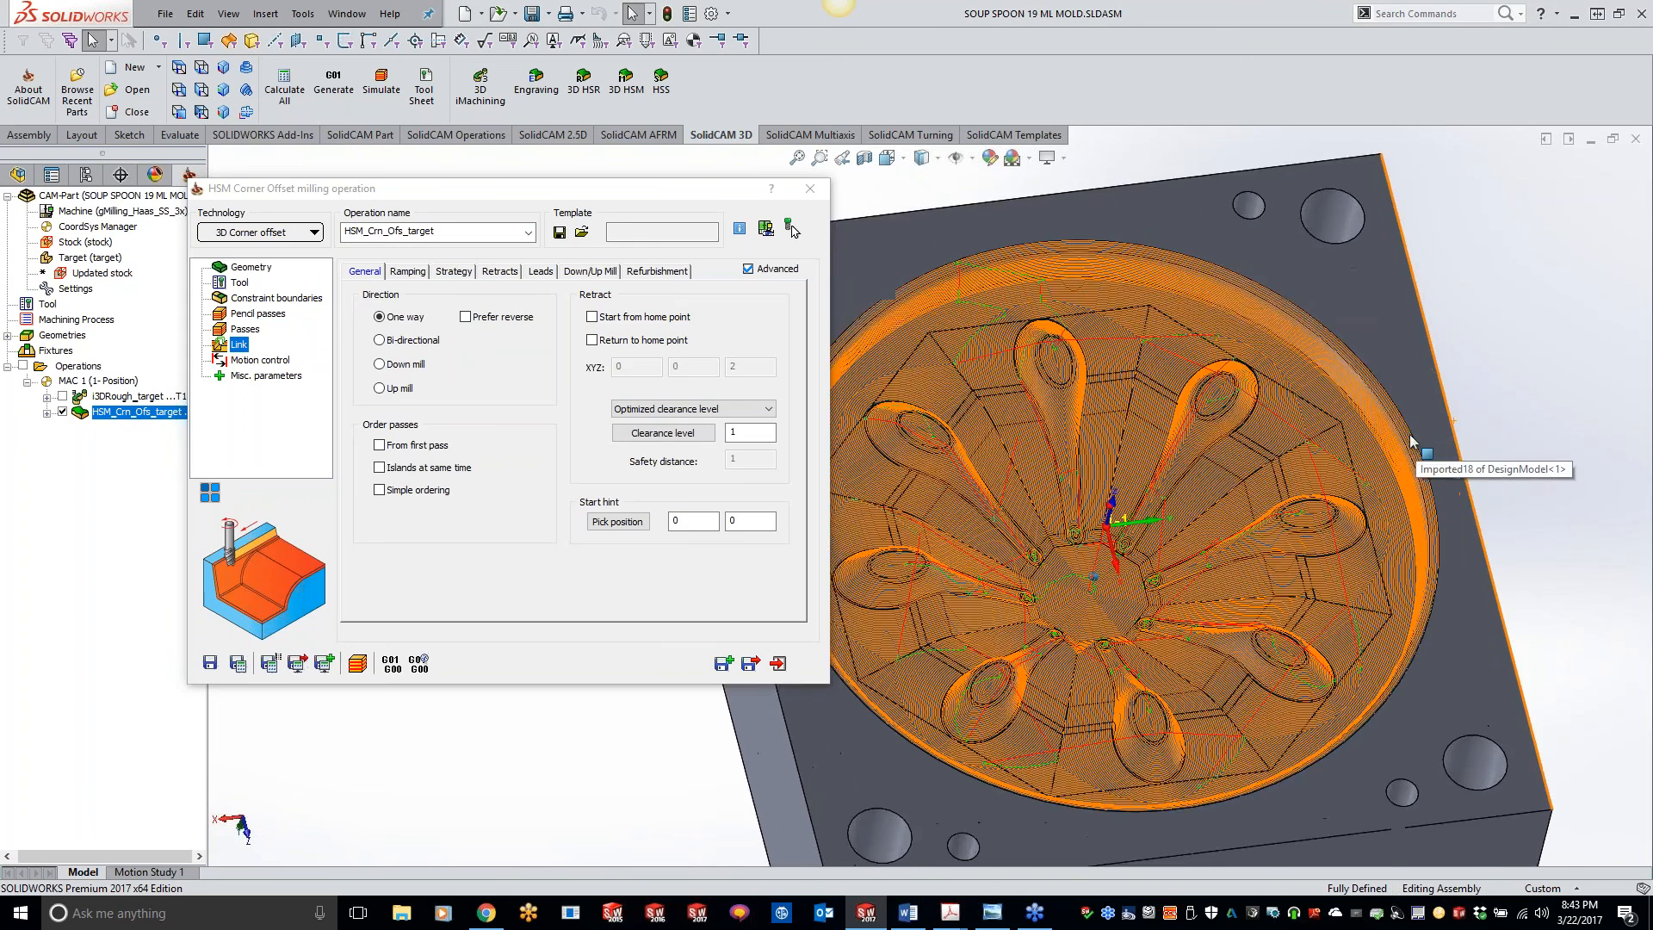
scroll(1412, 442, down, 3)
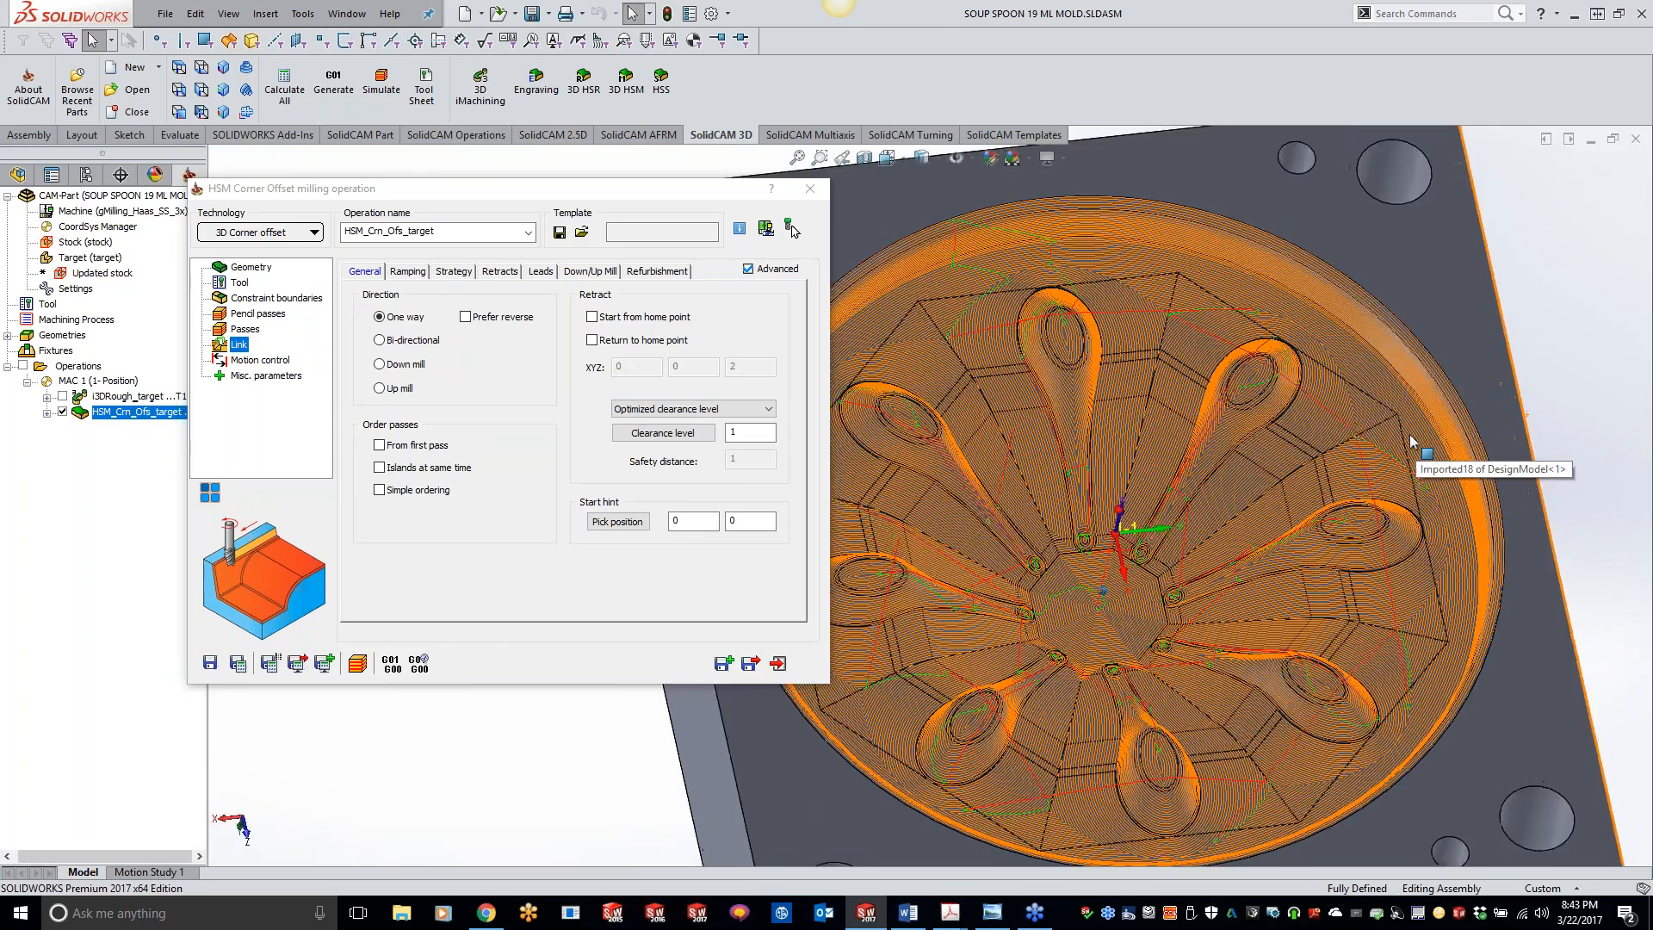
scroll(1412, 441, down, 6)
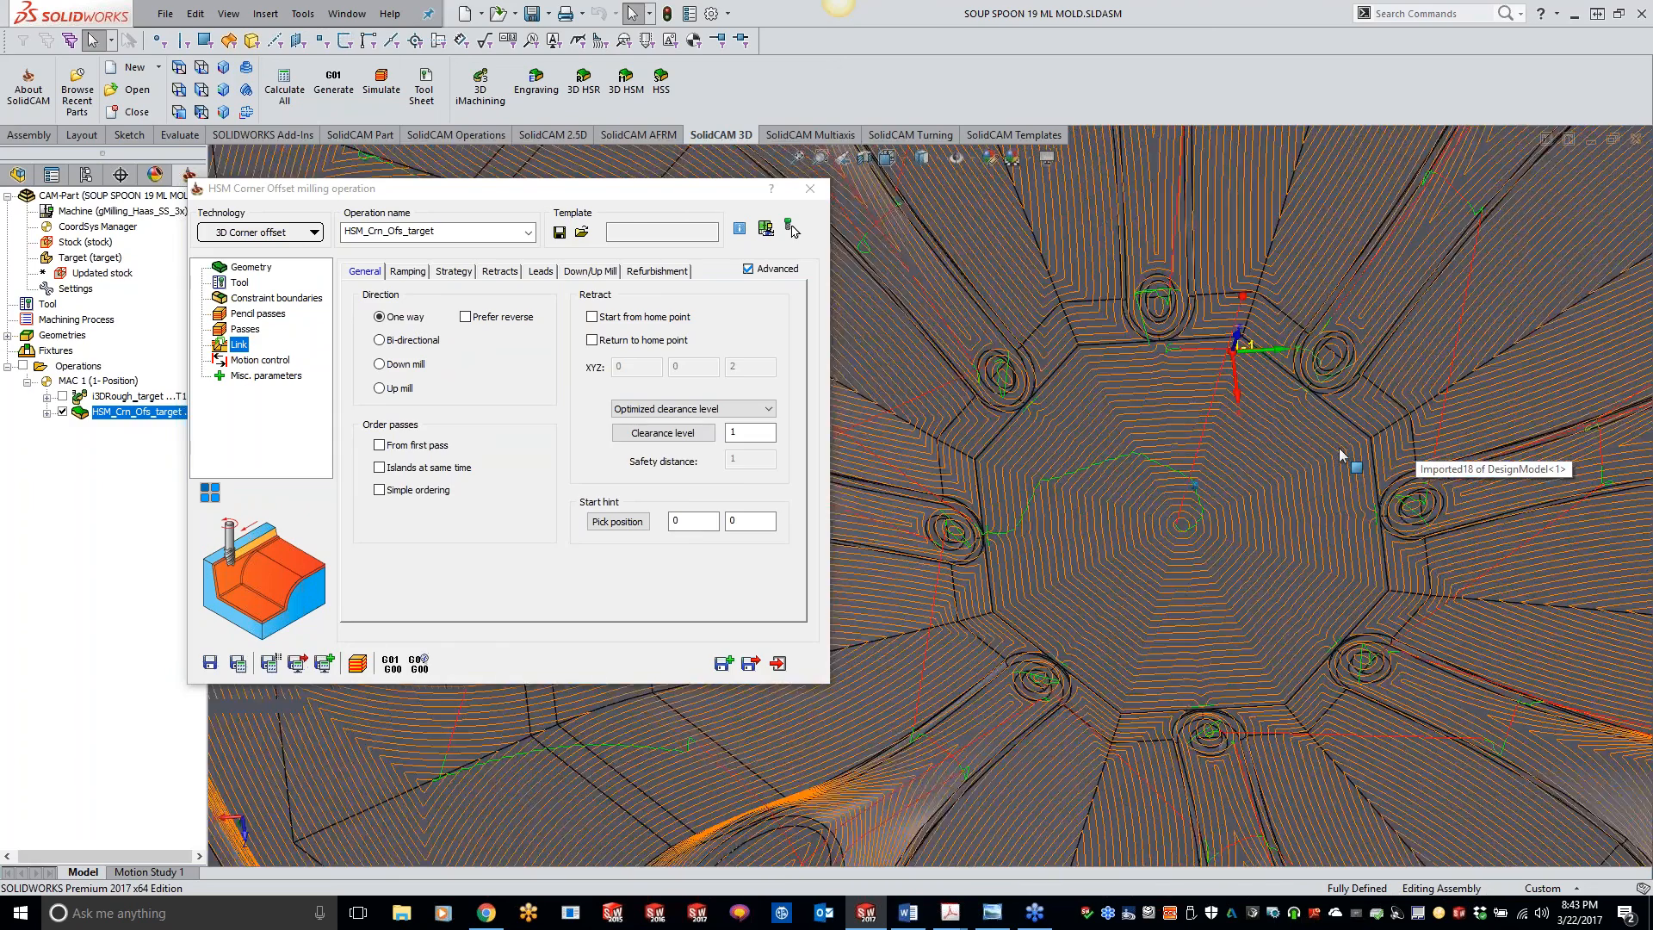
scroll(1340, 454, down, 6)
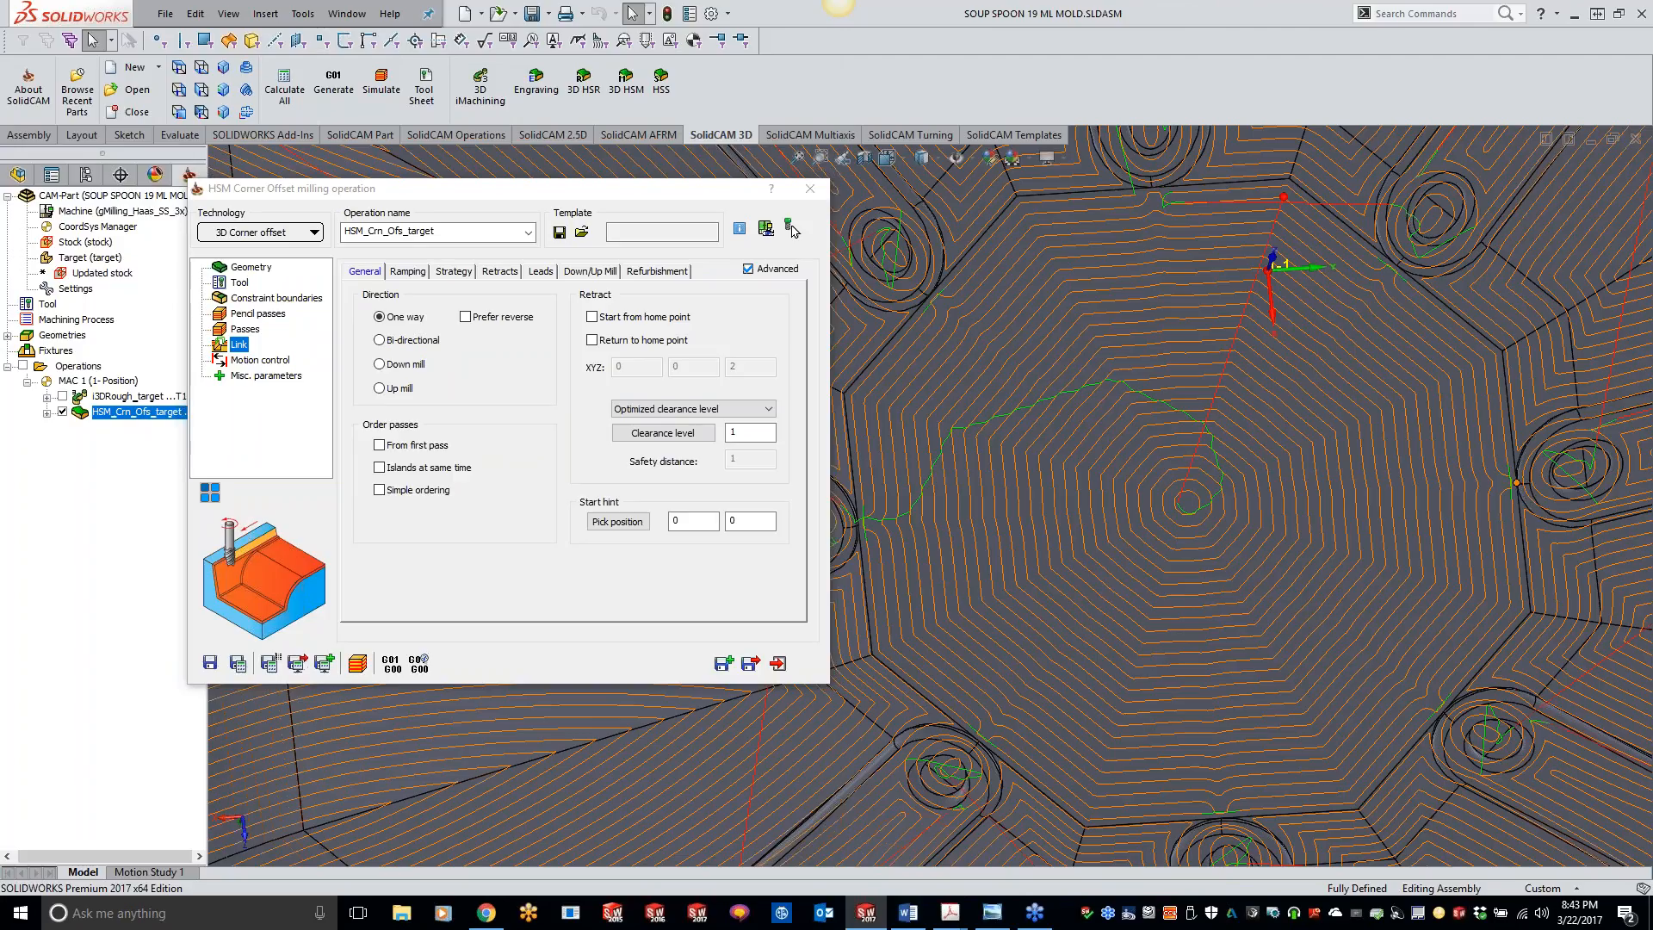
scroll(1516, 479, down, 5)
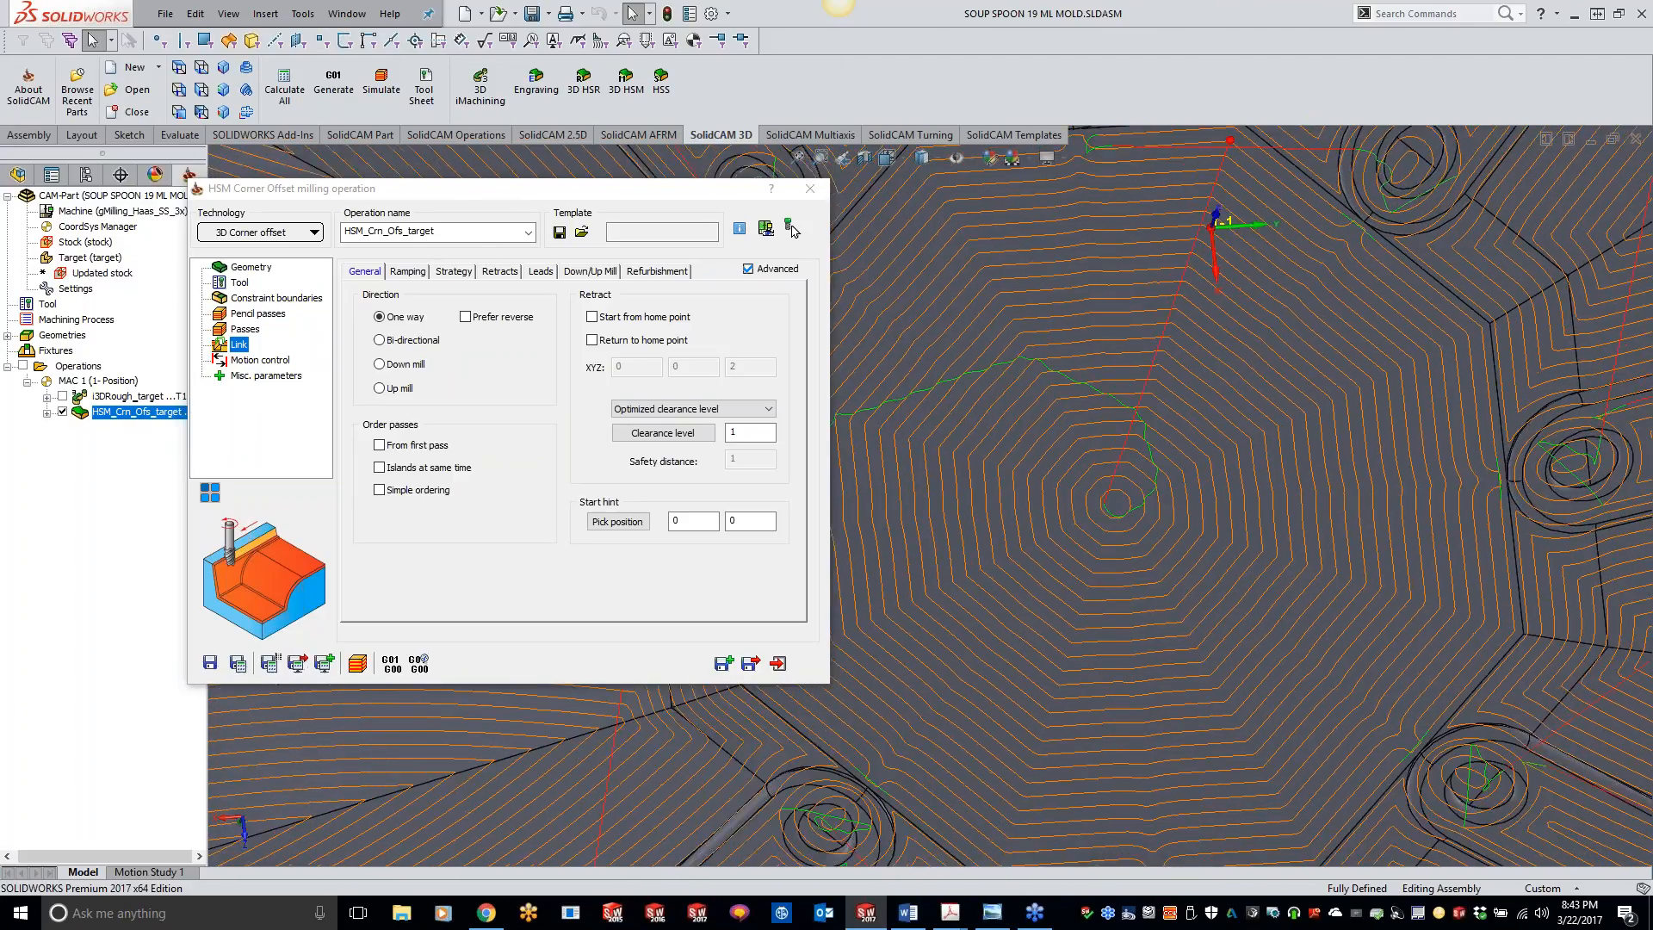
scroll(1388, 493, down, 1)
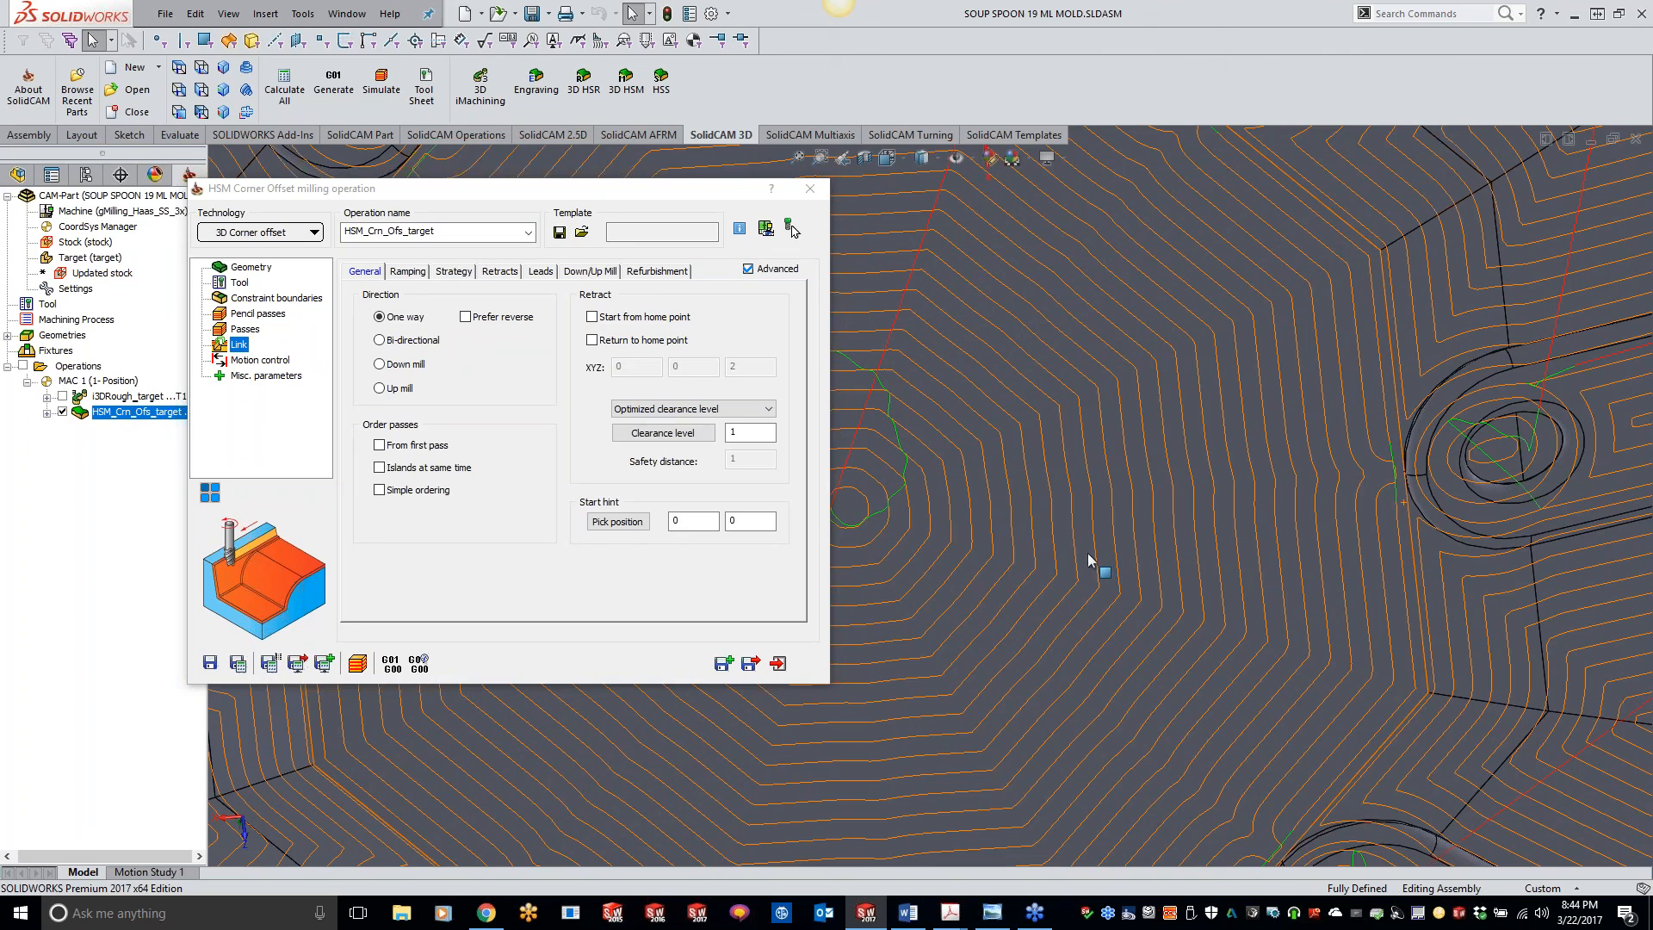
scroll(1088, 553, up, 6)
scroll(979, 557, up, 3)
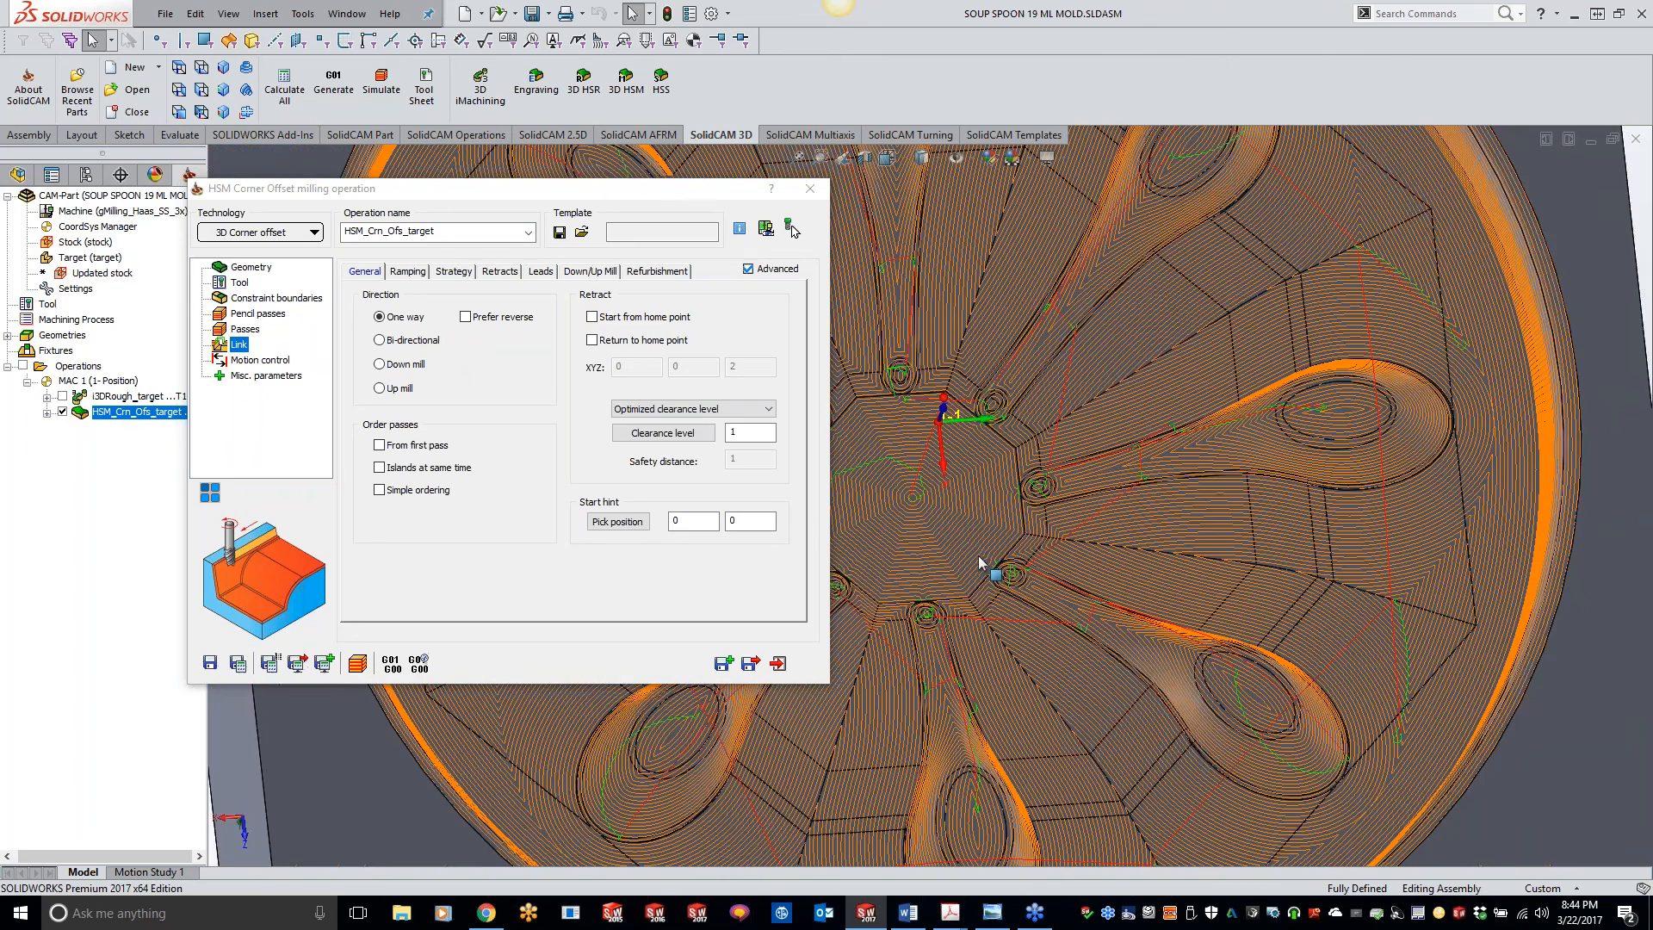
scroll(984, 551, up, 5)
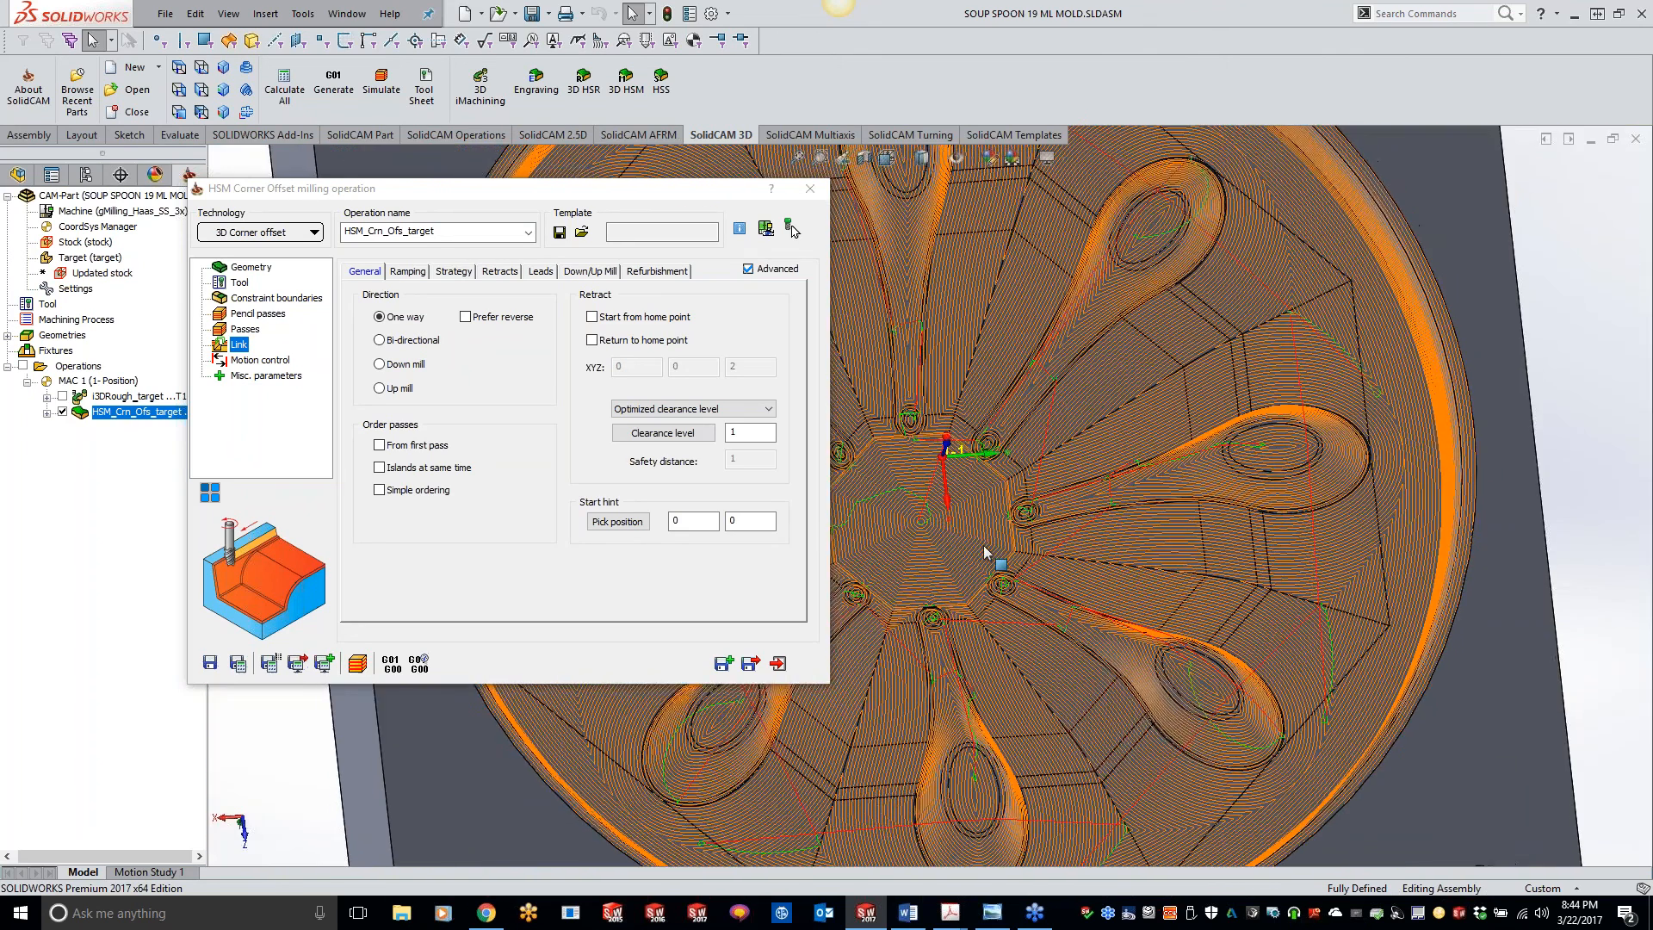
scroll(985, 552, up, 3)
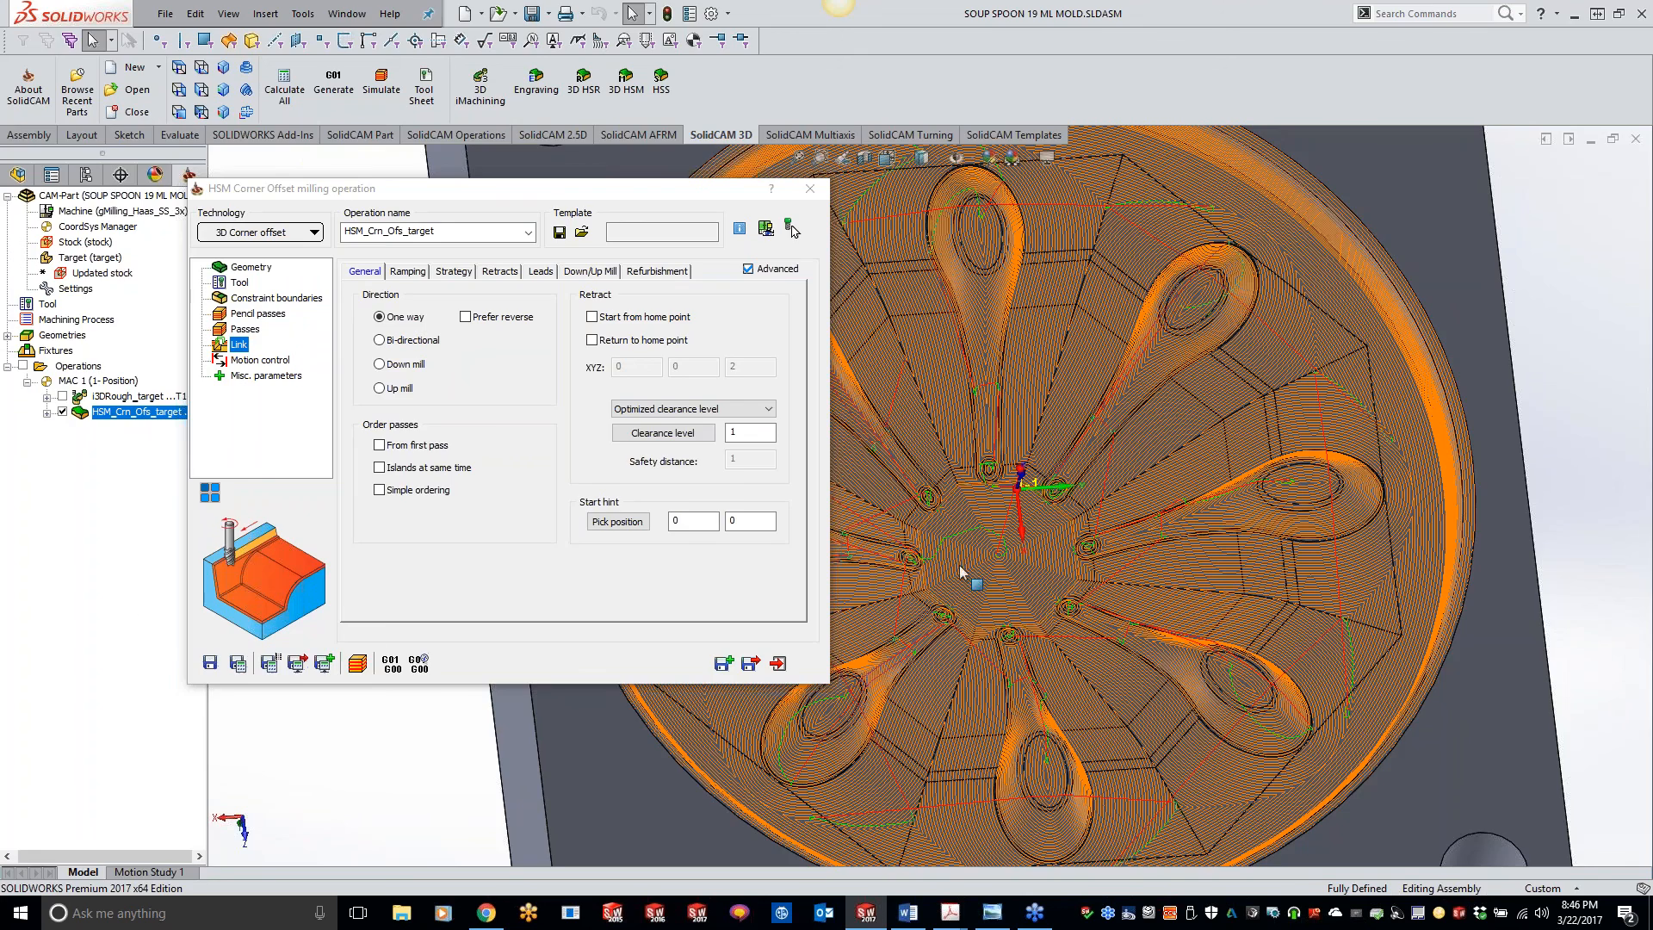
Step: Switch to Chrome to show the SolidCAM University video list, view the Tell-A-Friend PDF in Acrobat, and return to SOLIDWORKS
click(486, 913)
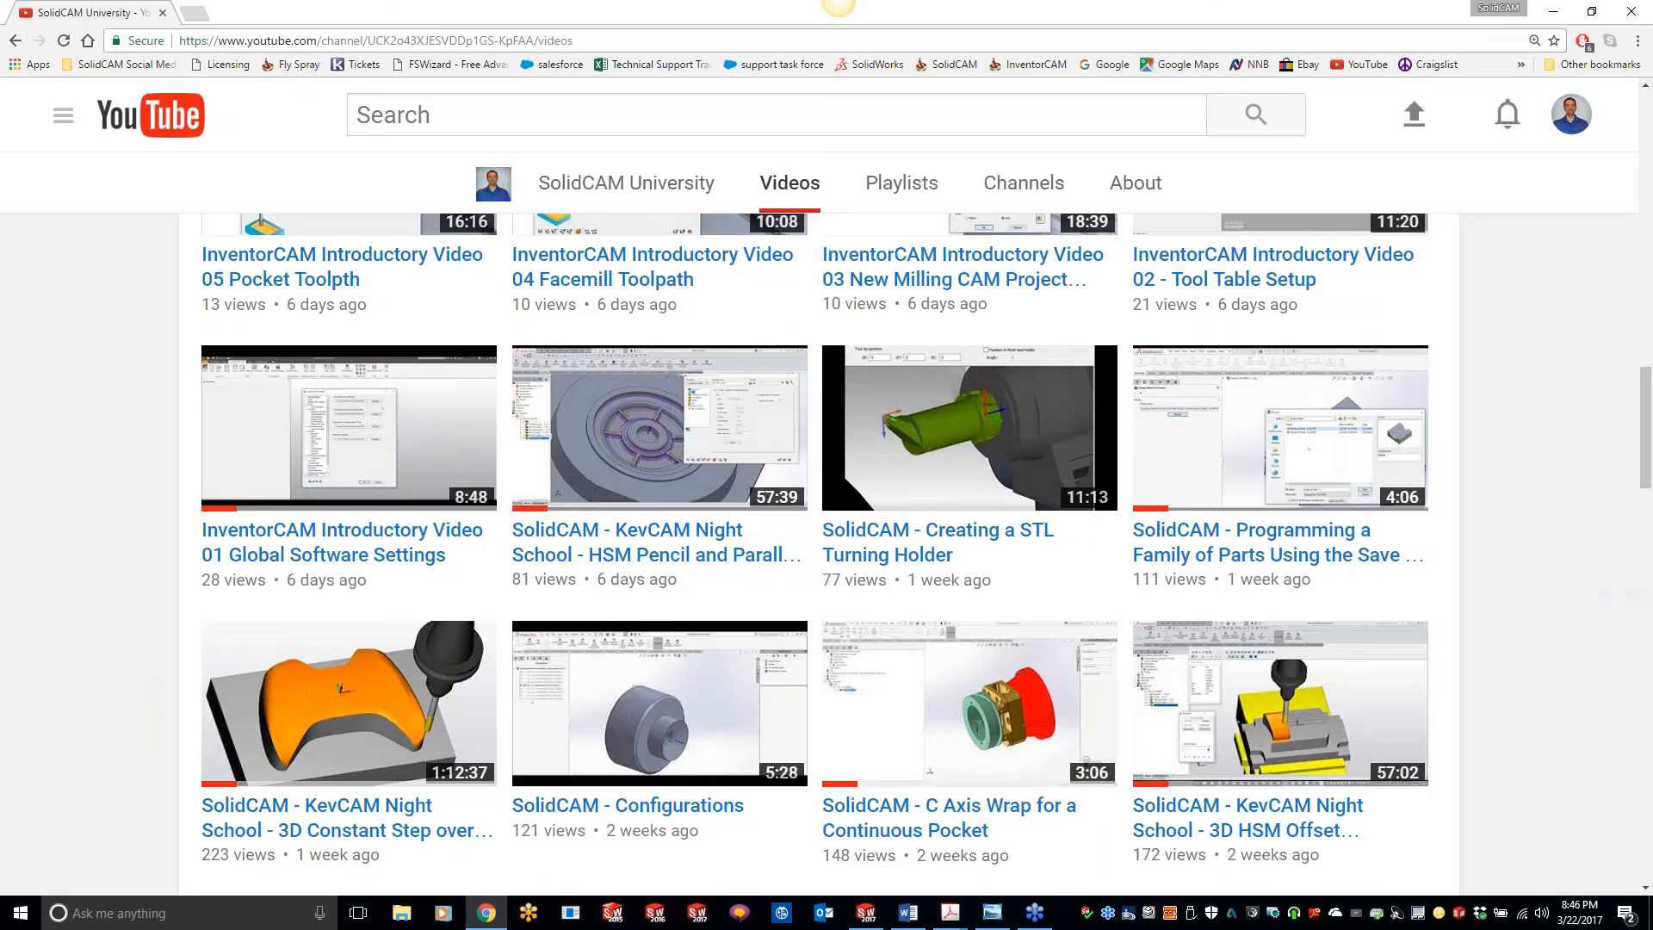
scroll(659, 818, up, 13)
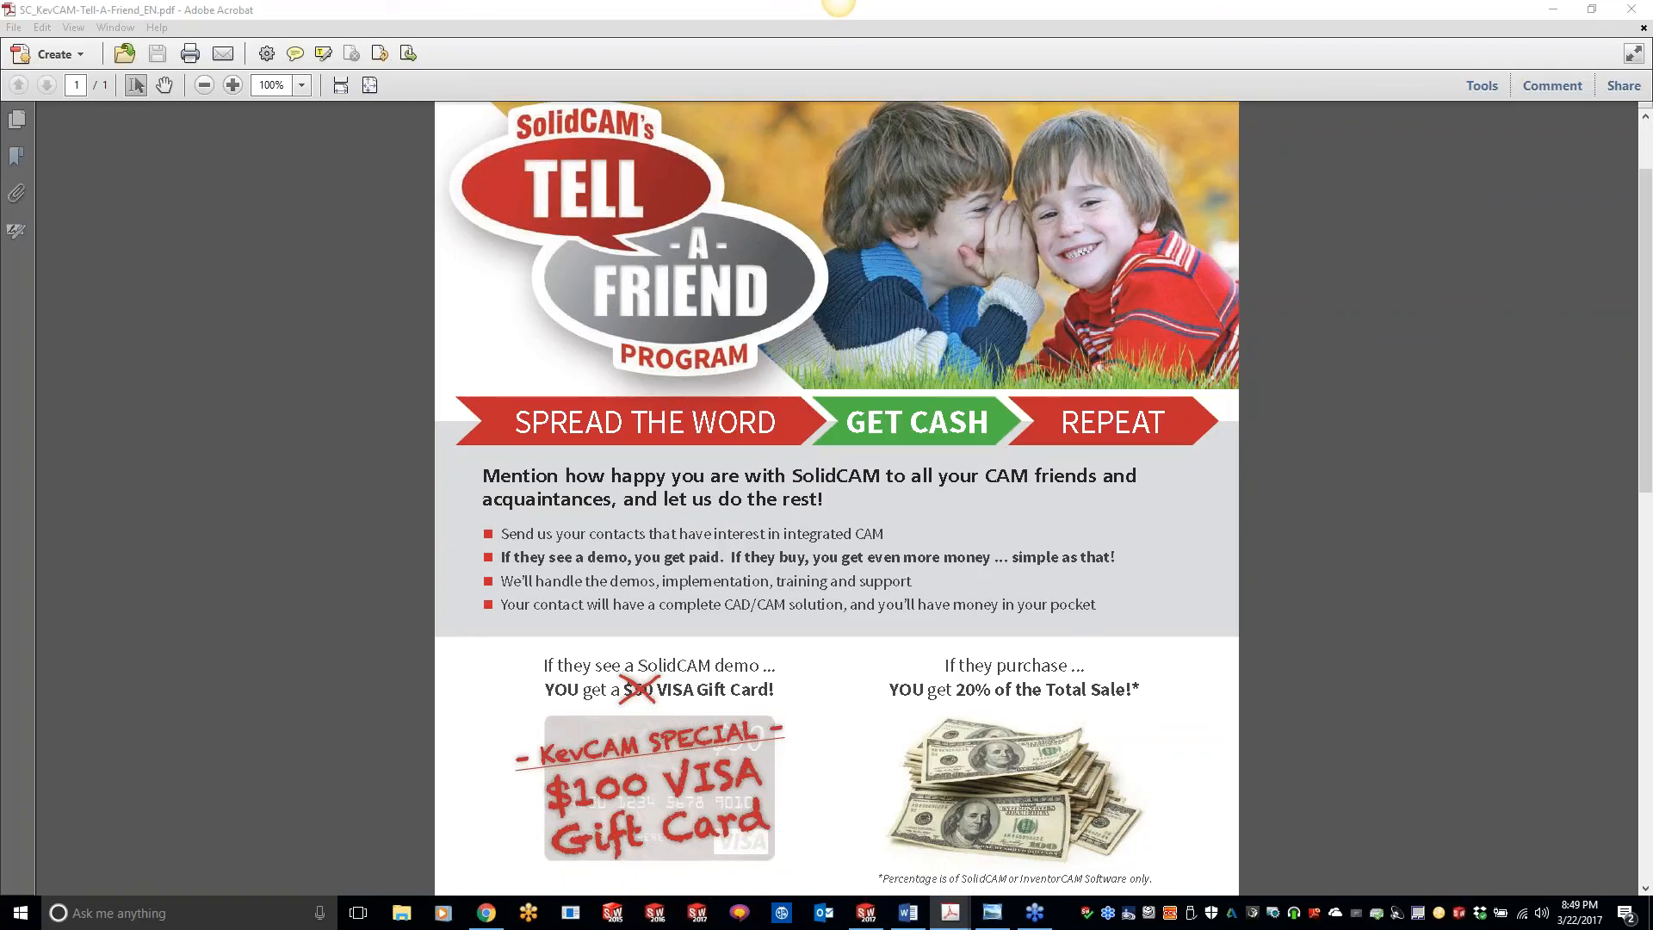
click(867, 913)
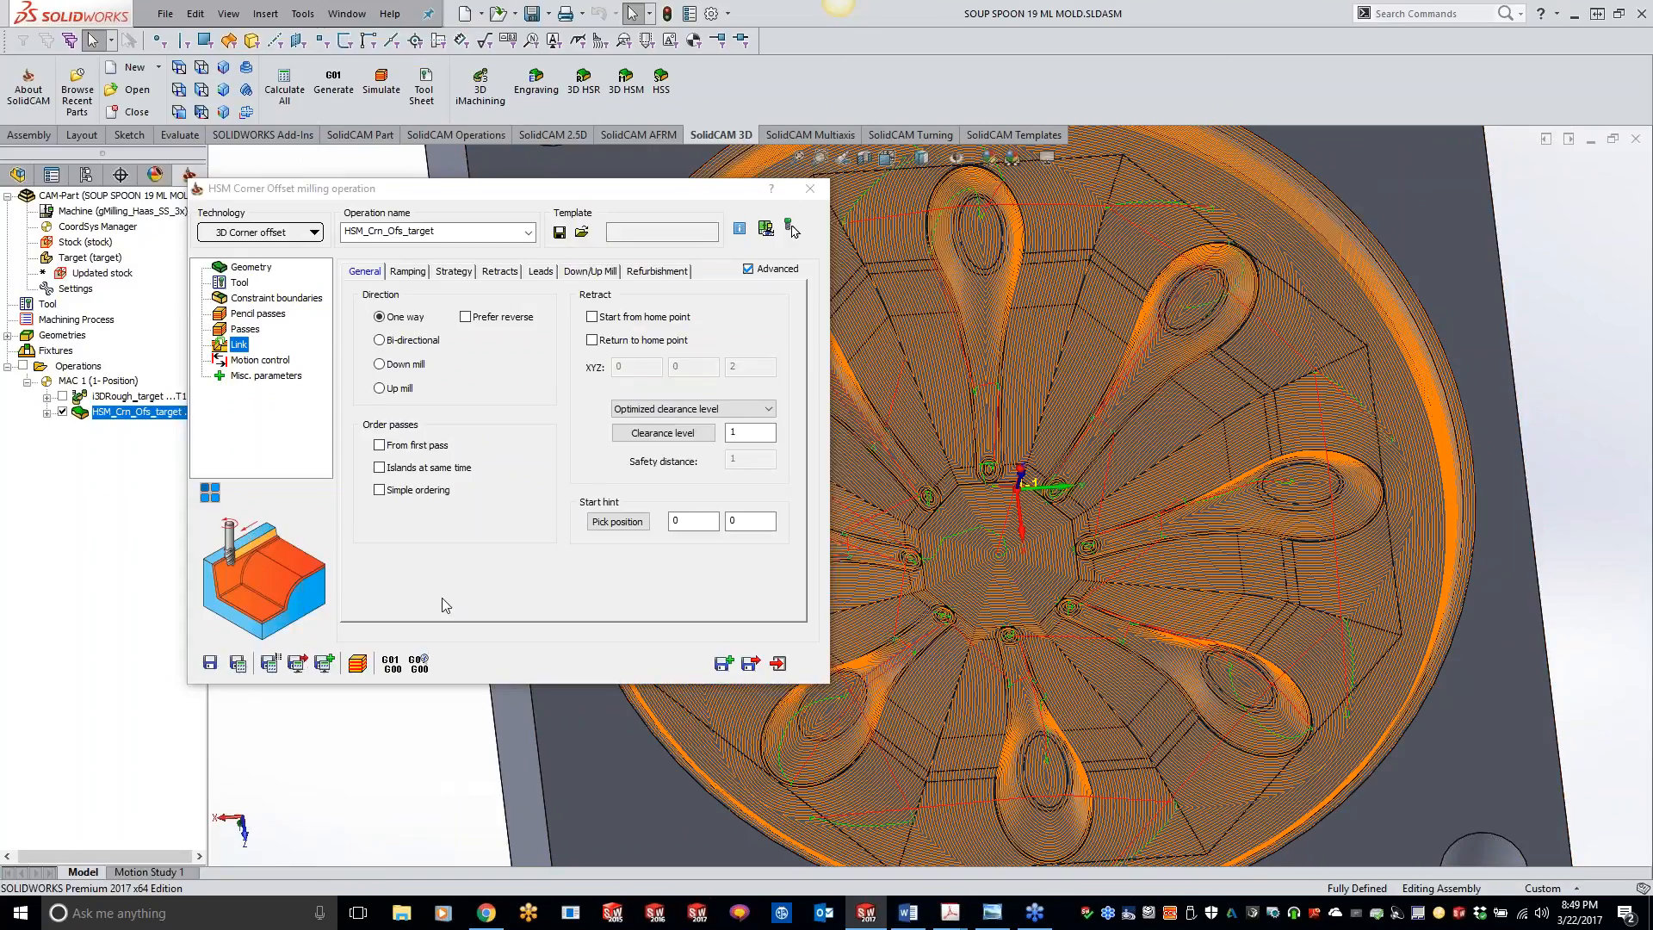
Step: Review the available HSM technologies and the strategies that can be combined with Constant Z, keeping 3D Corner offset
click(299, 237)
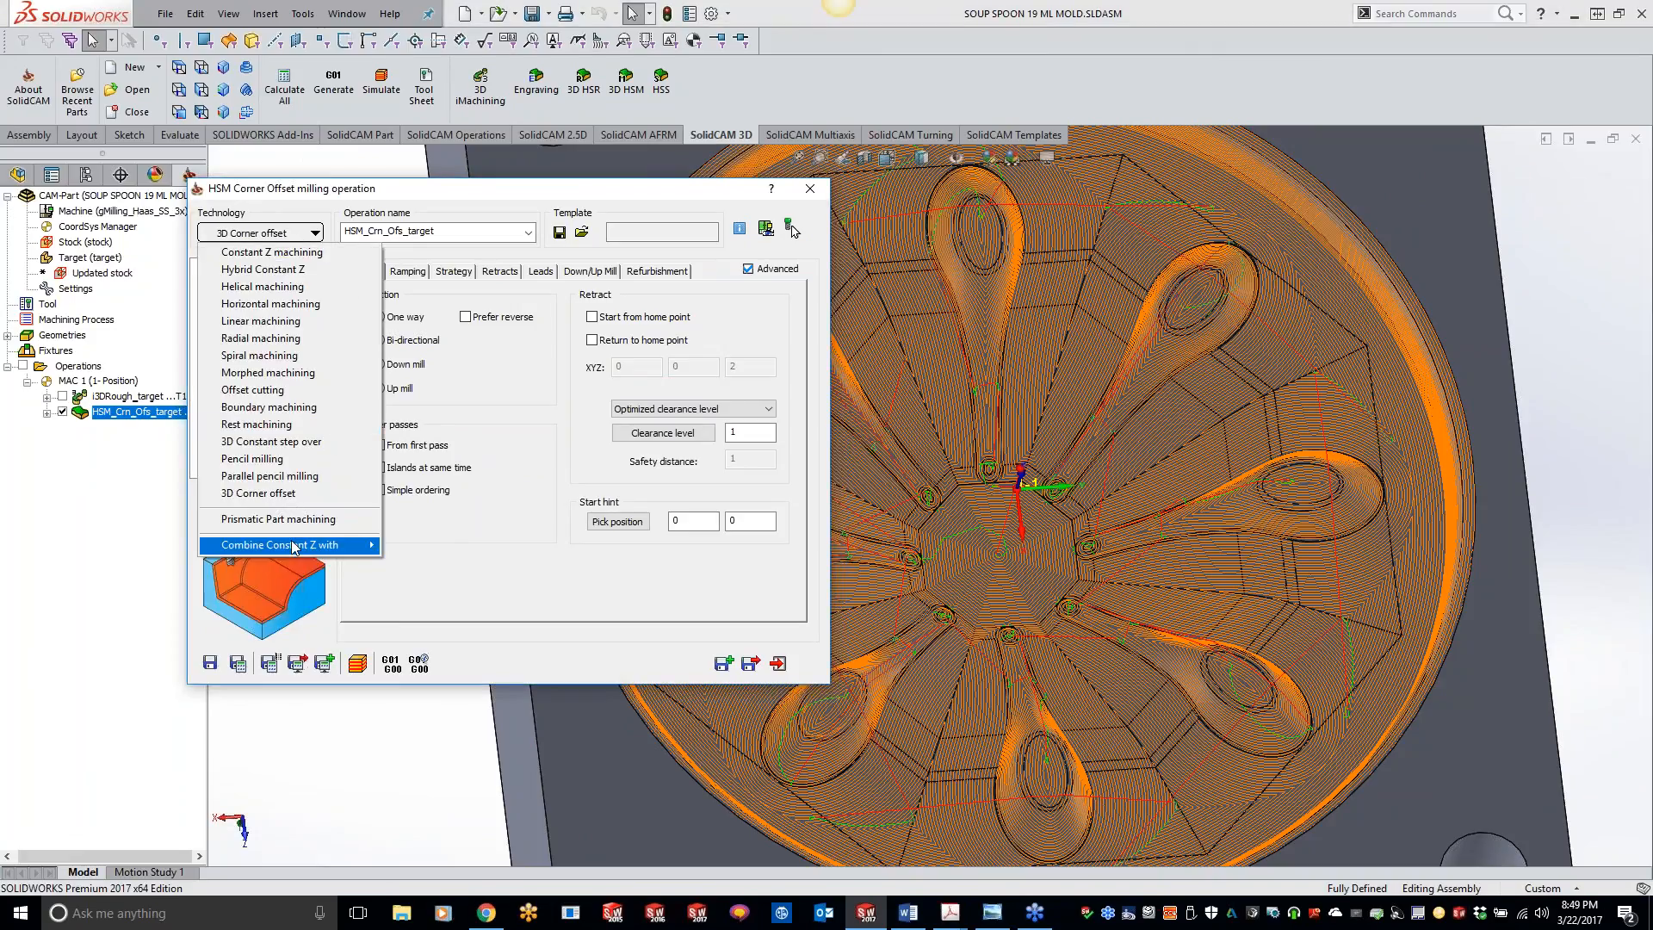
mouse_move(294, 545)
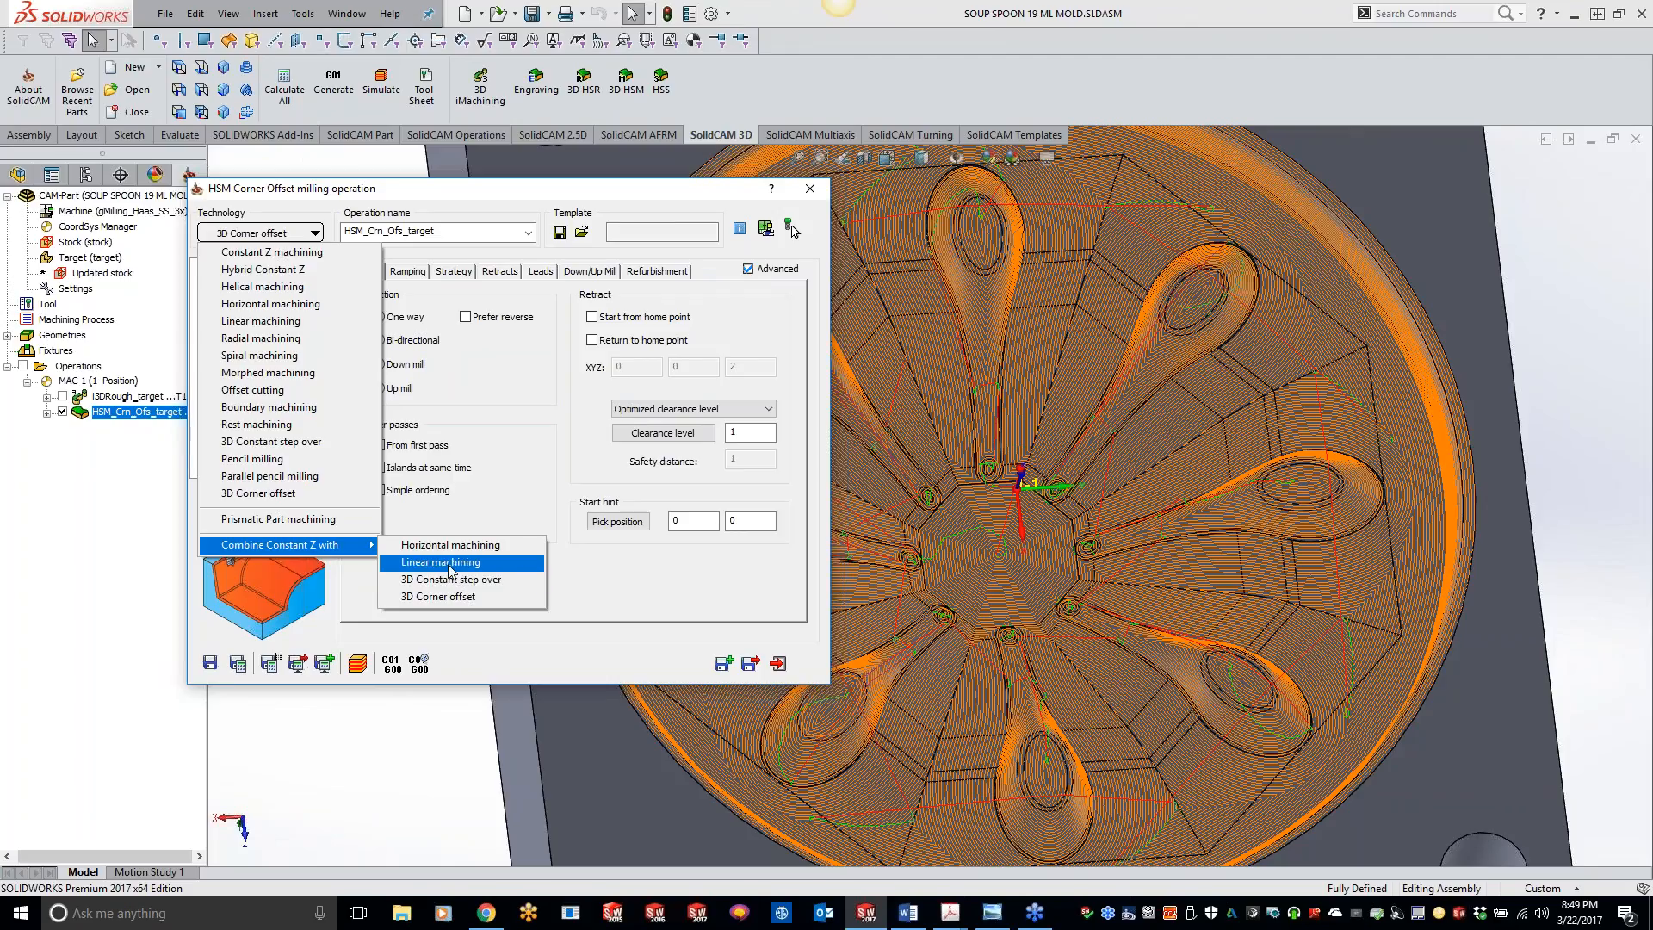
click(1540, 583)
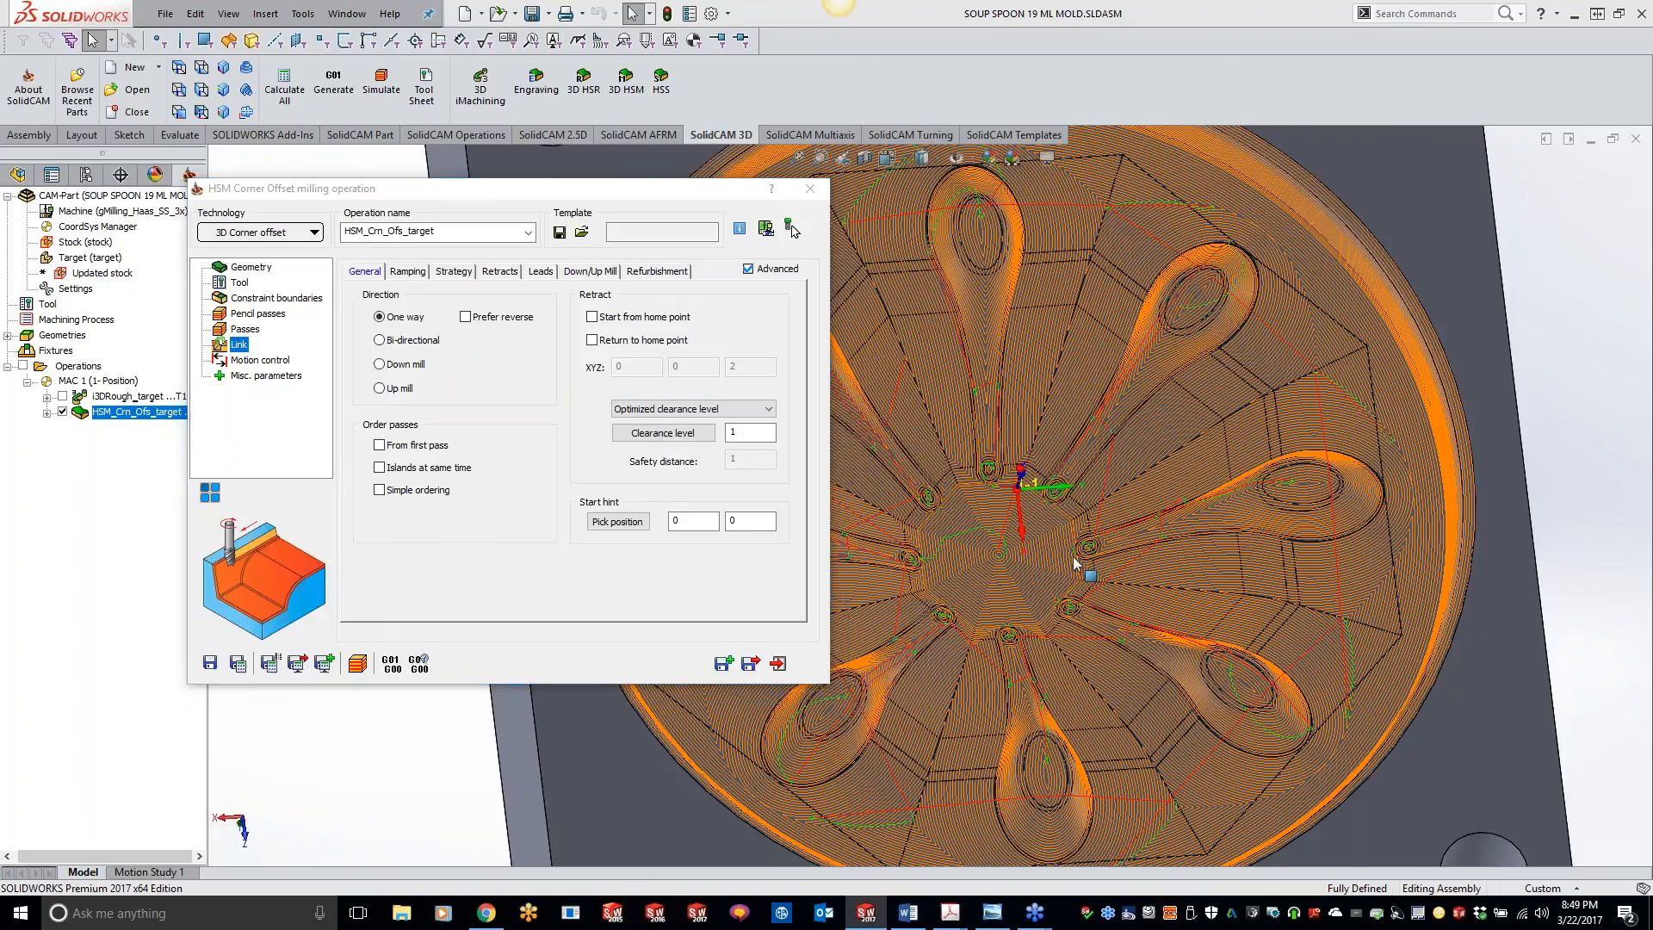